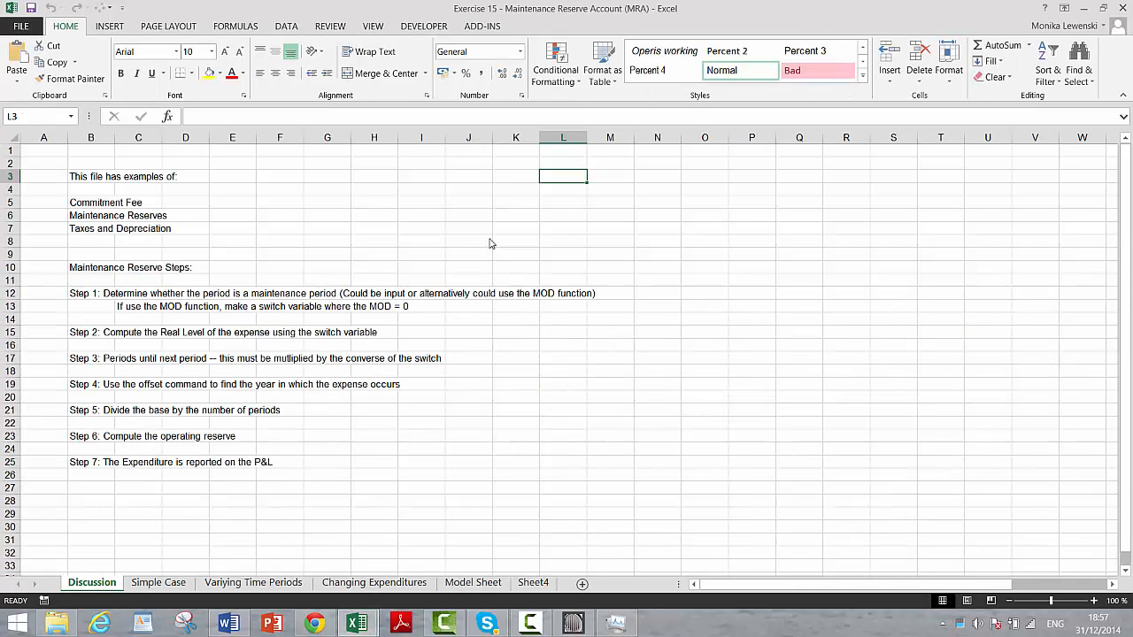
# Open the Simple Case sheet and go to the Assumptions section at its beginning
pyautogui.click(399, 232)
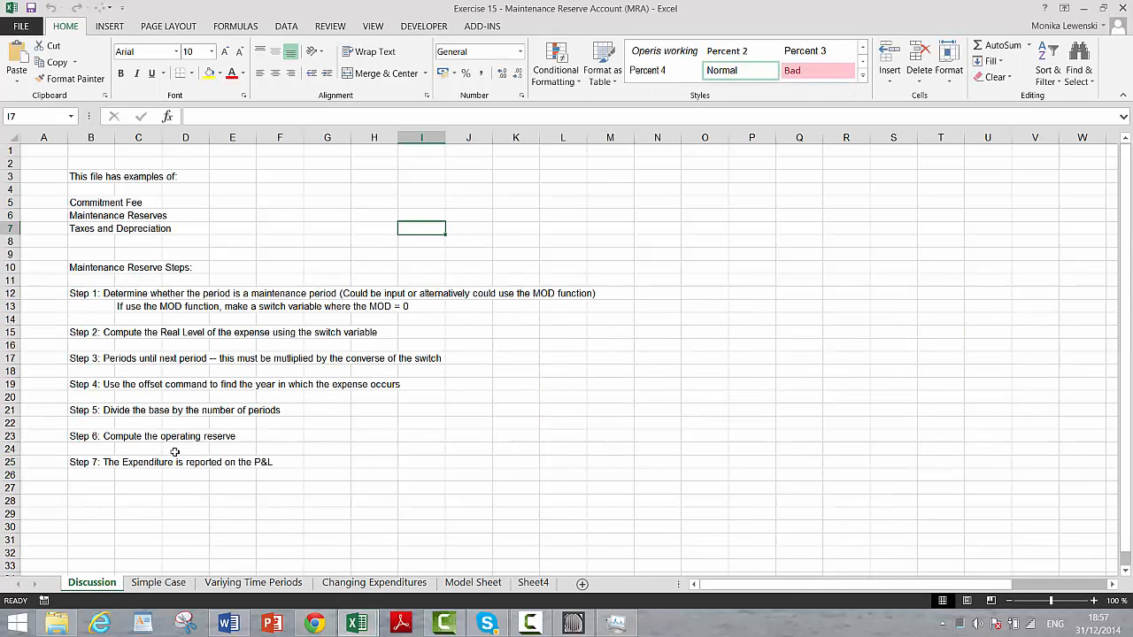
pyautogui.click(159, 583)
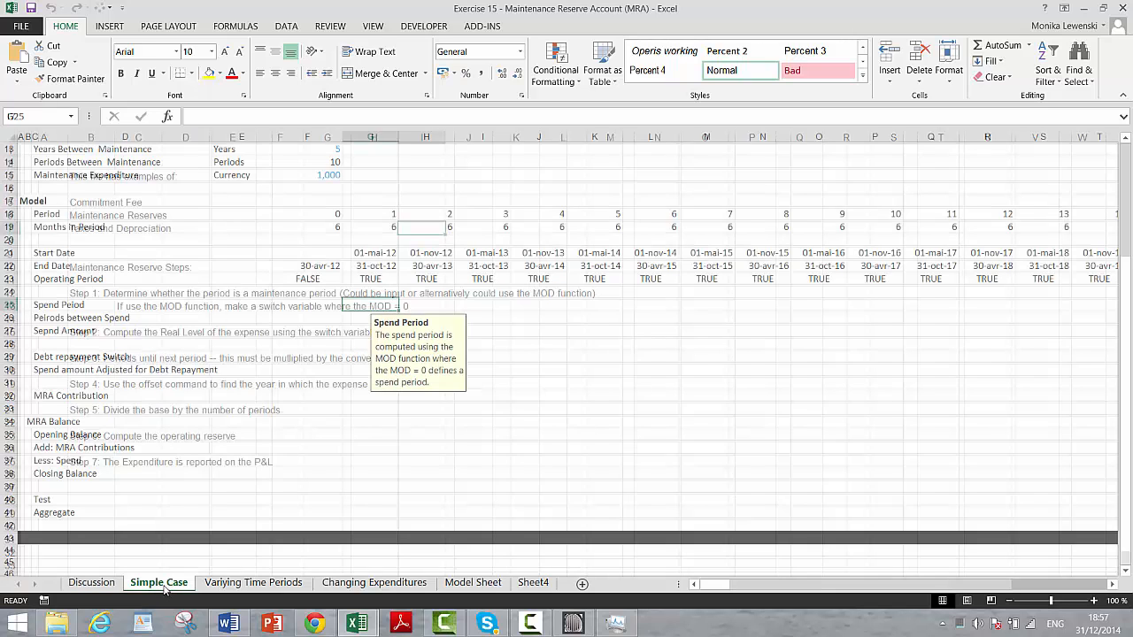
pyautogui.click(215, 265)
pyautogui.press('Up')
pyautogui.press('Up')
pyautogui.press('Up')
pyautogui.press('Up')
pyautogui.press('Up')
pyautogui.press('Up')
pyautogui.press('Up')
pyautogui.press('Up')
pyautogui.press('Up')
pyautogui.press('Up')
pyautogui.press('Up')
pyautogui.press('Up')
pyautogui.press('Up')
pyautogui.press('Up')
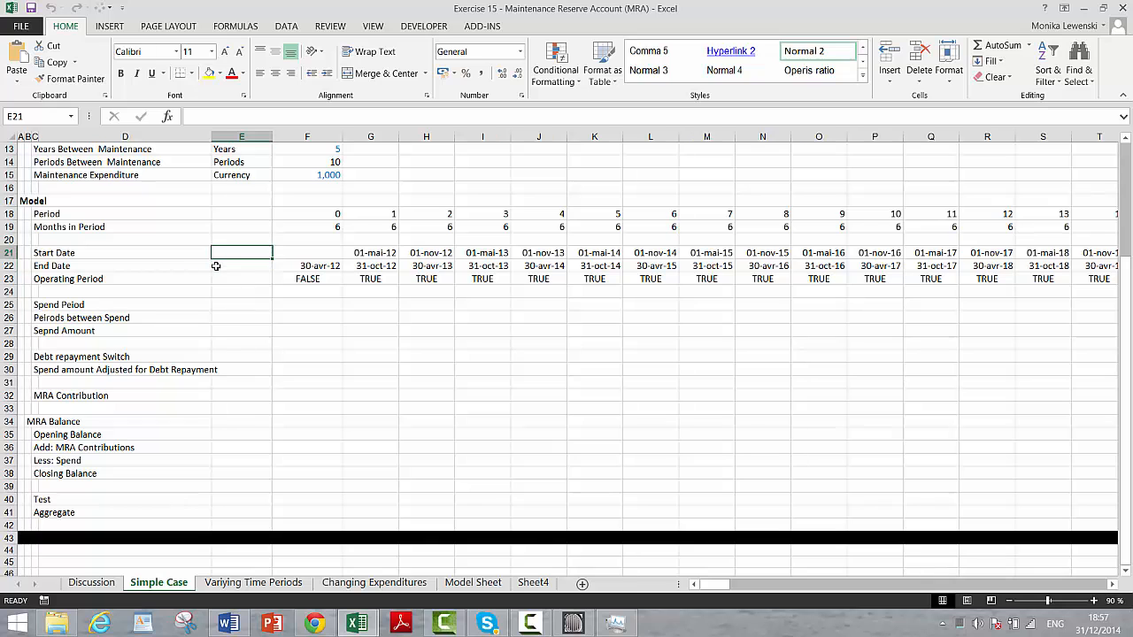
pyautogui.press('Up')
pyautogui.press('Up')
pyautogui.press('Up')
pyautogui.press('Up')
pyautogui.press('Up')
pyautogui.press('Up')
pyautogui.press('Up')
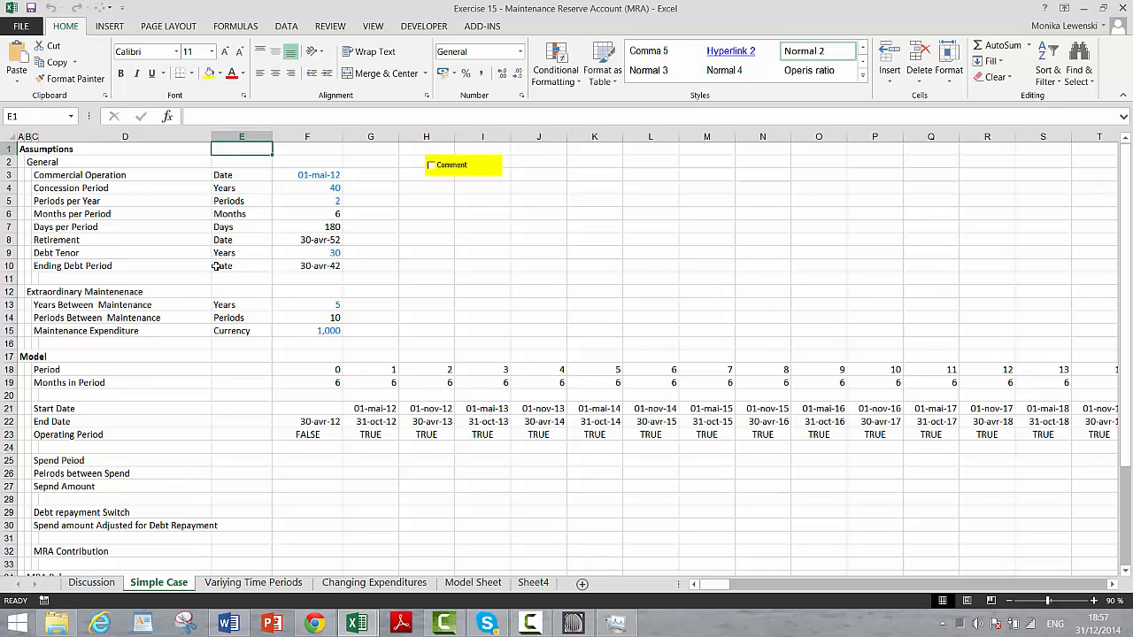
# Examine the General assumptions in column F, from the commercial operation date to the ending debt period
pyautogui.press('Right')
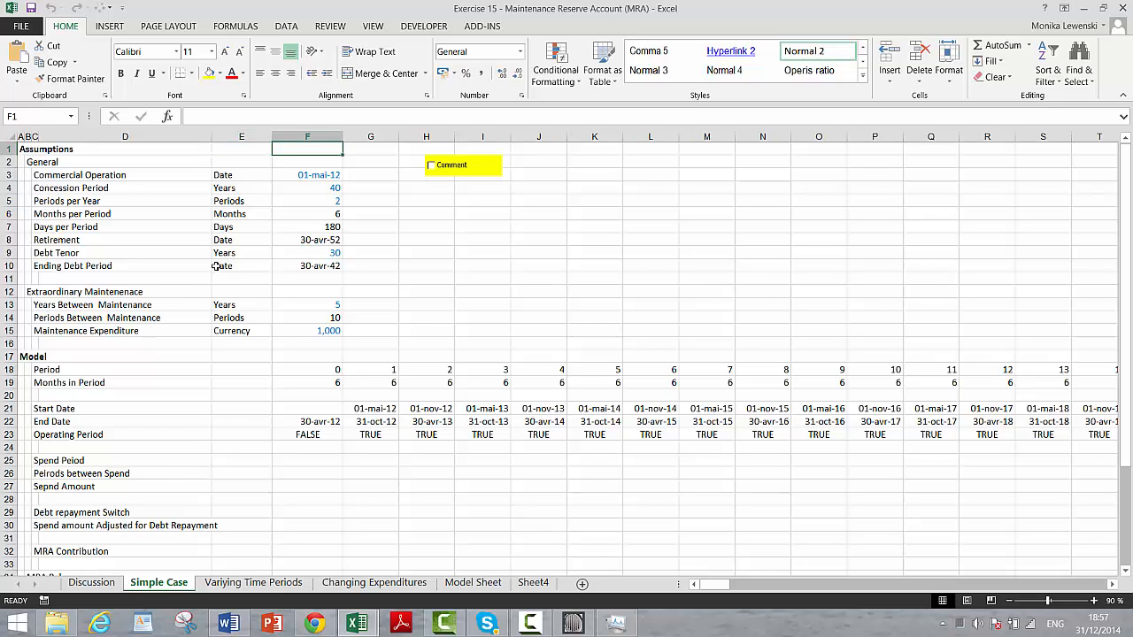
pyautogui.press('Down')
pyautogui.press('Down')
pyautogui.press('Down')
pyautogui.press('Down')
pyautogui.press('Down')
pyautogui.press('Down')
pyautogui.press('Up')
pyautogui.press('Up')
pyautogui.press('Up')
pyautogui.press('Up')
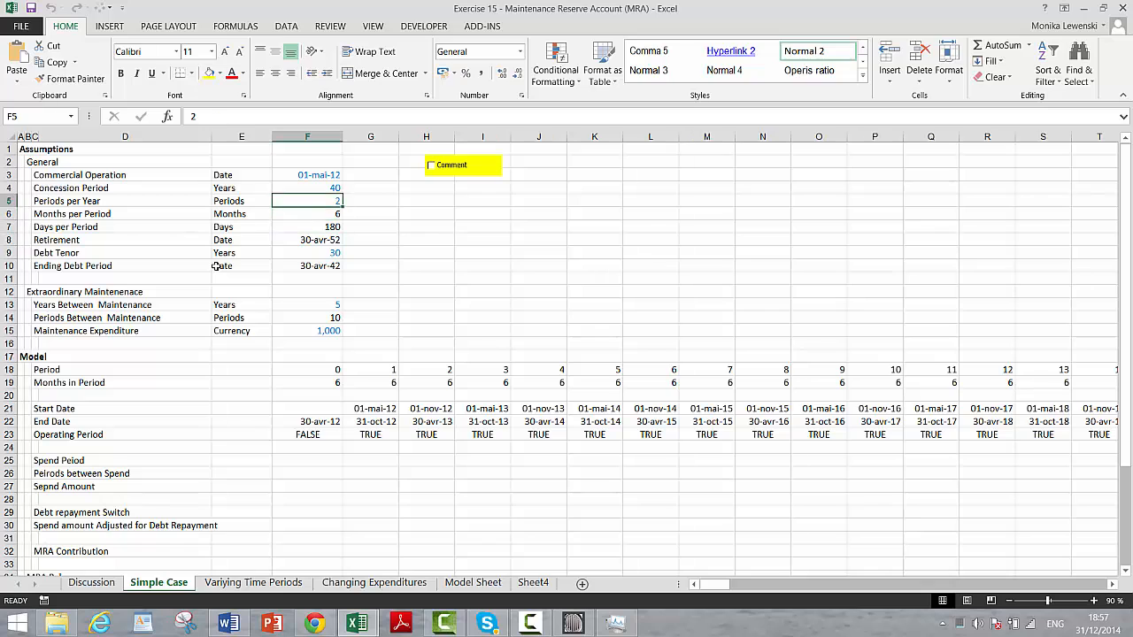
pyautogui.press('Down')
pyautogui.press('Down')
pyautogui.press('Down')
pyautogui.press('Down')
pyautogui.press('Down')
pyautogui.press('Down')
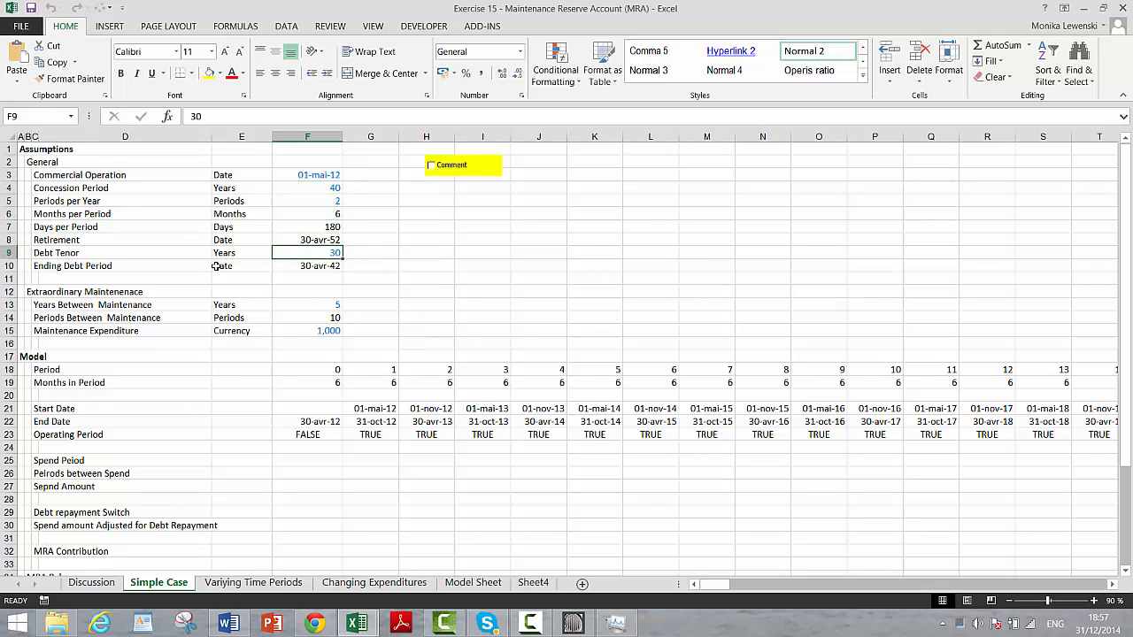
pyautogui.press('Down')
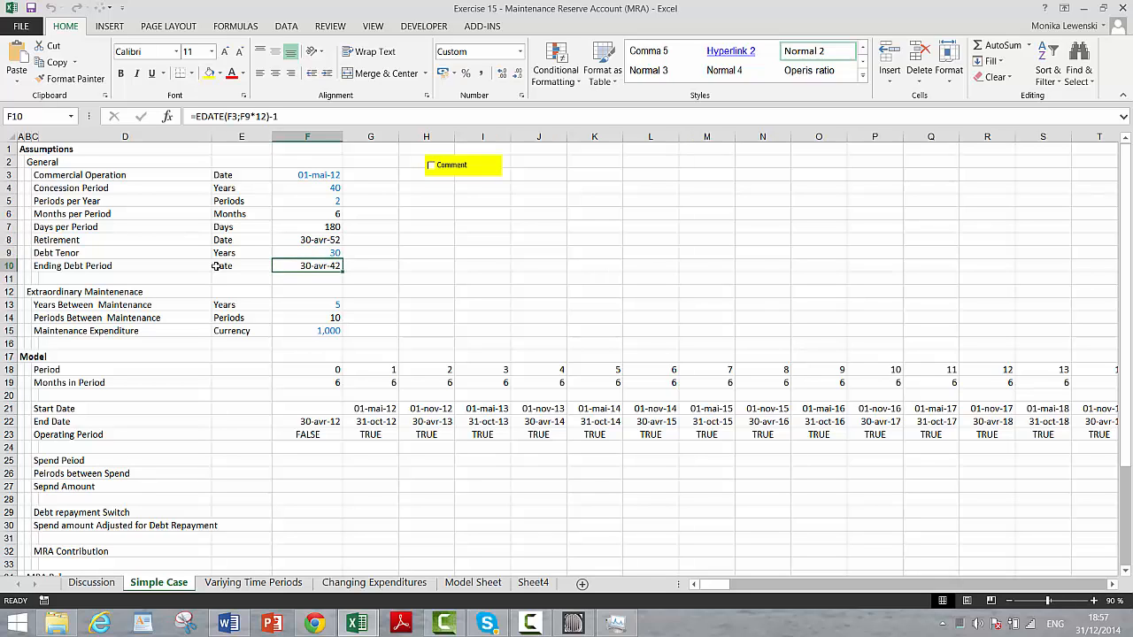
pyautogui.press('Up')
pyautogui.press('Down')
pyautogui.press('Up')
pyautogui.press('Up')
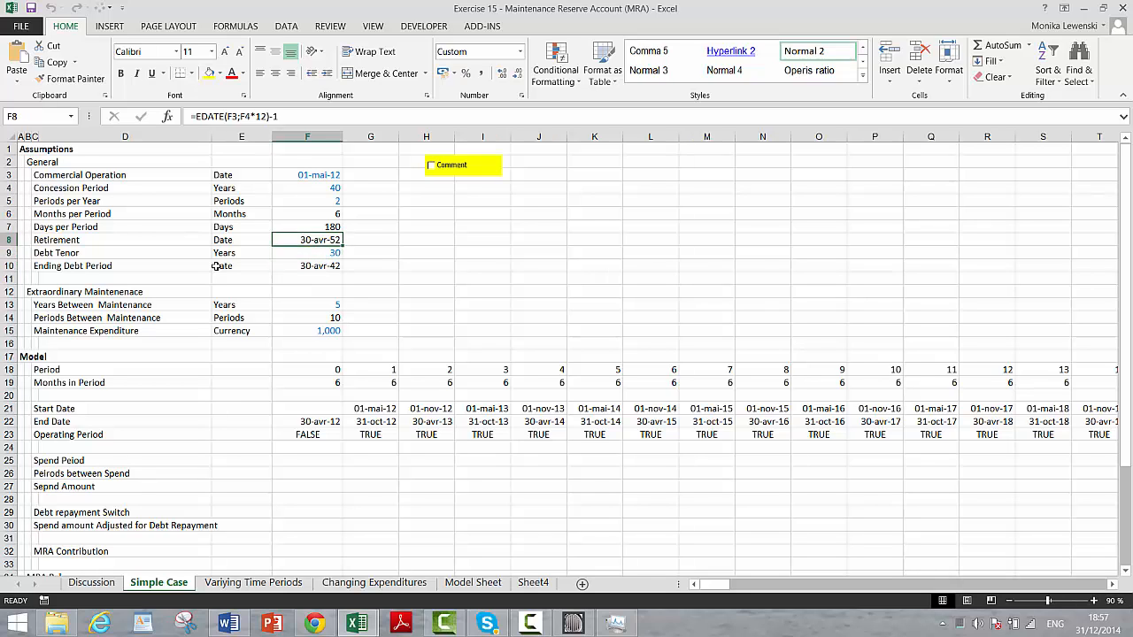
# Examine the extraordinary maintenance inputs: years between maintenance, periods between maintenance, and maintenance expenditure
pyautogui.press('Down')
pyautogui.press('Down')
pyautogui.press('Down')
pyautogui.press('Down')
pyautogui.press('Down')
pyautogui.press('Down')
pyautogui.press('Down')
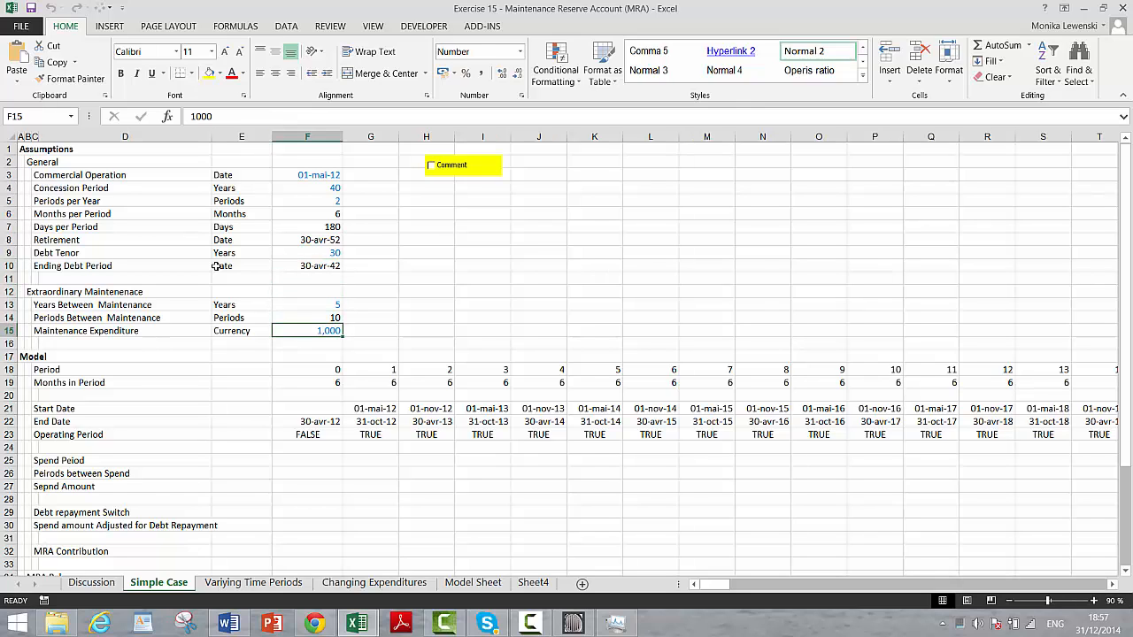
pyautogui.press('Up')
pyautogui.press('Up')
pyautogui.press('Up')
pyautogui.press('Up')
pyautogui.press('Up')
pyautogui.press('Down')
pyautogui.press('Down')
pyautogui.press('Down')
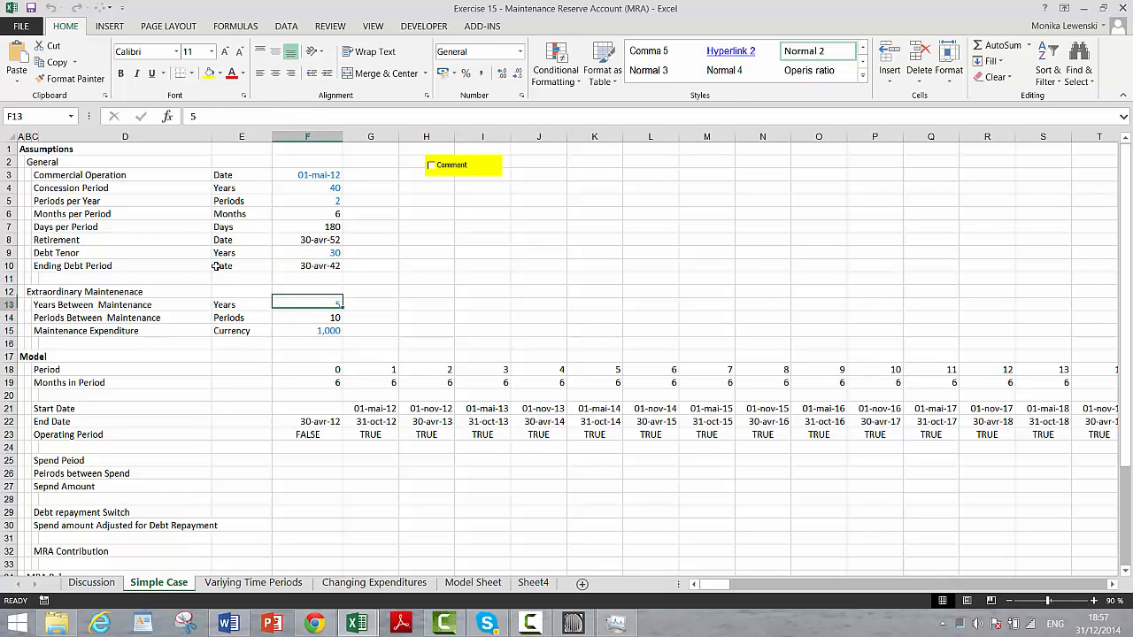
pyautogui.press('Down')
pyautogui.press('Down')
pyautogui.press('Up')
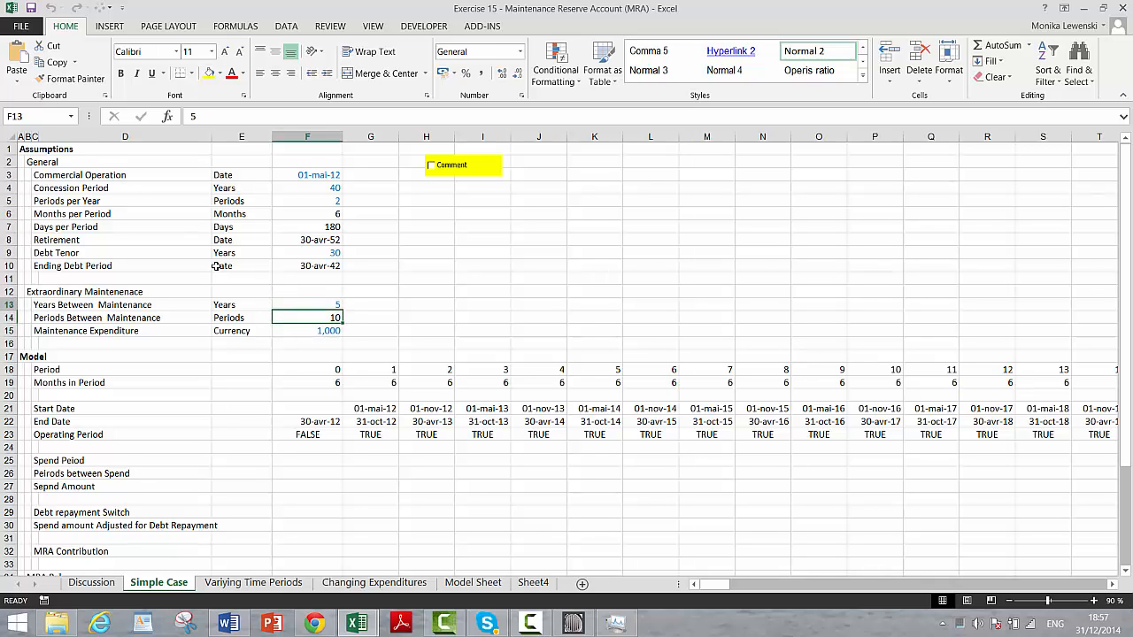
pyautogui.press('Up')
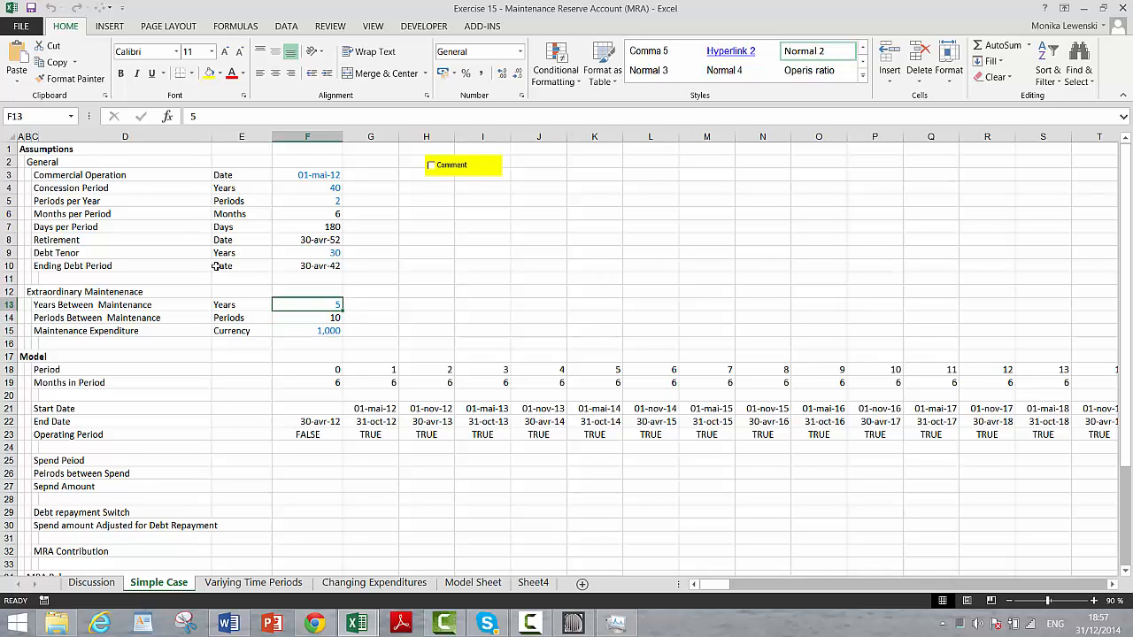
pyautogui.press('Down')
pyautogui.press('Up')
pyautogui.press('Down')
pyautogui.press('Down')
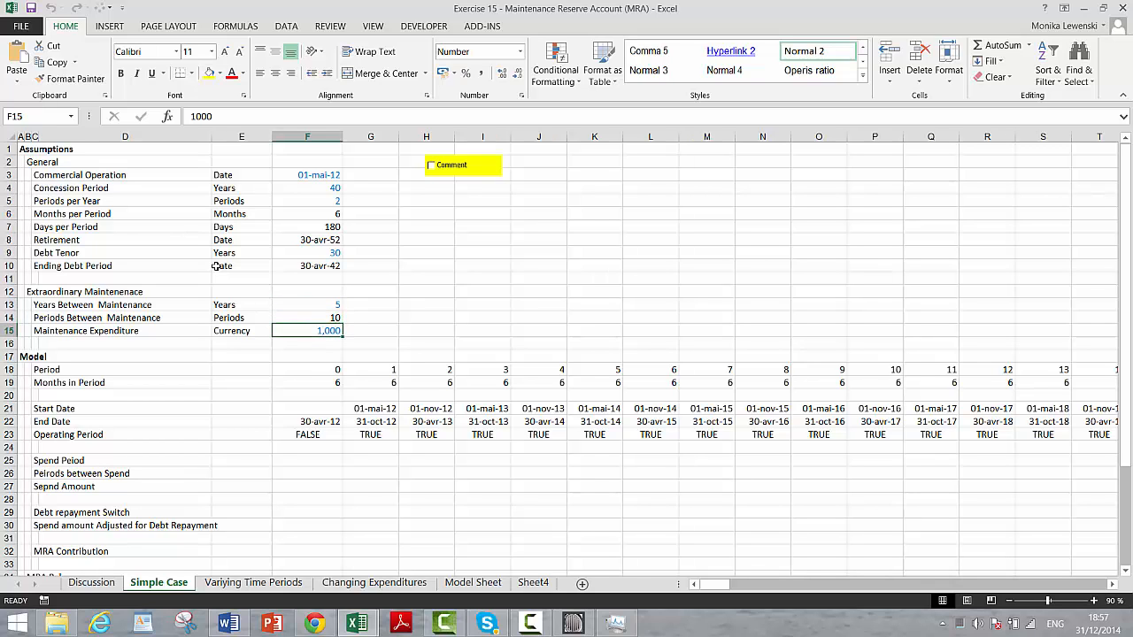
# Review the full block of general and maintenance assumptions on the Simple Case sheet, ending at the ending debt period
pyautogui.press('Down')
pyautogui.press('Up')
pyautogui.press('Up')
pyautogui.press('Up')
pyautogui.press('Up')
pyautogui.press('Up')
pyautogui.press('Up')
pyautogui.press('Up')
pyautogui.press('Up')
pyautogui.press('Up')
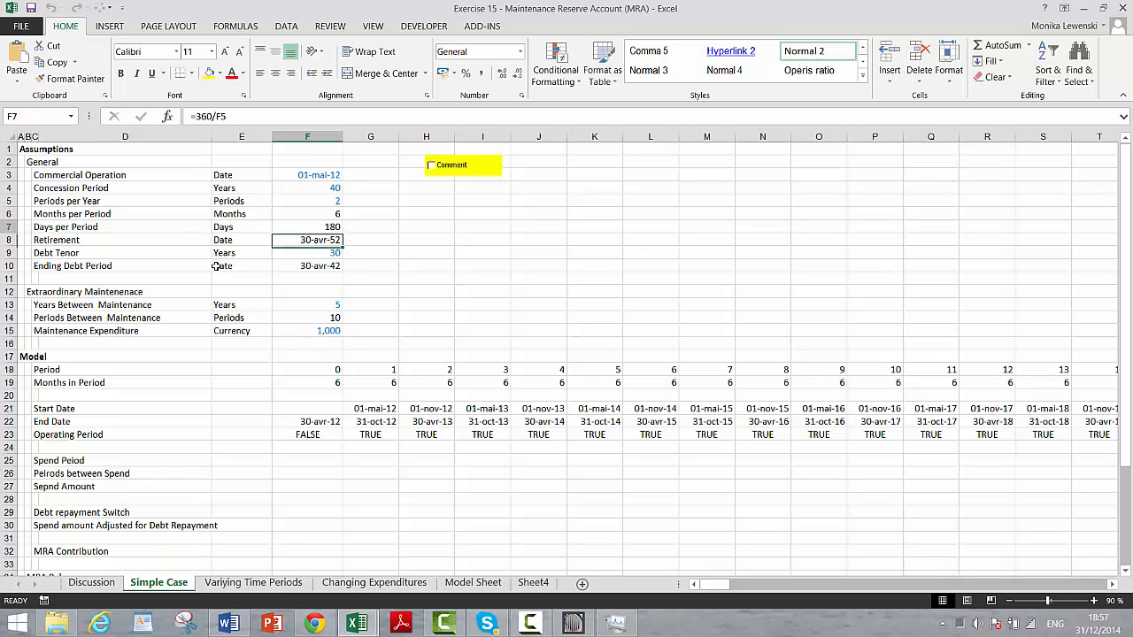
pyautogui.press('Up')
pyautogui.press('Up')
pyautogui.press('Up')
pyautogui.press('Up')
pyautogui.press('Up')
pyautogui.press('Up')
pyautogui.press('Down')
pyautogui.press('Down')
pyautogui.press('Down')
pyautogui.press('Down')
pyautogui.press('Down')
pyautogui.press('Down')
pyautogui.press('Down')
pyautogui.press('Down')
pyautogui.press('Down')
pyautogui.press('Down')
pyautogui.press('Down')
pyautogui.press('Down')
pyautogui.press('Down')
pyautogui.press('Down')
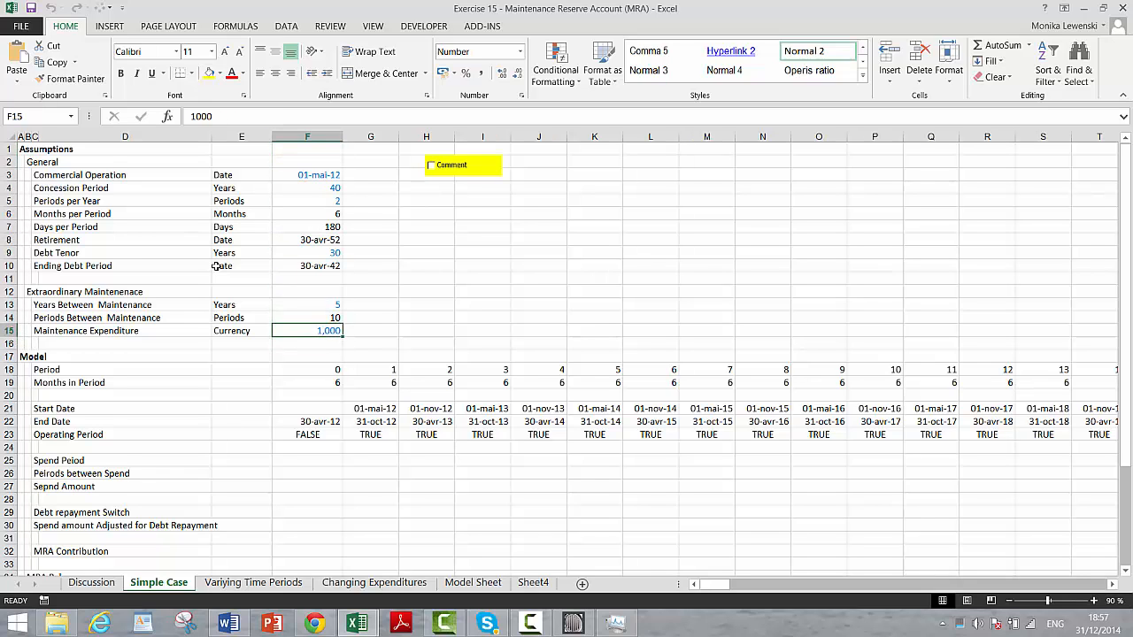
pyautogui.press('Up')
pyautogui.press('Up')
pyautogui.press('Up')
pyautogui.press('Up')
pyautogui.press('Up')
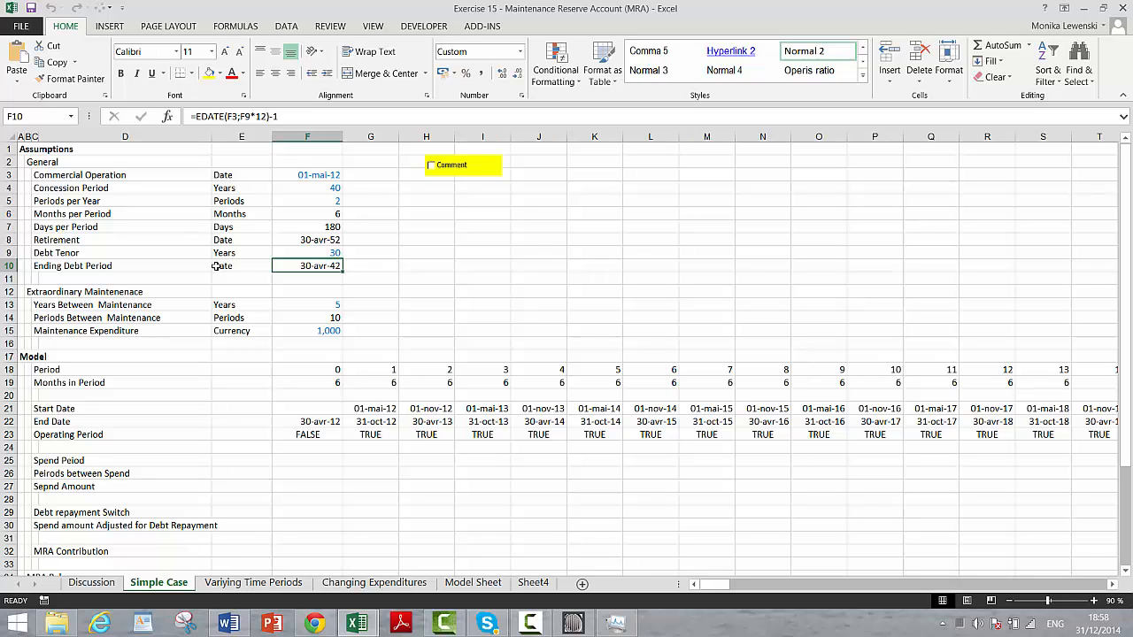
# Switch to the Variying Time Periods sheet and examine its General assumptions down to the extraordinary maintenance table
pyautogui.hotkey('ctrl', 'pagedown')
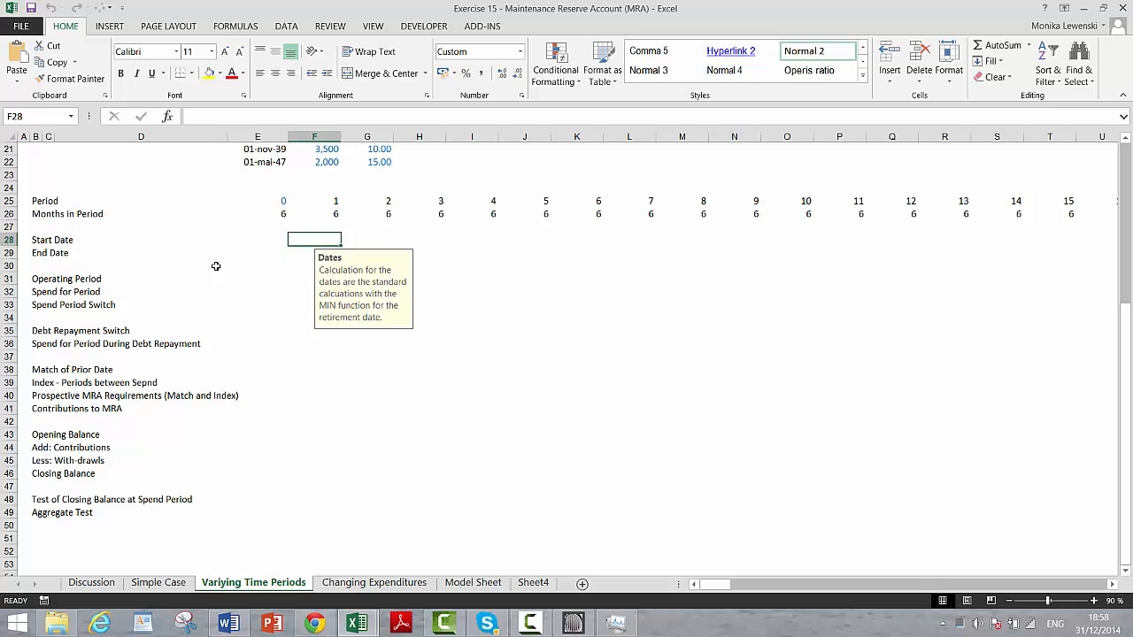
pyautogui.press('Up')
pyautogui.press('Up')
pyautogui.press('Up')
pyautogui.press('Up')
pyautogui.press('Up')
pyautogui.press('Up')
pyautogui.press('Up')
pyautogui.press('Up')
pyautogui.press('Up')
pyautogui.press('Up')
pyautogui.press('Up')
pyautogui.press('Up')
pyautogui.press('Up')
pyautogui.press('Up')
pyautogui.press('Up')
pyautogui.press('Up')
pyautogui.press('Up')
pyautogui.press('Up')
pyautogui.press('Up')
pyautogui.press('Up')
pyautogui.press('Down')
pyautogui.press('Down')
pyautogui.press('Down')
pyautogui.press('Down')
pyautogui.press('Down')
pyautogui.press('Down')
pyautogui.press('Down')
pyautogui.press('Down')
pyautogui.press('Down')
pyautogui.press('Down')
pyautogui.press('Down')
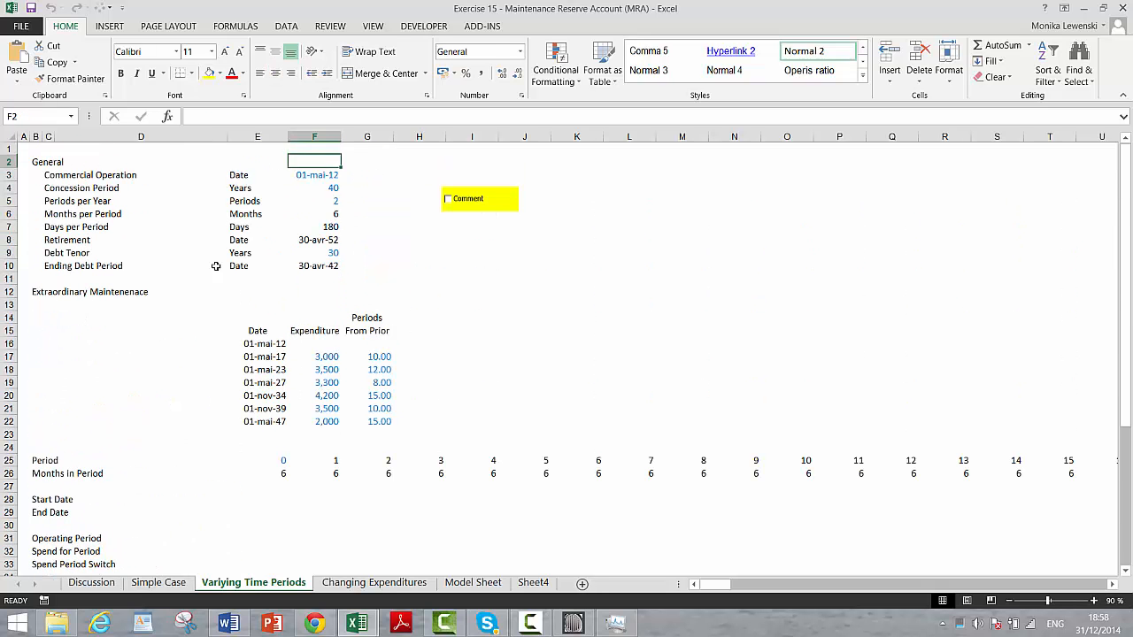
pyautogui.press('Down')
pyautogui.press('Down')
pyautogui.press('Down')
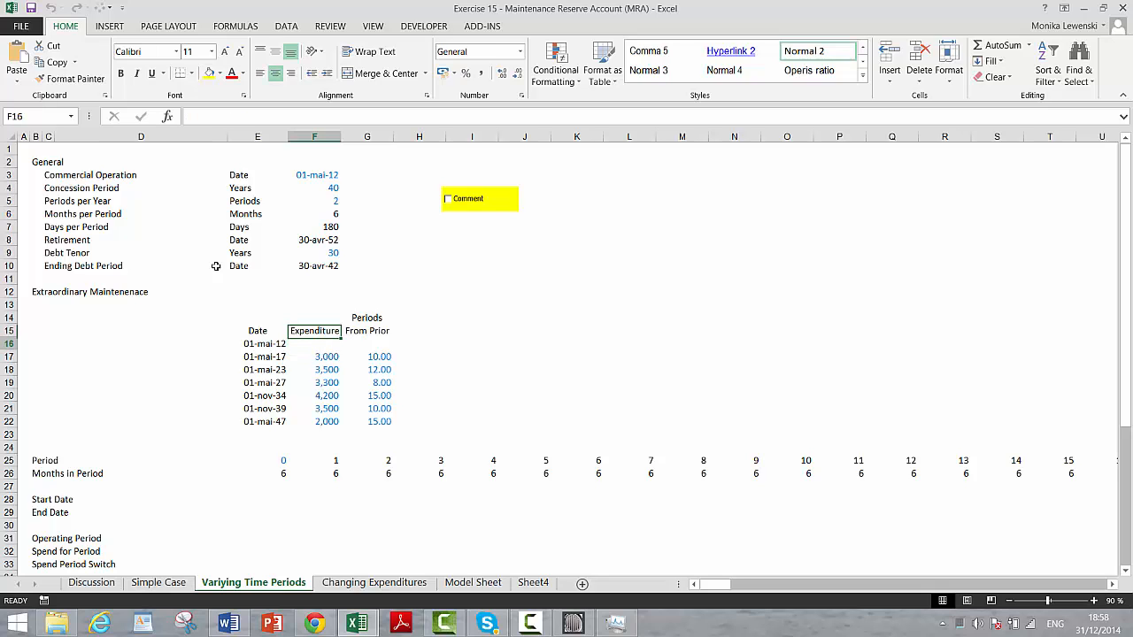
# Examine the date, expenditure and periods-from-prior columns of the extraordinary maintenance table
pyautogui.press('Left')
pyautogui.press('Down')
pyautogui.press('Down')
pyautogui.press('Down')
pyautogui.press('Down')
pyautogui.press('Down')
pyautogui.press('Down')
pyautogui.press('Down')
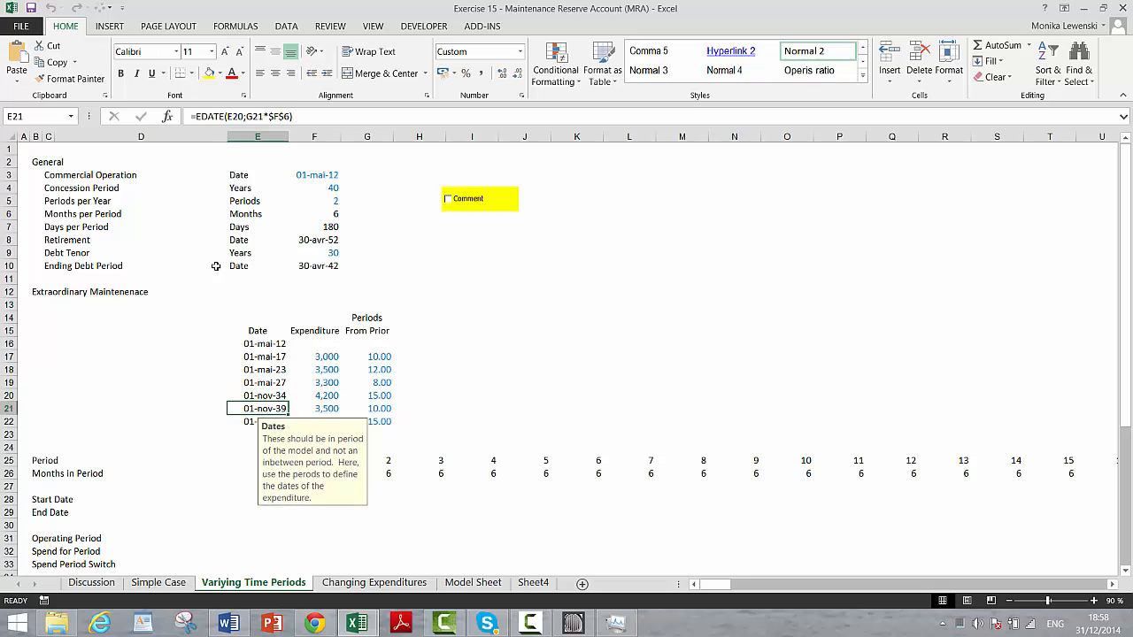
pyautogui.press('Right')
pyautogui.press('Up')
pyautogui.press('Up')
pyautogui.press('Up')
pyautogui.press('Up')
pyautogui.press('Up')
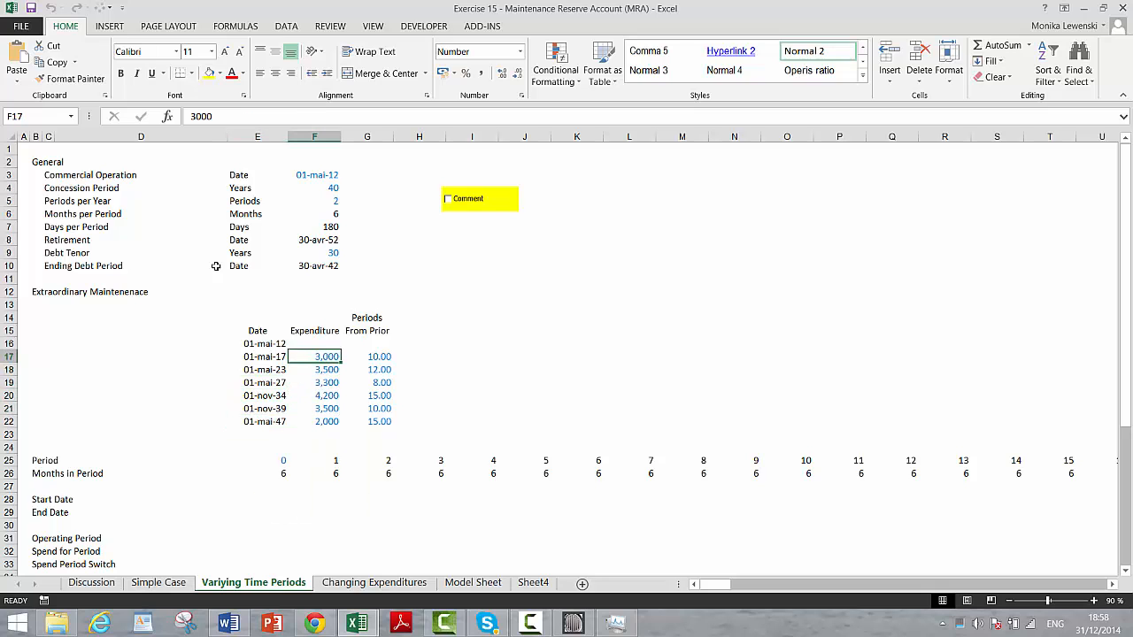
pyautogui.press('Left')
pyautogui.press('Right')
pyautogui.press('Right')
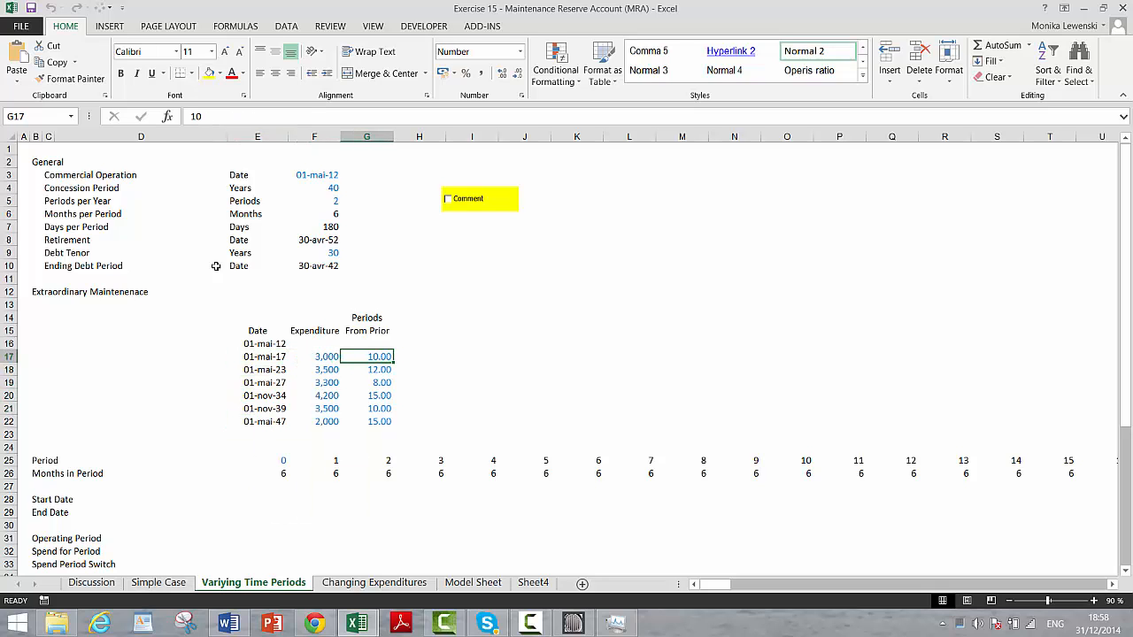
# Examine how the extraordinary maintenance dates are computed from the prior date and the periods from prior
pyautogui.press('Down')
pyautogui.press('Down')
pyautogui.press('Up')
pyautogui.press('Up')
pyautogui.press('Left')
pyautogui.press('Left')
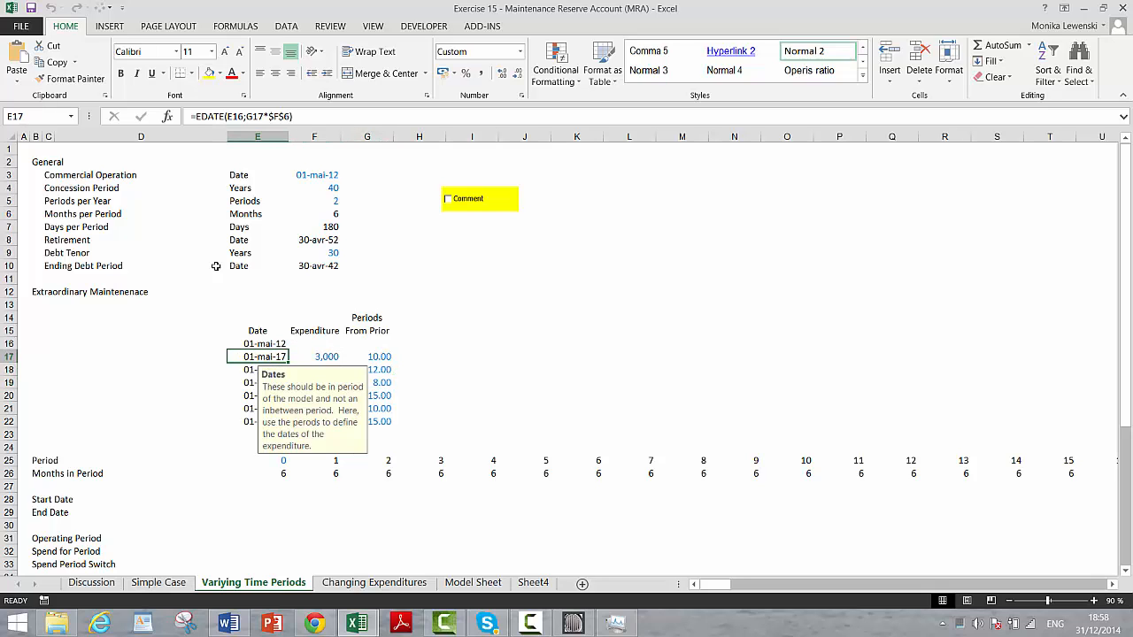
pyautogui.press('Up')
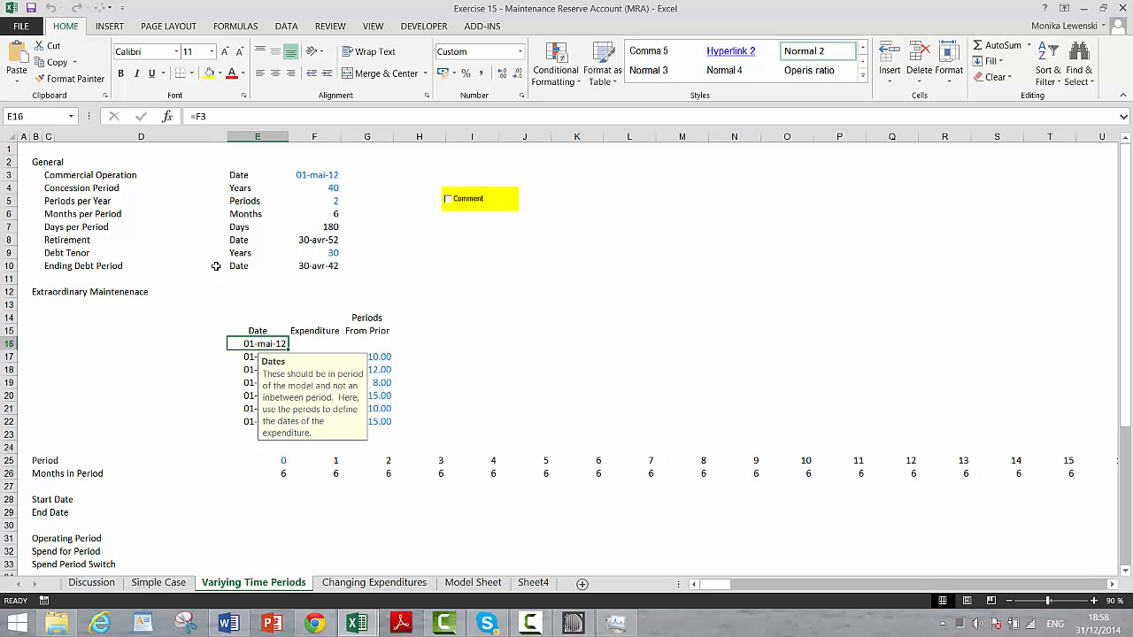
pyautogui.press('Down')
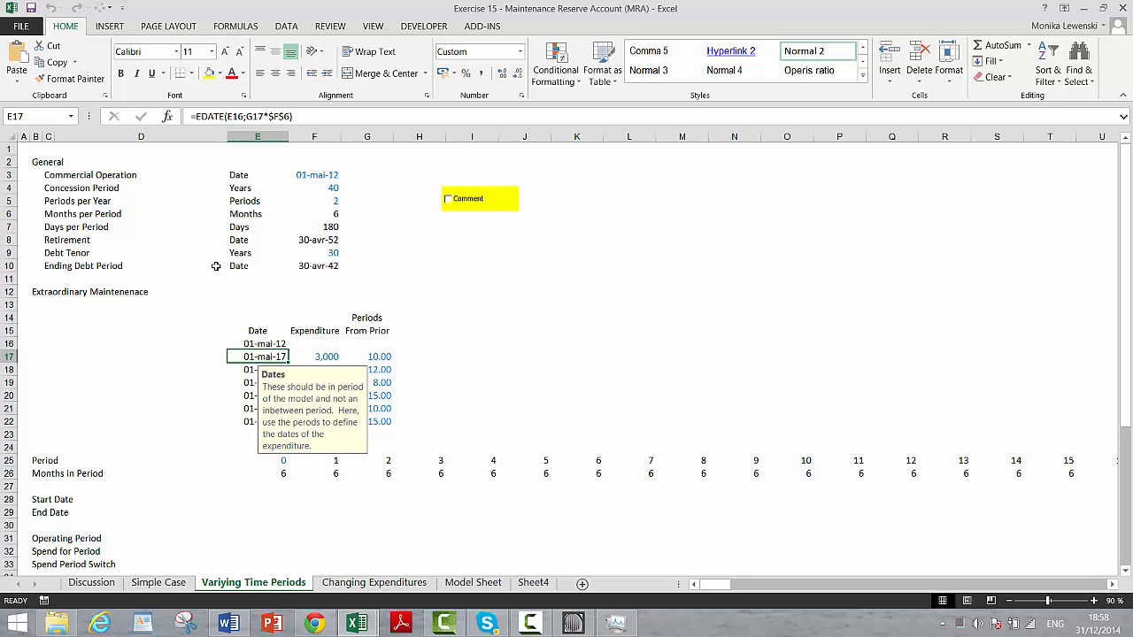
pyautogui.press('Right')
pyautogui.press('Right')
pyautogui.press('Right')
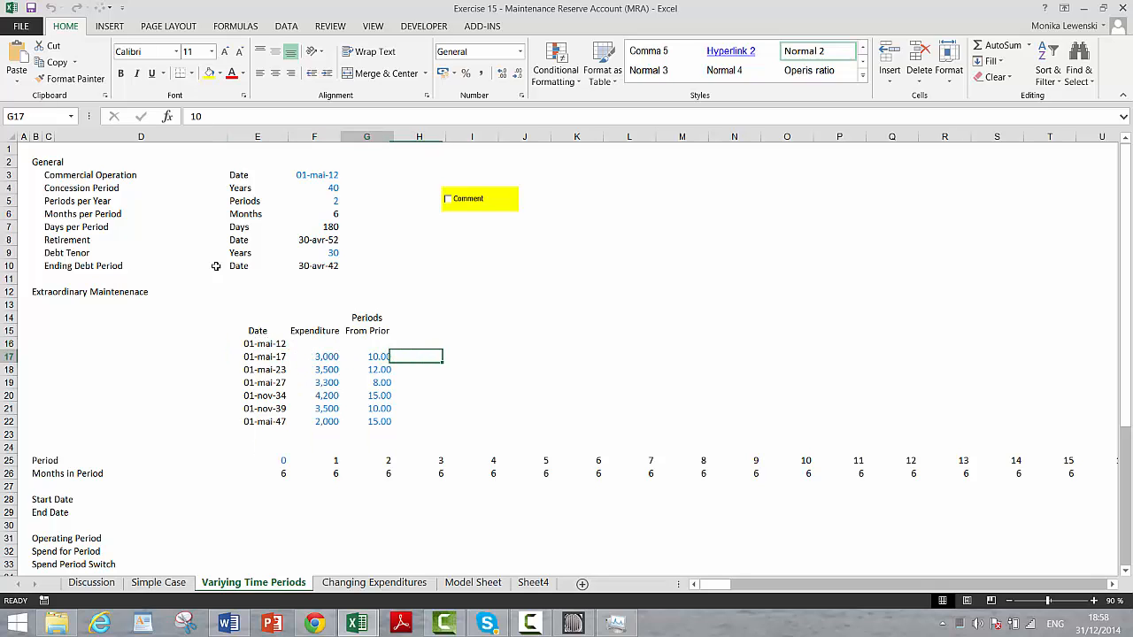
pyautogui.press('Left')
pyautogui.press('Left')
pyautogui.press('Left')
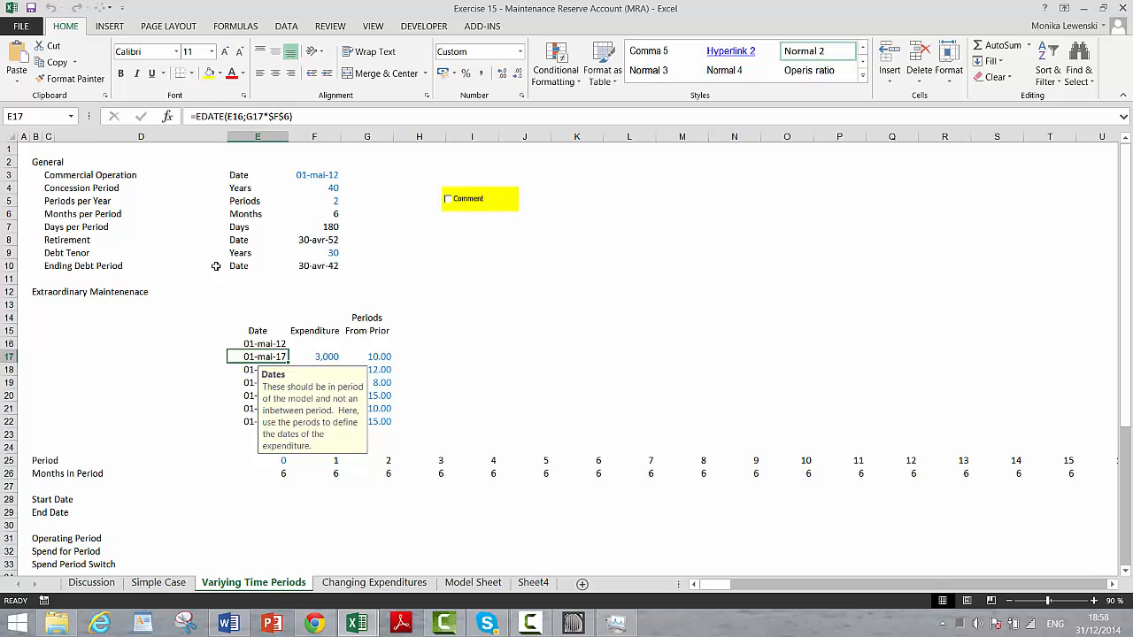
# Review the General assumptions and the maintenance expenditures on the Variying Time Periods sheet, returning to the ending debt period
pyautogui.press('Up')
pyautogui.press('Up')
pyautogui.press('Up')
pyautogui.press('Up')
pyautogui.press('Up')
pyautogui.press('Up')
pyautogui.press('Up')
pyautogui.press('Up')
pyautogui.press('Up')
pyautogui.press('Up')
pyautogui.press('Up')
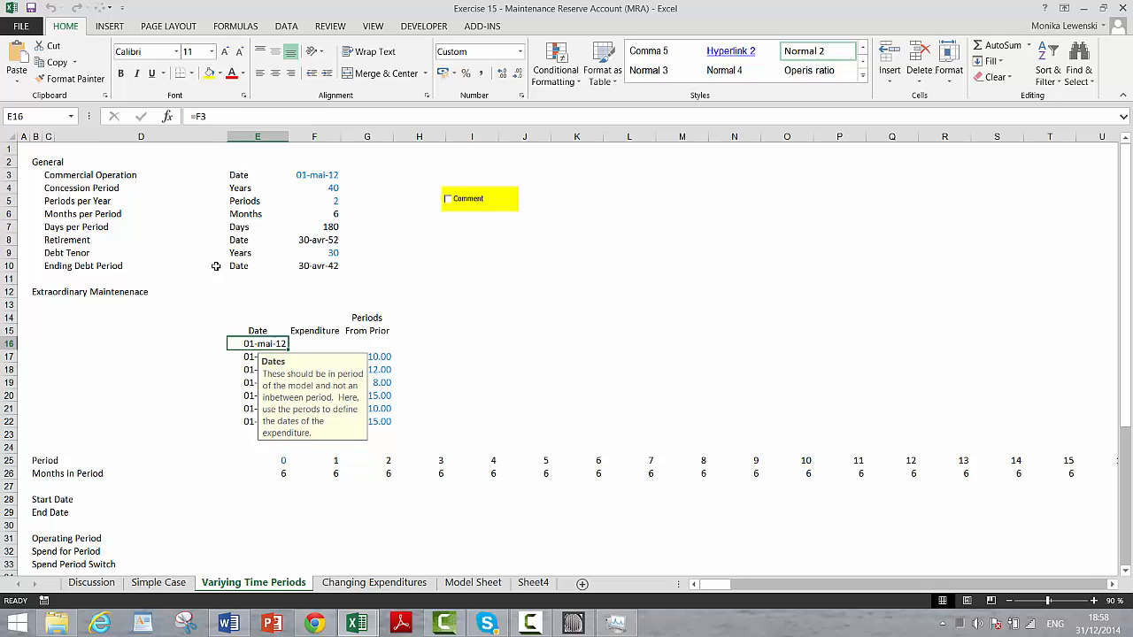
pyautogui.press('Right')
pyautogui.press('Down')
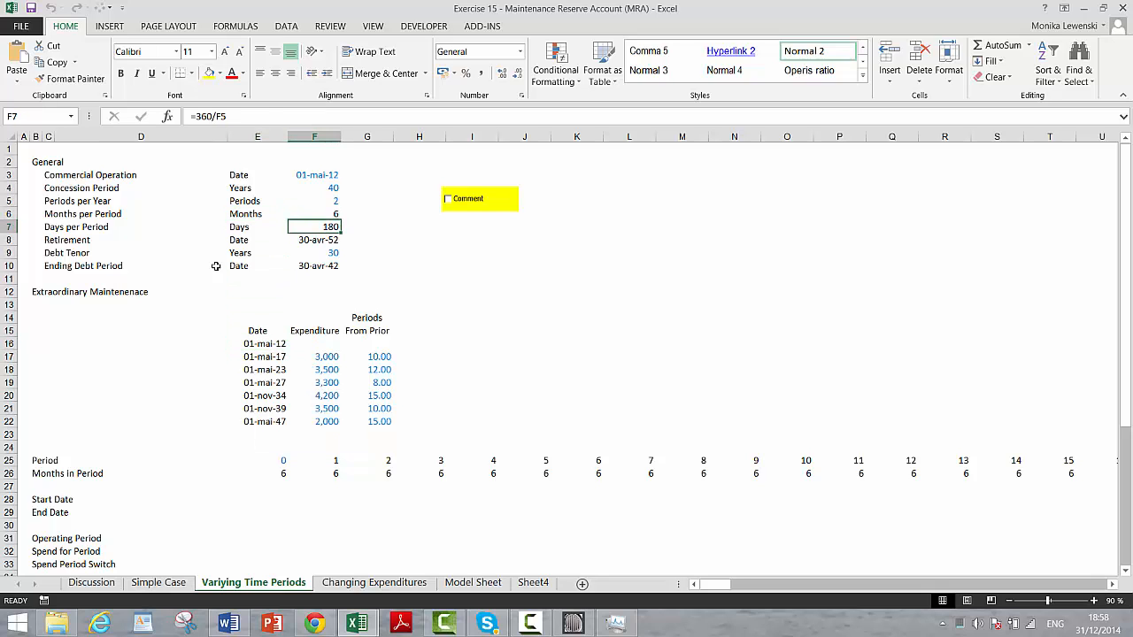
pyautogui.press('Down')
pyautogui.press('Down')
pyautogui.press('Down')
pyautogui.press('Down')
pyautogui.press('Down')
pyautogui.press('Down')
pyautogui.press('Down')
pyautogui.press('Down')
pyautogui.press('Down')
pyautogui.press('Down')
pyautogui.press('Down')
pyautogui.press('Down')
pyautogui.press('Down')
pyautogui.press('Down')
pyautogui.press('Down')
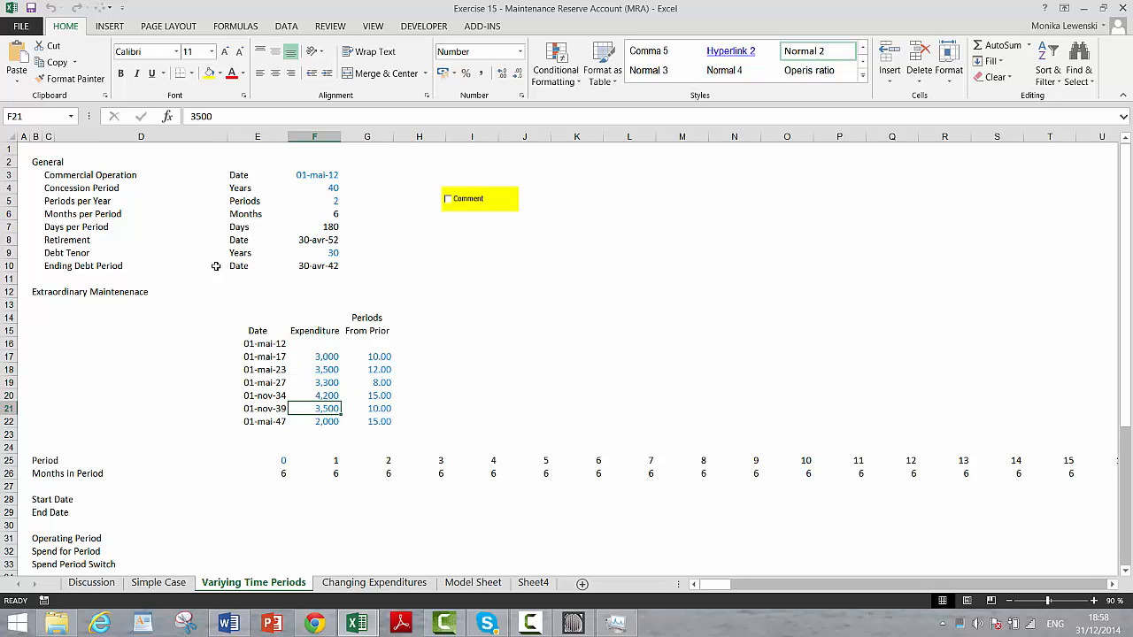
pyautogui.press('Up')
pyautogui.press('Up')
pyautogui.press('Up')
pyautogui.press('Up')
pyautogui.press('Up')
pyautogui.press('Up')
pyautogui.press('Up')
pyautogui.press('Up')
pyautogui.press('Up')
pyautogui.press('Up')
pyautogui.press('Up')
pyautogui.press('Up')
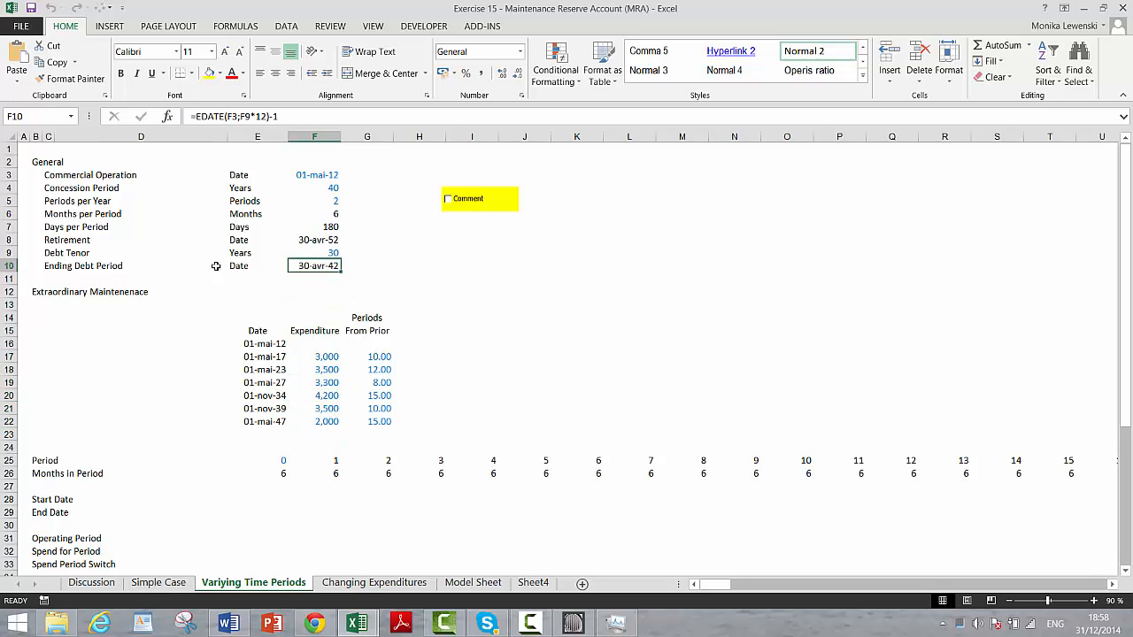
# Examine the model rows of the Variying Time Periods sheet, from the period timeline to the Aggregate Test
pyautogui.press('Down')
pyautogui.press('Down')
pyautogui.press('Down')
pyautogui.press('Down')
pyautogui.press('Down')
pyautogui.press('Down')
pyautogui.press('Down')
pyautogui.press('Down')
pyautogui.press('Down')
pyautogui.press('Down')
pyautogui.press('Down')
pyautogui.press('Down')
pyautogui.press('Down')
pyautogui.press('Down')
pyautogui.press('Down')
pyautogui.press('Down')
pyautogui.press('Down')
pyautogui.press('Down')
pyautogui.press('Down')
pyautogui.press('Down')
pyautogui.press('Down')
pyautogui.press('Down')
pyautogui.press('Down')
pyautogui.press('Down')
pyautogui.press('Down')
pyautogui.press('Down')
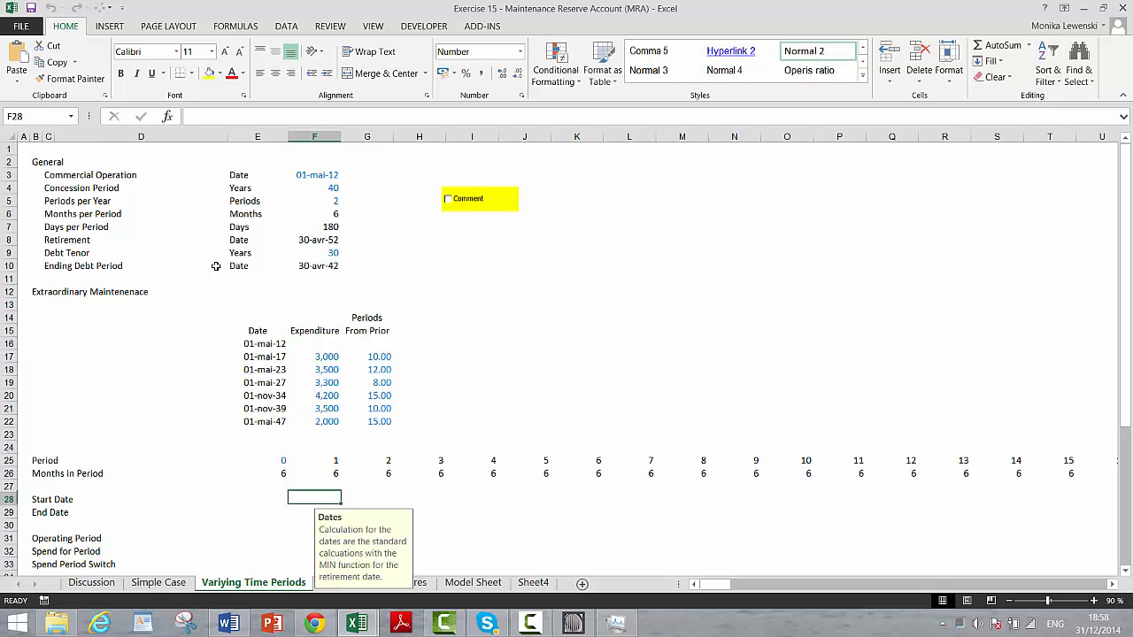
pyautogui.press('Down')
pyautogui.press('Down')
pyautogui.press('Down')
pyautogui.press('Down')
pyautogui.press('Down')
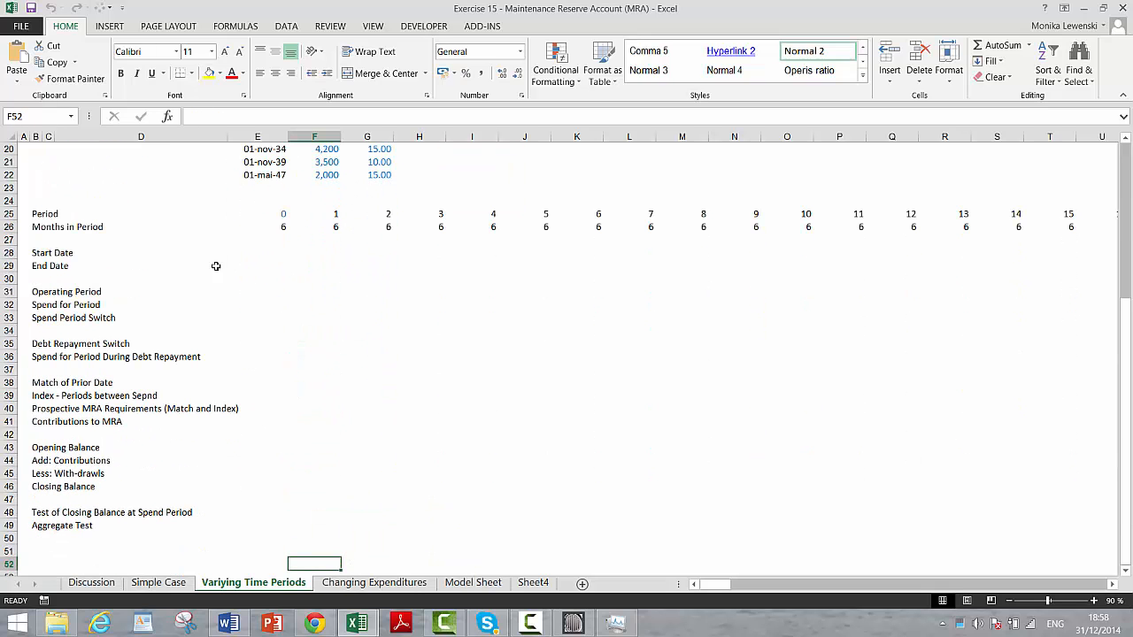
pyautogui.press('Up')
pyautogui.press('Up')
pyautogui.press('Up')
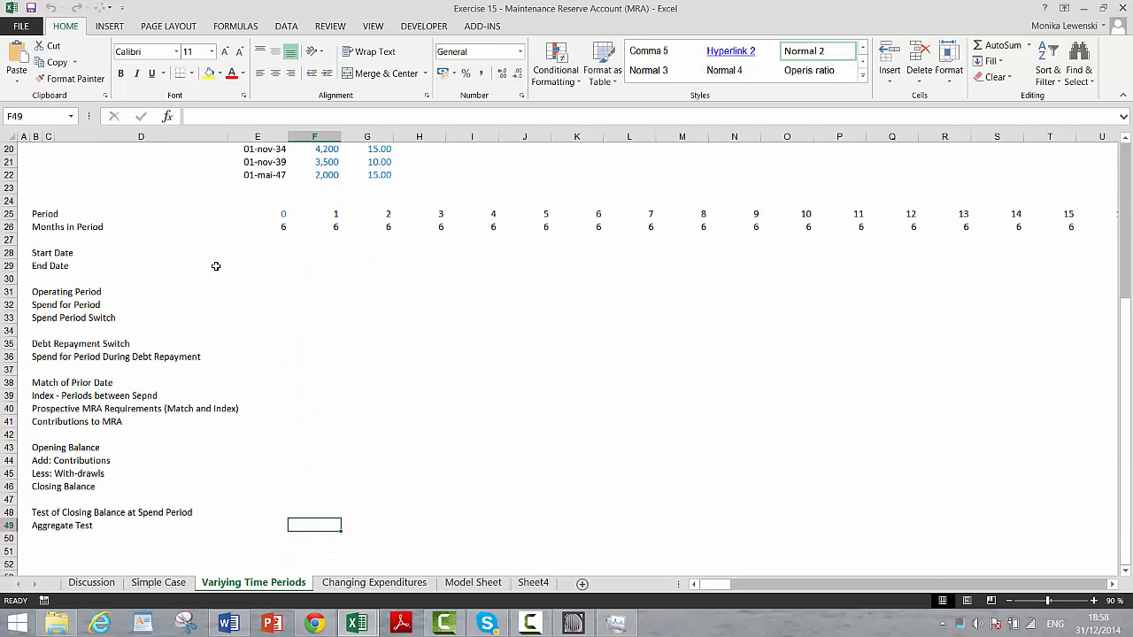
# On the Simple Case sheet, link cell E25 in the spend period row to the periods between maintenance in F14
pyautogui.hotkey('ctrl', 'pageup')
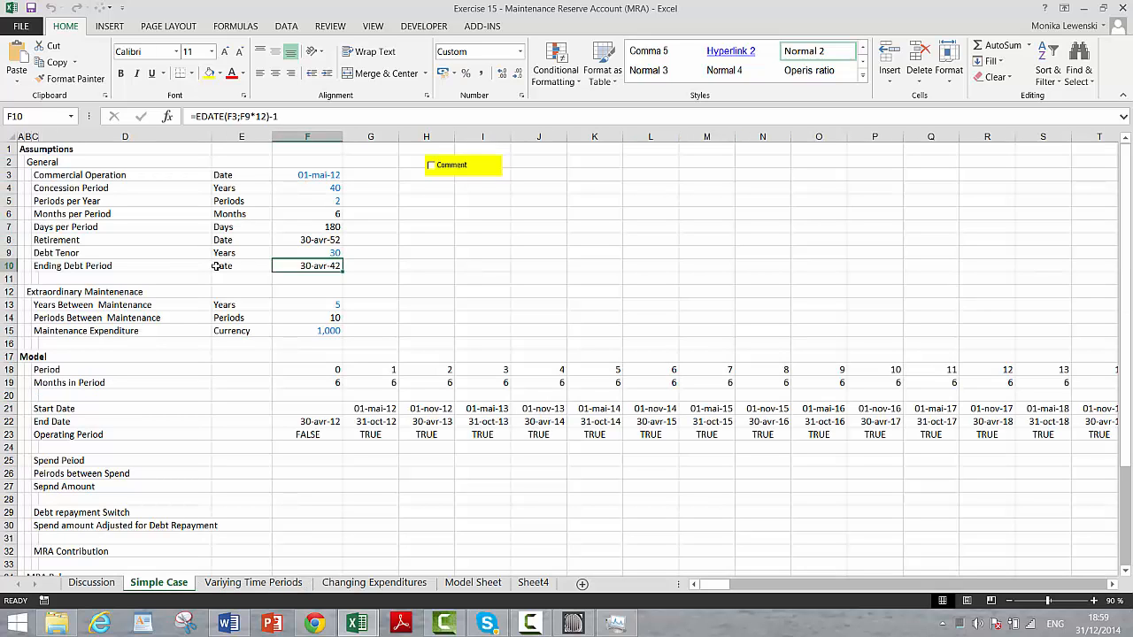
pyautogui.press('Down')
pyautogui.press('Down')
pyautogui.press('Down')
pyautogui.press('Down')
pyautogui.press('Down')
pyautogui.press('Down')
pyautogui.press('Down')
pyautogui.press('Down')
pyautogui.press('Down')
pyautogui.press('Down')
pyautogui.press('Down')
pyautogui.press('Down')
pyautogui.press('Down')
pyautogui.press('Down')
pyautogui.press('Down')
pyautogui.press('Down')
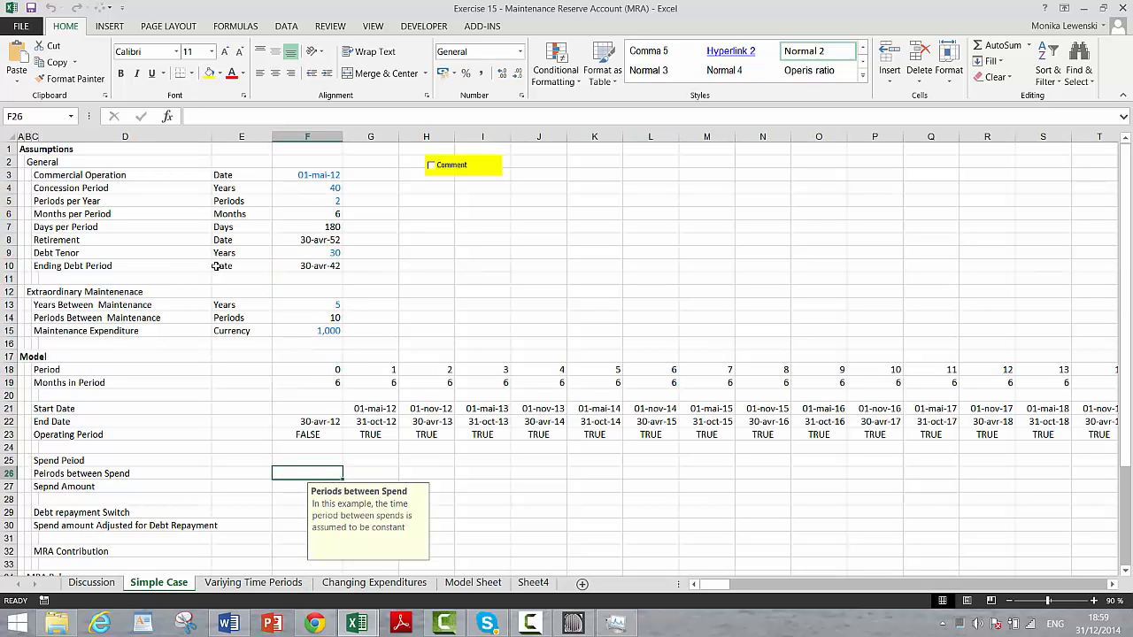
pyautogui.press('Up')
pyautogui.press('Left')
pyautogui.press('Left')
pyautogui.press('Left')
pyautogui.press('Right')
pyautogui.press('Right')
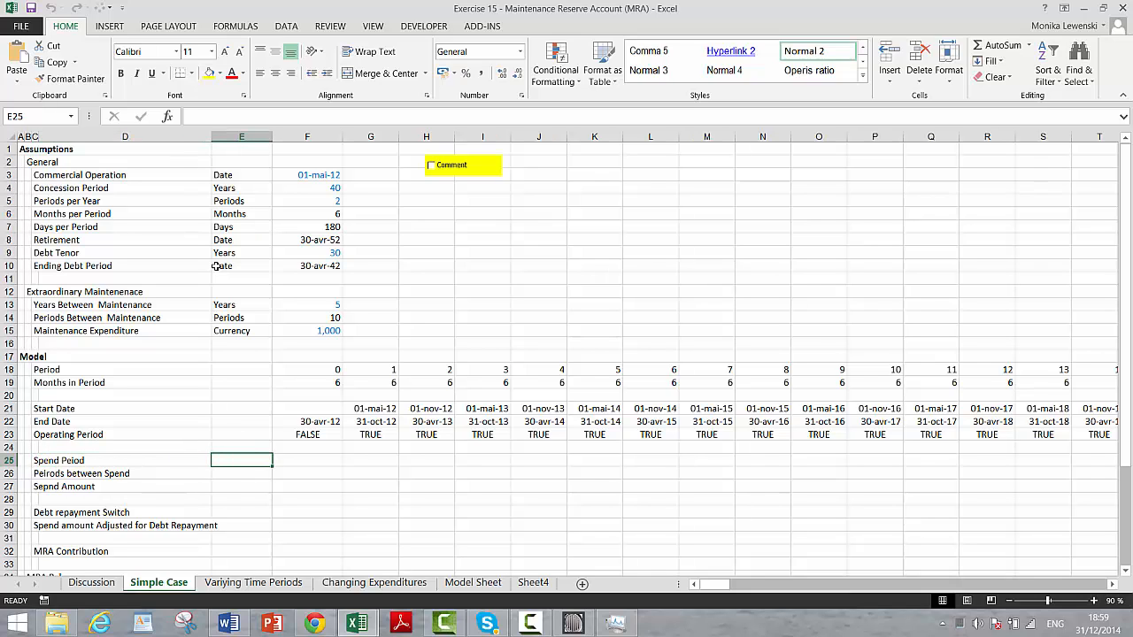
pyautogui.write('=')
pyautogui.press('Up')
pyautogui.press('Up')
pyautogui.press('Up')
pyautogui.press('Up')
pyautogui.press('Up')
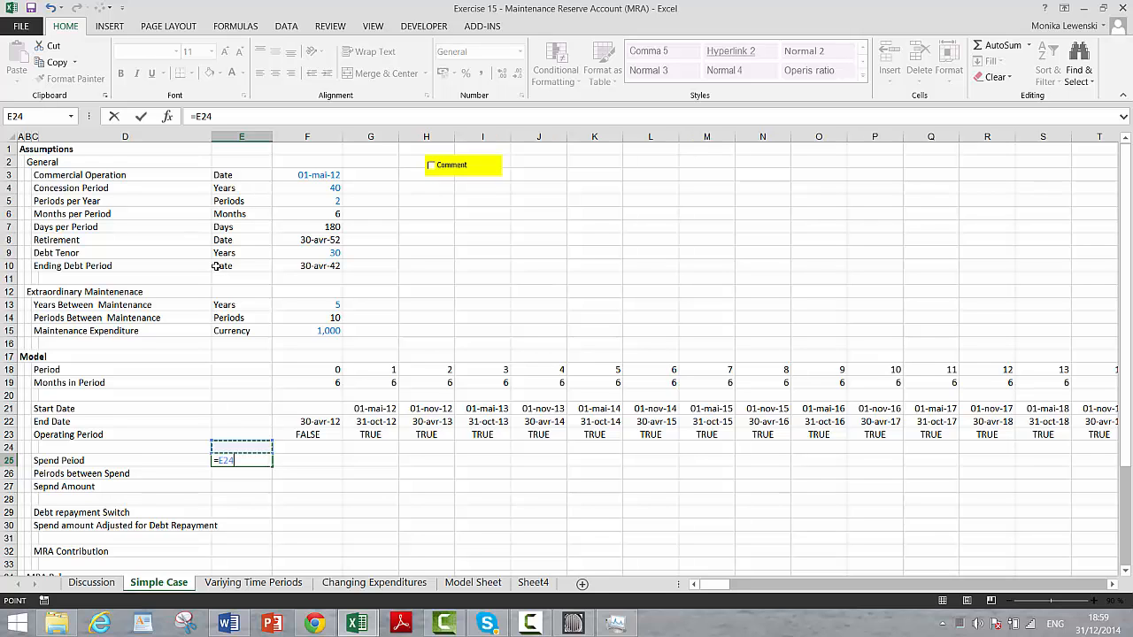
pyautogui.press('Up')
pyautogui.press('Up')
pyautogui.press('Up')
pyautogui.press('Up')
pyautogui.press('Up')
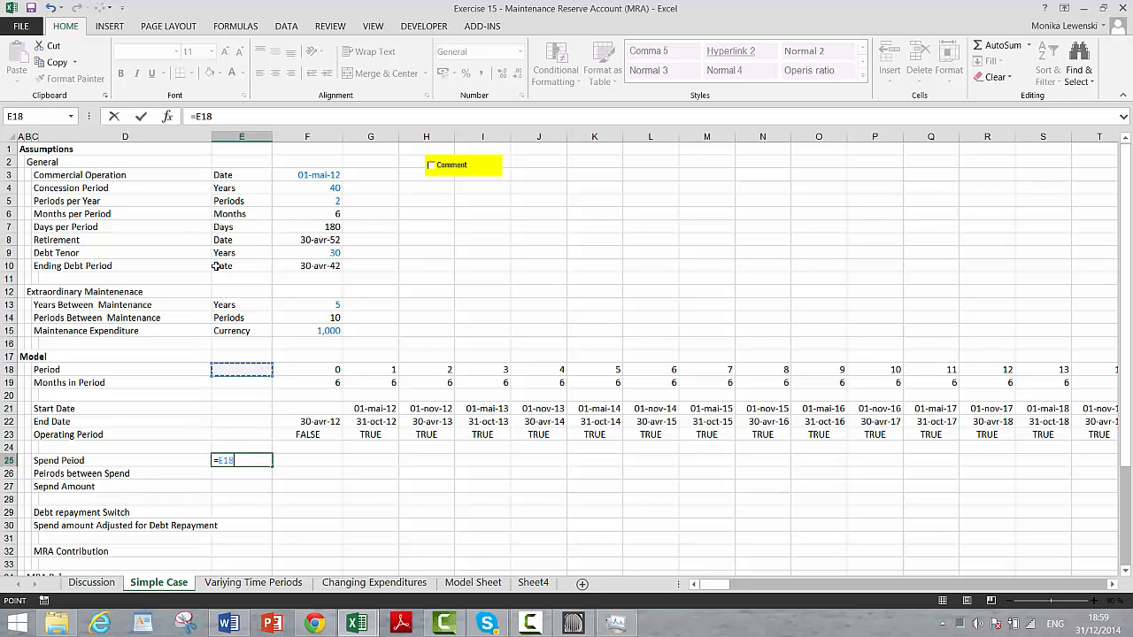
pyautogui.press('Right')
pyautogui.press('Up')
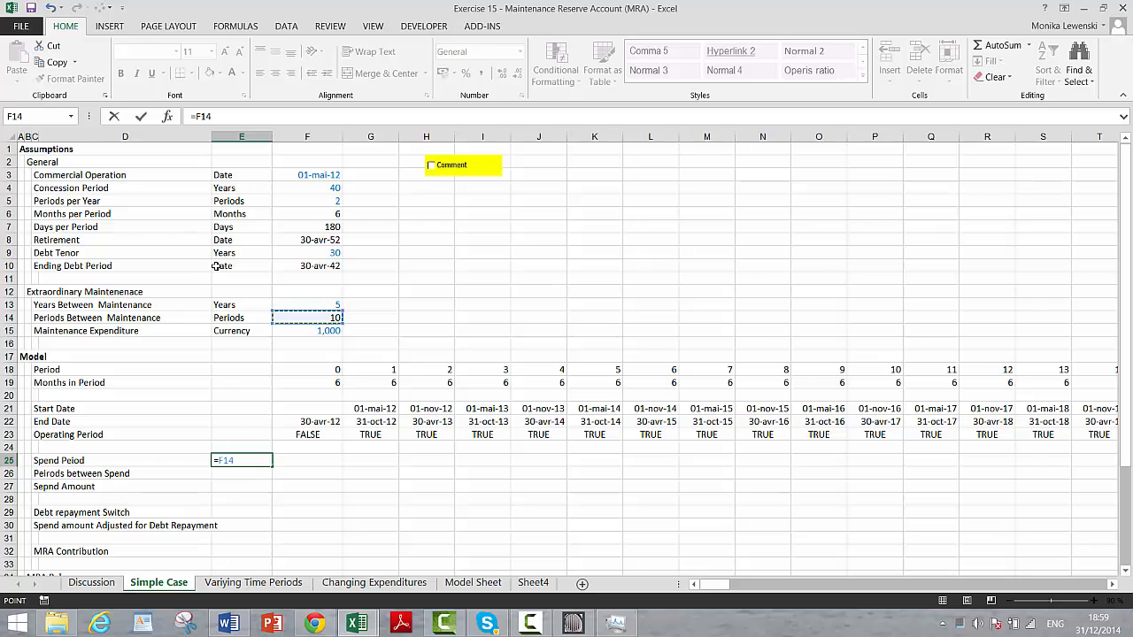
pyautogui.press('Return')
# Enter =MOD(G18;$E$25) in G25, dividing the period number by the absolute reference to the spend interval
pyautogui.press('Up')
pyautogui.press('Right')
pyautogui.press('Right')
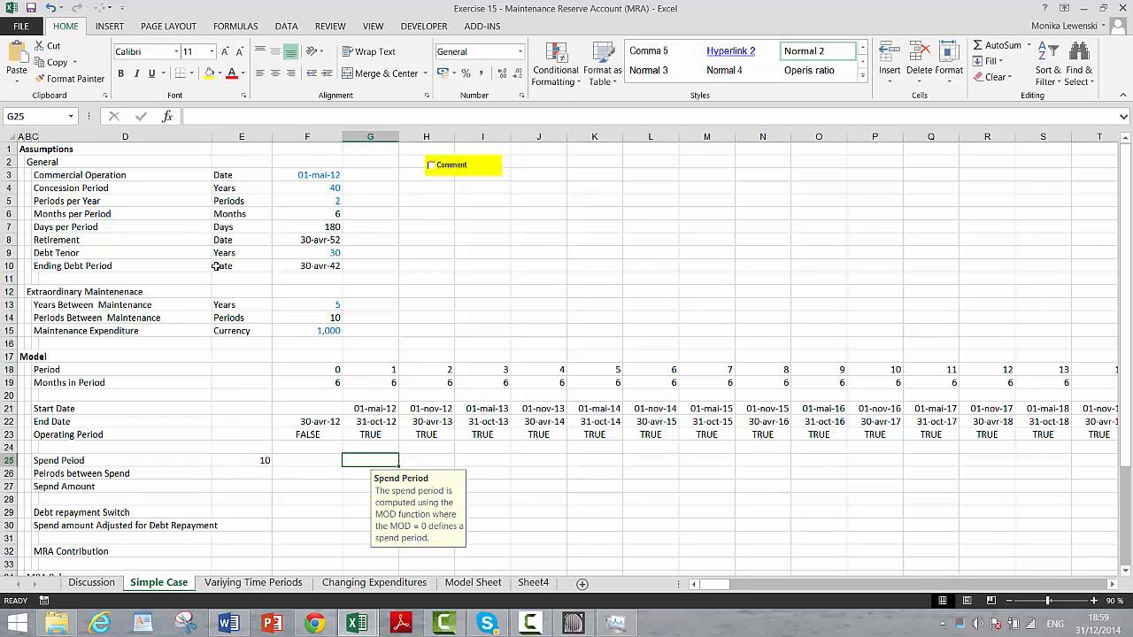
pyautogui.write('=')
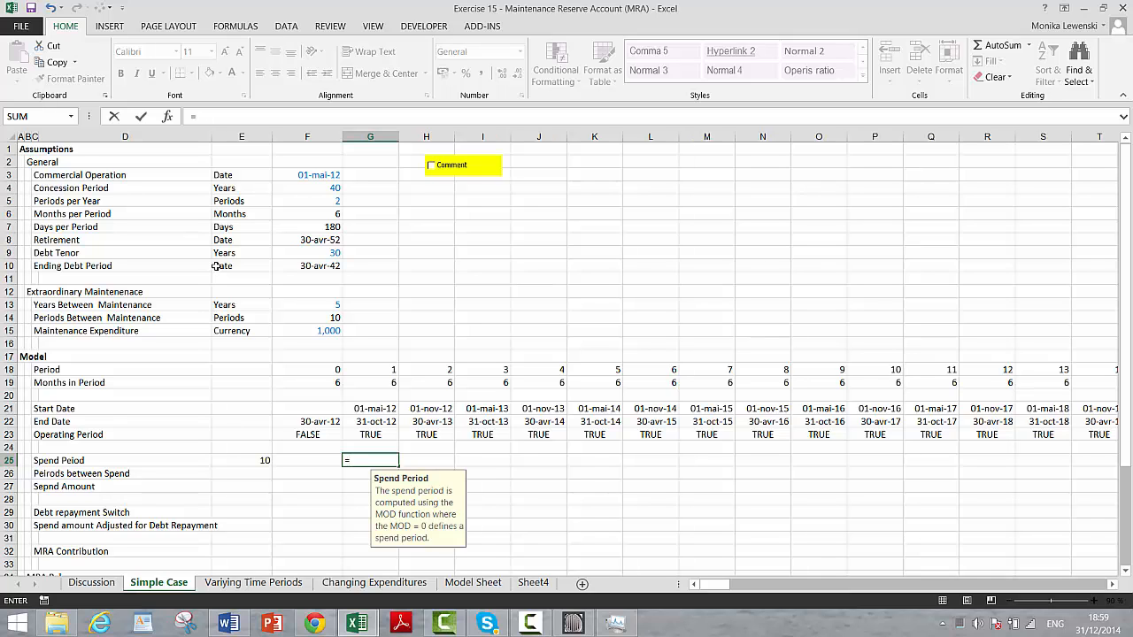
pyautogui.write('mod')
pyautogui.press('BackSpace')
pyautogui.press('BackSpace')
pyautogui.write('(')
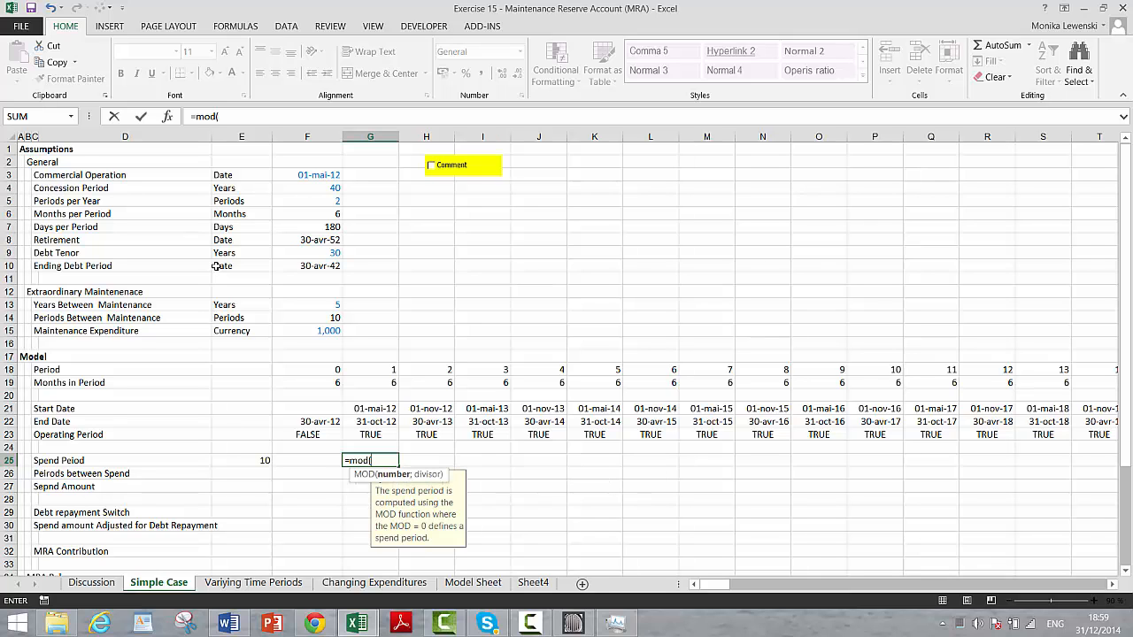
pyautogui.press('Up')
pyautogui.press('Up')
pyautogui.press('Up')
pyautogui.press('Up')
pyautogui.press('Up')
pyautogui.press('Up')
pyautogui.press('Up')
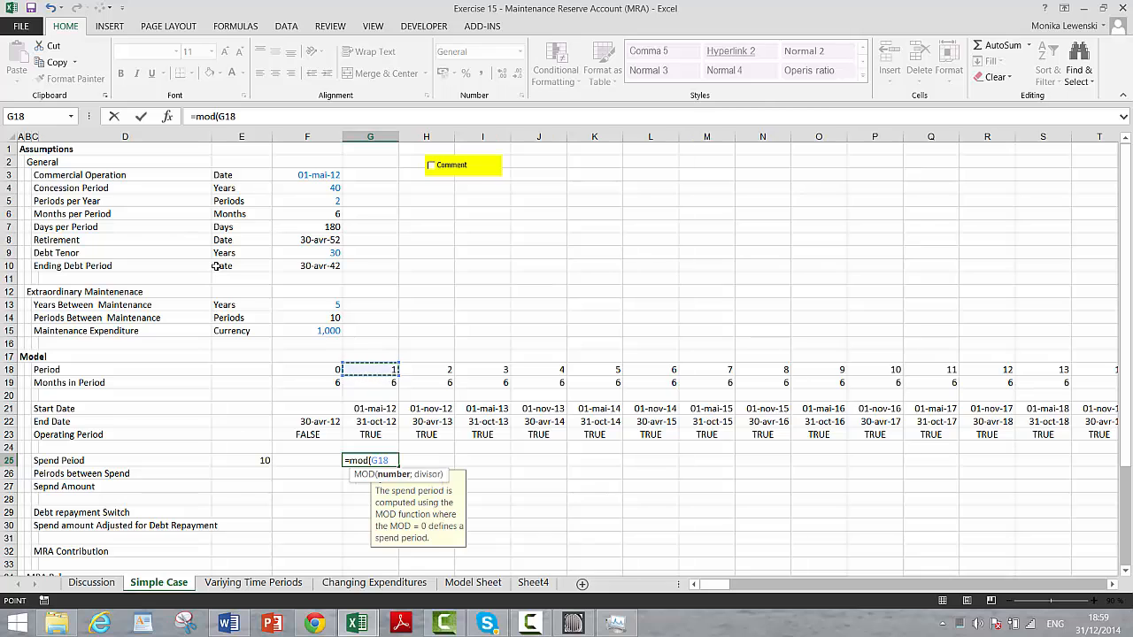
pyautogui.write(';')
pyautogui.press('Left')
pyautogui.press('Left')
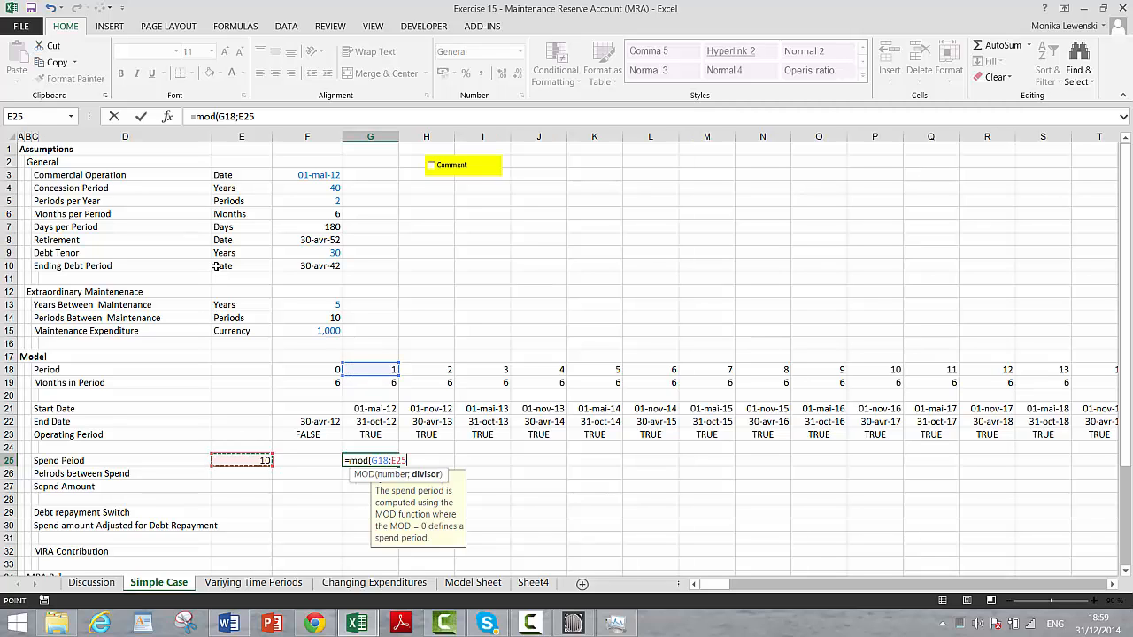
pyautogui.press('F4')
pyautogui.hotkey('ctrl', 'Return')
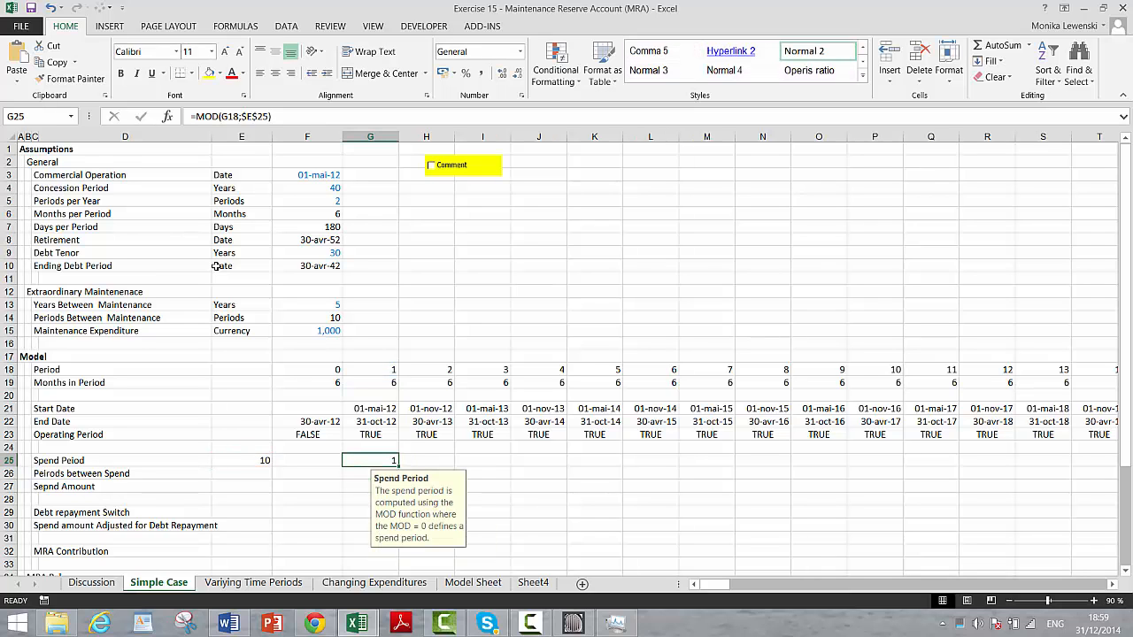
# Extend the spend period formula in G25 to the logical test =MOD(G18;$E$25)=0
pyautogui.press('F2')
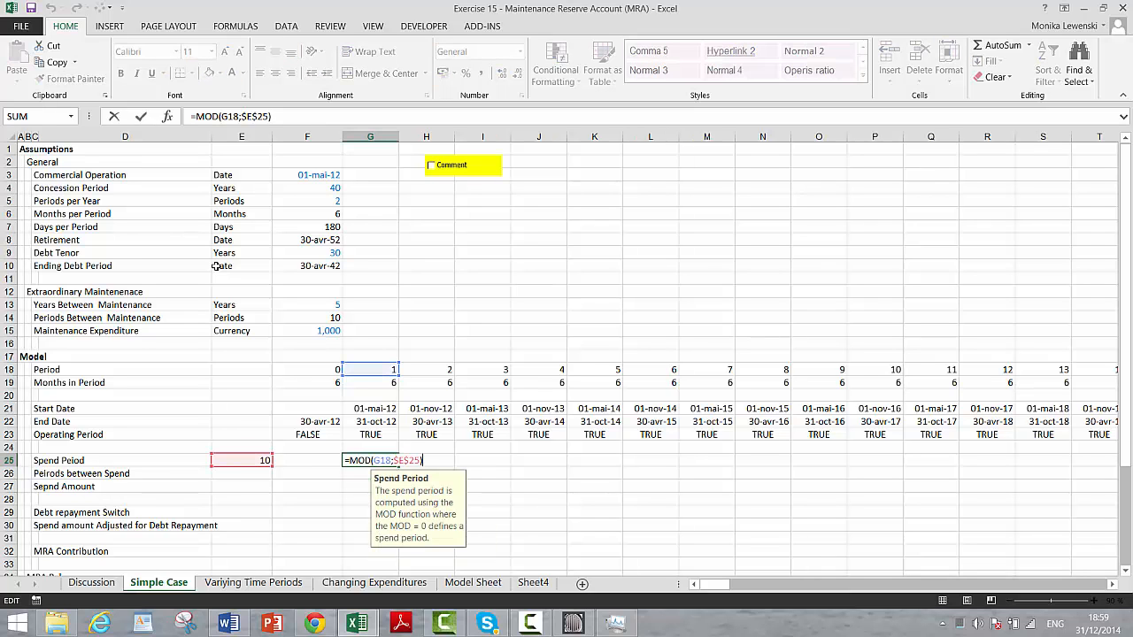
pyautogui.write('=0')
pyautogui.press('Return')
pyautogui.press('Up')
# Try to copy the spend period formula across the timeline with the fill-right macro
pyautogui.hotkey('ctrl', 'shift', 'r')
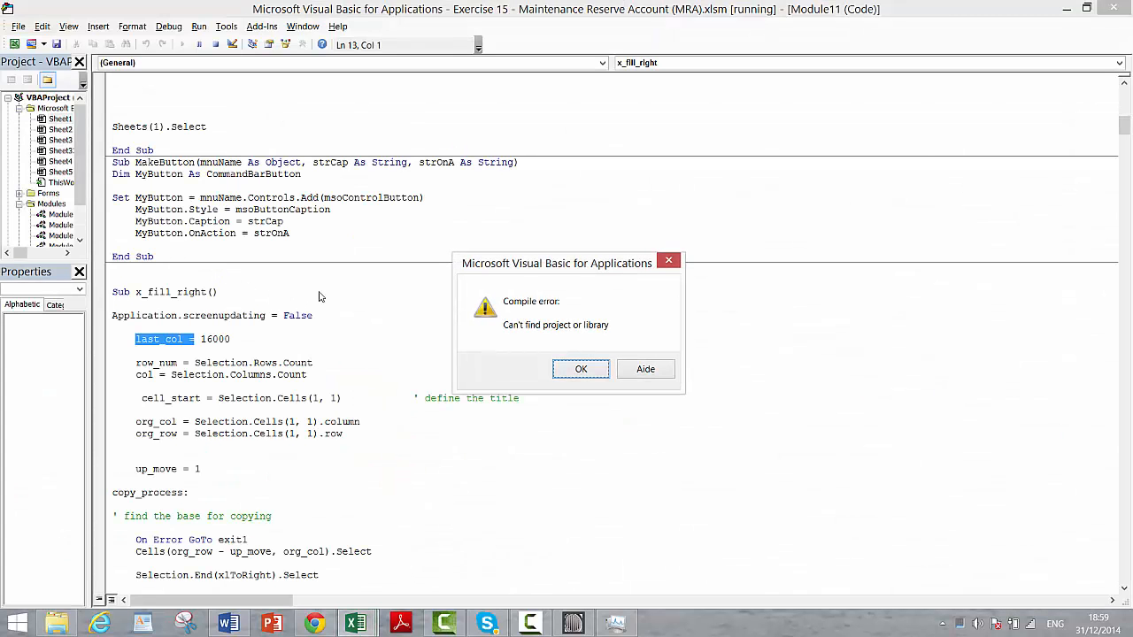
pyautogui.click(571, 369)
pyautogui.click(574, 368)
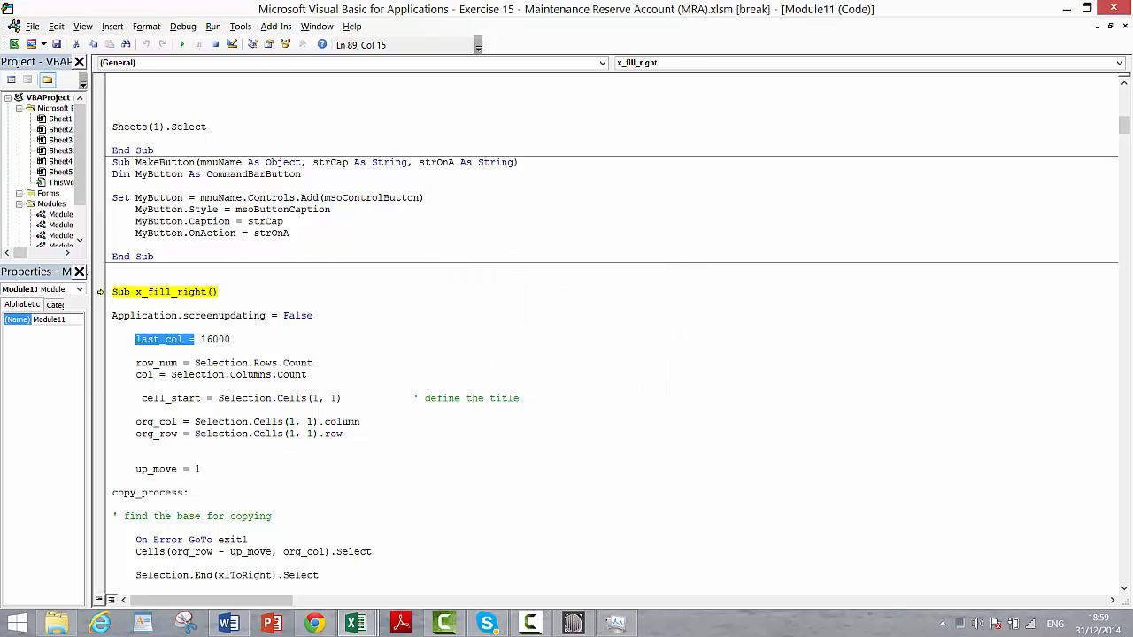
pyautogui.click(531, 624)
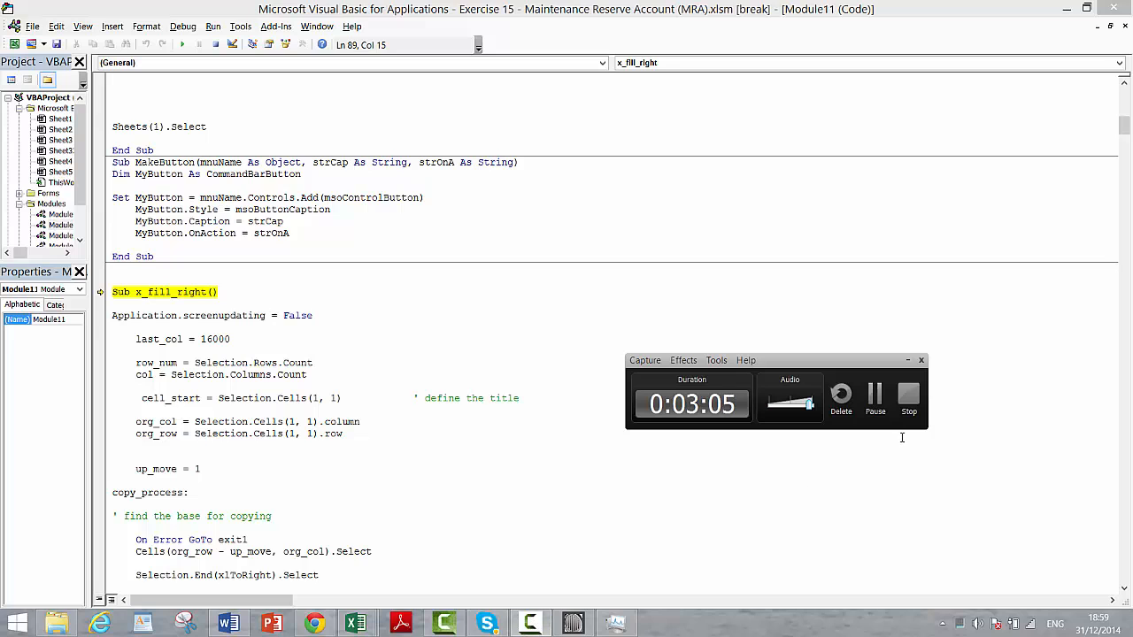
pyautogui.click(874, 396)
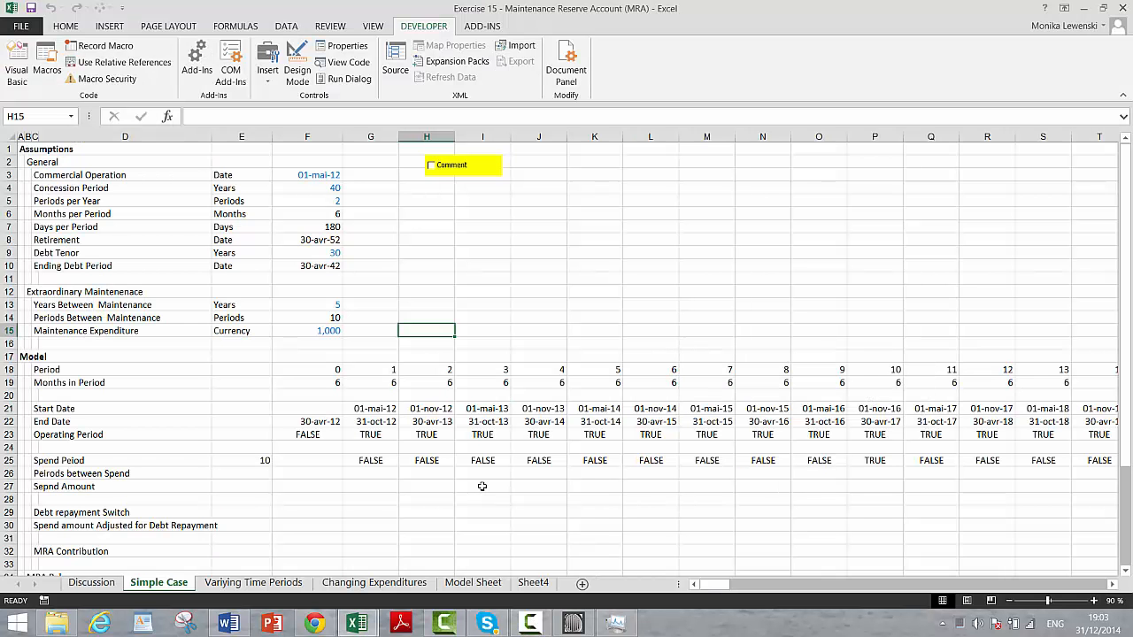
# Examine the spend period flags in row 25 against the period numbers along the timeline
pyautogui.press('Down')
pyautogui.press('Down')
pyautogui.press('Down')
pyautogui.press('Down')
pyautogui.press('Down')
pyautogui.press('Down')
pyautogui.press('Down')
pyautogui.press('Down')
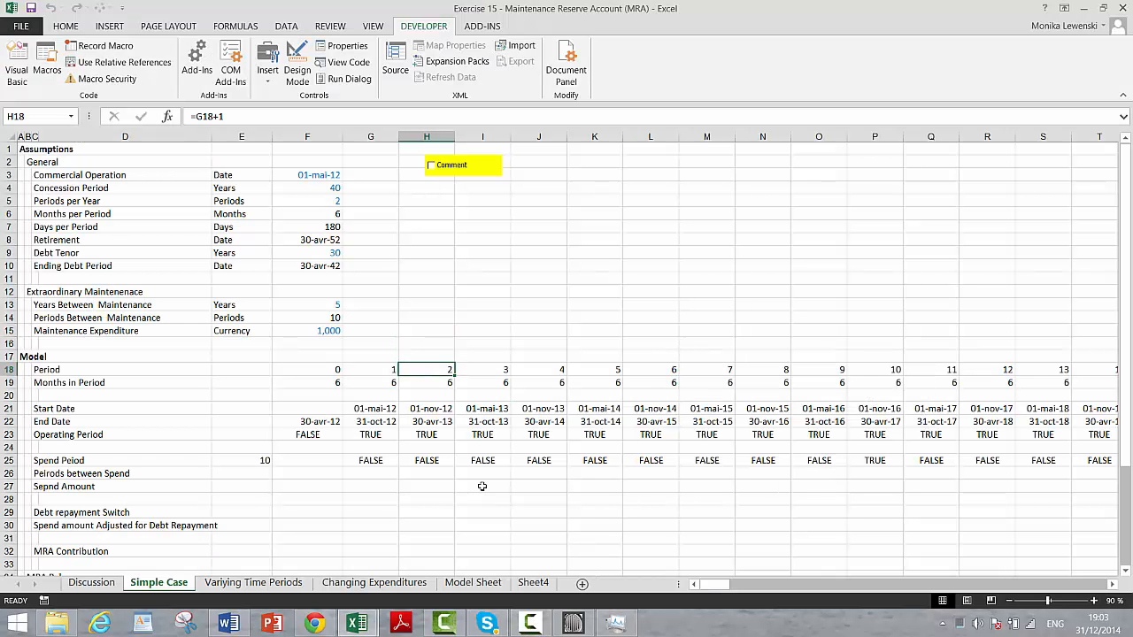
pyautogui.press('Down')
pyautogui.press('Down')
pyautogui.press('Left')
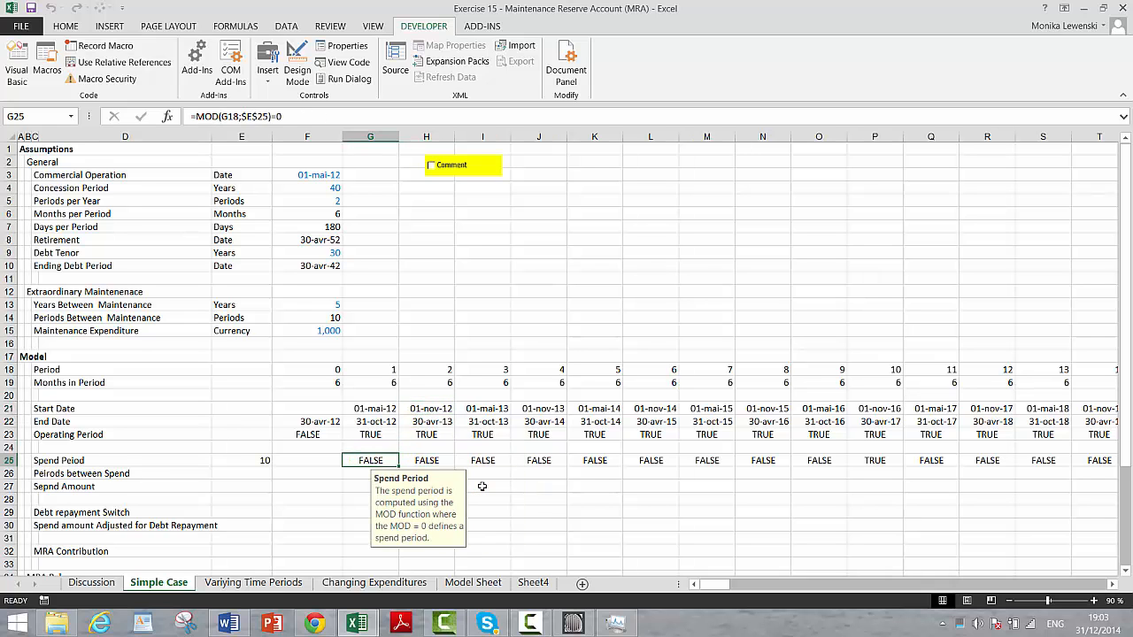
pyautogui.press('Left')
pyautogui.press('Right')
pyautogui.press('Right')
pyautogui.press('Right')
pyautogui.press('Right')
pyautogui.press('Right')
pyautogui.press('Right')
pyautogui.press('Right')
pyautogui.press('Right')
pyautogui.press('Right')
pyautogui.press('Right')
pyautogui.press('Right')
pyautogui.press('Right')
pyautogui.press('Right')
pyautogui.press('Right')
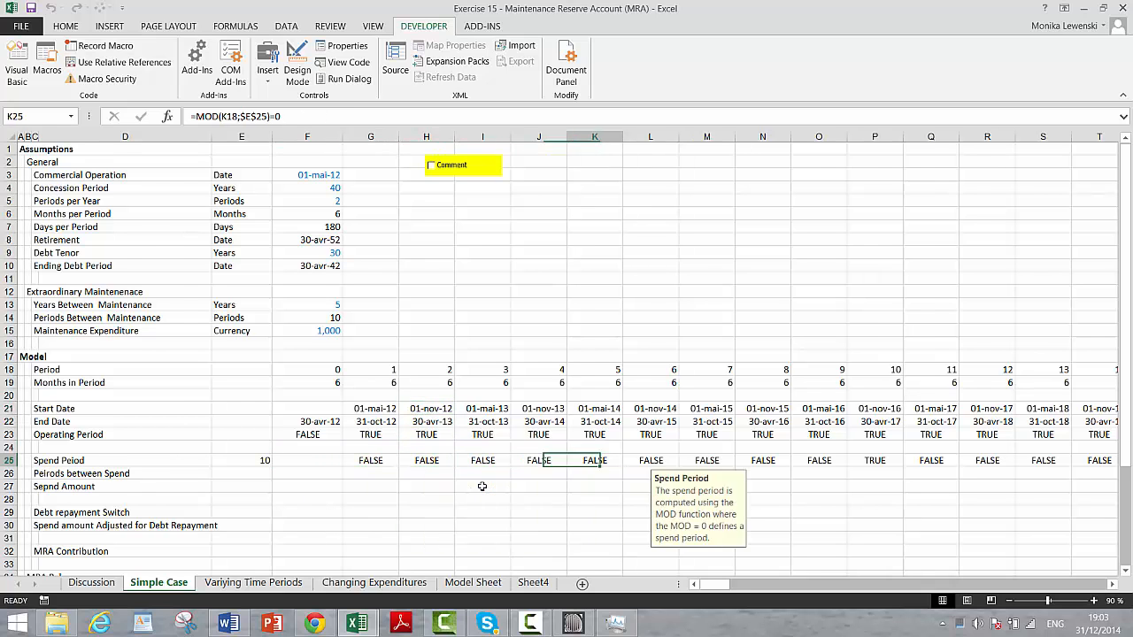
# Apply the True Switch and False Switch colour formats to the spend period row from G25 to the end of the timeline
pyautogui.hotkey('ctrl', 'Left')
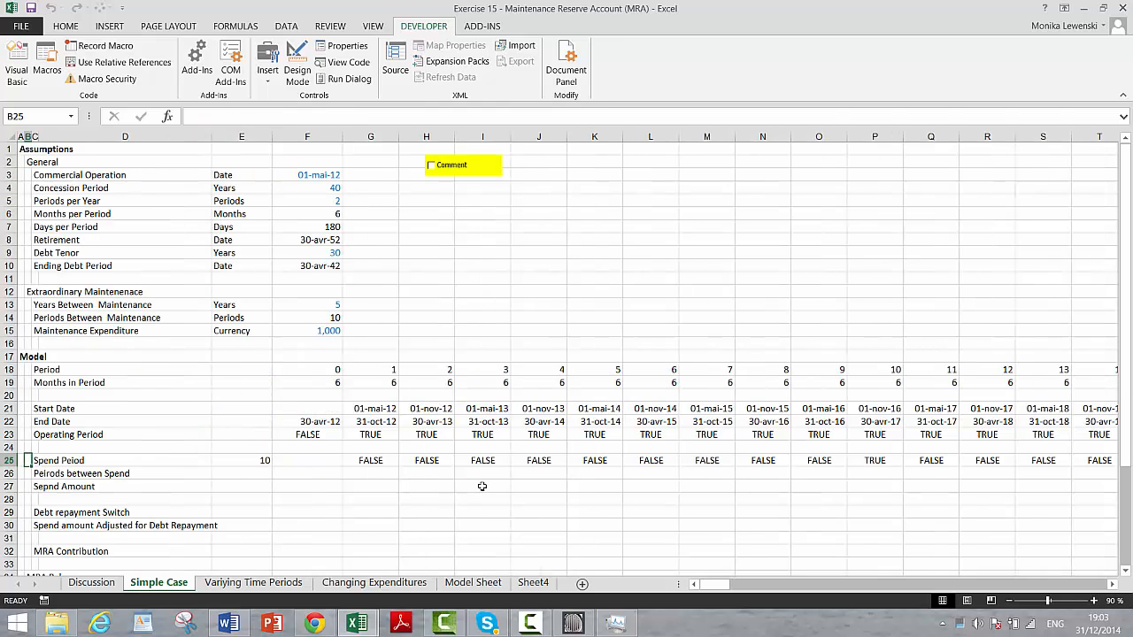
pyautogui.hotkey('ctrl', 'shift', 'Right')
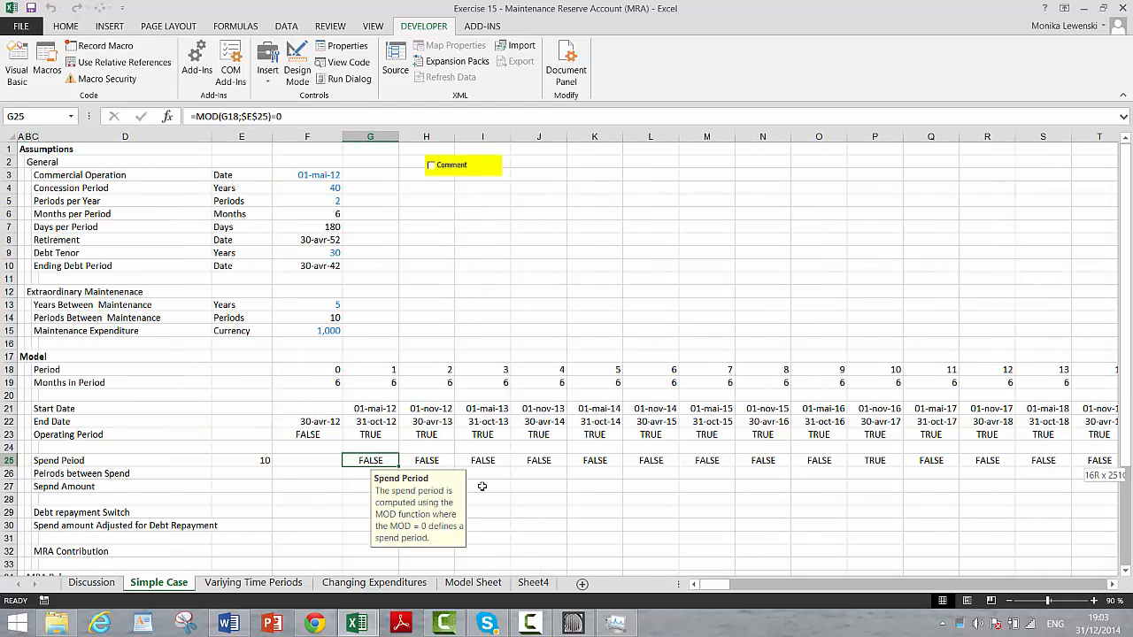
pyautogui.hotkey('ctrl', 'shift', 'Right')
pyautogui.press('Left')
pyautogui.press('Right')
pyautogui.press('Left')
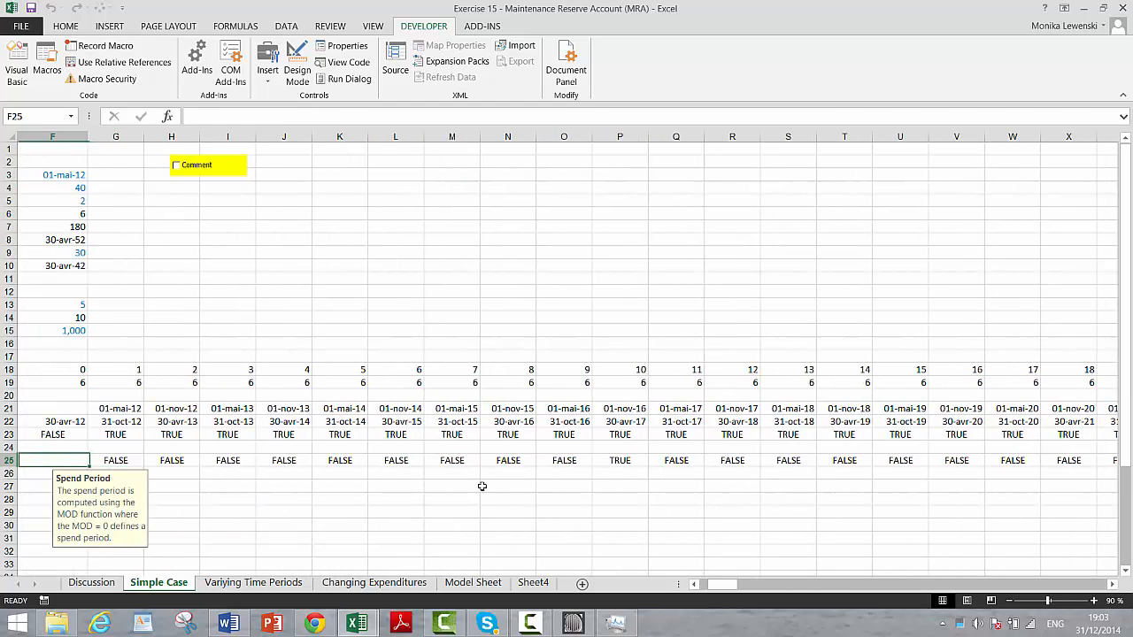
pyautogui.press('Right')
pyautogui.hotkey('ctrl', 'shift', 'Right')
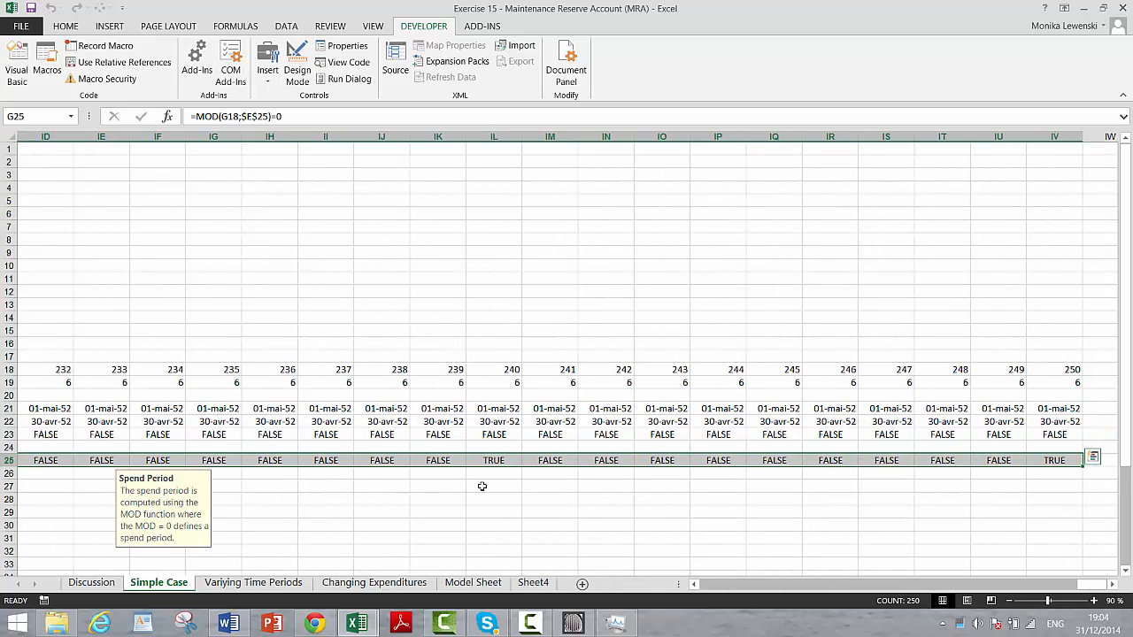
pyautogui.click(478, 27)
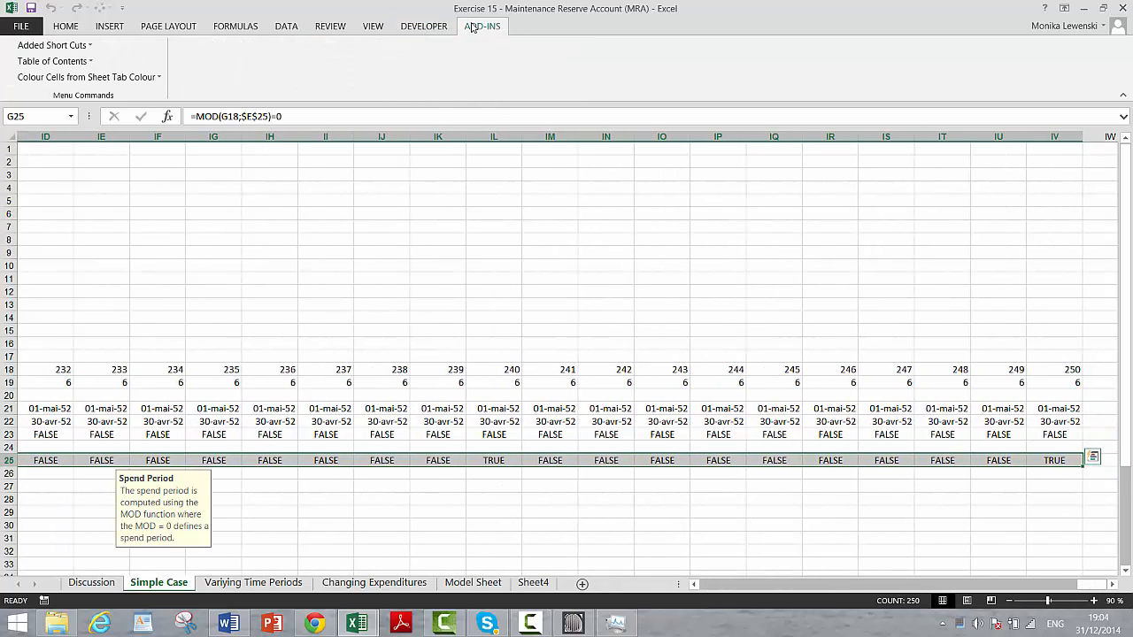
pyautogui.click(40, 45)
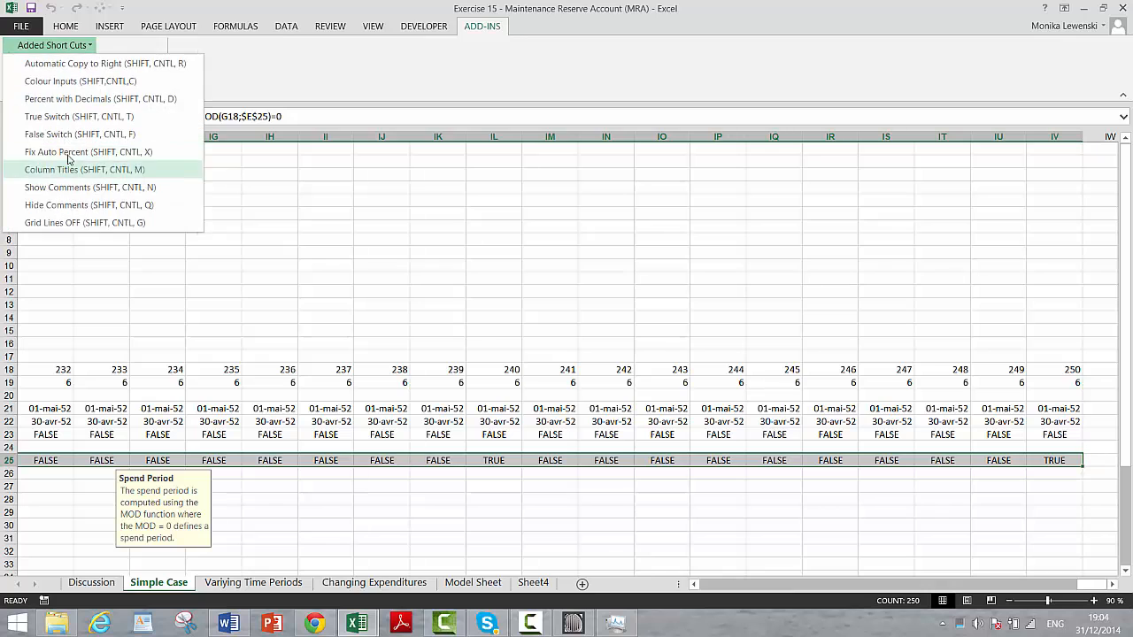
pyautogui.click(84, 120)
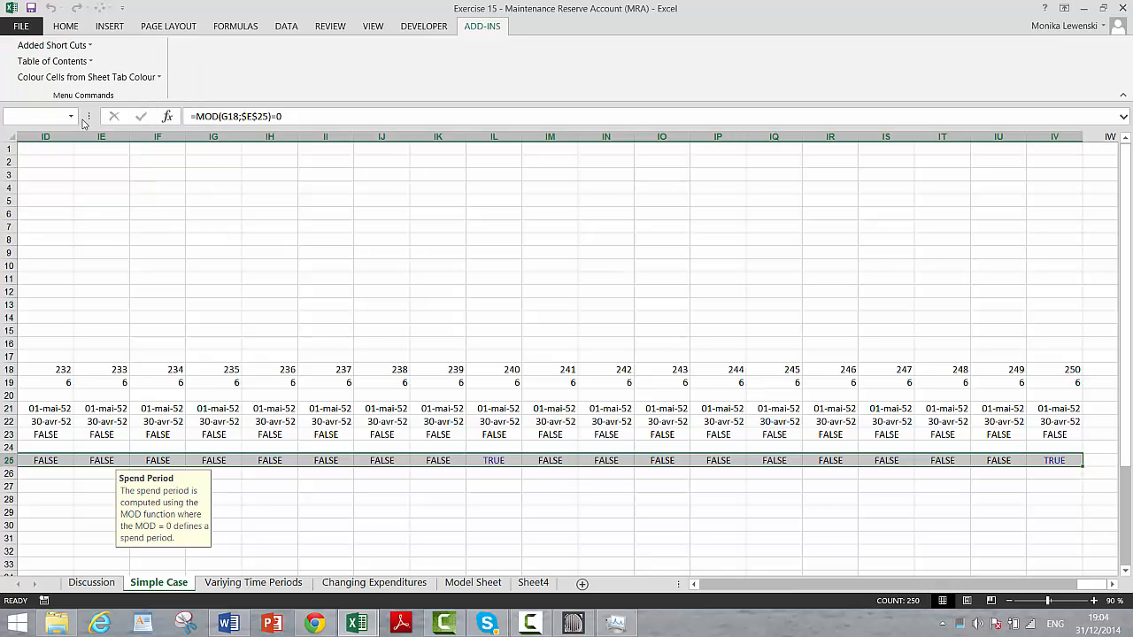
pyautogui.click(48, 46)
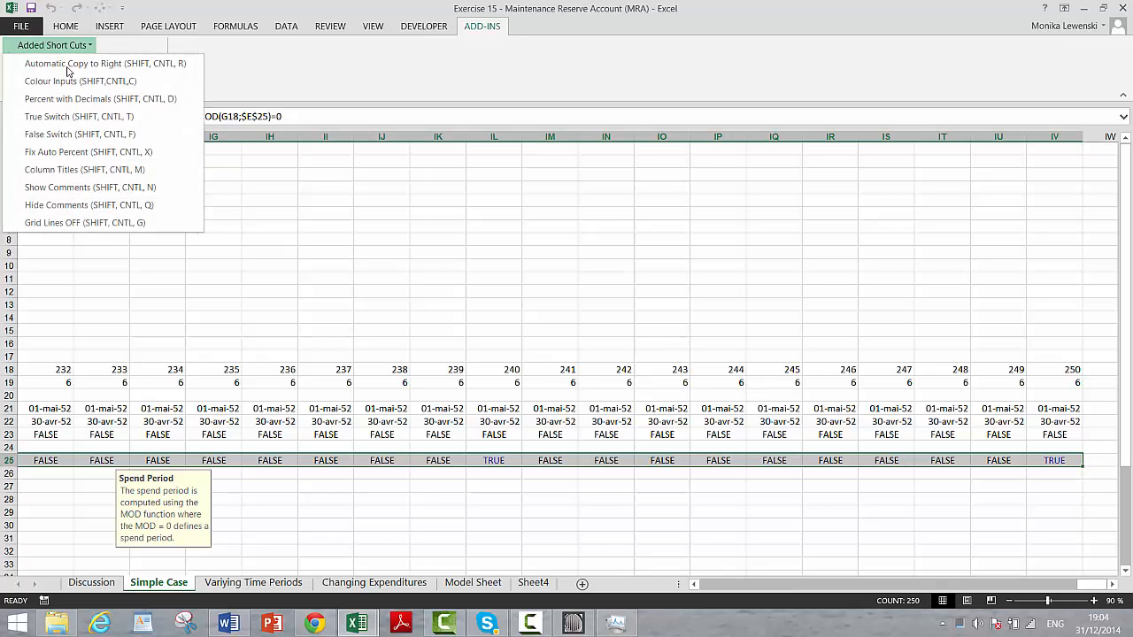
pyautogui.click(76, 143)
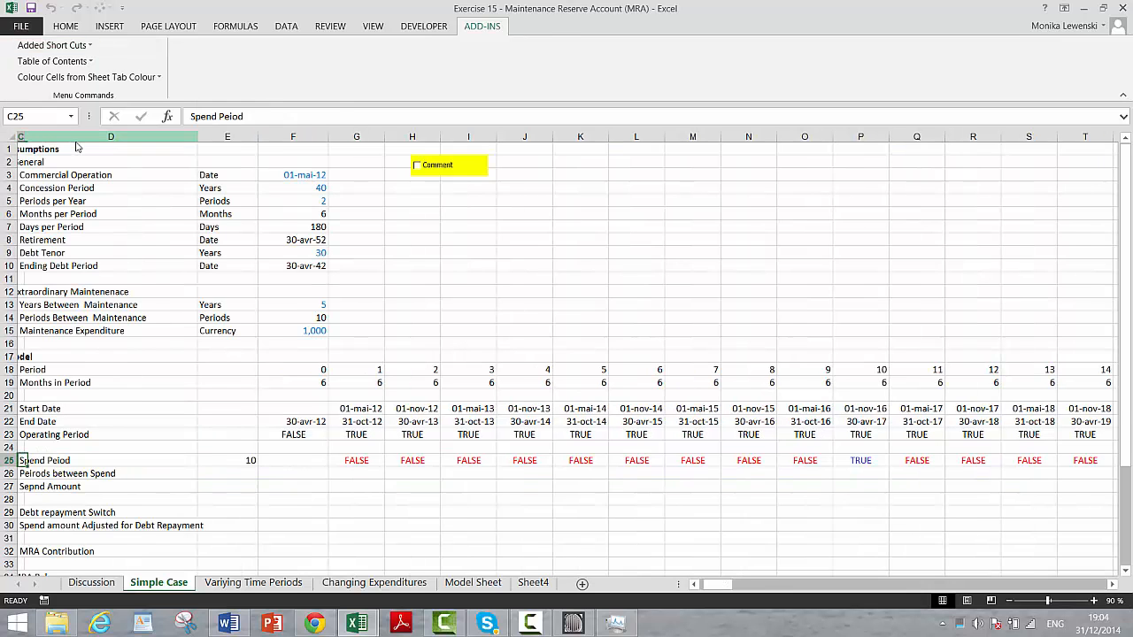
# Review the coloured spend period flags across the timeline
pyautogui.press('Right')
pyautogui.press('Right')
pyautogui.press('Right')
pyautogui.press('Right')
pyautogui.press('Right')
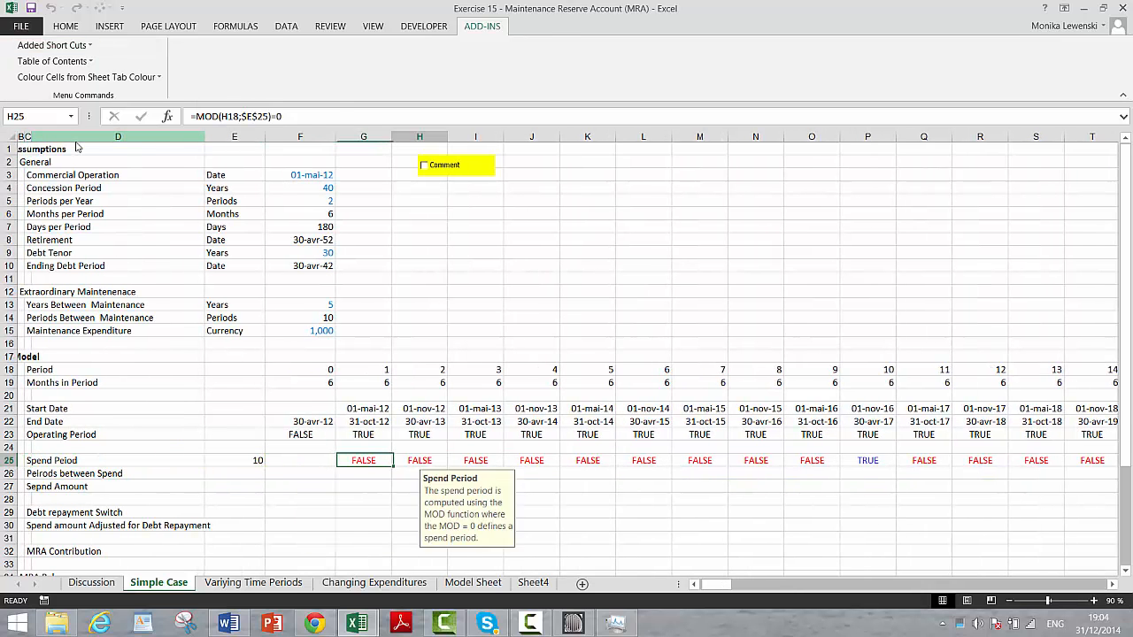
pyautogui.press('Right')
pyautogui.press('Right')
pyautogui.press('Right')
pyautogui.press('Right')
pyautogui.press('Right')
pyautogui.press('Right')
pyautogui.press('Right')
pyautogui.press('Right')
pyautogui.press('Right')
pyautogui.press('Right')
pyautogui.press('Right')
pyautogui.press('Right')
pyautogui.press('Right')
pyautogui.press('Right')
pyautogui.press('Right')
pyautogui.press('Right')
pyautogui.press('Right')
pyautogui.press('Right')
pyautogui.press('Right')
pyautogui.press('Right')
pyautogui.press('Left')
pyautogui.press('Left')
pyautogui.press('Left')
pyautogui.press('Left')
pyautogui.press('Left')
pyautogui.press('Left')
pyautogui.press('Left')
pyautogui.press('Left')
pyautogui.press('Left')
pyautogui.press('Left')
pyautogui.press('Left')
pyautogui.press('Left')
pyautogui.press('Left')
pyautogui.press('Left')
pyautogui.press('Left')
pyautogui.press('Left')
pyautogui.press('Left')
pyautogui.press('Left')
pyautogui.press('Left')
pyautogui.press('Left')
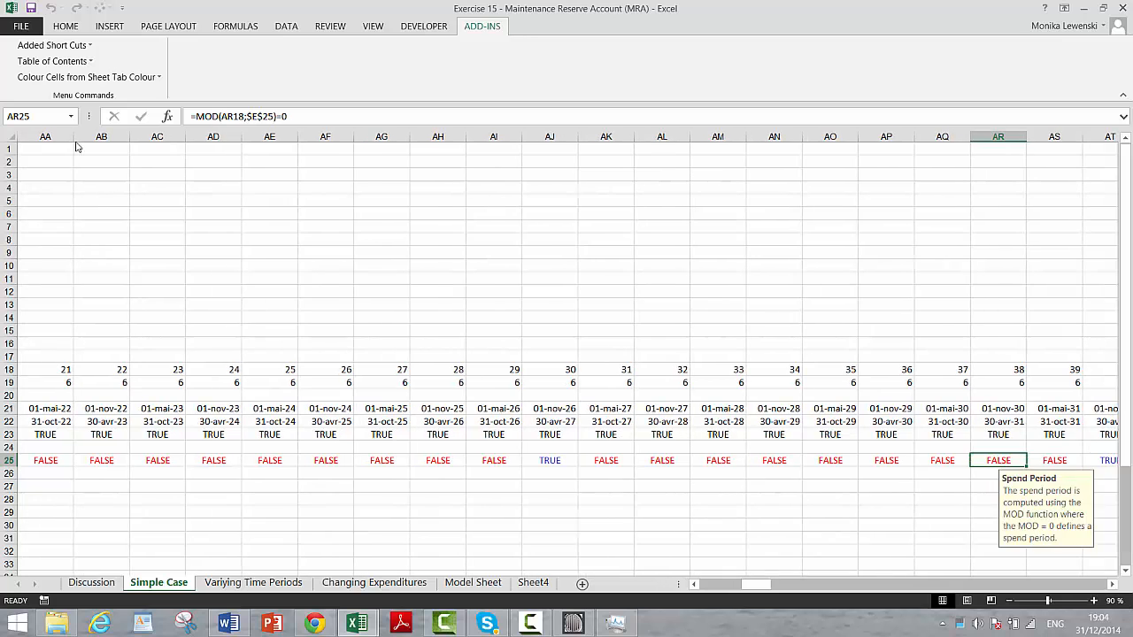
pyautogui.press('Left')
pyautogui.press('Left')
pyautogui.press('Left')
pyautogui.press('Left')
pyautogui.press('Left')
pyautogui.press('Left')
pyautogui.press('Left')
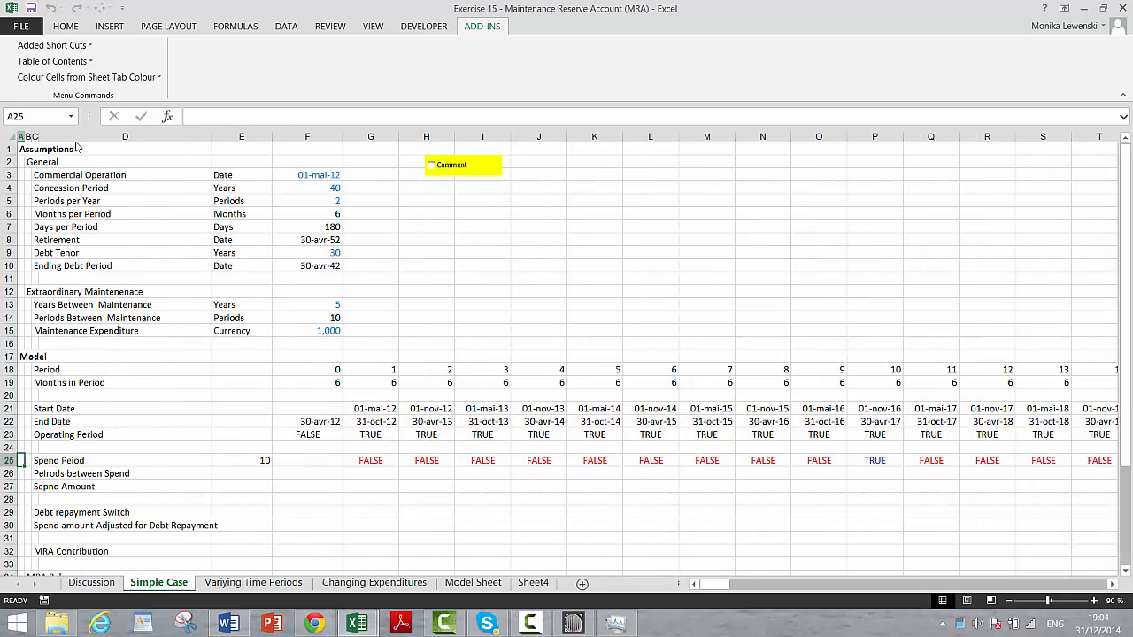
# Read the note attached to the periods between spend row
pyautogui.press('Down')
pyautogui.press('Right')
pyautogui.press('Right')
pyautogui.press('Right')
pyautogui.press('Right')
pyautogui.press('Right')
pyautogui.press('Right')
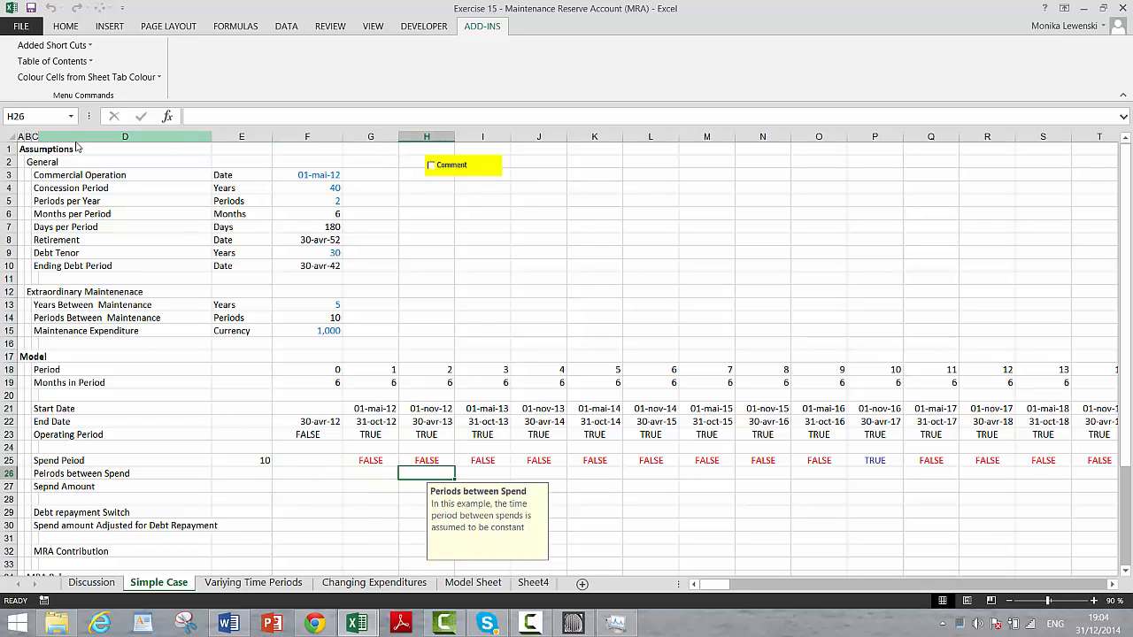
pyautogui.press('Left')
pyautogui.press('Left')
pyautogui.press('Left')
pyautogui.press('Left')
pyautogui.press('Left')
pyautogui.press('Left')
# Insert a blank row at row 28, above the debt repayment switch section
pyautogui.press('Down')
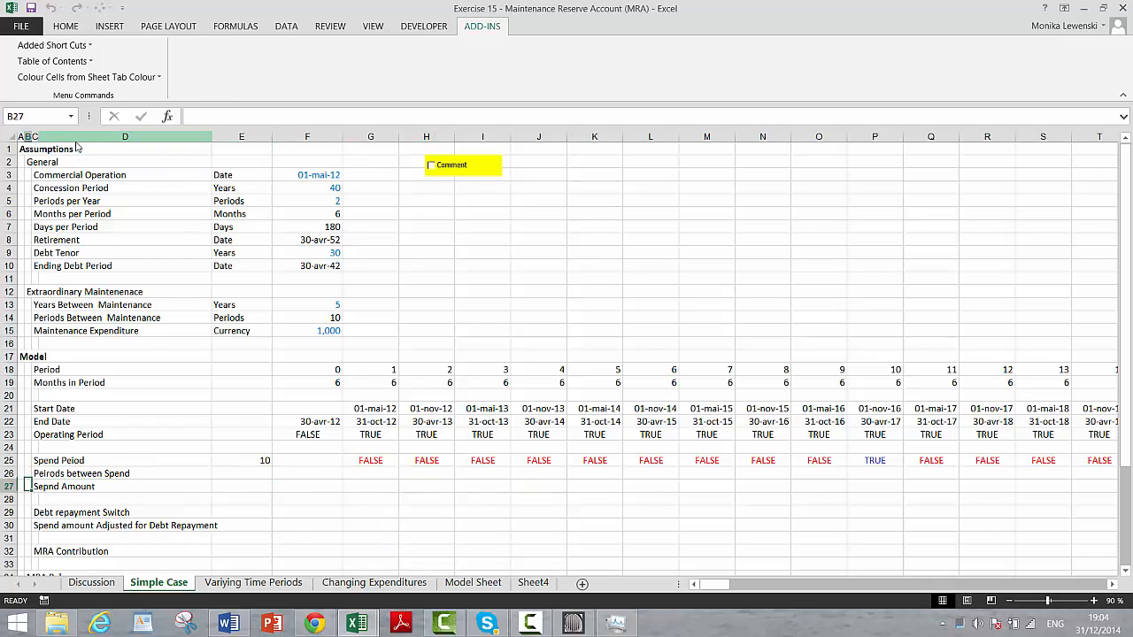
pyautogui.press('Down')
pyautogui.press('Left')
pyautogui.hotkey('shift', 'space')
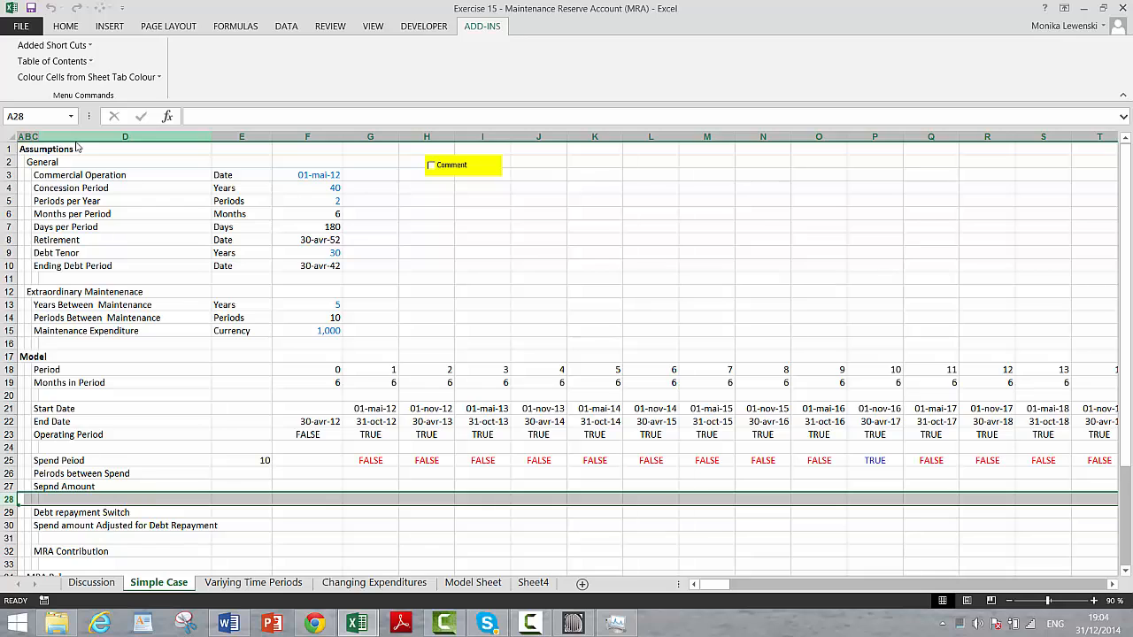
pyautogui.hotkey('ctrl', '+')
# Move the periods between spend row from row 26 to row 28, below the spend amount row
pyautogui.press('Up')
pyautogui.press('Up')
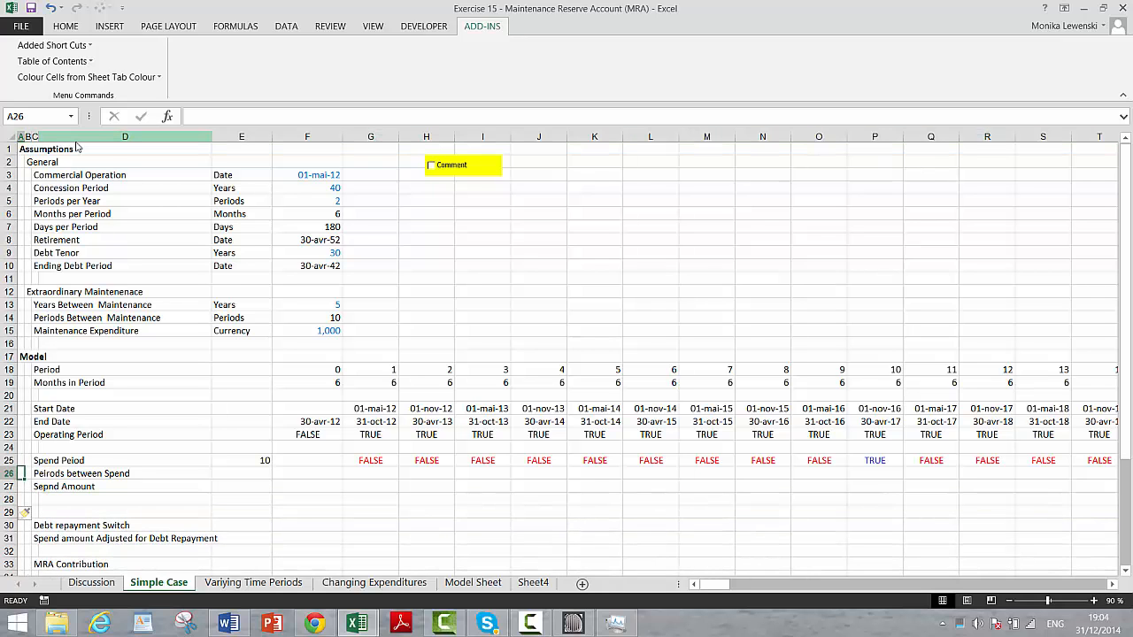
pyautogui.hotkey('shift', 'space')
pyautogui.hotkey('ctrl', 'c')
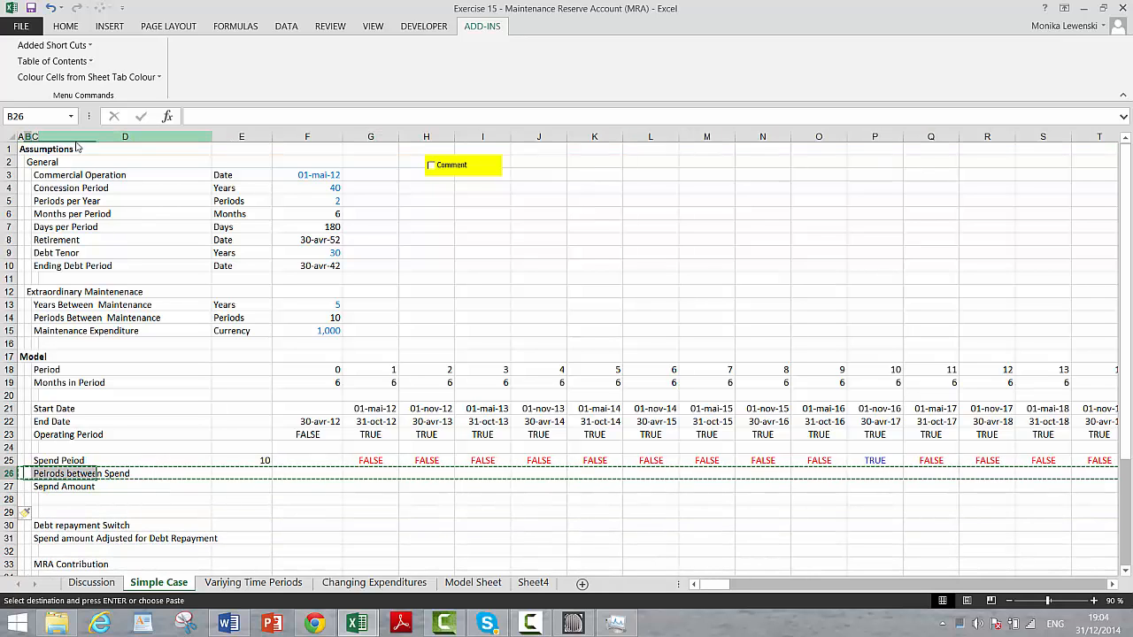
pyautogui.press('Down')
pyautogui.press('Down')
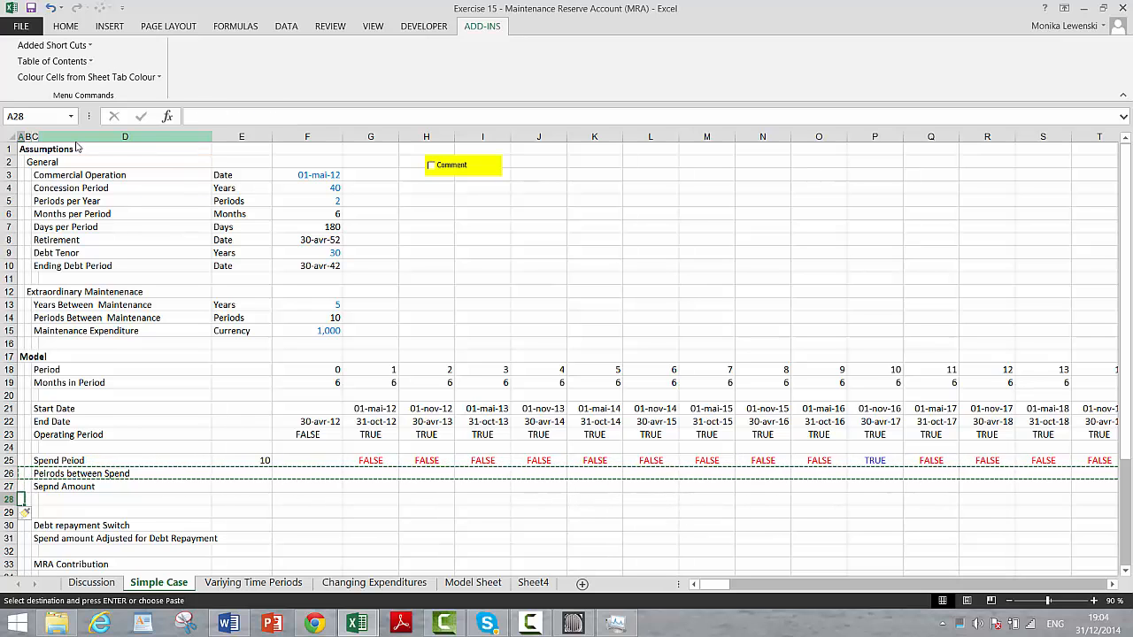
pyautogui.hotkey('shift', 'space')
pyautogui.hotkey('ctrl', 'v')
# Delete the emptied row 26 between the spend period and spend amount rows
pyautogui.press('Up')
pyautogui.press('Up')
pyautogui.hotkey('shift', 'space')
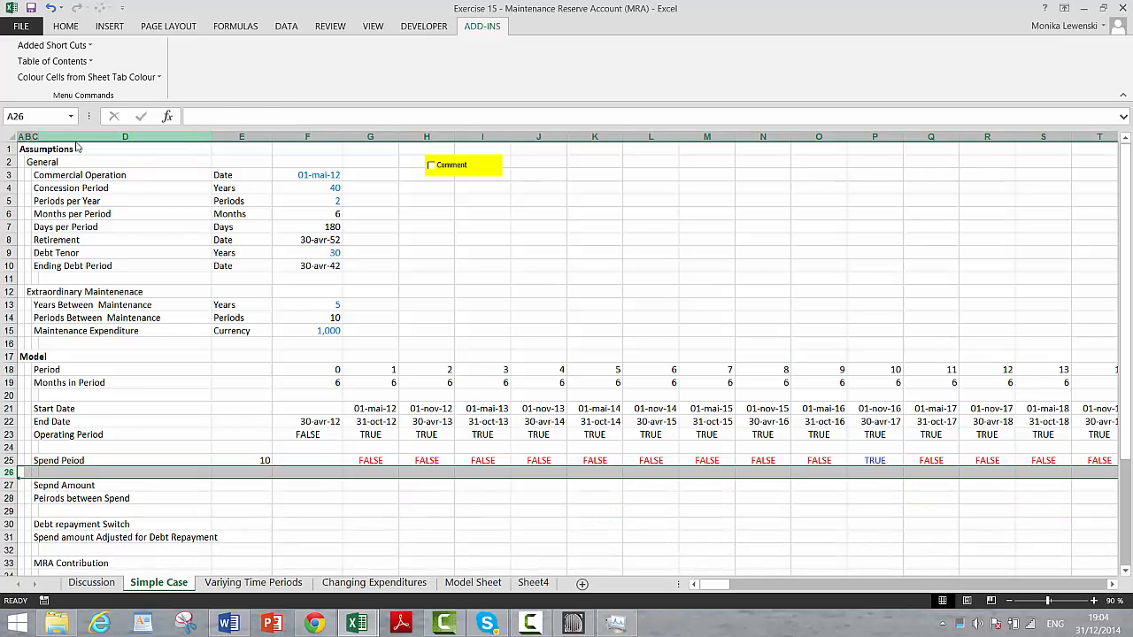
pyautogui.hotkey('ctrl', '-')
pyautogui.press('Right')
pyautogui.press('Right')
pyautogui.press('Right')
pyautogui.press('Right')
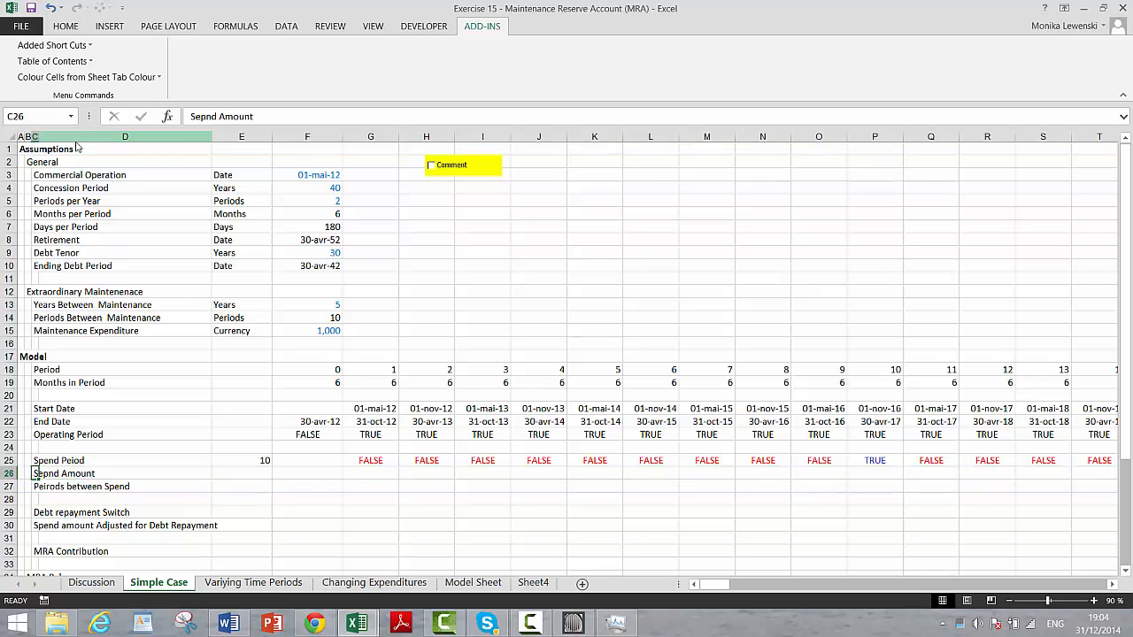
pyautogui.press('Right')
pyautogui.press('Right')
pyautogui.write('=')
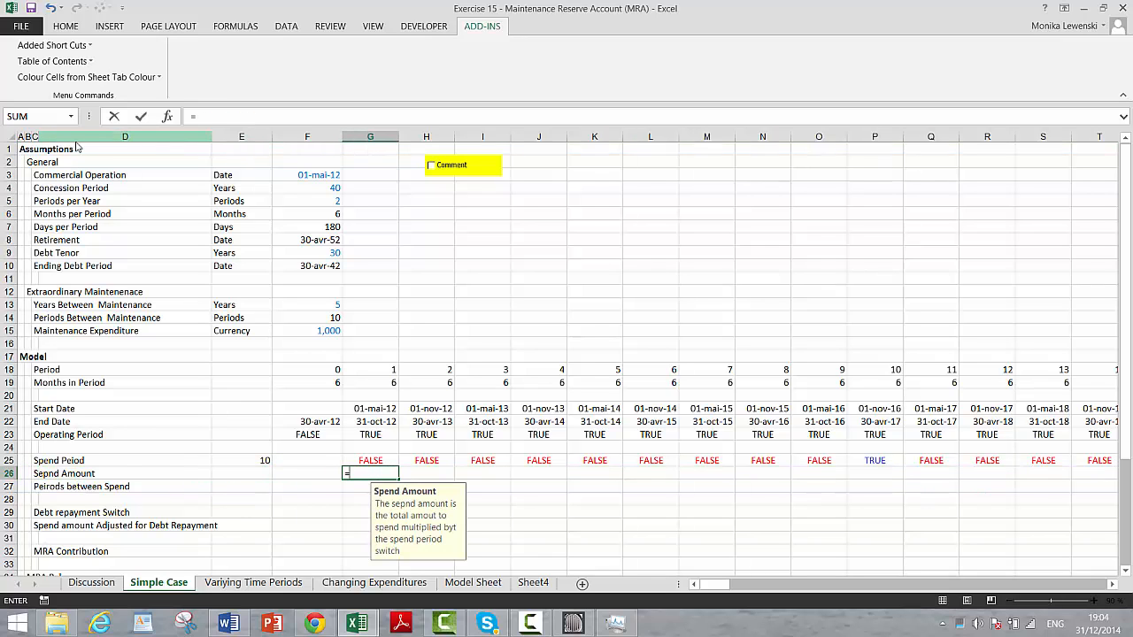
pyautogui.press('Up')
pyautogui.press('Escape')
# Link cell E26 in the spend amount row to the maintenance expenditure in F15
pyautogui.press('Left')
pyautogui.press('Left')
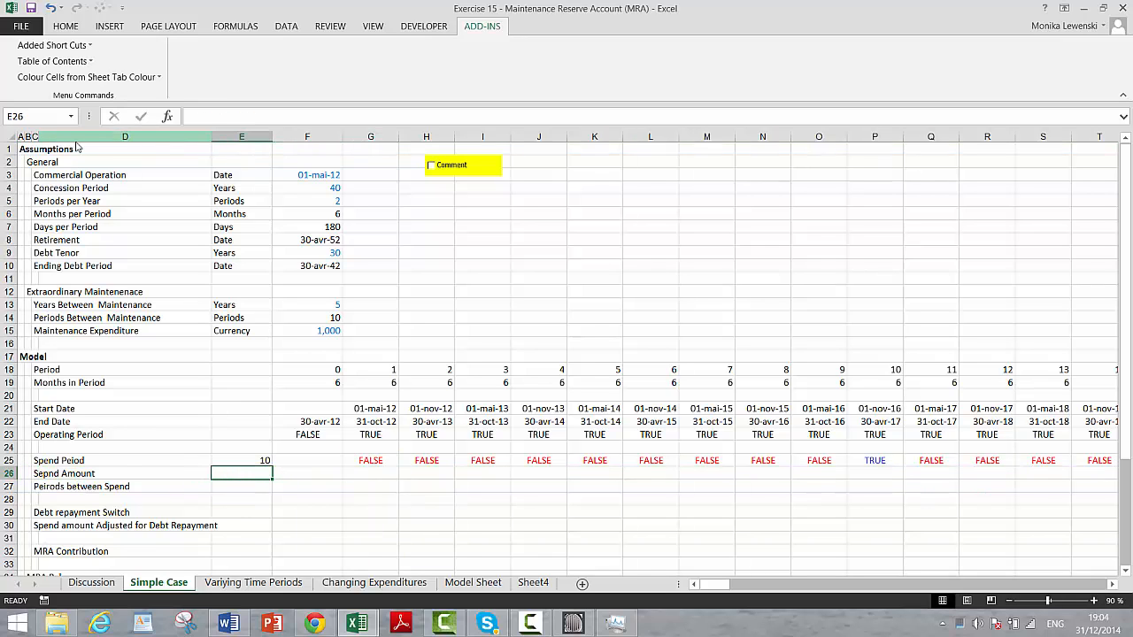
pyautogui.write('=')
pyautogui.press('Up')
pyautogui.press('Up')
pyautogui.press('Up')
pyautogui.press('Up')
pyautogui.press('Up')
pyautogui.press('Up')
pyautogui.press('Up')
pyautogui.press('Up')
pyautogui.press('Up')
pyautogui.press('Up')
pyautogui.press('Up')
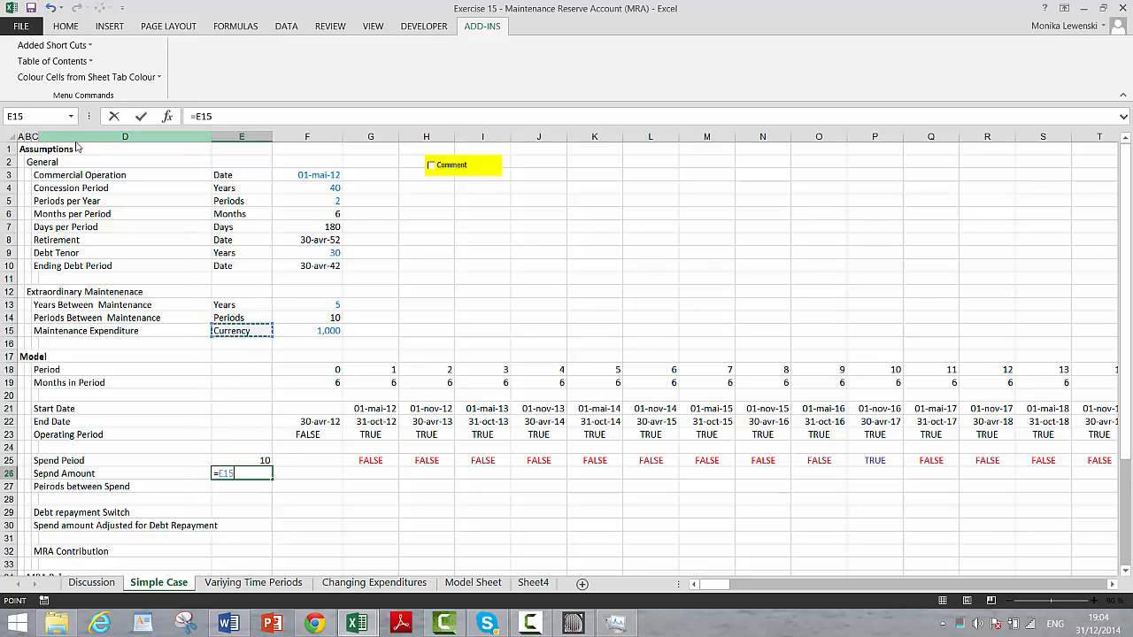
pyautogui.press('Right')
pyautogui.press('Return')
# Enter =$E$26*G25 in G26, multiplying the absolute expenditure reference by the spend period switch
pyautogui.press('Up')
pyautogui.press('Right')
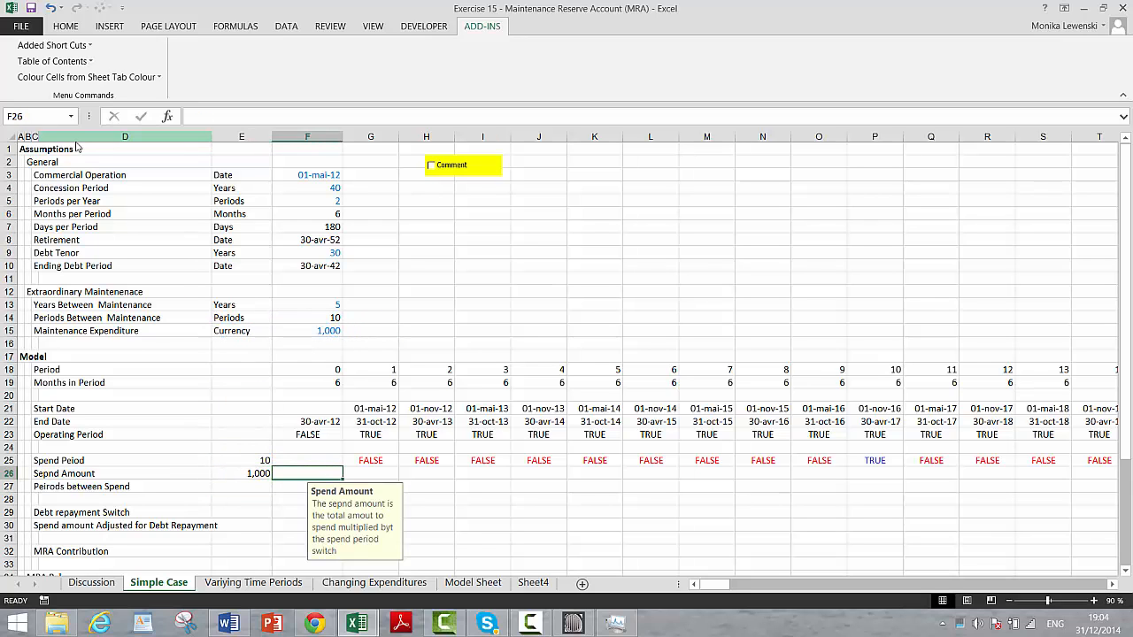
pyautogui.press('Right')
pyautogui.write('=')
pyautogui.press('Left')
pyautogui.press('Left')
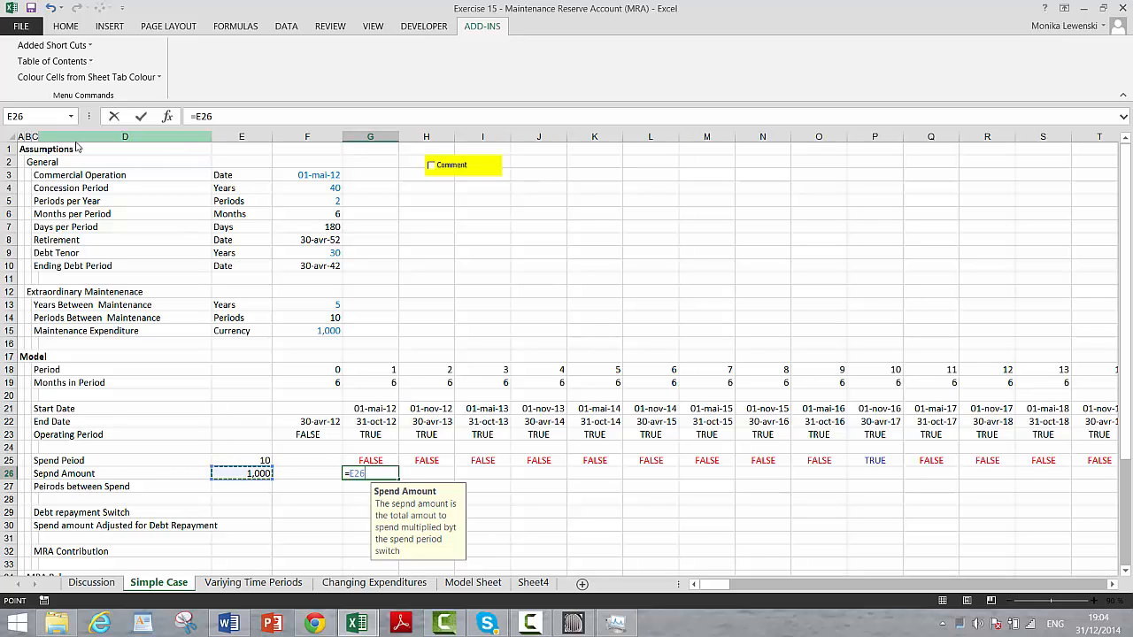
pyautogui.press('F4')
pyautogui.write('*')
pyautogui.press('Up')
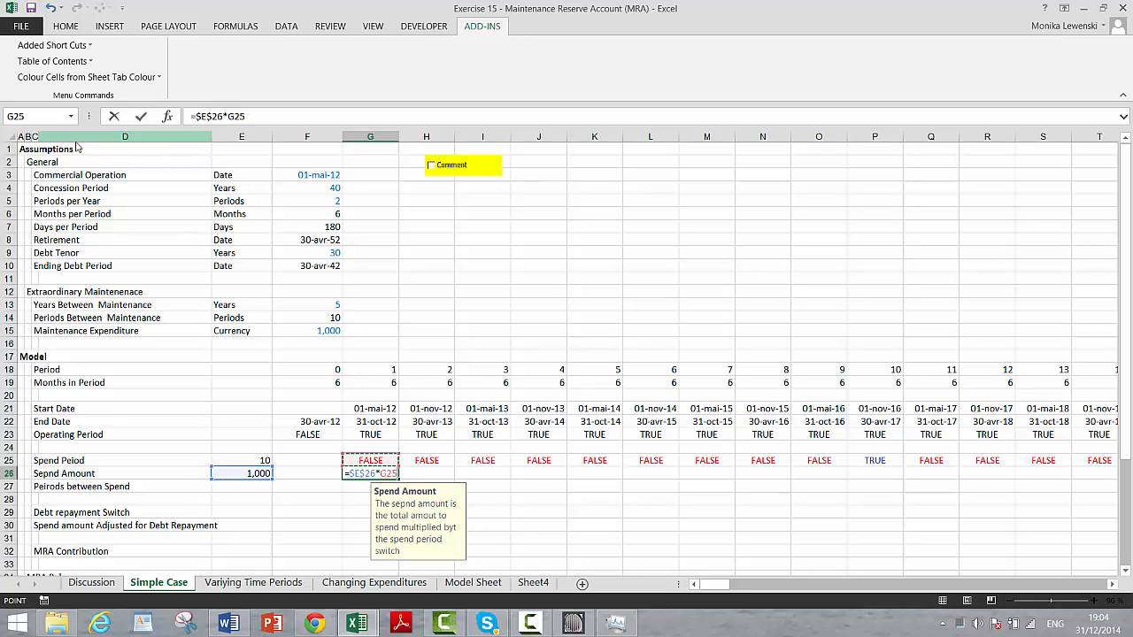
pyautogui.press('Return')
# Copy the spend amount formula in G26 across the timeline with the automatic copy-to-right macro
pyautogui.press('Up')
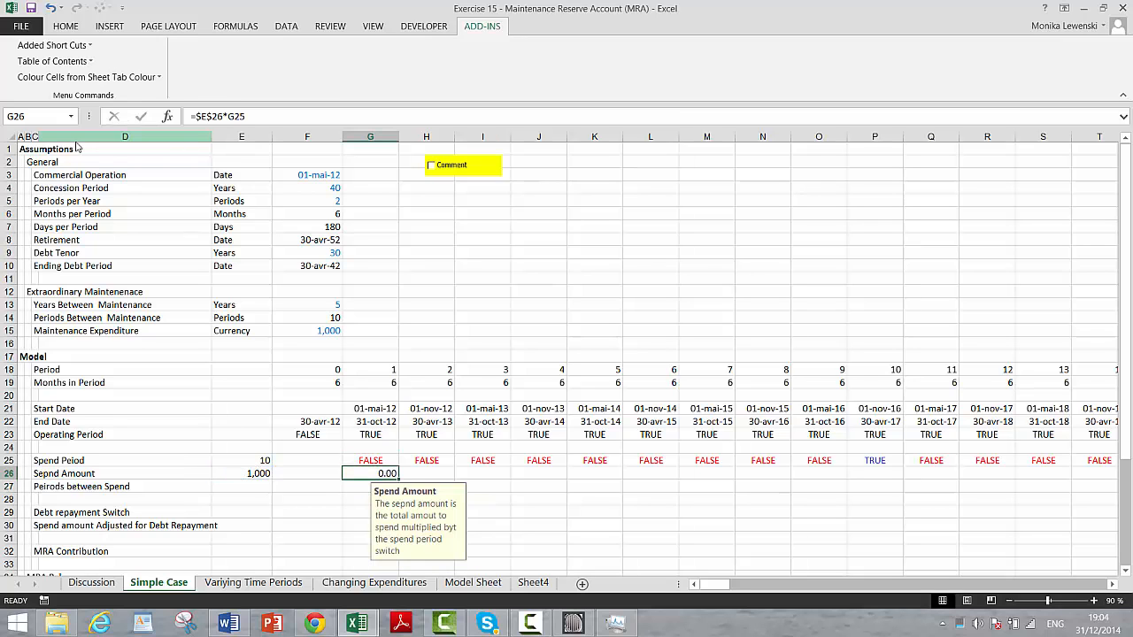
pyautogui.hotkey('ctrl', 'shift', 'r')
pyautogui.press('Down')
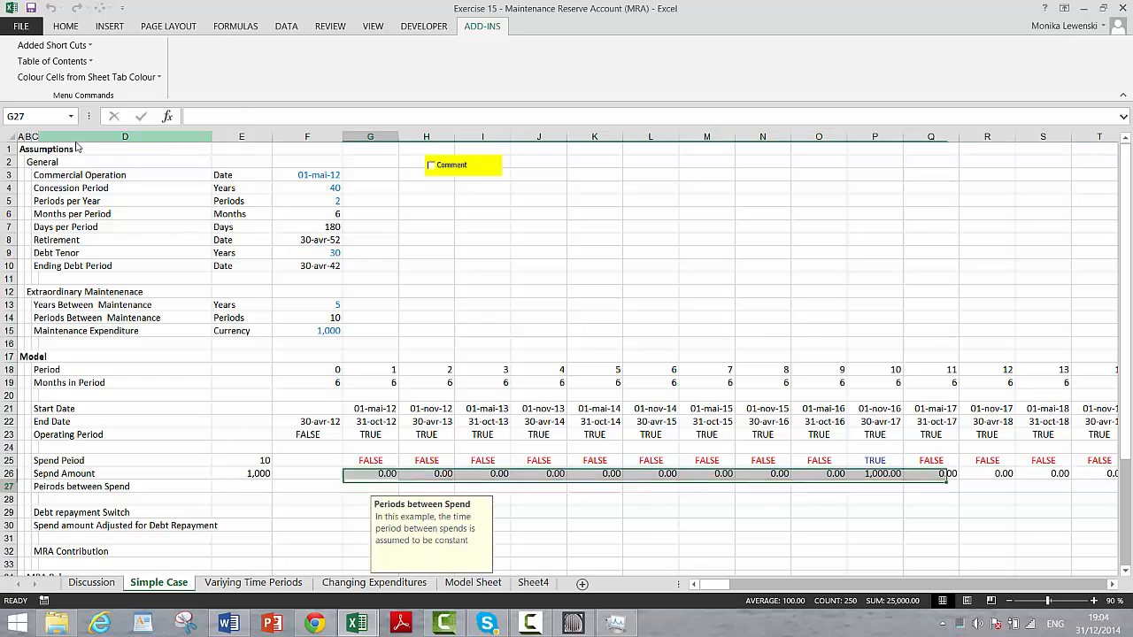
# Link cell E27 in the periods between spend row to the periods between maintenance in F14
pyautogui.press('Left')
pyautogui.press('Left')
pyautogui.press('Left')
pyautogui.press('Right')
pyautogui.press('Right')
pyautogui.press('Right')
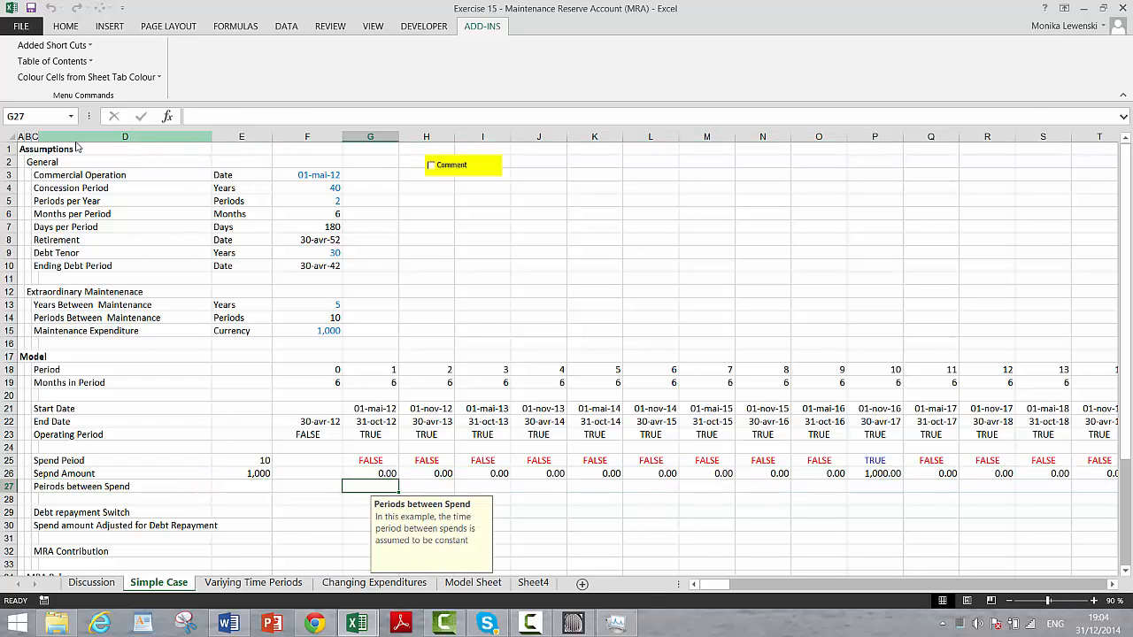
pyautogui.press('Left')
pyautogui.press('Left')
pyautogui.write('=')
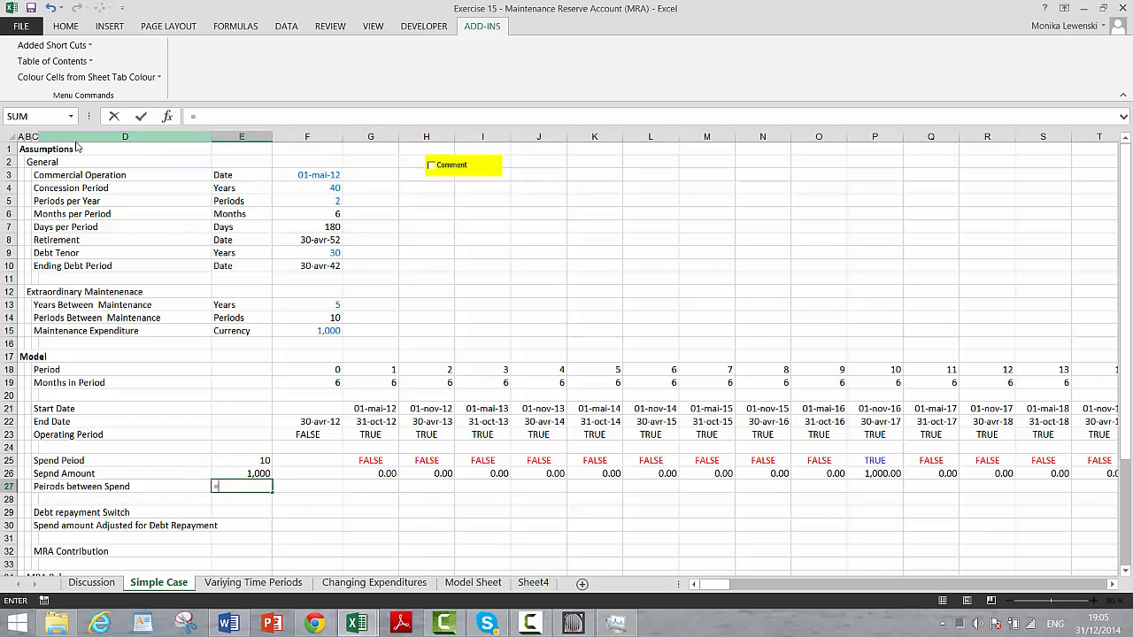
pyautogui.press('Up')
pyautogui.press('Up')
pyautogui.press('Up')
pyautogui.press('Up')
pyautogui.press('Up')
pyautogui.press('Up')
pyautogui.press('Up')
pyautogui.press('Up')
pyautogui.press('Up')
pyautogui.press('Up')
pyautogui.press('Up')
pyautogui.press('Up')
pyautogui.press('Up')
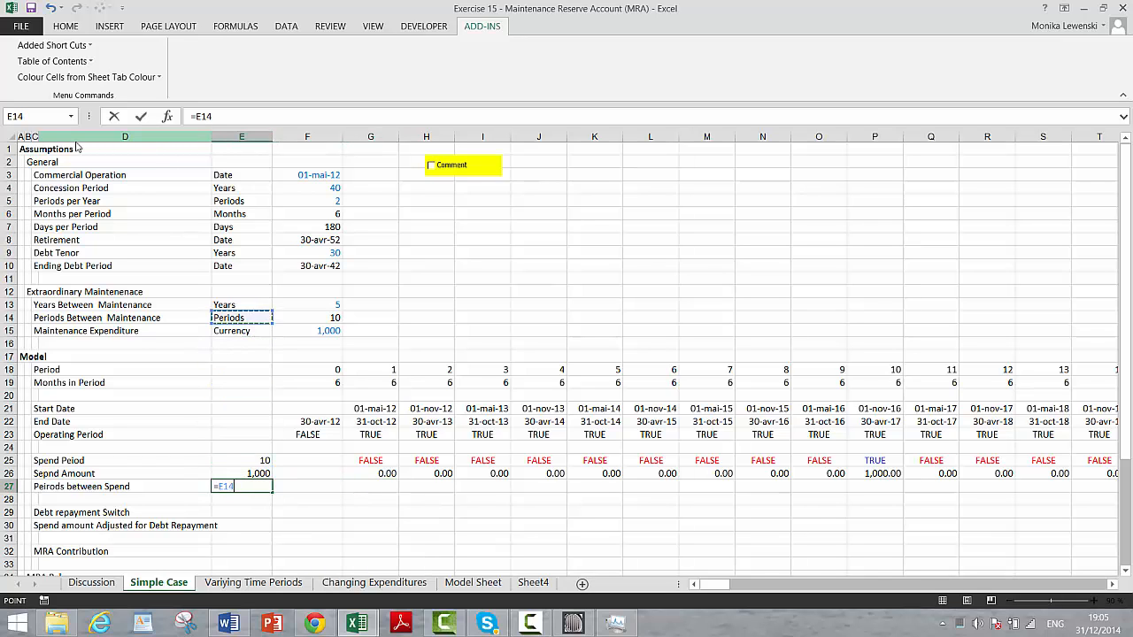
pyautogui.press('Right')
pyautogui.press('Return')
# Enter =$E$27 in G27 as an absolute reference to the linked periods between spend
pyautogui.press('Up')
pyautogui.press('Right')
pyautogui.press('Right')
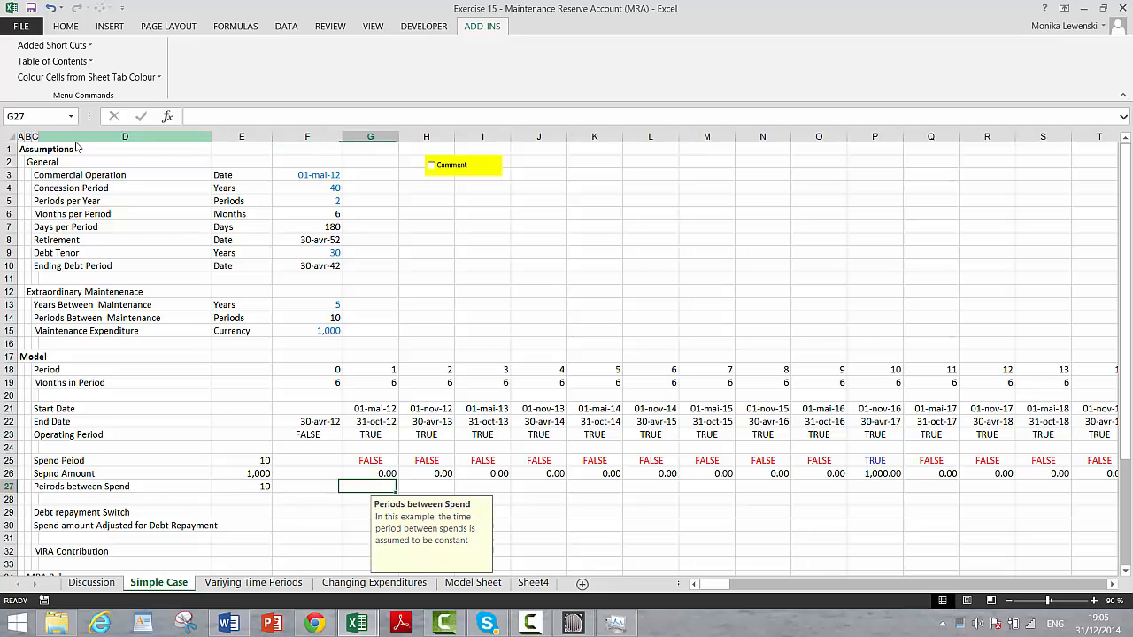
pyautogui.write('=')
pyautogui.press('Left')
pyautogui.press('Left')
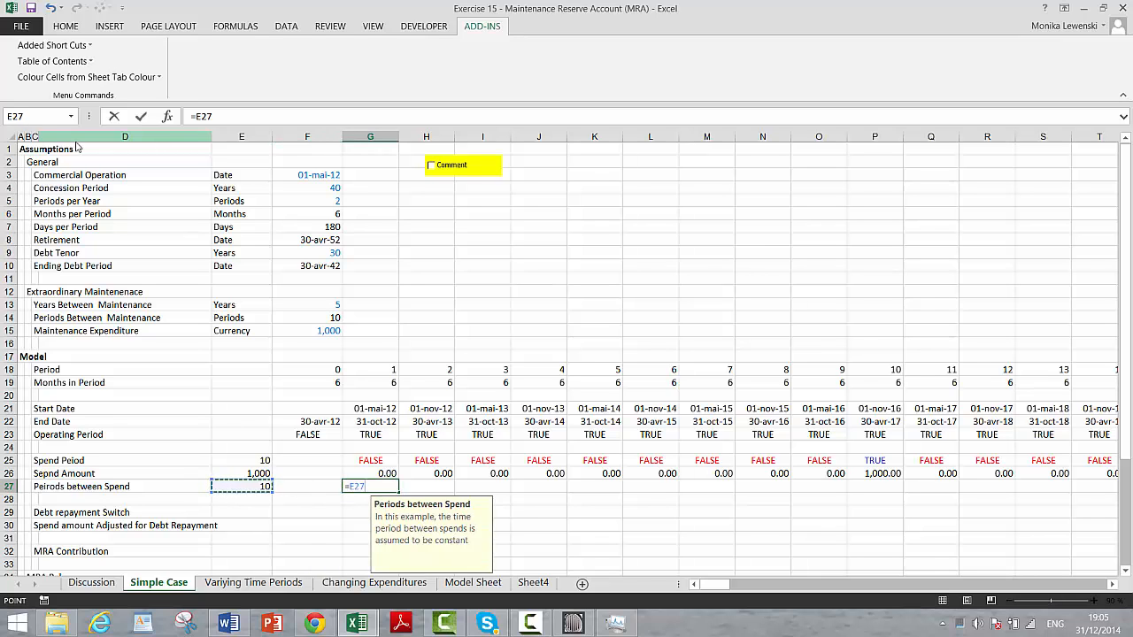
pyautogui.press('F4')
pyautogui.press('Return')
pyautogui.press('Up')
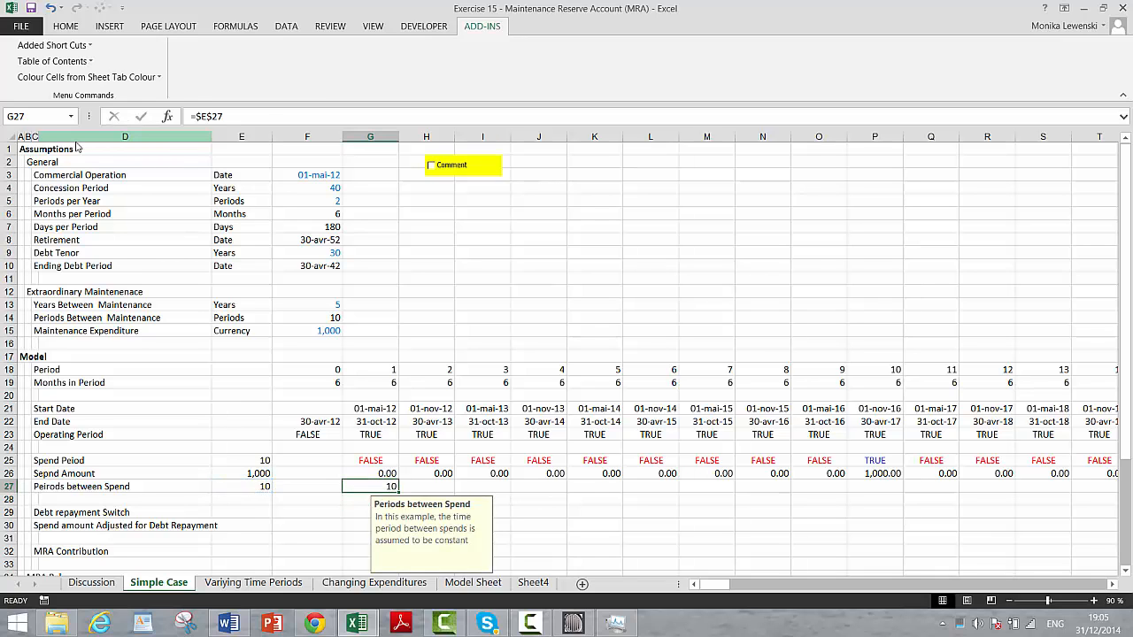
# Copy the periods between spend formula in G27 across the timeline
pyautogui.hotkey('ctrl', 'shift', 'Right')
pyautogui.hotkey('ctrl', 'r')
pyautogui.press('Right')
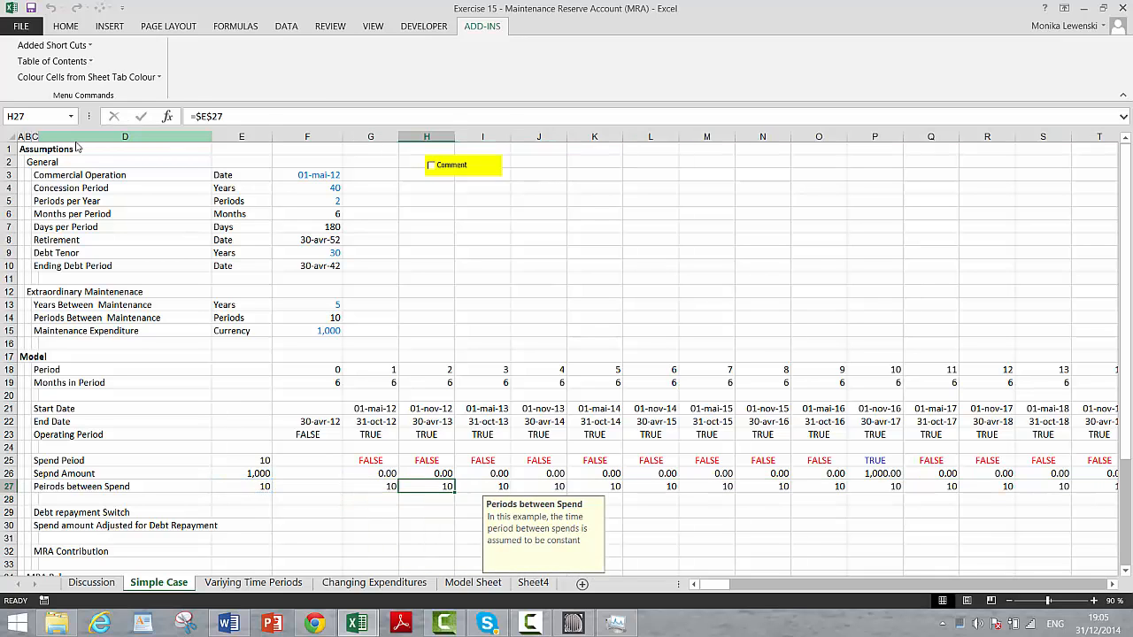
pyautogui.press('Right')
pyautogui.press('Right')
pyautogui.press('Left')
pyautogui.press('Left')
pyautogui.press('Left')
pyautogui.press('Down')
pyautogui.press('Down')
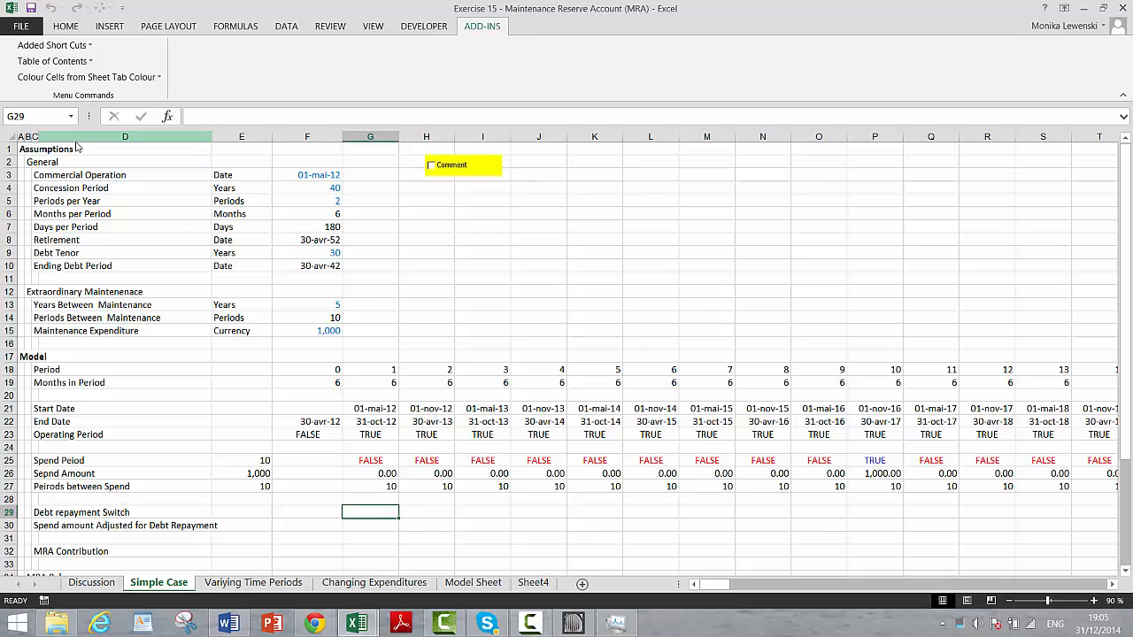
pyautogui.press('Left')
pyautogui.press('Right')
pyautogui.write('=')
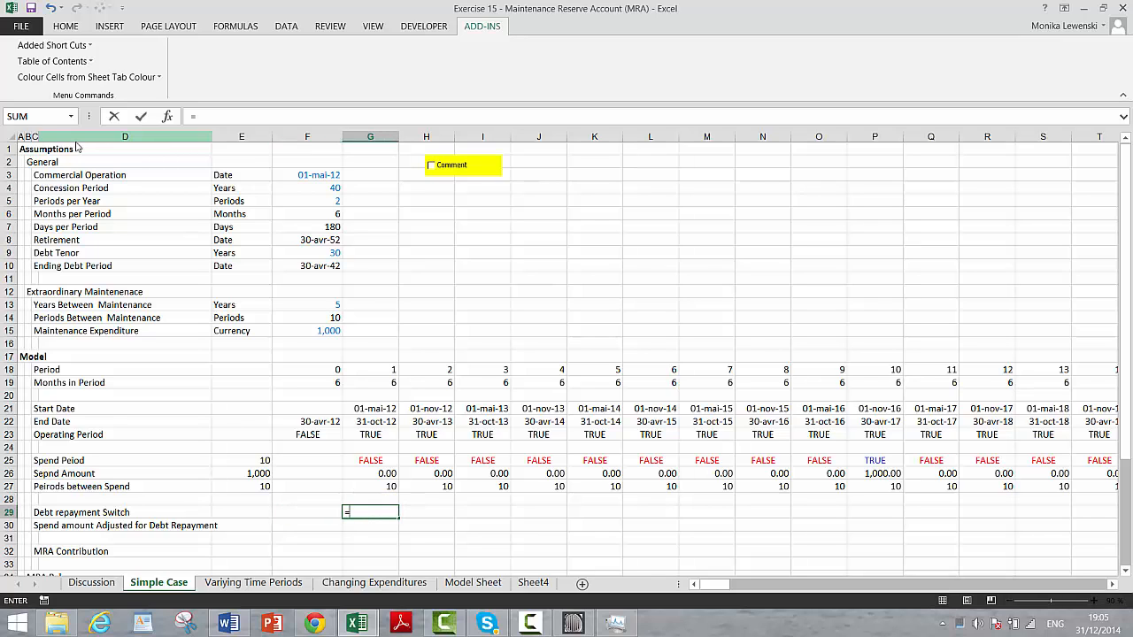
pyautogui.press('Up')
pyautogui.press('Up')
pyautogui.press('Up')
pyautogui.press('Up')
pyautogui.press('Up')
pyautogui.press('Up')
pyautogui.press('Up')
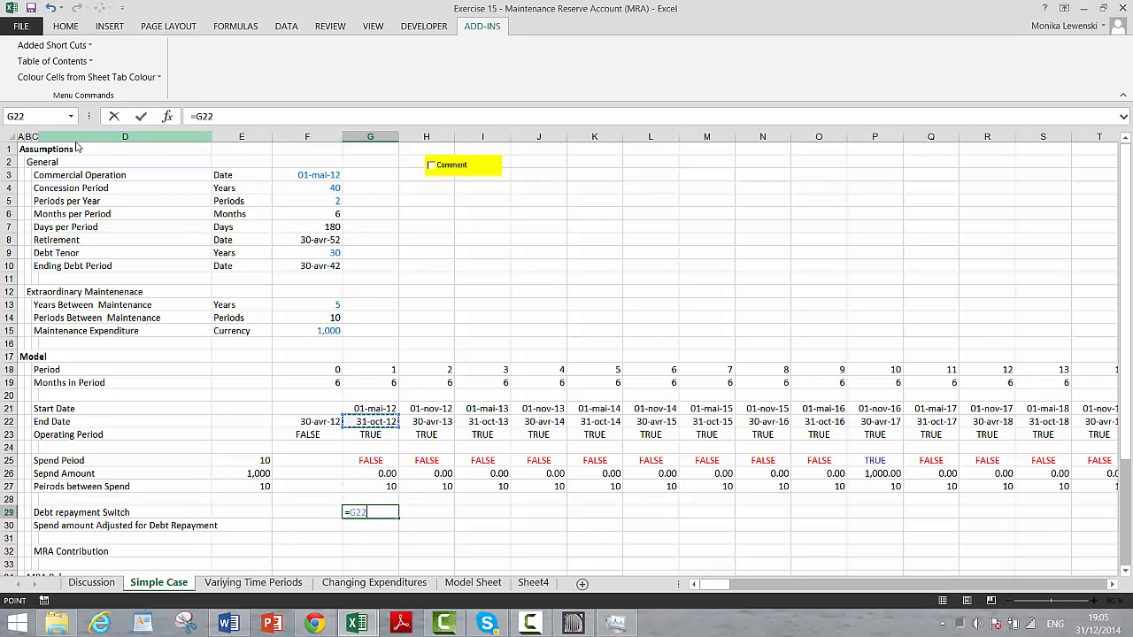
pyautogui.press('Escape')
# Link cell E29 in the debt repayment switch row to the ending debt period date in F10
pyautogui.press('Left')
pyautogui.press('Left')
pyautogui.write('=')
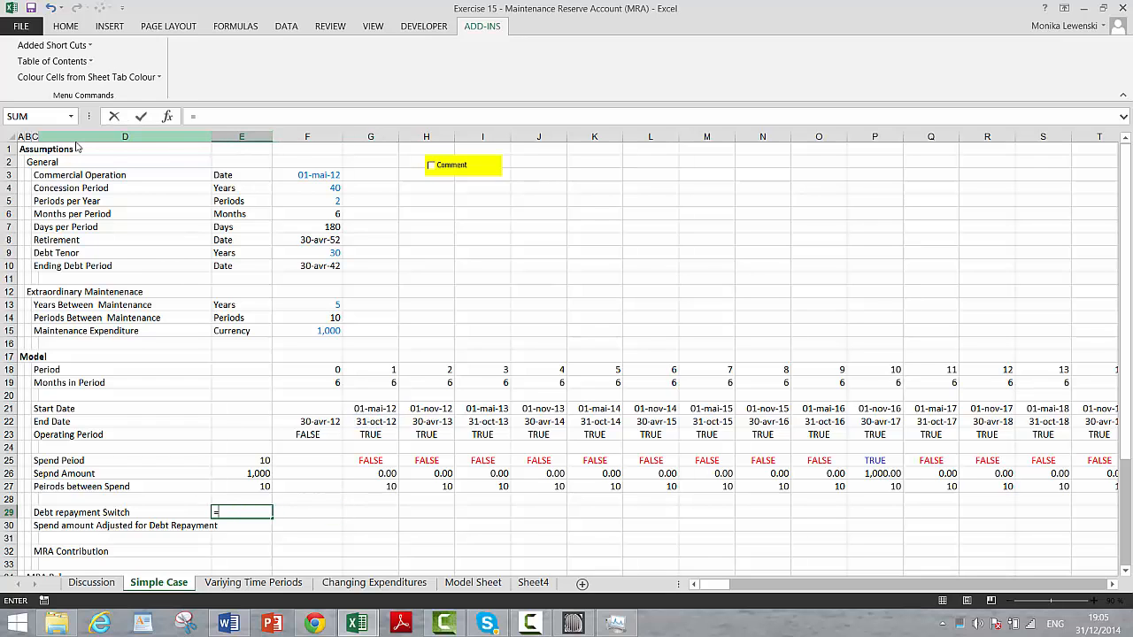
pyautogui.press('Up')
pyautogui.press('Up')
pyautogui.press('Up')
pyautogui.press('Up')
pyautogui.press('Up')
pyautogui.press('Up')
pyautogui.press('Up')
pyautogui.press('Up')
pyautogui.press('Up')
pyautogui.press('Up')
pyautogui.press('Up')
pyautogui.press('Up')
pyautogui.press('Up')
pyautogui.press('Up')
pyautogui.press('Up')
pyautogui.press('Up')
pyautogui.press('Up')
pyautogui.press('Up')
pyautogui.press('Up')
pyautogui.press('Up')
pyautogui.press('Down')
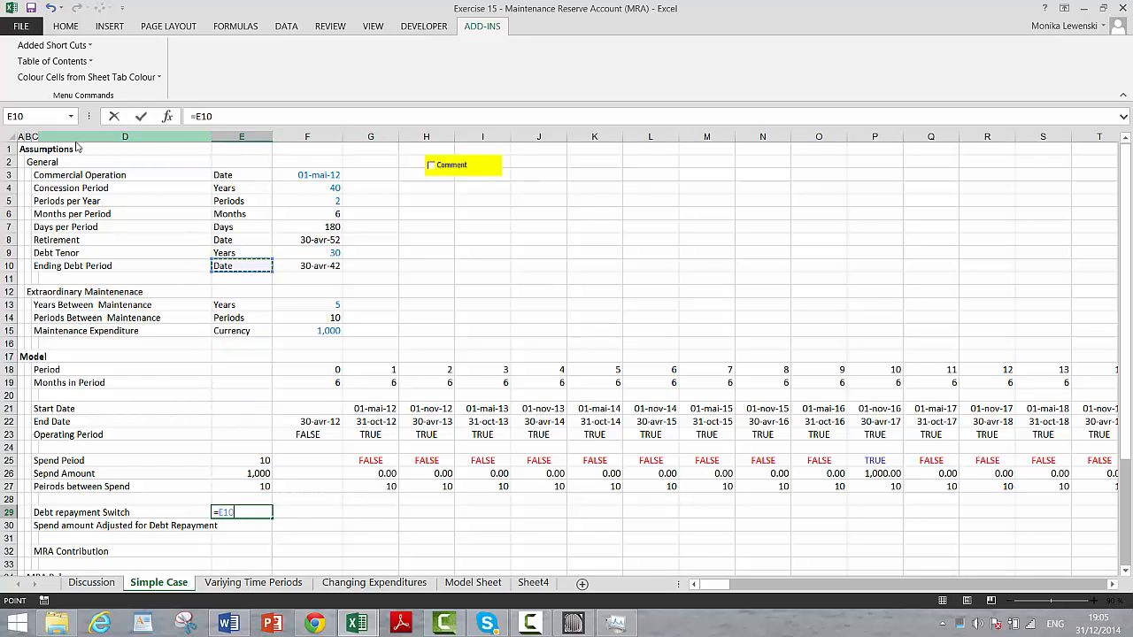
pyautogui.press('Right')
pyautogui.press('Return')
# Enter =G21<$E$29 in G29, testing the period start date against the absolute ending debt date reference
pyautogui.press('Up')
pyautogui.press('Right')
pyautogui.press('Right')
pyautogui.write('=')
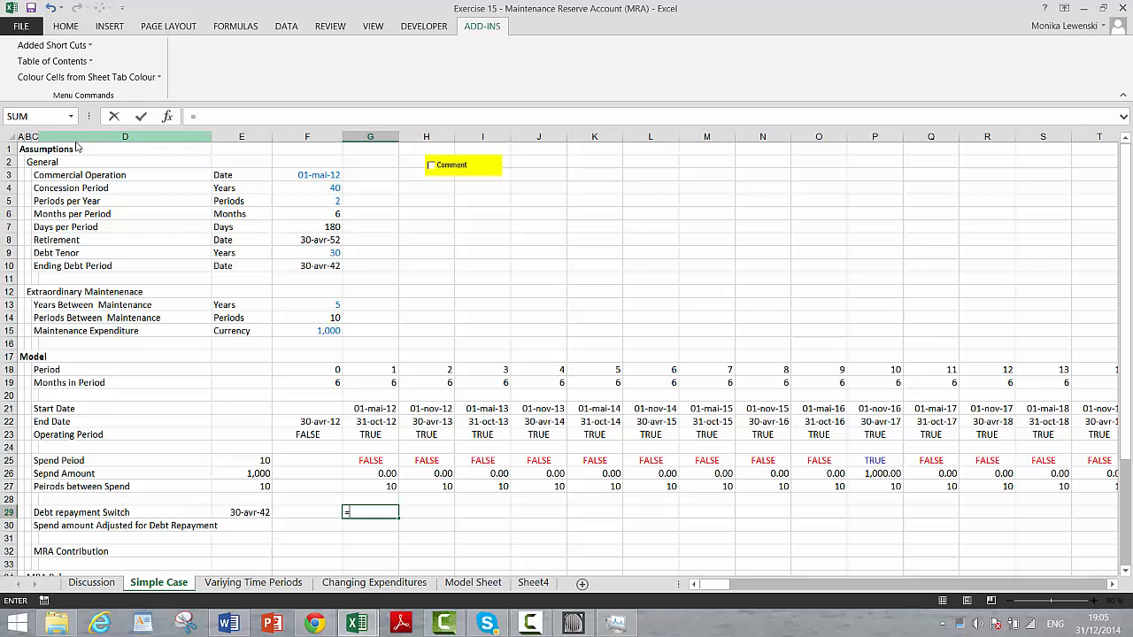
pyautogui.press('Up')
pyautogui.press('Up')
pyautogui.press('Up')
pyautogui.press('Up')
pyautogui.press('Up')
pyautogui.press('Up')
pyautogui.press('Up')
pyautogui.press('Up')
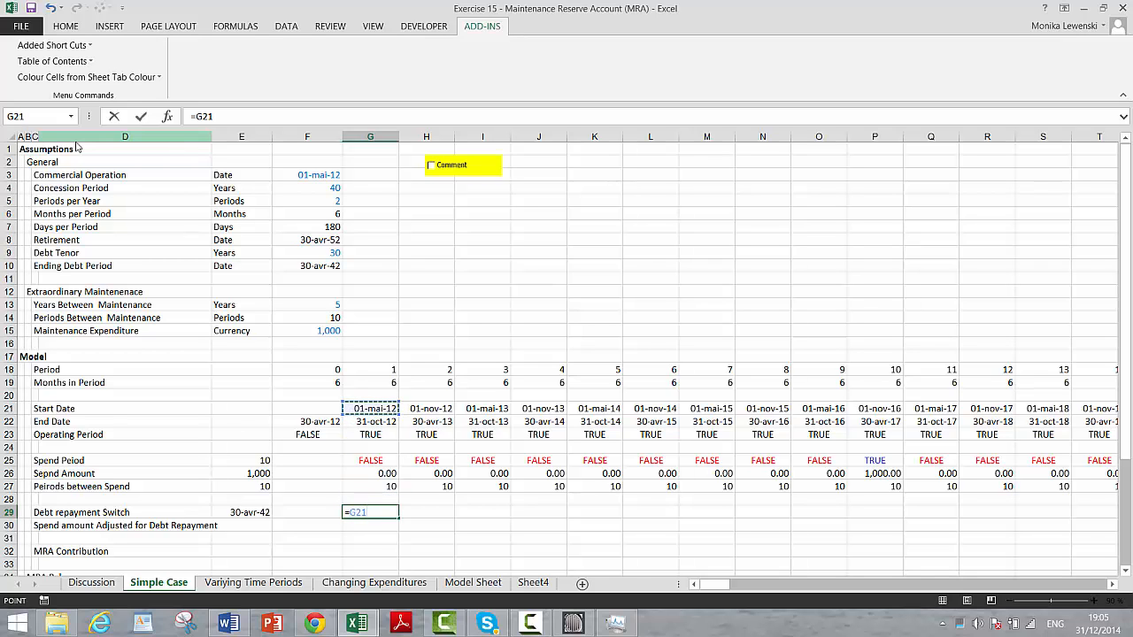
pyautogui.write('<')
pyautogui.press('Left')
pyautogui.press('Left')
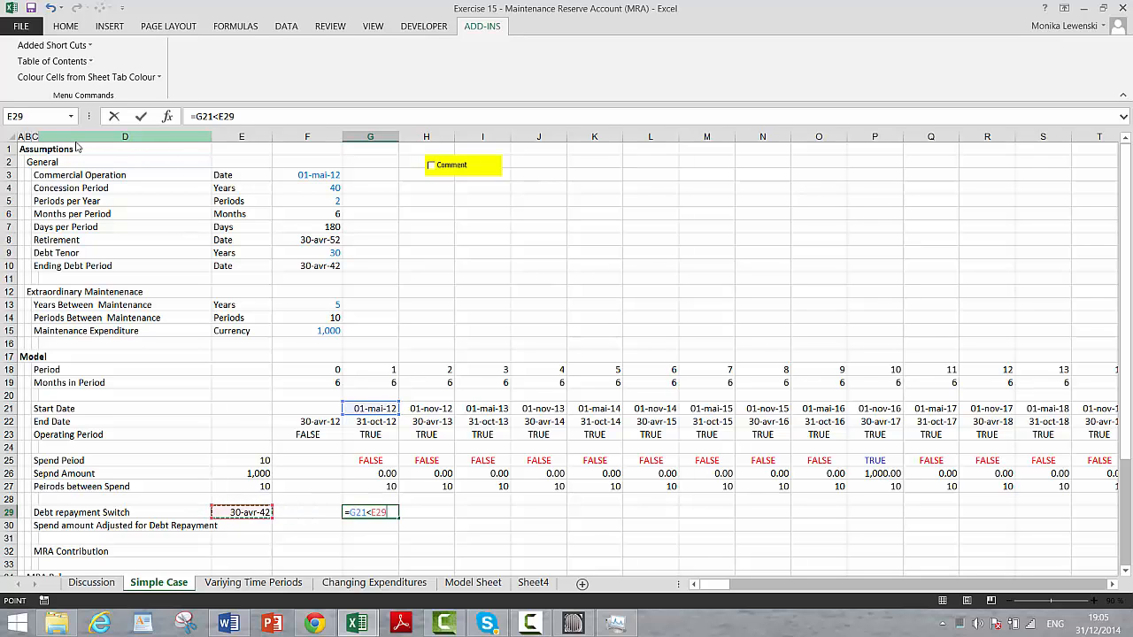
pyautogui.press('F4')
pyautogui.hotkey('ctrl', 'Return')
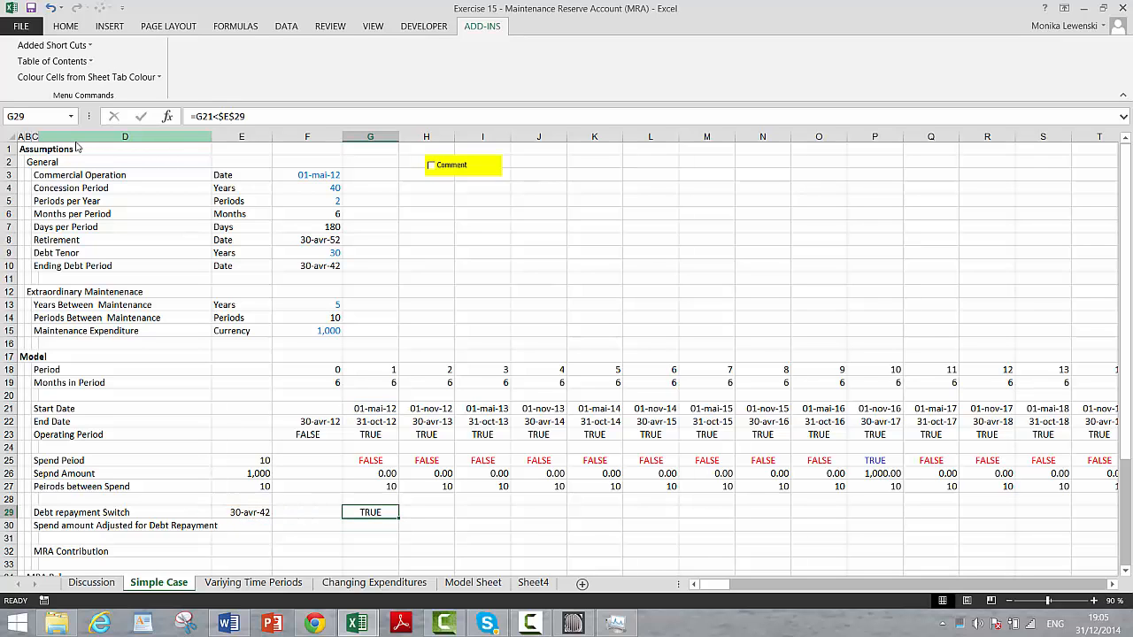
# Copy the debt repayment switch formula in G29 across the timeline with the automatic copy-to-right macro
pyautogui.hotkey('ctrl', 'shift', 'r')
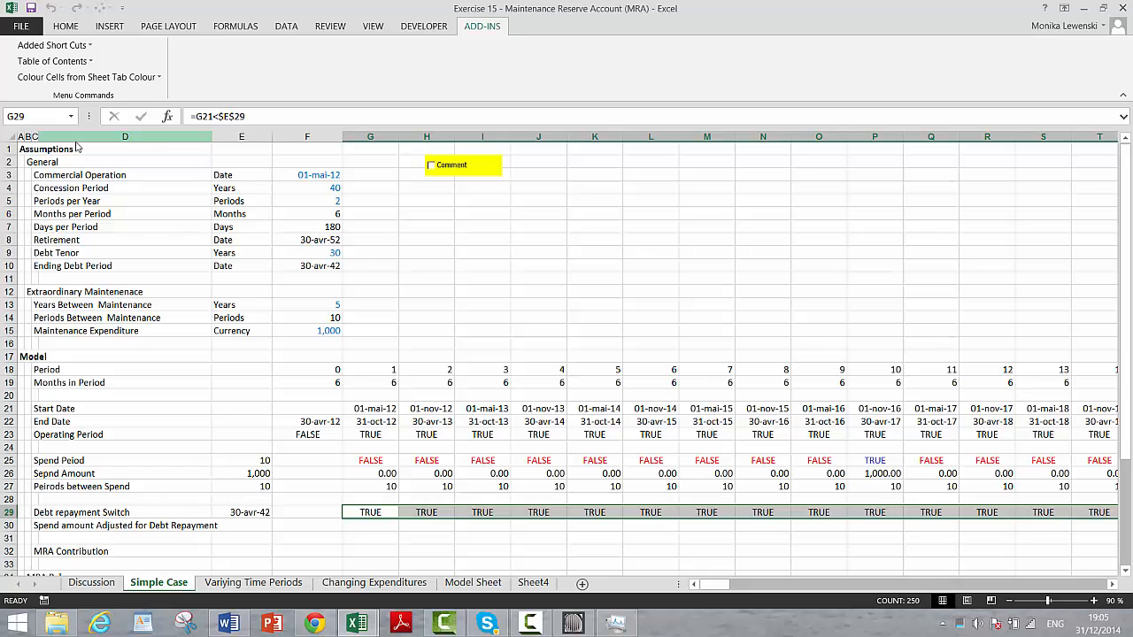
pyautogui.press('Down')
pyautogui.press('Left')
pyautogui.press('Left')
pyautogui.press('Left')
pyautogui.press('Left')
pyautogui.press('Left')
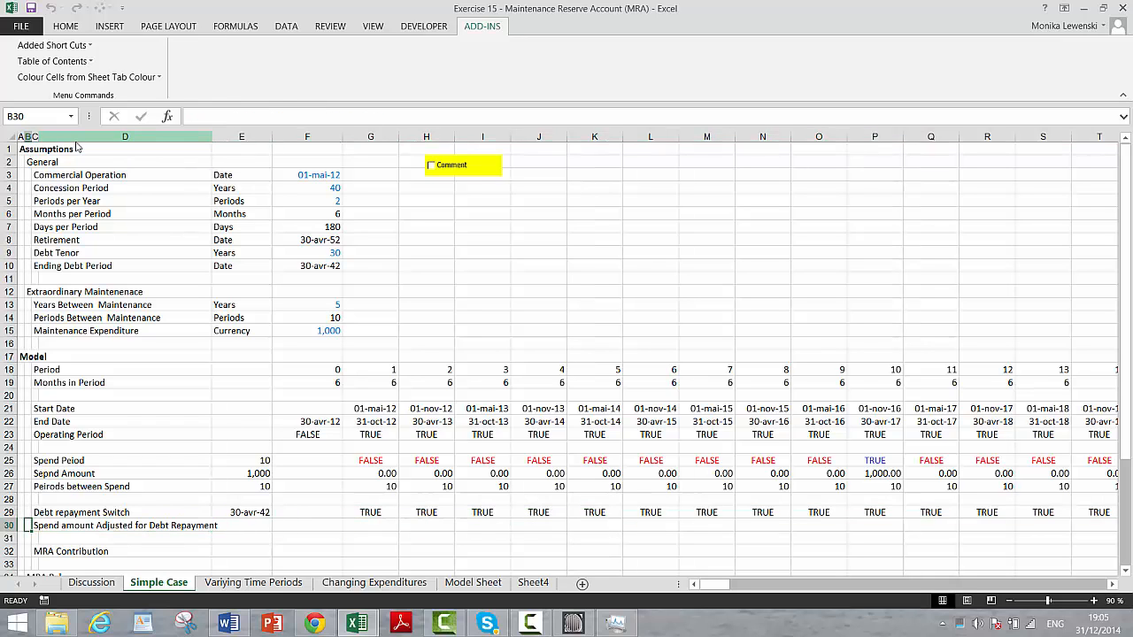
# Enter =G26*G29 in G30, multiplying the spend amount by the debt repayment switch
pyautogui.press('Right')
pyautogui.press('Right')
pyautogui.press('Right')
pyautogui.press('Right')
pyautogui.press('Right')
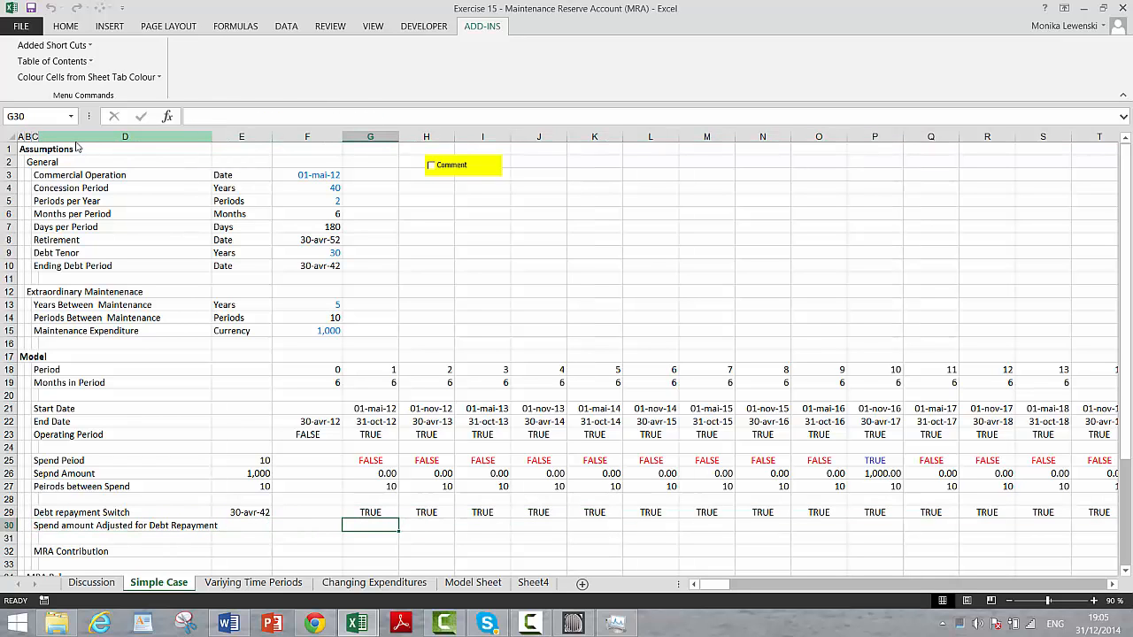
pyautogui.write('=')
pyautogui.press('Up')
pyautogui.press('Up')
pyautogui.press('Up')
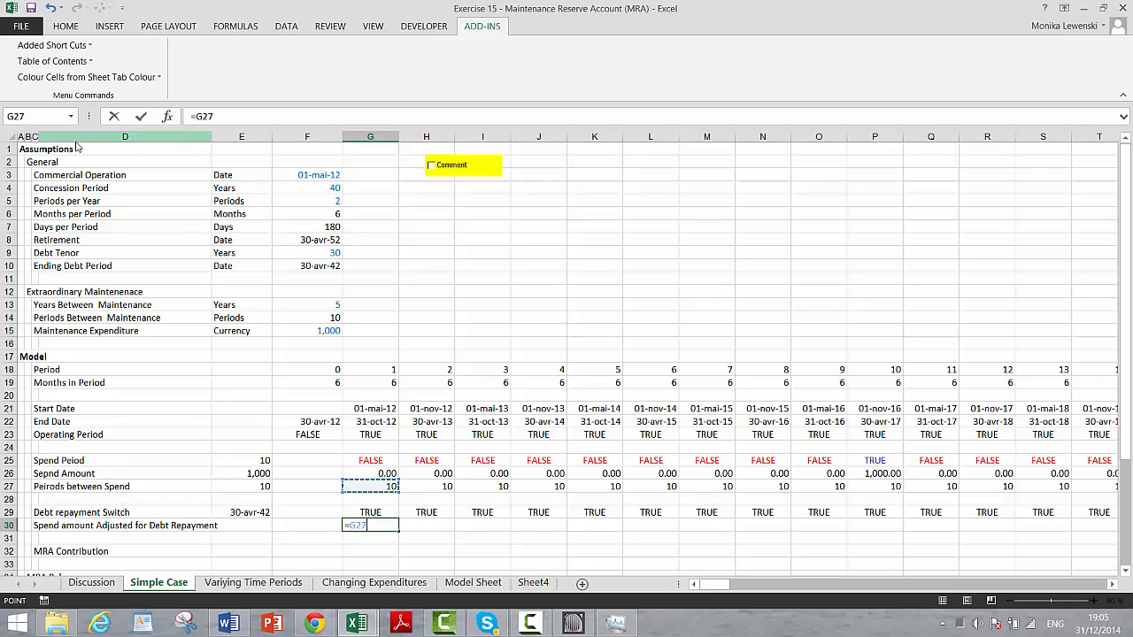
pyautogui.press('Up')
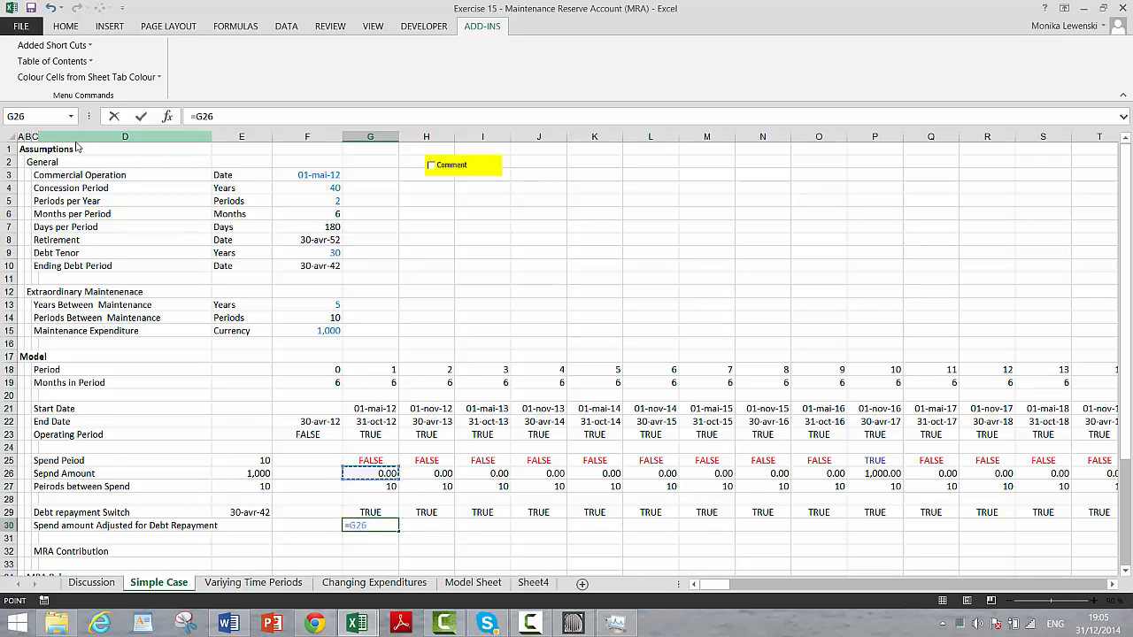
pyautogui.write('*')
pyautogui.press('Up')
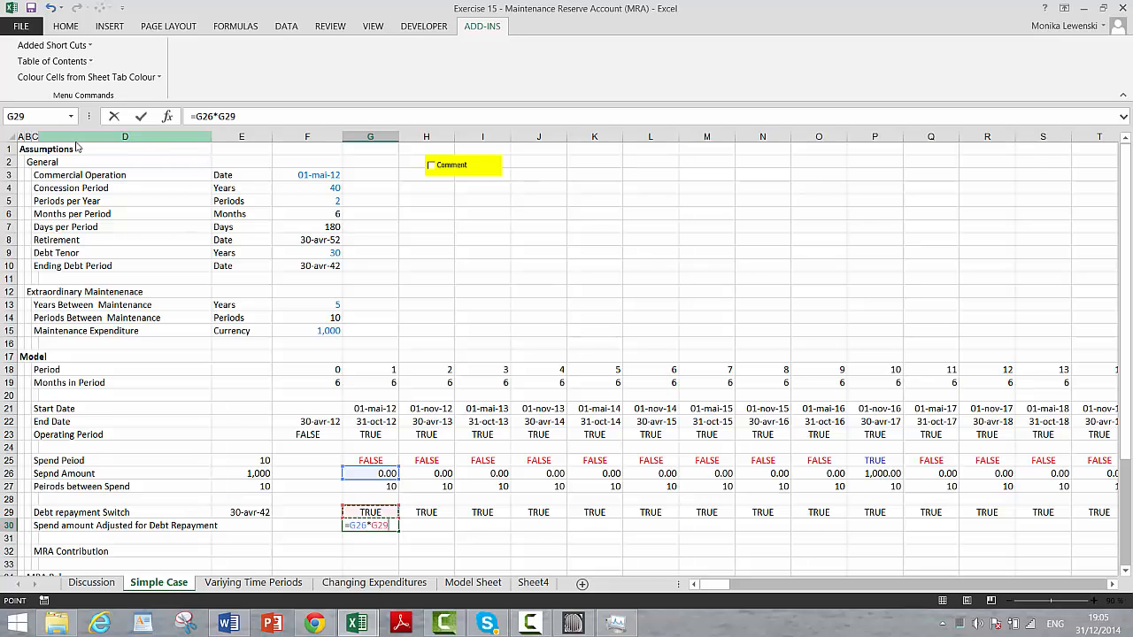
pyautogui.press('Return')
pyautogui.press('Up')
# Copy the debt-adjusted spend amount formula in G30 across the timeline with the automatic copy-to-right macro
pyautogui.hotkey('ctrl', 'shift', 'r')
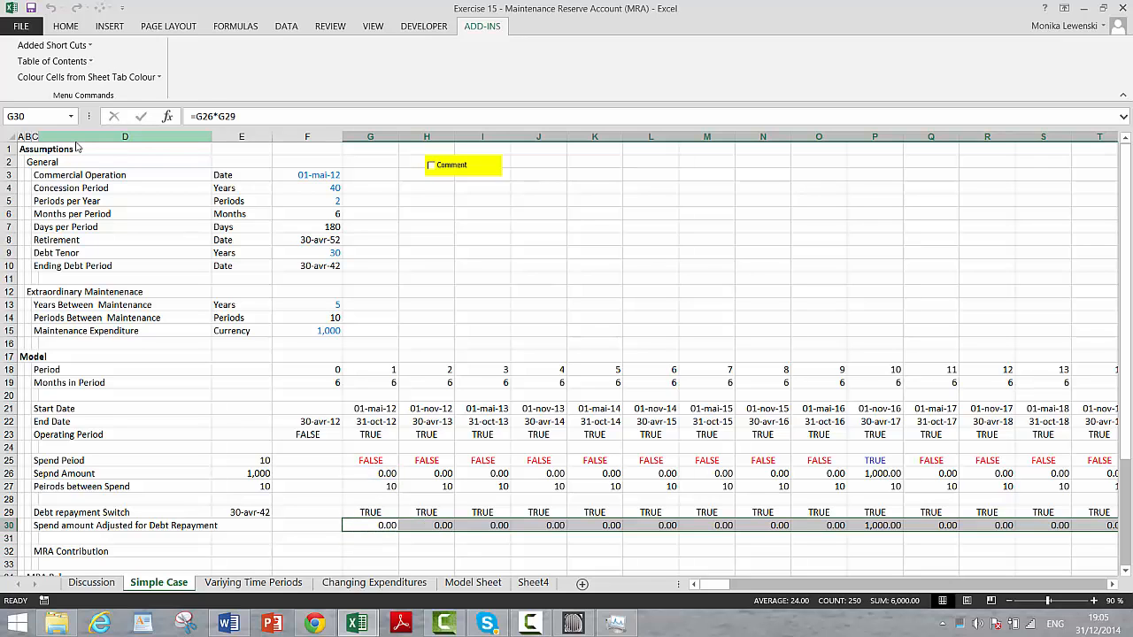
pyautogui.press('Left')
pyautogui.press('Left')
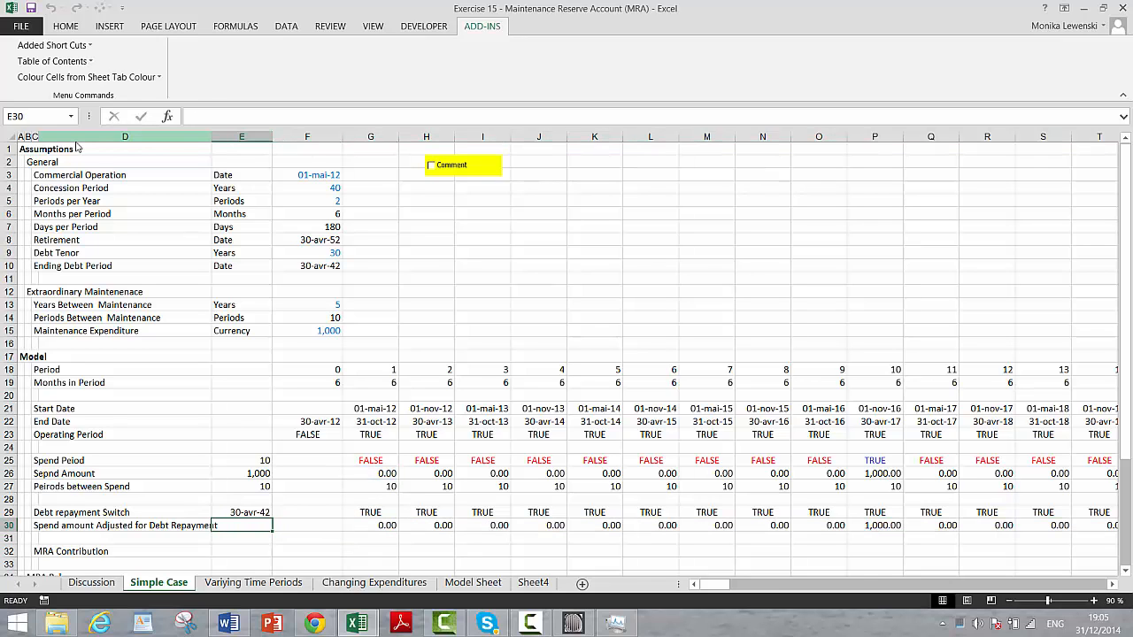
# Review the debt-adjusted spend amounts in row 30 along the timeline up to the end of the debt period
pyautogui.press('Right')
pyautogui.press('Right')
pyautogui.press('Right')
pyautogui.press('Right')
pyautogui.press('Right')
pyautogui.press('Right')
pyautogui.press('Right')
pyautogui.press('Right')
pyautogui.press('Right')
pyautogui.press('Right')
pyautogui.press('Right')
pyautogui.press('Right')
pyautogui.press('Right')
pyautogui.press('Right')
pyautogui.press('Right')
pyautogui.press('Right')
pyautogui.press('Right')
pyautogui.press('Right')
pyautogui.press('Right')
pyautogui.press('Right')
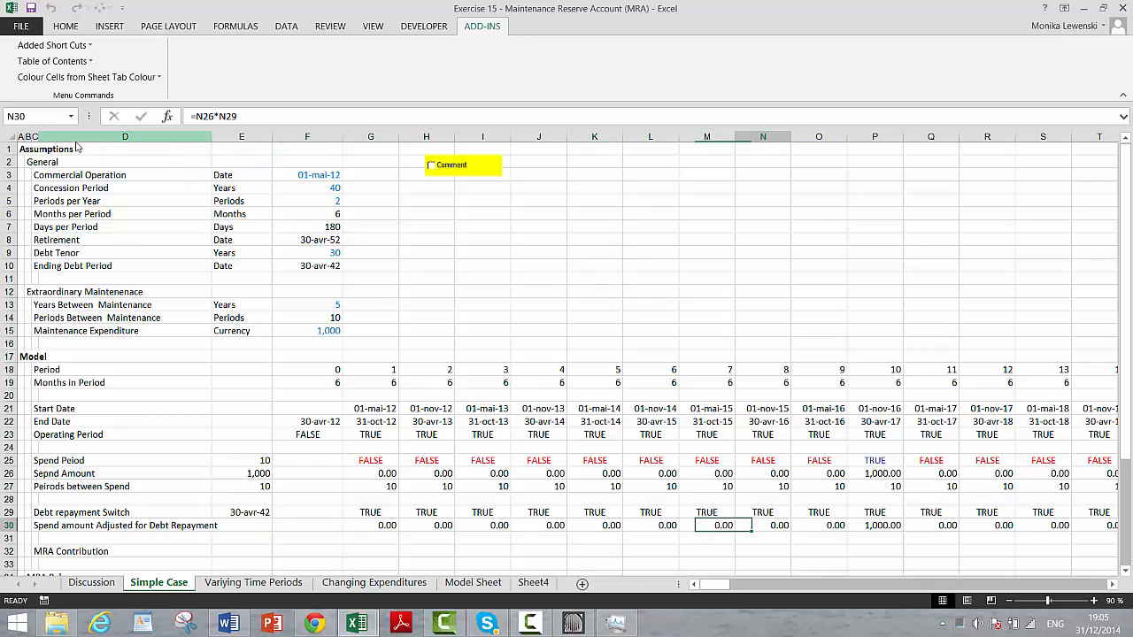
pyautogui.press('Right')
pyautogui.press('Right')
pyautogui.press('Right')
pyautogui.press('Right')
pyautogui.press('Right')
pyautogui.press('Right')
pyautogui.press('Right')
pyautogui.press('Right')
pyautogui.press('Right')
pyautogui.press('Right')
pyautogui.press('Right')
pyautogui.press('Right')
pyautogui.press('Right')
pyautogui.press('Right')
pyautogui.press('Right')
pyautogui.press('Right')
pyautogui.press('Right')
pyautogui.press('Right')
pyautogui.press('Right')
pyautogui.press('Right')
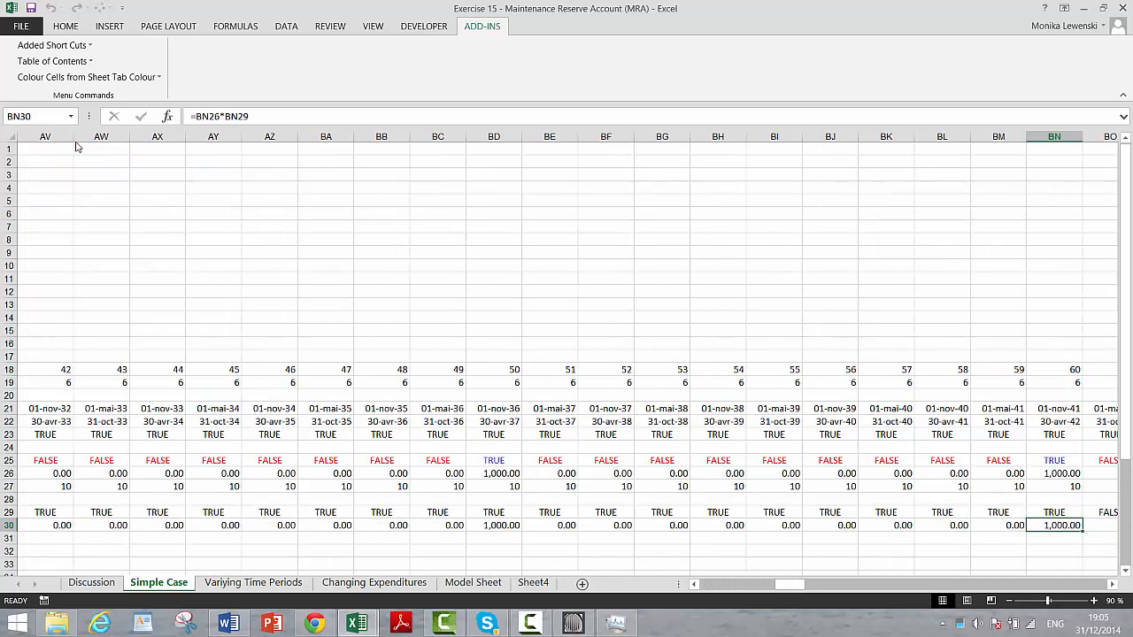
pyautogui.press('Left')
pyautogui.press('Left')
pyautogui.press('Left')
pyautogui.press('Left')
pyautogui.press('Left')
pyautogui.press('Left')
pyautogui.press('Left')
pyautogui.press('Left')
pyautogui.press('Left')
pyautogui.press('Left')
pyautogui.press('Left')
pyautogui.press('Left')
pyautogui.press('Left')
pyautogui.press('Left')
pyautogui.press('Left')
pyautogui.press('Left')
pyautogui.press('Left')
pyautogui.press('Left')
pyautogui.press('Left')
pyautogui.press('Left')
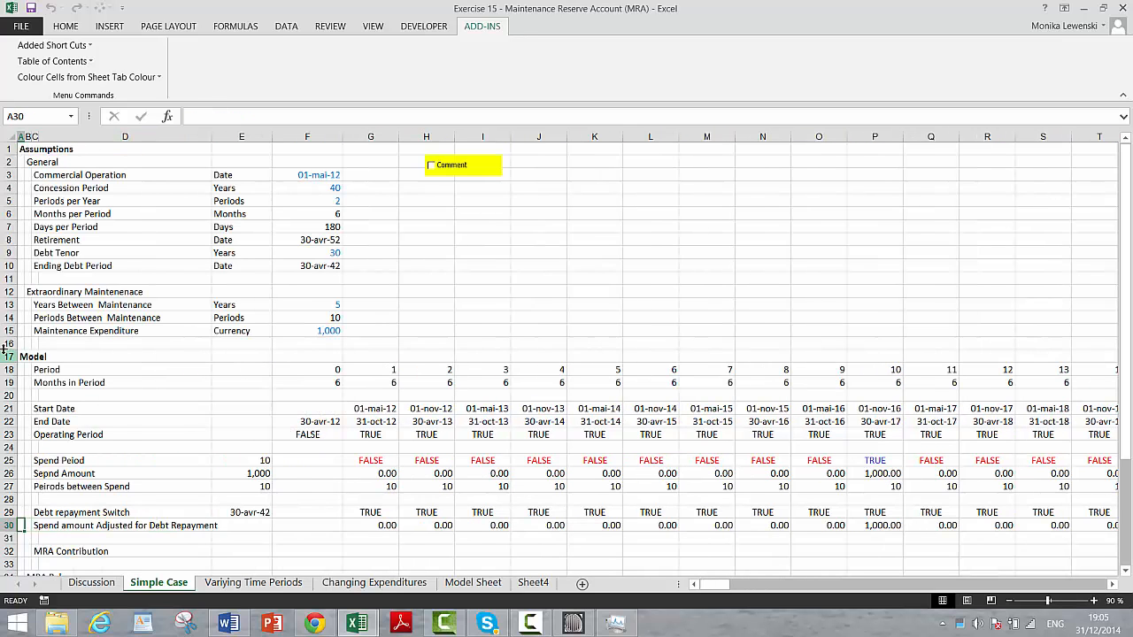
# Set up a formula-based conditional formatting rule for G21:IV40 with the condition =G$29, keeping only the row reference absolute
pyautogui.click(363, 409)
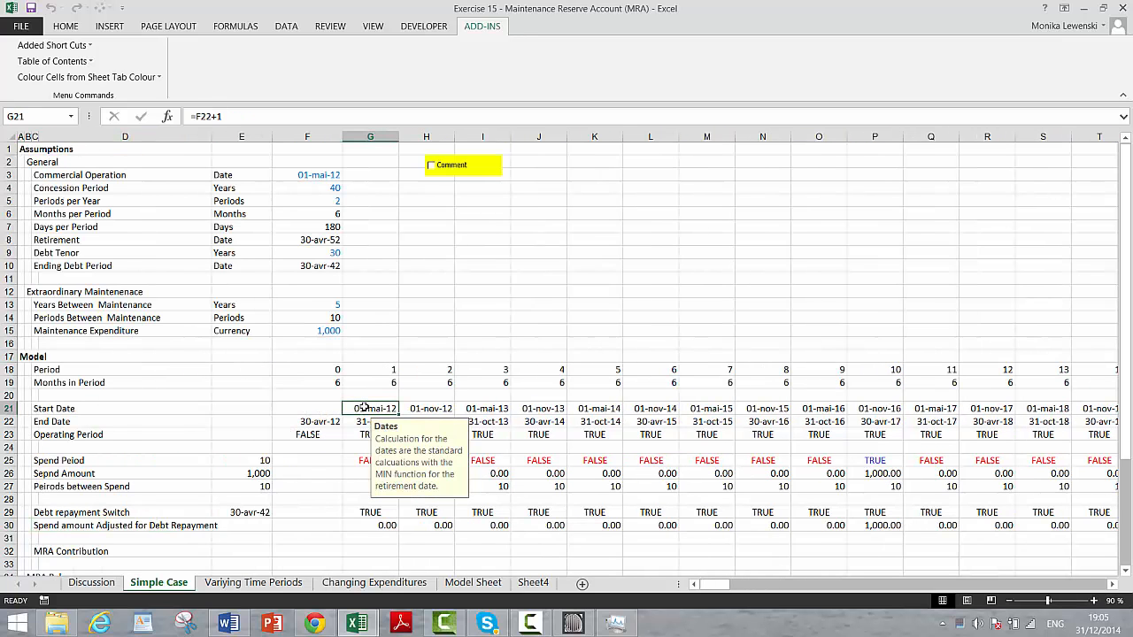
pyautogui.hotkey('shift', 'Down')
pyautogui.hotkey('shift', 'Down')
pyautogui.hotkey('shift', 'Down')
pyautogui.hotkey('shift', 'Down')
pyautogui.hotkey('shift', 'Down')
pyautogui.hotkey('shift', 'Down')
pyautogui.hotkey('shift', 'Down')
pyautogui.hotkey('shift', 'Down')
pyautogui.hotkey('shift', 'Down')
pyautogui.hotkey('shift', 'Down')
pyautogui.hotkey('shift', 'Down')
pyautogui.hotkey('shift', 'Down')
pyautogui.hotkey('shift', 'Down')
pyautogui.hotkey('shift', 'Down')
pyautogui.hotkey('shift', 'Down')
pyautogui.hotkey('shift', 'Down')
pyautogui.hotkey('shift', 'Down')
pyautogui.hotkey('shift', 'Down')
pyautogui.hotkey('shift', 'Down')
pyautogui.hotkey('shift', 'Down')
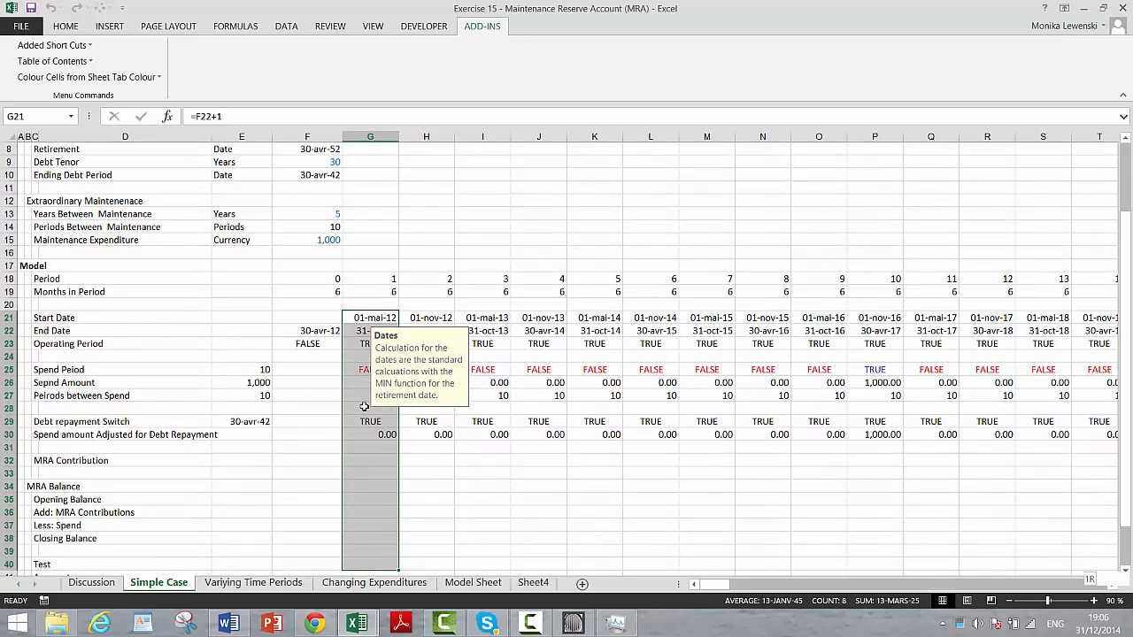
pyautogui.hotkey('ctrl', 'shift', 'Right')
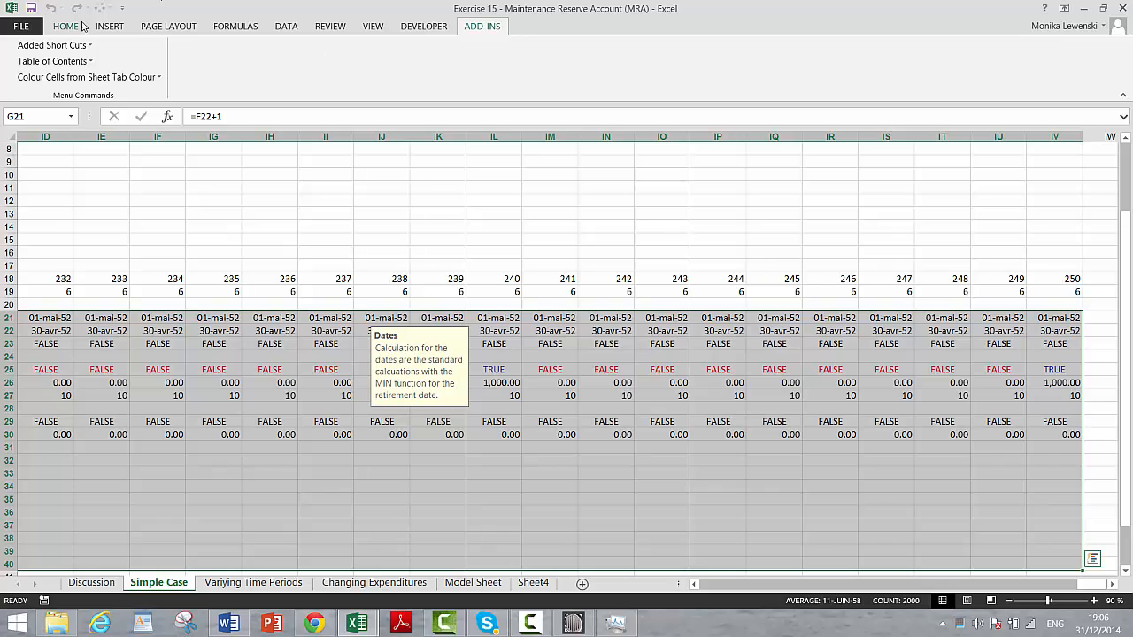
pyautogui.click(66, 27)
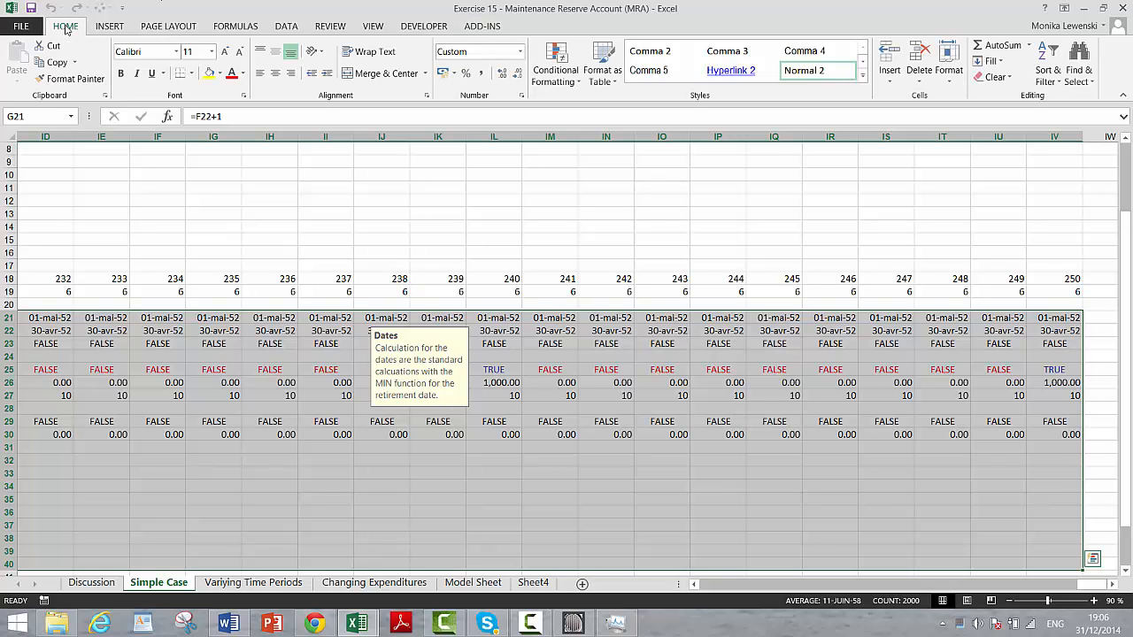
pyautogui.click(555, 71)
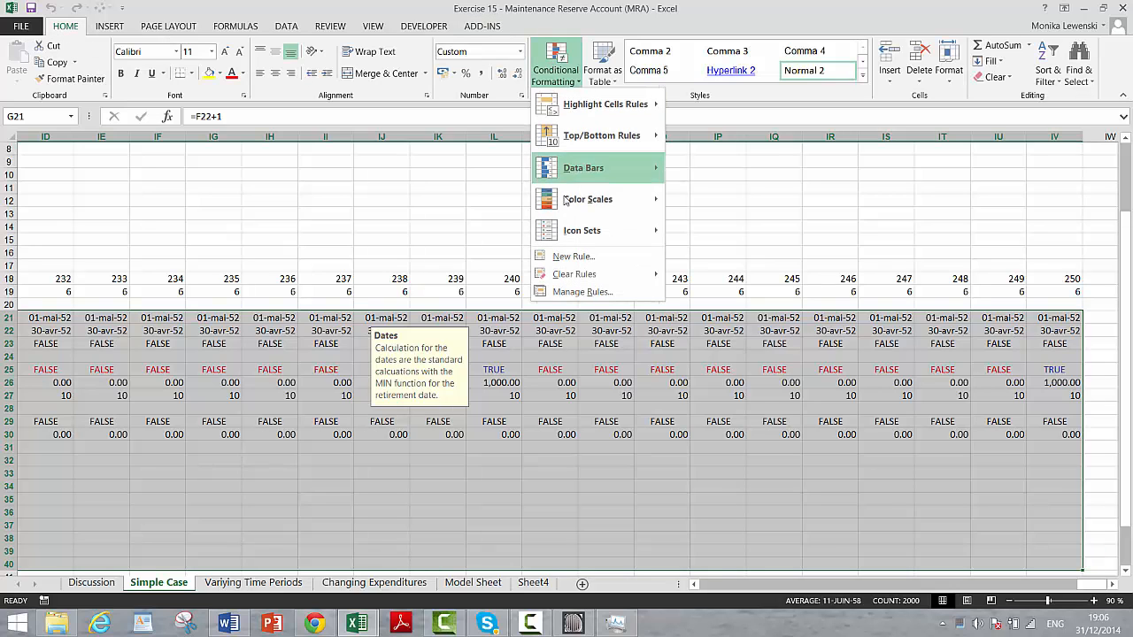
pyautogui.click(570, 257)
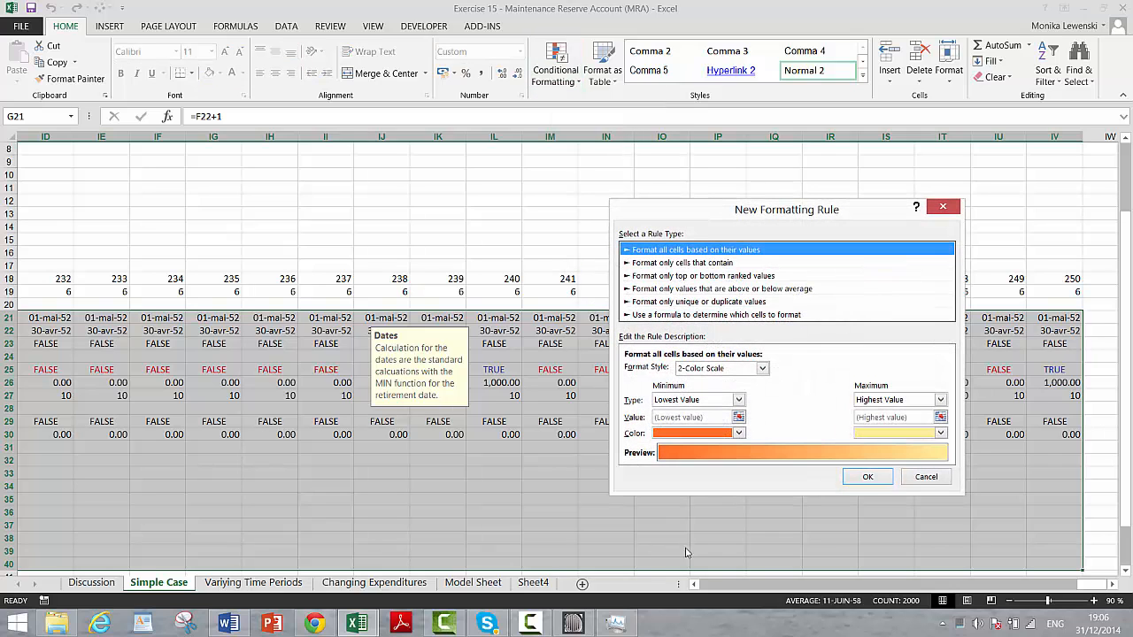
pyautogui.click(755, 315)
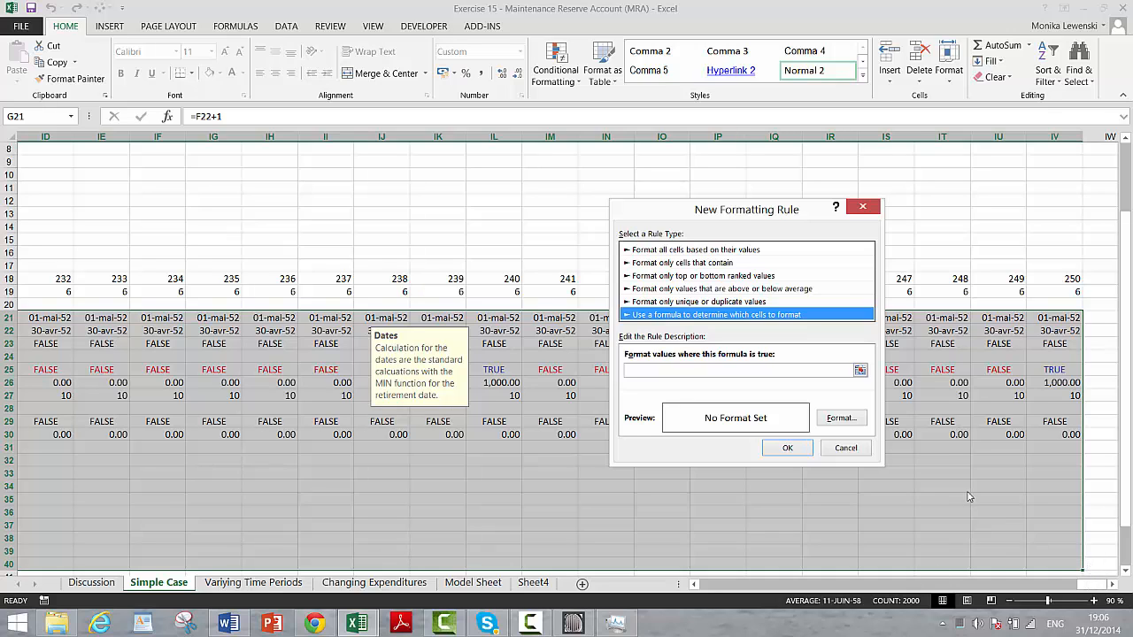
pyautogui.click(860, 371)
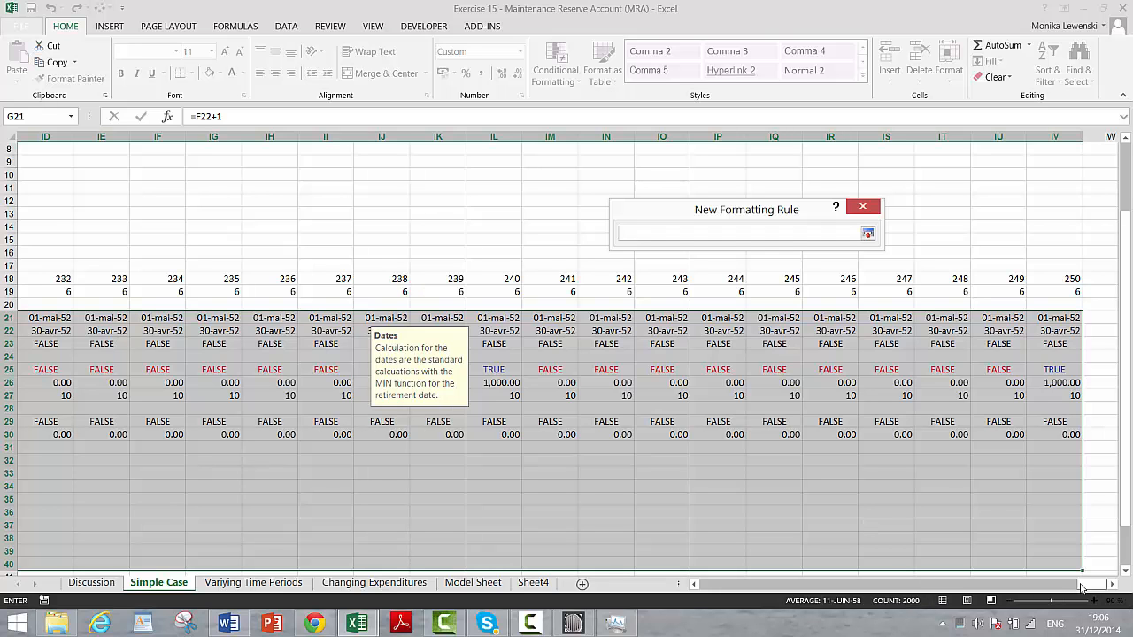
pyautogui.moveTo(1087, 586); pyautogui.dragTo(678, 584)
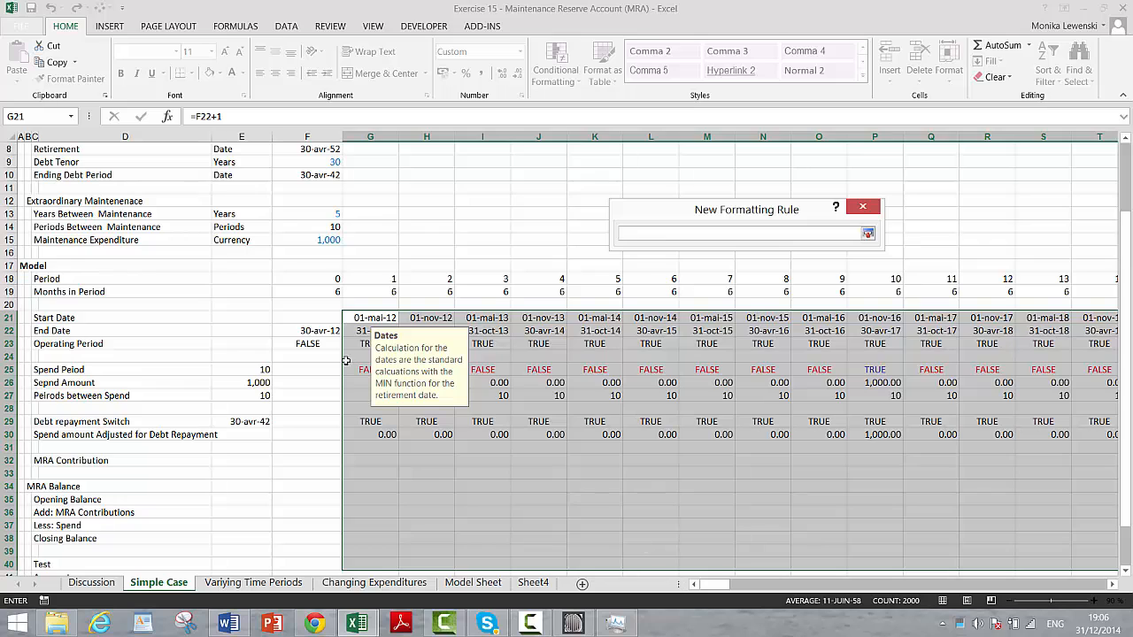
pyautogui.click(372, 422)
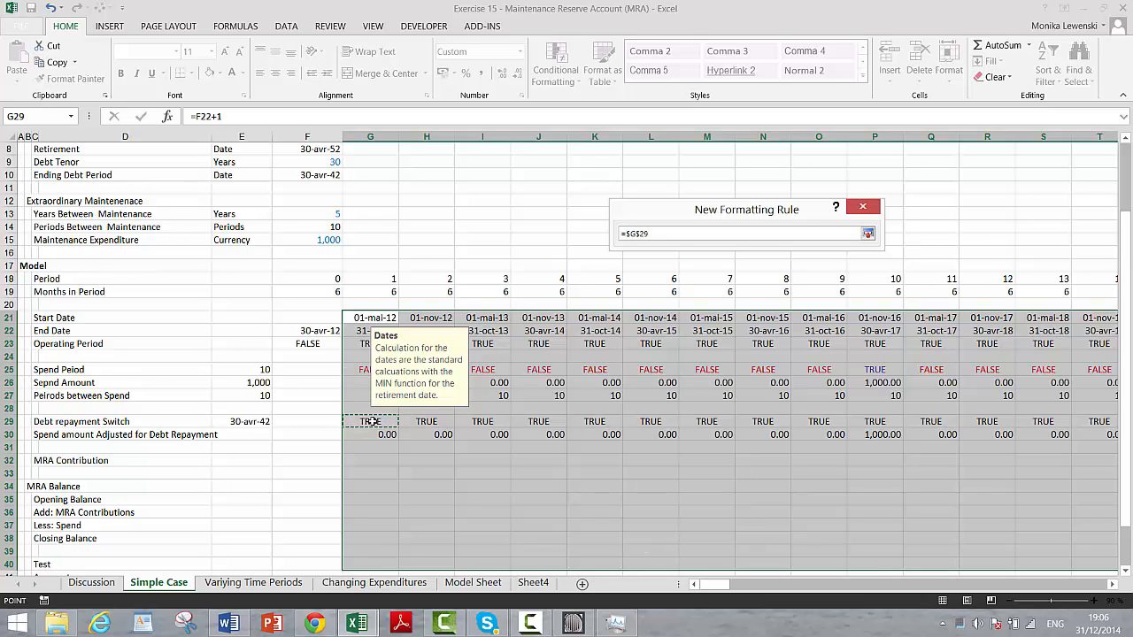
pyautogui.press('F4')
pyautogui.press('Return')
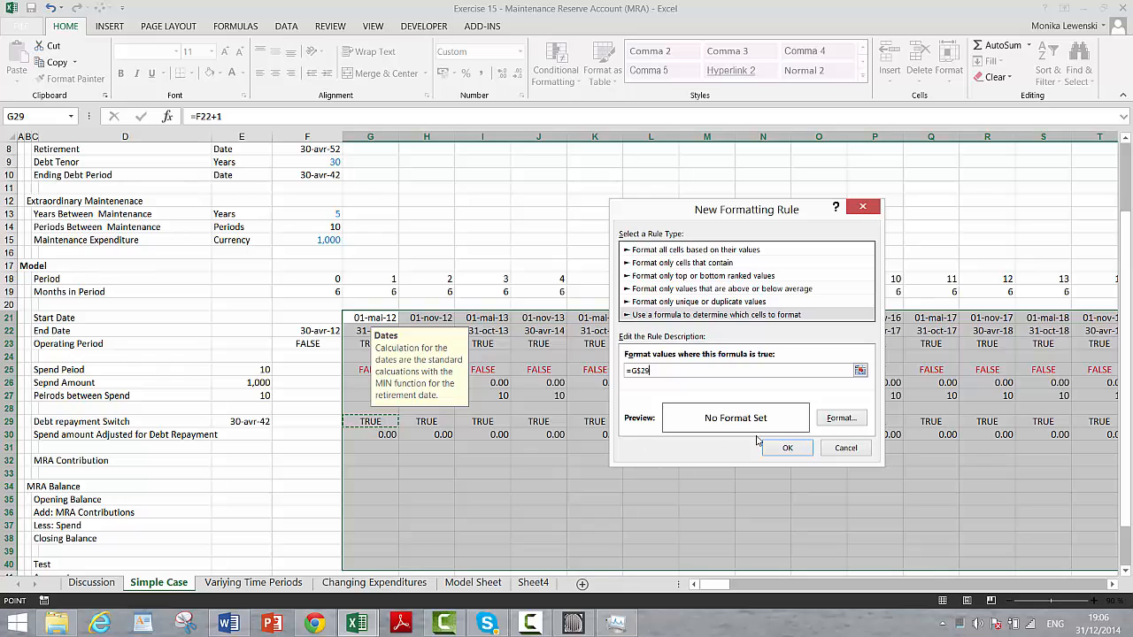
# Give the rule a custom light pink fill of RGB 255, 225, 255 and apply it to the selected range
pyautogui.click(836, 422)
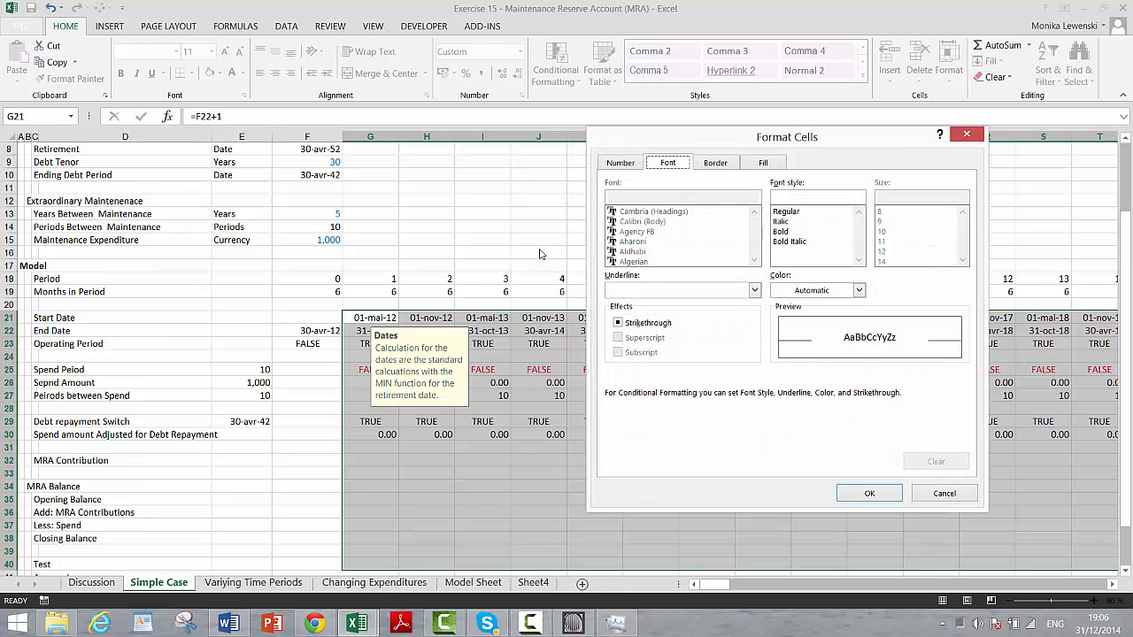
pyautogui.click(758, 162)
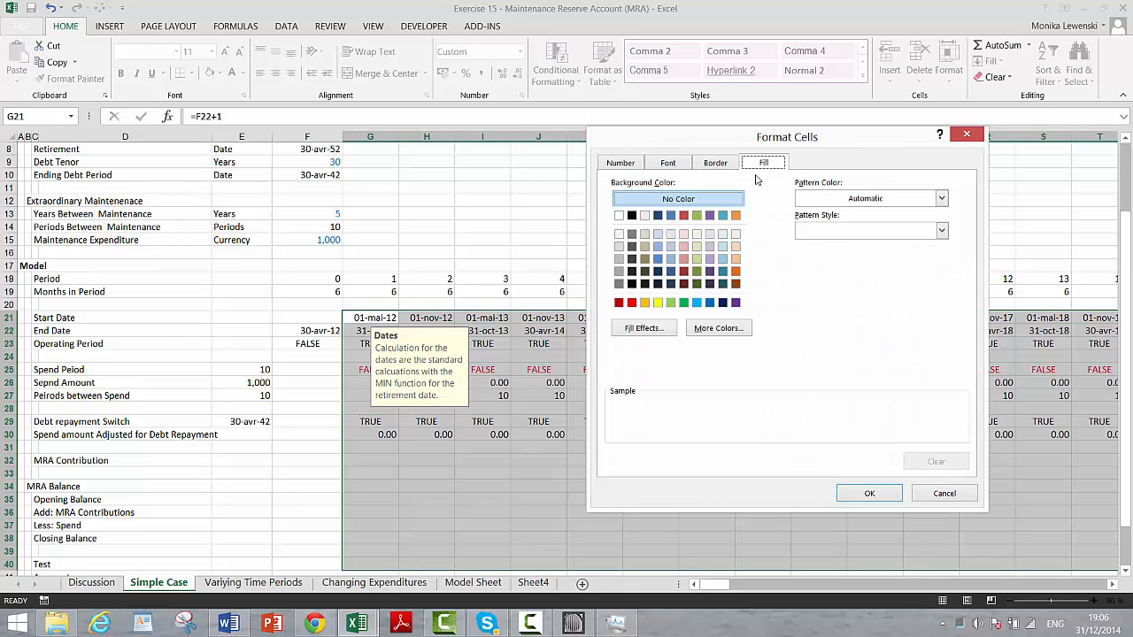
pyautogui.click(717, 328)
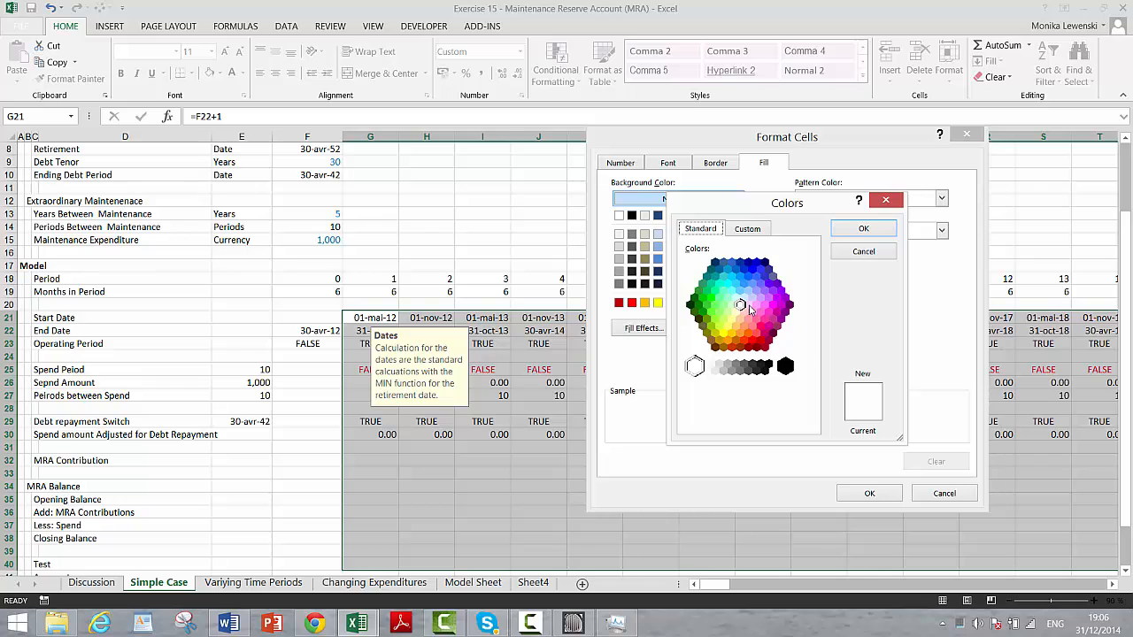
pyautogui.click(748, 305)
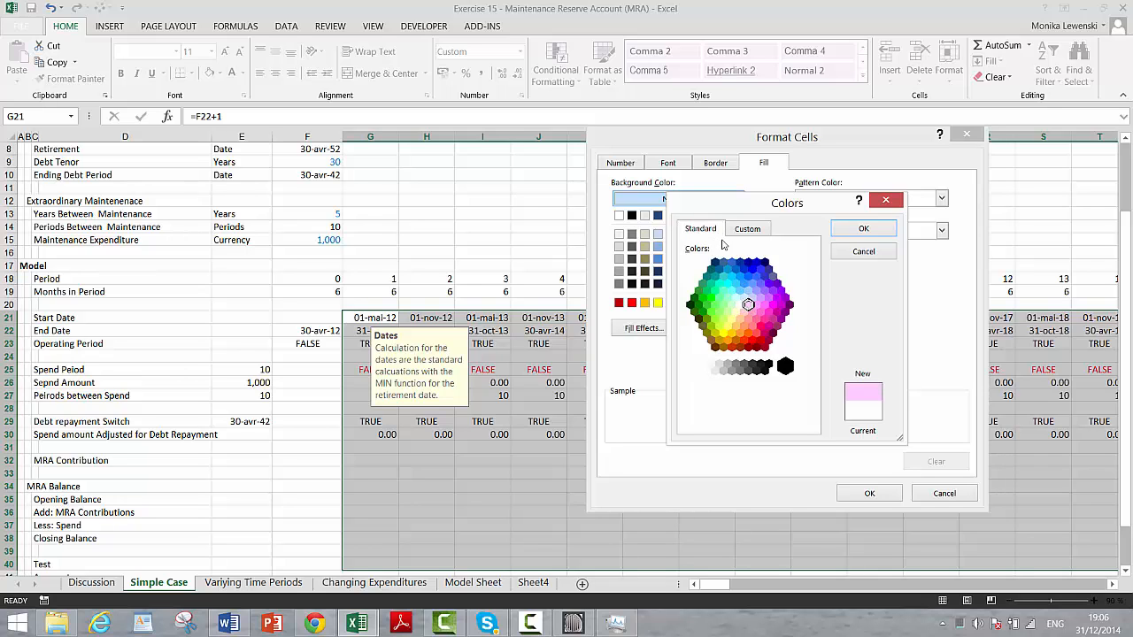
pyautogui.click(748, 230)
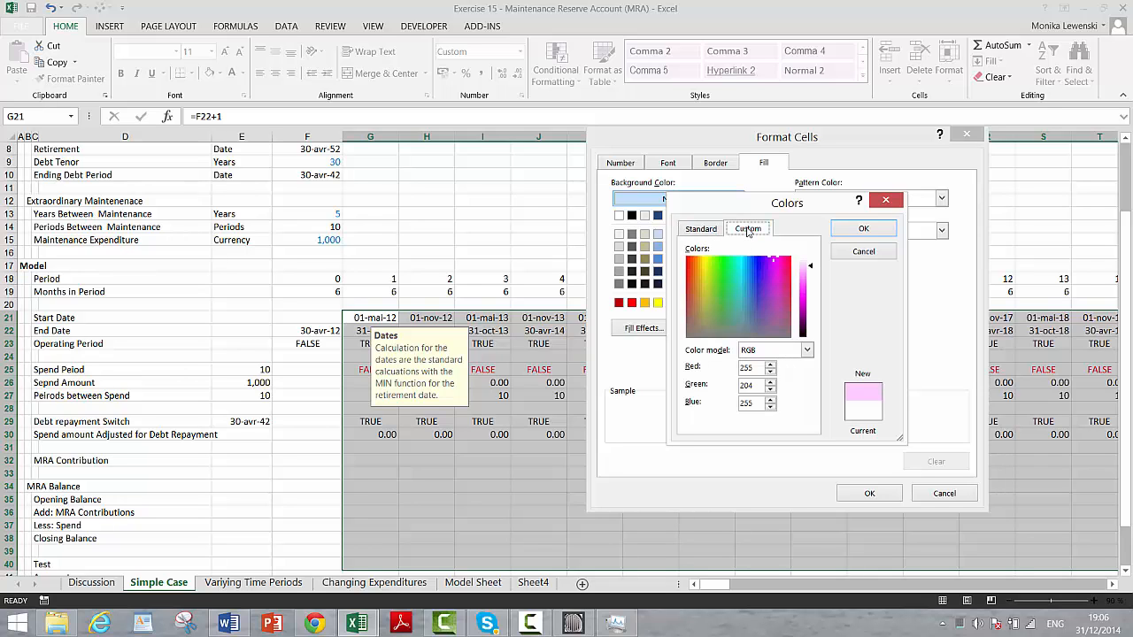
pyautogui.click(803, 264)
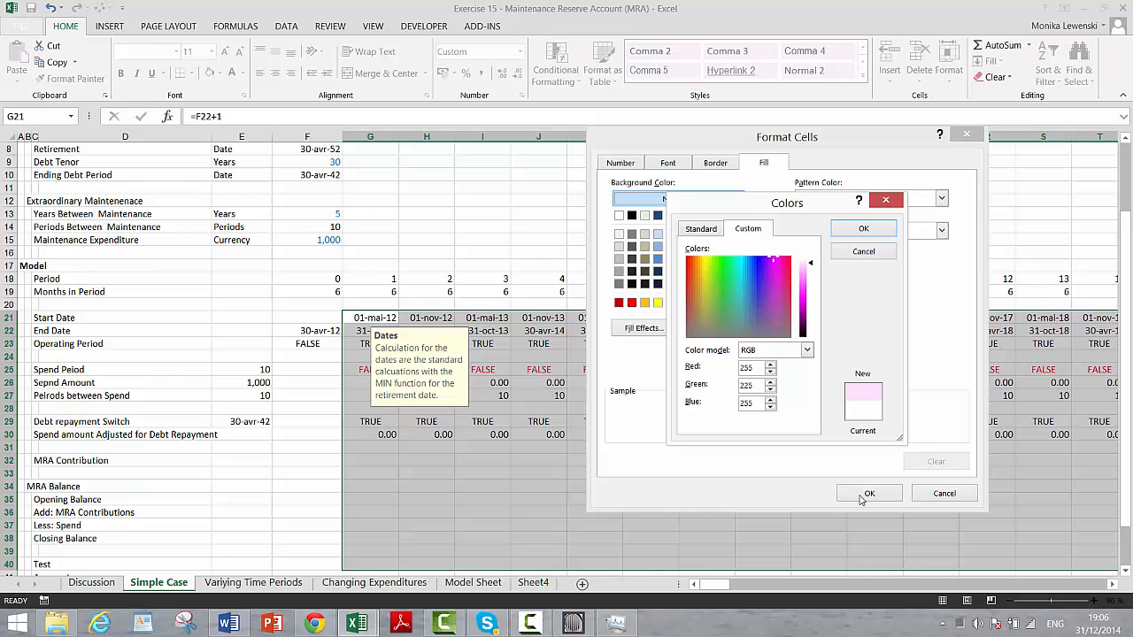
pyautogui.click(857, 232)
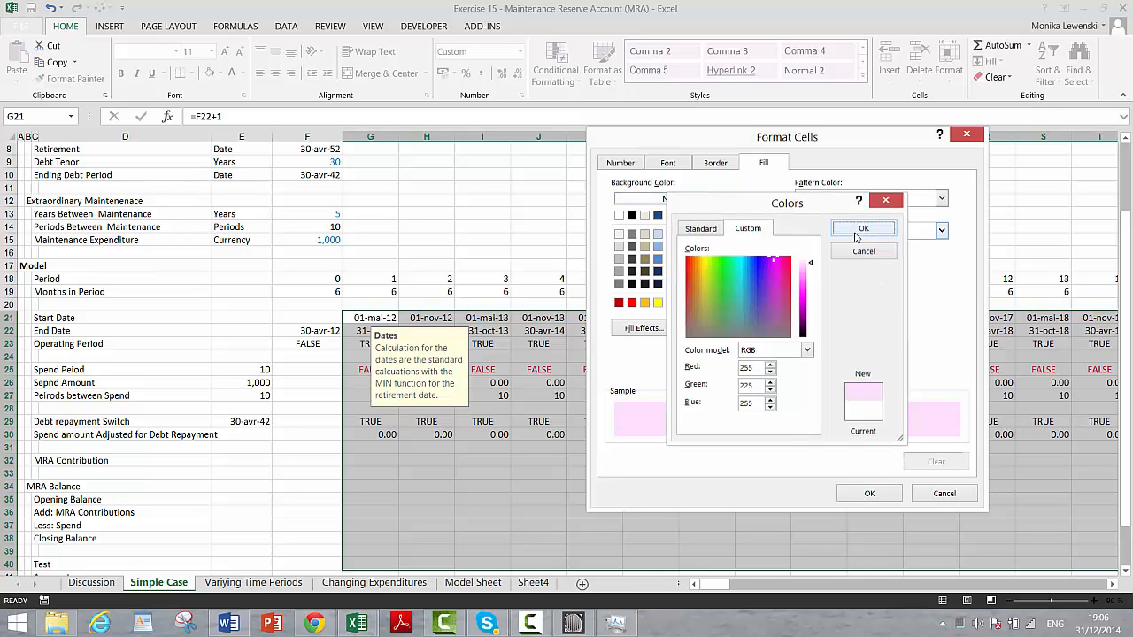
pyautogui.click(868, 494)
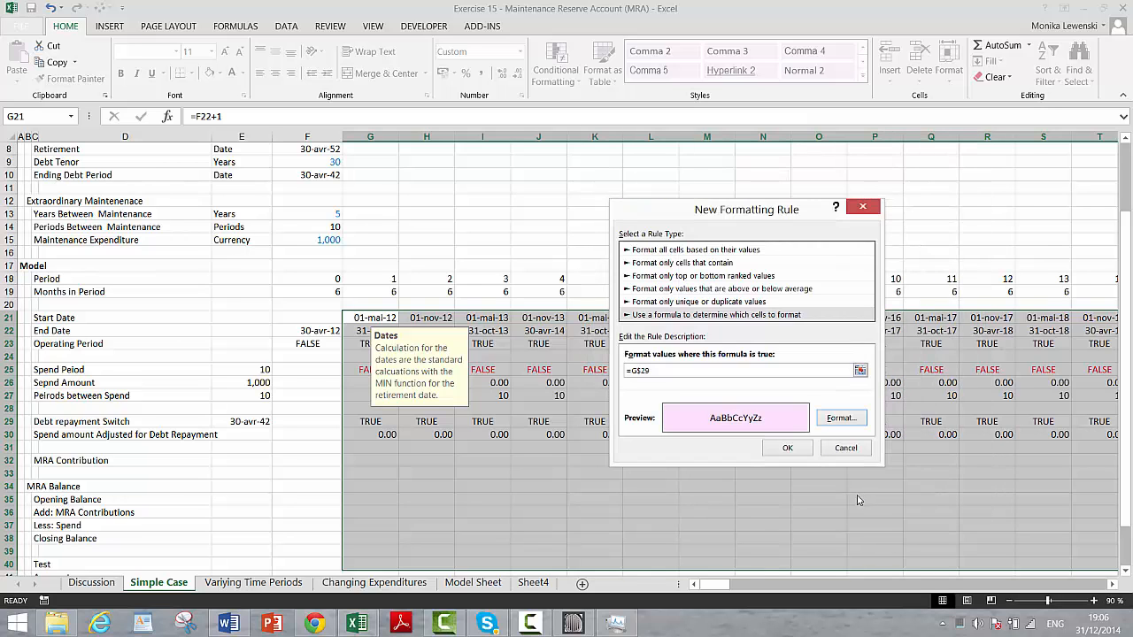
pyautogui.click(803, 448)
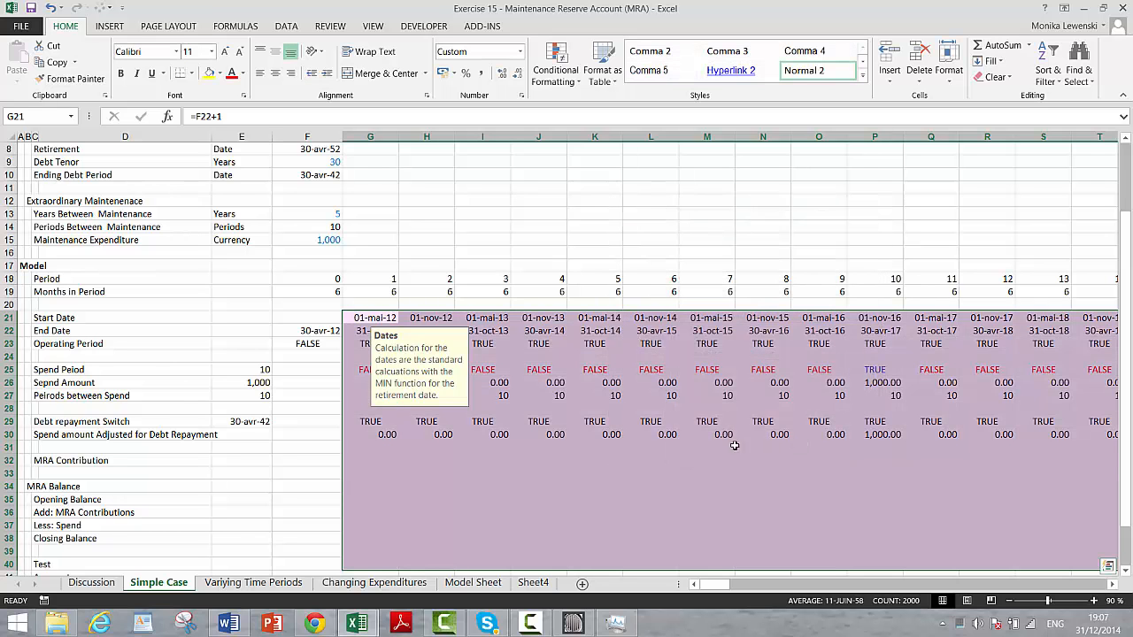
# Check the conditional highlighting along the timeline against the debt repayment switch around the ending debt date
pyautogui.click(594, 429)
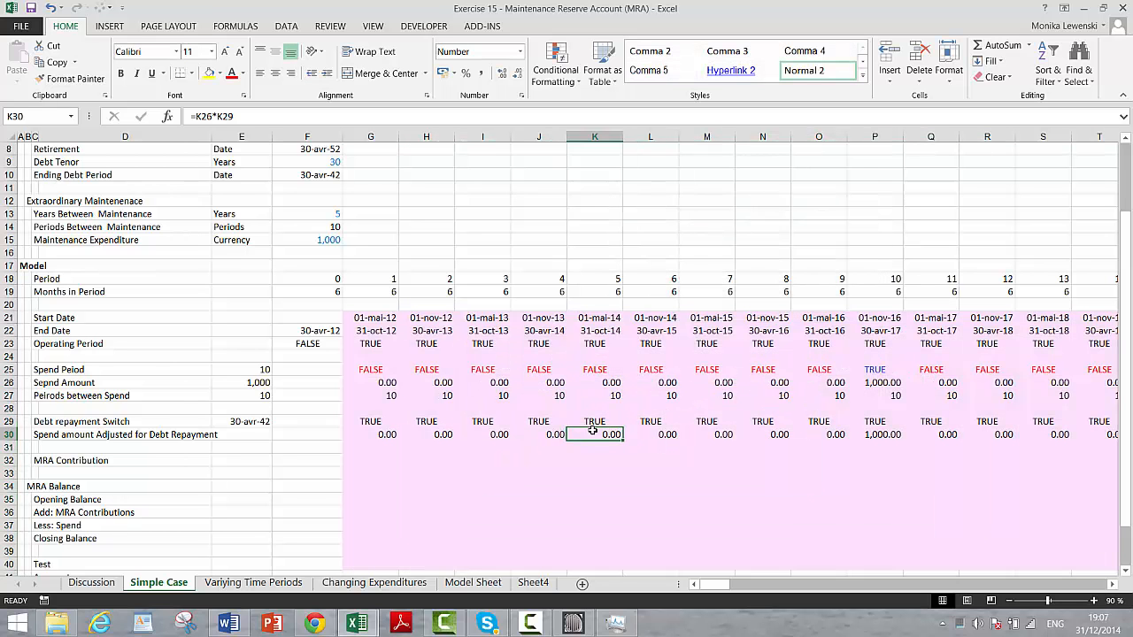
pyautogui.press('Right')
pyautogui.press('Right')
pyautogui.press('Right')
pyautogui.press('Right')
pyautogui.press('Right')
pyautogui.press('Right')
pyautogui.press('Right')
pyautogui.press('Right')
pyautogui.press('Right')
pyautogui.press('Right')
pyautogui.press('Right')
pyautogui.press('Right')
pyautogui.press('Right')
pyautogui.press('Right')
pyautogui.press('Right')
pyautogui.press('Right')
pyautogui.press('Right')
pyautogui.press('Right')
pyautogui.press('Right')
pyautogui.press('Right')
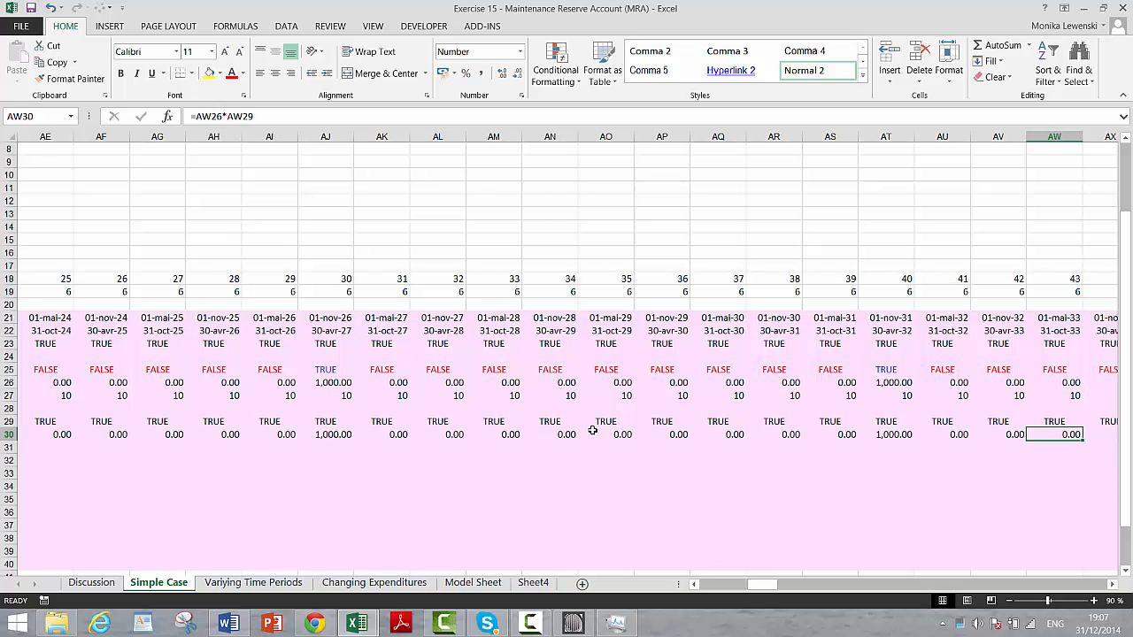
pyautogui.press('Right')
pyautogui.press('Right')
pyautogui.press('Right')
pyautogui.press('Right')
pyautogui.press('Right')
pyautogui.press('Right')
pyautogui.press('Right')
pyautogui.press('Right')
pyautogui.press('Right')
pyautogui.press('Right')
pyautogui.press('Right')
pyautogui.press('Right')
pyautogui.press('Right')
pyautogui.press('Right')
pyautogui.press('Right')
pyautogui.press('Right')
pyautogui.press('Right')
pyautogui.press('Right')
pyautogui.press('Right')
pyautogui.press('Right')
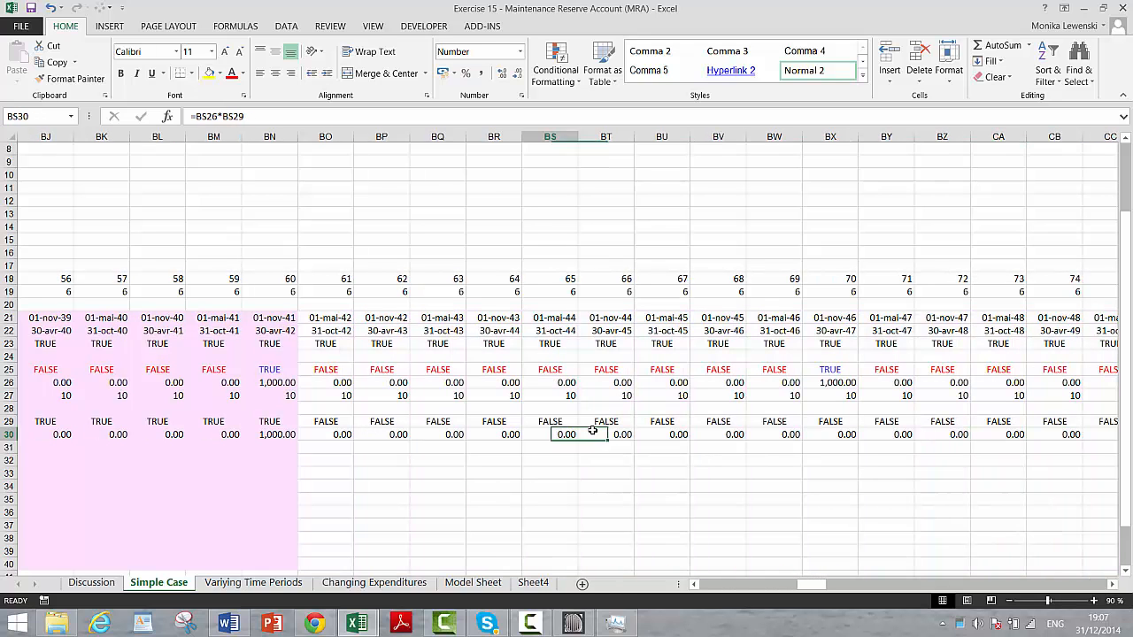
pyautogui.press('Left')
pyautogui.press('Left')
pyautogui.press('Left')
pyautogui.press('Left')
pyautogui.press('Left')
pyautogui.press('Left')
pyautogui.press('Left')
pyautogui.press('Left')
pyautogui.press('Right')
pyautogui.press('Right')
pyautogui.press('Right')
pyautogui.press('Right')
pyautogui.press('Right')
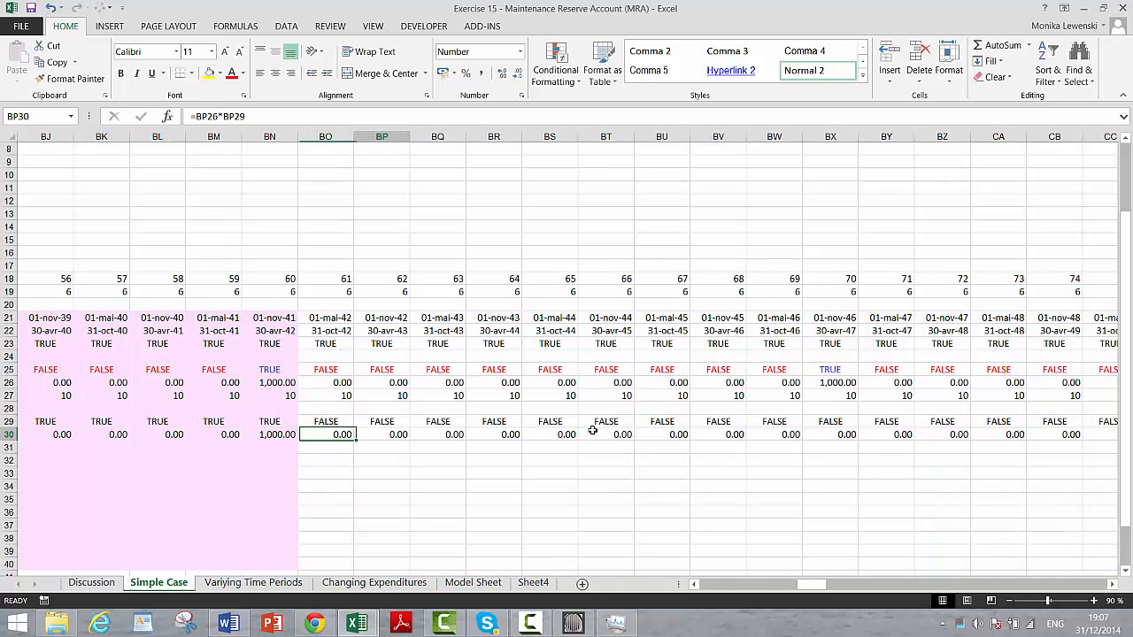
# Check the debt-adjusted spend amounts in row 30 beyond the ending debt date, up to the project's retirement date
pyautogui.press('Right')
pyautogui.press('Right')
pyautogui.press('Right')
pyautogui.press('Right')
pyautogui.press('Right')
pyautogui.press('Right')
pyautogui.press('Right')
pyautogui.press('Right')
pyautogui.press('Right')
pyautogui.press('Right')
pyautogui.press('Right')
pyautogui.press('Right')
pyautogui.press('Right')
pyautogui.press('Right')
pyautogui.press('Right')
pyautogui.press('Right')
pyautogui.press('Right')
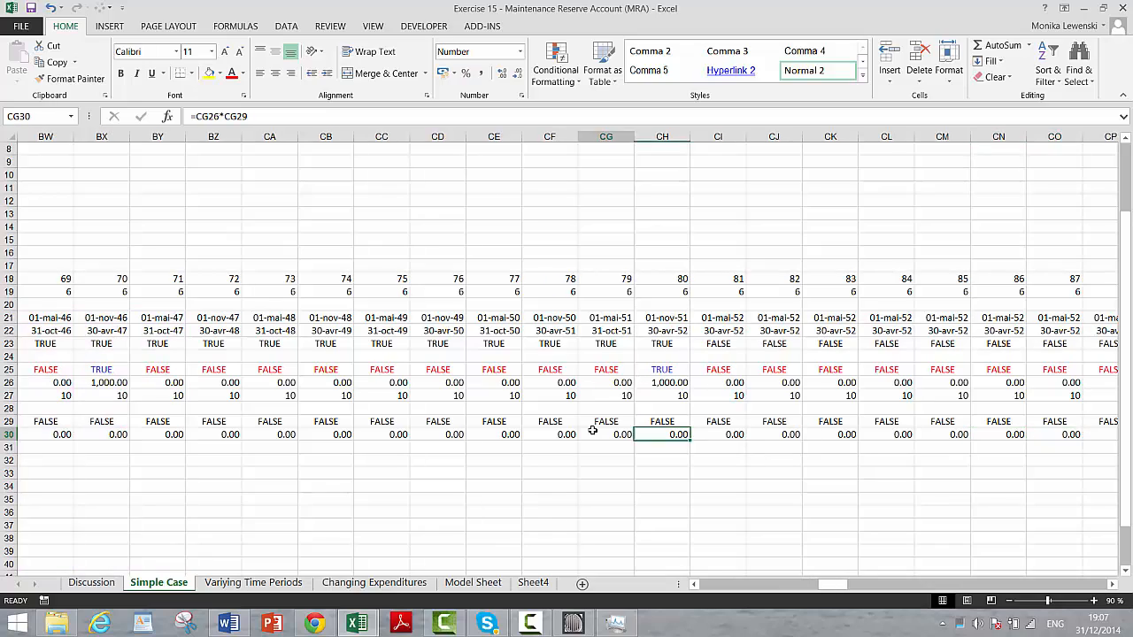
pyautogui.press('Left')
pyautogui.press('Left')
pyautogui.press('Left')
pyautogui.press('Left')
pyautogui.press('Left')
pyautogui.press('Left')
pyautogui.press('Left')
pyautogui.press('Left')
pyautogui.press('Left')
pyautogui.press('Left')
pyautogui.press('Left')
pyautogui.press('Left')
pyautogui.press('Left')
pyautogui.press('Left')
pyautogui.press('Left')
pyautogui.press('Left')
pyautogui.press('Left')
pyautogui.press('Left')
pyautogui.press('Left')
pyautogui.press('Left')
pyautogui.hotkey('ctrl', 'Left')
pyautogui.hotkey('ctrl', 'Left')
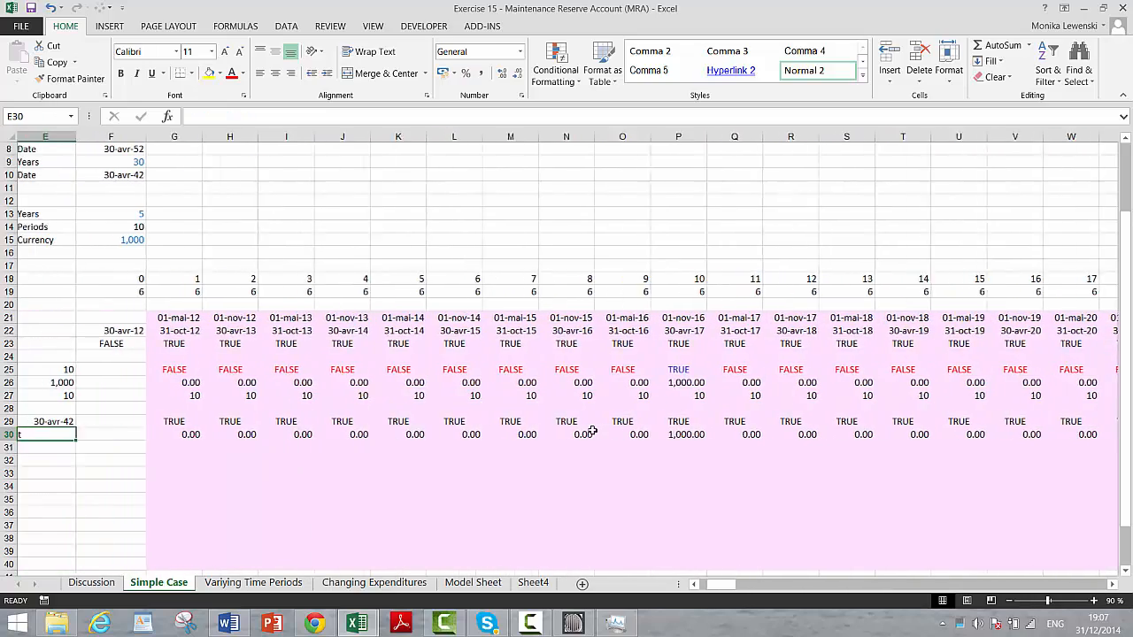
# Calculate the MRA Contribution in G32 as =G30/G27, dividing adjusted spend by periods between spend, and fill it across the timeline
pyautogui.hotkey('ctrl', 'Left')
pyautogui.press('Down')
pyautogui.press('Down')
pyautogui.press('Right')
pyautogui.press('Right')
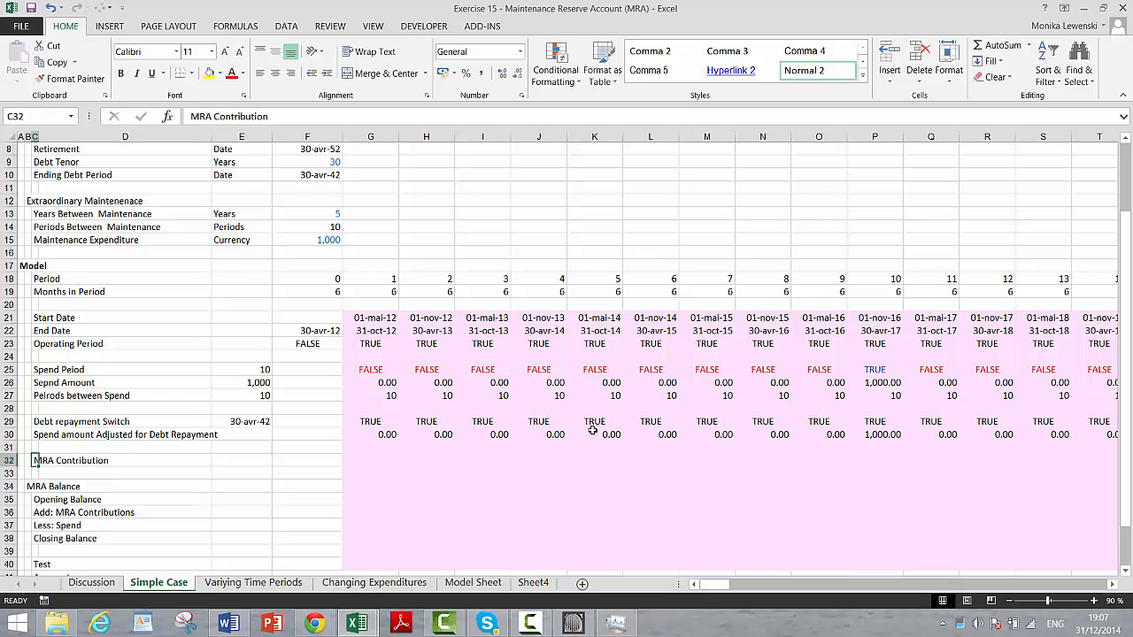
pyautogui.press('Right')
pyautogui.press('Right')
pyautogui.press('Right')
pyautogui.press('Right')
pyautogui.write('=')
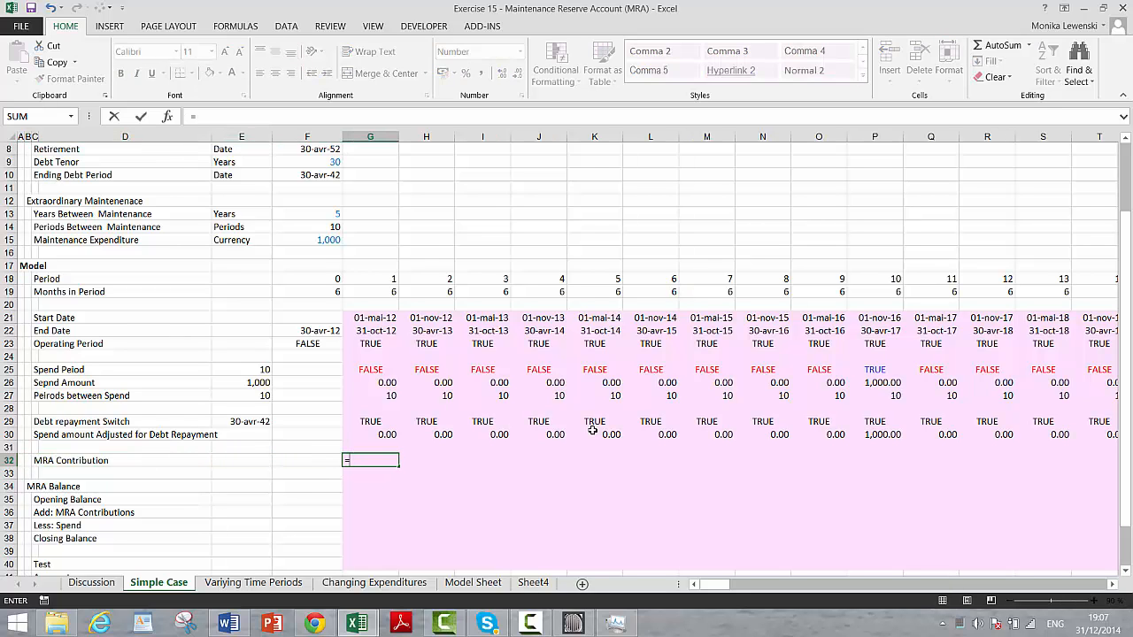
pyautogui.press('Up')
pyautogui.press('Up')
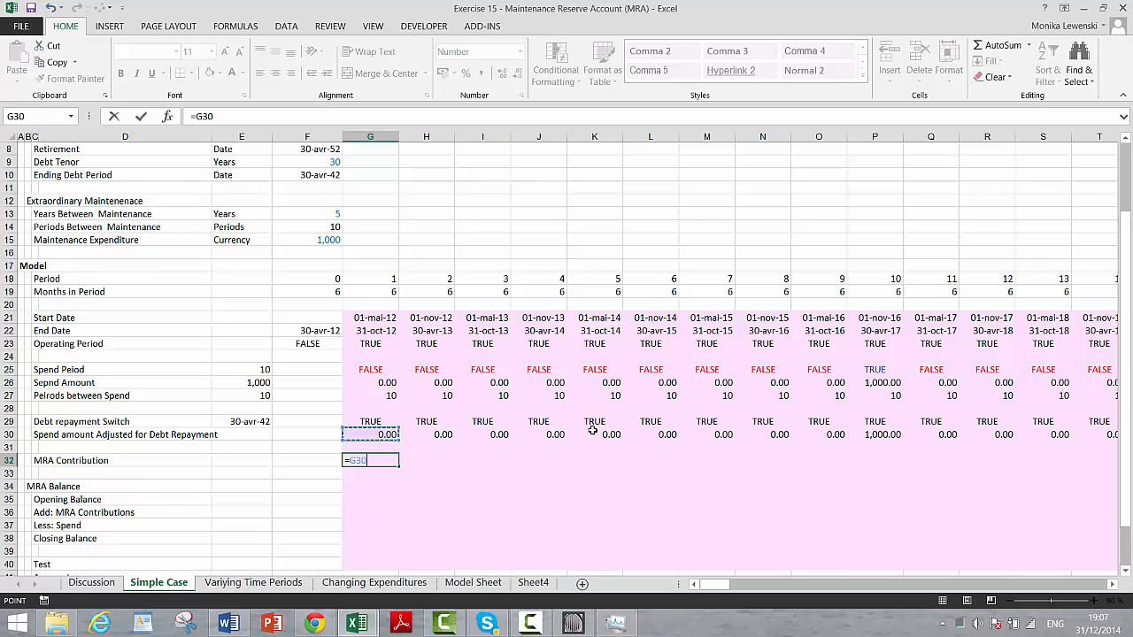
pyautogui.write('/')
pyautogui.press('Up')
pyautogui.press('Up')
pyautogui.press('Up')
pyautogui.press('Up')
pyautogui.press('Up')
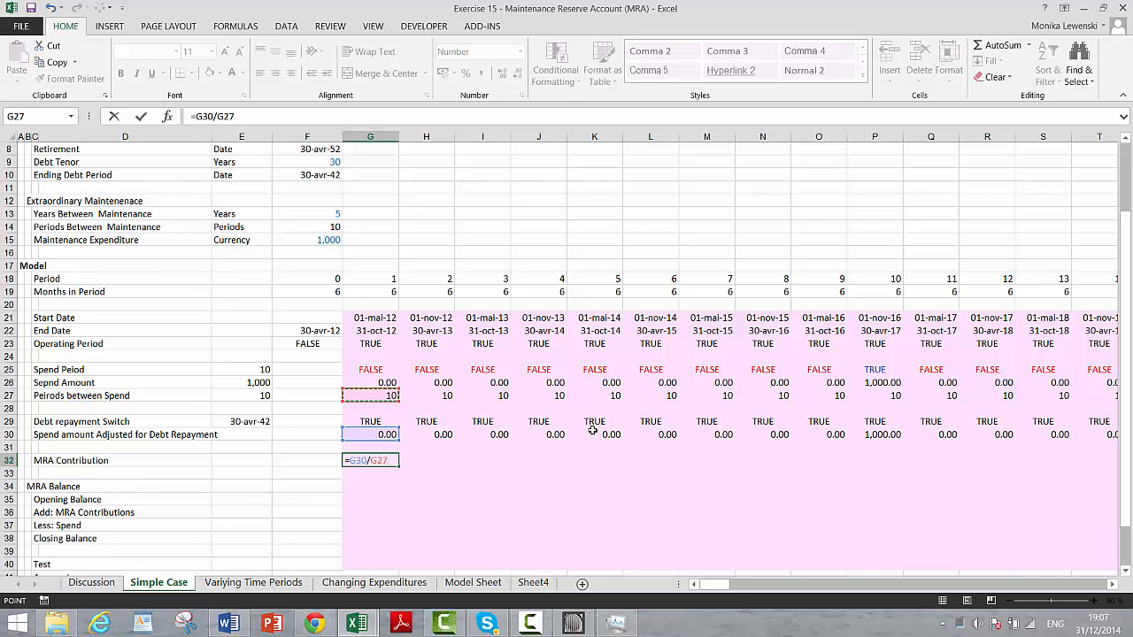
pyautogui.hotkey('ctrl', 'Return')
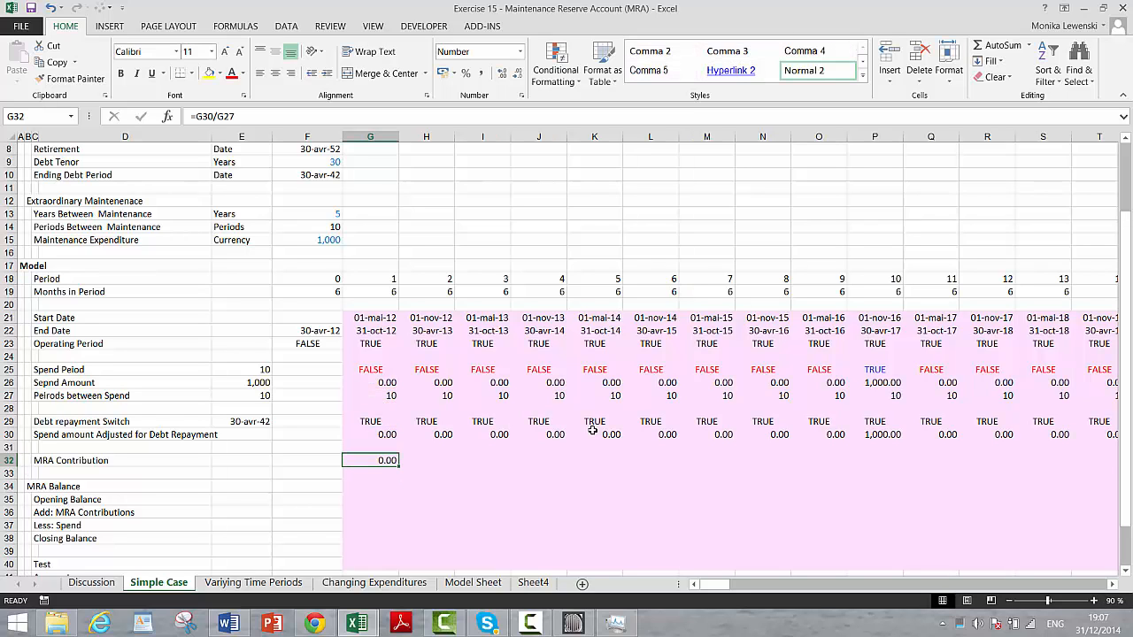
pyautogui.hotkey('ctrl', 'shift', 'Right')
pyautogui.hotkey('ctrl', 'r')
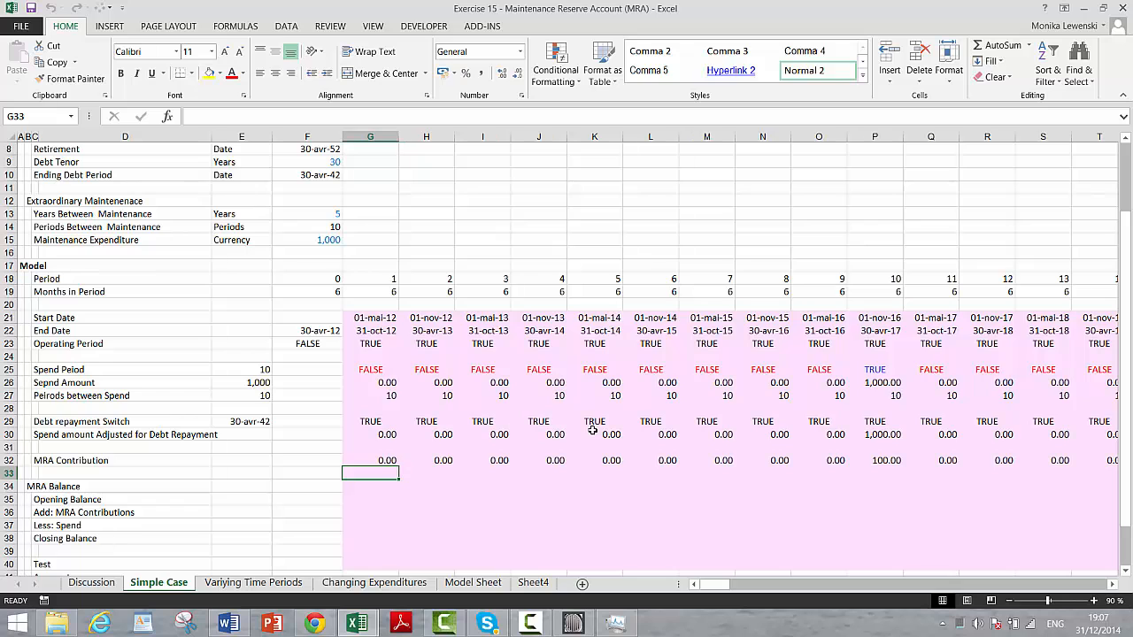
# Link the first-period Opening Balance in G35 to the prior period's closing balance with =F38
pyautogui.press('Down')
pyautogui.press('Down')
pyautogui.write('=')
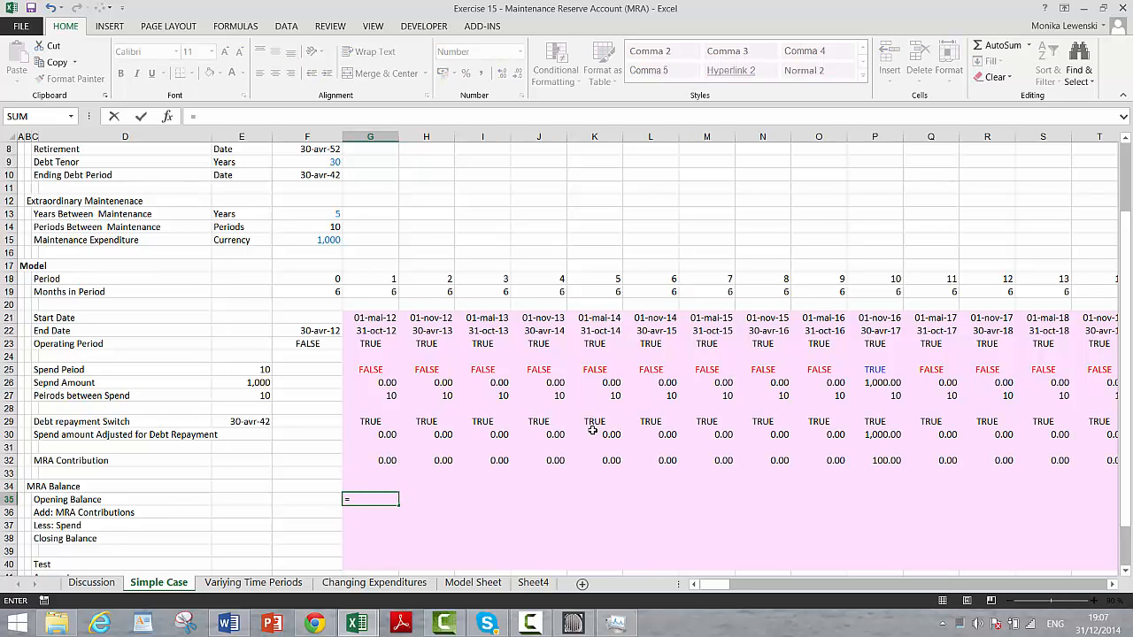
pyautogui.press('Left')
pyautogui.press('Left')
pyautogui.press('Left')
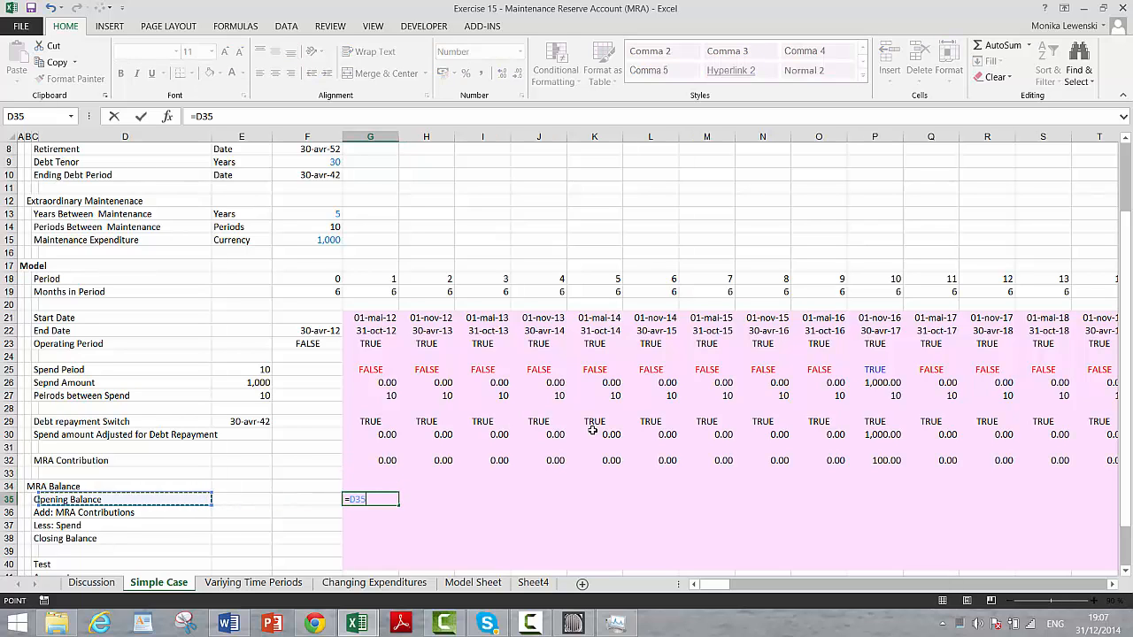
pyautogui.press('Down')
pyautogui.press('Down')
pyautogui.press('Down')
pyautogui.press('Right')
pyautogui.press('Right')
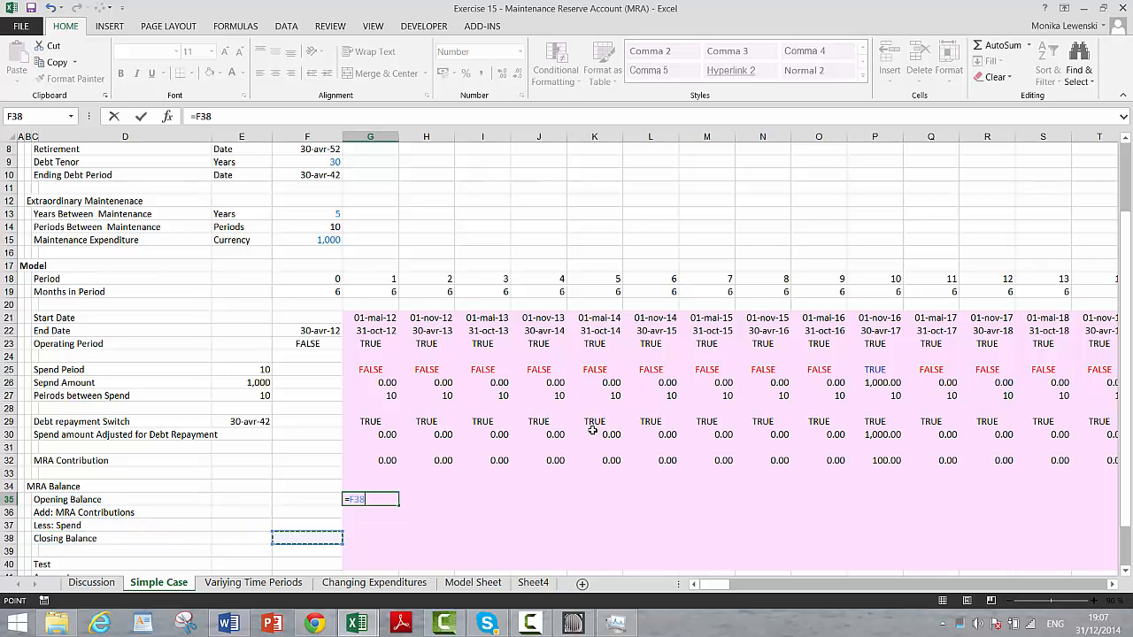
pyautogui.press('Return')
# Link the first-period MRA Contributions addition in G36 to the contribution row with =G32
pyautogui.write('=')
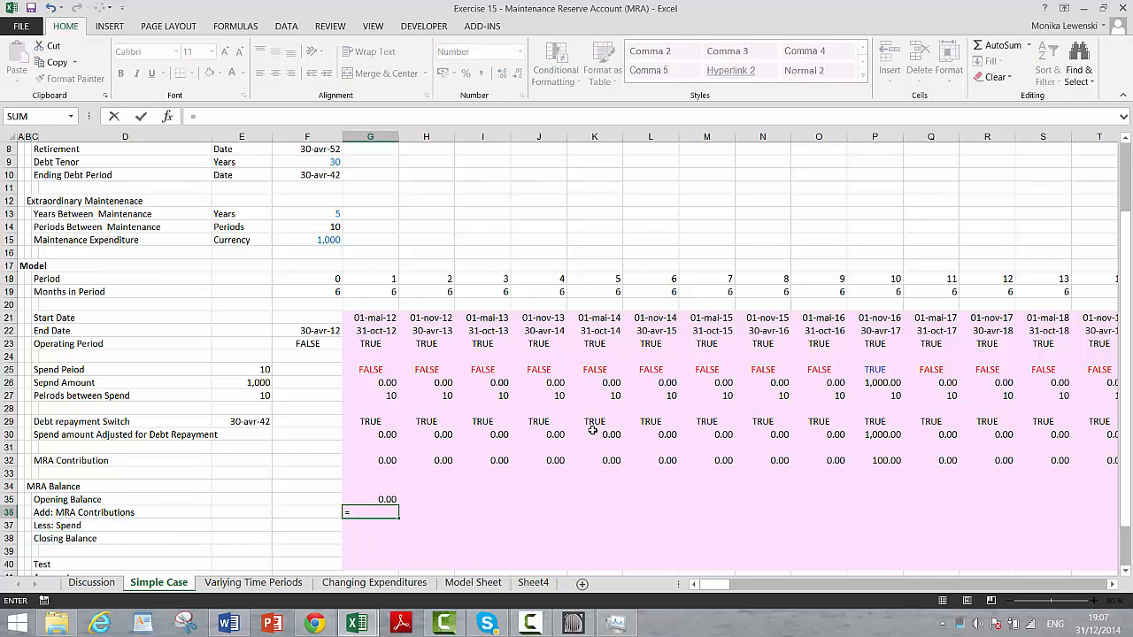
pyautogui.press('Up')
pyautogui.press('Up')
pyautogui.press('Up')
pyautogui.press('Up')
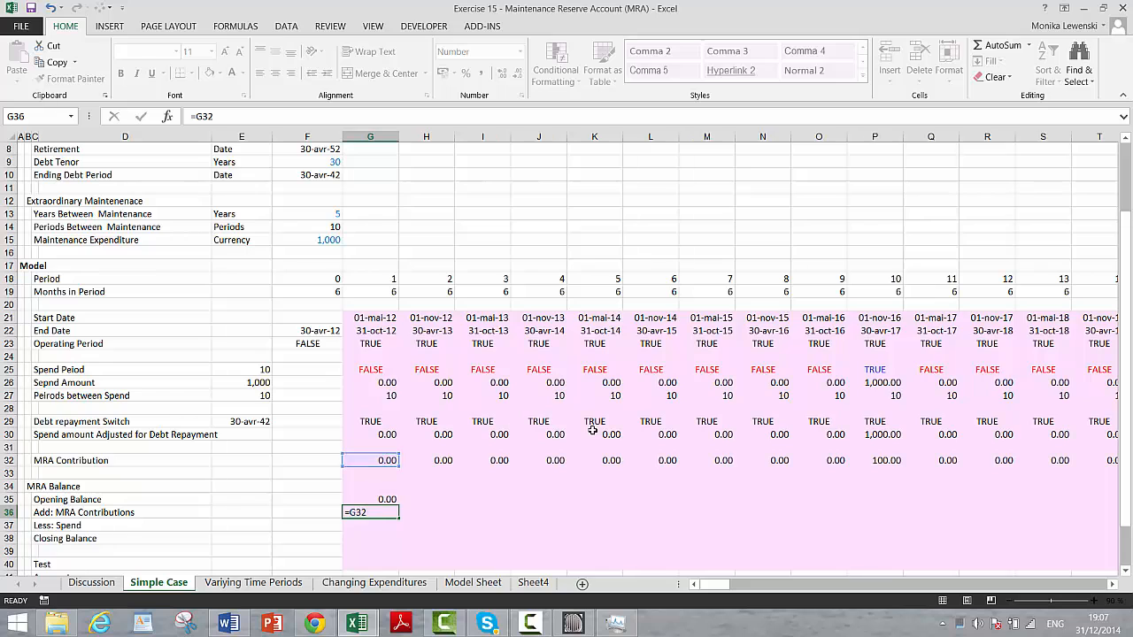
pyautogui.press('Return')
# Link the first-period Less: Spend line in G37 to the debt-adjusted spend amount with =G30
pyautogui.write('=')
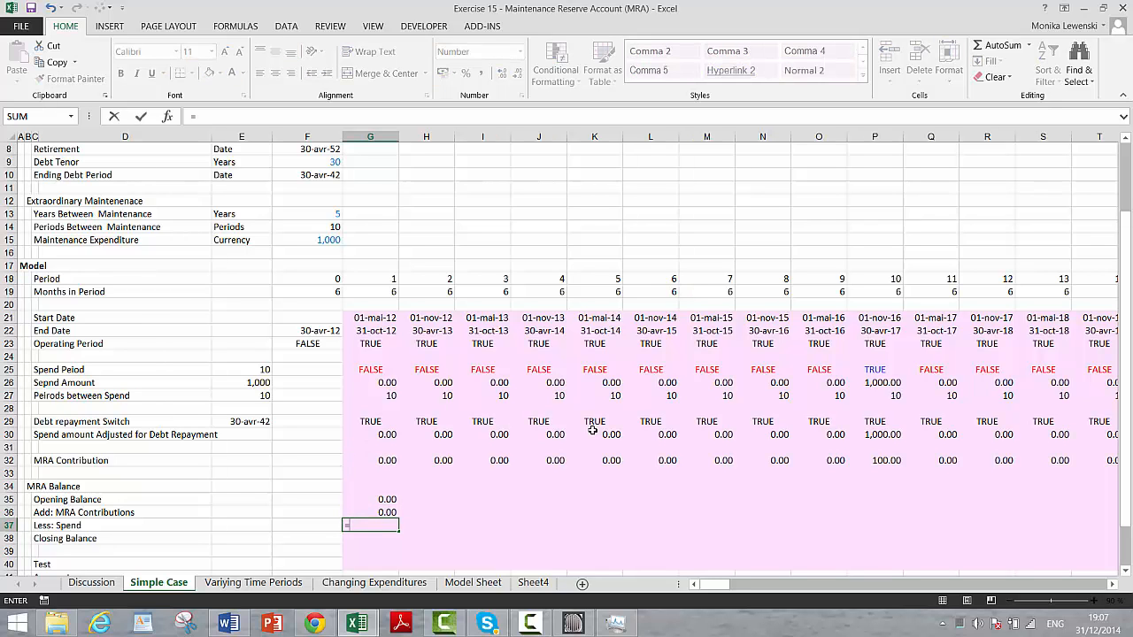
pyautogui.press('Up')
pyautogui.press('Up')
pyautogui.press('Up')
pyautogui.press('Up')
pyautogui.press('Up')
pyautogui.press('Up')
pyautogui.press('Up')
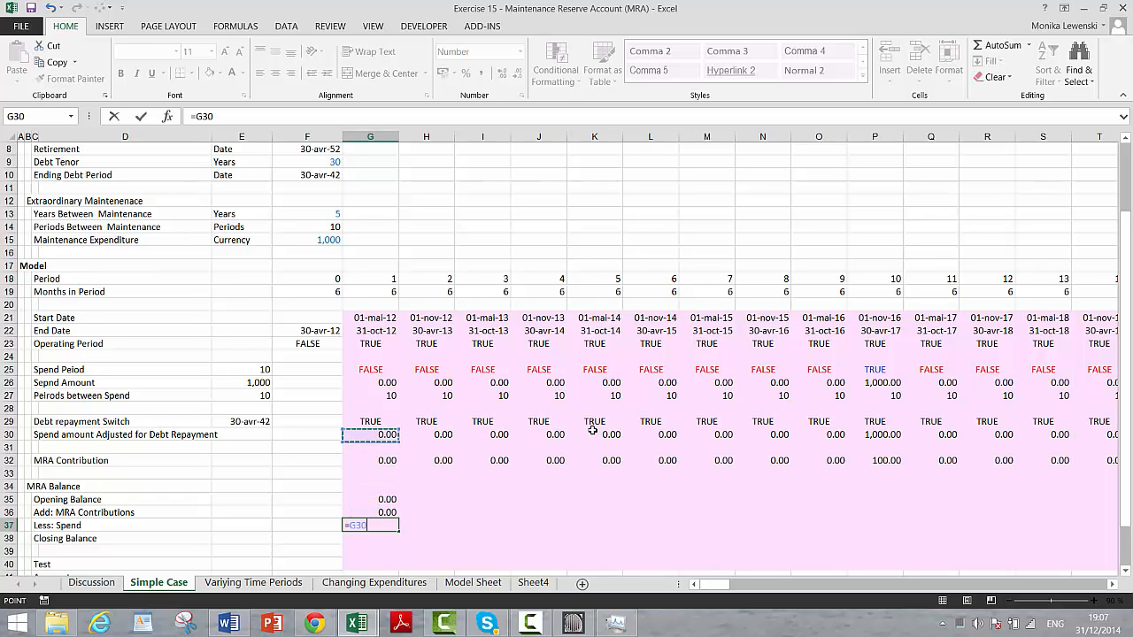
pyautogui.press('Up')
pyautogui.press('Up')
pyautogui.press('Up')
pyautogui.press('Up')
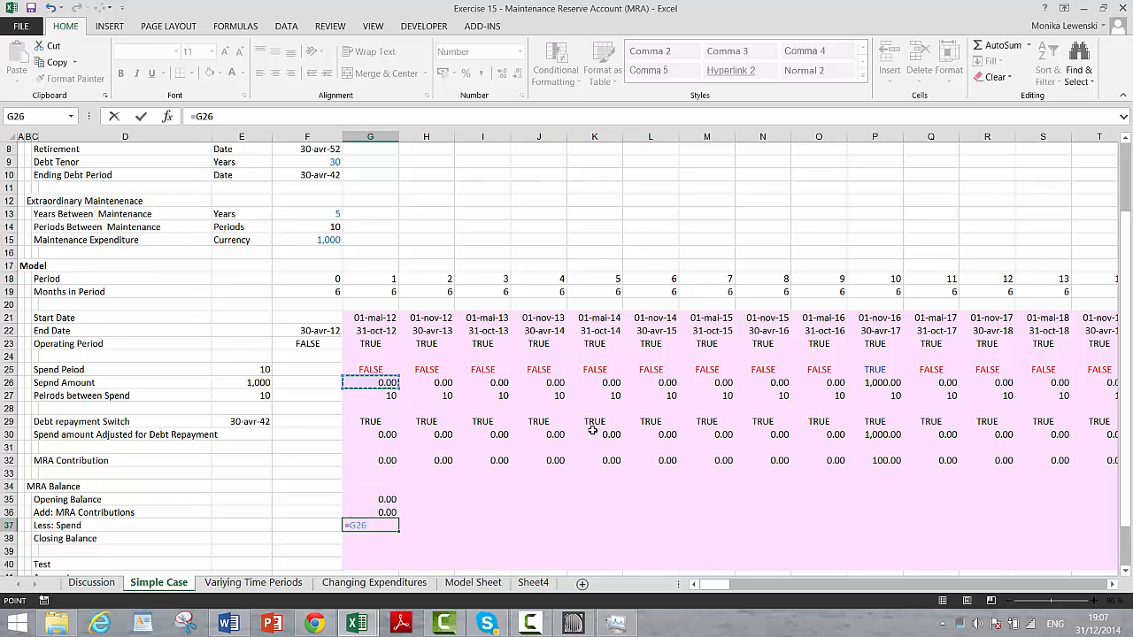
pyautogui.press('Down')
pyautogui.press('Down')
pyautogui.press('Down')
pyautogui.press('Down')
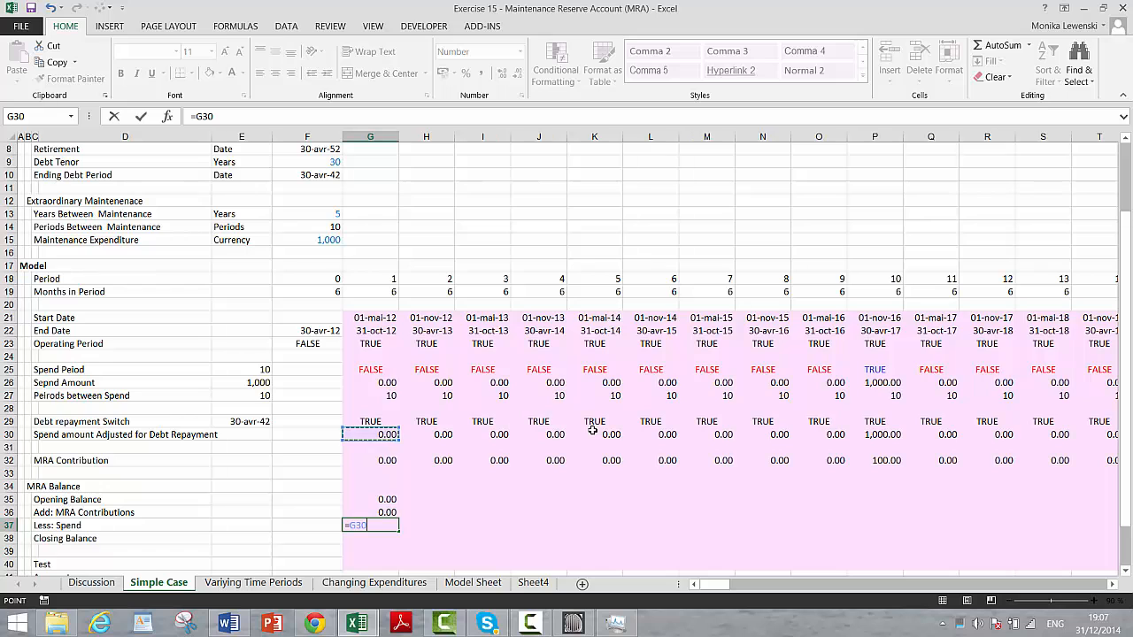
pyautogui.press('Return')
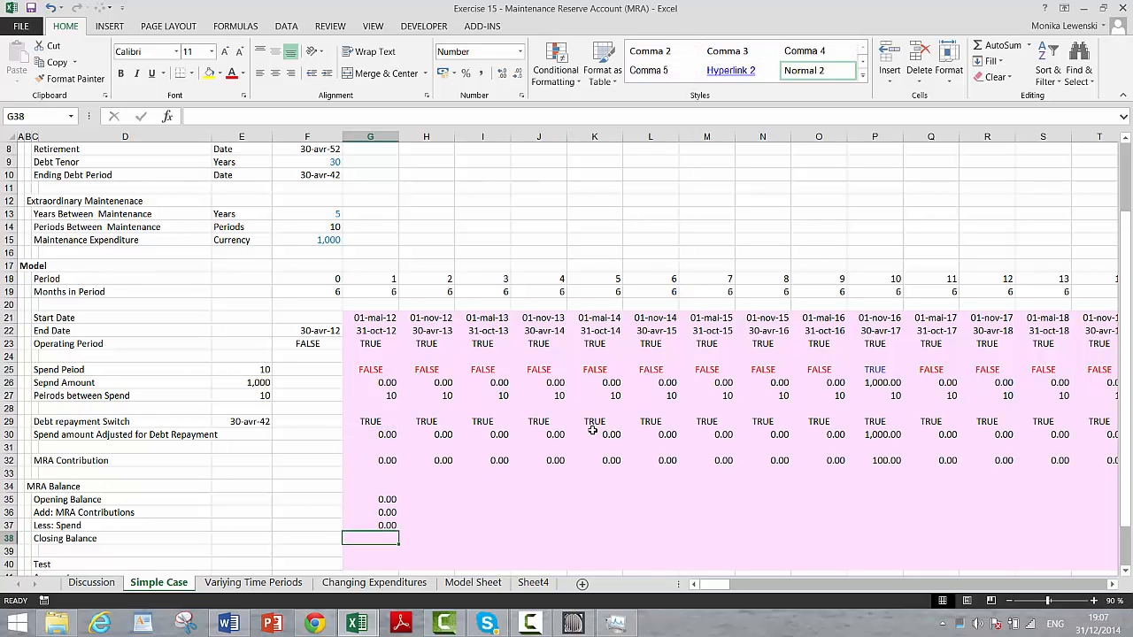
# Calculate the first-period Closing Balance in G38 as =G35+G36-G37
pyautogui.write('=')
pyautogui.press('Up')
pyautogui.press('Up')
pyautogui.press('Up')
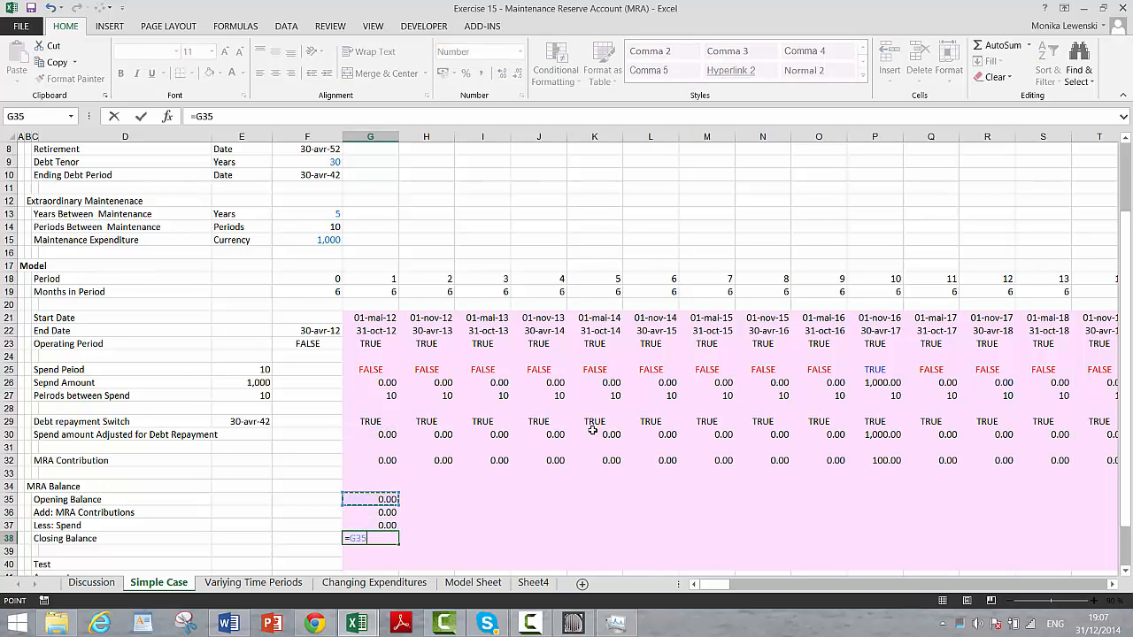
pyautogui.write('+')
pyautogui.press('Up')
pyautogui.press('Up')
pyautogui.write('-')
pyautogui.press('Up')
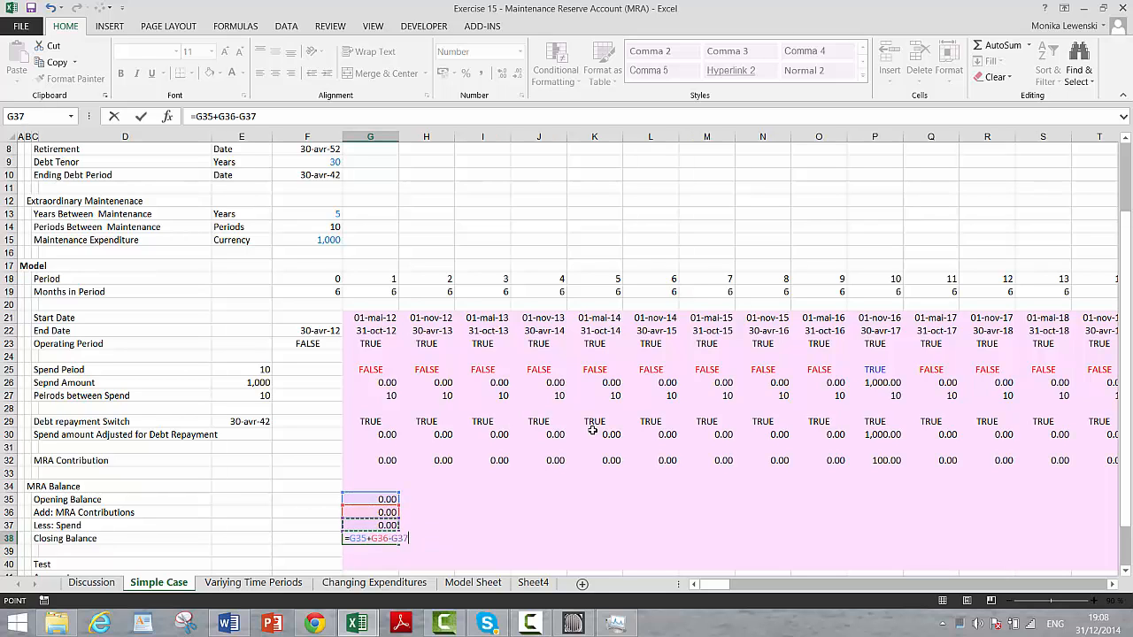
pyautogui.press('Return')
# Copy the MRA Balance formulas in G35:G38 across the whole timeline
pyautogui.press('Up')
pyautogui.press('Up')
pyautogui.press('Up')
pyautogui.press('Up')
pyautogui.hotkey('shift', 'Down')
pyautogui.hotkey('shift', 'Down')
pyautogui.hotkey('shift', 'Down')
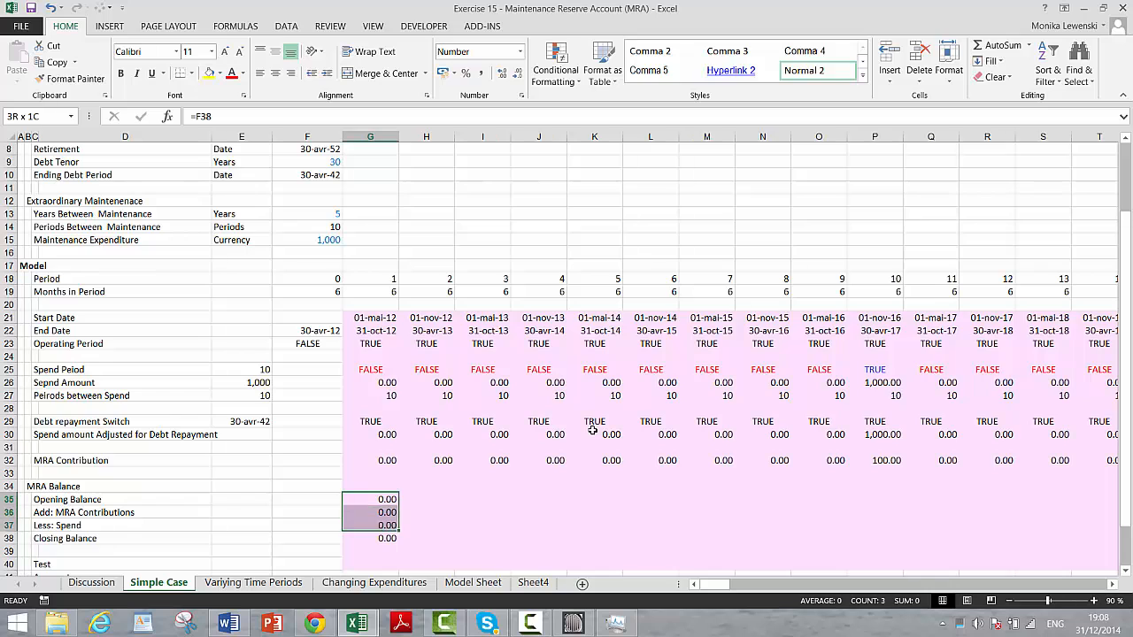
pyautogui.hotkey('ctrl', 'shift', 'r')
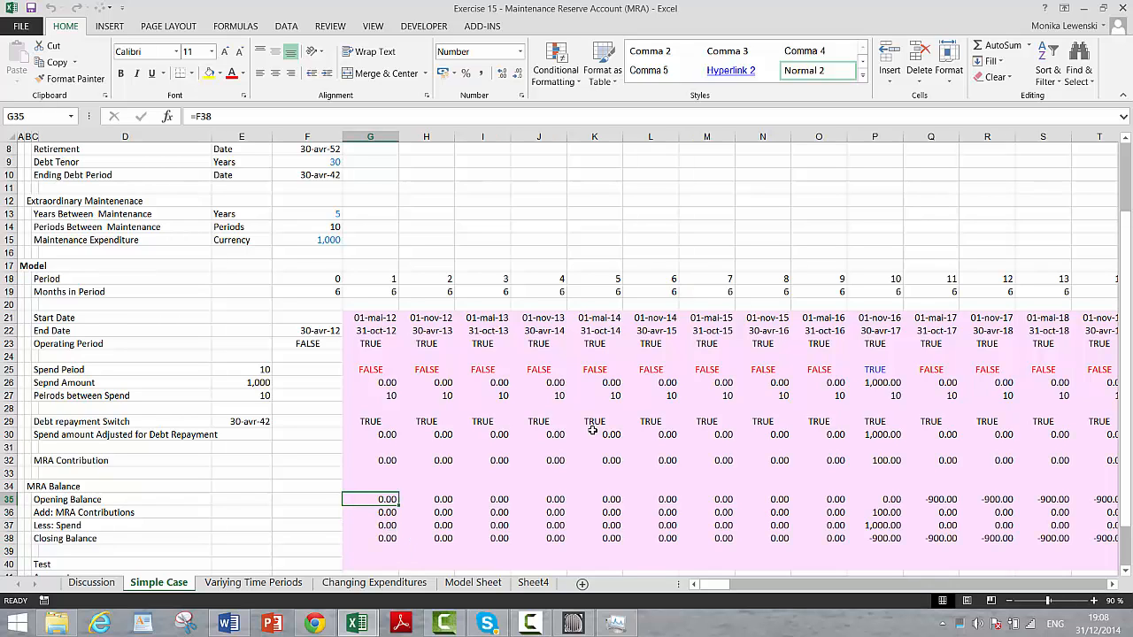
# Examine the MRA Balance rows and trace the spend and contribution lines back to the MRA Contribution row
pyautogui.press('Right')
pyautogui.press('Right')
pyautogui.press('Left')
pyautogui.press('Left')
pyautogui.press('Down')
pyautogui.press('Down')
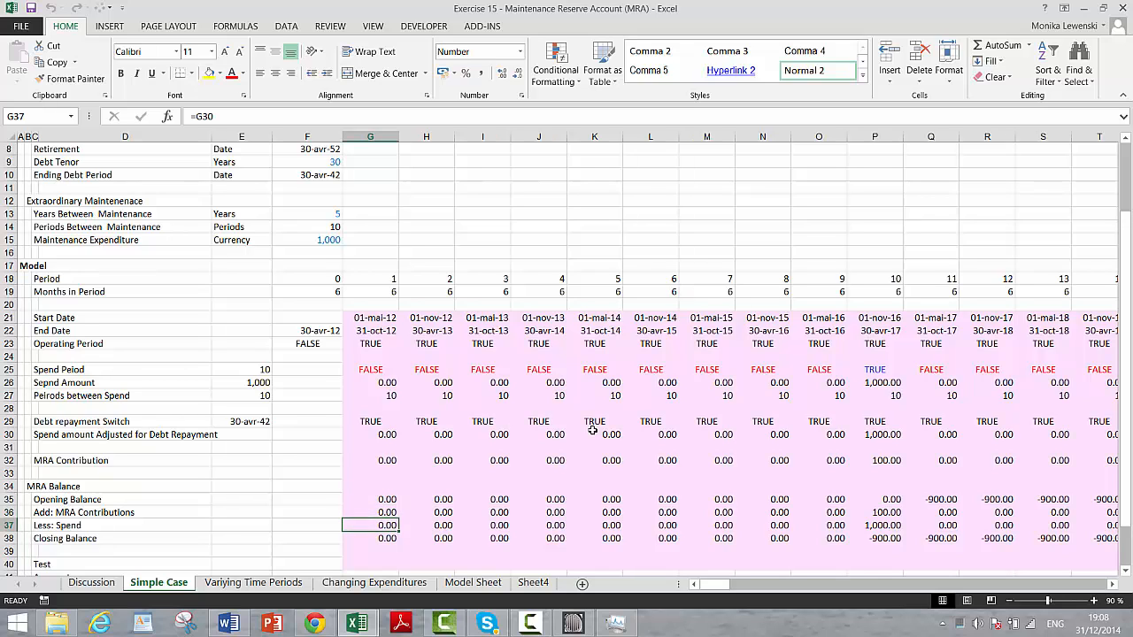
pyautogui.press('Up')
pyautogui.press('Up')
pyautogui.press('Up')
pyautogui.press('Up')
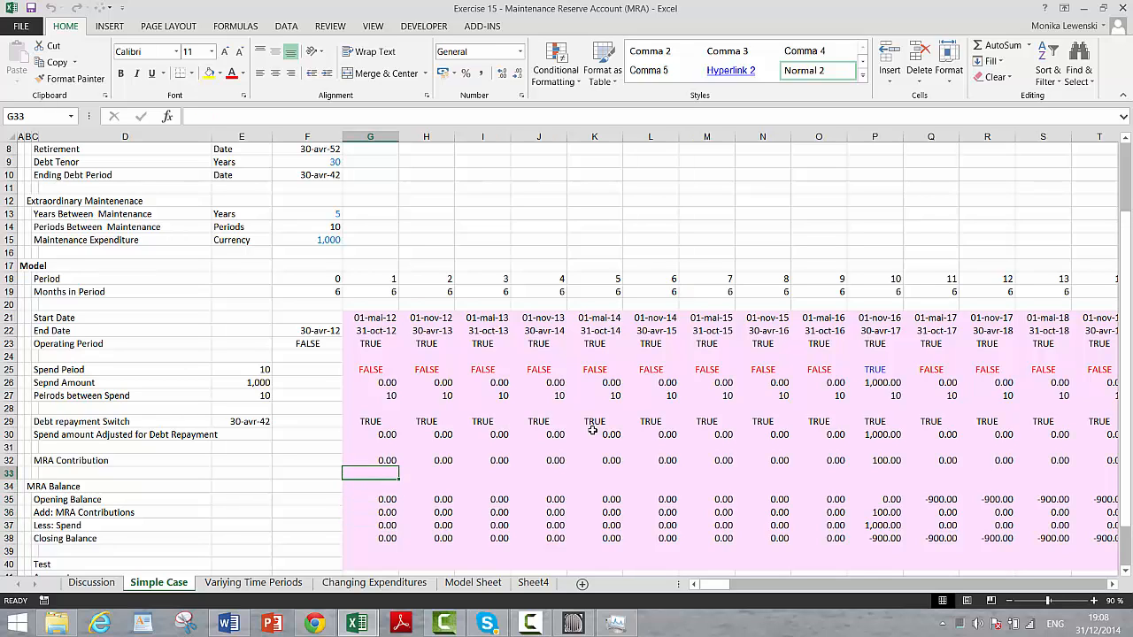
pyautogui.press('Up')
pyautogui.press('Left')
pyautogui.press('Left')
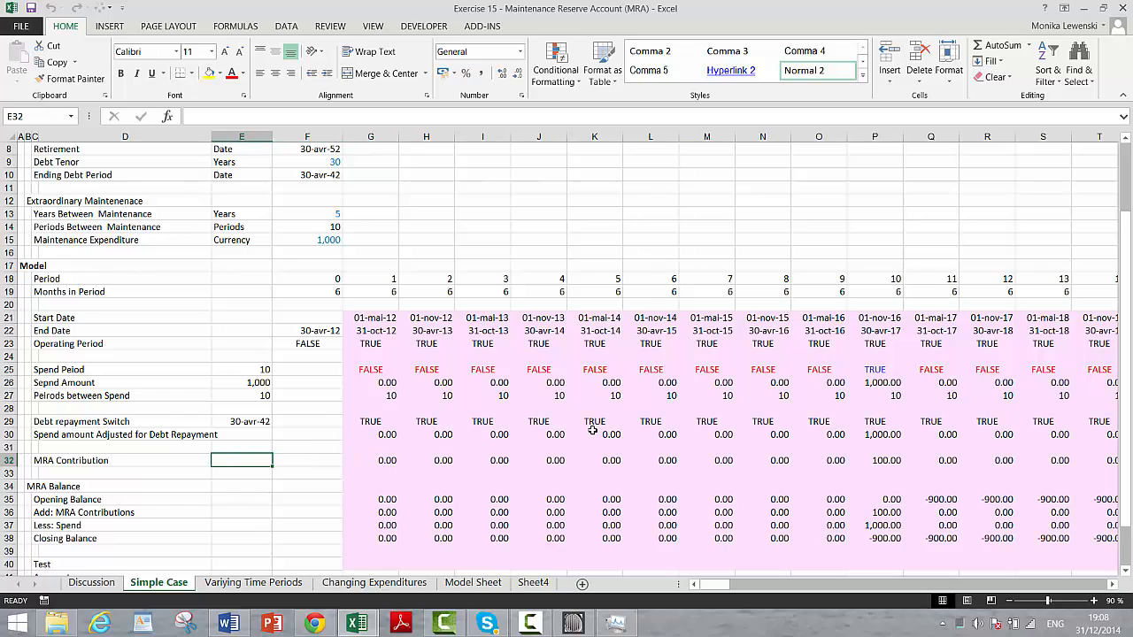
pyautogui.press('Right')
pyautogui.press('Right')
pyautogui.press('Left')
pyautogui.press('Left')
pyautogui.click(530, 623)
pyautogui.click(875, 397)
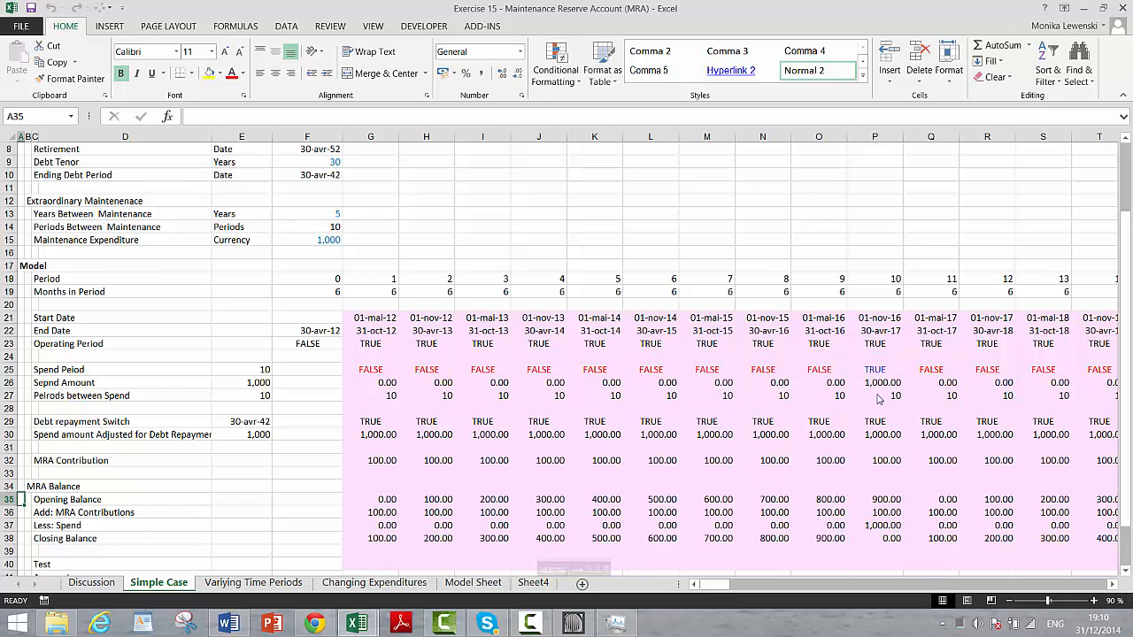
# Examine the debt-adjusted spend amount row across the timeline to the end of the debt period
pyautogui.click(383, 457)
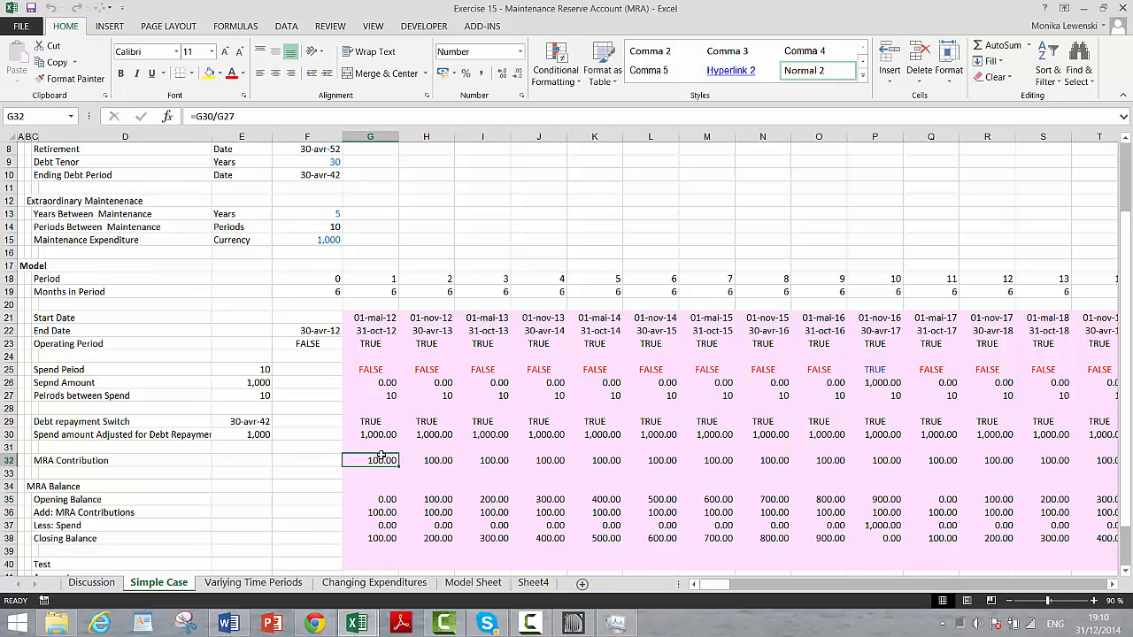
pyautogui.press('Up')
pyautogui.press('Up')
pyautogui.press('Right')
pyautogui.press('Right')
pyautogui.press('Right')
pyautogui.press('Right')
pyautogui.press('Right')
pyautogui.press('Right')
pyautogui.press('Right')
pyautogui.press('Right')
pyautogui.press('Right')
pyautogui.press('Right')
pyautogui.press('Right')
pyautogui.press('Right')
pyautogui.press('Right')
pyautogui.press('Right')
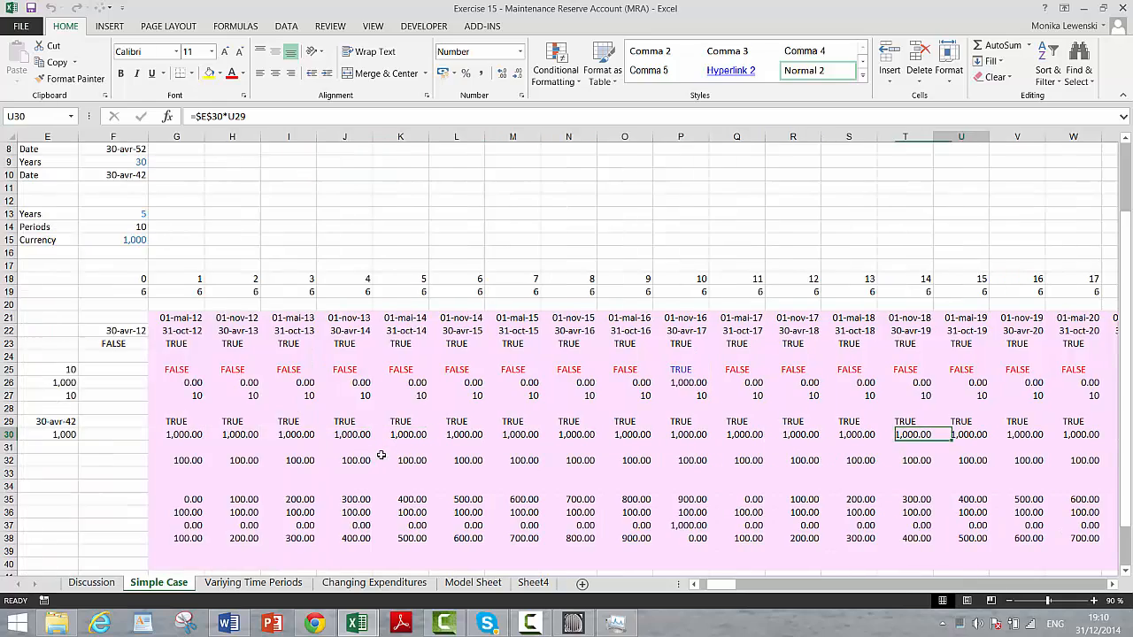
pyautogui.press('Right')
pyautogui.press('Right')
pyautogui.press('Right')
pyautogui.press('Right')
pyautogui.press('Right')
pyautogui.press('Right')
pyautogui.press('Right')
pyautogui.press('Right')
pyautogui.press('Right')
pyautogui.press('Right')
pyautogui.press('Right')
pyautogui.press('Right')
pyautogui.press('Right')
pyautogui.press('Right')
pyautogui.press('Right')
pyautogui.press('Right')
pyautogui.press('Right')
pyautogui.press('Right')
pyautogui.press('Right')
pyautogui.press('Right')
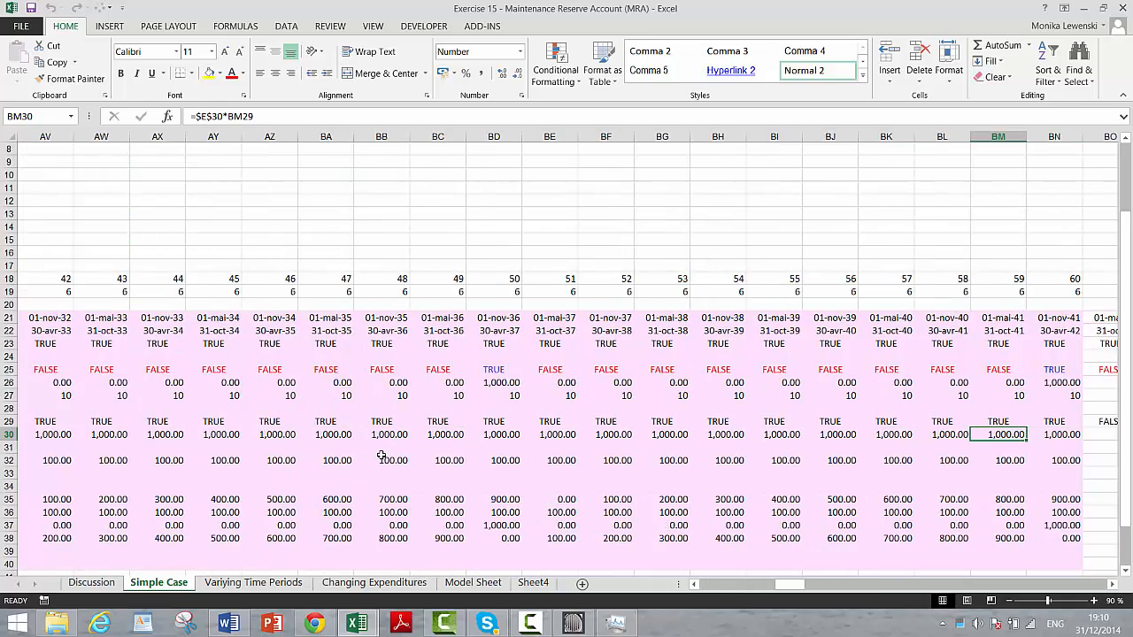
pyautogui.press('Left')
pyautogui.press('Left')
pyautogui.press('Left')
pyautogui.press('Left')
pyautogui.press('Left')
pyautogui.press('Left')
pyautogui.press('Left')
pyautogui.press('Left')
pyautogui.press('Left')
pyautogui.press('Left')
pyautogui.press('Left')
pyautogui.press('Left')
pyautogui.press('Left')
pyautogui.press('Left')
pyautogui.press('Left')
pyautogui.press('Left')
pyautogui.press('Left')
pyautogui.press('Left')
pyautogui.press('Left')
pyautogui.press('Left')
pyautogui.press('Down')
pyautogui.press('Down')
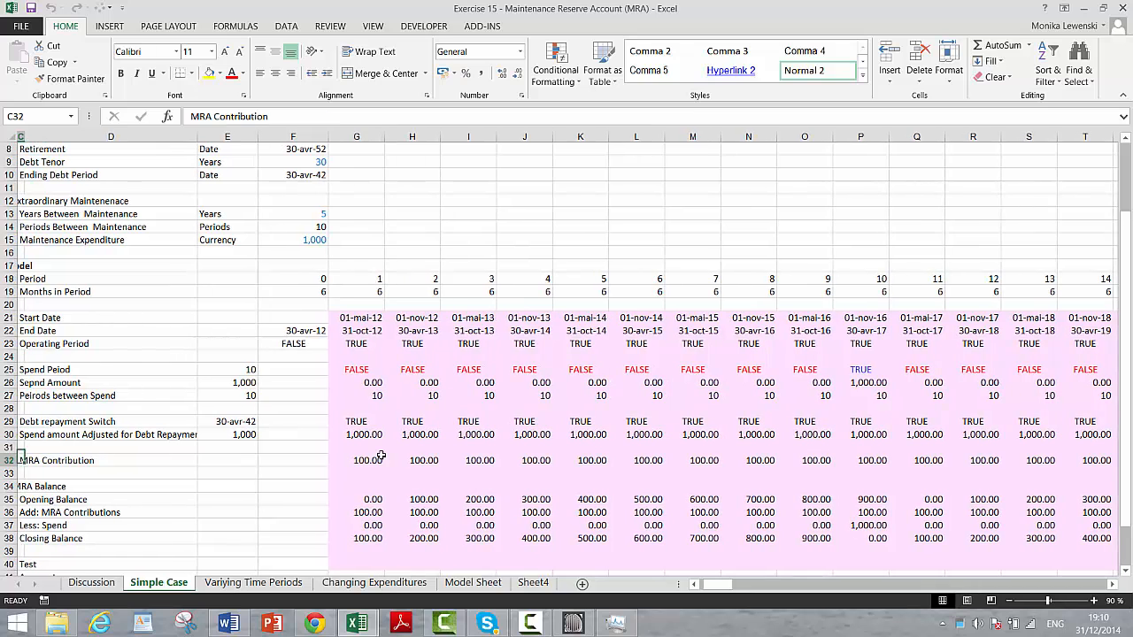
# Re-enter the first-period MRA Contribution formula in G32 as =G30/G27
pyautogui.press('Right')
pyautogui.press('Right')
pyautogui.press('Right')
pyautogui.press('Right')
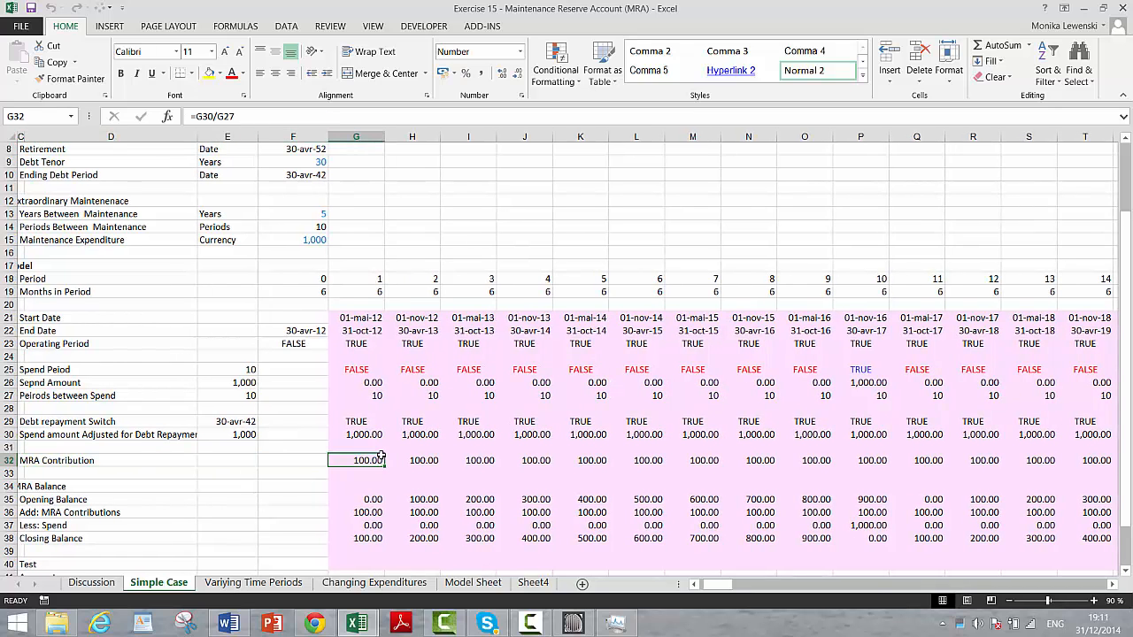
pyautogui.write('=')
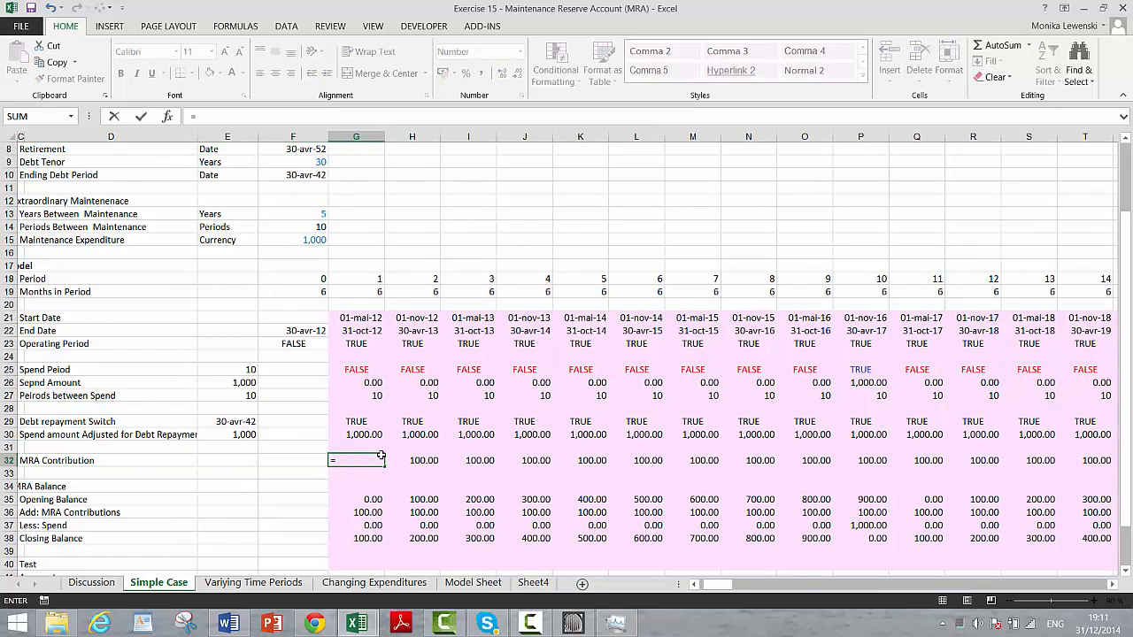
pyautogui.press('Up')
pyautogui.press('Up')
pyautogui.write('/')
pyautogui.press('Up')
pyautogui.press('Up')
pyautogui.press('Up')
pyautogui.press('Up')
pyautogui.press('Up')
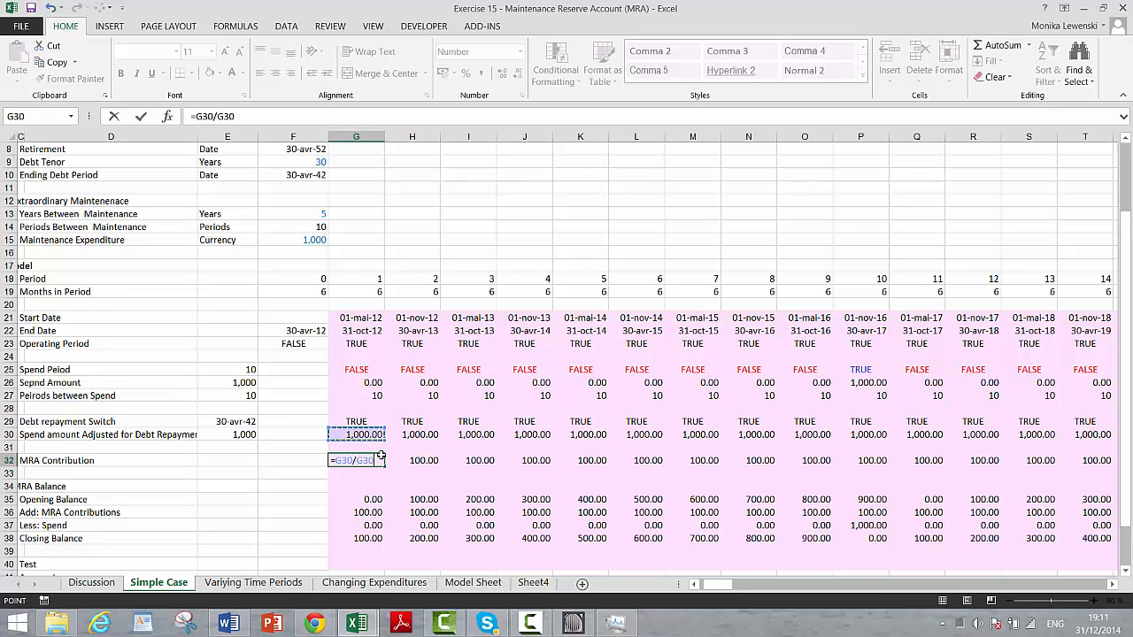
pyautogui.press('Return')
# Re-enter the first-period Add: MRA Contributions link in G36 as =G32
pyautogui.press('Down')
pyautogui.press('Down')
pyautogui.press('Down')
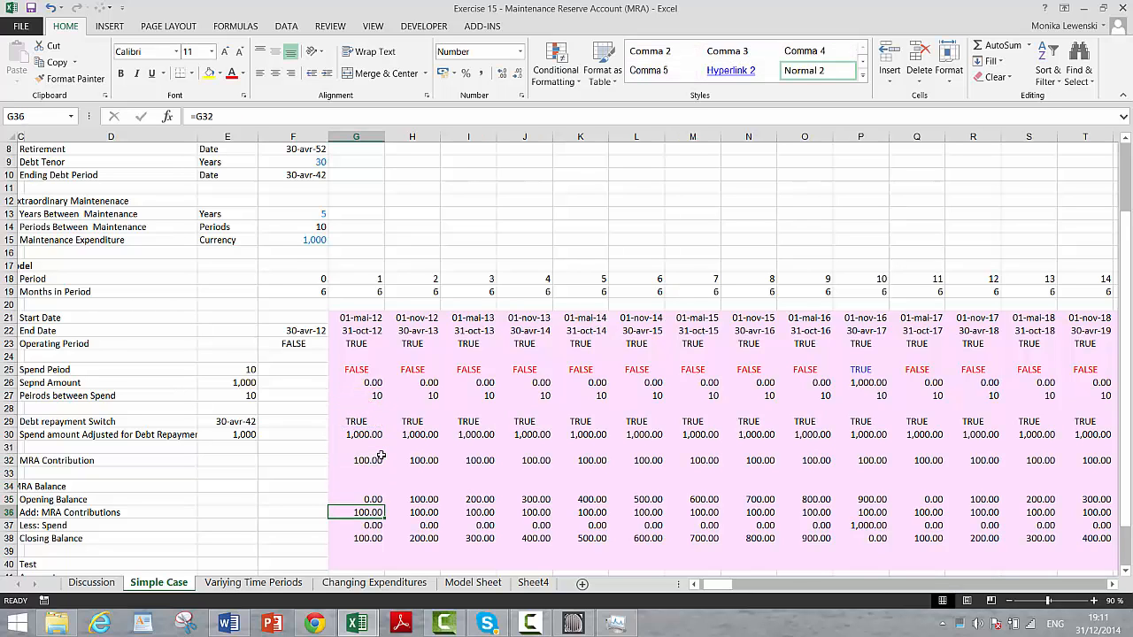
pyautogui.press('Up')
pyautogui.press('Left')
pyautogui.press('Left')
pyautogui.press('Left')
pyautogui.press('Left')
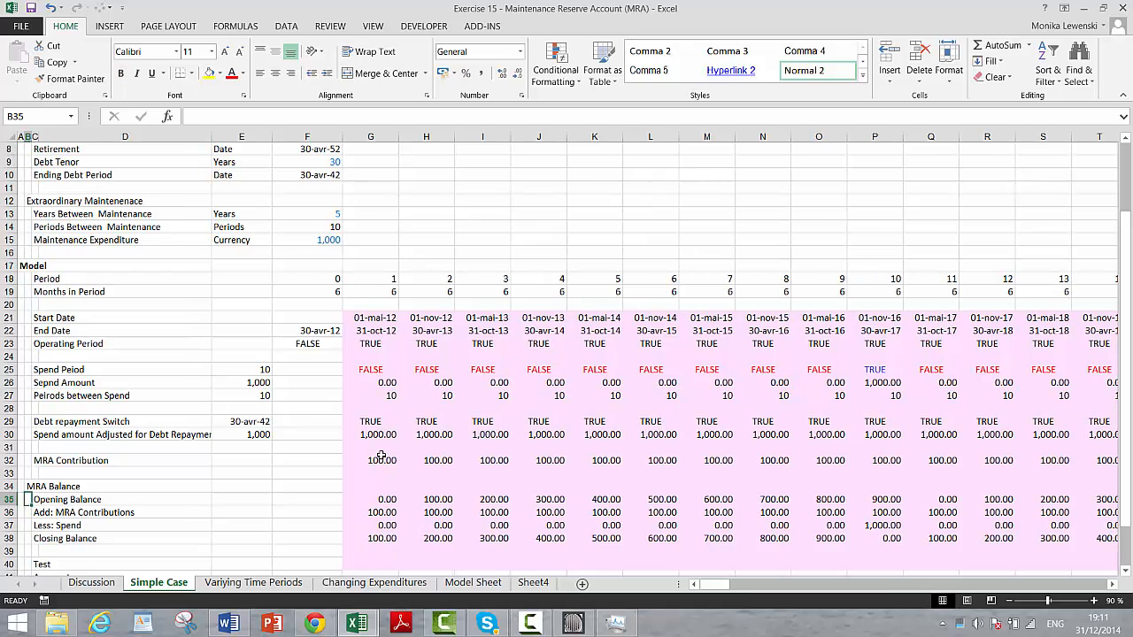
pyautogui.press('Right')
pyautogui.press('Right')
pyautogui.press('Right')
pyautogui.press('Right')
pyautogui.press('Down')
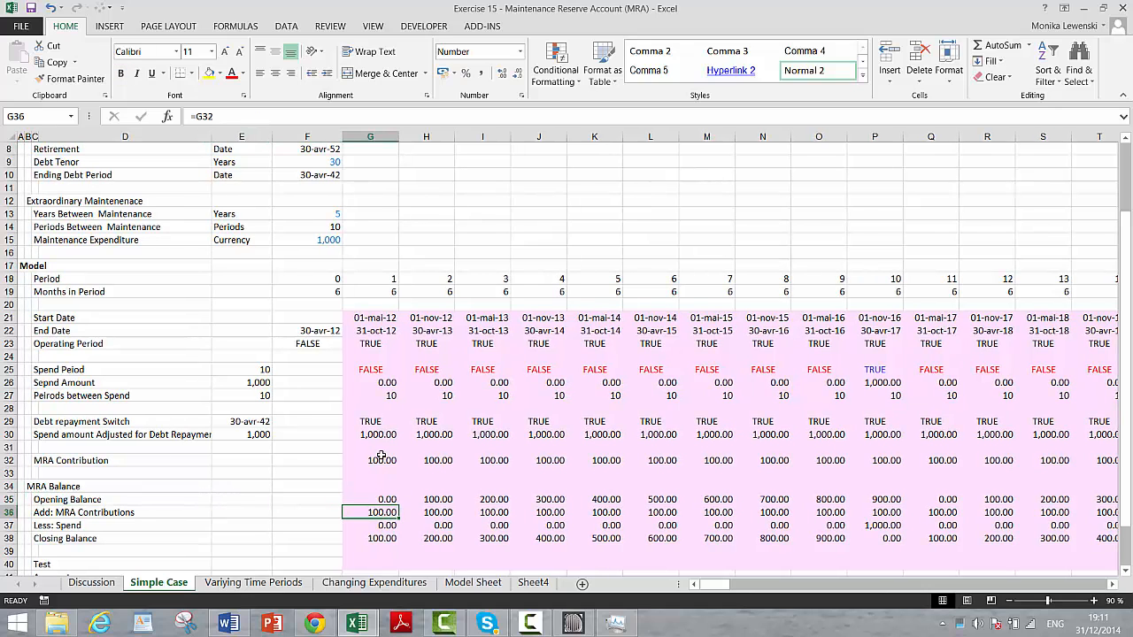
pyautogui.press('Up')
pyautogui.press('Up')
pyautogui.press('Up')
pyautogui.press('Up')
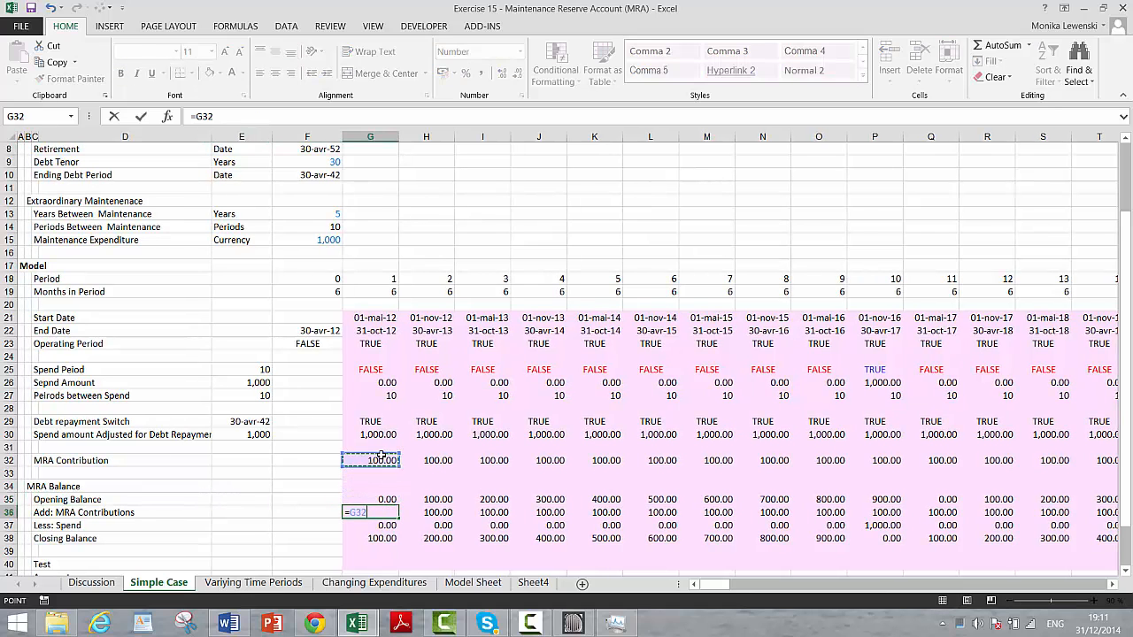
pyautogui.press('Down')
pyautogui.press('Down')
pyautogui.press('Down')
pyautogui.press('Down')
pyautogui.press('Down')
# Re-enter the first-period Less: Spend formula in G37 as the spend amount times the debt repayment switch, =G26*G29
pyautogui.write('=')
pyautogui.press('Up')
pyautogui.press('Up')
pyautogui.press('Up')
pyautogui.press('Up')
pyautogui.press('Up')
pyautogui.press('Up')
pyautogui.press('Up')
pyautogui.press('Up')
pyautogui.press('Up')
pyautogui.press('Up')
pyautogui.press('Up')
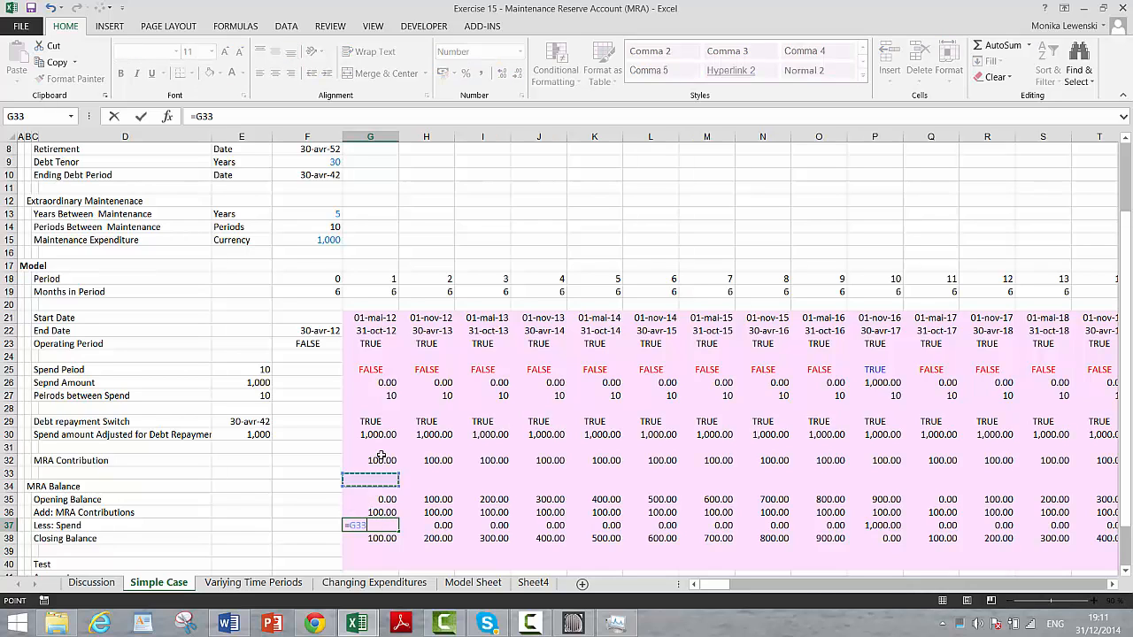
pyautogui.press('Down')
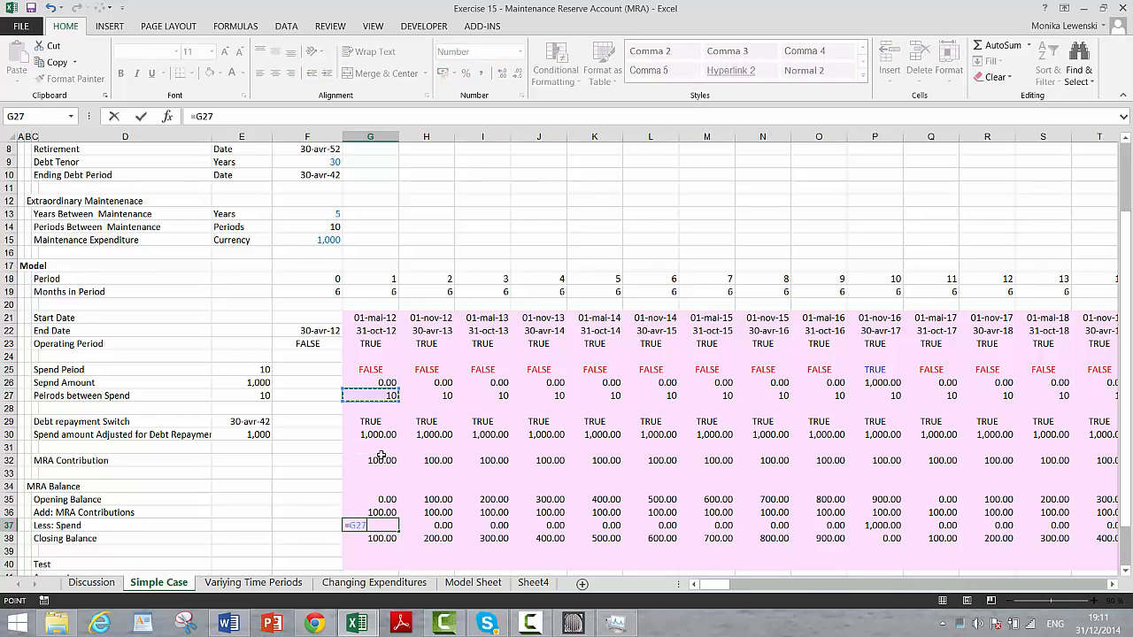
pyautogui.press('Up')
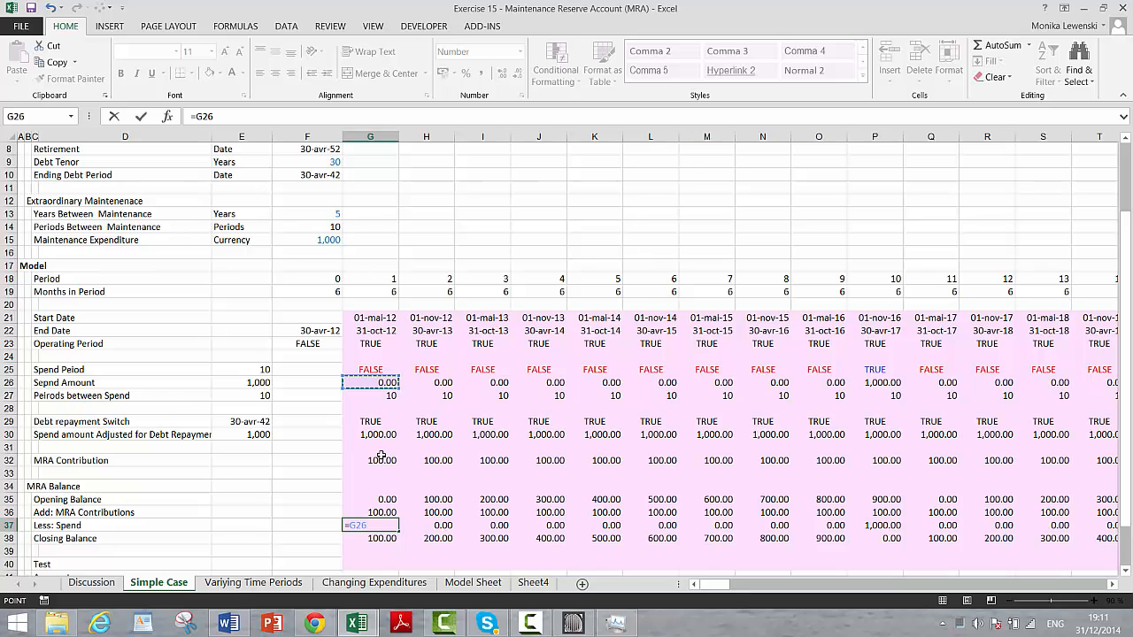
pyautogui.write('*')
pyautogui.click(370, 423)
pyautogui.press('Return')
pyautogui.press('Up')
pyautogui.press('Up')
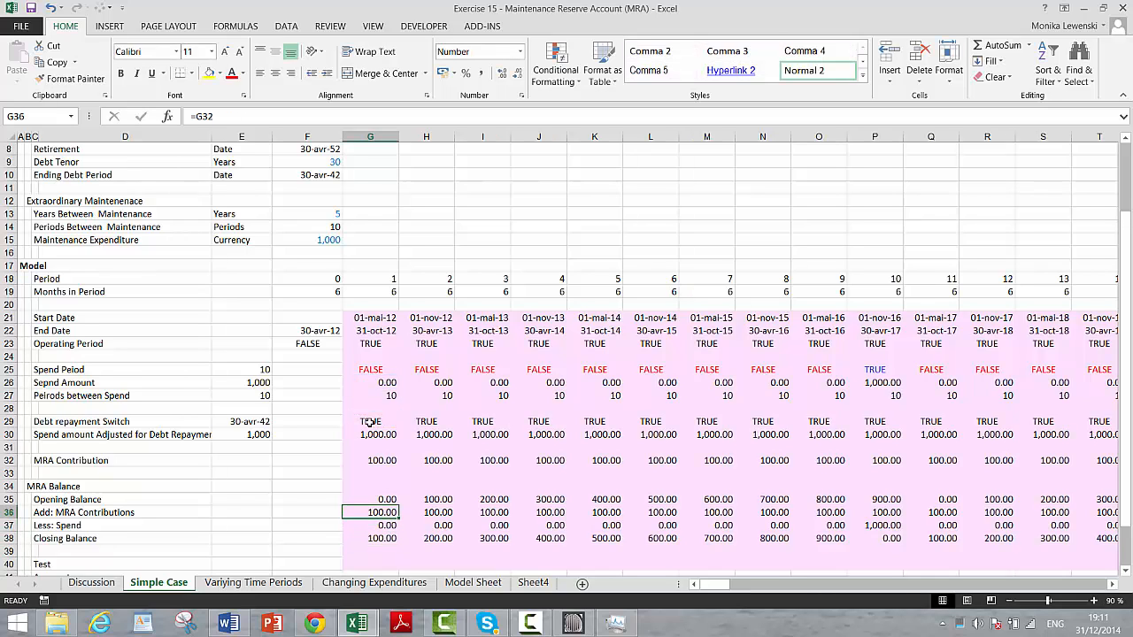
pyautogui.press('Up')
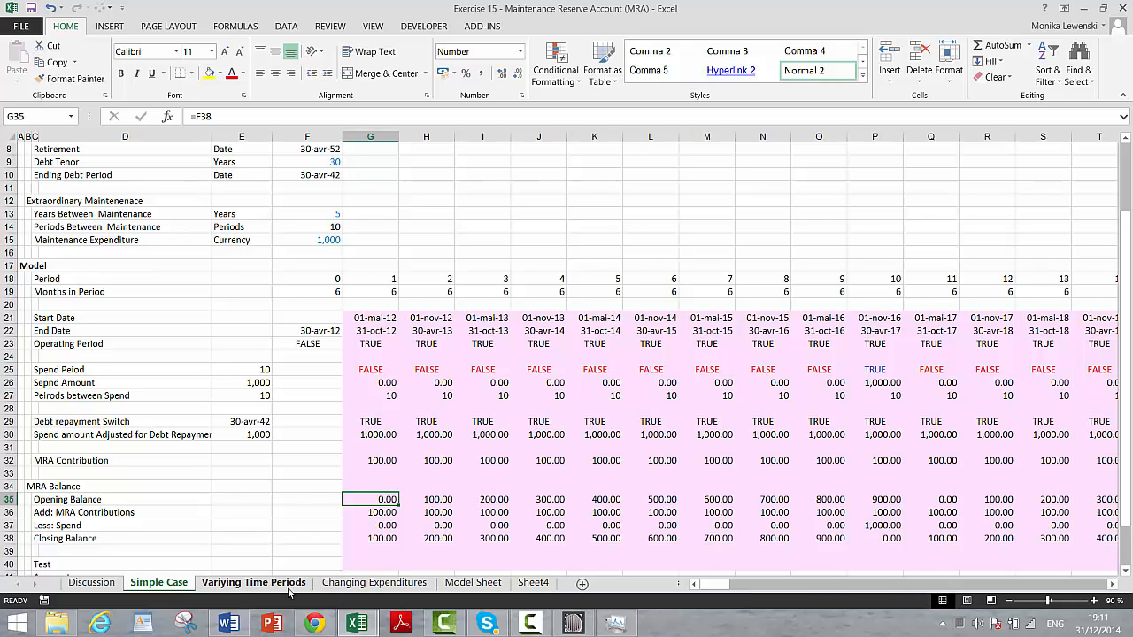
# Switch to the Variying Time Periods sheet and bring its General and Extraordinary Maintenance inputs into view
pyautogui.click(257, 584)
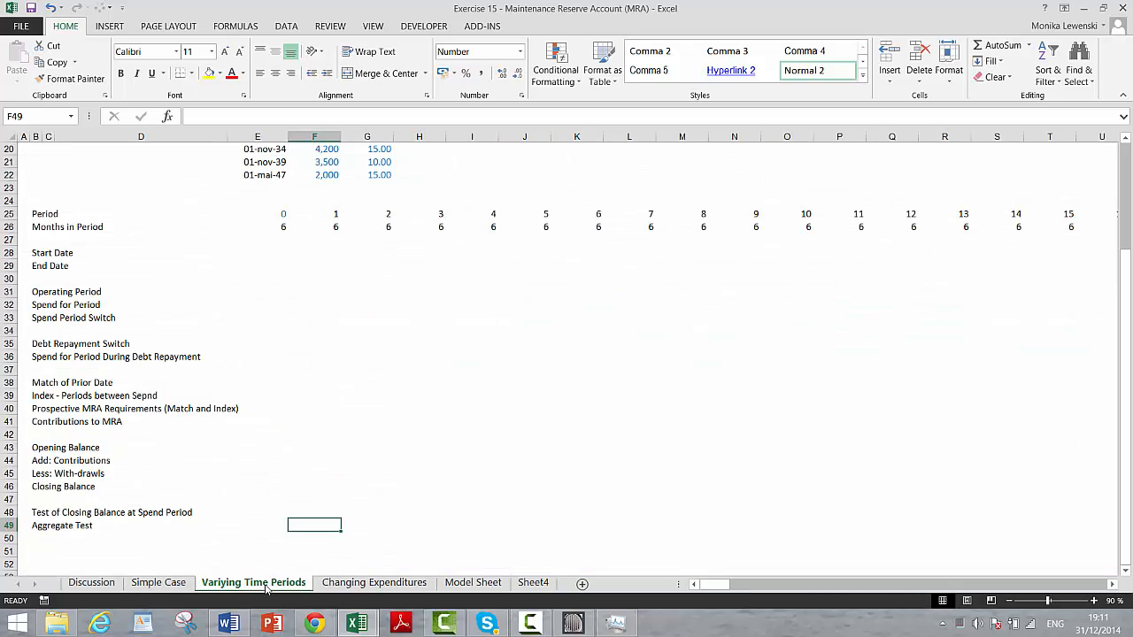
pyautogui.click(348, 227)
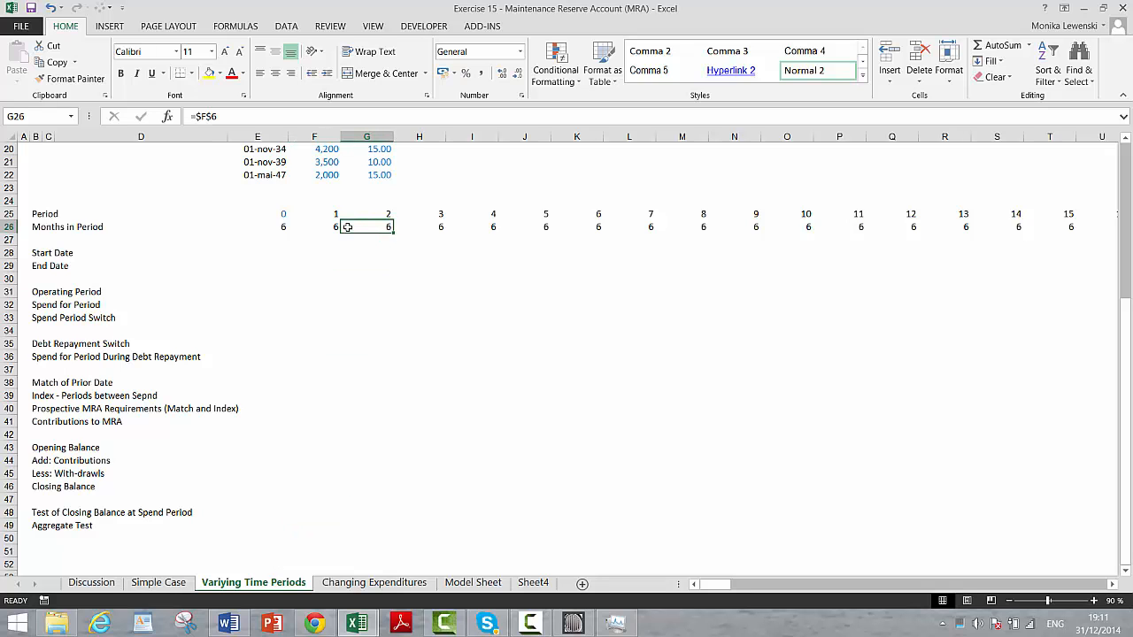
pyautogui.write('99')
pyautogui.press('Escape')
pyautogui.scroll(6, 348, 227)
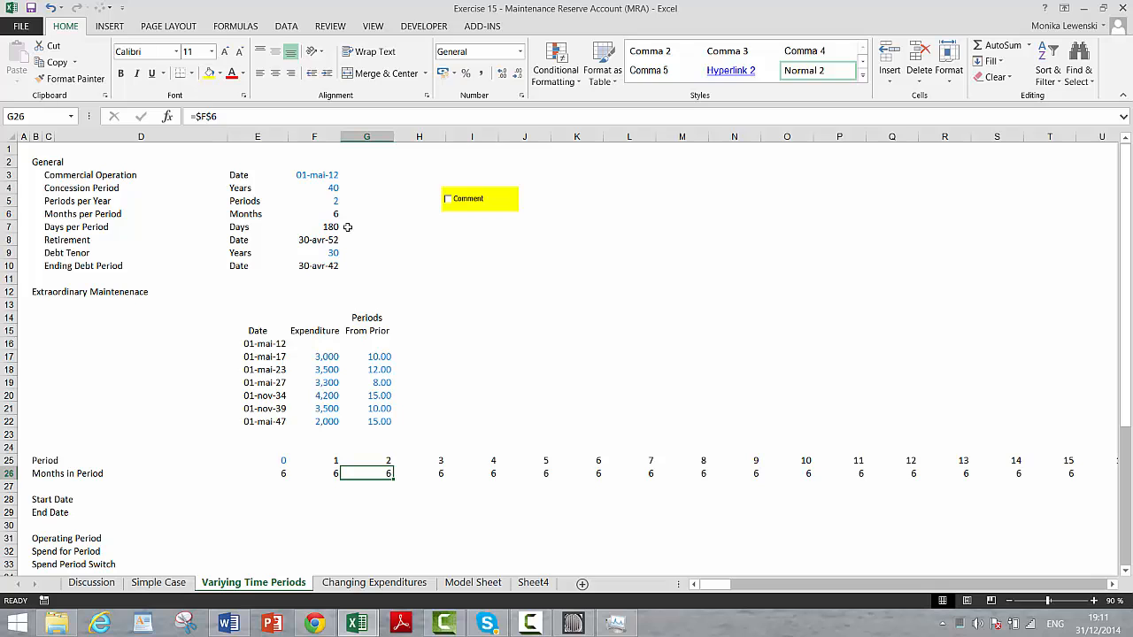
# Examine the Extraordinary Maintenance schedule's Date, Expenditure and Periods From Prior columns and how the dates are calculated
pyautogui.press('Up')
pyautogui.press('Up')
pyautogui.press('Up')
pyautogui.press('Up')
pyautogui.press('Up')
pyautogui.press('Up')
pyautogui.press('Up')
pyautogui.press('Up')
pyautogui.press('Up')
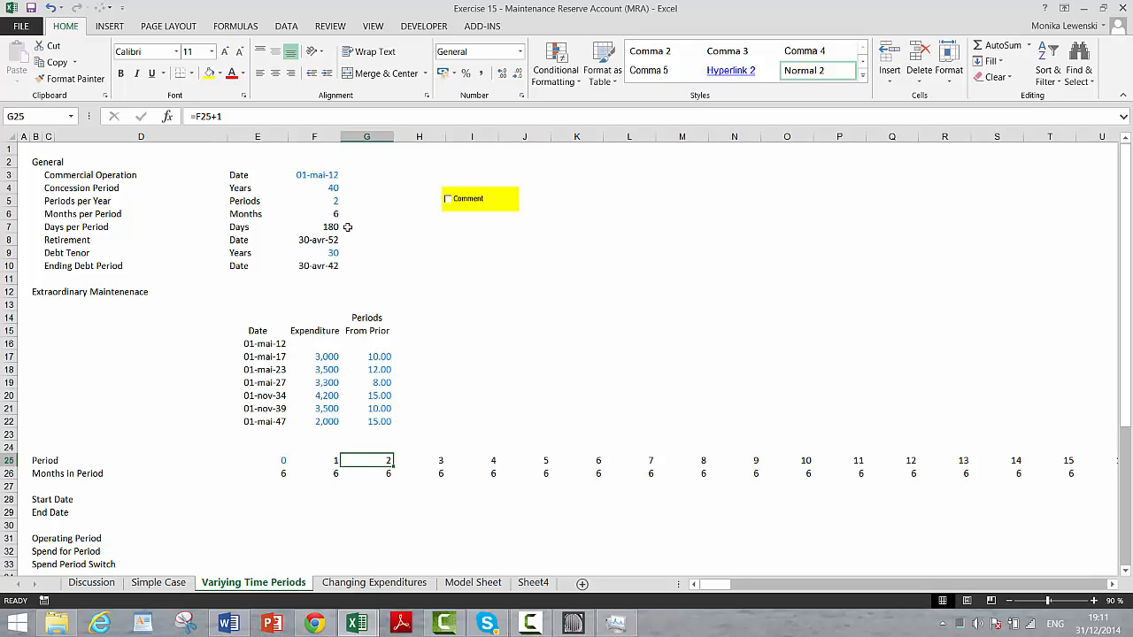
pyautogui.press('Left')
pyautogui.press('Left')
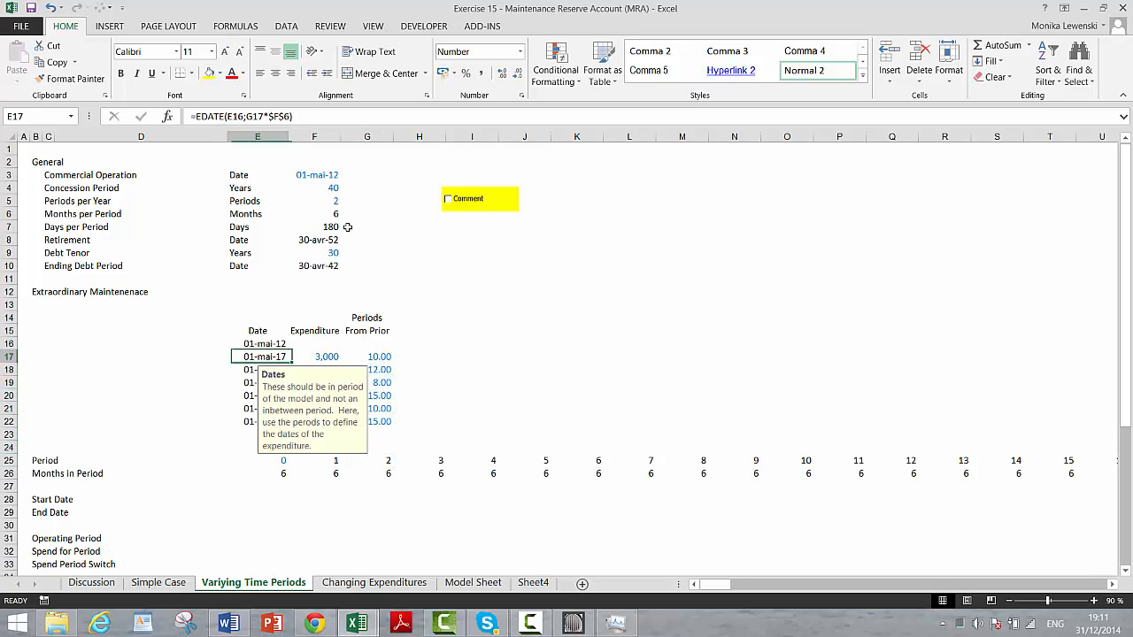
pyautogui.press('Right')
pyautogui.press('Right')
pyautogui.press('Left')
pyautogui.press('Left')
pyautogui.press('Right')
pyautogui.press('Right')
pyautogui.press('Left')
pyautogui.press('Left')
pyautogui.press('Down')
pyautogui.press('Right')
pyautogui.press('Right')
pyautogui.press('Right')
pyautogui.press('Up')
pyautogui.press('Left')
pyautogui.press('Left')
pyautogui.press('Left')
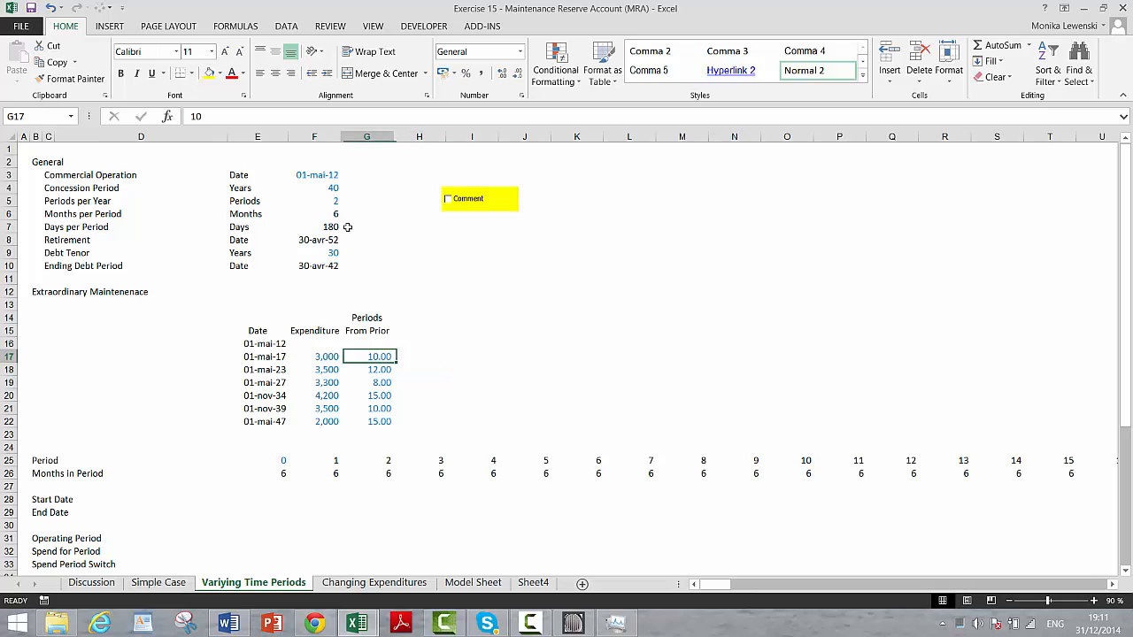
pyautogui.press('Right')
pyautogui.press('Right')
pyautogui.press('Up')
pyautogui.press('Up')
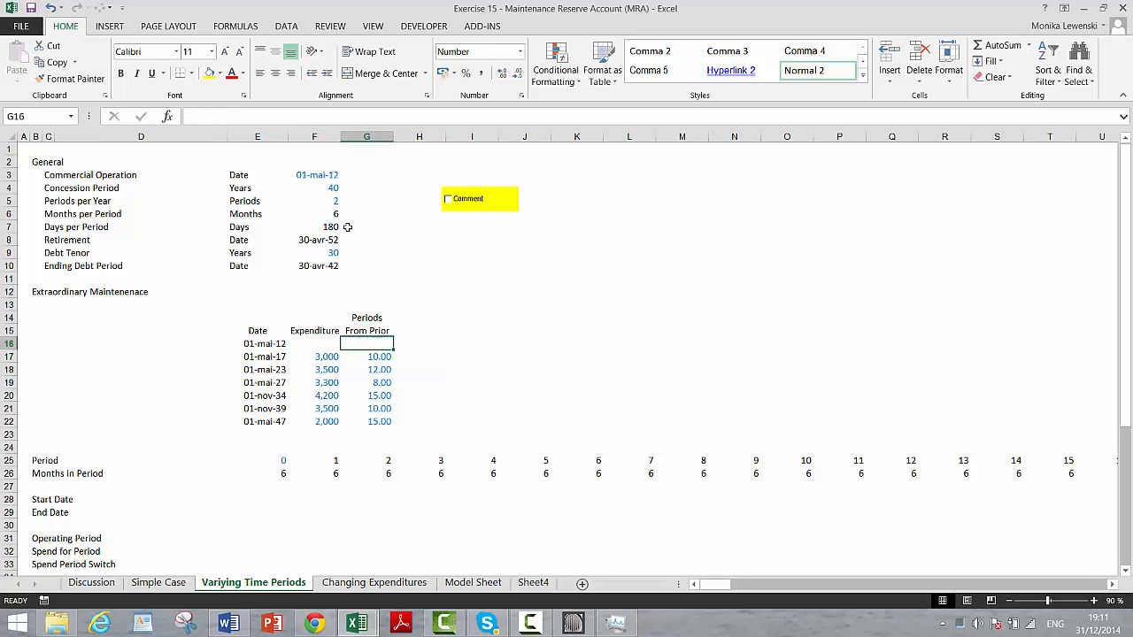
pyautogui.press('Up')
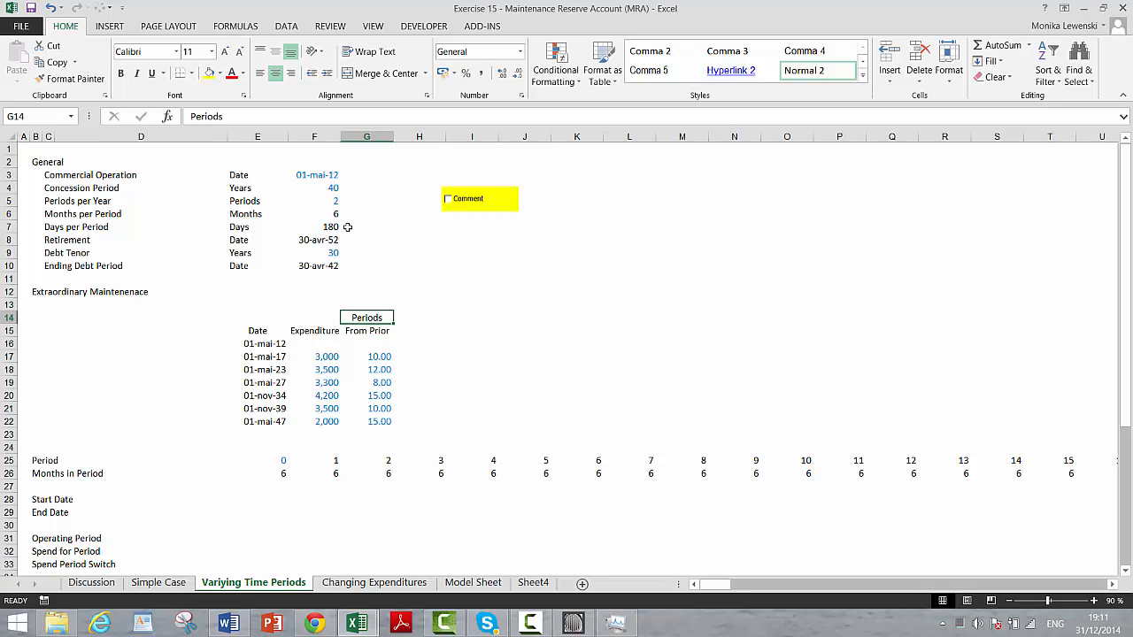
pyautogui.press('Down')
pyautogui.press('Down')
pyautogui.press('Down')
# Re-enter the schedule's third column heading in G14:G15 as Periods and Since Prior
pyautogui.press('Up')
pyautogui.press('Up')
pyautogui.press('Up')
pyautogui.write('S')
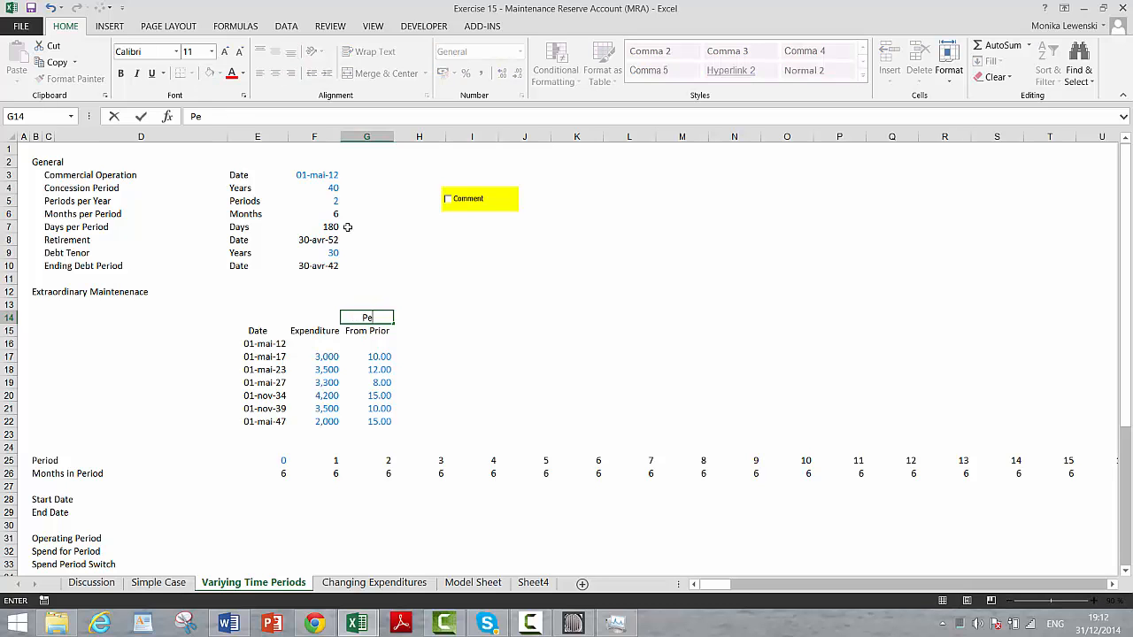
pyautogui.write('eriods')
pyautogui.press('Return')
pyautogui.write('Sin')
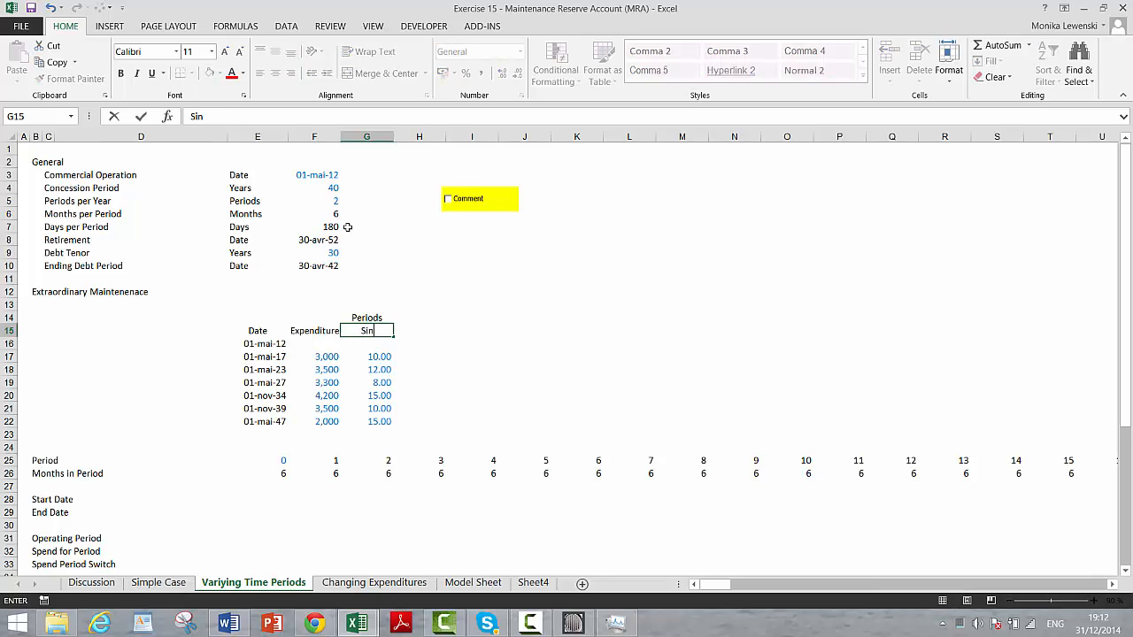
pyautogui.write('ce Prior')
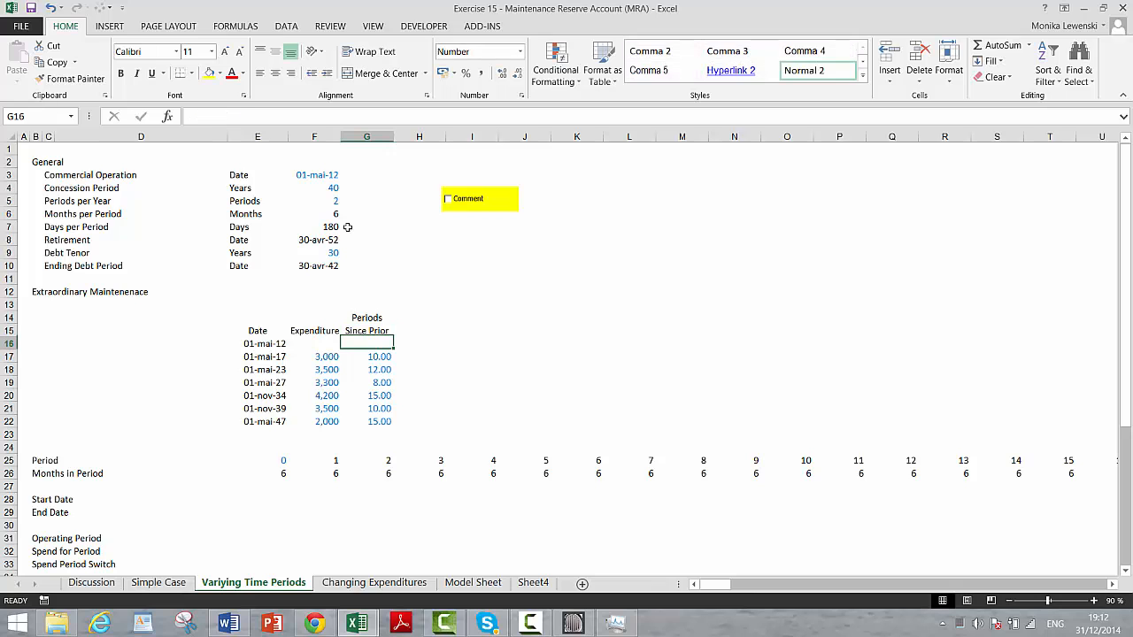
pyautogui.press('Return')
# Add Exp as a third heading line in G16 and centre it in the cell
pyautogui.write('Exp')
pyautogui.press('Return')
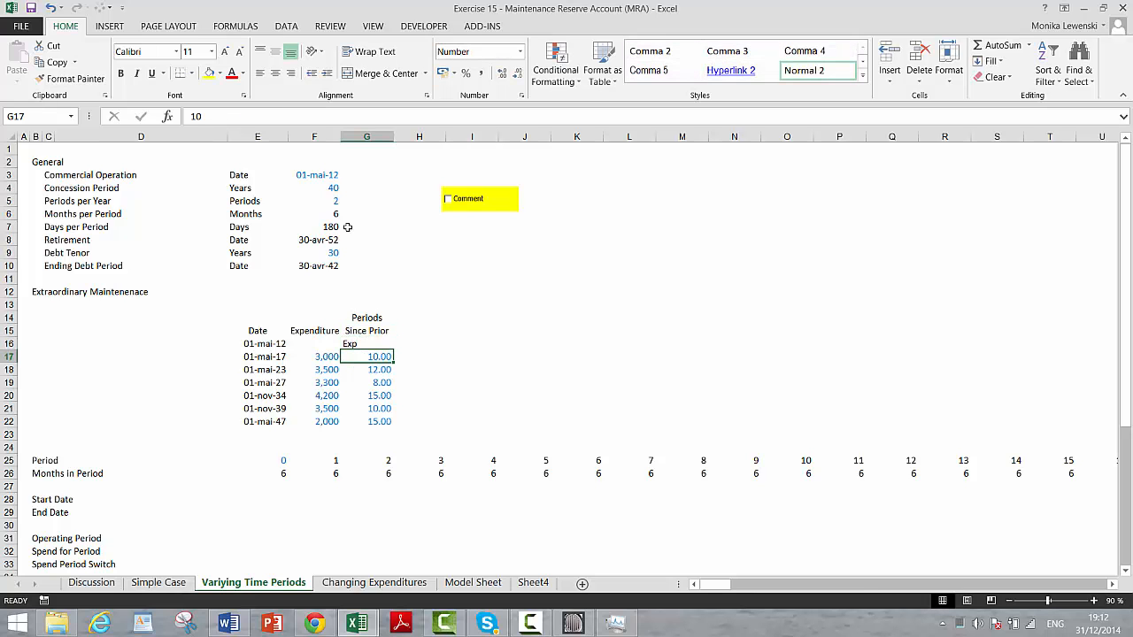
pyautogui.press('Up')
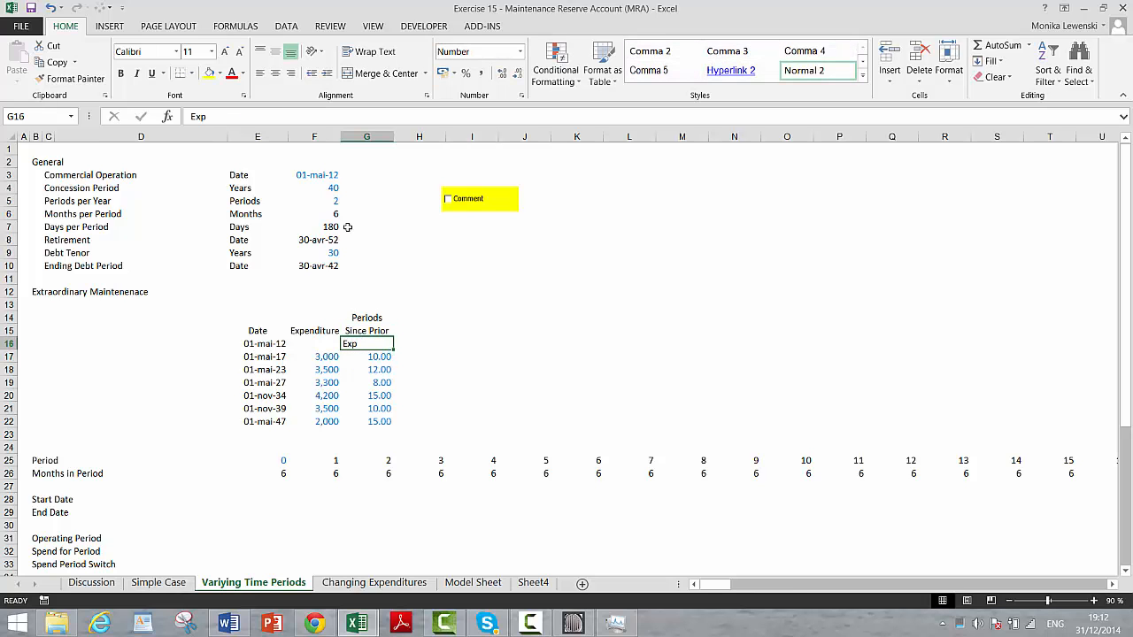
pyautogui.click(277, 75)
# Move the three-line heading in G14:G16 up one row to G13:G15
pyautogui.press('Down')
pyautogui.press('Down')
pyautogui.press('Down')
pyautogui.press('Up')
pyautogui.press('Up')
pyautogui.press('Up')
pyautogui.press('Up')
pyautogui.press('Up')
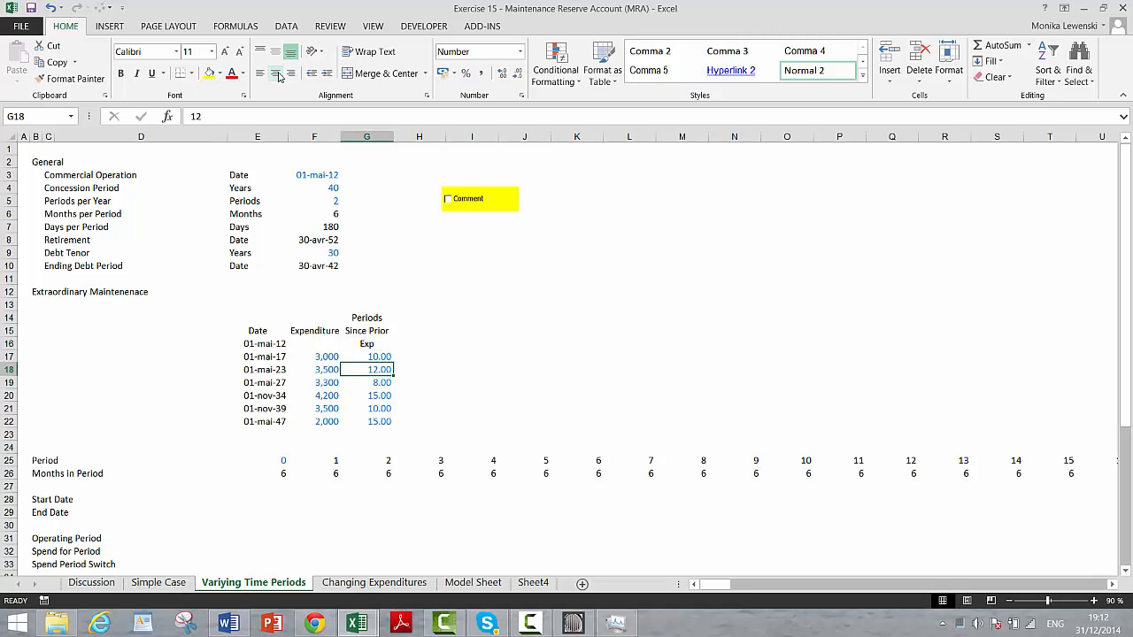
pyautogui.hotkey('shift', 'Down')
pyautogui.hotkey('shift', 'Down')
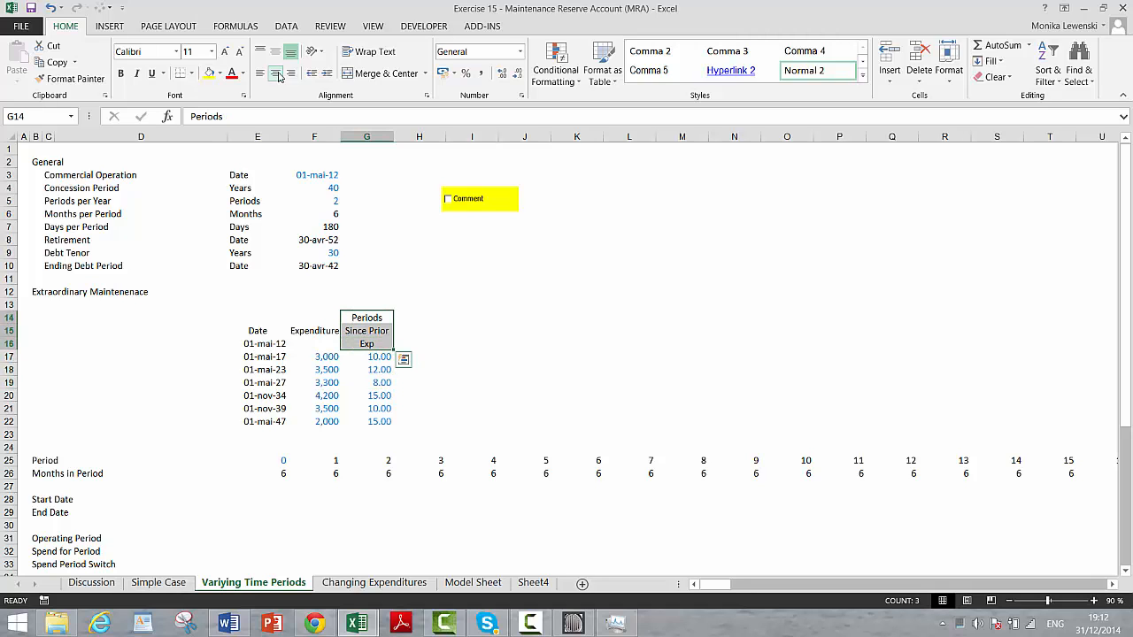
pyautogui.hotkey('ctrl', 'x')
pyautogui.press('Up')
pyautogui.hotkey('ctrl', 'v')
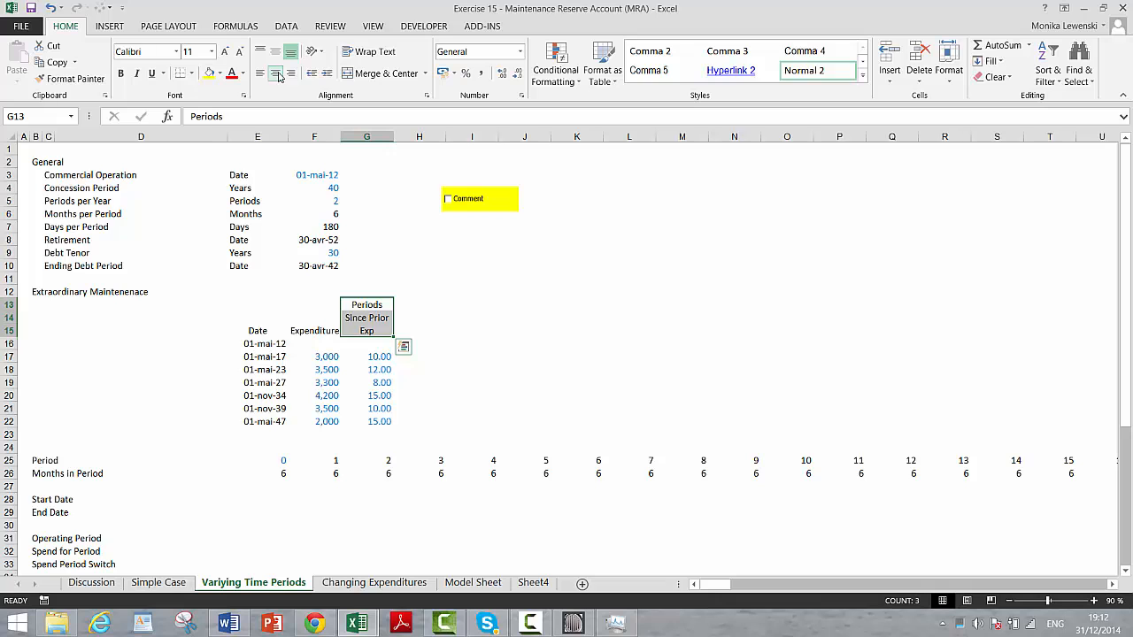
# Enter the period 0 End Date in E29 as the day before the Commercial Operation date, =F3-1
pyautogui.press('Down')
pyautogui.press('Down')
pyautogui.press('Down')
pyautogui.press('Down')
pyautogui.press('Left')
pyautogui.press('Left')
pyautogui.press('Up')
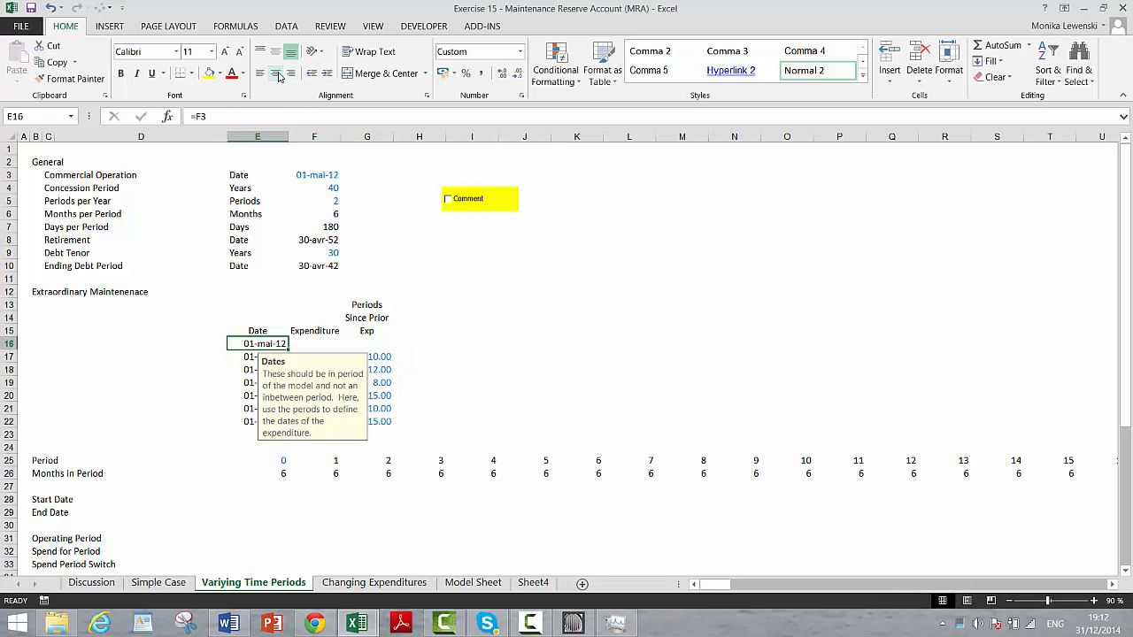
pyautogui.press('Down')
pyautogui.press('Down')
pyautogui.press('Down')
pyautogui.press('Down')
pyautogui.press('Down')
pyautogui.press('Down')
pyautogui.press('Down')
pyautogui.press('Down')
pyautogui.press('Down')
pyautogui.press('Down')
pyautogui.press('Down')
pyautogui.press('Down')
pyautogui.press('Down')
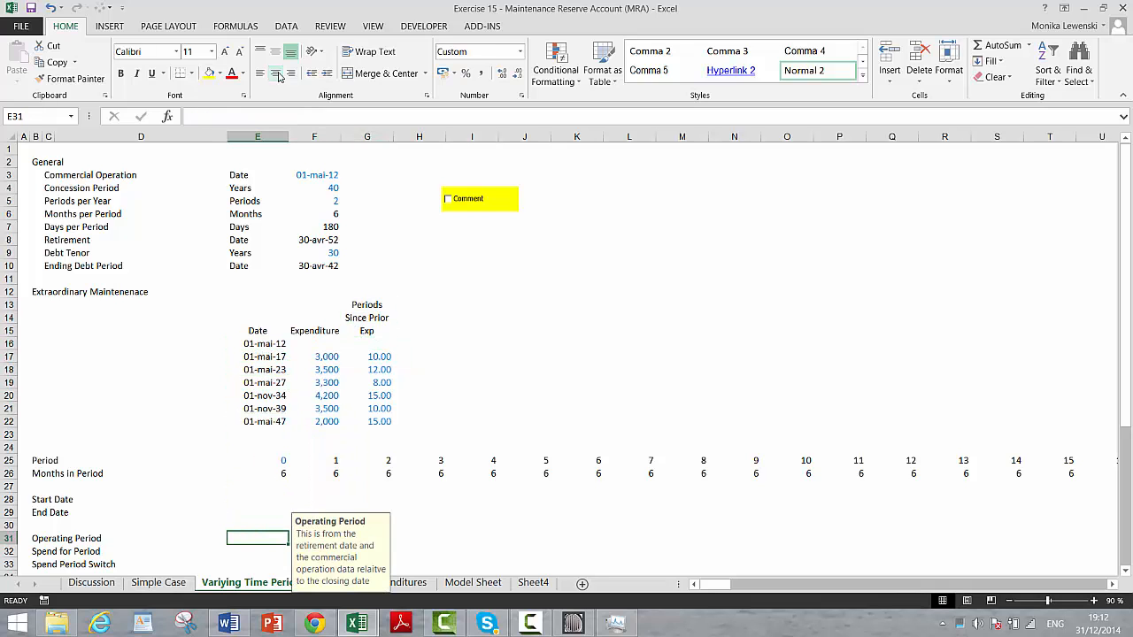
pyautogui.press('Up')
pyautogui.press('Up')
pyautogui.press('Left')
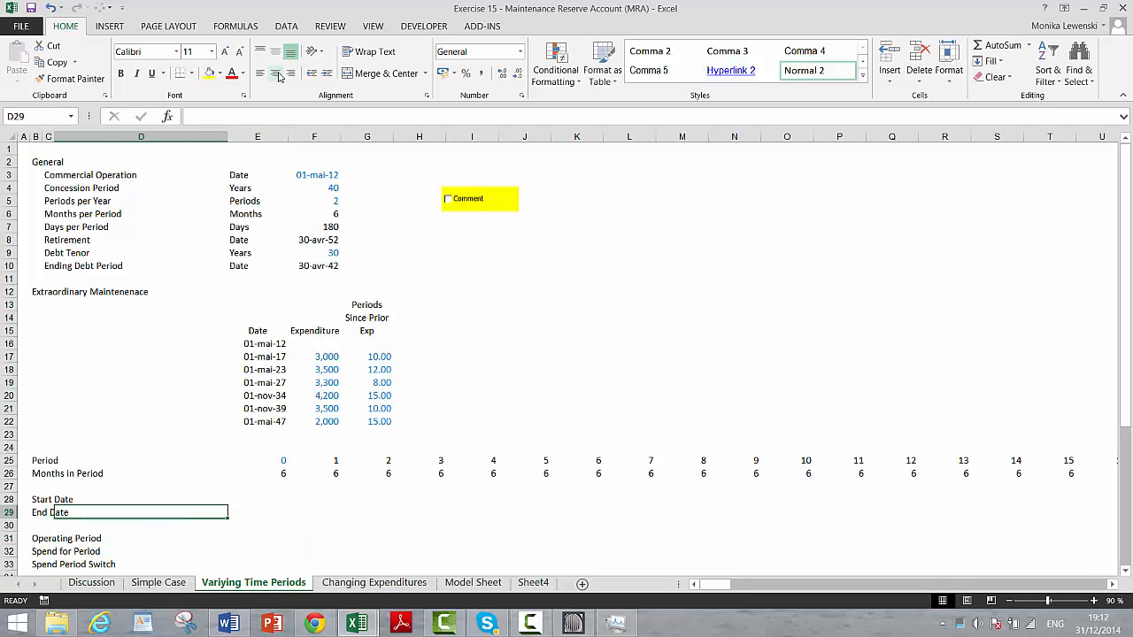
pyautogui.press('Right')
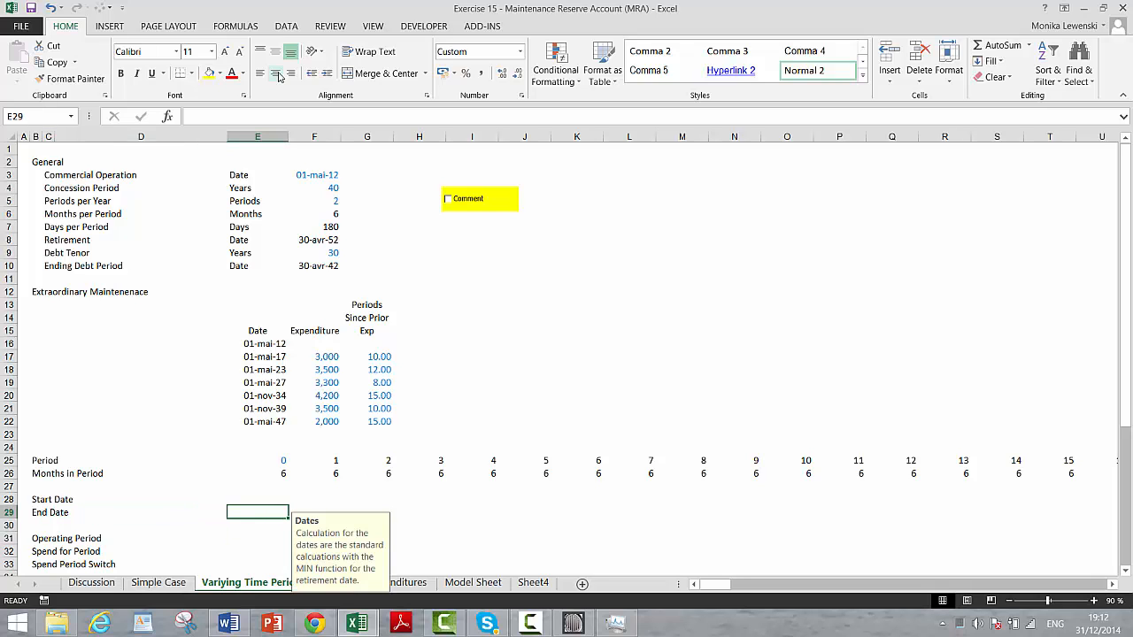
pyautogui.write('=')
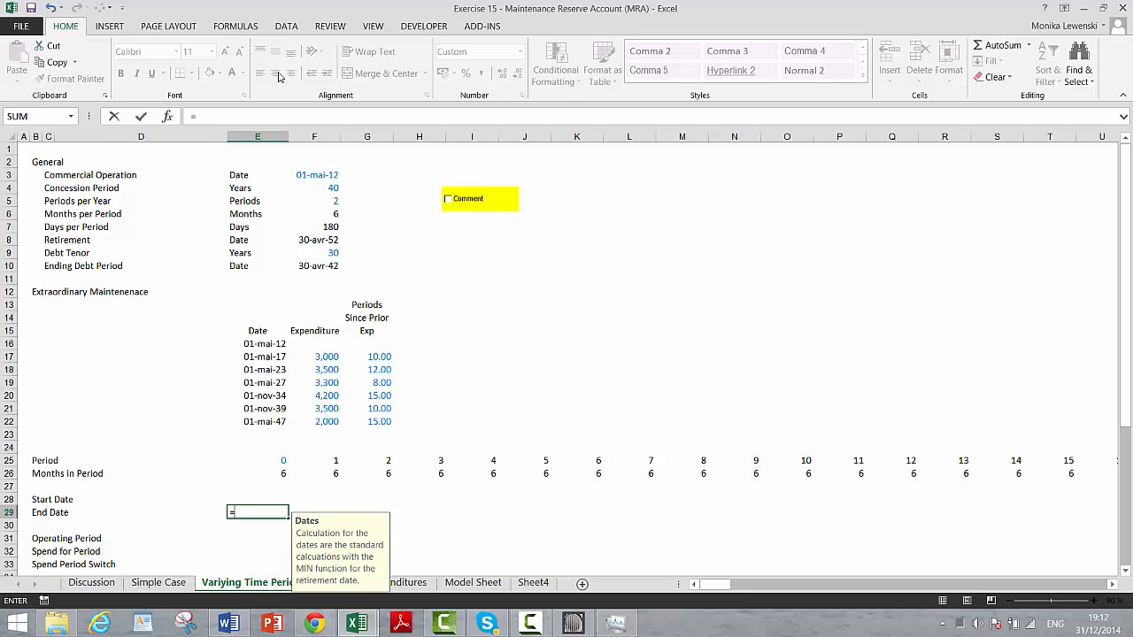
pyautogui.press('Up')
pyautogui.press('Up')
pyautogui.press('Up')
pyautogui.press('Up')
pyautogui.press('Up')
pyautogui.press('Up')
pyautogui.press('Up')
pyautogui.press('Up')
pyautogui.press('Up')
pyautogui.press('Up')
pyautogui.press('Up')
pyautogui.press('Up')
pyautogui.press('Up')
pyautogui.press('Up')
pyautogui.press('Up')
pyautogui.press('Up')
pyautogui.press('Up')
pyautogui.press('Up')
pyautogui.press('Up')
pyautogui.press('Up')
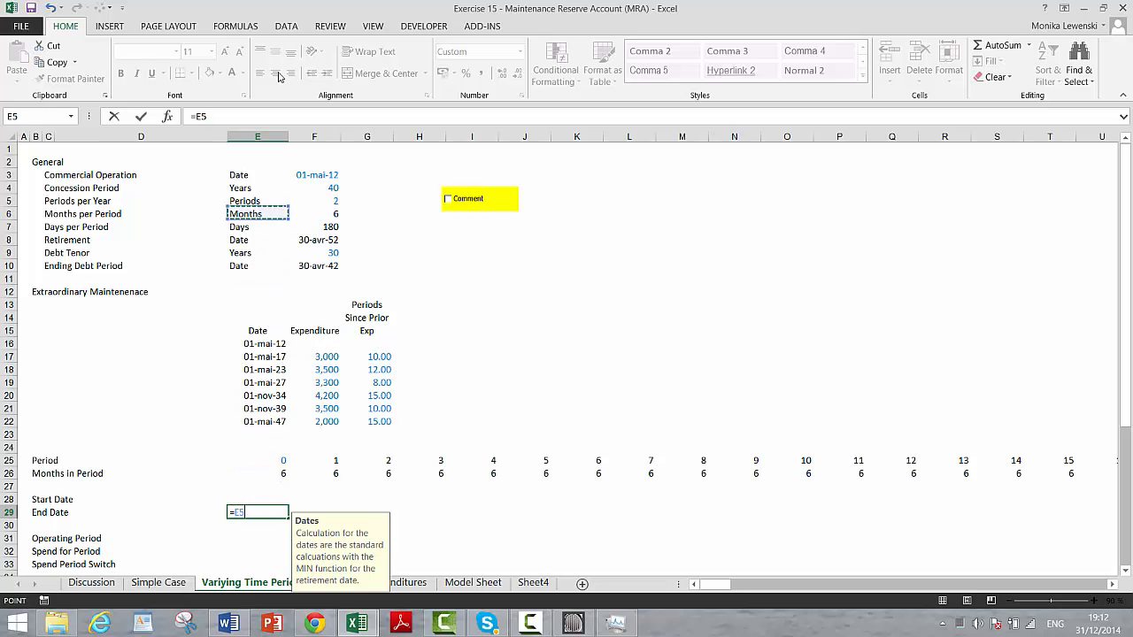
pyautogui.press('Down')
pyautogui.press('Right')
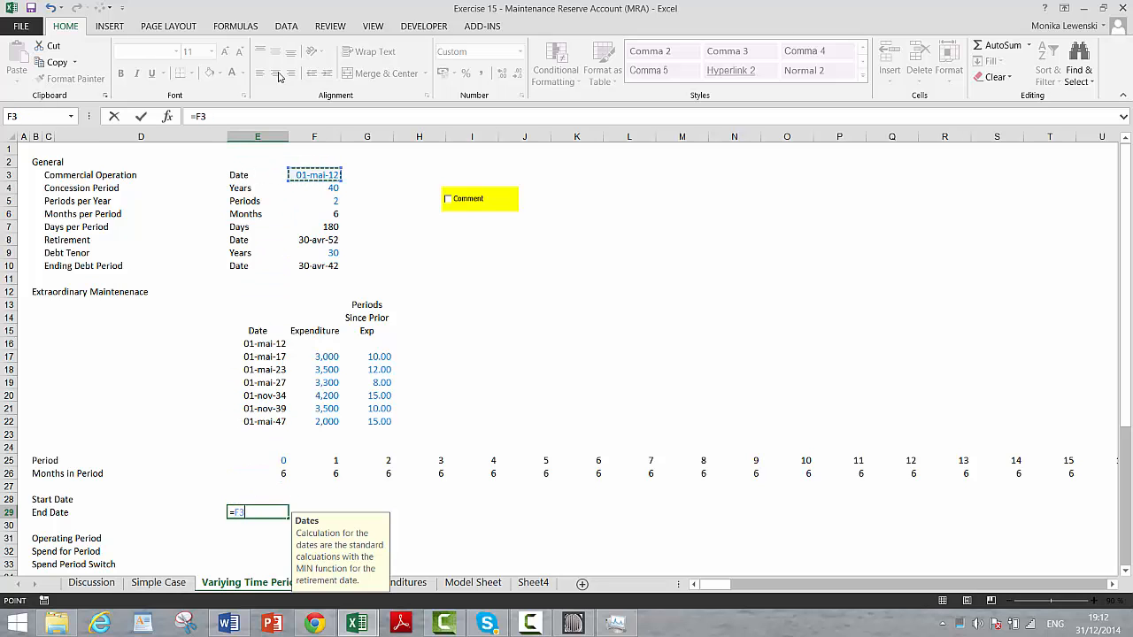
pyautogui.write('-1')
pyautogui.press('Return')
# Enter the period 1 Start Date in F28 as the day after the prior End Date, =E29+1
pyautogui.press('Up')
pyautogui.press('Up')
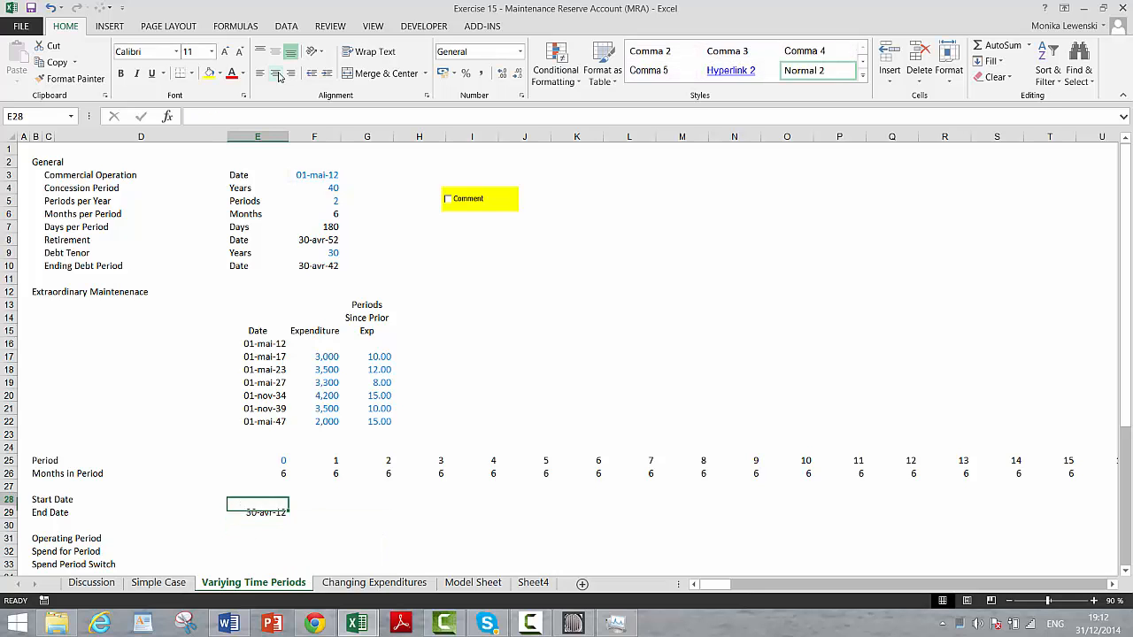
pyautogui.press('Right')
pyautogui.write('=')
pyautogui.press('Down')
pyautogui.press('Left')
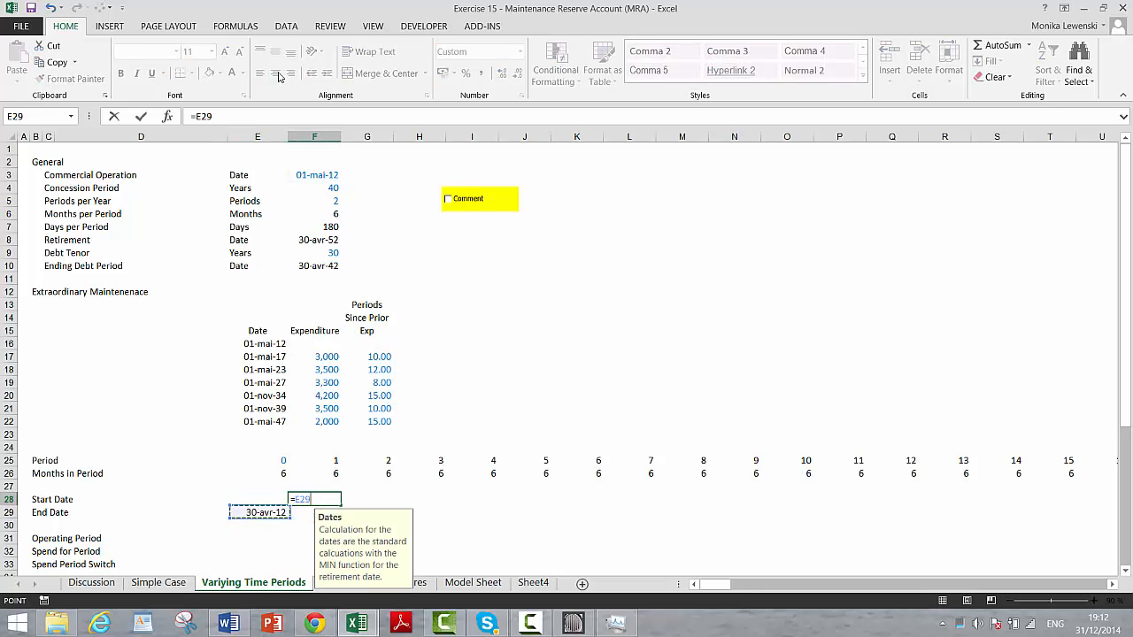
pyautogui.write('+1')
pyautogui.press('Return')
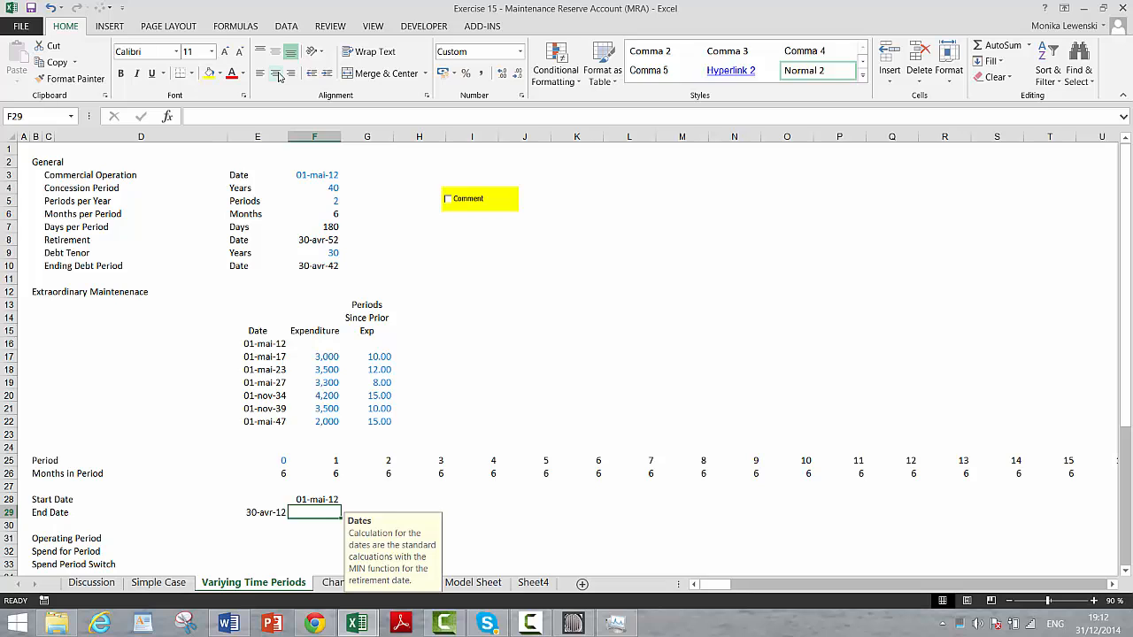
# Enter the period 1 End Date in F29 as one month from the Start Date less one day, =EDATE(F28;1)-1
pyautogui.write('=')
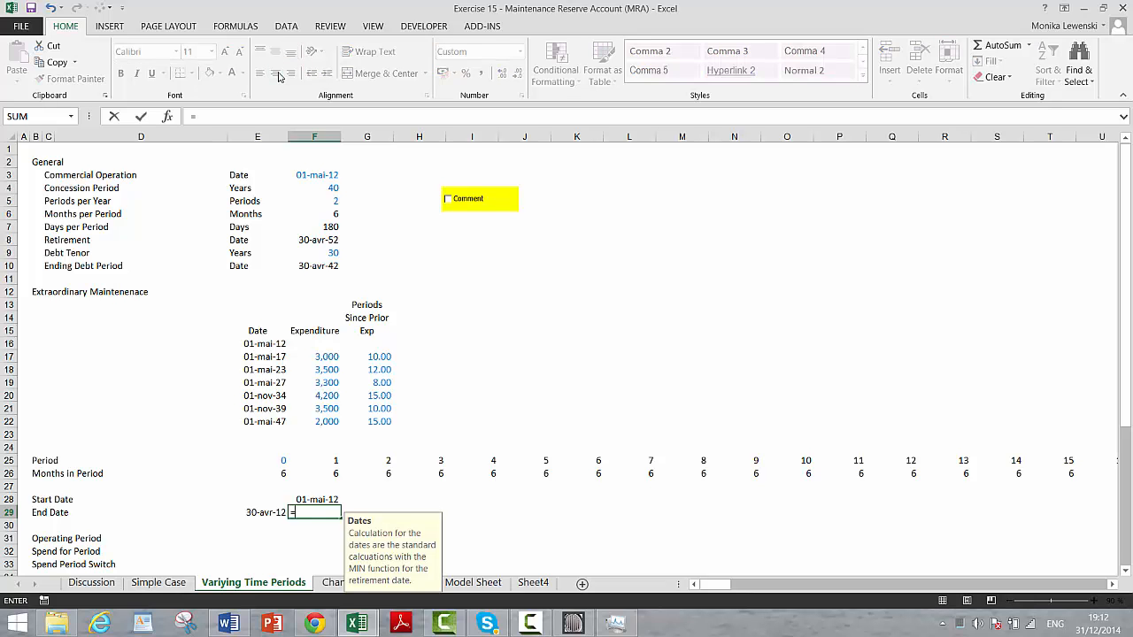
pyautogui.write('edat')
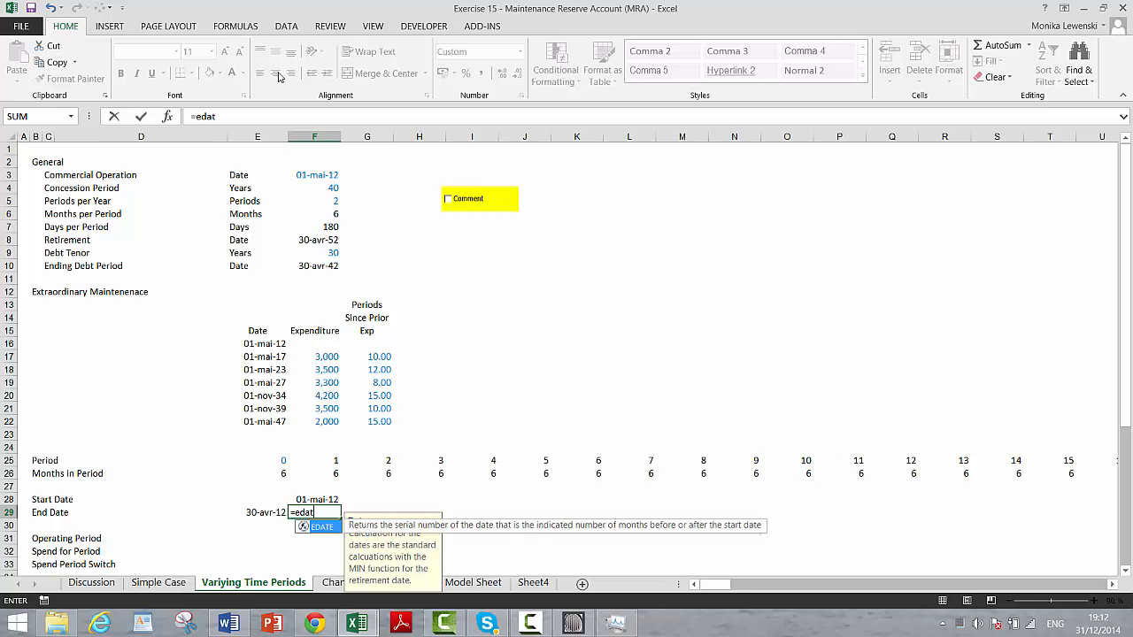
pyautogui.press('Tab')
pyautogui.press('Up')
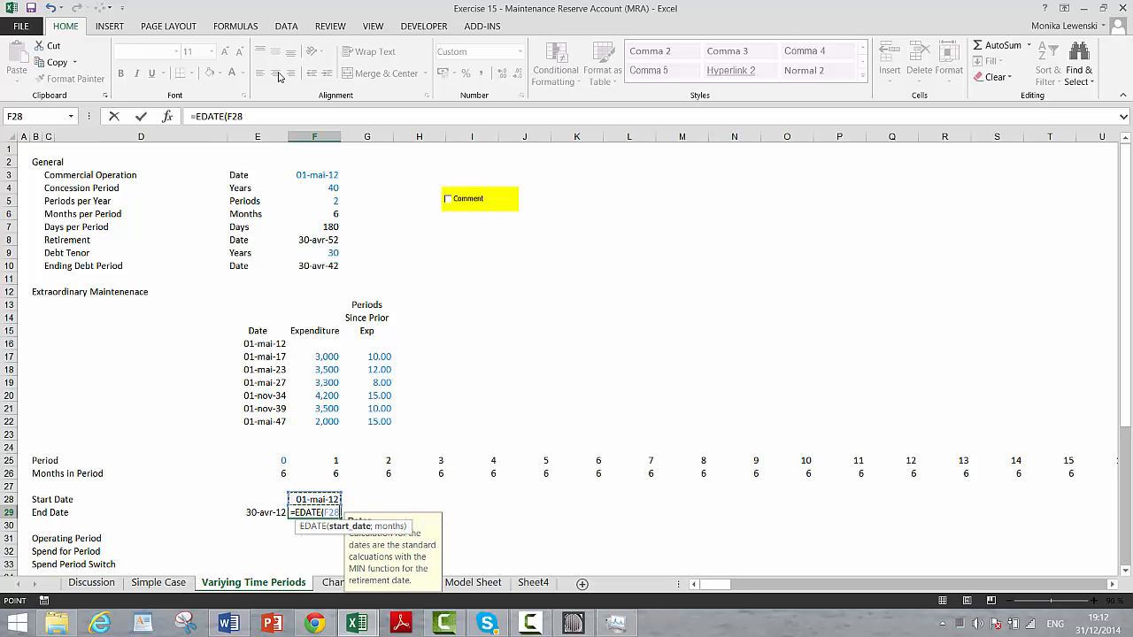
pyautogui.write(';1)')
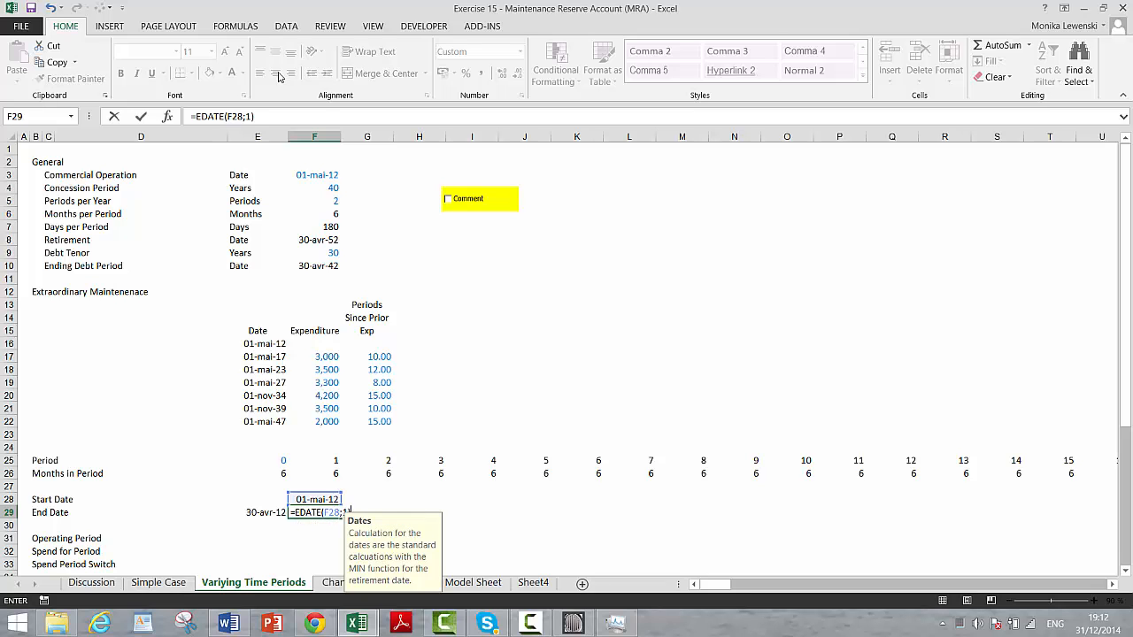
pyautogui.write('-1')
pyautogui.press('Return')
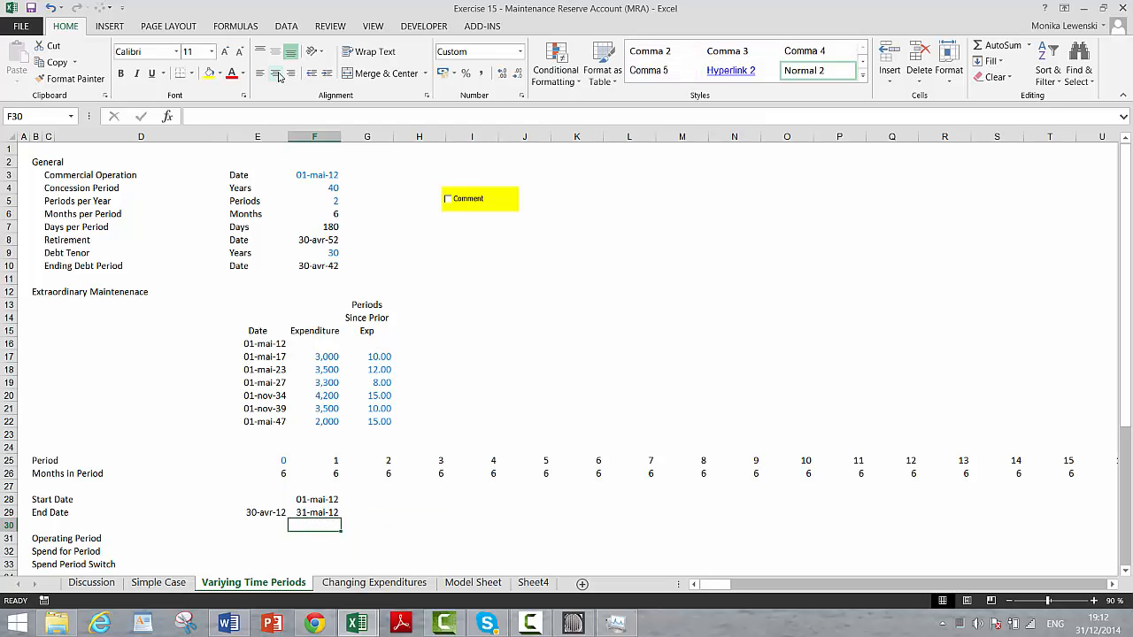
# Fill the Start Date and End Date formulas in F28:F29 across all remaining period columns
pyautogui.press('Up')
pyautogui.press('Up')
pyautogui.hotkey('shift', 'Down')
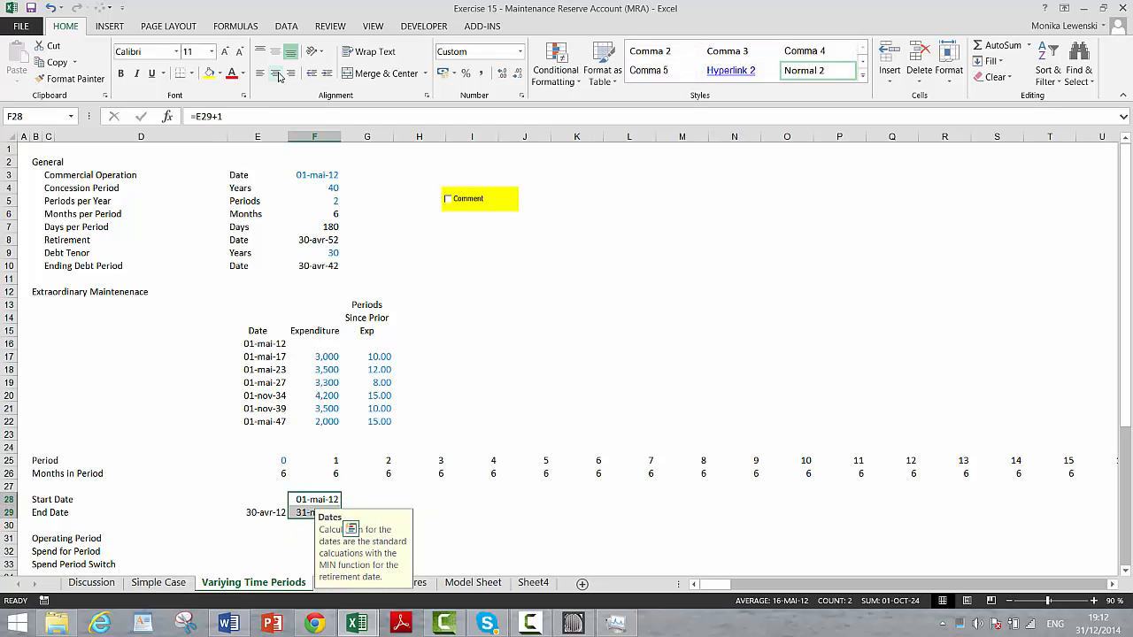
pyautogui.hotkey('ctrl', 'alt', 'r')
# Select the Operating Period cell E31 and widen column D slightly
pyautogui.press('Down')
pyautogui.press('Down')
pyautogui.press('Down')
pyautogui.press('Down')
pyautogui.press('Down')
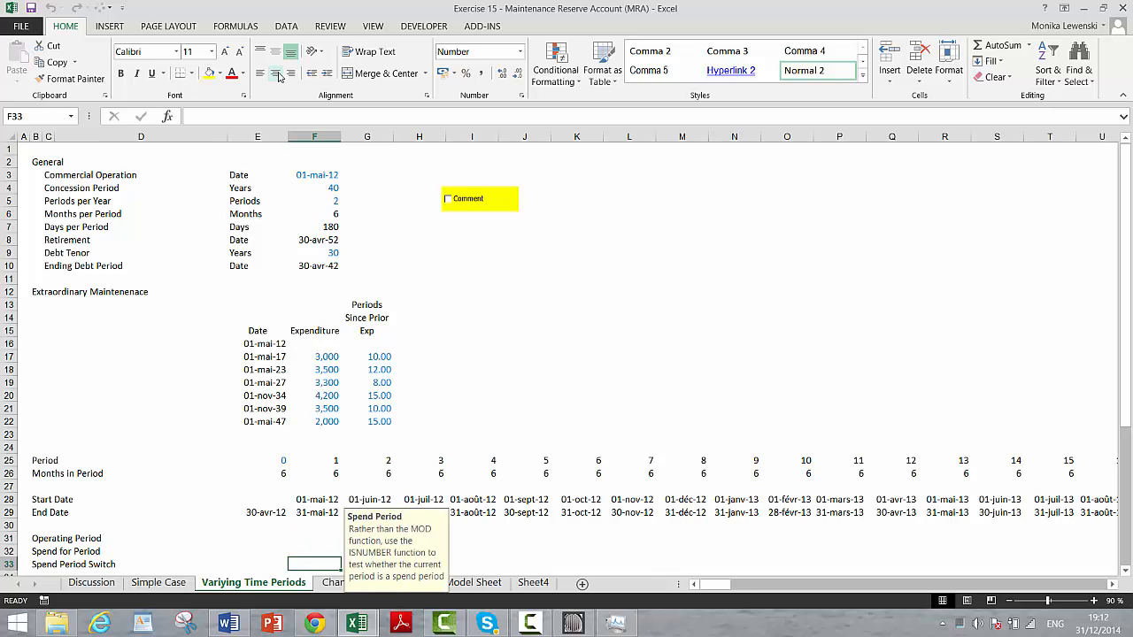
pyautogui.press('Down')
pyautogui.press('Down')
pyautogui.press('Down')
pyautogui.press('Up')
pyautogui.press('Up')
pyautogui.press('Up')
pyautogui.press('Up')
pyautogui.press('Up')
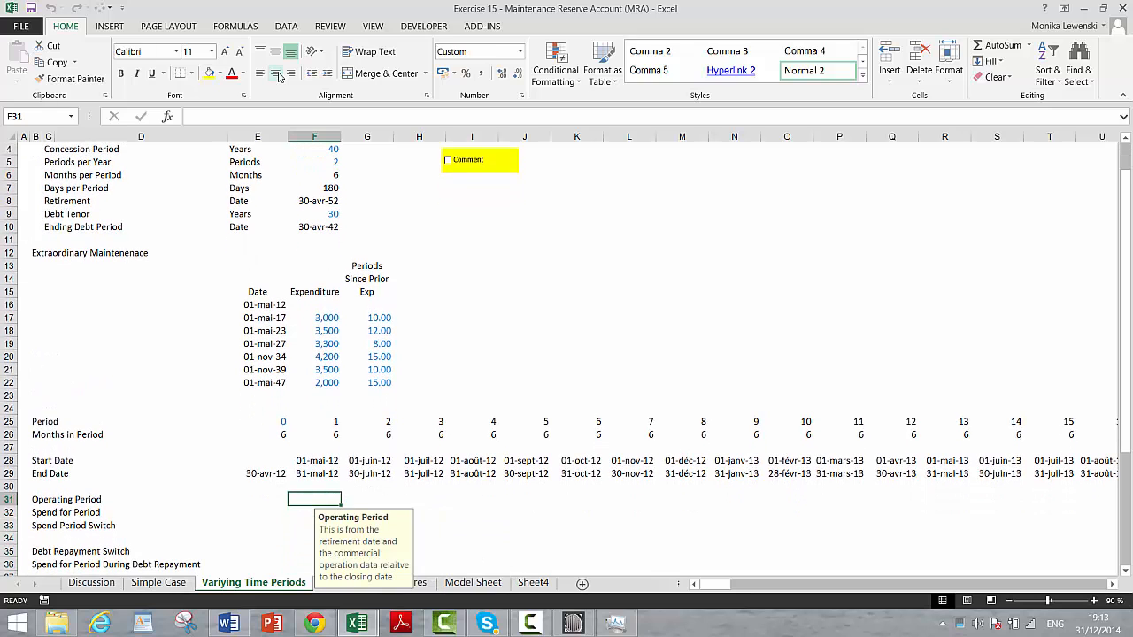
pyautogui.press('F2')
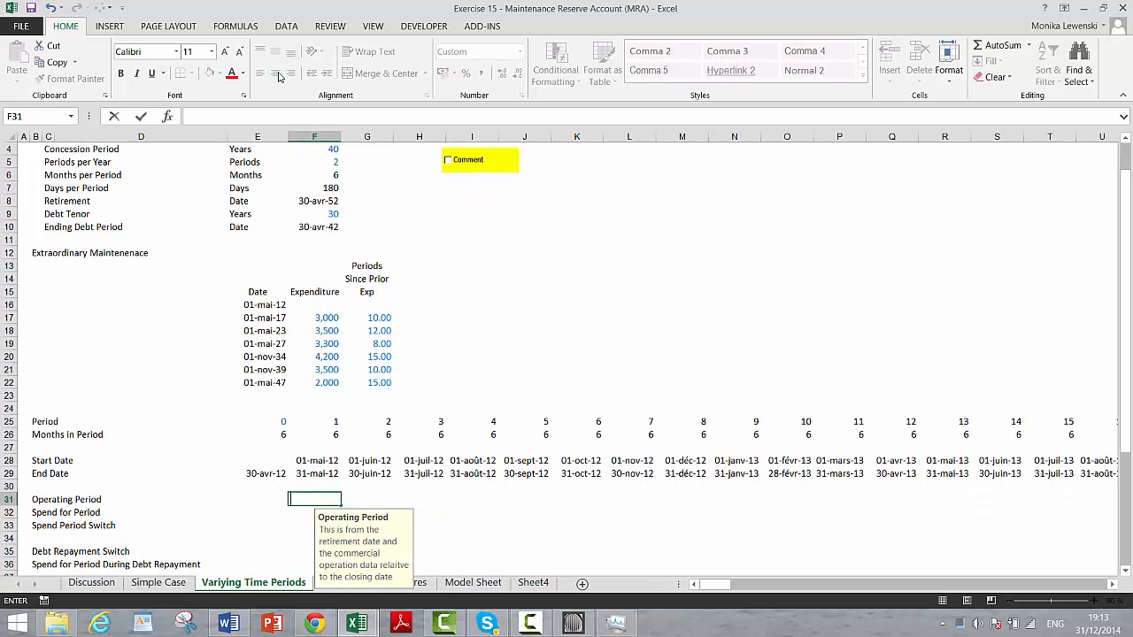
pyautogui.press('Escape')
pyautogui.press('Left')
pyautogui.press('Left')
pyautogui.press('Right')
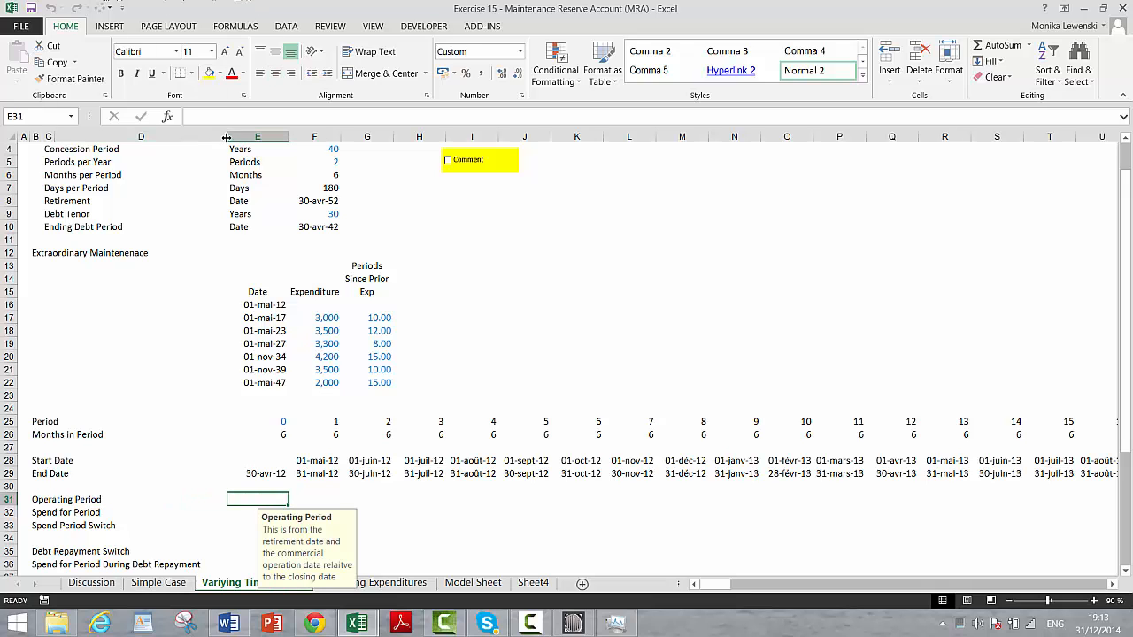
pyautogui.moveTo(227, 137); pyautogui.dragTo(248, 137)
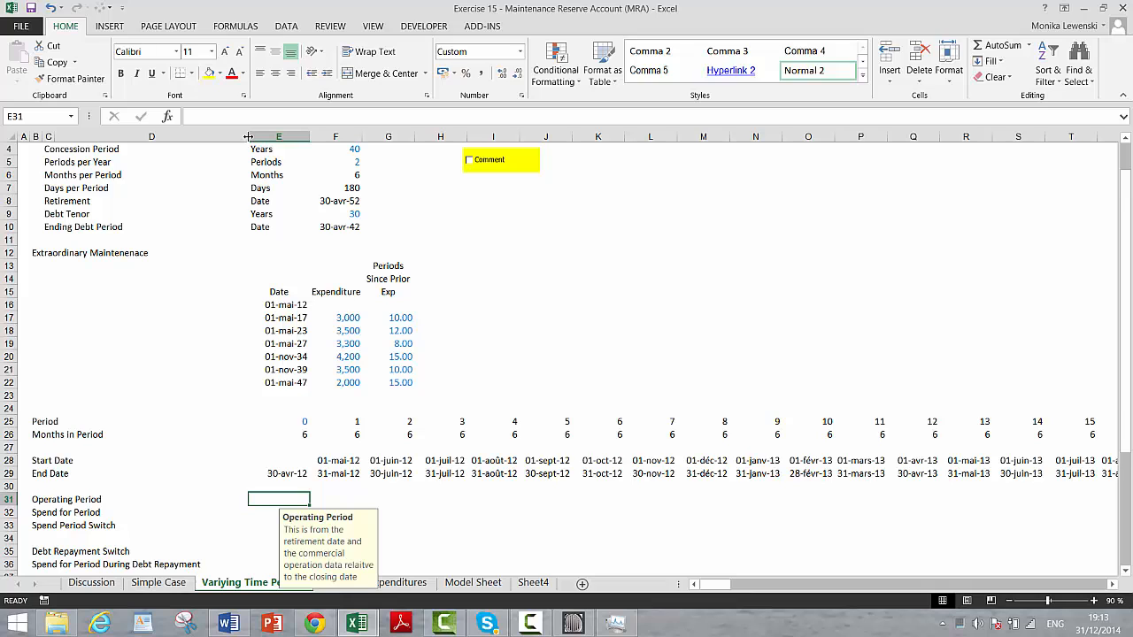
# Link the Operating Period cell E31 to the Retirement date with =F8
pyautogui.write('=')
pyautogui.press('Up')
pyautogui.press('Up')
pyautogui.press('Up')
pyautogui.press('Up')
pyautogui.press('Up')
pyautogui.press('Up')
pyautogui.press('Up')
pyautogui.press('Up')
pyautogui.press('Up')
pyautogui.press('Up')
pyautogui.press('Up')
pyautogui.press('Up')
pyautogui.press('Up')
pyautogui.press('Up')
pyautogui.press('Up')
pyautogui.press('Up')
pyautogui.press('Up')
pyautogui.press('Up')
pyautogui.press('Up')
pyautogui.press('Up')
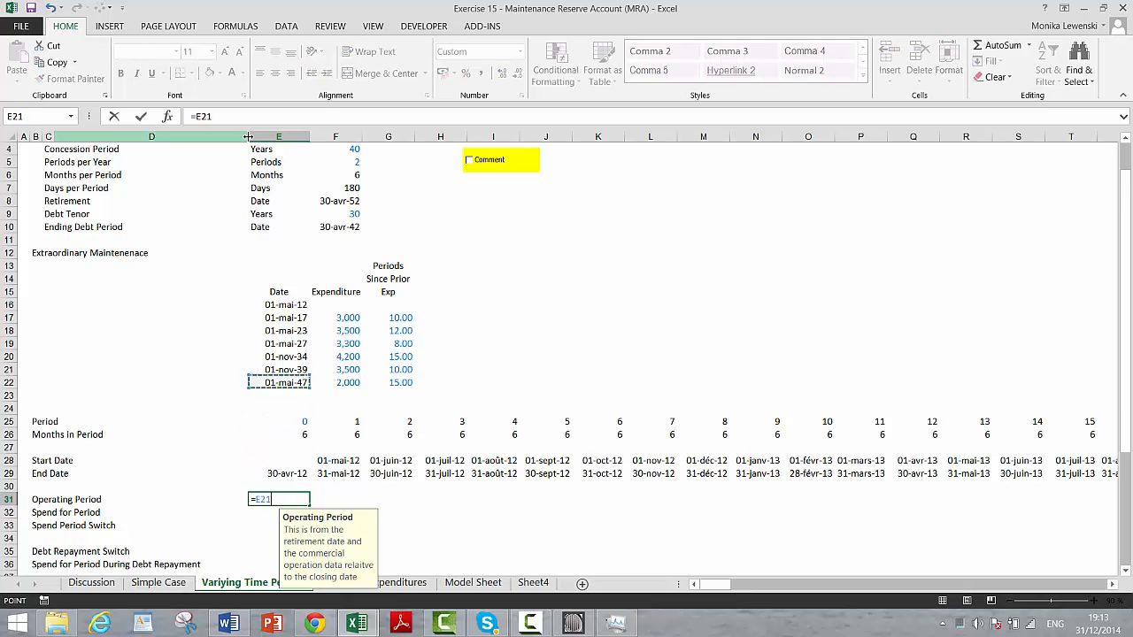
pyautogui.press('Up')
pyautogui.press('Right')
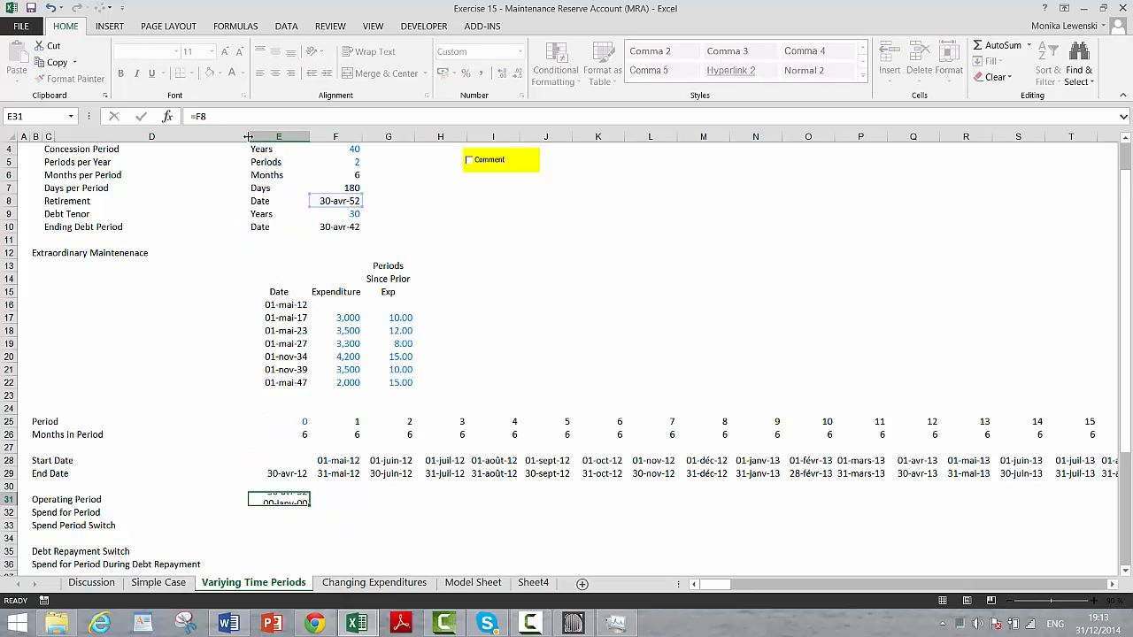
pyautogui.hotkey('ctrl', 'Return')
# Enter the period 1 Operating Period test in F31, comparing the End Date with the retirement date, =F29<$E$31
pyautogui.press('Right')
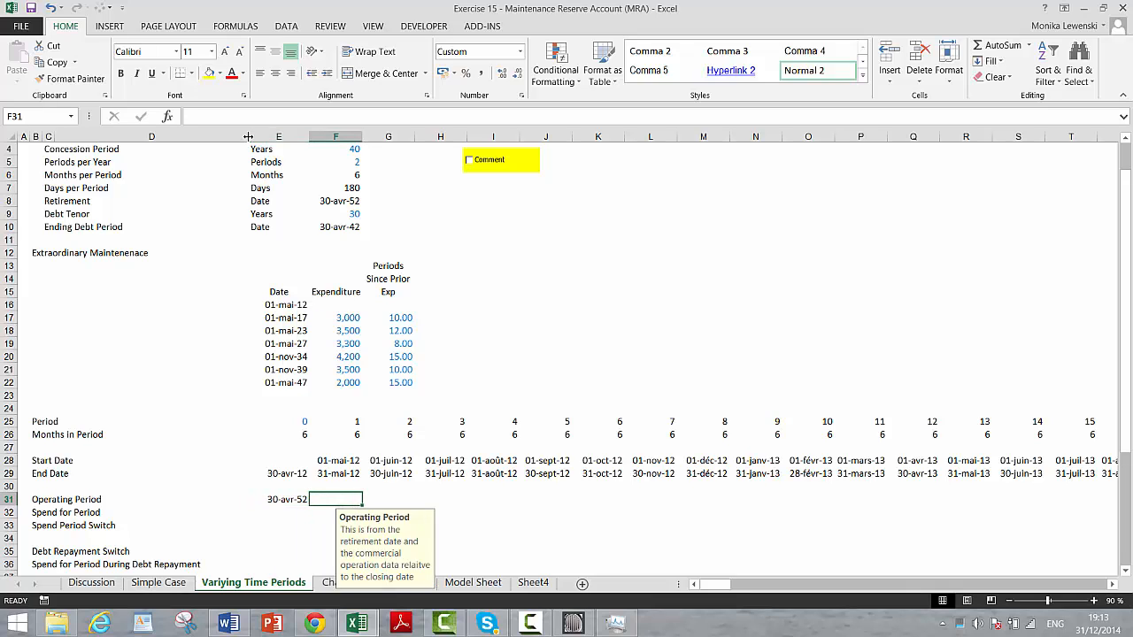
pyautogui.write('=')
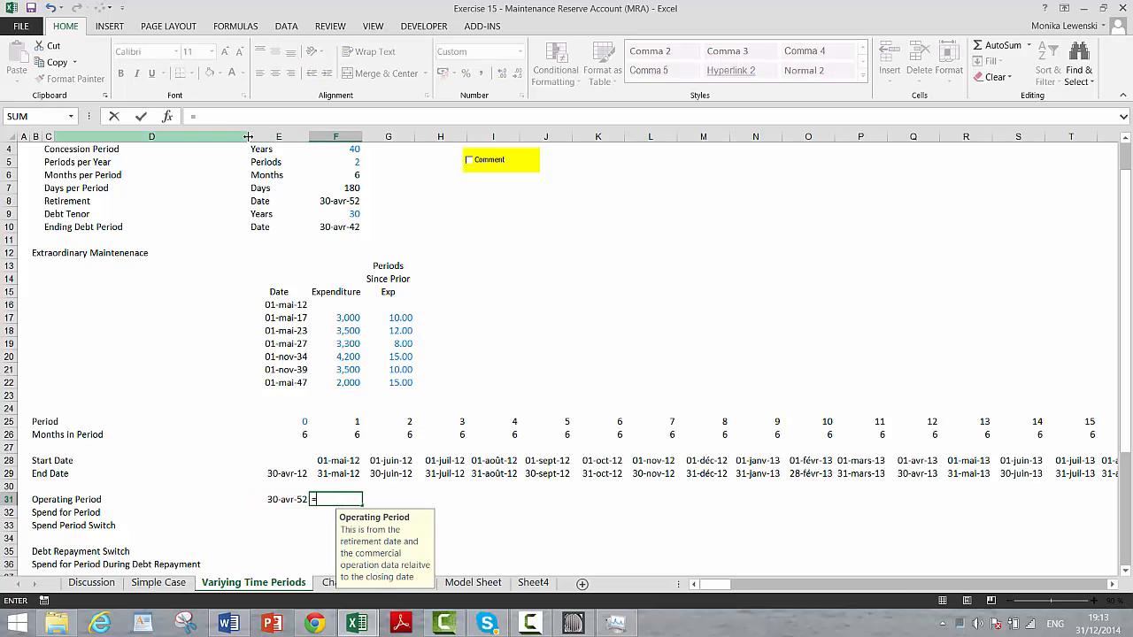
pyautogui.press('Up')
pyautogui.press('Up')
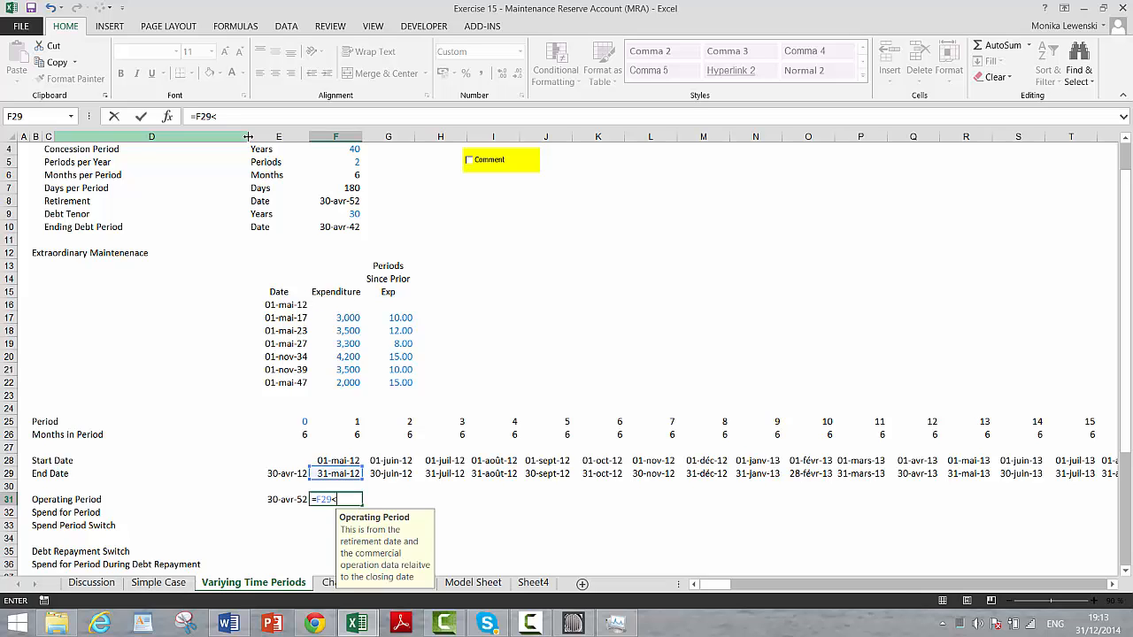
pyautogui.press('Left')
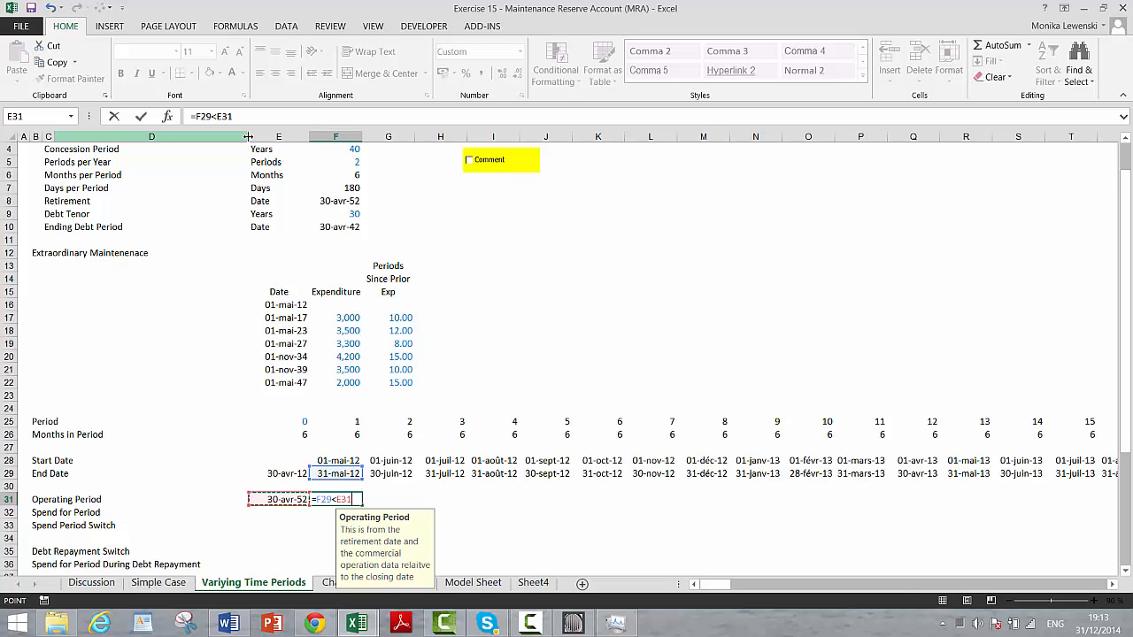
pyautogui.press('Return')
pyautogui.press('Up')
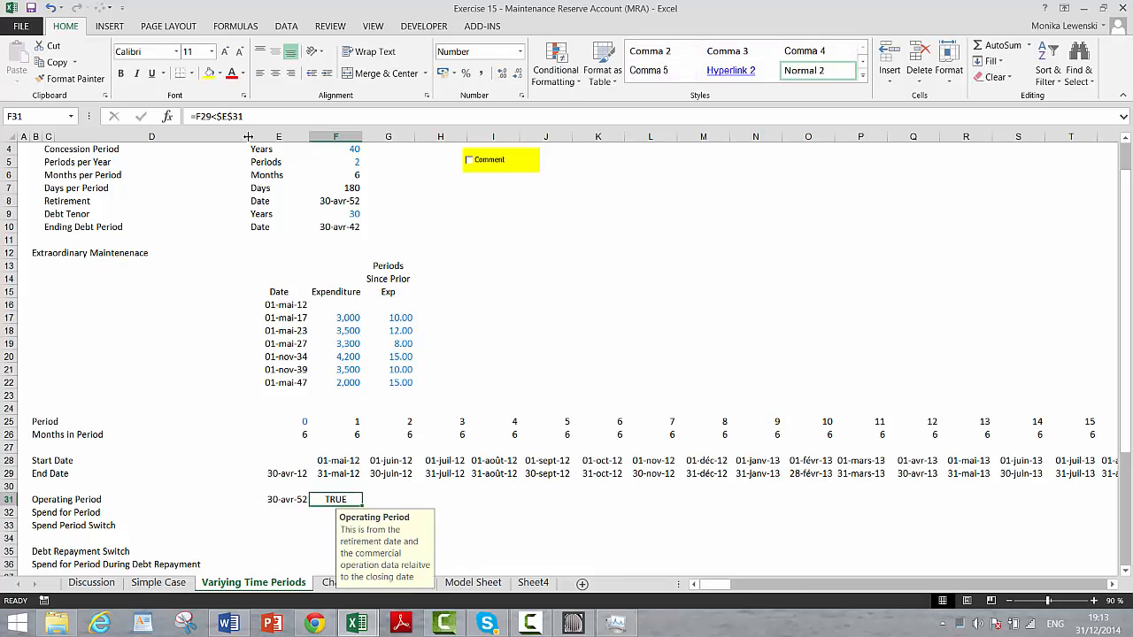
# Fill the Operating Period test from F31 across all remaining period columns
pyautogui.hotkey('ctrl', 'shift', 'Right')
pyautogui.hotkey('ctrl', 'r')
pyautogui.press('Down')
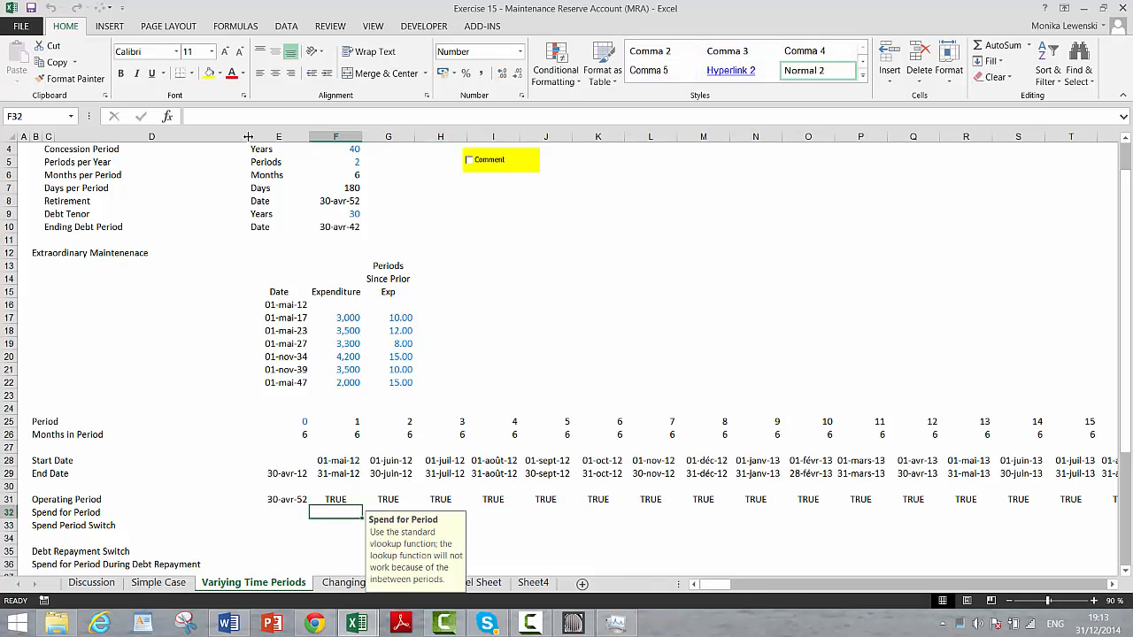
pyautogui.press('Left')
pyautogui.press('Left')
pyautogui.press('Right')
pyautogui.press('Right')
pyautogui.press('Down')
pyautogui.press('Up')
pyautogui.press('Up')
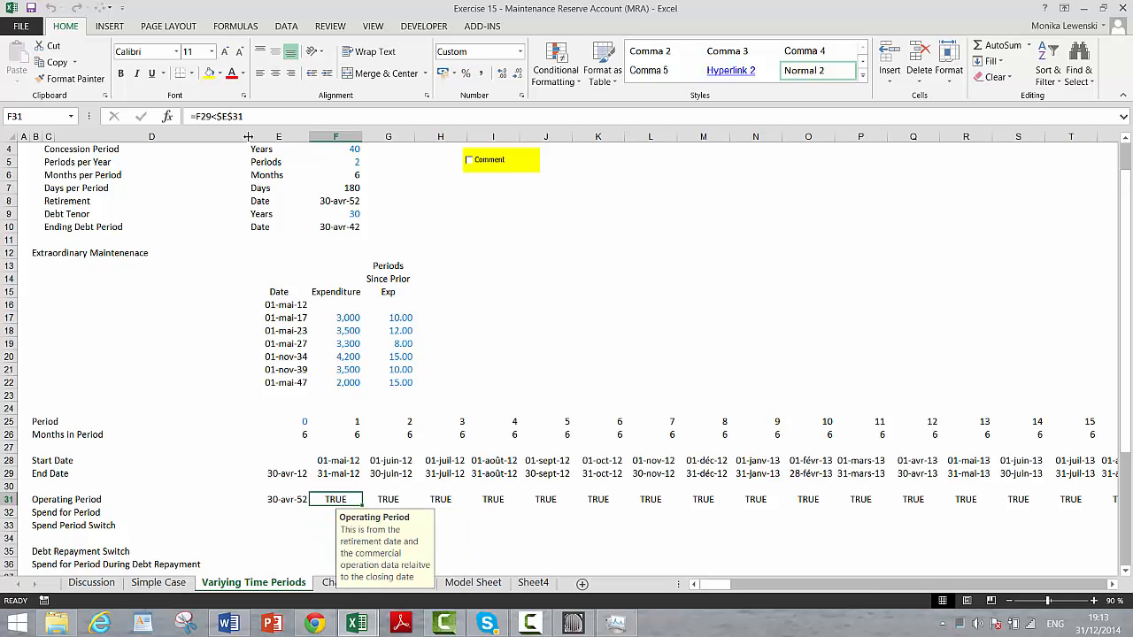
pyautogui.press('Left')
pyautogui.press('Left')
pyautogui.press('Right')
pyautogui.press('Right')
pyautogui.press('Down')
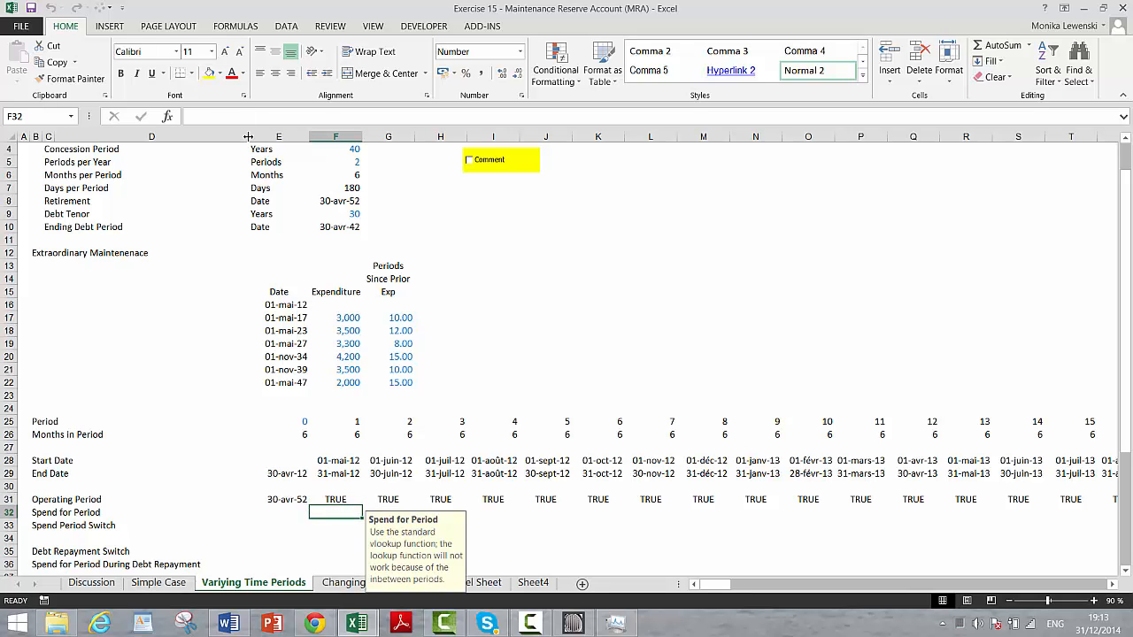
pyautogui.press('Up')
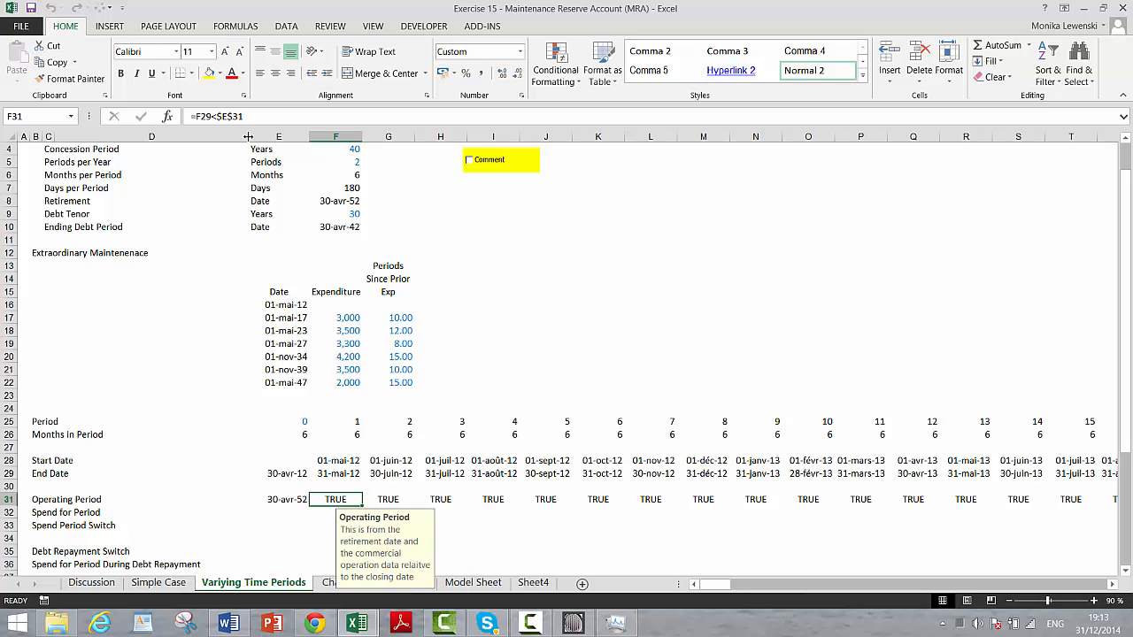
# Examine the Extraordinary Maintenance date schedule that the Spend for Period row has to look up
pyautogui.press('Up')
pyautogui.press('Up')
pyautogui.press('Up')
pyautogui.press('Up')
pyautogui.press('Up')
pyautogui.press('Up')
pyautogui.press('Up')
pyautogui.press('Left')
pyautogui.press('Up')
pyautogui.press('Up')
pyautogui.press('Up')
pyautogui.press('Up')
pyautogui.press('Up')
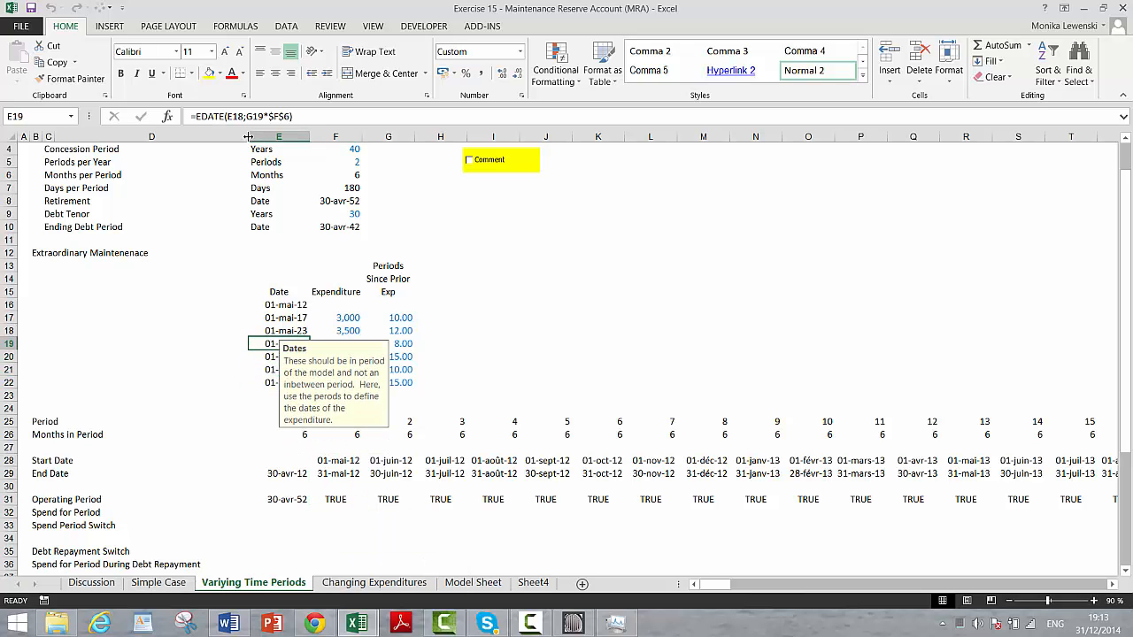
pyautogui.press('Right')
pyautogui.press('Down')
pyautogui.press('Down')
pyautogui.press('Down')
pyautogui.press('Down')
pyautogui.press('Down')
pyautogui.press('Down')
pyautogui.press('Down')
pyautogui.press('Down')
pyautogui.press('Down')
pyautogui.press('Down')
pyautogui.press('Down')
pyautogui.press('Down')
pyautogui.press('Down')
pyautogui.press('Down')
pyautogui.press('Down')
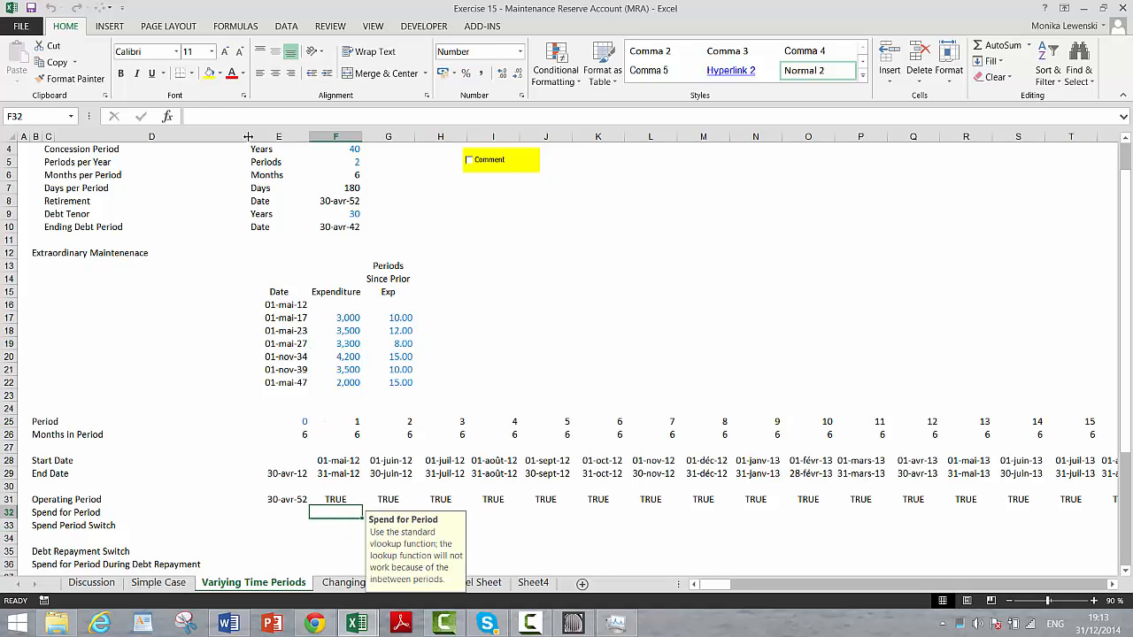
# Begin the Spend for Period formula in F32 with the lookup1 function
pyautogui.write('=l')
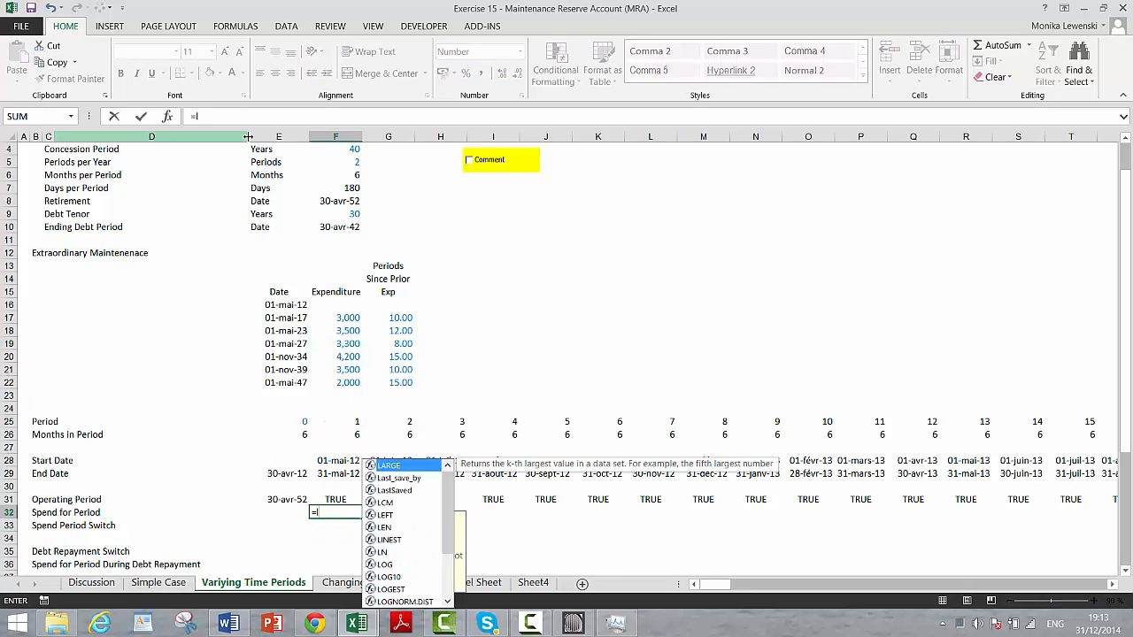
pyautogui.write('oo')
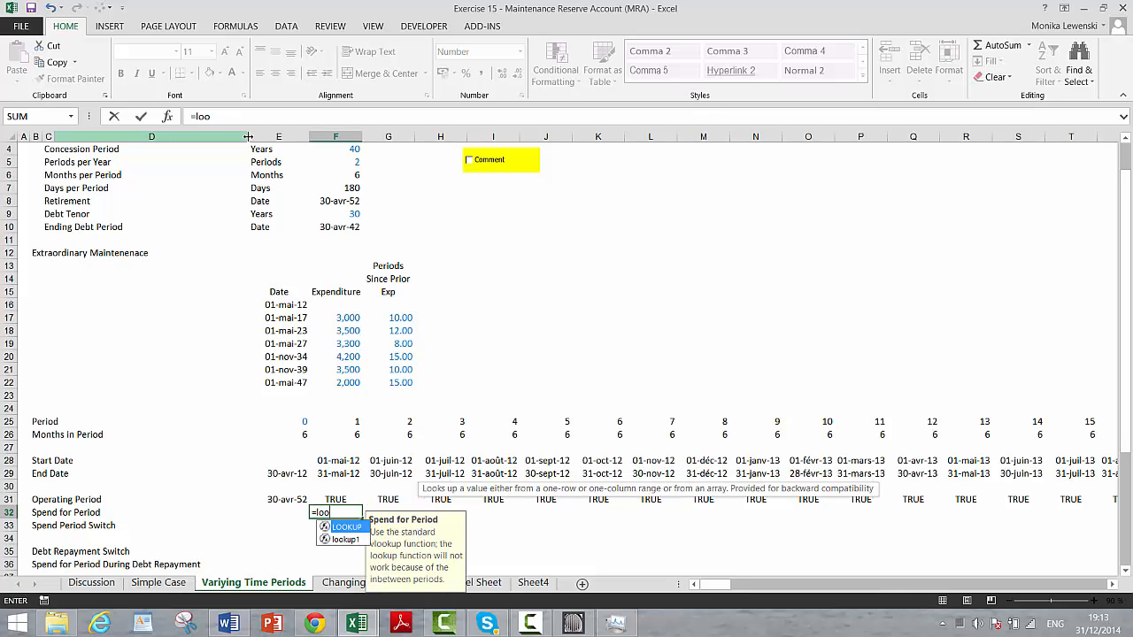
pyautogui.press('Down')
pyautogui.press('Tab')
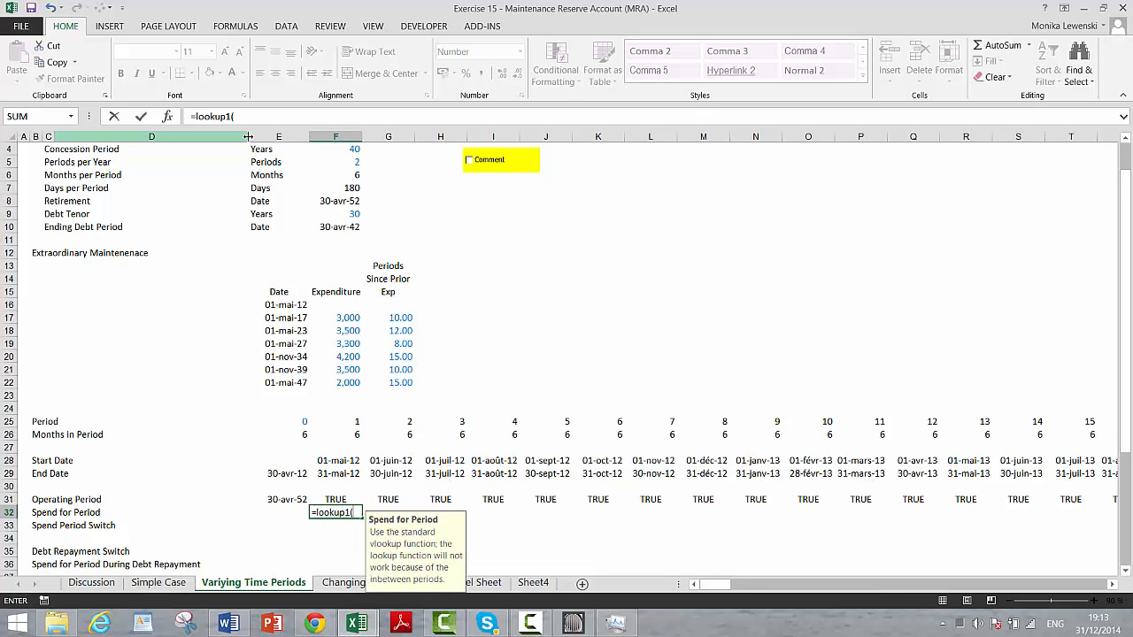
pyautogui.click(274, 135)
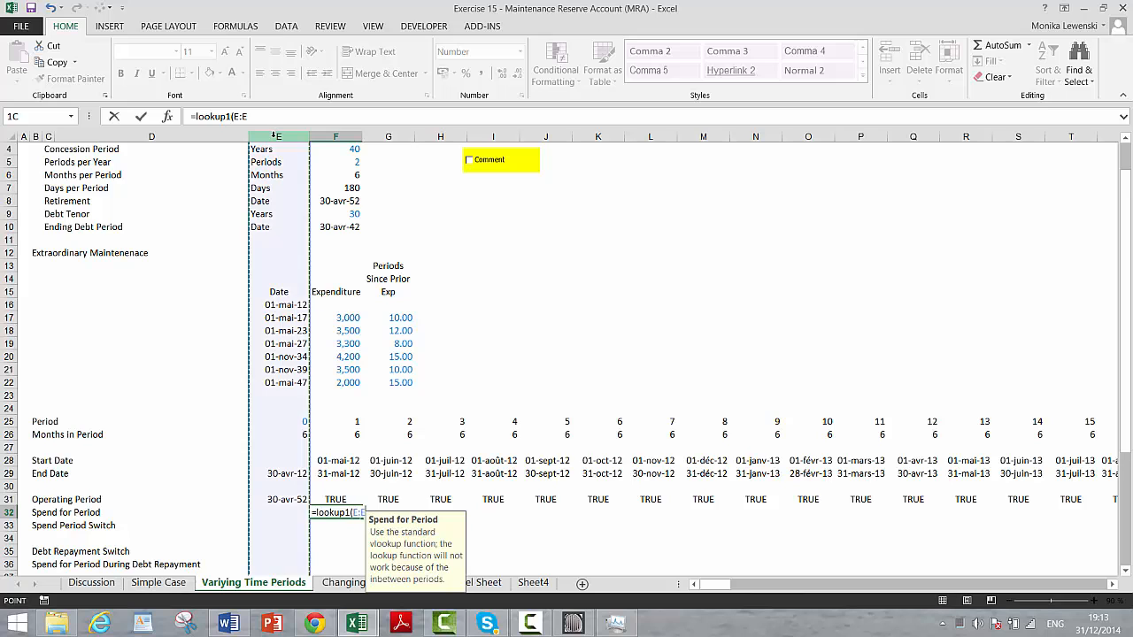
pyautogui.write(';F:F')
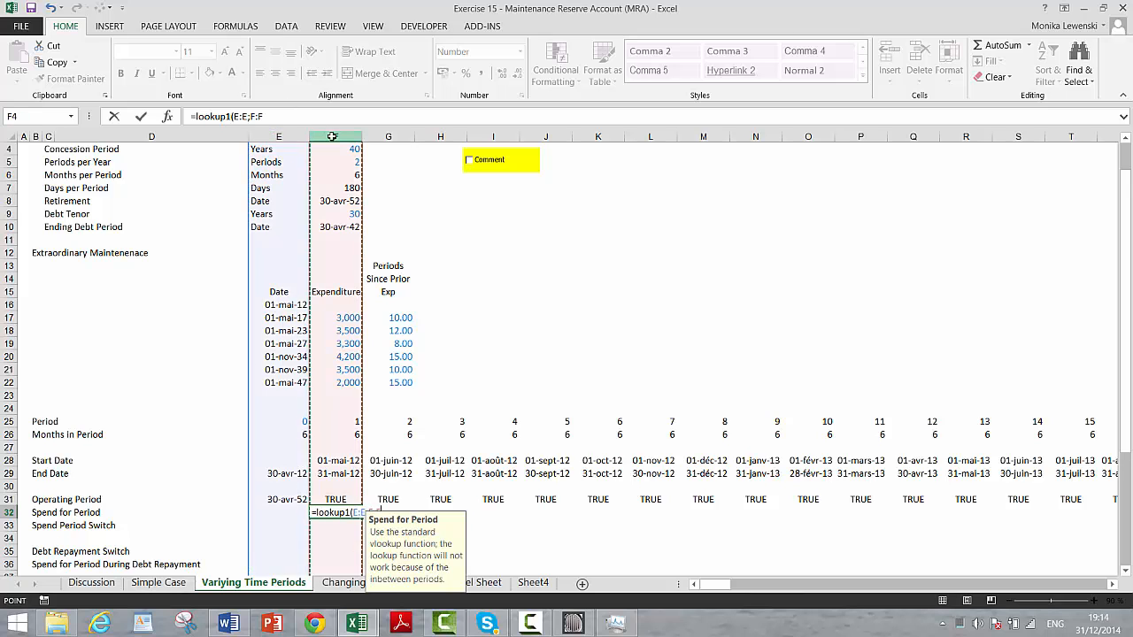
pyautogui.click(333, 135)
pyautogui.press('BackSpace')
pyautogui.press('BackSpace')
pyautogui.press('BackSpace')
pyautogui.press('BackSpace')
pyautogui.press('BackSpace')
pyautogui.press('BackSpace')
pyautogui.press('BackSpace')
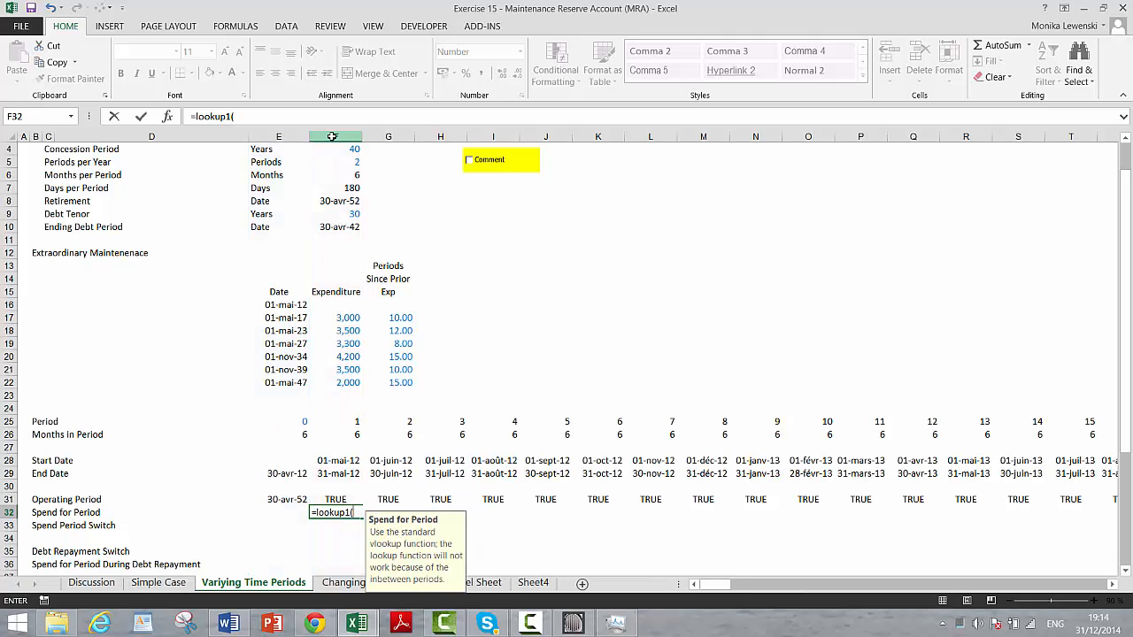
# Complete the F32 formula to look up the Start Date in column E and return column F, =lookup1(F28;E:E;F:F)
pyautogui.click(330, 461)
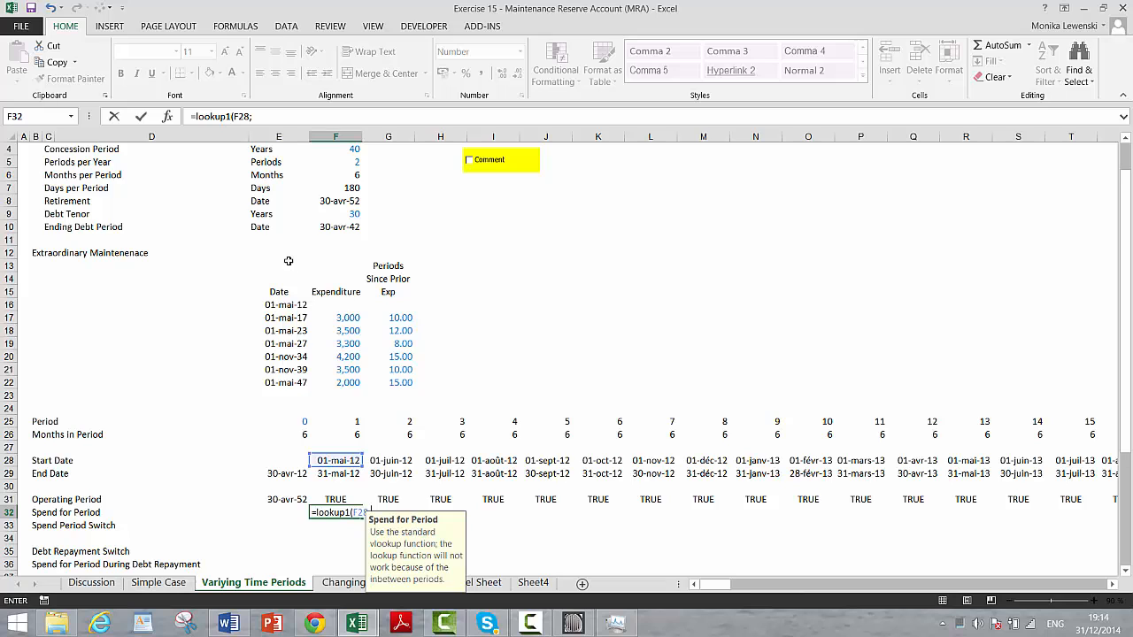
pyautogui.write(';')
pyautogui.click(280, 136)
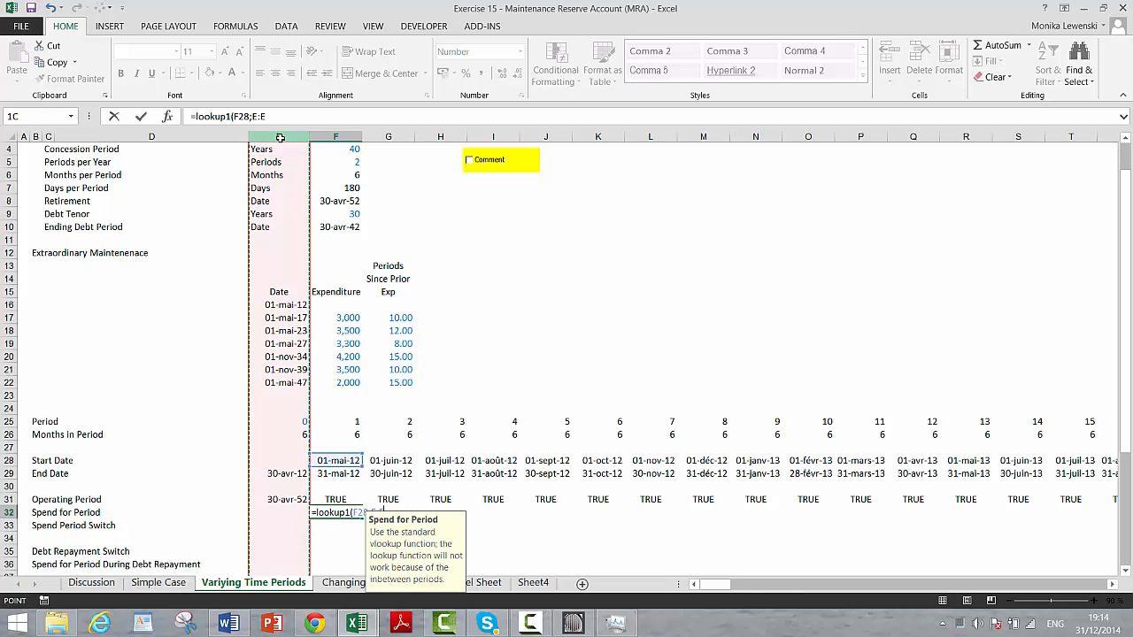
pyautogui.write(';')
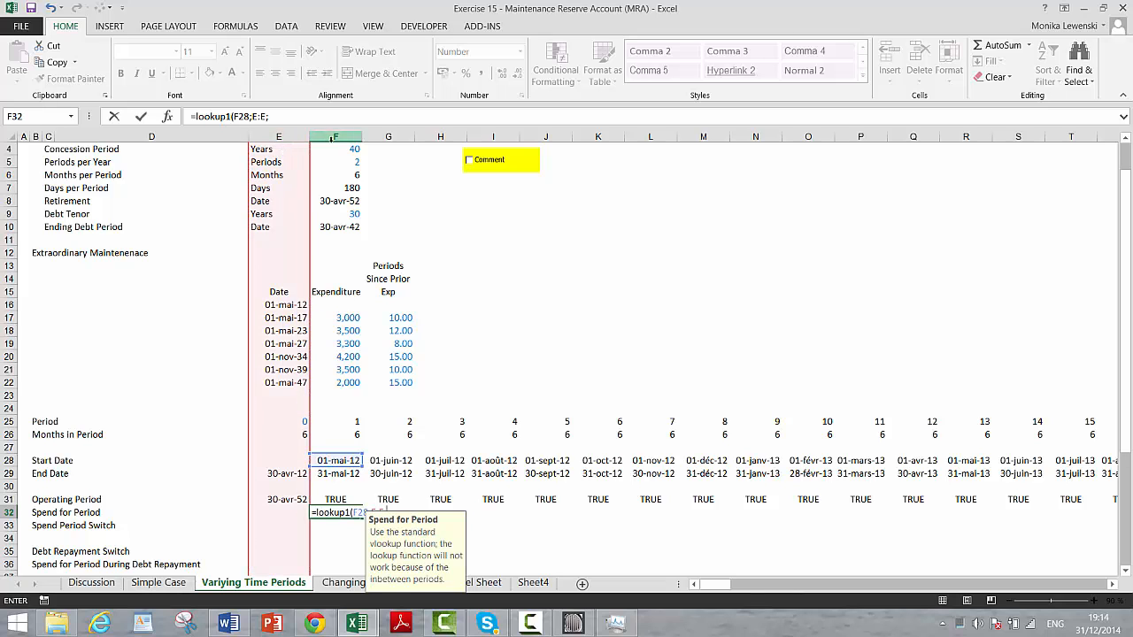
pyautogui.moveTo(330, 139); pyautogui.dragTo(331, 143)
pyautogui.click(332, 136)
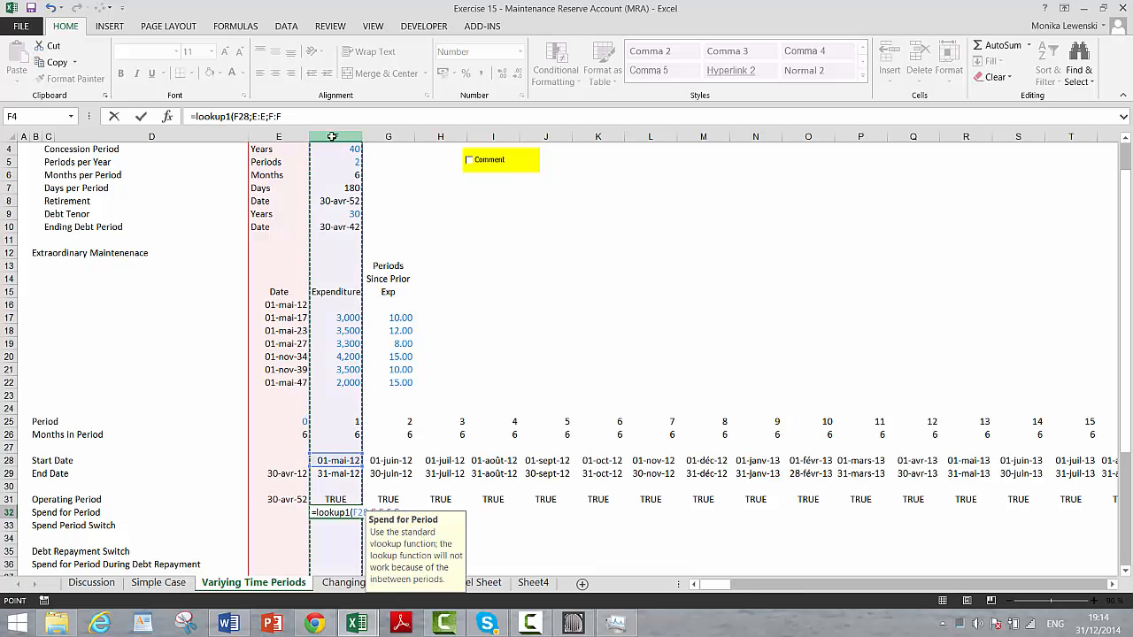
pyautogui.press('Return')
pyautogui.press('Up')
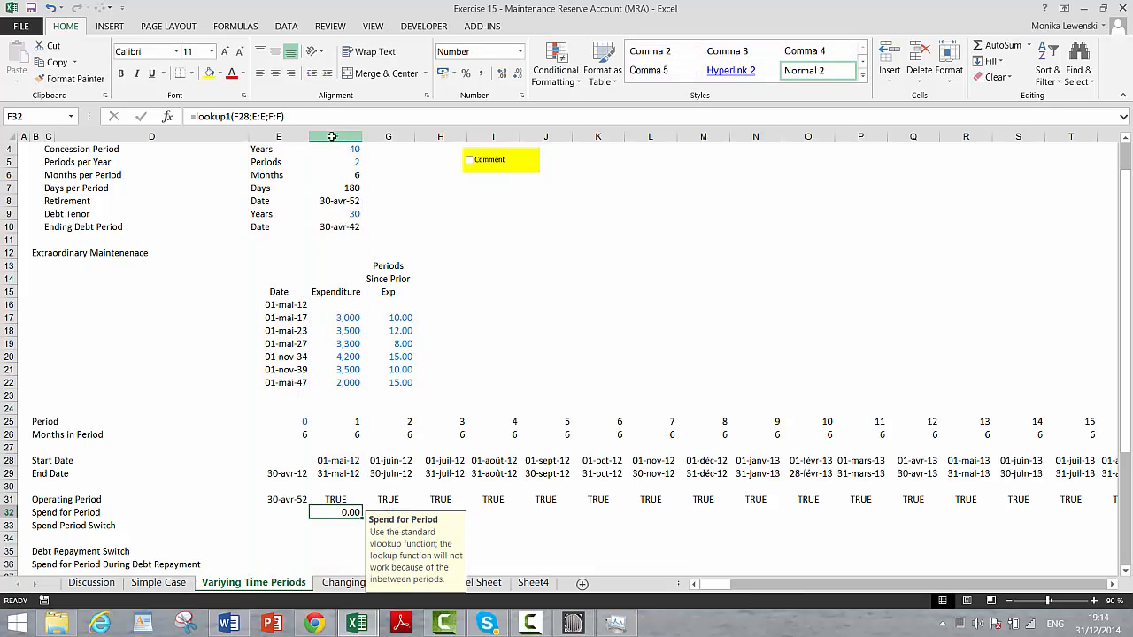
# Fill the Spend for Period formula from F32 across all remaining period columns
pyautogui.hotkey('ctrl', 'shift', 'Right')
pyautogui.hotkey('ctrl', 'r')
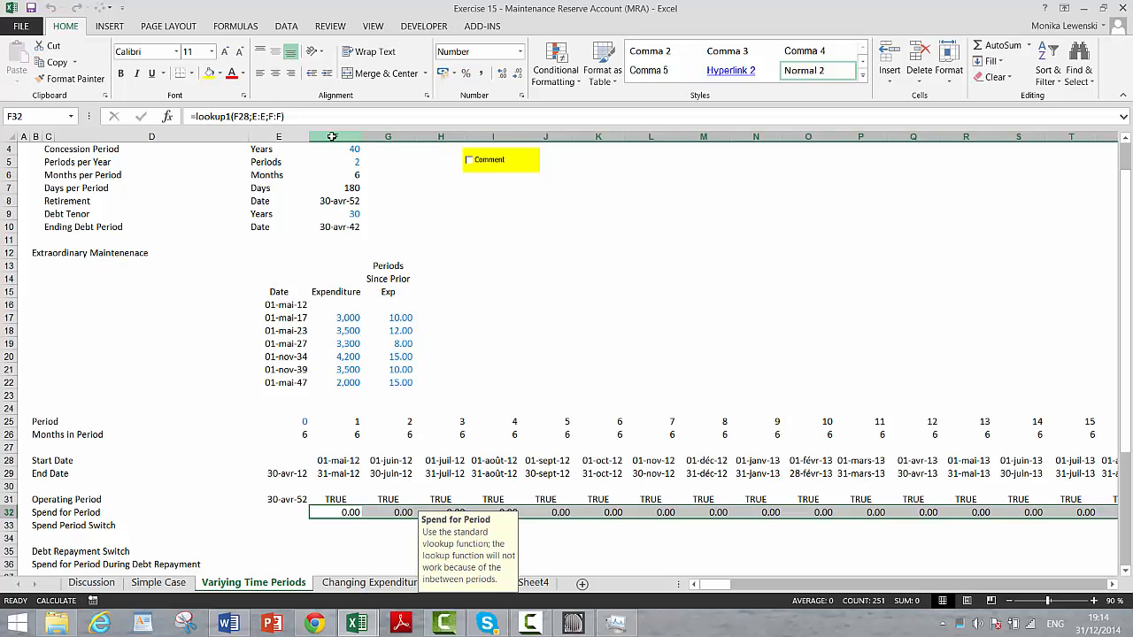
pyautogui.press('Right')
pyautogui.press('Left')
pyautogui.press('Left')
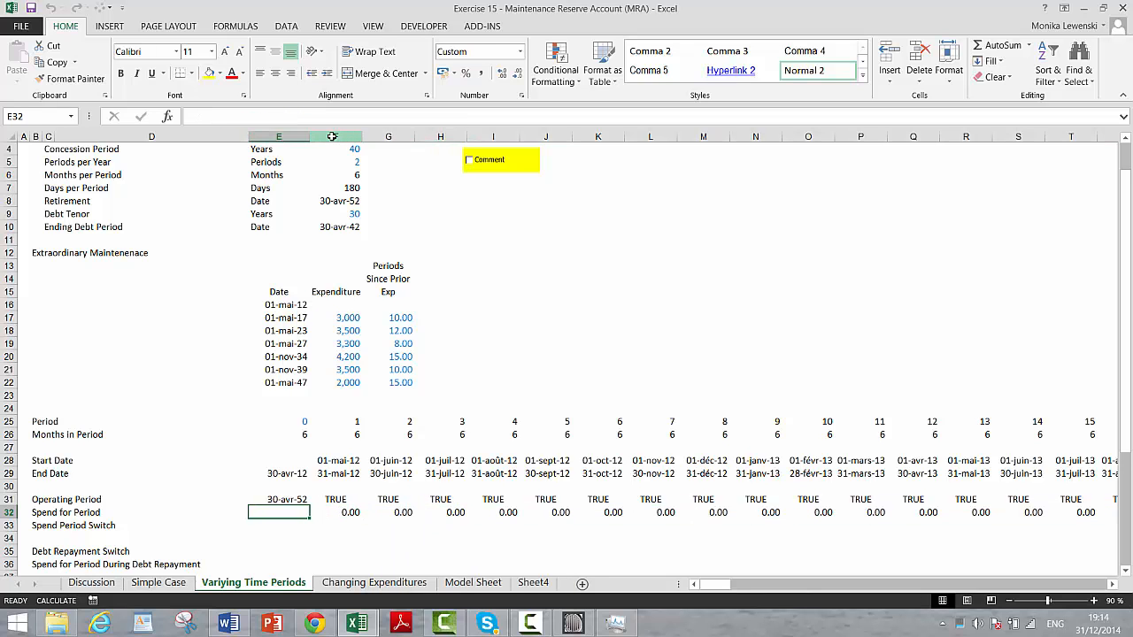
# Check the Spend for Period values and their column references along row 32 through the 2017 and 2018 periods
pyautogui.press('Right')
pyautogui.press('Right')
pyautogui.press('Right')
pyautogui.press('Right')
pyautogui.press('Right')
pyautogui.press('Right')
pyautogui.press('Right')
pyautogui.press('Right')
pyautogui.press('Right')
pyautogui.press('Right')
pyautogui.press('Right')
pyautogui.press('Right')
pyautogui.press('Right')
pyautogui.press('Right')
pyautogui.press('Right')
pyautogui.press('Right')
pyautogui.press('Right')
pyautogui.press('Right')
pyautogui.press('Right')
pyautogui.press('Right')
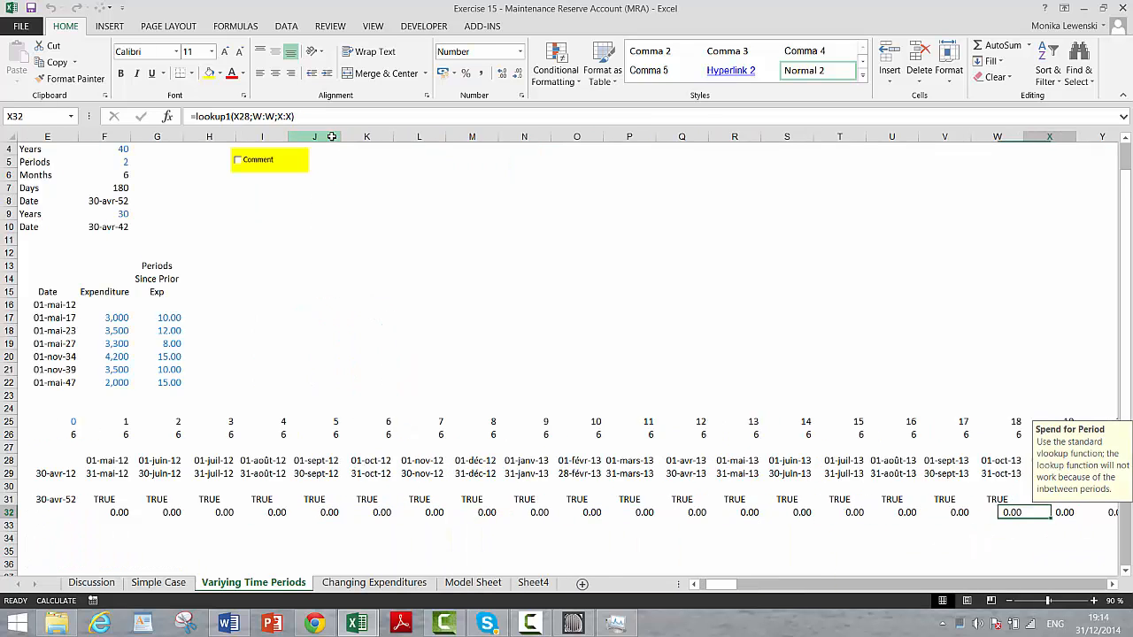
pyautogui.press('Right')
pyautogui.press('Right')
pyautogui.press('Right')
pyautogui.press('Right')
pyautogui.press('Right')
pyautogui.press('Right')
pyautogui.press('Right')
pyautogui.press('Right')
pyautogui.press('Right')
pyautogui.press('Right')
pyautogui.press('Right')
pyautogui.press('Right')
pyautogui.press('Right')
pyautogui.press('Right')
pyautogui.press('Right')
pyautogui.press('Right')
pyautogui.press('Right')
pyautogui.press('Right')
pyautogui.press('Right')
pyautogui.press('Right')
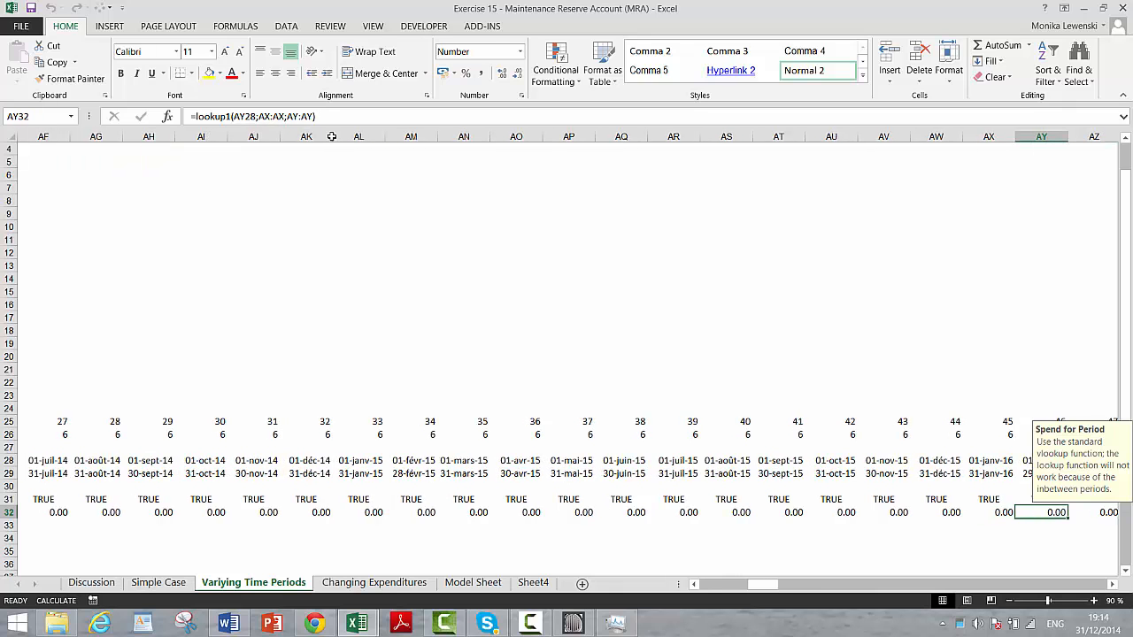
pyautogui.press('Right')
pyautogui.press('Right')
pyautogui.press('Right')
pyautogui.press('Right')
pyautogui.press('Right')
pyautogui.press('Right')
pyautogui.press('Right')
pyautogui.press('Right')
pyautogui.press('Right')
pyautogui.press('Right')
pyautogui.press('Right')
pyautogui.press('Right')
pyautogui.press('Right')
pyautogui.press('Right')
pyautogui.press('Right')
pyautogui.press('Left')
pyautogui.press('Left')
pyautogui.press('Left')
pyautogui.press('Left')
pyautogui.press('Left')
pyautogui.press('Left')
pyautogui.press('Left')
pyautogui.press('Left')
pyautogui.press('Left')
pyautogui.press('Left')
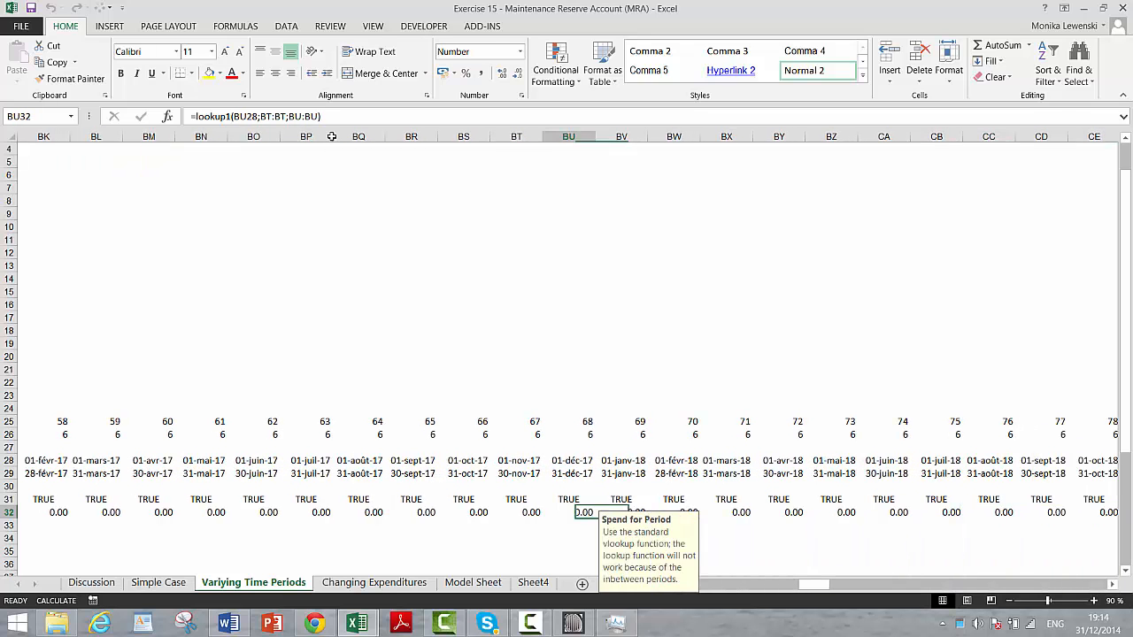
pyautogui.press('Left')
pyautogui.press('Left')
pyautogui.press('Left')
pyautogui.press('Left')
pyautogui.press('Left')
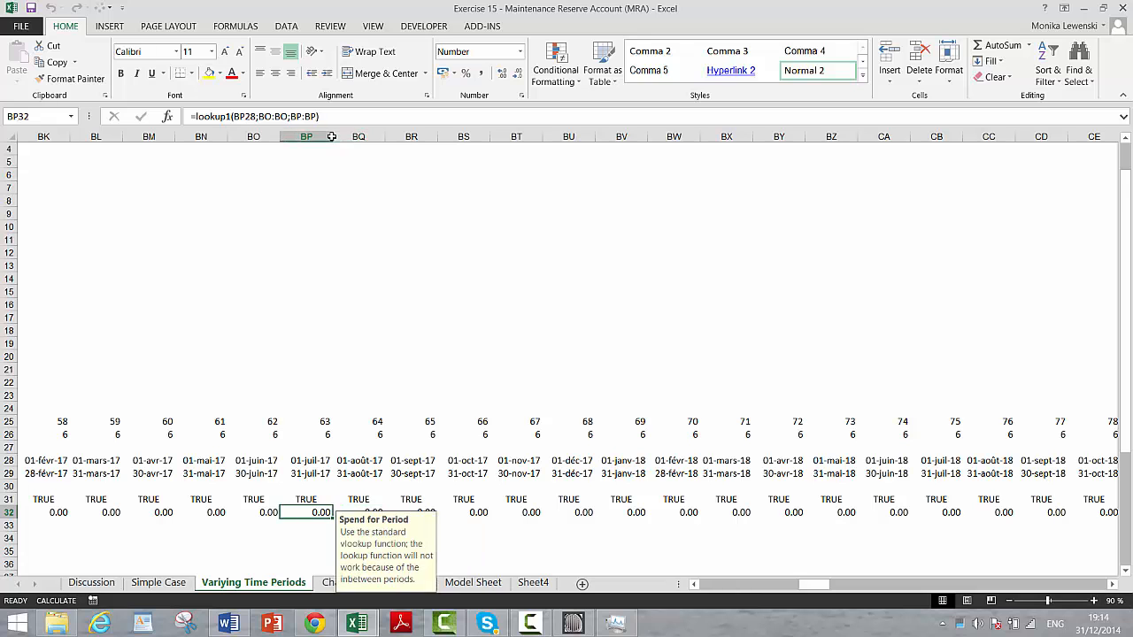
# Rewrite the Spend for Period formula in F32 with the lookup1 function, using the Start Date in F28 as lookup value
pyautogui.press('Left')
pyautogui.press('Left')
pyautogui.press('Left')
pyautogui.press('Left')
pyautogui.press('Left')
pyautogui.press('Left')
pyautogui.press('Left')
pyautogui.press('Left')
pyautogui.press('Left')
pyautogui.press('Left')
pyautogui.press('Left')
pyautogui.press('Left')
pyautogui.press('Left')
pyautogui.press('Left')
pyautogui.press('Left')
pyautogui.press('Left')
pyautogui.press('Left')
pyautogui.press('Left')
pyautogui.press('Left')
pyautogui.press('Left')
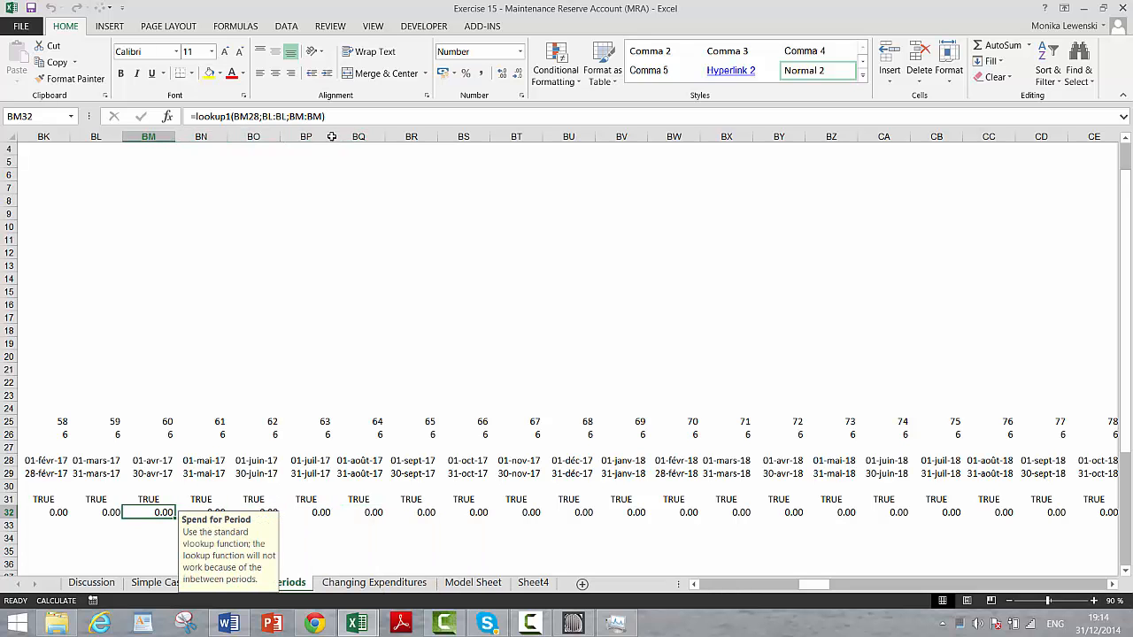
pyautogui.press('Left')
pyautogui.press('Left')
pyautogui.press('Left')
pyautogui.press('Left')
pyautogui.press('Left')
pyautogui.press('Left')
pyautogui.press('Left')
pyautogui.press('Left')
pyautogui.press('Left')
pyautogui.press('Left')
pyautogui.press('Left')
pyautogui.press('Left')
pyautogui.press('Left')
pyautogui.press('Left')
pyautogui.press('Left')
pyautogui.press('Left')
pyautogui.press('Left')
pyautogui.press('Left')
pyautogui.press('Left')
pyautogui.press('Left')
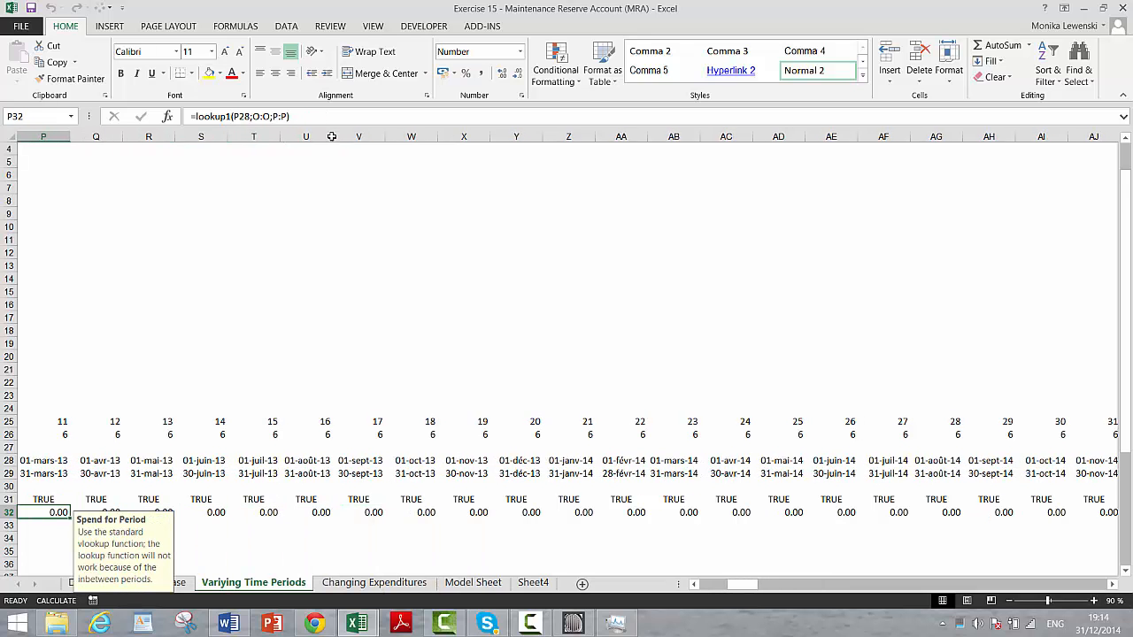
pyautogui.press('Right')
pyautogui.press('Right')
pyautogui.press('Right')
pyautogui.press('Right')
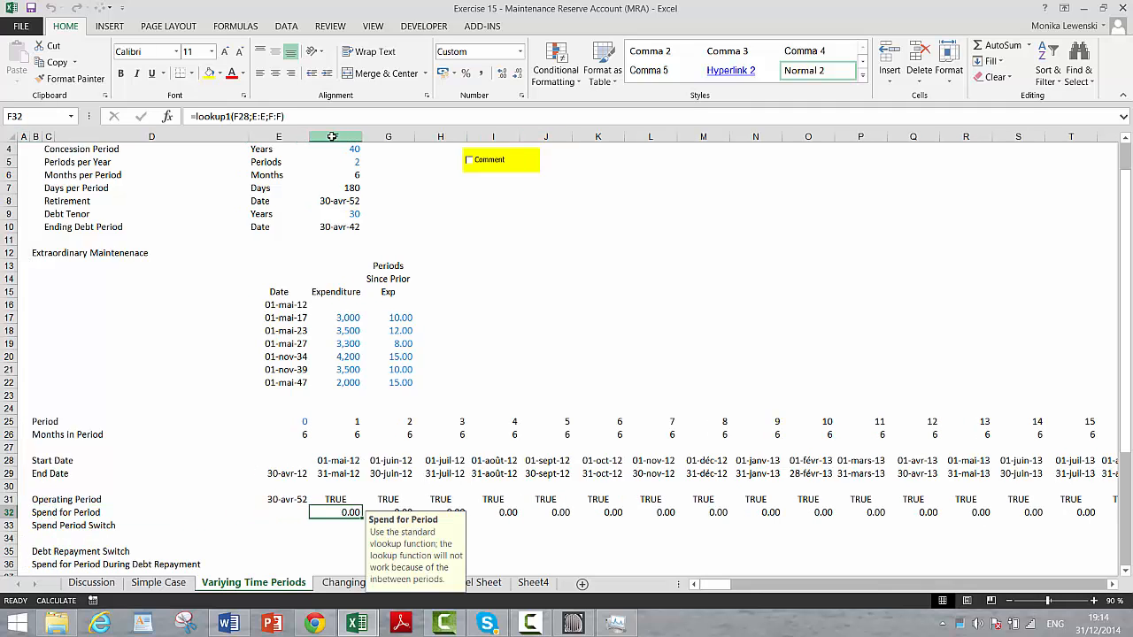
pyautogui.write('=')
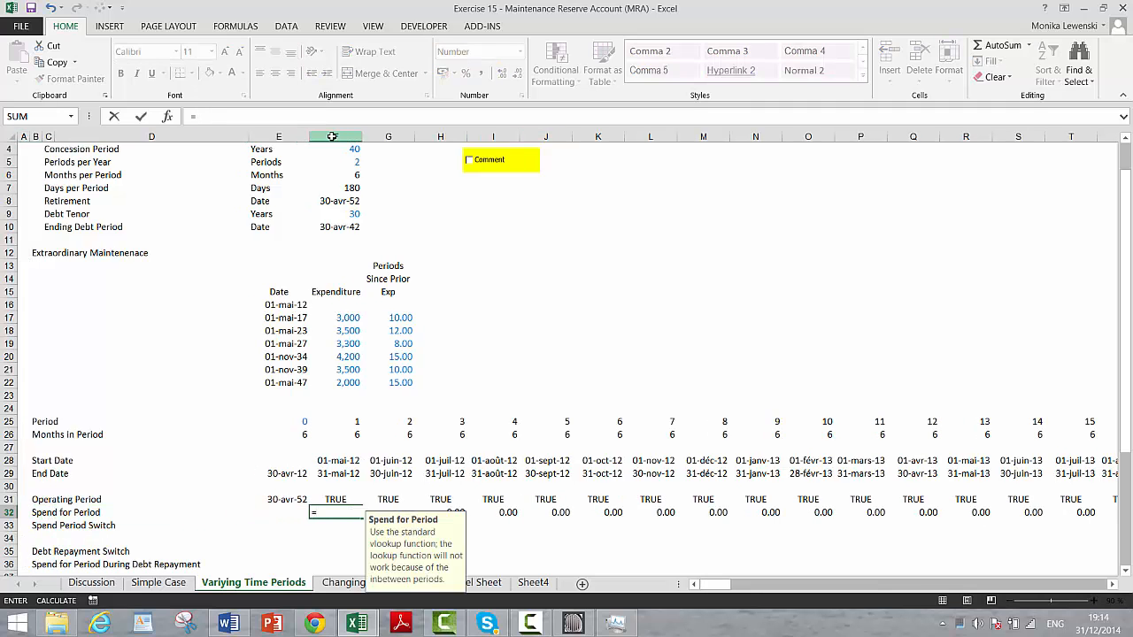
pyautogui.write('loo')
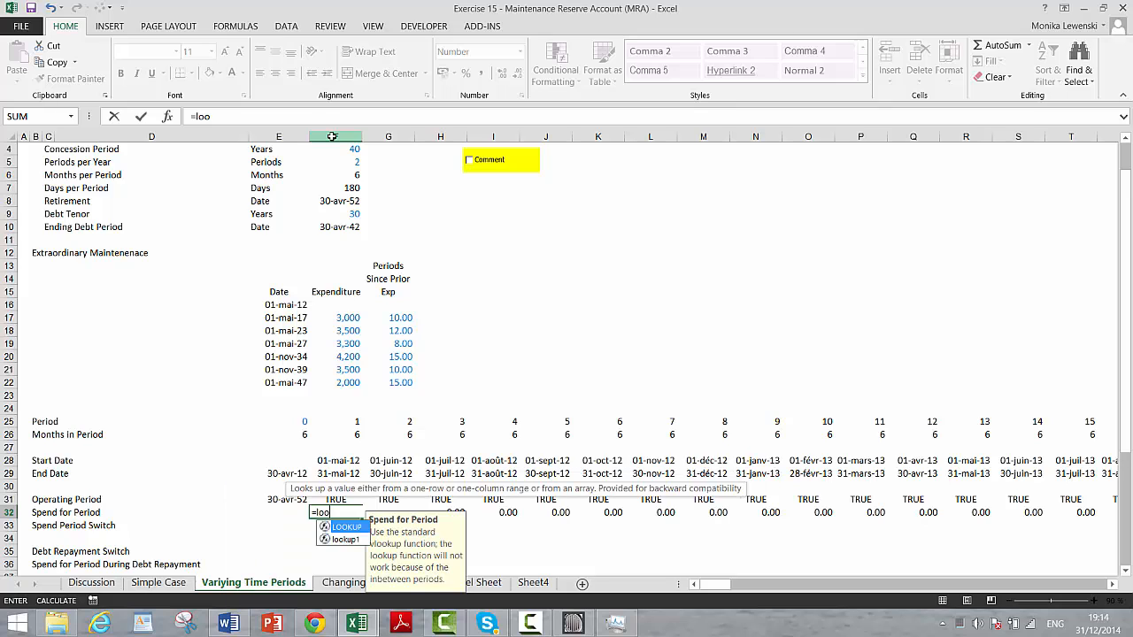
pyautogui.press('Down')
pyautogui.press('Tab')
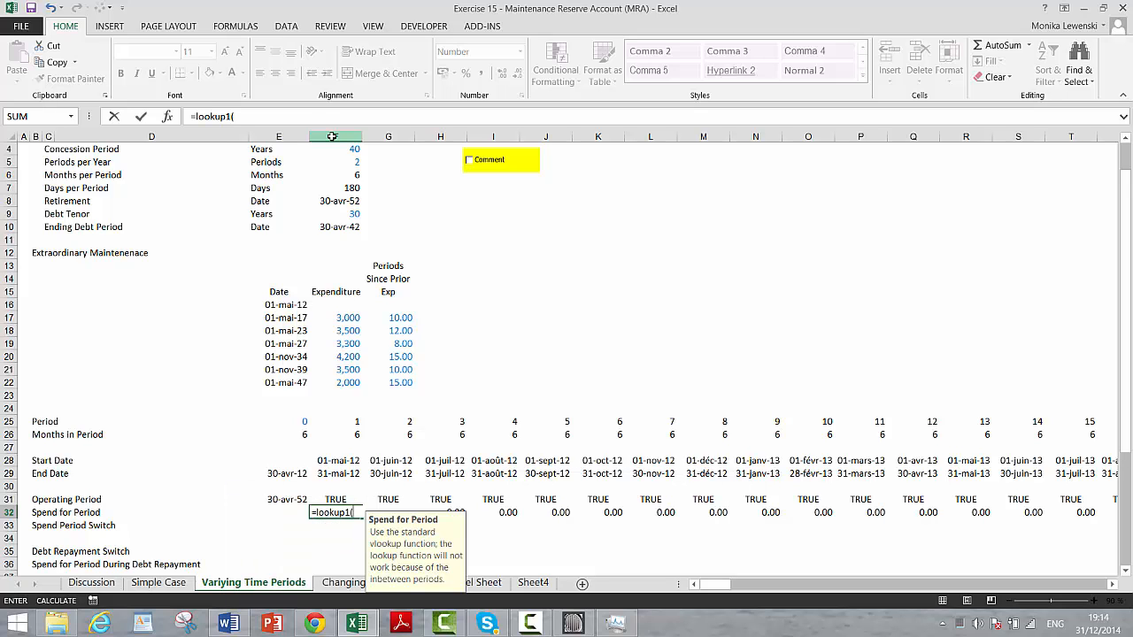
pyautogui.press('Up')
pyautogui.press('Up')
pyautogui.press('Up')
pyautogui.press('Up')
pyautogui.write(';')
# Set the formula's lookup range to the Extraordinary Maintenance dates as the absolute reference $E$16:$E$22
pyautogui.press('Up')
pyautogui.press('Up')
pyautogui.press('Up')
pyautogui.press('Up')
pyautogui.press('Up')
pyautogui.press('Up')
pyautogui.press('Up')
pyautogui.press('Up')
pyautogui.press('Up')
pyautogui.press('Up')
pyautogui.press('Up')
pyautogui.press('Up')
pyautogui.press('Up')
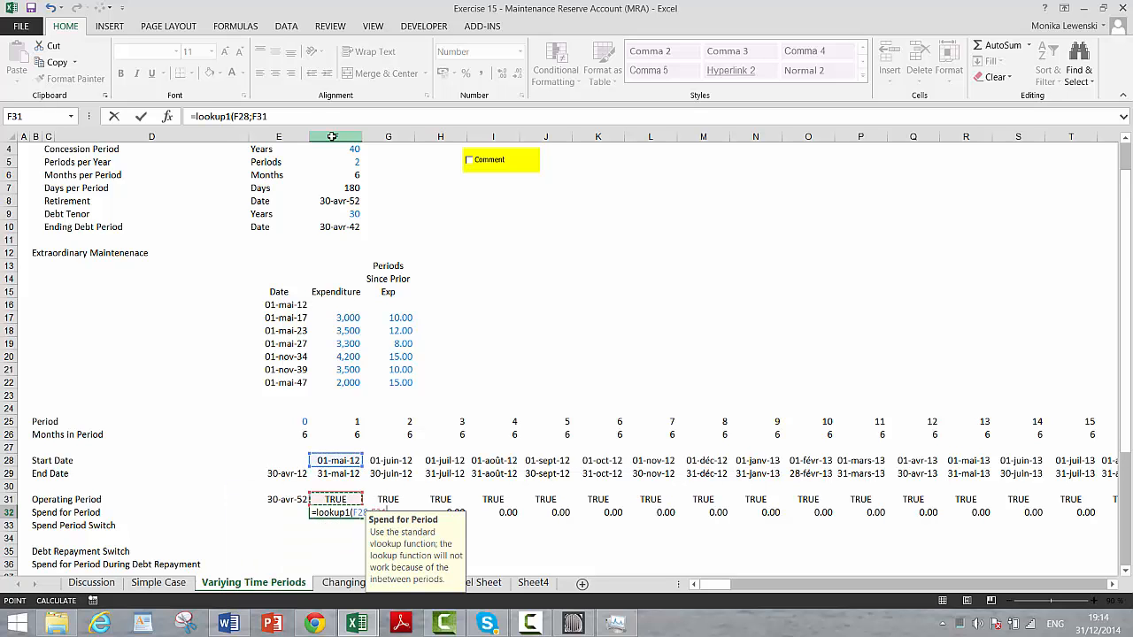
pyautogui.press('Left')
pyautogui.press('Up')
pyautogui.press('Up')
pyautogui.press('Up')
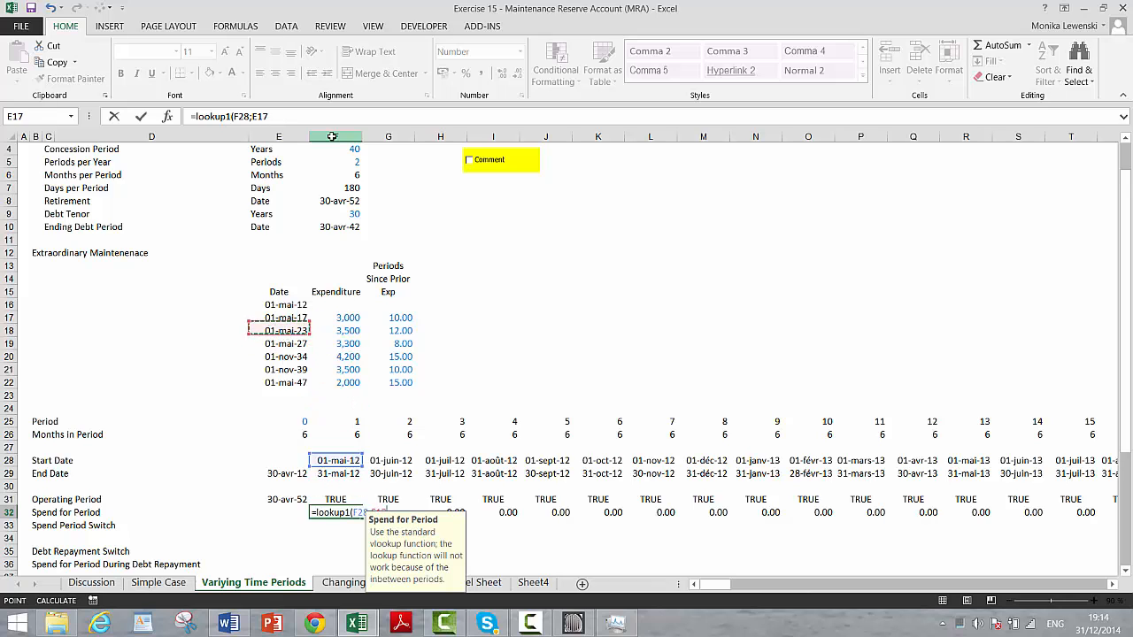
pyautogui.hotkey('shift', 'Down')
pyautogui.hotkey('shift', 'Down')
pyautogui.hotkey('shift', 'Down')
pyautogui.hotkey('shift', 'Down')
pyautogui.hotkey('shift', 'Down')
pyautogui.hotkey('shift', 'Down')
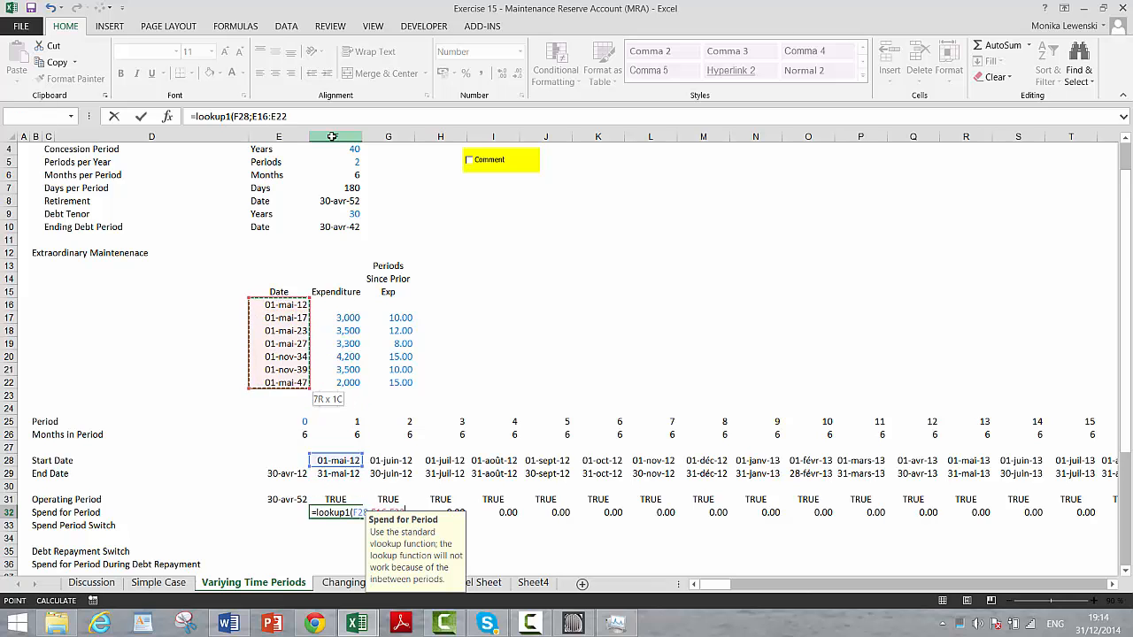
pyautogui.press('F4')
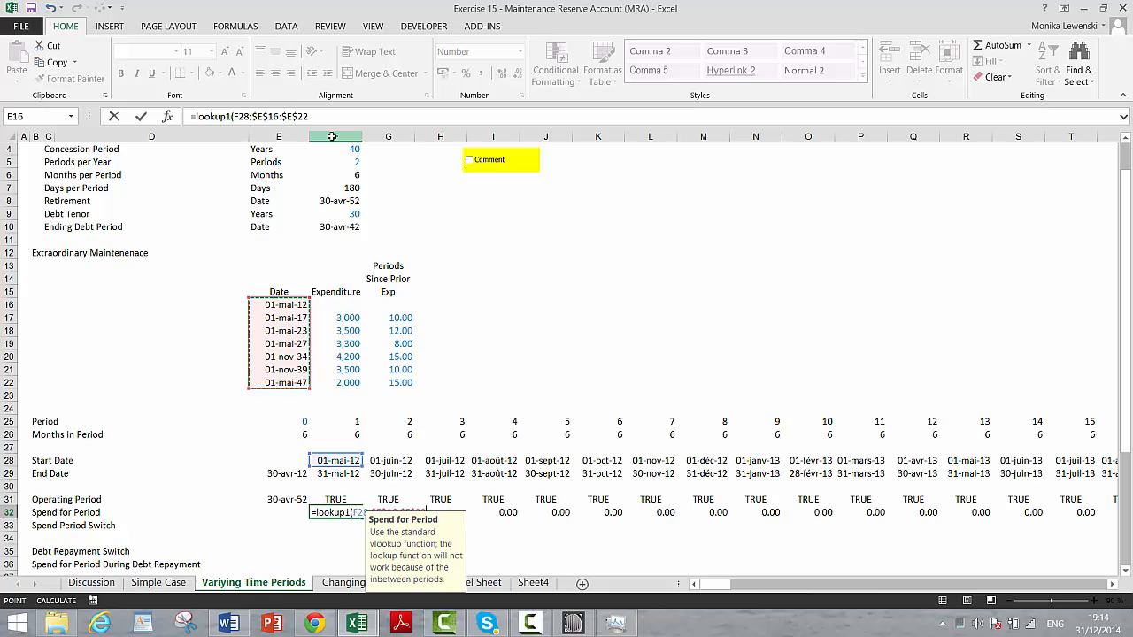
# Complete the formula with the absolute Expenditure range $F$16:$F$22 as result range and fill it across all remaining period columns
pyautogui.write(';')
pyautogui.press('Up')
pyautogui.press('Up')
pyautogui.press('Up')
pyautogui.press('Up')
pyautogui.press('Up')
pyautogui.press('Up')
pyautogui.press('Up')
pyautogui.press('Up')
pyautogui.press('Up')
pyautogui.press('Up')
pyautogui.press('Up')
pyautogui.press('Up')
pyautogui.press('Up')
pyautogui.press('Up')
pyautogui.press('Up')
pyautogui.press('Up')
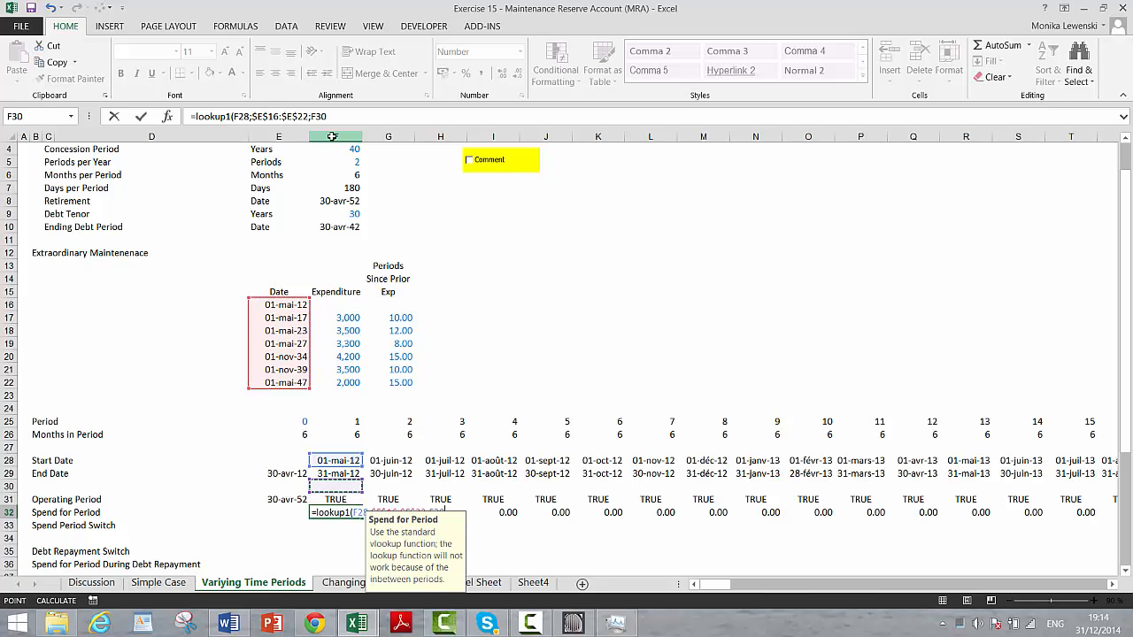
pyautogui.hotkey('shift', 'Down')
pyautogui.hotkey('shift', 'Down')
pyautogui.hotkey('shift', 'Down')
pyautogui.hotkey('shift', 'Down')
pyautogui.hotkey('shift', 'Down')
pyautogui.hotkey('shift', 'Down')
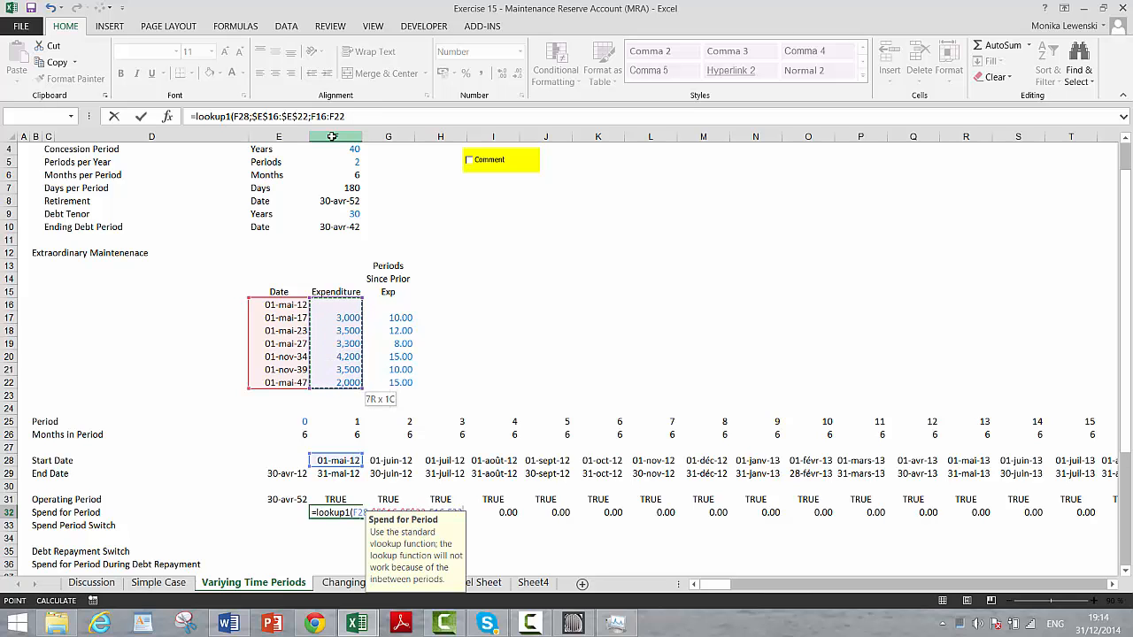
pyautogui.press('F4')
pyautogui.write(')')
pyautogui.hotkey('ctrl', 'Return')
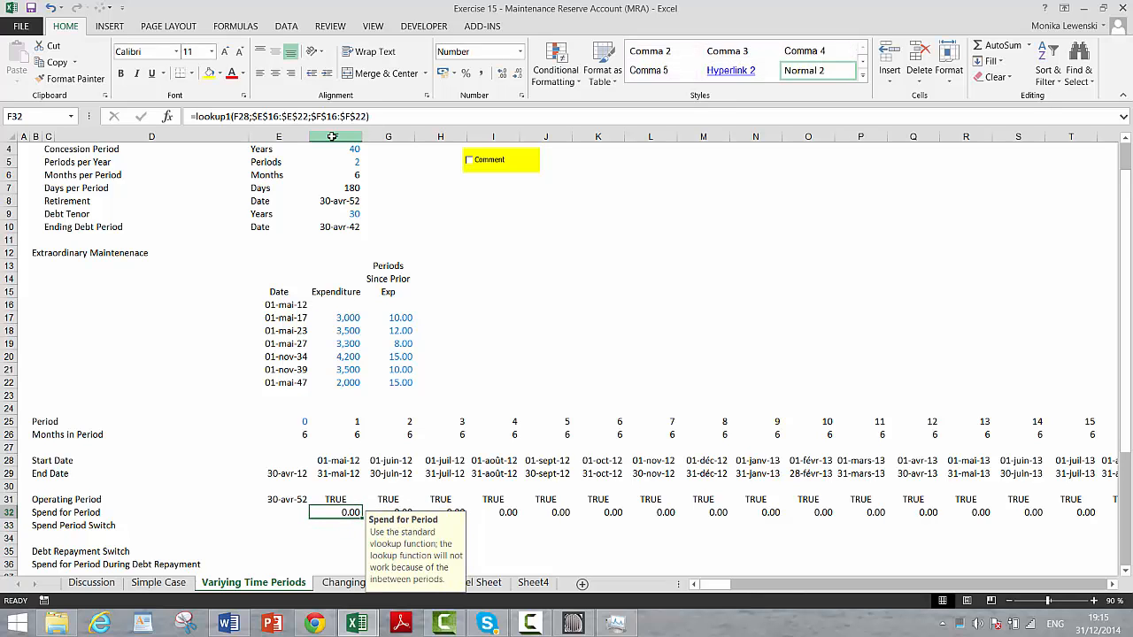
pyautogui.hotkey('ctrl', 'shift', 'Right')
# Check the Spend for Period values along row 32 from the first period through 2017, focusing on the columns around the May 2017 expenditure date
pyautogui.press('Right')
pyautogui.press('Right')
pyautogui.press('Right')
pyautogui.press('Right')
pyautogui.press('Right')
pyautogui.press('Right')
pyautogui.press('Right')
pyautogui.press('Right')
pyautogui.press('Right')
pyautogui.press('Right')
pyautogui.press('Right')
pyautogui.press('Right')
pyautogui.press('Right')
pyautogui.press('Right')
pyautogui.press('Right')
pyautogui.press('Right')
pyautogui.press('Right')
pyautogui.press('Right')
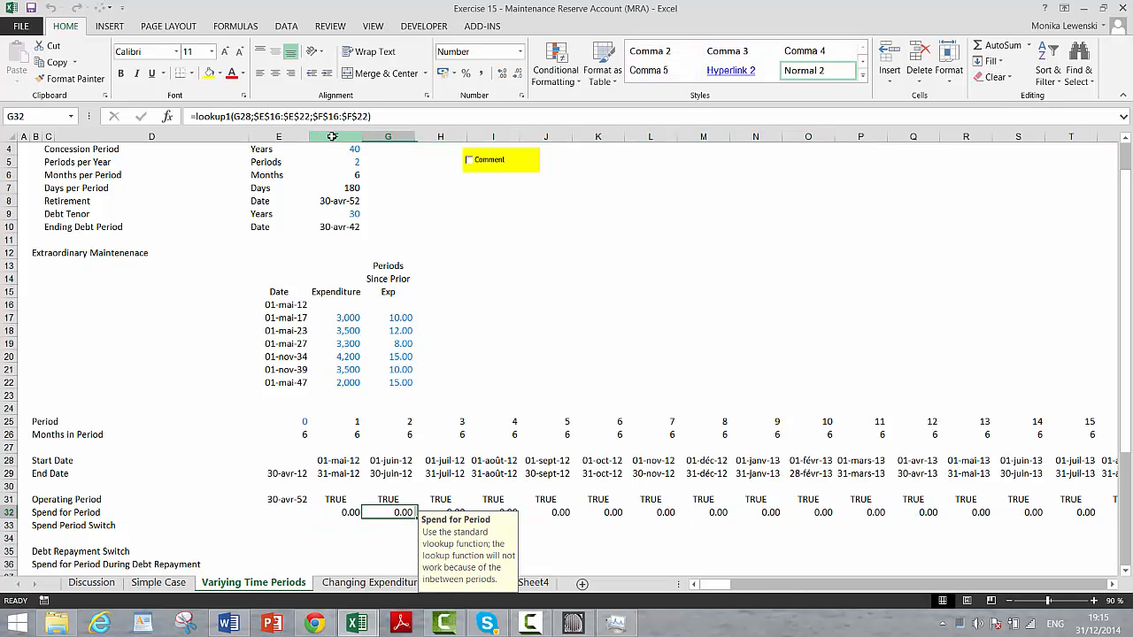
pyautogui.press('Right')
pyautogui.press('Right')
pyautogui.press('Right')
pyautogui.press('Right')
pyautogui.press('Right')
pyautogui.press('Right')
pyautogui.press('Right')
pyautogui.press('Right')
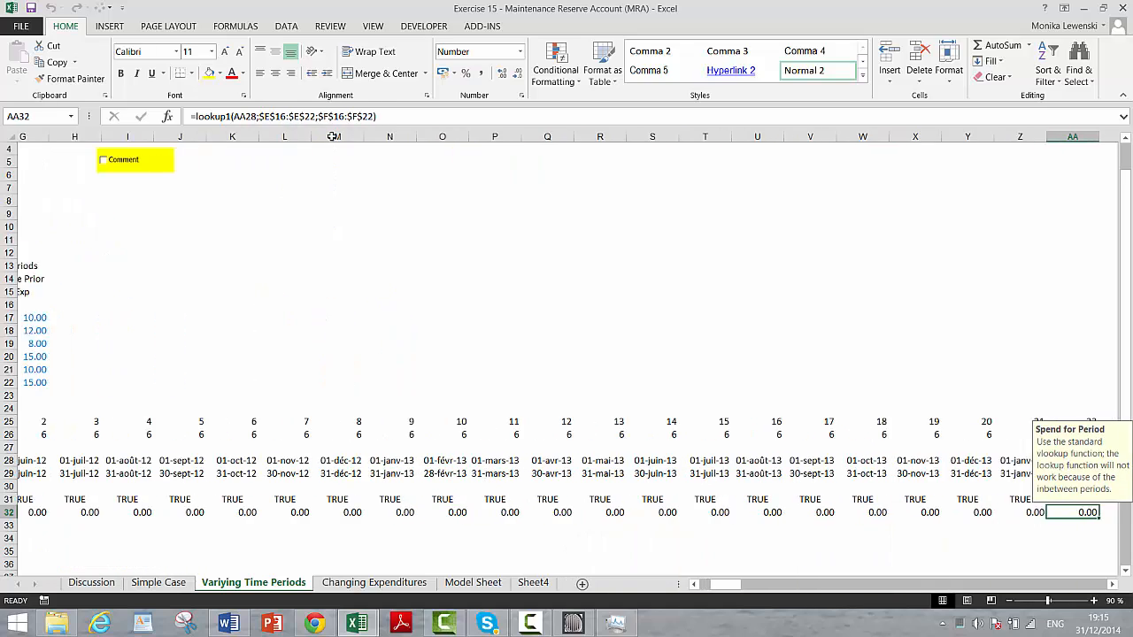
pyautogui.press('Right')
pyautogui.press('Right')
pyautogui.press('Right')
pyautogui.press('Right')
pyautogui.press('Right')
pyautogui.press('Right')
pyautogui.press('Right')
pyautogui.press('Right')
pyautogui.press('Right')
pyautogui.press('Right')
pyautogui.press('Right')
pyautogui.press('Right')
pyautogui.press('Right')
pyautogui.press('Right')
pyautogui.press('Right')
pyautogui.press('Right')
pyautogui.press('Right')
pyautogui.press('Right')
pyautogui.press('Right')
pyautogui.press('Right')
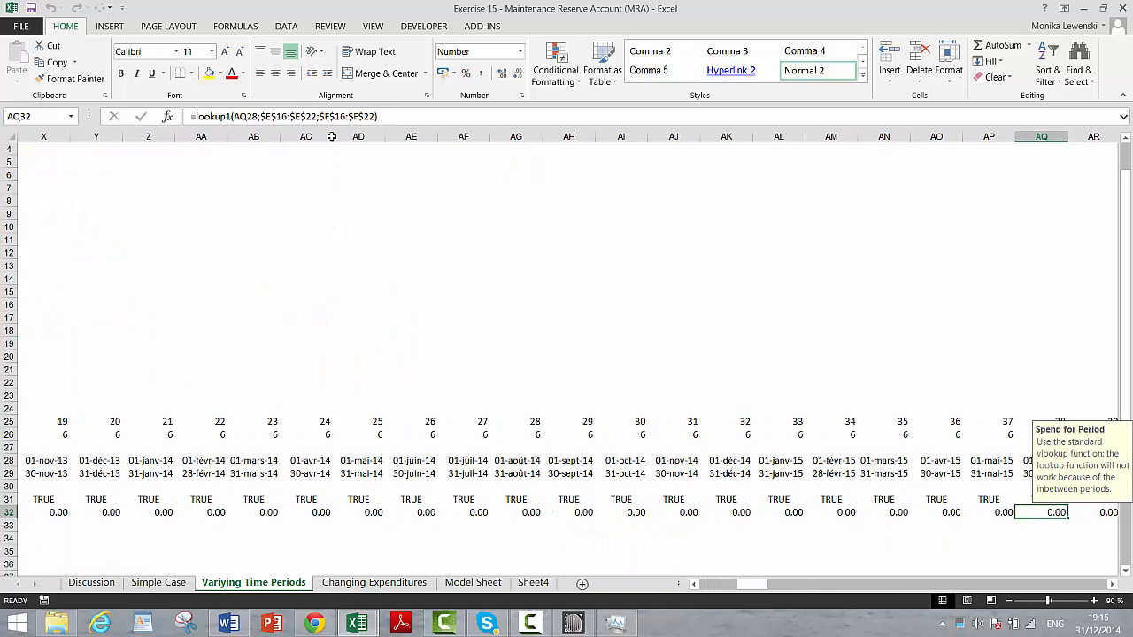
pyautogui.press('Right')
pyautogui.press('Right')
pyautogui.press('Right')
pyautogui.press('Right')
pyautogui.press('Right')
pyautogui.press('Right')
pyautogui.press('Right')
pyautogui.press('Right')
pyautogui.press('Right')
pyautogui.press('Right')
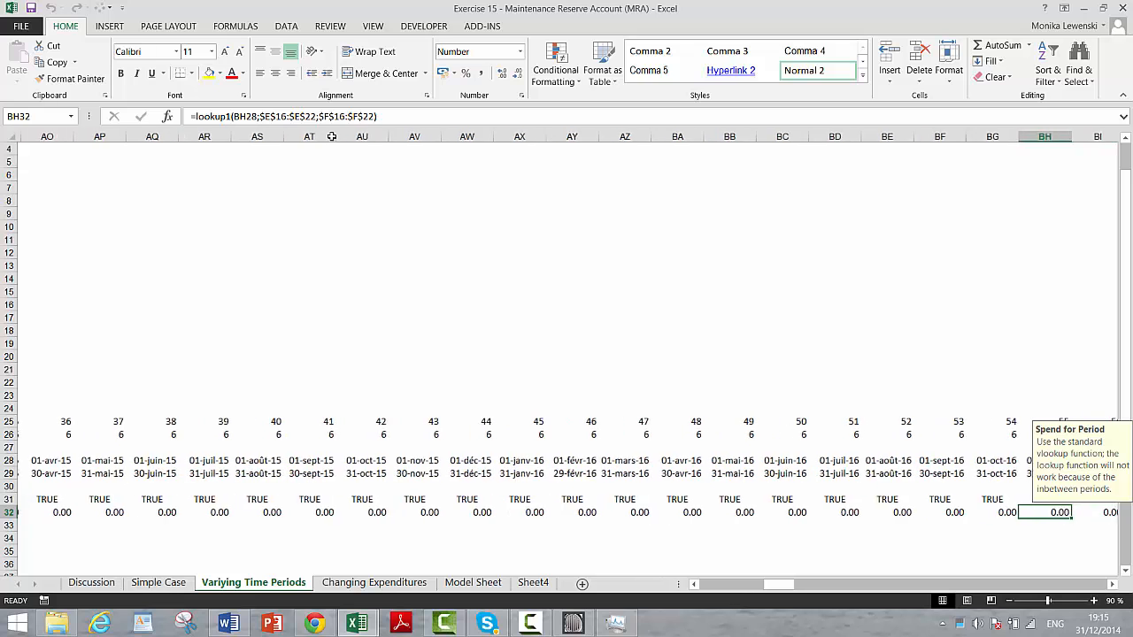
pyautogui.press('Right')
pyautogui.press('Right')
pyautogui.press('Right')
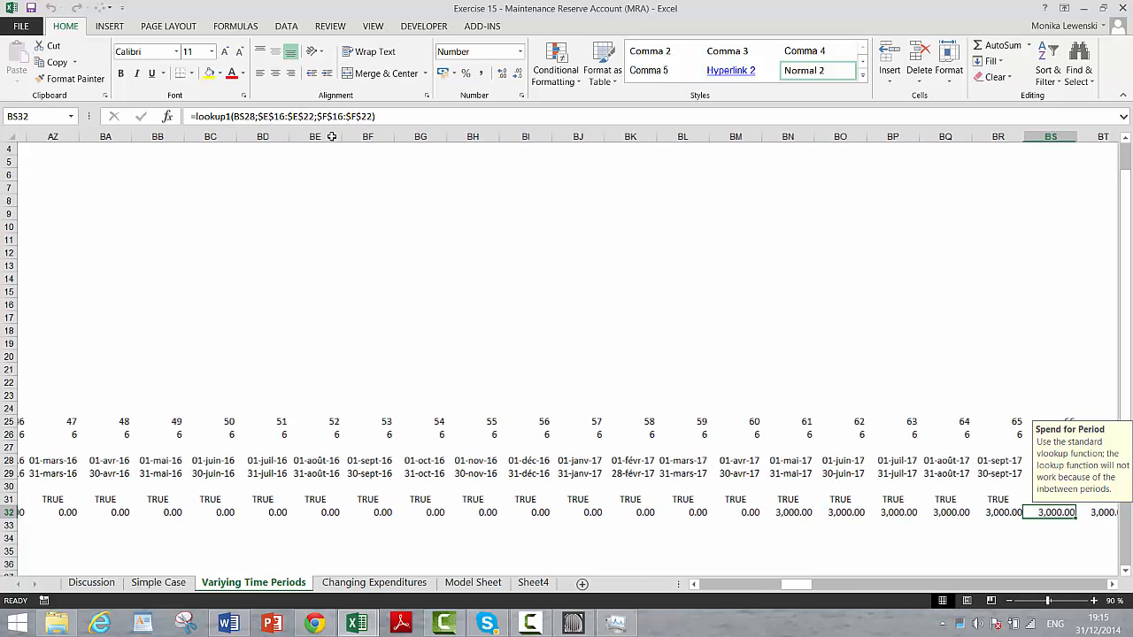
pyautogui.press('Left')
pyautogui.press('Left')
pyautogui.press('Left')
pyautogui.press('Left')
pyautogui.press('Left')
pyautogui.press('Left')
pyautogui.press('Left')
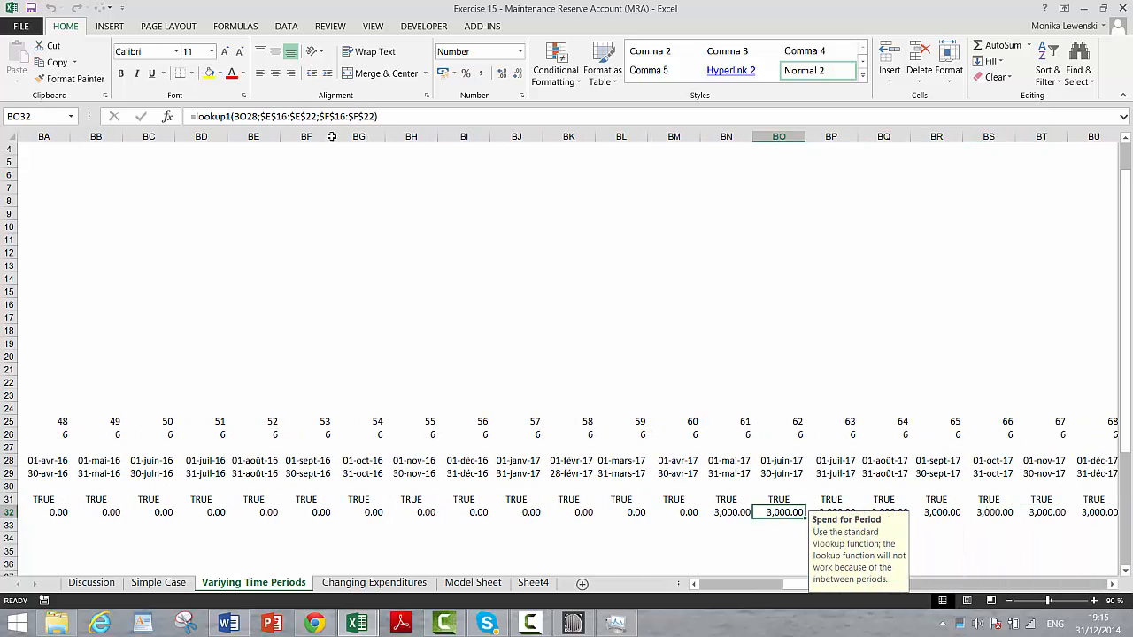
# Examine the Spend for Period row across the monthly timeline, checking where the looked-up expenditure begins and how it continues in subsequent periods
pyautogui.press('Right')
pyautogui.press('Right')
pyautogui.press('Right')
pyautogui.press('Right')
pyautogui.press('Right')
pyautogui.press('Right')
pyautogui.press('Right')
pyautogui.press('Right')
pyautogui.press('Right')
pyautogui.press('Right')
pyautogui.press('Right')
pyautogui.press('Right')
pyautogui.press('Right')
pyautogui.press('Right')
pyautogui.press('Right')
pyautogui.press('Right')
pyautogui.press('Right')
pyautogui.press('Right')
pyautogui.press('Right')
pyautogui.press('Right')
pyautogui.press('Right')
pyautogui.press('Right')
pyautogui.press('Right')
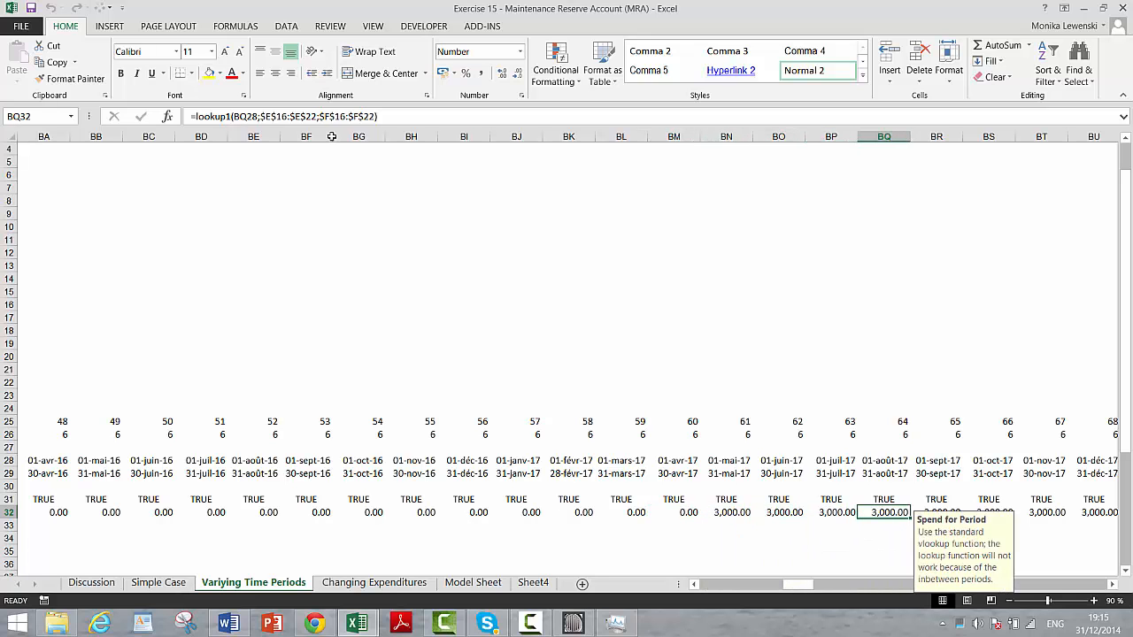
pyautogui.press('Right')
pyautogui.press('Right')
pyautogui.press('Right')
pyautogui.press('Right')
pyautogui.press('Right')
pyautogui.press('Right')
pyautogui.press('Right')
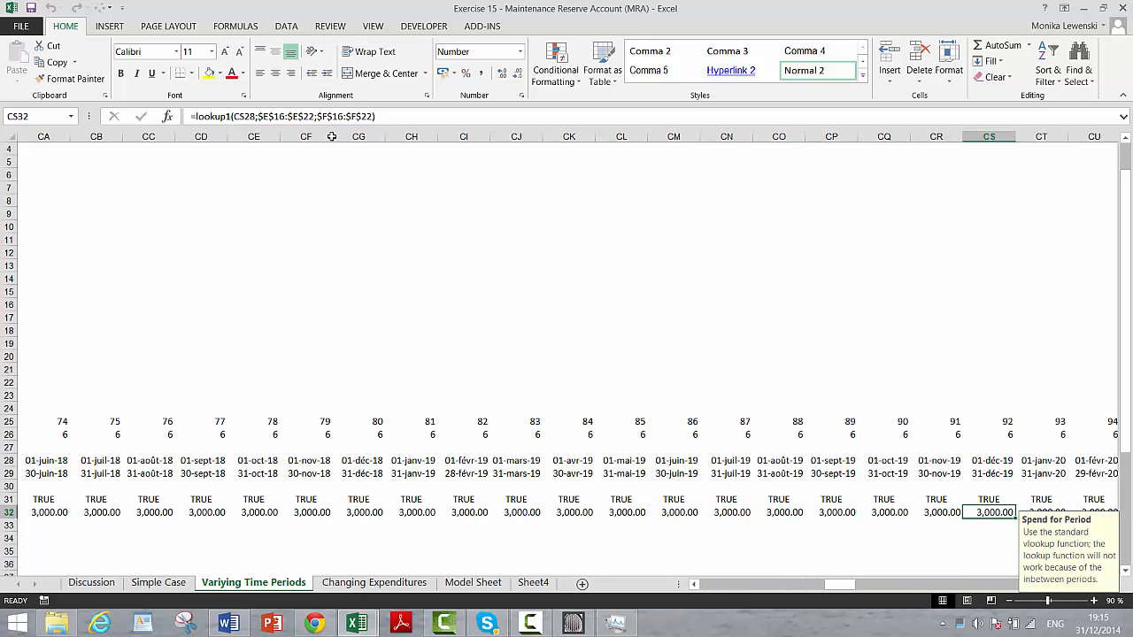
pyautogui.press('Left')
pyautogui.press('Left')
pyautogui.press('Left')
pyautogui.press('Left')
pyautogui.press('Left')
pyautogui.press('Left')
pyautogui.press('Left')
pyautogui.press('Left')
pyautogui.press('Left')
pyautogui.press('Left')
pyautogui.press('Left')
pyautogui.press('Left')
pyautogui.press('Left')
pyautogui.press('Left')
pyautogui.press('Left')
pyautogui.press('Left')
pyautogui.press('Left')
pyautogui.press('Left')
pyautogui.press('Left')
pyautogui.press('Left')
pyautogui.press('Left')
pyautogui.press('Left')
pyautogui.press('Left')
pyautogui.press('Left')
pyautogui.press('Left')
pyautogui.press('Left')
pyautogui.press('Left')
pyautogui.press('Left')
pyautogui.press('Left')
pyautogui.press('Left')
pyautogui.press('Left')
pyautogui.press('Left')
pyautogui.press('Left')
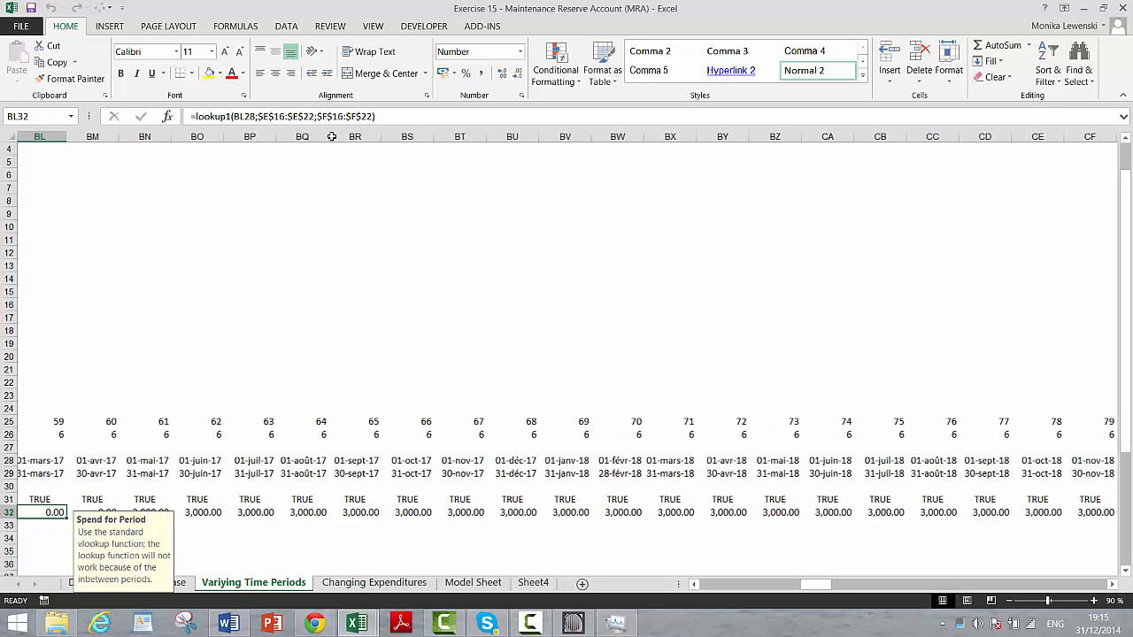
pyautogui.press('Right')
pyautogui.press('Right')
pyautogui.press('Right')
pyautogui.press('Right')
pyautogui.press('Right')
pyautogui.press('Right')
pyautogui.press('Right')
pyautogui.press('Right')
pyautogui.press('Right')
pyautogui.press('Right')
pyautogui.press('Right')
pyautogui.press('Right')
pyautogui.press('Right')
pyautogui.press('Right')
pyautogui.press('Right')
pyautogui.press('Right')
pyautogui.press('Right')
pyautogui.press('Right')
pyautogui.press('Right')
pyautogui.press('Right')
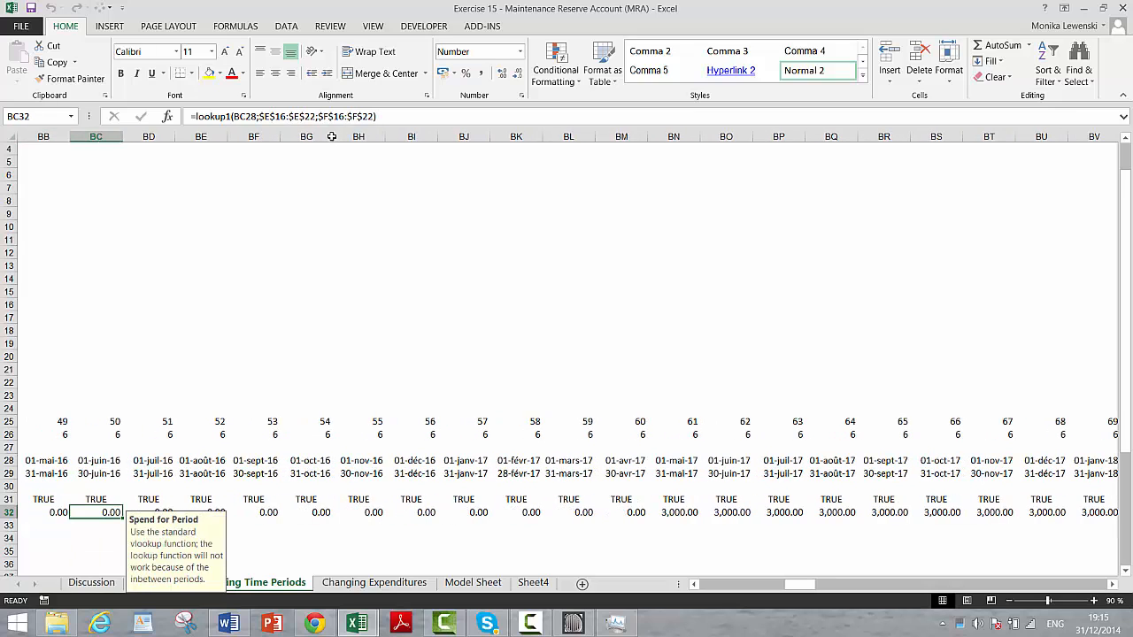
pyautogui.press('Right')
pyautogui.press('Right')
pyautogui.press('Right')
pyautogui.press('Right')
pyautogui.press('Right')
pyautogui.press('Right')
pyautogui.press('Right')
pyautogui.press('Right')
pyautogui.press('Right')
pyautogui.press('Right')
pyautogui.press('Right')
pyautogui.press('Right')
pyautogui.press('Right')
pyautogui.press('Right')
pyautogui.press('Right')
pyautogui.press('Right')
pyautogui.press('Right')
pyautogui.press('Right')
pyautogui.press('Right')
pyautogui.press('Right')
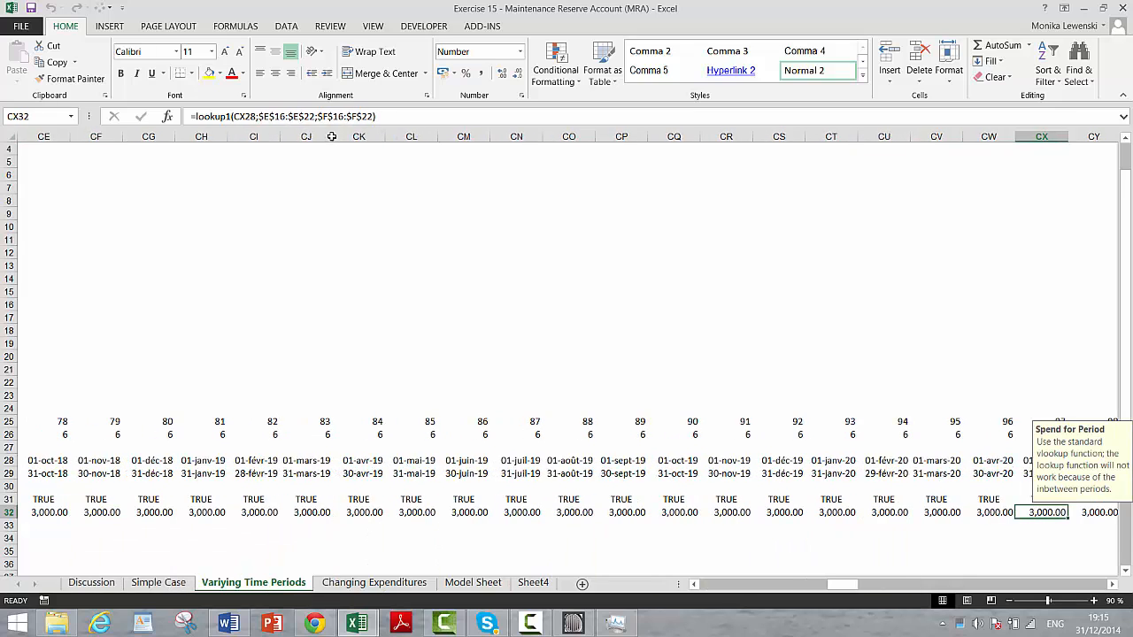
# Replace the first Spend for Period formula in F32 with a MATCH function, using the start date in F28 as the lookup value
pyautogui.press('Home')
pyautogui.press('Home')
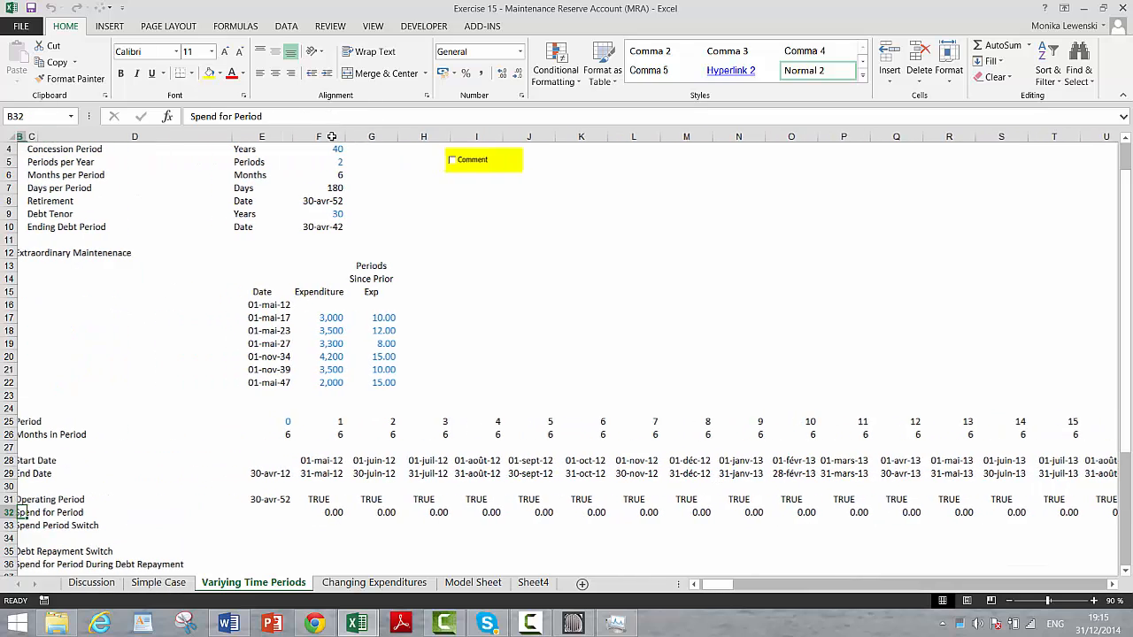
pyautogui.press('Right')
pyautogui.press('Right')
pyautogui.press('Right')
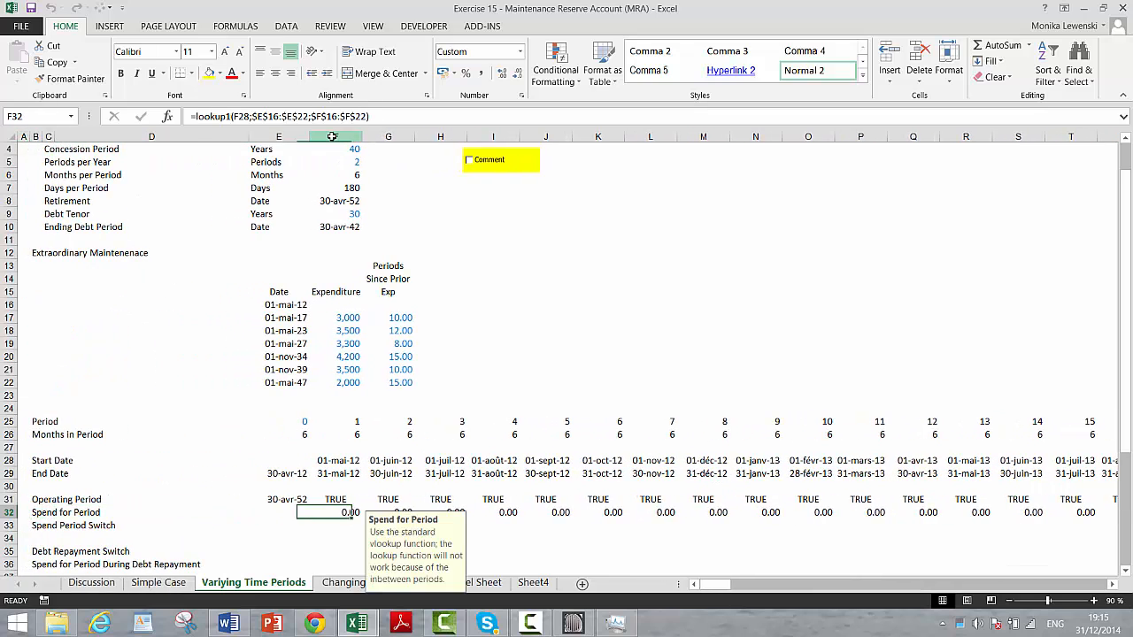
pyautogui.write('=ma')
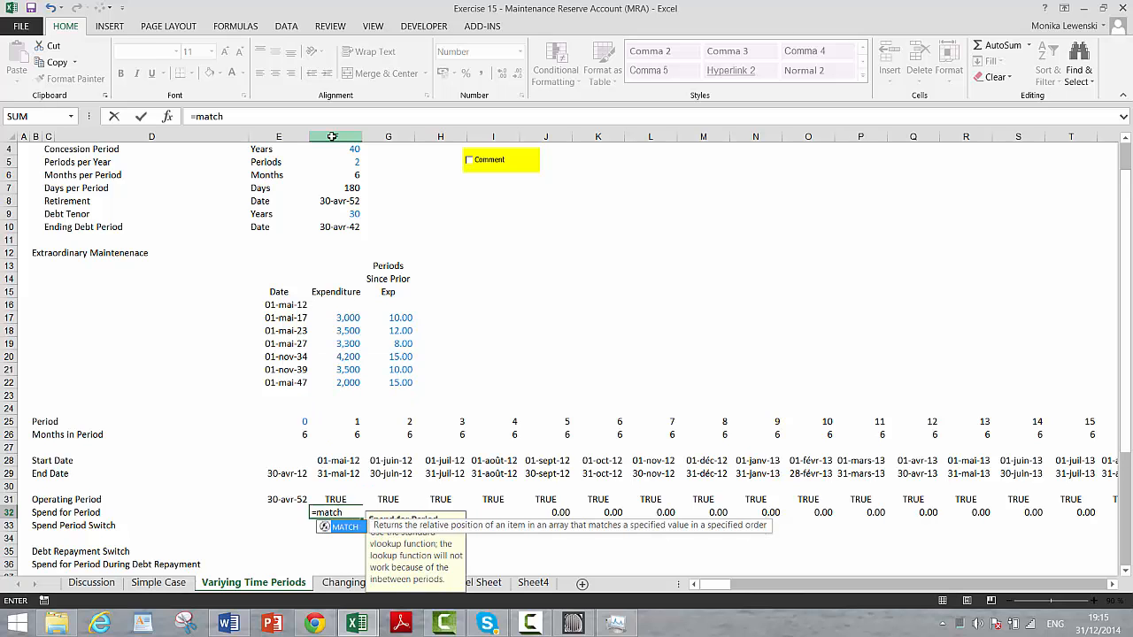
pyautogui.write('tch')
pyautogui.press('Tab')
pyautogui.press('Up')
pyautogui.press('Up')
pyautogui.press('Up')
pyautogui.press('Up')
pyautogui.press('Up')
pyautogui.press('Up')
pyautogui.press('Up')
pyautogui.press('Up')
pyautogui.press('Up')
pyautogui.press('Up')
pyautogui.press('Up')
pyautogui.press('Up')
pyautogui.press('Up')
pyautogui.press('Up')
pyautogui.press('Up')
pyautogui.press('Up')
pyautogui.press('Up')
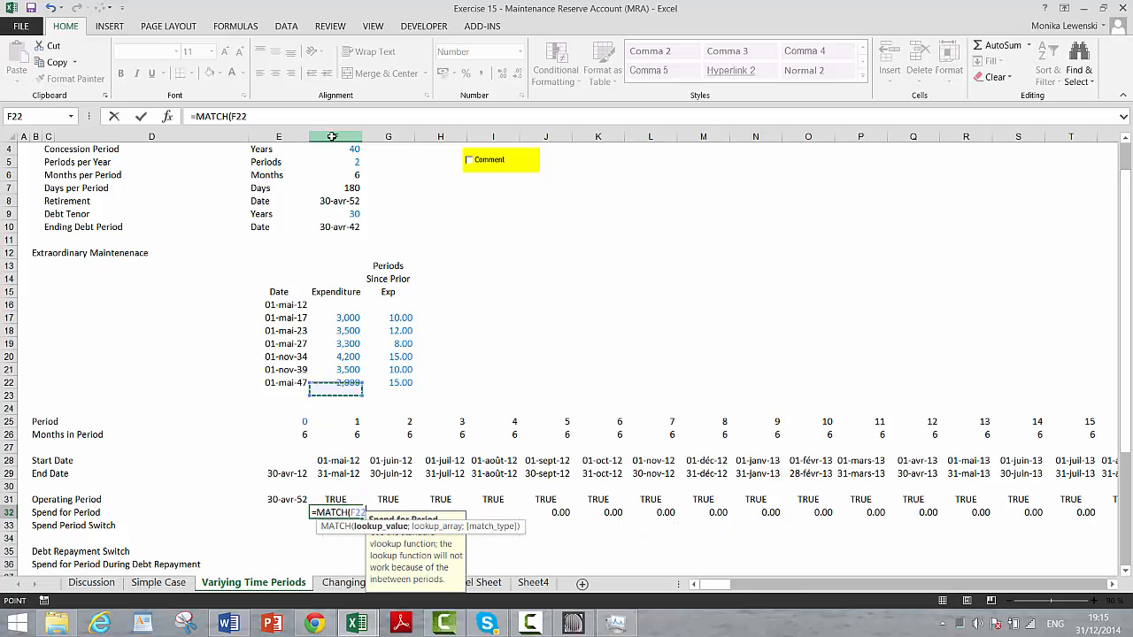
pyautogui.press('Left')
pyautogui.press('Down')
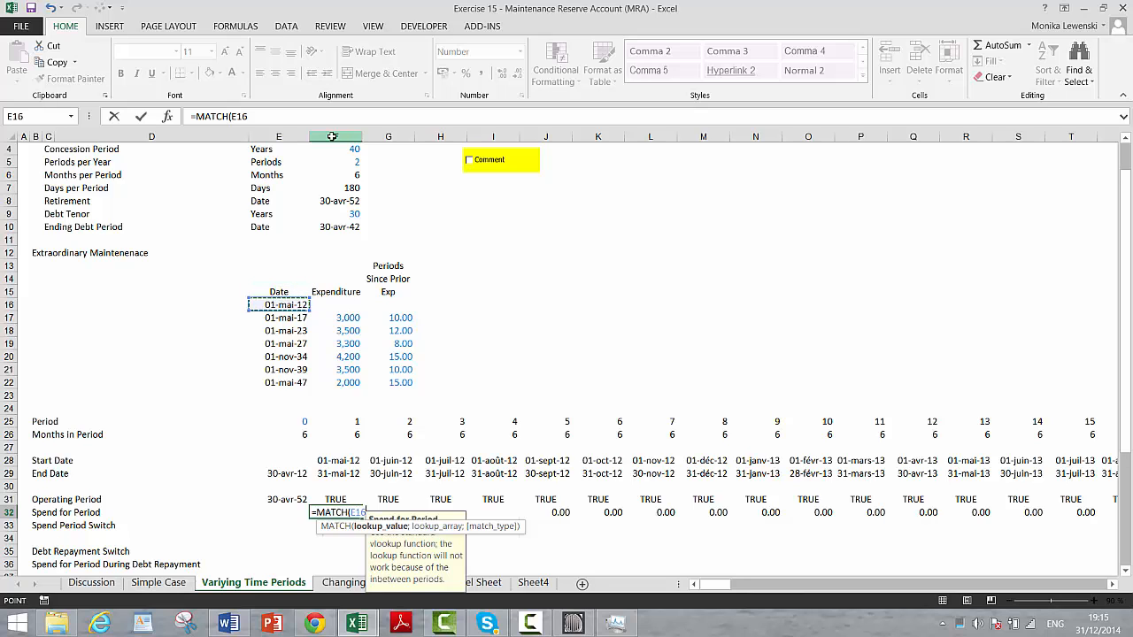
pyautogui.press('Up')
pyautogui.press('Down')
pyautogui.press('Down')
pyautogui.press('Down')
pyautogui.press('Down')
pyautogui.press('Down')
pyautogui.press('Down')
pyautogui.press('Down')
pyautogui.press('Down')
pyautogui.press('Down')
pyautogui.press('Down')
pyautogui.press('Down')
pyautogui.press('Down')
pyautogui.press('Down')
pyautogui.press('Down')
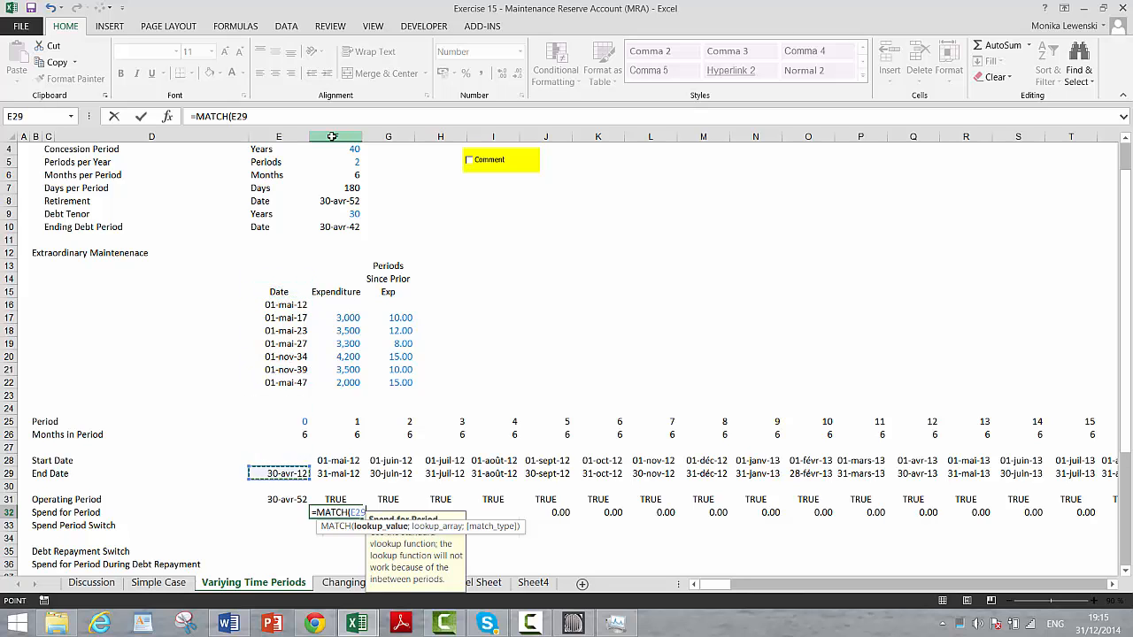
pyautogui.press('Up')
pyautogui.press('Right')
pyautogui.write(';')
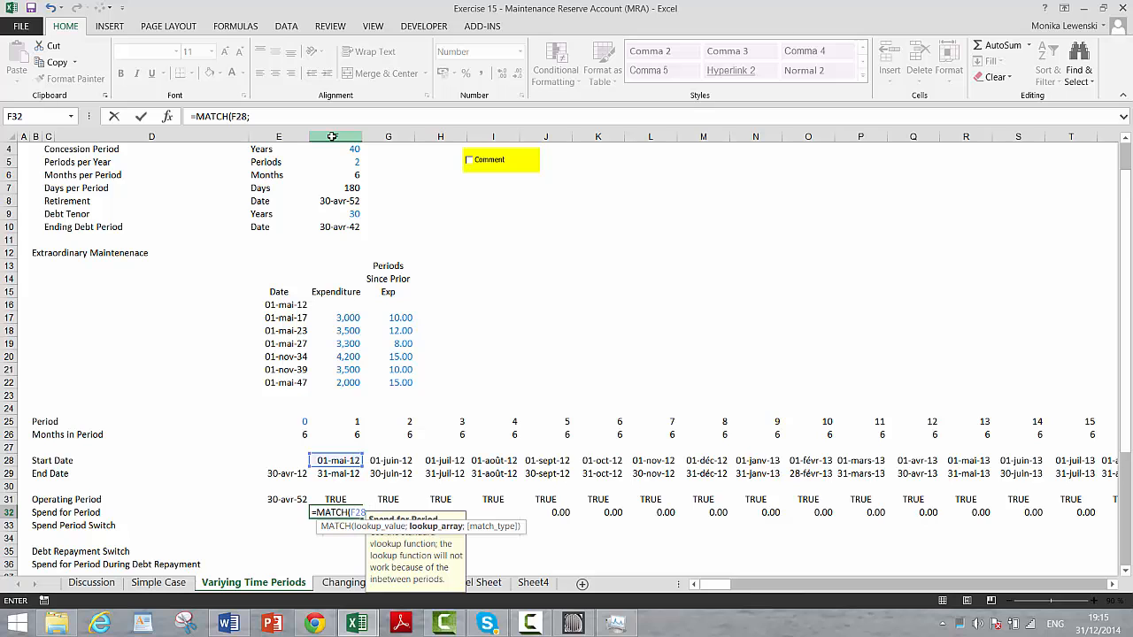
# Complete the MATCH function in F32 with the maintenance dates E16:E22 as the lookup array and 0 as the match type
pyautogui.press('Up')
pyautogui.press('Up')
pyautogui.press('Up')
pyautogui.press('Up')
pyautogui.press('Up')
pyautogui.press('Up')
pyautogui.press('Up')
pyautogui.press('Up')
pyautogui.press('Up')
pyautogui.press('Up')
pyautogui.press('Up')
pyautogui.press('Up')
pyautogui.press('Up')
pyautogui.press('Up')
pyautogui.press('Up')
pyautogui.press('Up')
pyautogui.press('Left')
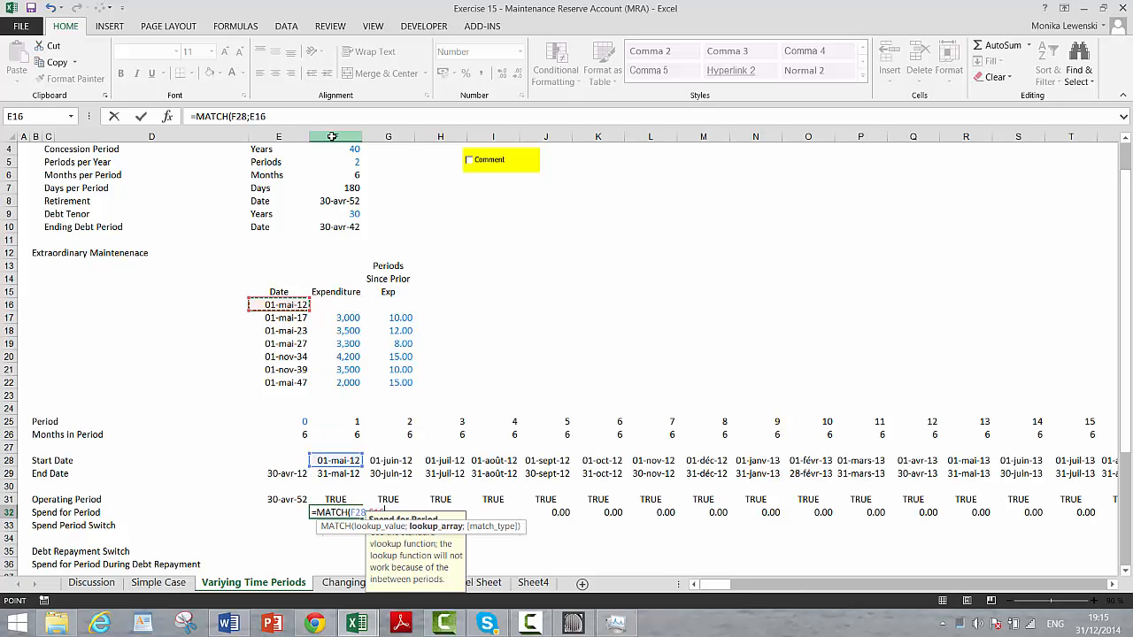
pyautogui.hotkey('shift', 'Down')
pyautogui.hotkey('shift', 'Down')
pyautogui.hotkey('shift', 'Down')
pyautogui.hotkey('shift', 'Down')
pyautogui.hotkey('shift', 'Down')
pyautogui.hotkey('shift', 'Down')
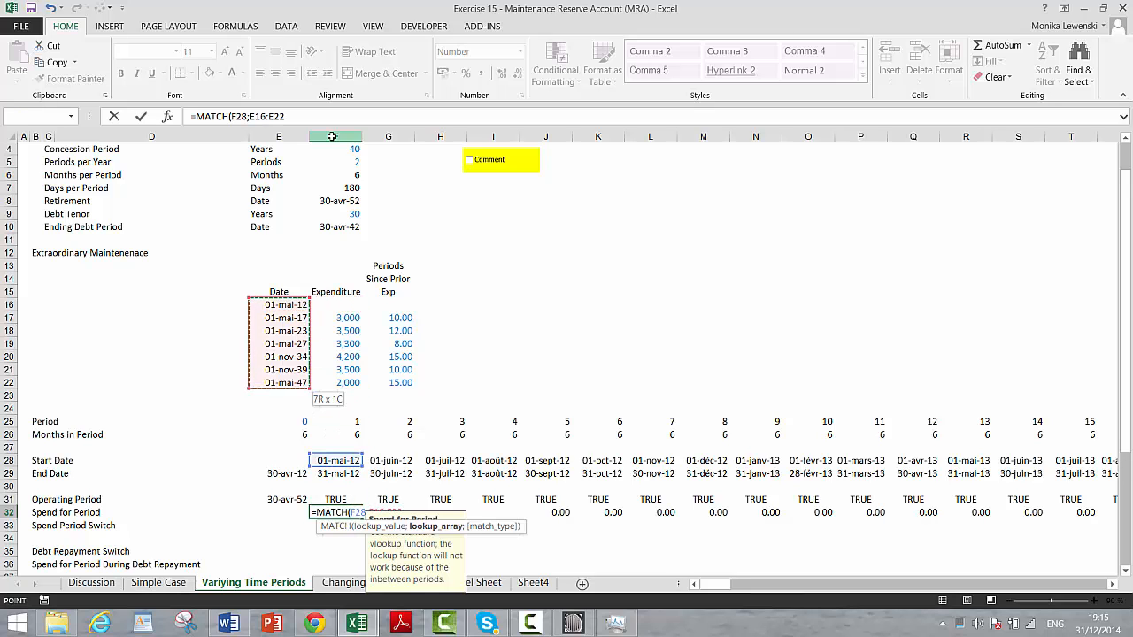
pyautogui.write(';0')
pyautogui.hotkey('ctrl', 'Return')
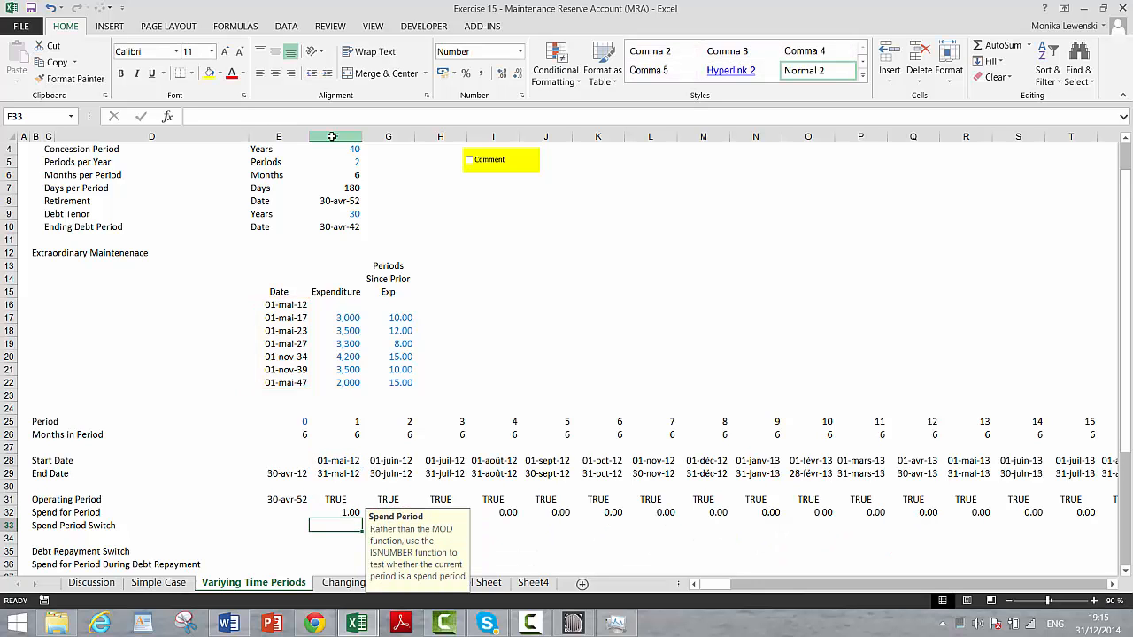
# Wrap the MATCH in F32 in an INDEX function over expenditures $F$16:$F$22, and fill the formula across the whole Spend for Period row
pyautogui.press('F2')
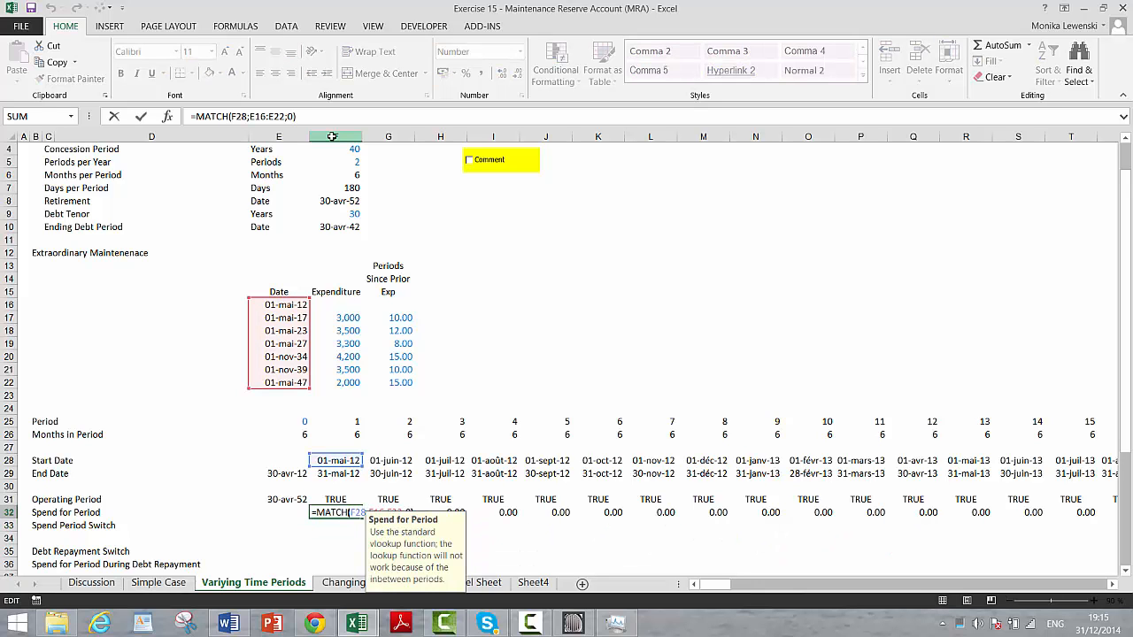
pyautogui.press('Left')
pyautogui.press('Left')
pyautogui.press('Left')
pyautogui.press('Left')
pyautogui.press('Left')
pyautogui.press('Left')
pyautogui.press('Left')
pyautogui.press('Left')
pyautogui.press('Left')
pyautogui.press('Left')
pyautogui.press('Left')
pyautogui.press('Left')
pyautogui.press('Left')
pyautogui.press('Left')
pyautogui.press('Left')
pyautogui.press('Left')
pyautogui.press('Left')
pyautogui.press('Left')
pyautogui.press('Left')
pyautogui.write('index(')
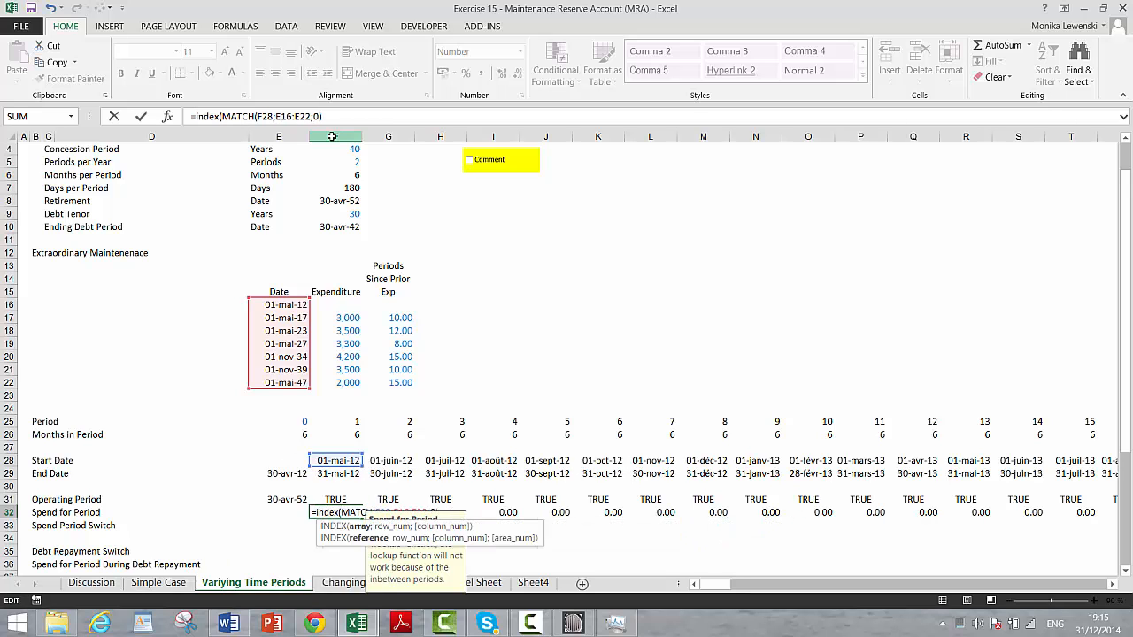
pyautogui.moveTo(343, 305); pyautogui.dragTo(348, 380)
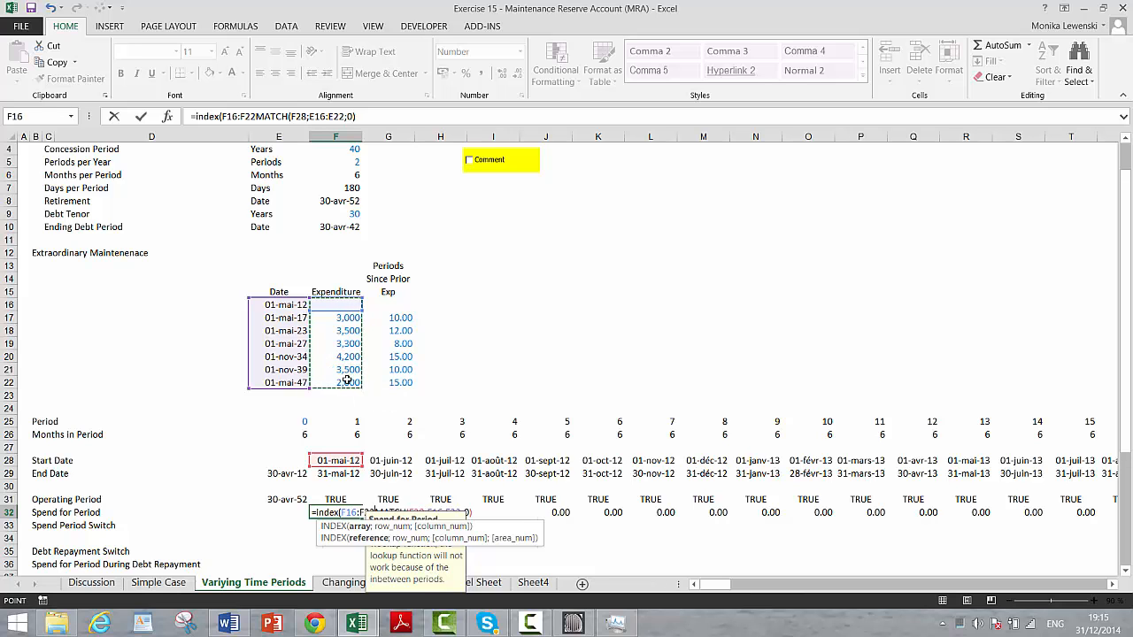
pyautogui.press('F4')
pyautogui.write(';')
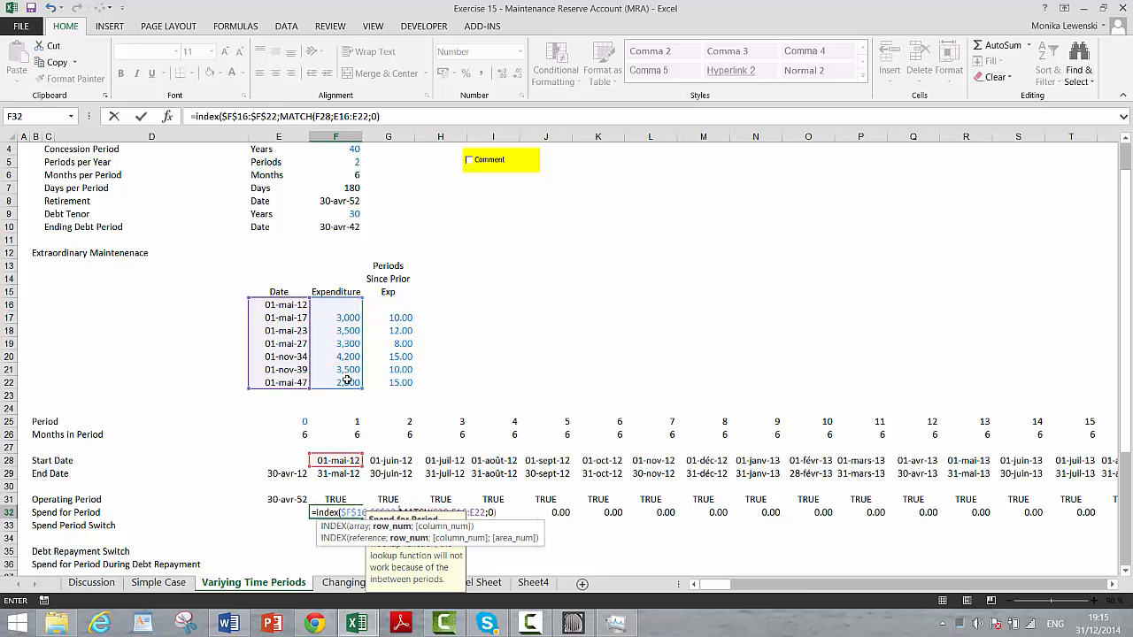
pyautogui.press('Return')
pyautogui.press('Return')
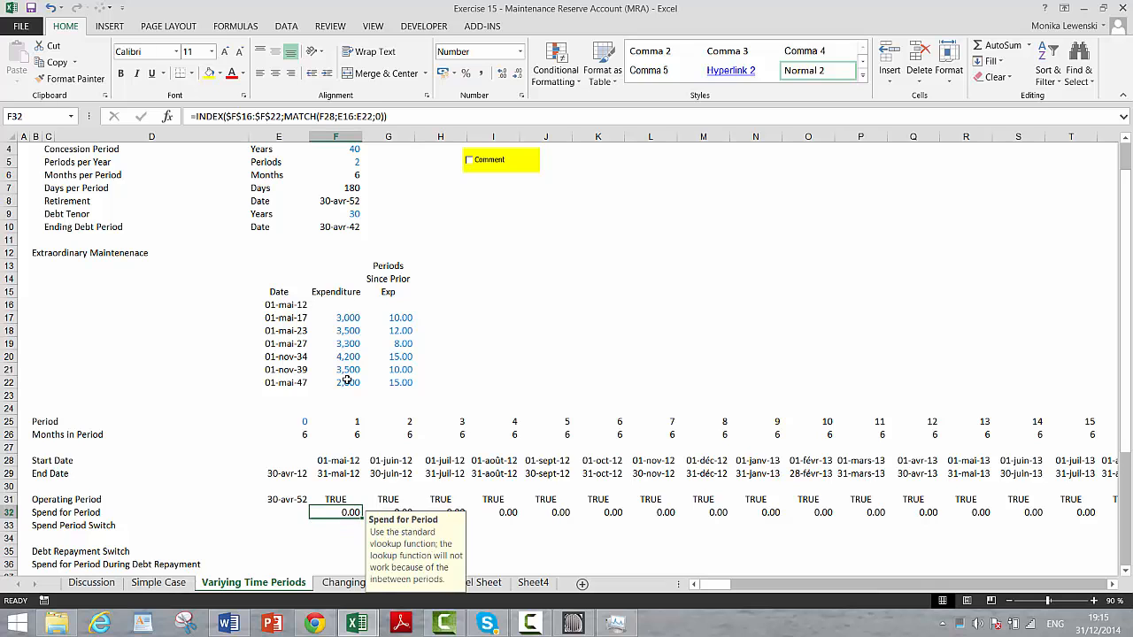
pyautogui.hotkey('ctrl', 'shift', 'Right')
pyautogui.hotkey('ctrl', 'r')
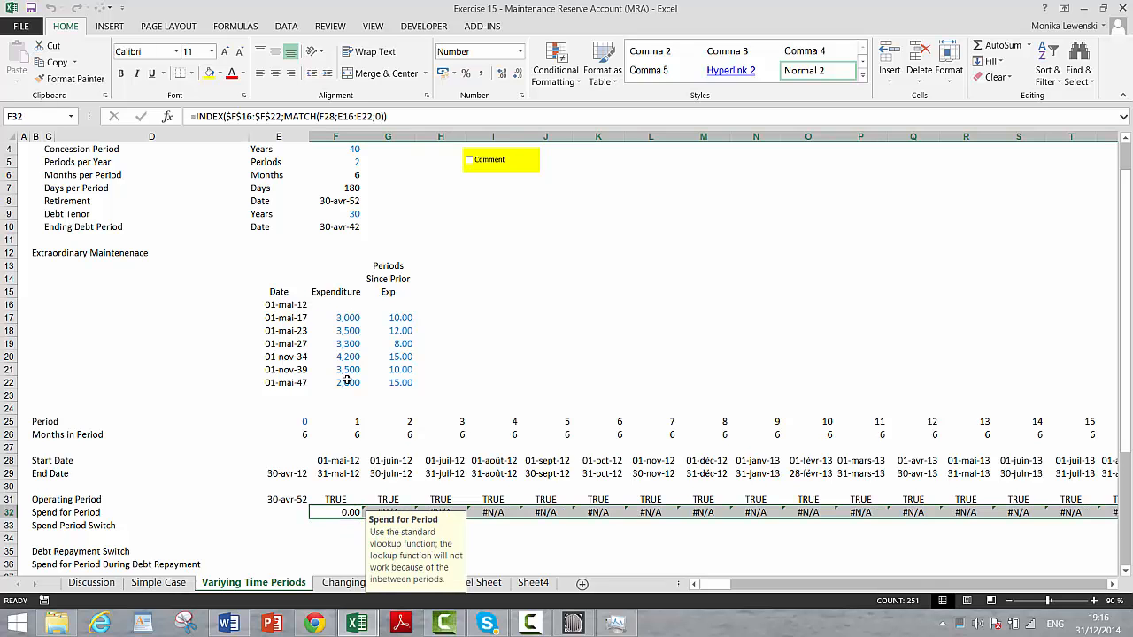
# Examine the INDEX-MATCH results along the Spend for Period row, checking whether the scheduled maintenance dates return their expenditures
pyautogui.press('Right')
pyautogui.press('Right')
pyautogui.press('Right')
pyautogui.press('Right')
pyautogui.press('Right')
pyautogui.press('Right')
pyautogui.press('Right')
pyautogui.press('Right')
pyautogui.press('Right')
pyautogui.press('Right')
pyautogui.press('Right')
pyautogui.press('Right')
pyautogui.press('Right')
pyautogui.press('Right')
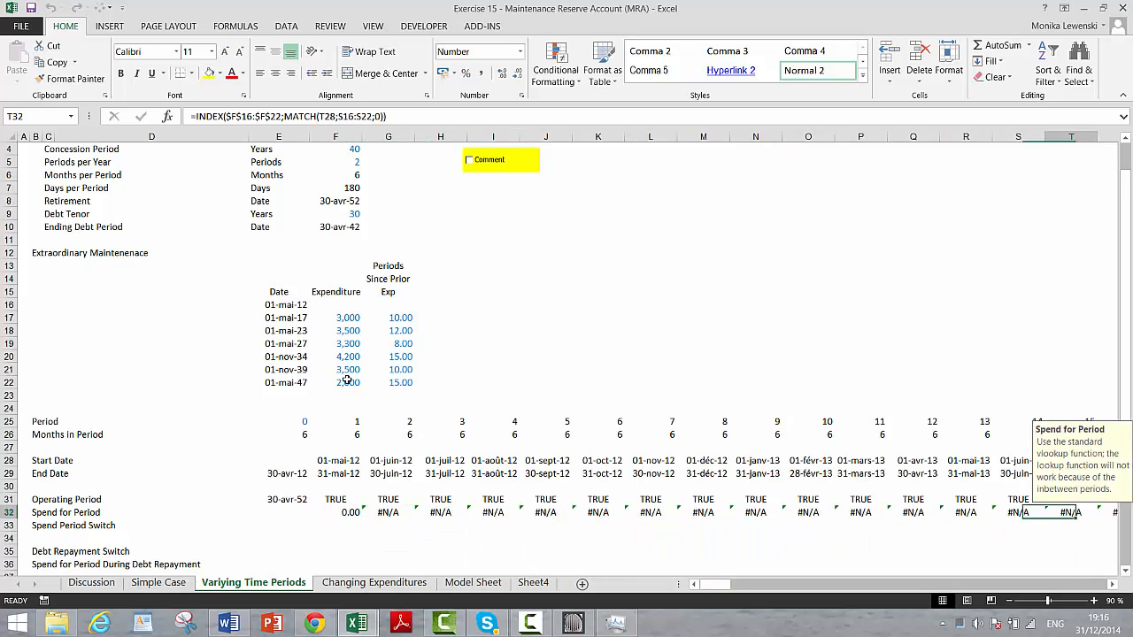
pyautogui.press('Right')
pyautogui.press('Right')
pyautogui.press('Right')
pyautogui.press('Right')
pyautogui.press('Right')
pyautogui.press('Right')
pyautogui.press('Right')
pyautogui.press('Right')
pyautogui.press('Right')
pyautogui.press('Right')
pyautogui.press('Right')
pyautogui.press('Right')
pyautogui.press('Right')
pyautogui.press('Right')
pyautogui.press('Right')
pyautogui.press('Right')
pyautogui.press('Right')
pyautogui.press('Right')
pyautogui.press('Right')
pyautogui.press('Right')
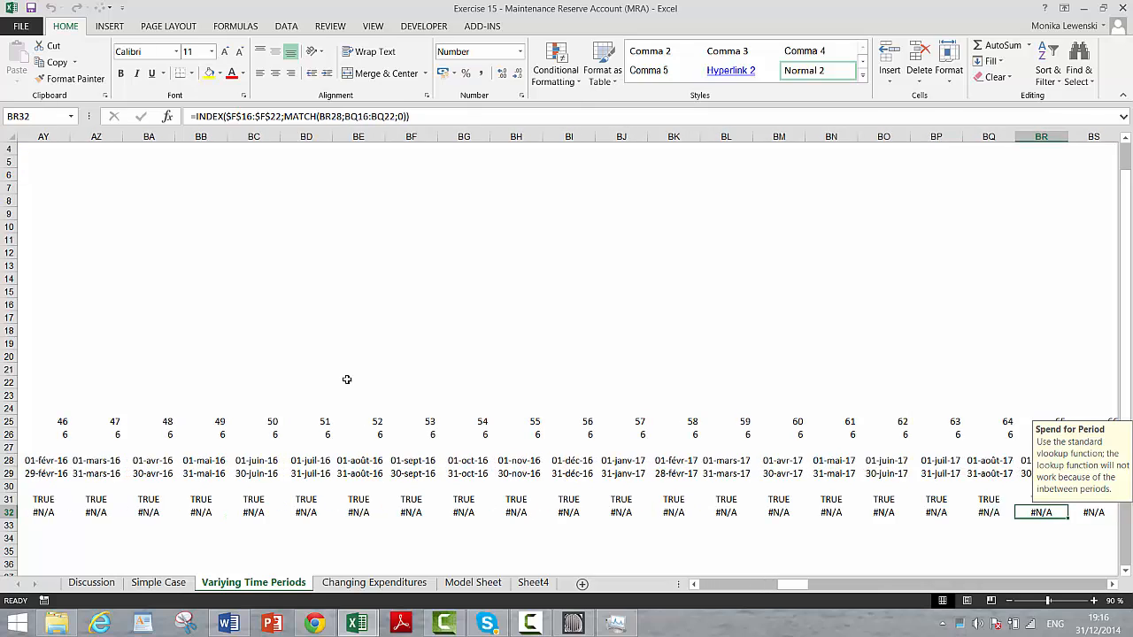
pyautogui.press('Right')
pyautogui.press('Right')
pyautogui.press('Right')
pyautogui.press('Right')
pyautogui.press('Right')
pyautogui.press('Right')
pyautogui.press('Right')
pyautogui.press('Right')
pyautogui.press('Right')
pyautogui.press('Right')
pyautogui.press('Right')
pyautogui.press('Right')
pyautogui.press('Right')
pyautogui.press('Right')
pyautogui.press('Right')
pyautogui.press('Right')
pyautogui.press('Right')
pyautogui.press('Right')
pyautogui.press('Right')
pyautogui.press('Right')
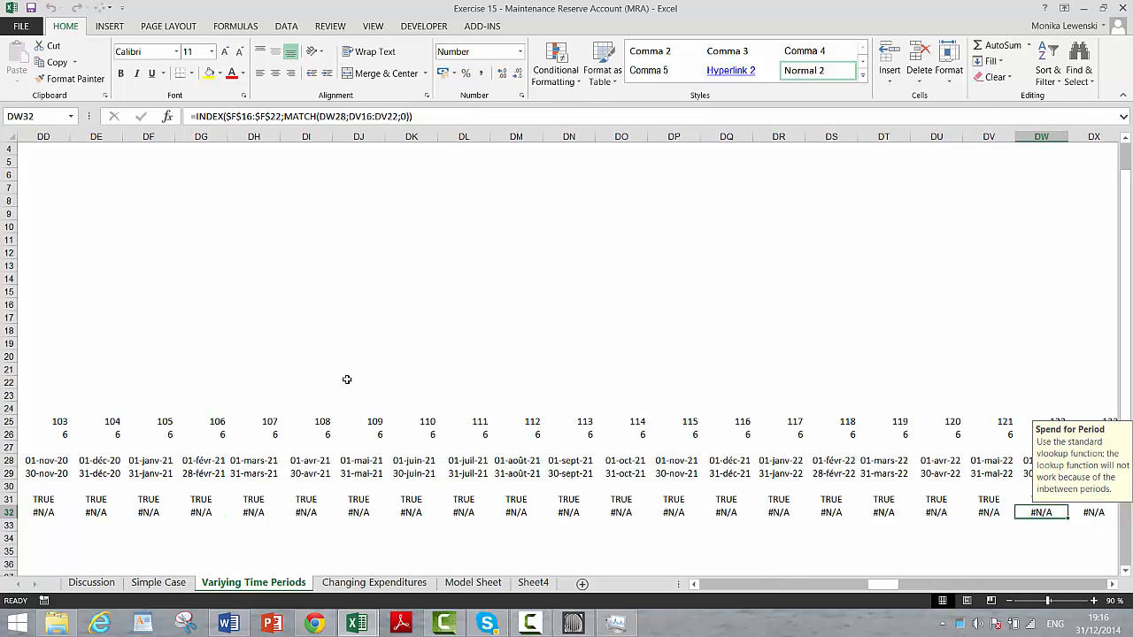
pyautogui.press('Right')
pyautogui.press('Right')
pyautogui.press('Right')
pyautogui.press('Right')
pyautogui.press('Right')
pyautogui.press('Right')
pyautogui.press('Right')
pyautogui.press('Right')
pyautogui.press('Right')
pyautogui.press('Right')
pyautogui.press('Right')
pyautogui.press('Right')
pyautogui.press('Right')
pyautogui.press('Right')
pyautogui.press('Right')
pyautogui.press('Right')
pyautogui.press('Right')
pyautogui.press('Right')
pyautogui.press('Right')
pyautogui.press('Right')
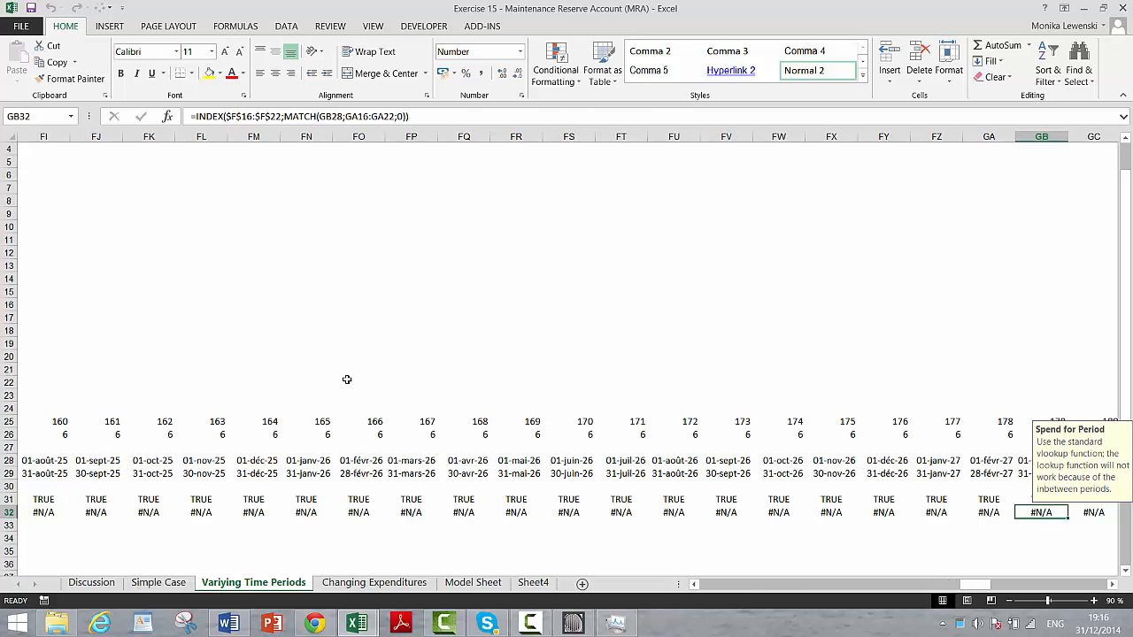
pyautogui.press('Right')
pyautogui.press('Right')
pyautogui.press('Right')
pyautogui.press('Right')
pyautogui.press('Right')
pyautogui.press('Right')
pyautogui.press('Right')
pyautogui.press('Right')
pyautogui.press('Right')
pyautogui.press('Right')
pyautogui.press('Right')
pyautogui.press('Right')
pyautogui.press('Right')
pyautogui.press('Right')
pyautogui.press('Right')
pyautogui.press('Right')
pyautogui.press('Right')
pyautogui.press('Right')
pyautogui.press('Right')
pyautogui.press('Right')
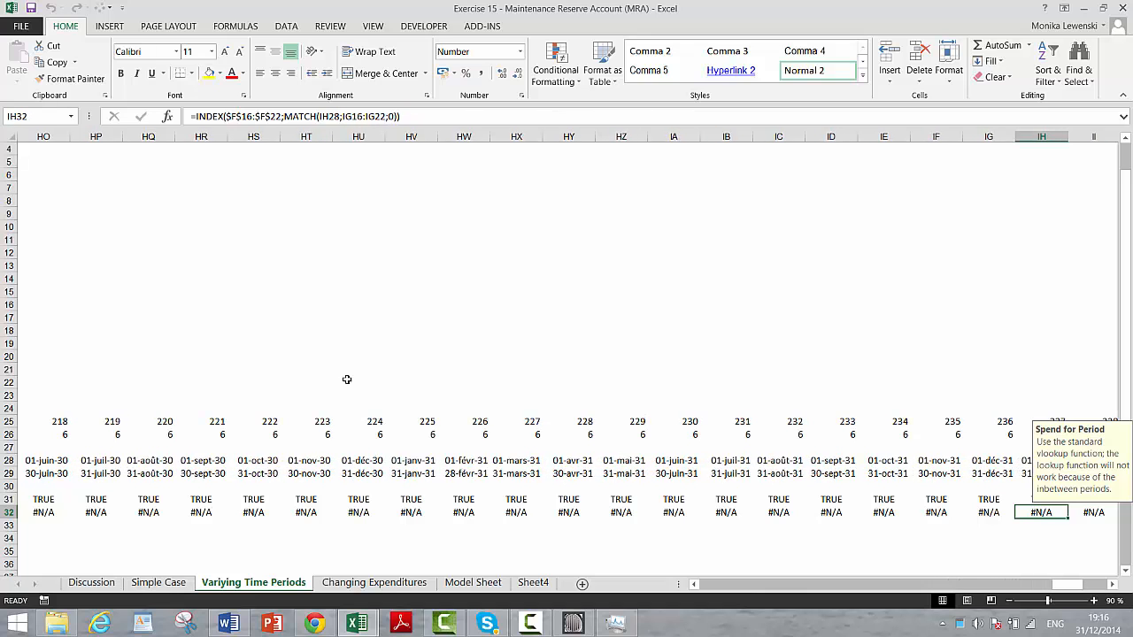
# Examine the rest of the Spend for Period row through the last period, then return to the row's label
pyautogui.press('Right')
pyautogui.press('Right')
pyautogui.press('Right')
pyautogui.press('Right')
pyautogui.press('Right')
pyautogui.press('Right')
pyautogui.press('Right')
pyautogui.press('Right')
pyautogui.press('Right')
pyautogui.press('Right')
pyautogui.press('Right')
pyautogui.press('Right')
pyautogui.press('Right')
pyautogui.press('Right')
pyautogui.press('Right')
pyautogui.press('Right')
pyautogui.press('Right')
pyautogui.press('Right')
pyautogui.press('Right')
pyautogui.press('Right')
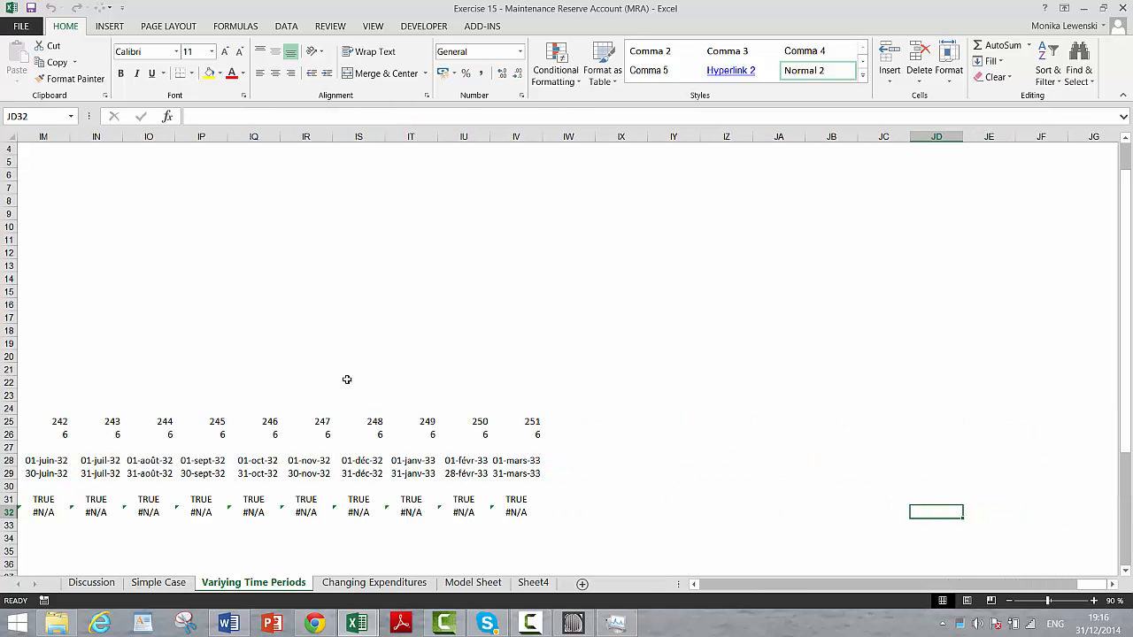
pyautogui.press('Home')
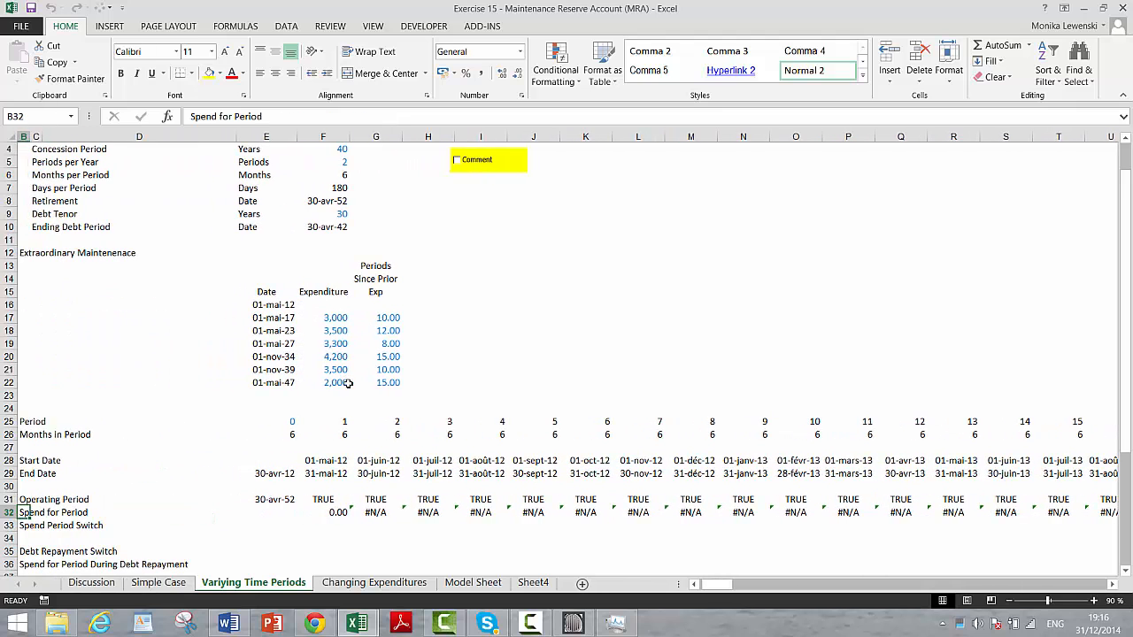
pyautogui.click(530, 623)
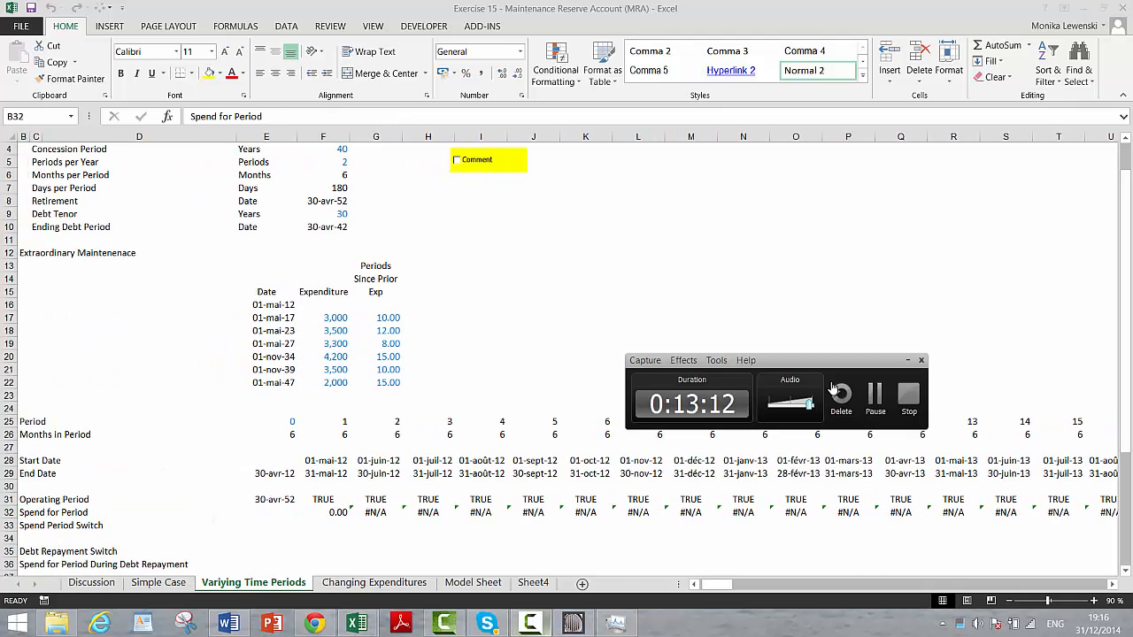
pyautogui.click(874, 397)
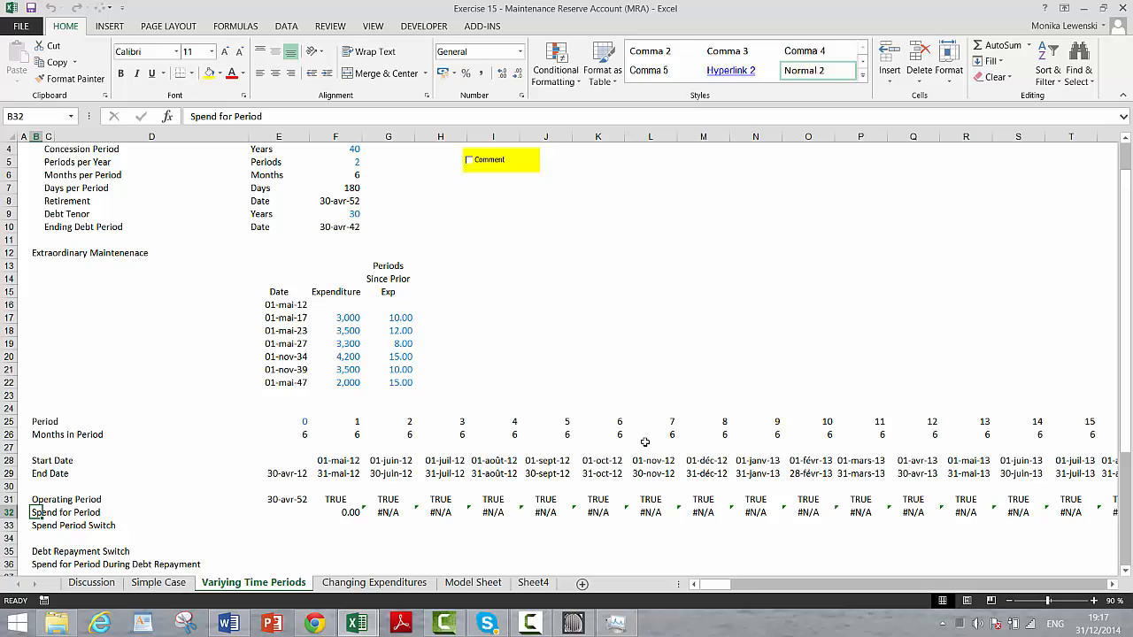
# Examine the Spend for Period results with the lookup array fixed as $E$16:$E$22, checking the periods around 01-mai-17
pyautogui.click(352, 513)
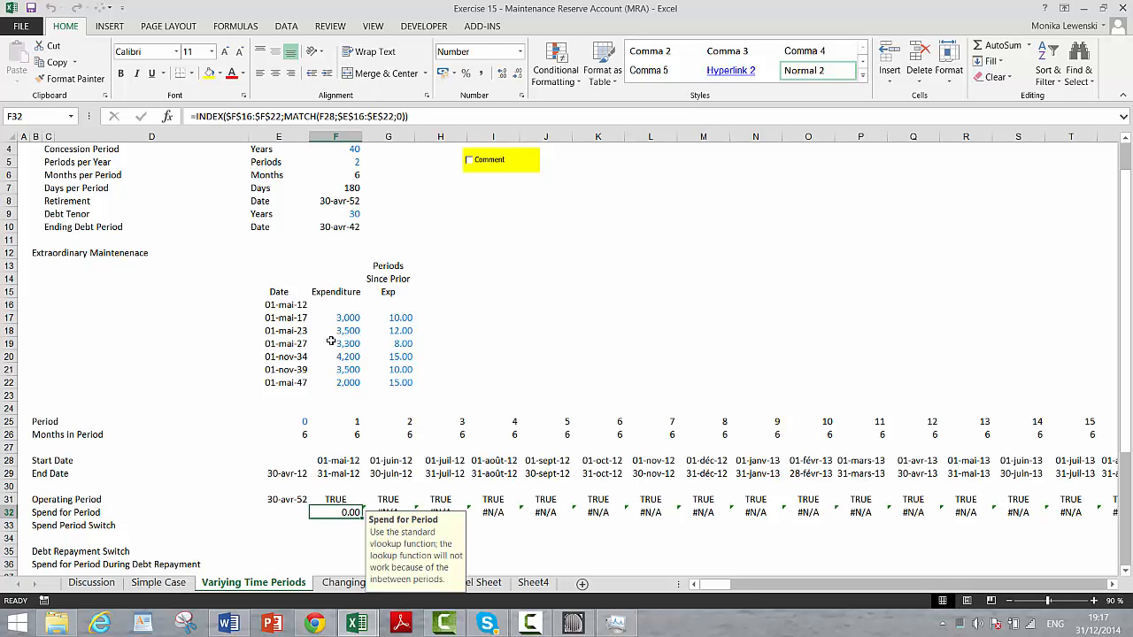
pyautogui.press('Right')
pyautogui.press('Right')
pyautogui.press('Right')
pyautogui.press('Right')
pyautogui.press('Right')
pyautogui.press('Right')
pyautogui.press('Right')
pyautogui.press('Right')
pyautogui.press('Right')
pyautogui.press('Right')
pyautogui.press('Right')
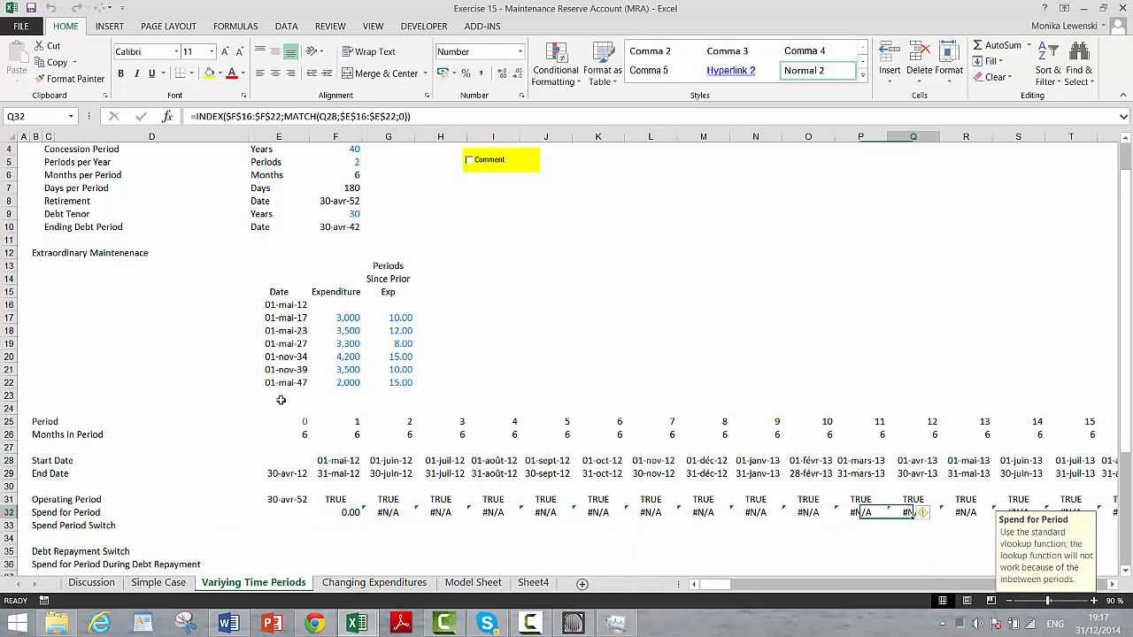
pyautogui.press('Right')
pyautogui.press('Right')
pyautogui.press('Right')
pyautogui.press('Right')
pyautogui.press('Right')
pyautogui.press('Right')
pyautogui.press('Right')
pyautogui.press('Right')
pyautogui.press('Right')
pyautogui.press('Right')
pyautogui.press('Right')
pyautogui.press('Right')
pyautogui.press('Right')
pyautogui.press('Right')
pyautogui.press('Right')
pyautogui.press('Right')
pyautogui.press('Right')
pyautogui.press('Right')
pyautogui.press('Right')
pyautogui.press('Right')
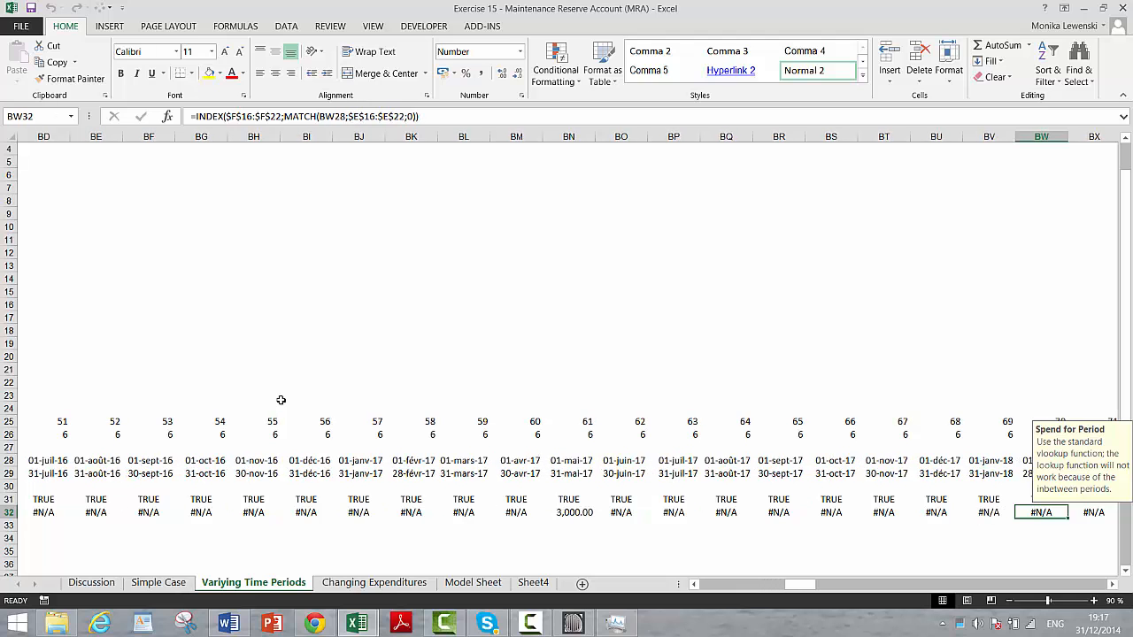
pyautogui.press('Left')
pyautogui.press('Left')
pyautogui.press('Left')
pyautogui.press('Left')
pyautogui.press('Left')
pyautogui.press('Left')
pyautogui.press('Left')
pyautogui.press('Left')
pyautogui.press('Left')
pyautogui.press('Left')
pyautogui.press('Left')
pyautogui.press('Left')
pyautogui.press('Left')
pyautogui.press('Left')
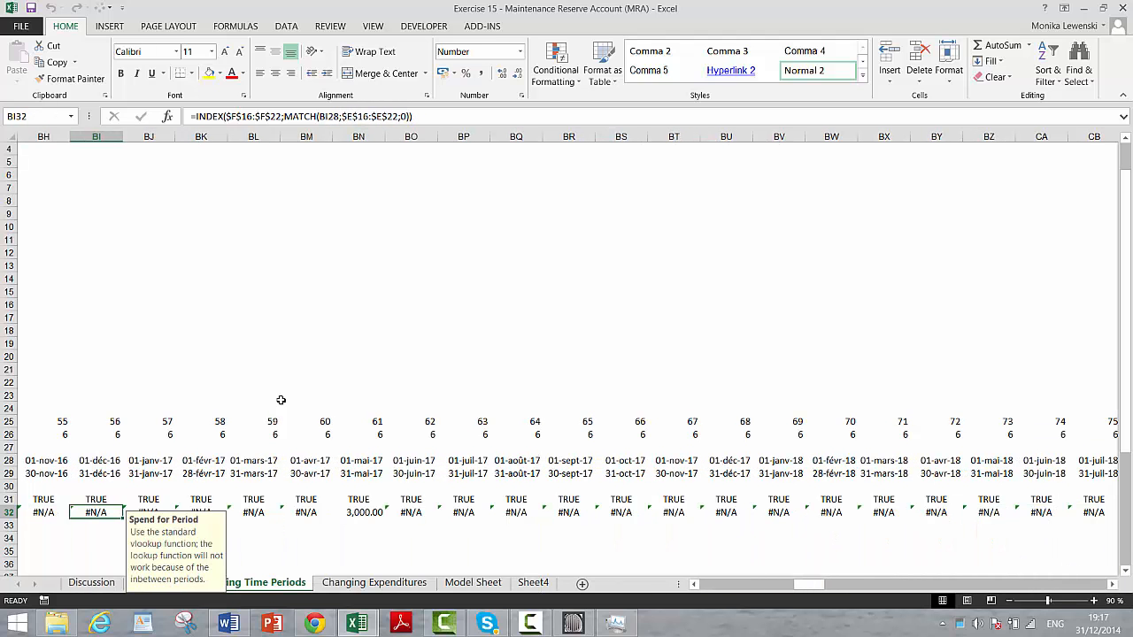
pyautogui.press('Right')
pyautogui.press('Right')
pyautogui.press('Right')
pyautogui.press('Left')
pyautogui.press('Right')
pyautogui.press('Left')
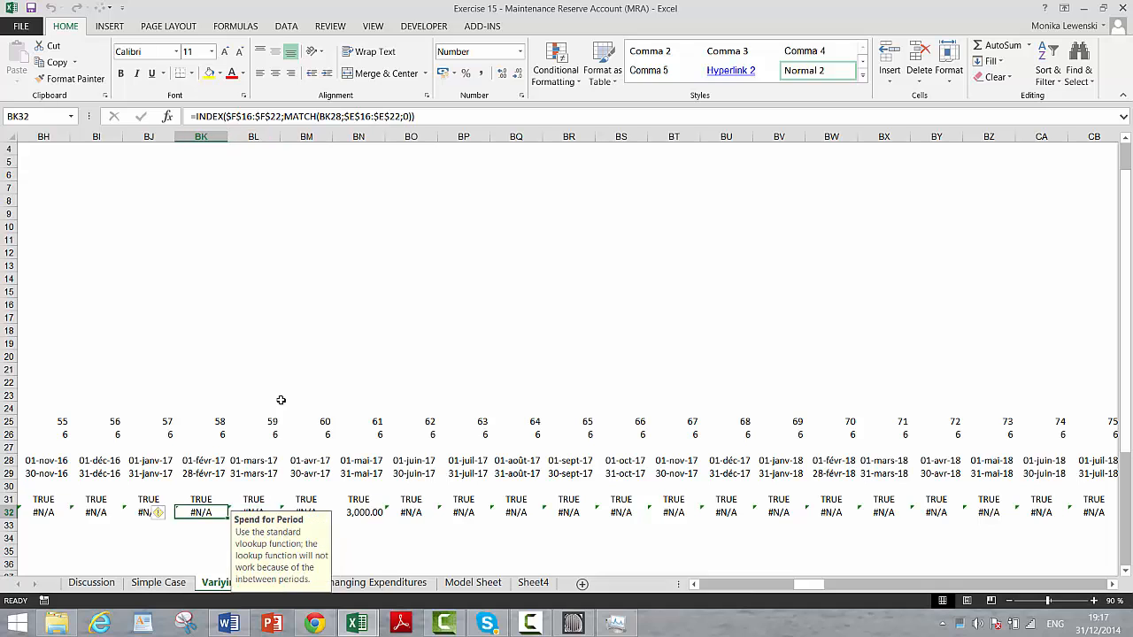
pyautogui.press('Left')
pyautogui.press('Left')
pyautogui.hotkey('ctrl', 'Left')
pyautogui.press('Left')
pyautogui.press('Left')
pyautogui.press('Left')
pyautogui.press('Left')
pyautogui.press('Left')
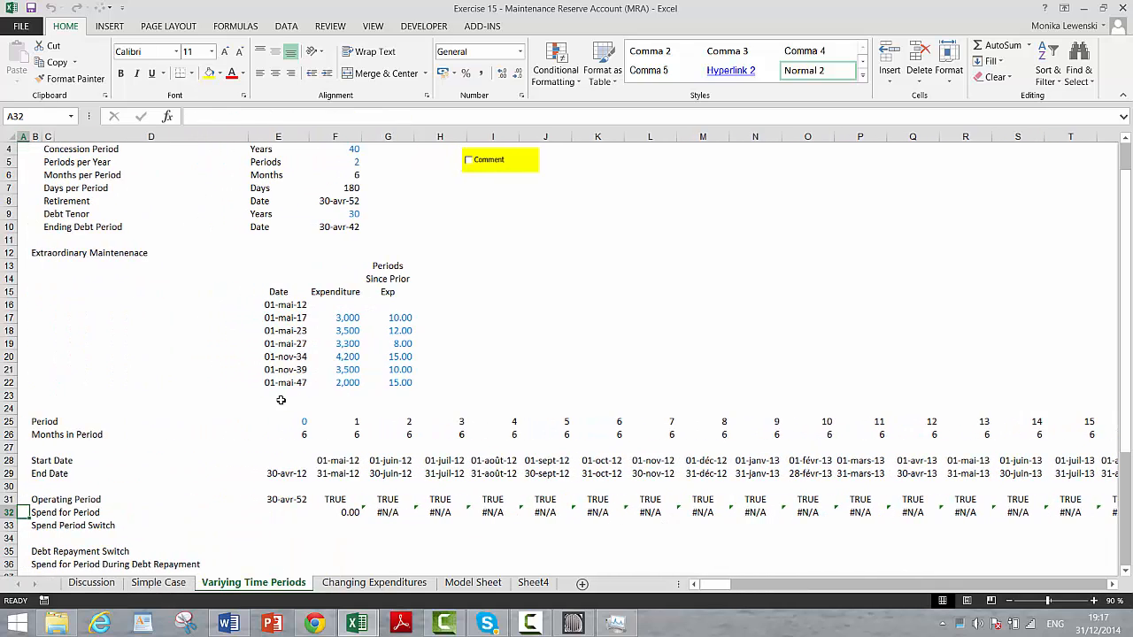
# Enter =ISNUMBER(G32) in G33 and fill it across the whole Spend Period Switch row
pyautogui.press('Down')
pyautogui.press('Right')
pyautogui.press('Right')
pyautogui.press('Right')
pyautogui.press('Right')
pyautogui.press('Right')
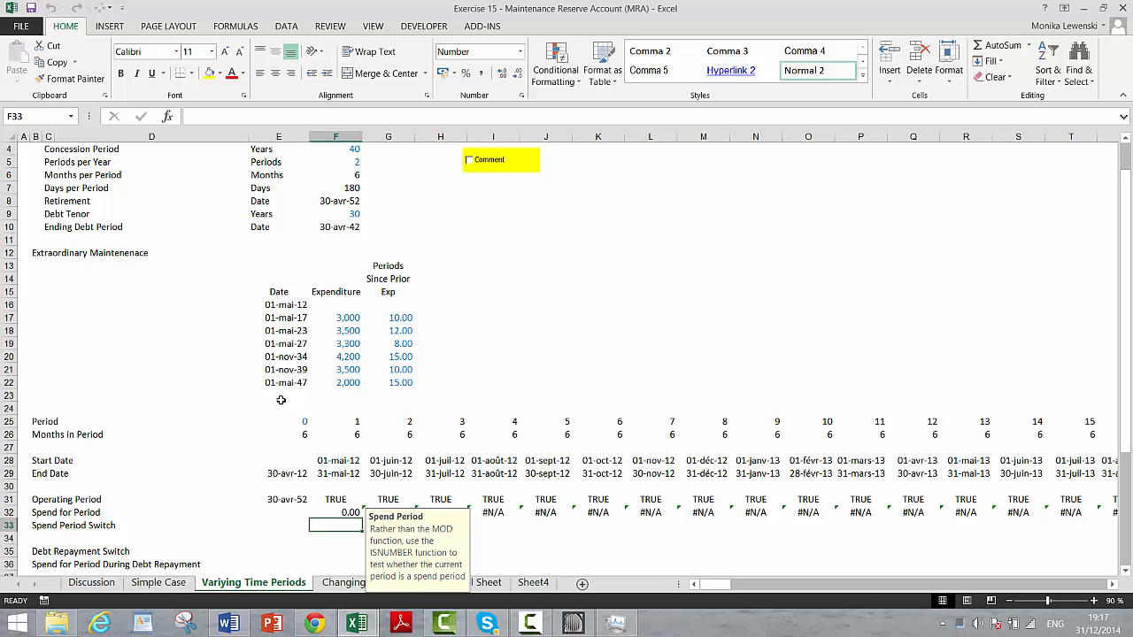
pyautogui.press('Right')
pyautogui.write('=if')
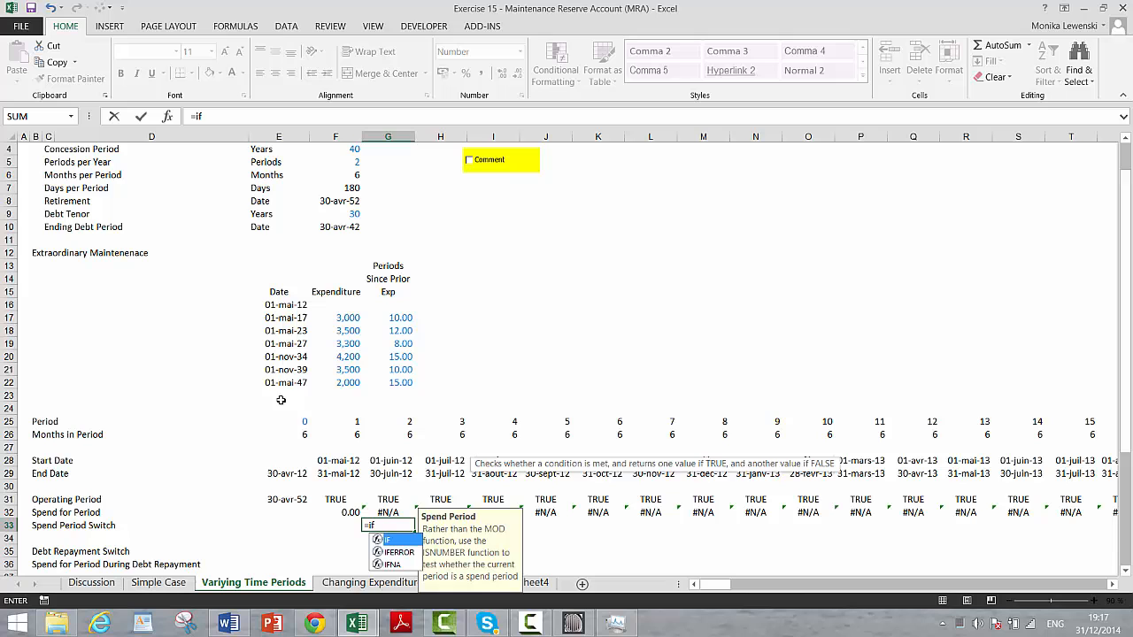
pyautogui.press('BackSpace')
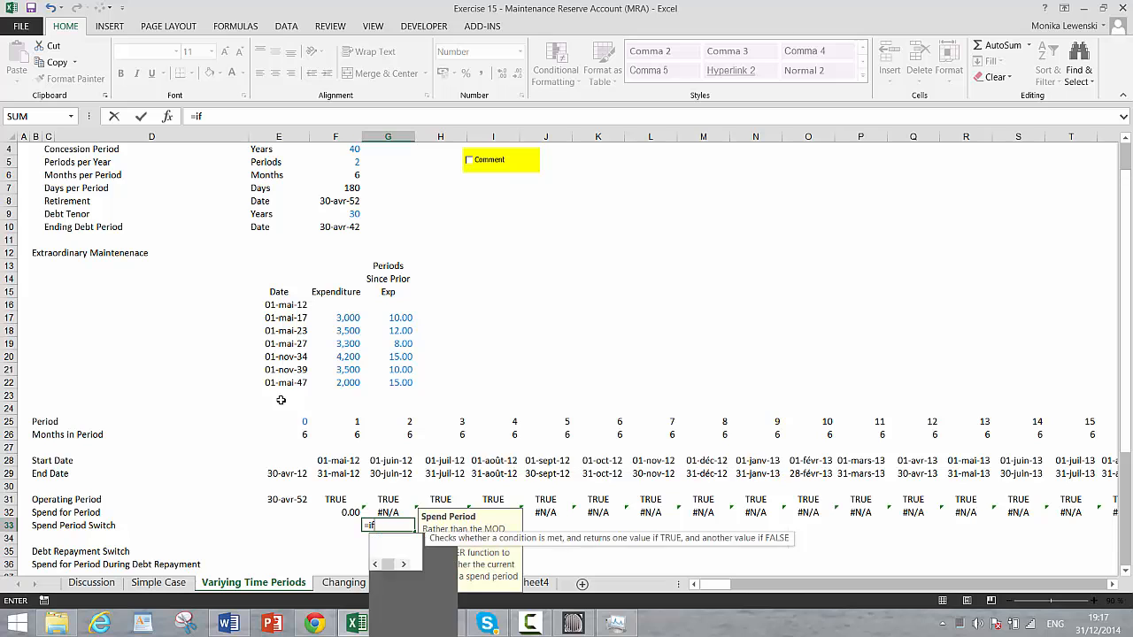
pyautogui.write('sn')
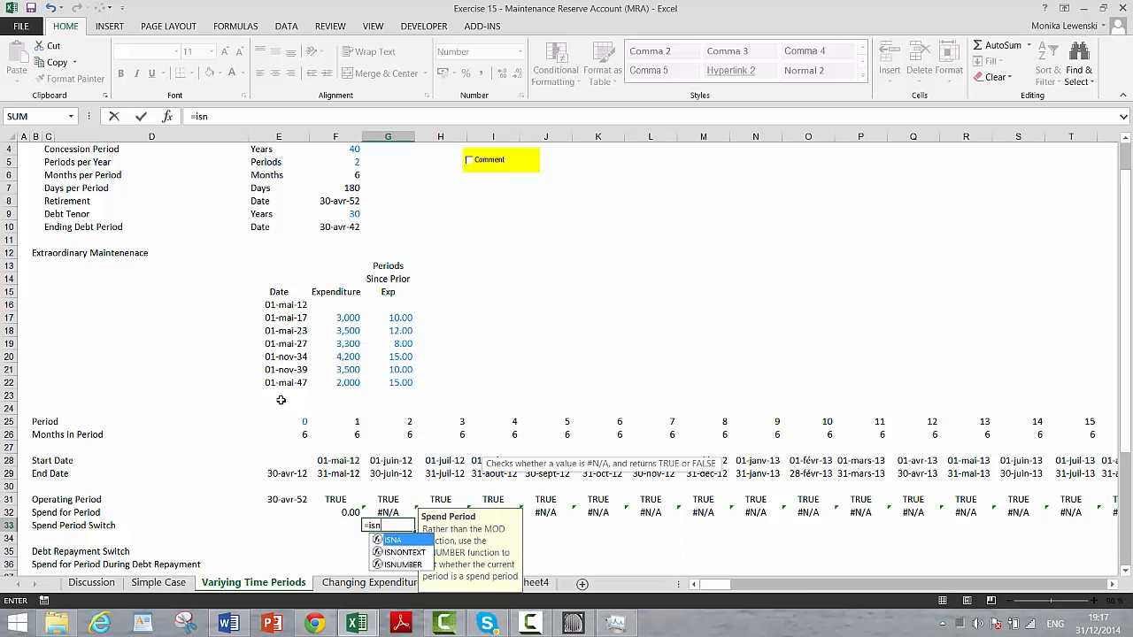
pyautogui.press('Down')
pyautogui.press('Down')
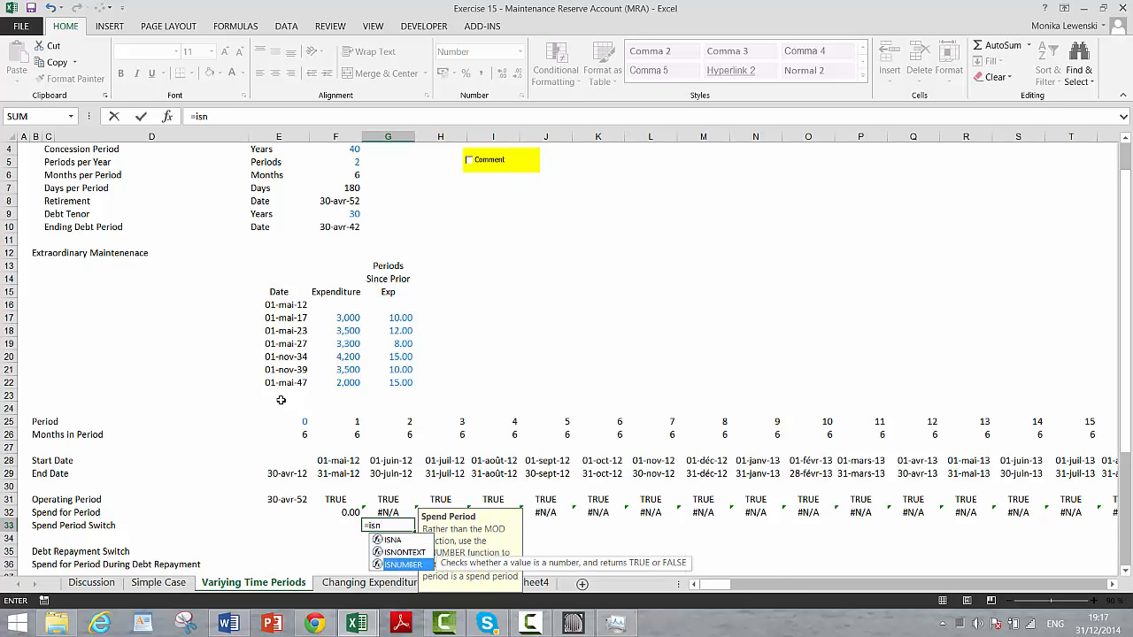
pyautogui.press('Tab')
pyautogui.press('Up')
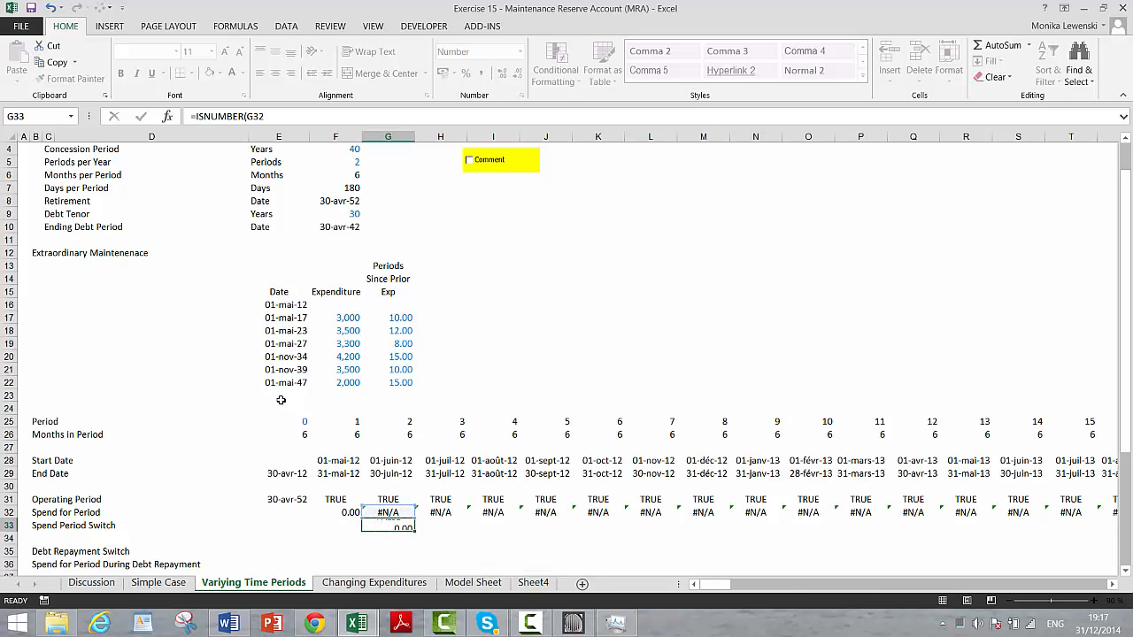
pyautogui.hotkey('ctrl', 'Return')
pyautogui.hotkey('ctrl', 'shift', 'Right')
pyautogui.hotkey('ctrl', 'r')
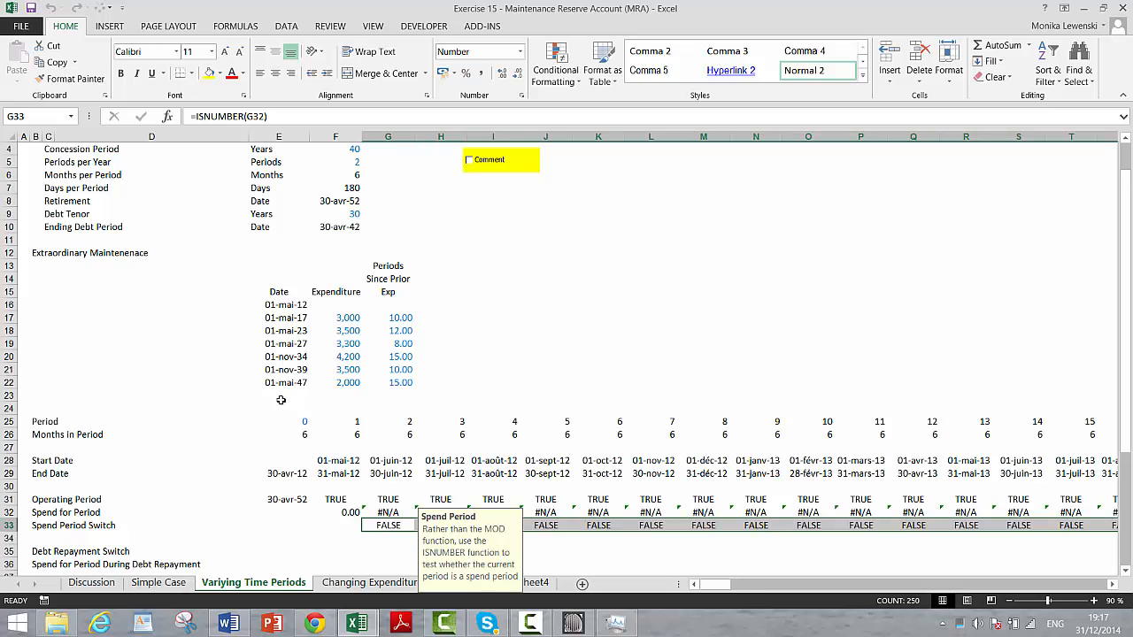
# Start a formula-based conditional formatting rule for the range G25:IV51, covering all periods from the Period row down past the Aggregate Test row
pyautogui.press('Up')
pyautogui.press('Up')
pyautogui.press('Up')
pyautogui.press('Up')
pyautogui.press('Up')
pyautogui.press('Up')
pyautogui.press('Up')
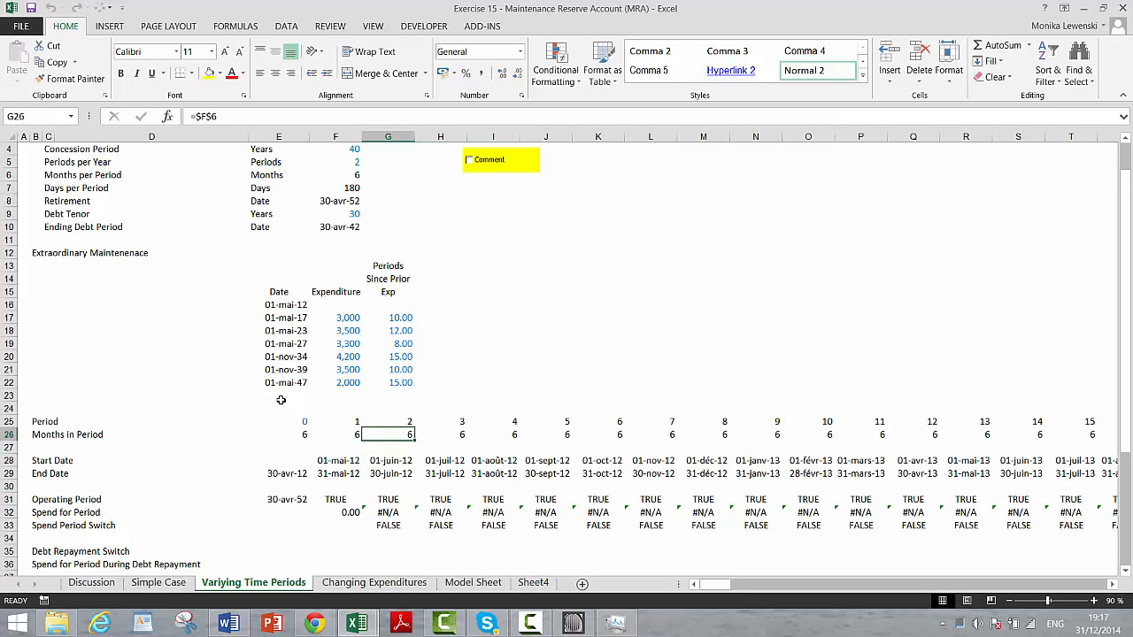
pyautogui.hotkey('shift', 'Down')
pyautogui.hotkey('shift', 'Down')
pyautogui.hotkey('shift', 'Down')
pyautogui.hotkey('shift', 'Down')
pyautogui.hotkey('shift', 'Down')
pyautogui.hotkey('shift', 'Down')
pyautogui.hotkey('shift', 'Down')
pyautogui.hotkey('shift', 'Down')
pyautogui.hotkey('shift', 'Down')
pyautogui.hotkey('shift', 'Down')
pyautogui.hotkey('shift', 'Down')
pyautogui.hotkey('shift', 'Down')
pyautogui.hotkey('shift', 'Down')
pyautogui.hotkey('shift', 'Down')
pyautogui.hotkey('shift', 'Down')
pyautogui.hotkey('shift', 'Down')
pyautogui.hotkey('shift', 'Down')
pyautogui.hotkey('shift', 'Down')
pyautogui.hotkey('shift', 'Down')
pyautogui.hotkey('shift', 'Down')
pyautogui.hotkey('shift', 'Down')
pyautogui.hotkey('shift', 'Down')
pyautogui.hotkey('shift', 'Down')
pyautogui.hotkey('shift', 'Down')
pyautogui.hotkey('shift', 'Down')
pyautogui.hotkey('shift', 'Down')
pyautogui.hotkey('shift', 'Down')
pyautogui.hotkey('shift', 'Down')
pyautogui.hotkey('shift', 'Down')
pyautogui.hotkey('shift', 'Down')
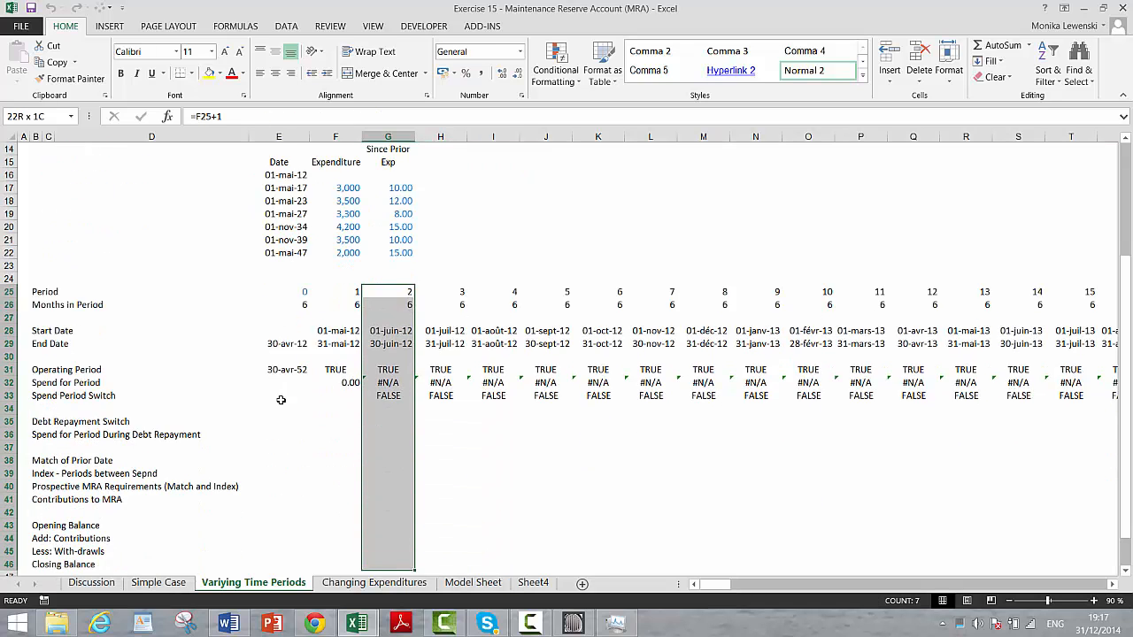
pyautogui.hotkey('shift', 'Up')
pyautogui.hotkey('shift', 'Up')
pyautogui.hotkey('shift', 'Up')
pyautogui.hotkey('shift', 'Up')
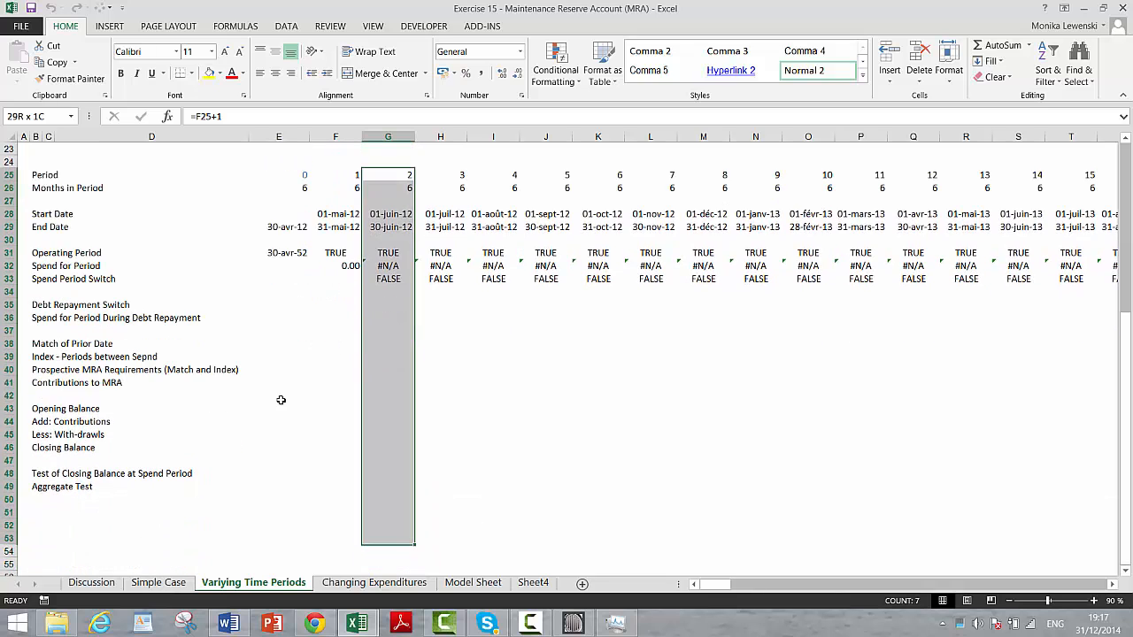
pyautogui.hotkey('ctrl', 'shift', 'Right')
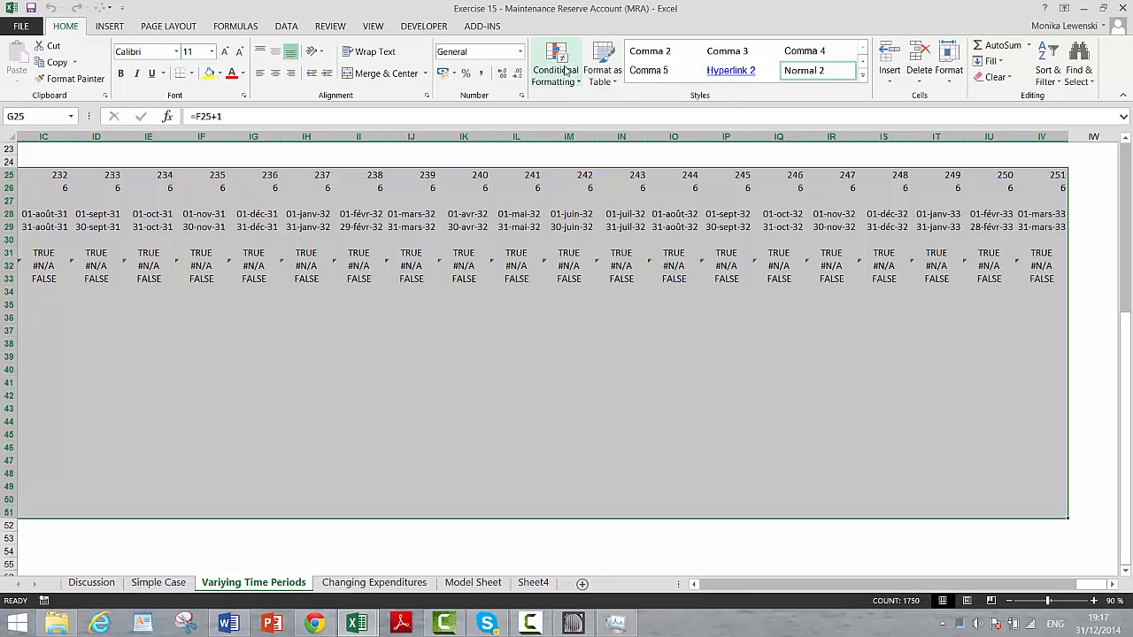
pyautogui.click(565, 70)
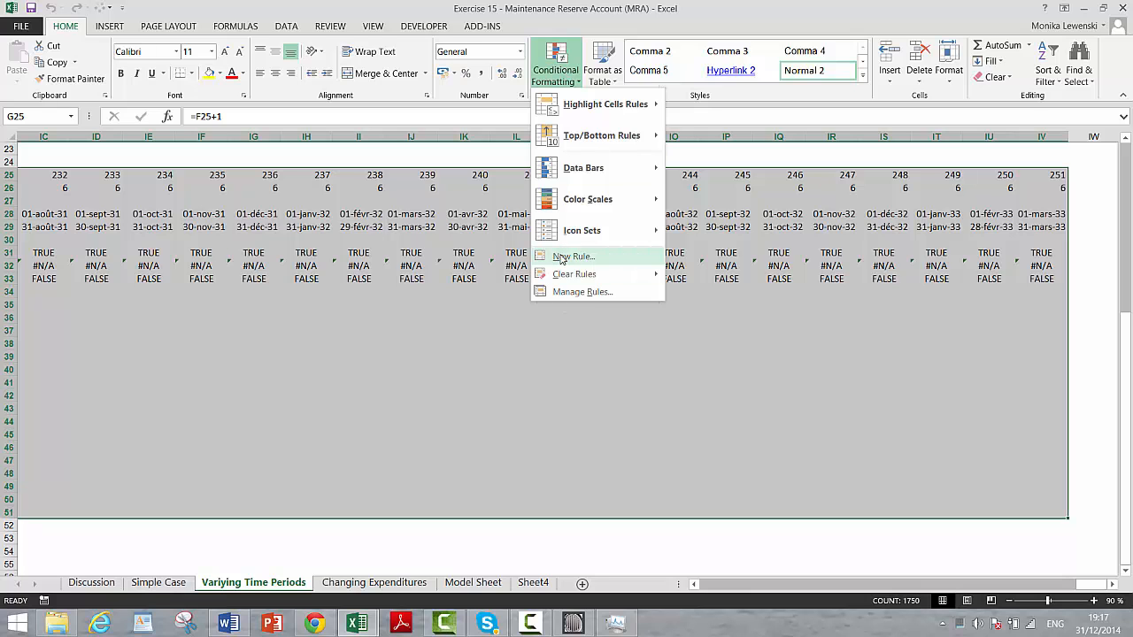
pyautogui.click(562, 258)
pyautogui.click(655, 301)
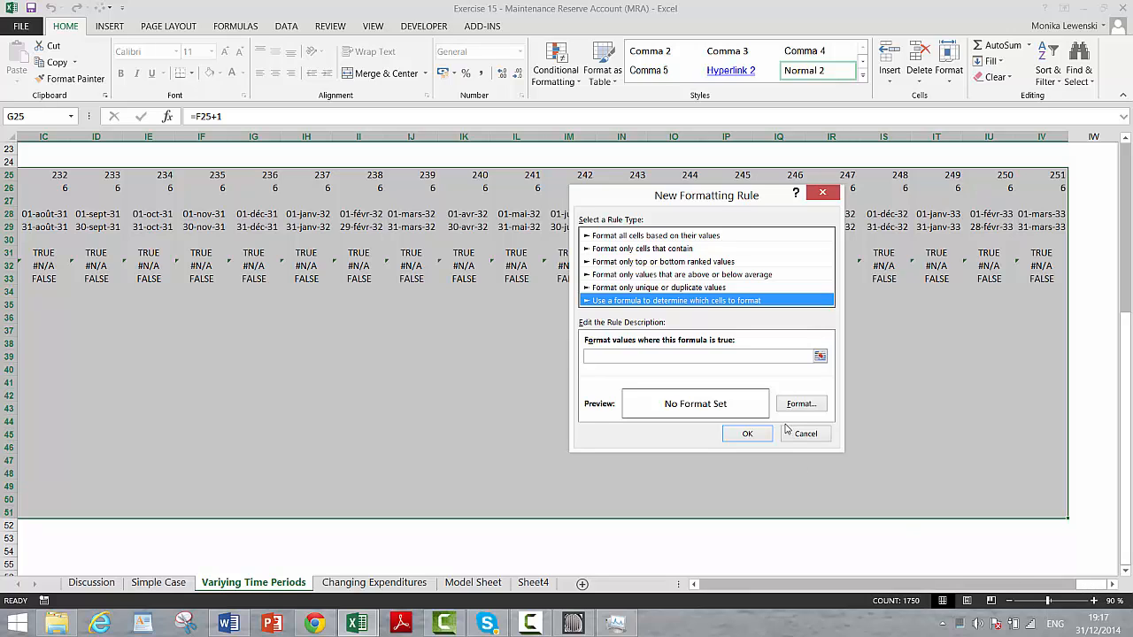
# Set the rule's formula to =G$33, keeping the row fixed and the column relative so it follows each period's spend switch
pyautogui.click(820, 356)
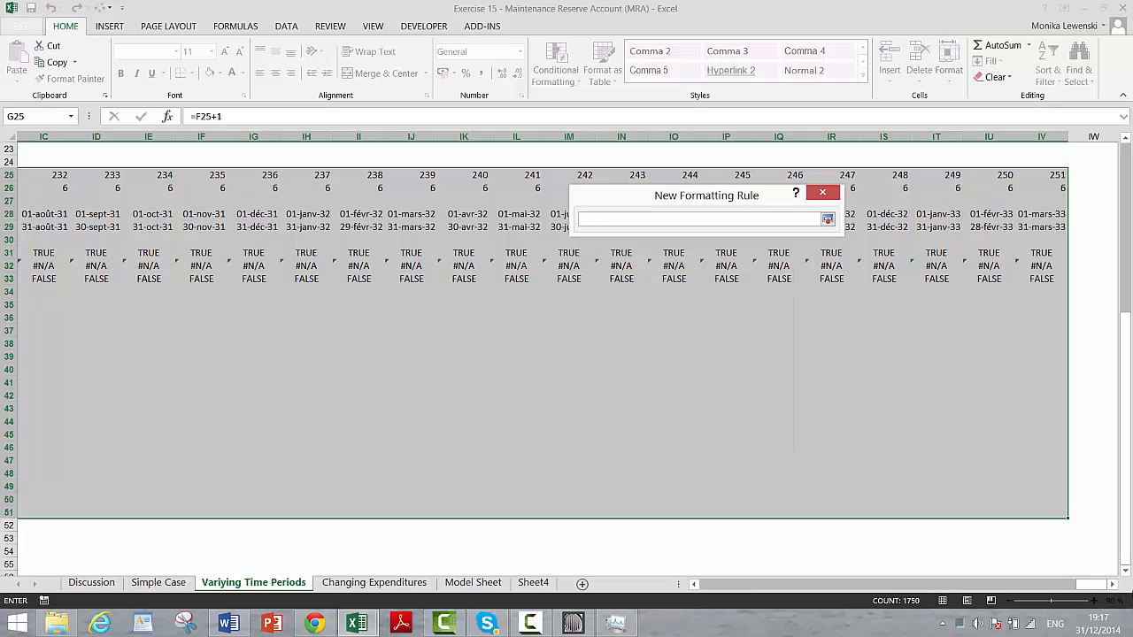
pyautogui.moveTo(1082, 585); pyautogui.dragTo(694, 584)
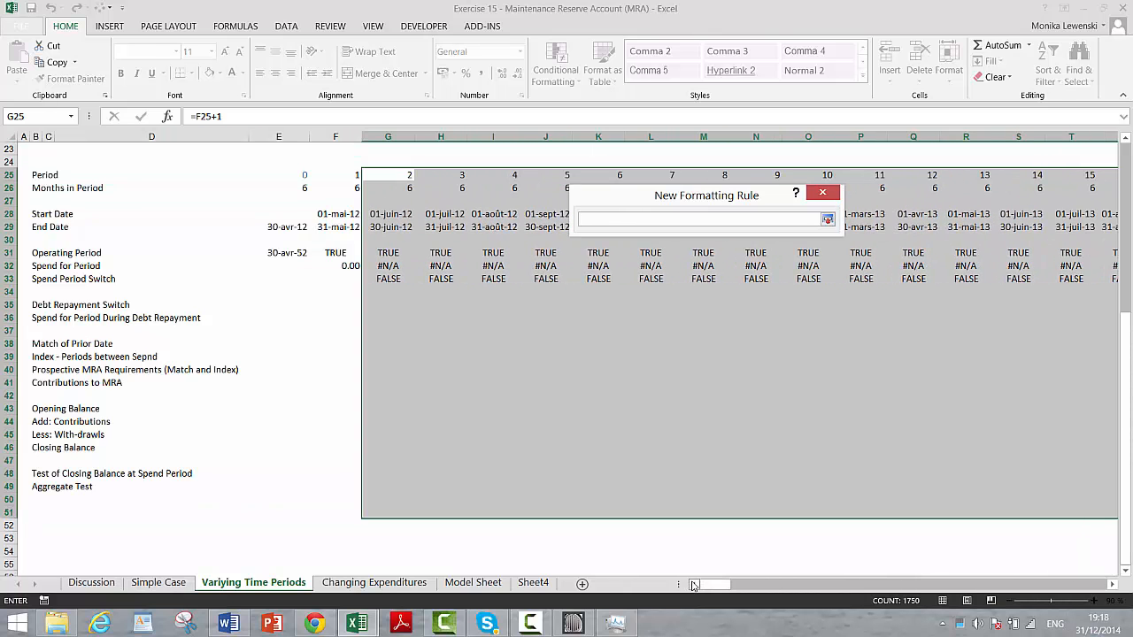
pyautogui.click(387, 279)
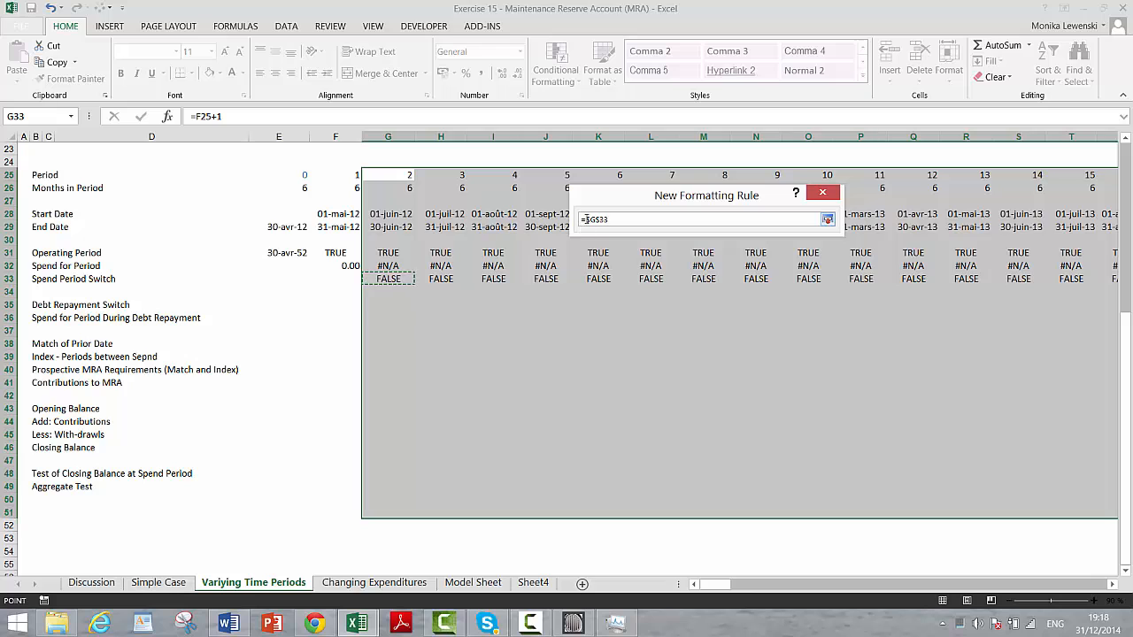
pyautogui.press('Delete')
pyautogui.press('Return')
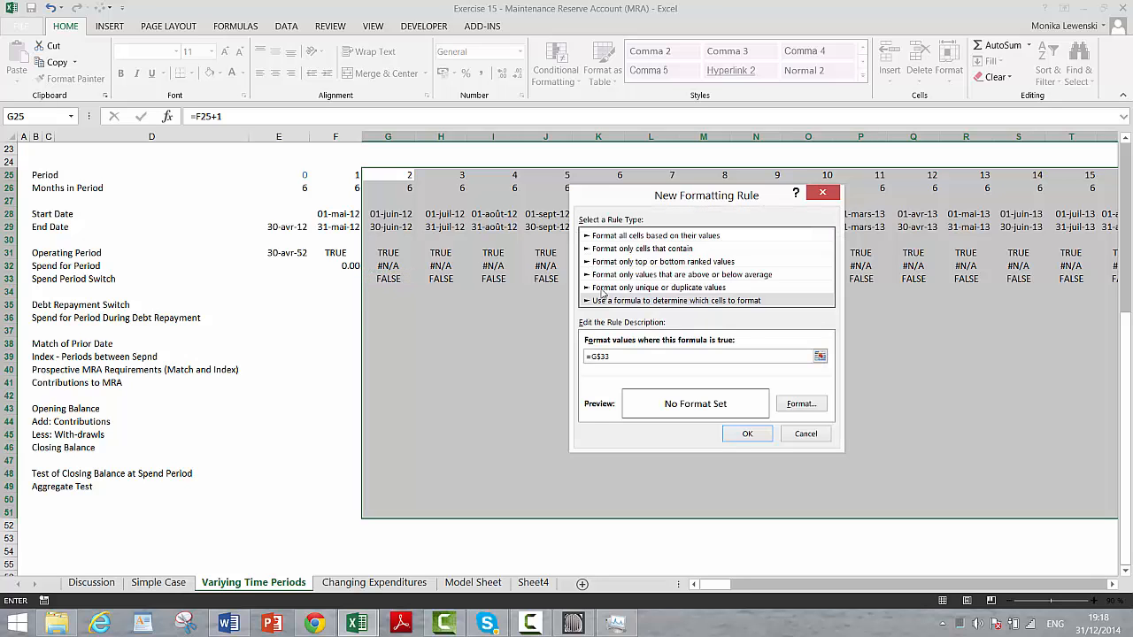
# Give the rule a very light grey background fill, apply it to the selected range, and deselect the range
pyautogui.click(799, 404)
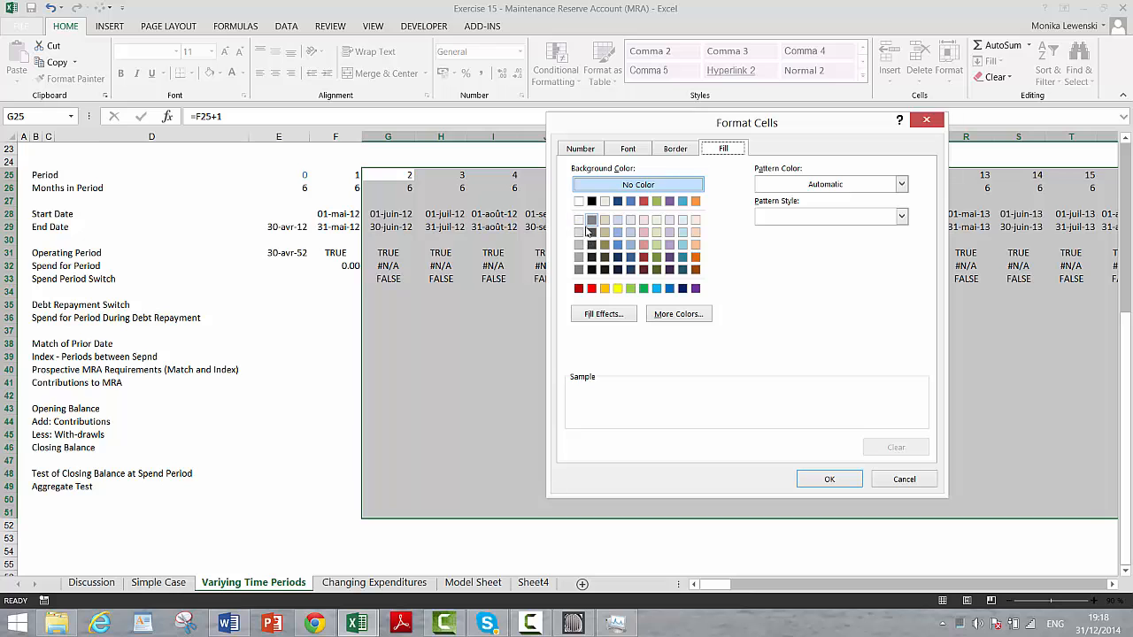
pyautogui.click(580, 223)
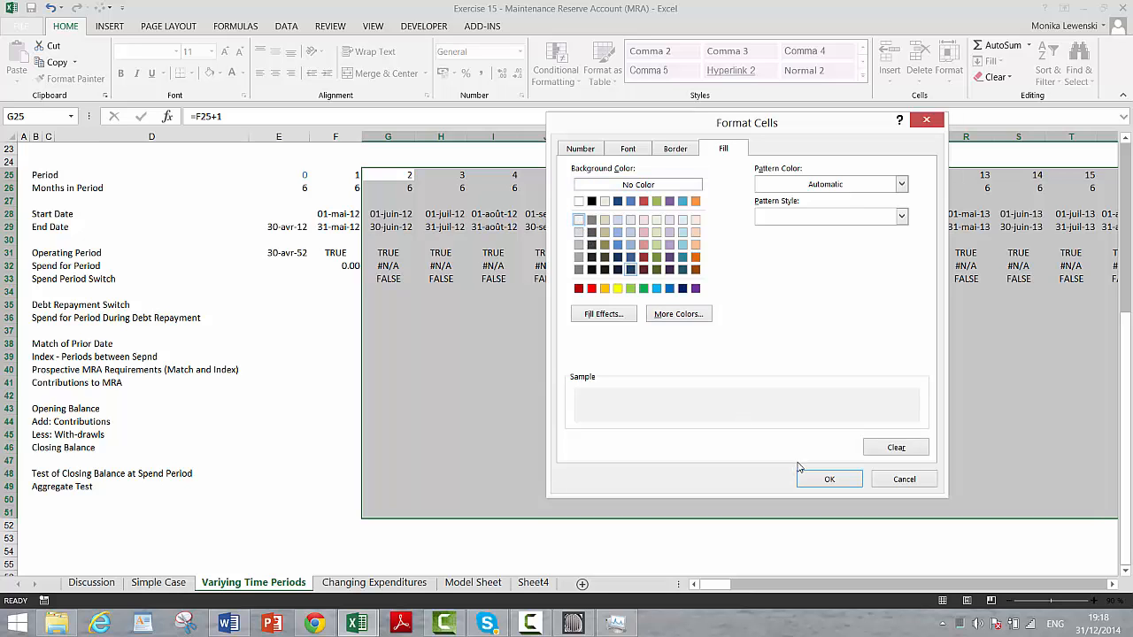
pyautogui.click(828, 478)
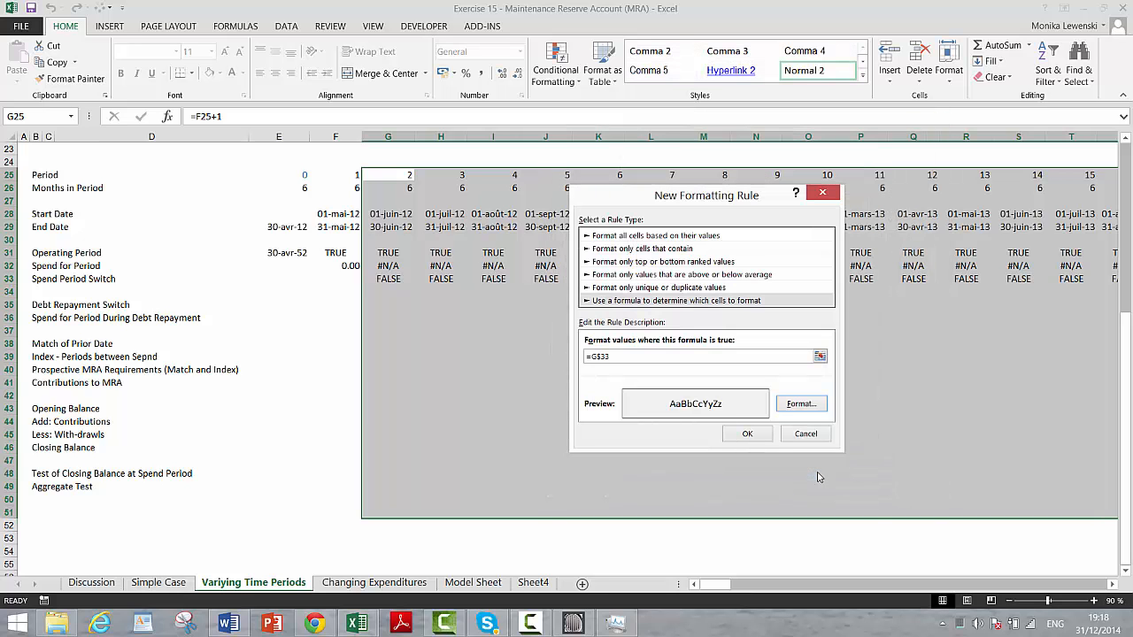
pyautogui.click(749, 434)
pyautogui.click(467, 340)
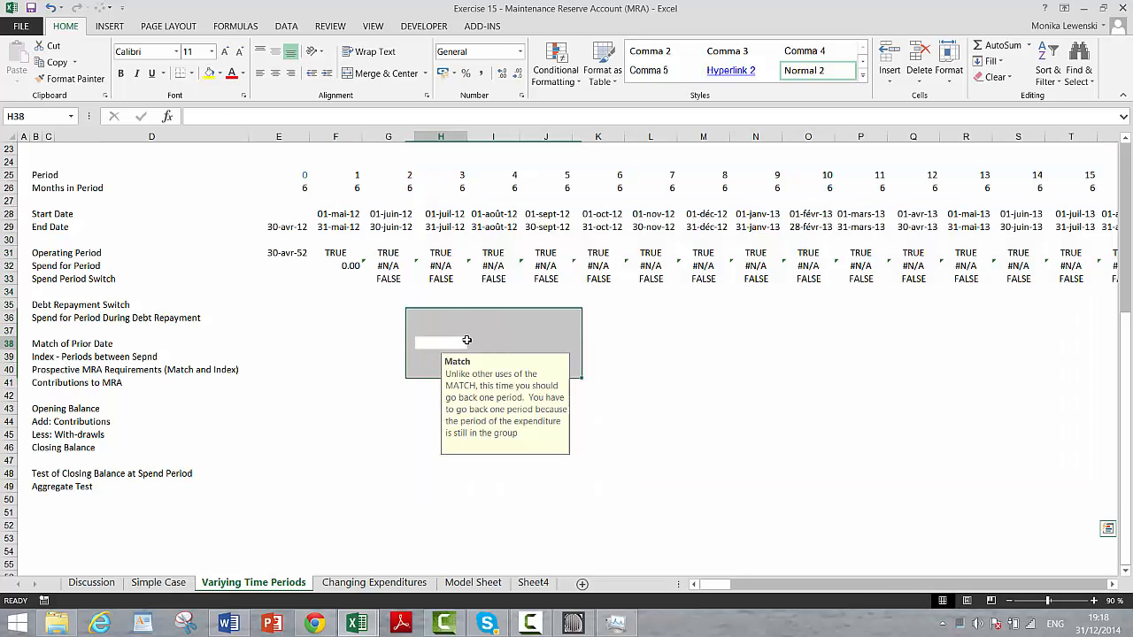
# Check the conditional shading across the monthly timeline against the Spend for Period and Spend Period Switch rows, and return to the first column
pyautogui.press('Left')
pyautogui.press('Right')
pyautogui.press('Right')
pyautogui.press('Right')
pyautogui.press('Right')
pyautogui.press('Right')
pyautogui.press('Right')
pyautogui.press('Right')
pyautogui.press('Right')
pyautogui.press('Right')
pyautogui.press('Right')
pyautogui.press('Right')
pyautogui.press('Right')
pyautogui.press('Right')
pyautogui.press('Right')
pyautogui.press('Right')
pyautogui.press('Right')
pyautogui.press('Right')
pyautogui.press('Right')
pyautogui.press('Right')
pyautogui.press('Right')
pyautogui.press('Right')
pyautogui.press('Right')
pyautogui.press('Right')
pyautogui.press('Right')
pyautogui.press('Right')
pyautogui.press('Right')
pyautogui.press('Right')
pyautogui.press('Right')
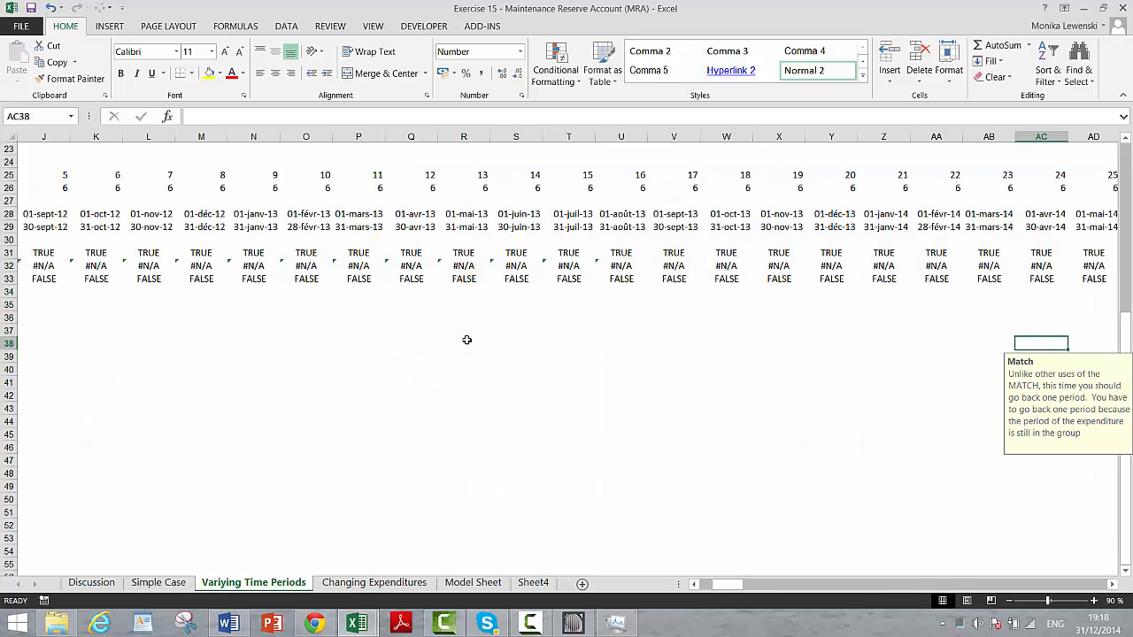
pyautogui.press('Right')
pyautogui.press('Right')
pyautogui.press('Right')
pyautogui.press('Right')
pyautogui.press('Right')
pyautogui.press('Right')
pyautogui.press('Right')
pyautogui.press('Right')
pyautogui.press('Right')
pyautogui.press('Right')
pyautogui.press('Right')
pyautogui.press('Right')
pyautogui.press('Right')
pyautogui.press('Right')
pyautogui.press('Right')
pyautogui.press('Right')
pyautogui.press('Right')
pyautogui.press('Right')
pyautogui.press('Right')
pyautogui.press('Right')
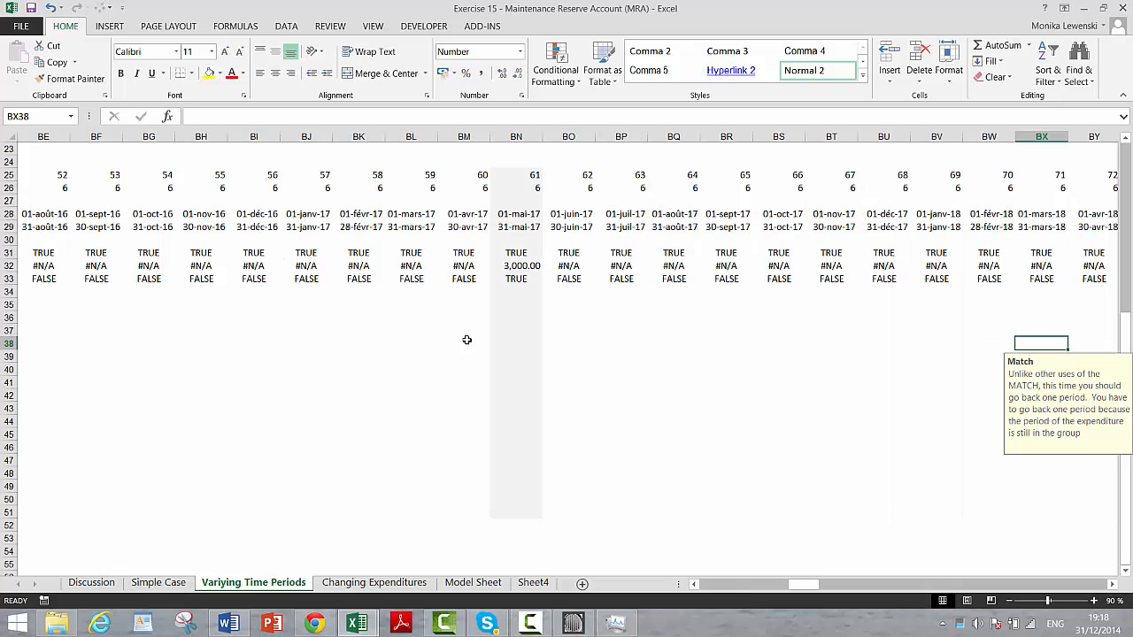
pyautogui.press('Right')
pyautogui.press('Right')
pyautogui.press('Right')
pyautogui.press('Right')
pyautogui.press('Right')
pyautogui.press('Right')
pyautogui.press('Right')
pyautogui.press('Right')
pyautogui.press('Right')
pyautogui.press('Right')
pyautogui.press('Right')
pyautogui.press('Right')
pyautogui.press('Right')
pyautogui.press('Right')
pyautogui.press('Right')
pyautogui.press('Right')
pyautogui.press('Right')
pyautogui.press('Right')
pyautogui.press('Right')
pyautogui.press('Right')
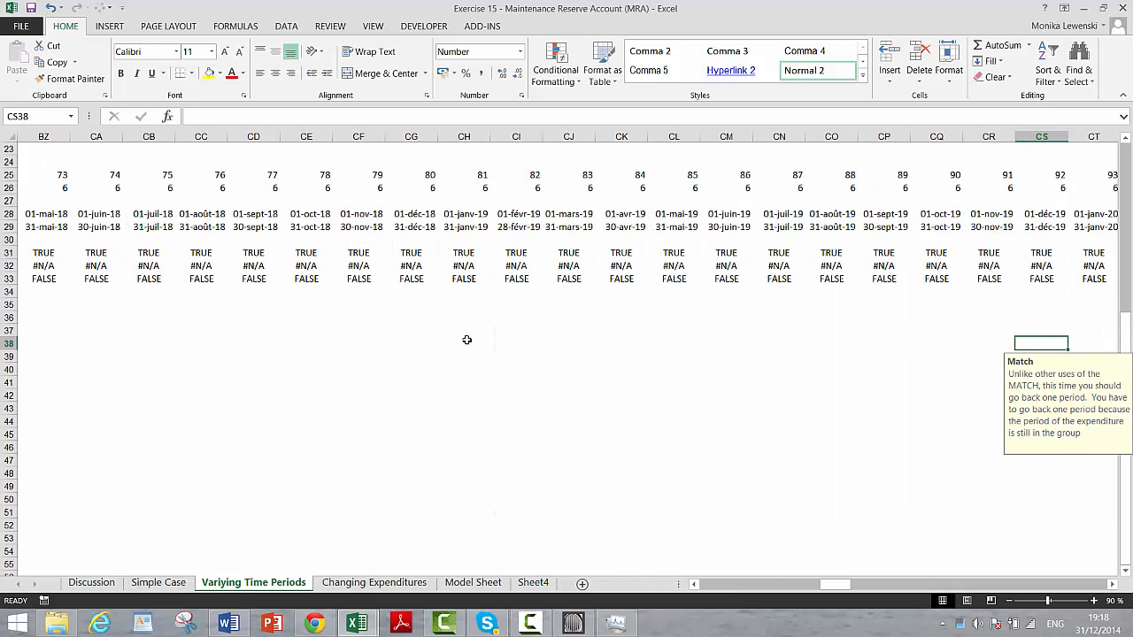
pyautogui.press('Right')
pyautogui.press('Right')
pyautogui.press('Right')
pyautogui.press('Right')
pyautogui.press('Right')
pyautogui.press('Right')
pyautogui.press('Right')
pyautogui.press('Right')
pyautogui.press('Right')
pyautogui.press('Right')
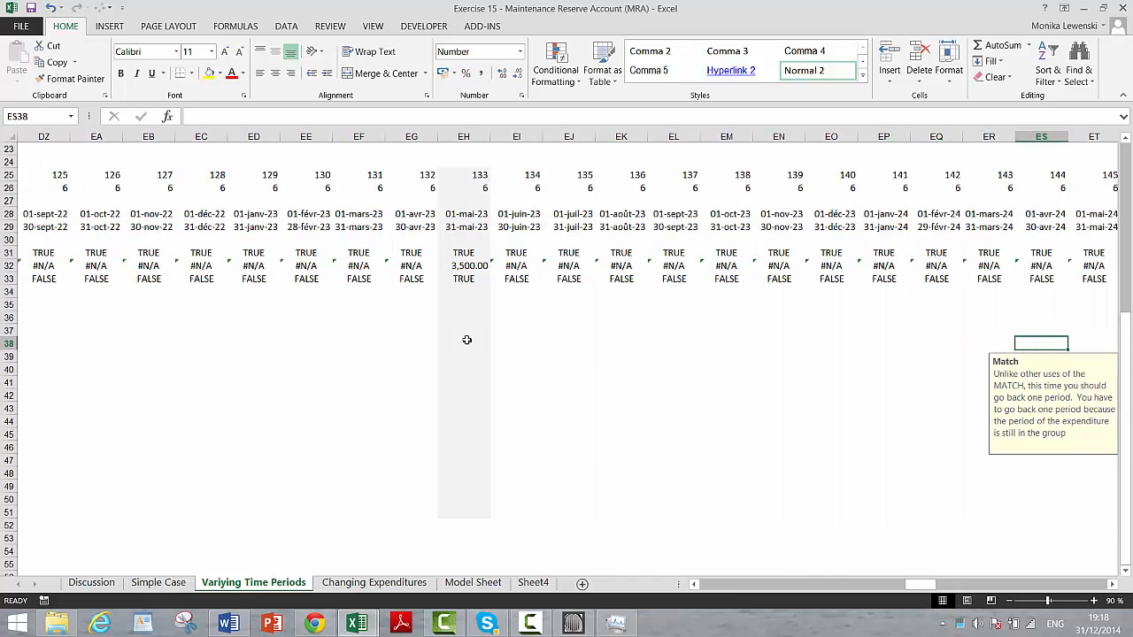
pyautogui.press('Left')
pyautogui.press('Left')
pyautogui.press('Left')
pyautogui.press('Left')
pyautogui.press('Left')
pyautogui.press('Left')
pyautogui.press('Left')
pyautogui.press('Left')
pyautogui.press('Left')
pyautogui.hotkey('ctrl', 'Left')
pyautogui.press('Left')
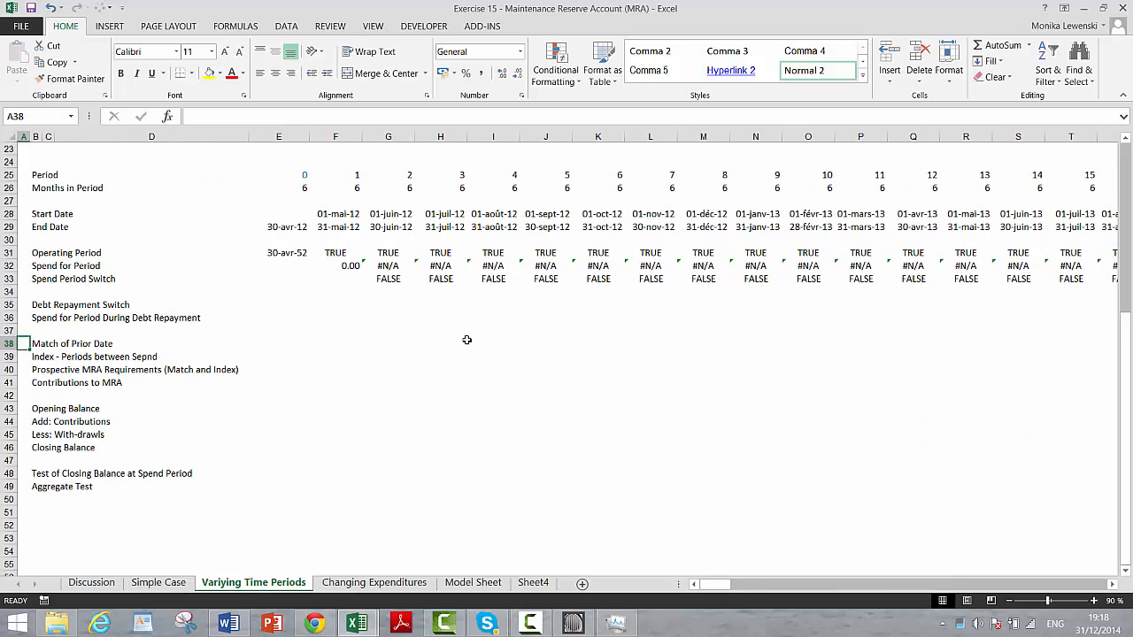
# Look over the assumptions and the Extraordinary Maintenance table above the timeline for the inputs relevant to the Debt Repayment Switch
pyautogui.press('Up')
pyautogui.press('Up')
pyautogui.press('Up')
pyautogui.press('Right')
pyautogui.press('Right')
pyautogui.press('Right')
pyautogui.press('Right')
pyautogui.press('Right')
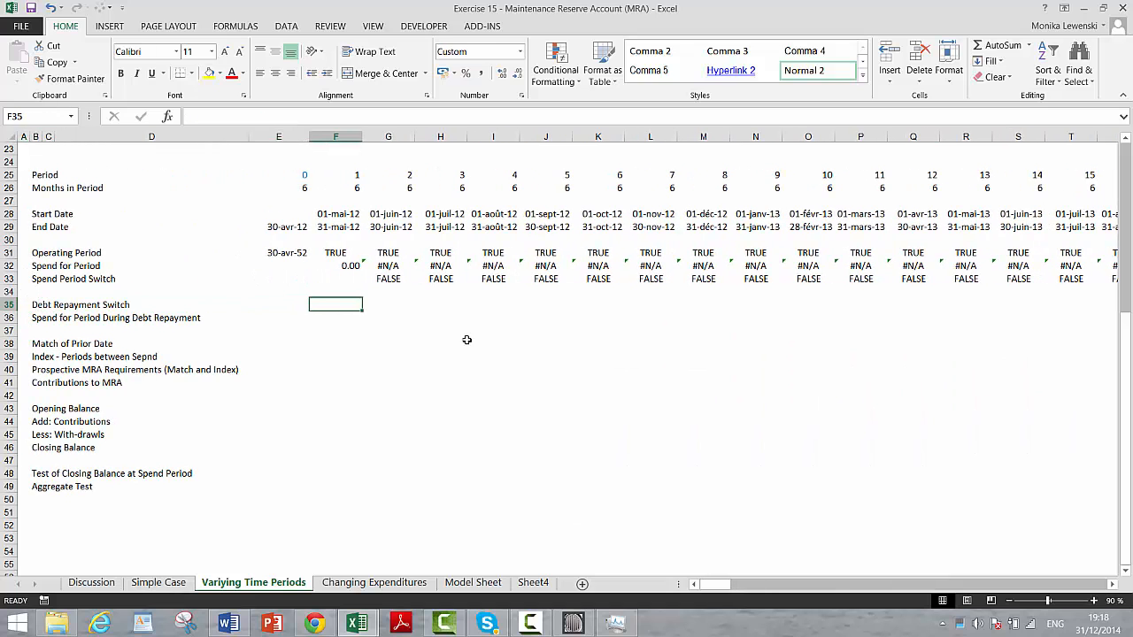
pyautogui.press('Left')
pyautogui.press('Up')
pyautogui.press('Up')
pyautogui.press('Up')
pyautogui.press('Up')
pyautogui.press('Up')
pyautogui.press('Up')
pyautogui.press('Up')
pyautogui.press('Up')
pyautogui.press('Up')
pyautogui.press('Up')
pyautogui.press('Up')
pyautogui.press('Up')
pyautogui.press('Up')
pyautogui.press('Up')
pyautogui.press('Up')
pyautogui.press('Up')
pyautogui.press('Up')
pyautogui.press('Up')
pyautogui.press('Up')
pyautogui.press('Up')
pyautogui.press('Up')
pyautogui.press('Up')
pyautogui.press('Up')
pyautogui.press('Up')
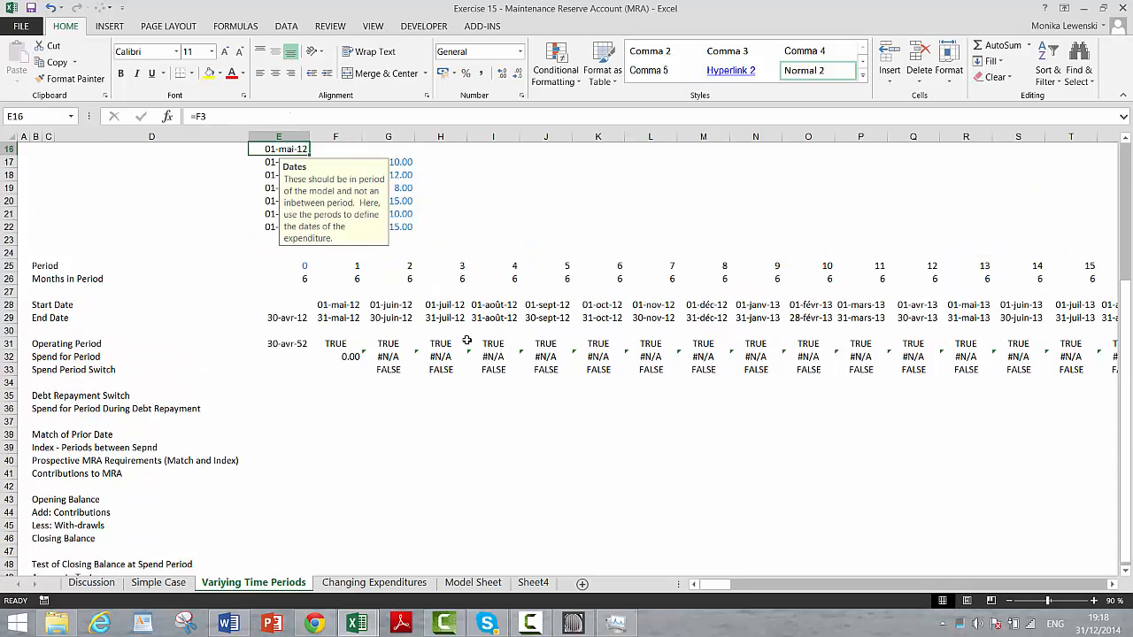
# Link cell E35 in the Debt Repayment Switch row to the Ending Debt Period date in F10
pyautogui.press('Down')
pyautogui.press('Down')
pyautogui.press('Down')
pyautogui.press('Down')
pyautogui.press('Down')
pyautogui.press('Down')
pyautogui.press('Down')
pyautogui.press('Down')
pyautogui.press('Down')
pyautogui.press('Down')
pyautogui.press('Down')
pyautogui.press('Down')
pyautogui.press('Down')
pyautogui.press('Down')
pyautogui.press('Down')
pyautogui.press('Down')
pyautogui.press('Down')
pyautogui.press('Down')
pyautogui.press('Down')
pyautogui.press('Down')
pyautogui.press('Down')
pyautogui.press('Down')
pyautogui.press('Down')
pyautogui.press('Down')
pyautogui.press('Down')
pyautogui.press('Down')
pyautogui.press('Down')
pyautogui.press('Down')
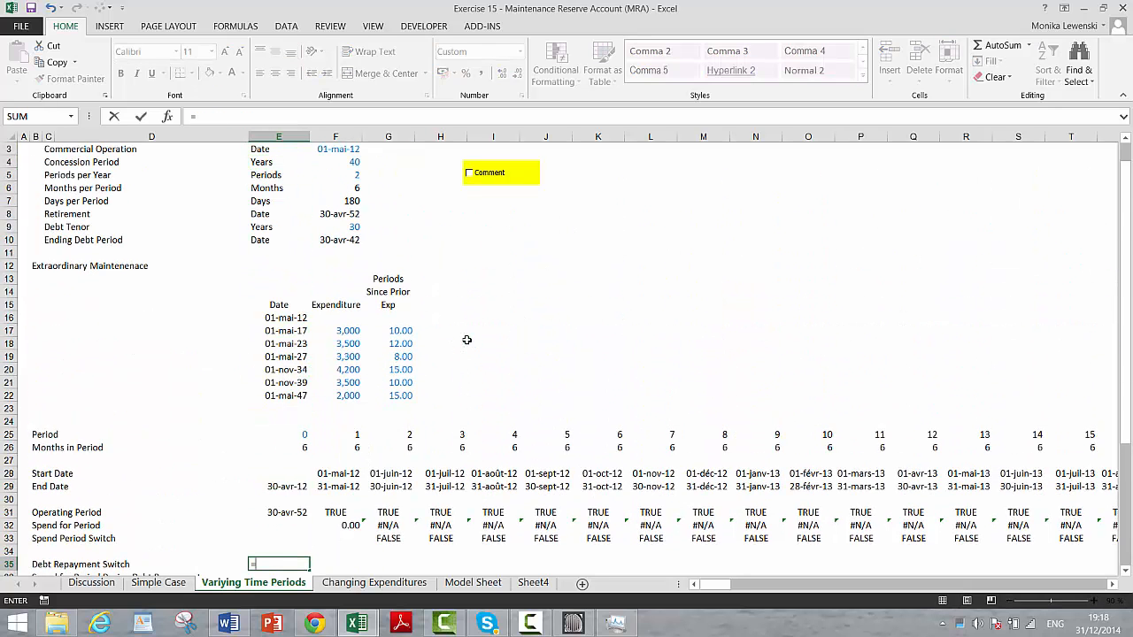
pyautogui.write('=')
pyautogui.press('Up')
pyautogui.press('Up')
pyautogui.press('Up')
pyautogui.press('Up')
pyautogui.press('Up')
pyautogui.press('Up')
pyautogui.press('Up')
pyautogui.press('Up')
pyautogui.press('Up')
pyautogui.press('Up')
pyautogui.press('Up')
pyautogui.press('Up')
pyautogui.press('Up')
pyautogui.press('Up')
pyautogui.press('Up')
pyautogui.press('Up')
pyautogui.press('Up')
pyautogui.press('Up')
pyautogui.press('Up')
pyautogui.press('Up')
pyautogui.press('Up')
pyautogui.press('Up')
pyautogui.press('Up')
pyautogui.press('Up')
pyautogui.press('Up')
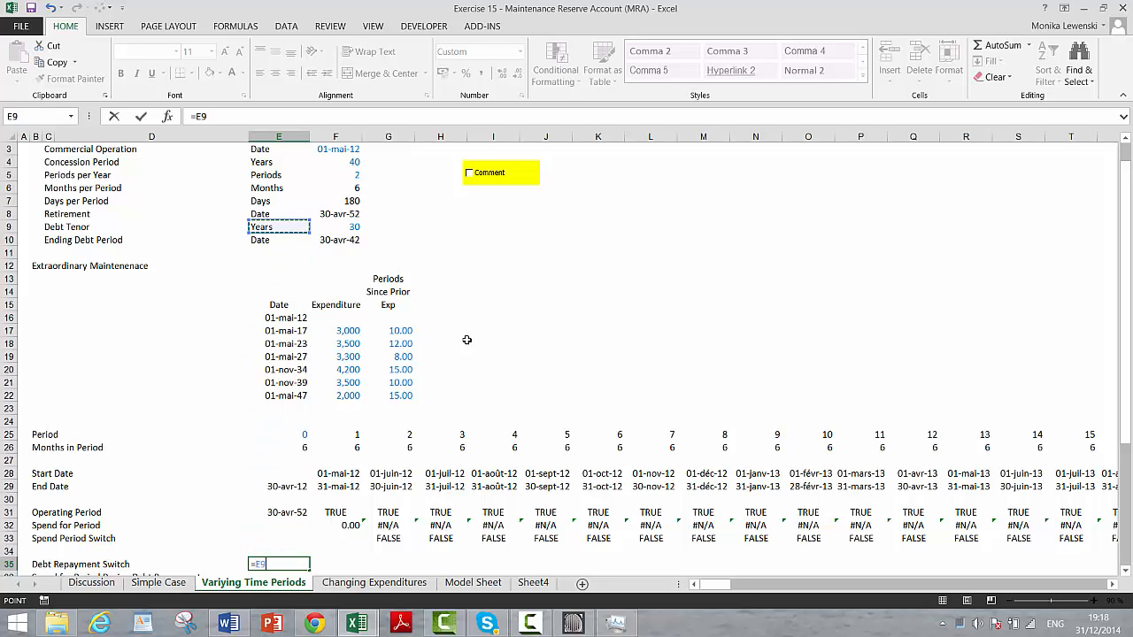
pyautogui.press('Down')
pyautogui.press('Right')
pyautogui.press('Return')
pyautogui.press('Up')
pyautogui.press('Right')
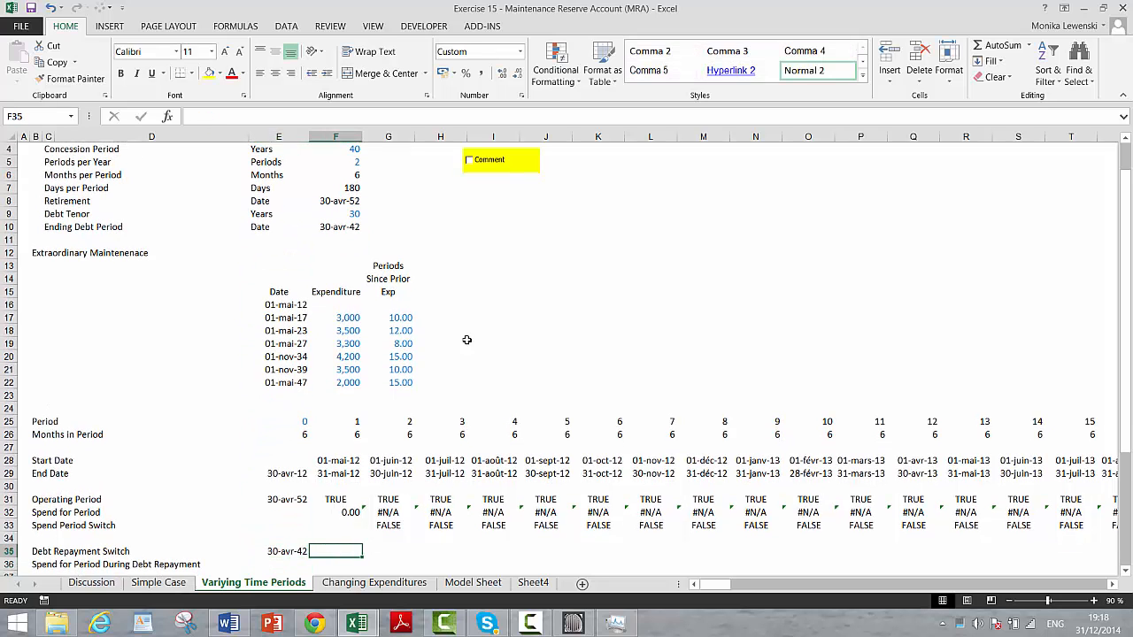
# Try the formula =F29>$E$35 for the first period of the Debt Repayment Switch
pyautogui.write('=')
pyautogui.press('Up')
pyautogui.press('Up')
pyautogui.press('Up')
pyautogui.press('Up')
pyautogui.press('Up')
pyautogui.press('Up')
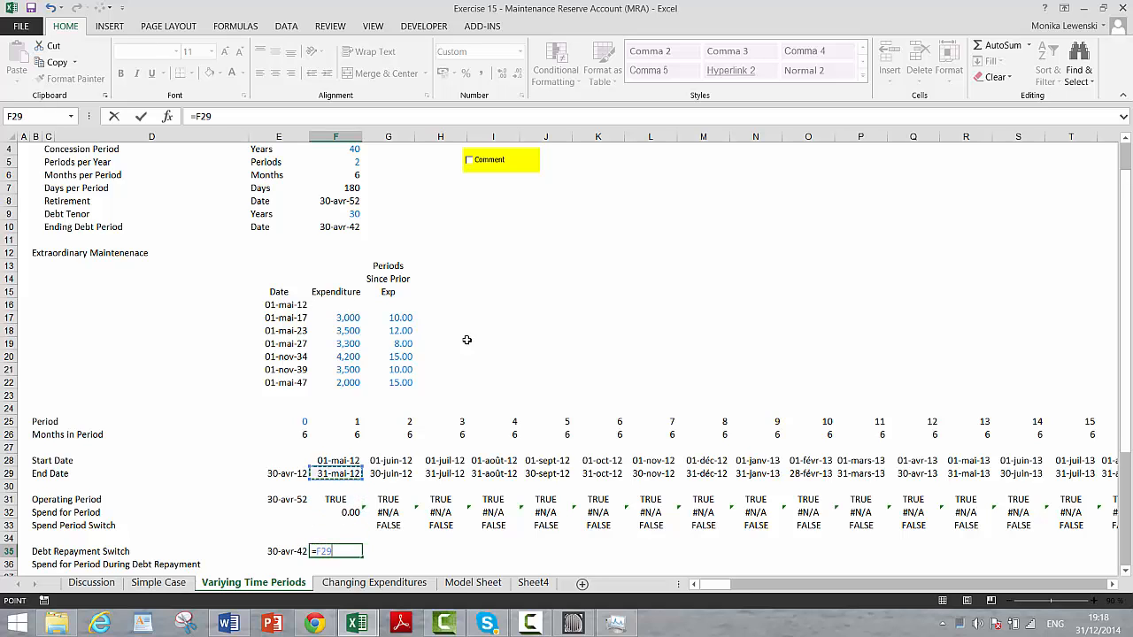
pyautogui.write('>')
pyautogui.press('Left')
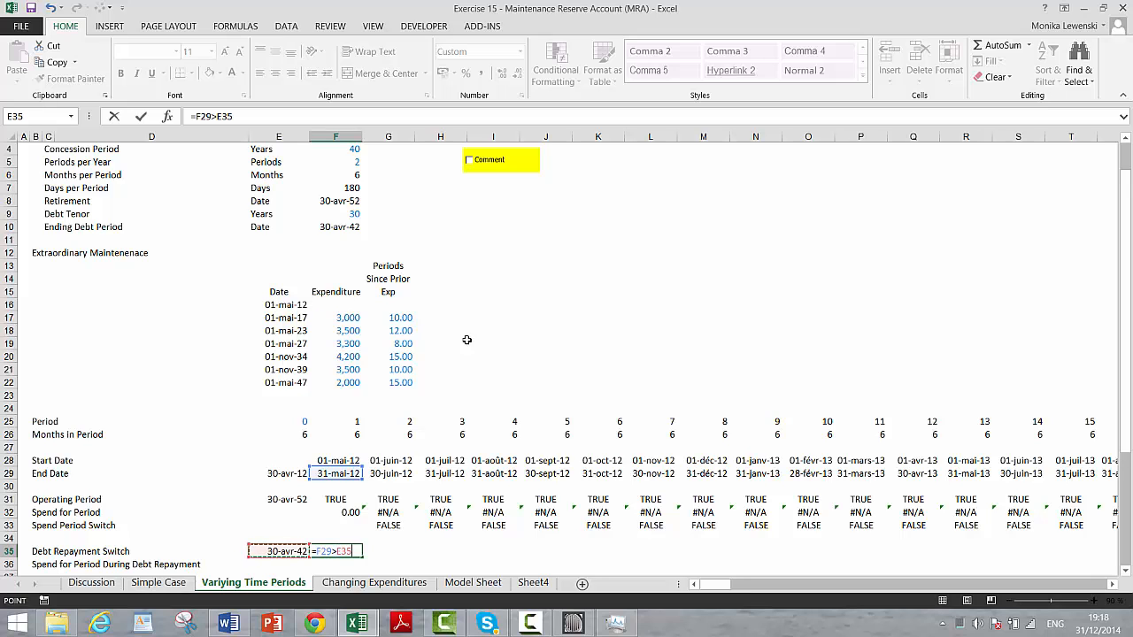
pyautogui.press('F4')
pyautogui.hotkey('ctrl', 'Return')
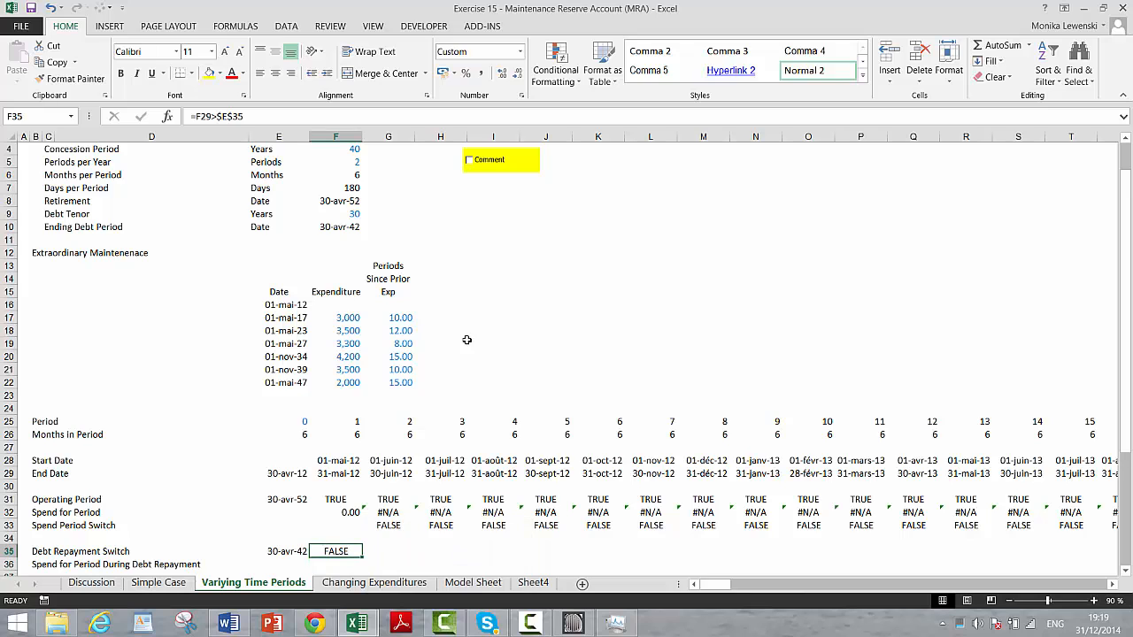
# Set the first period of the Debt Repayment Switch in F35 to =F29<=$E$35, with the debt end date reference absolute
pyautogui.write('=')
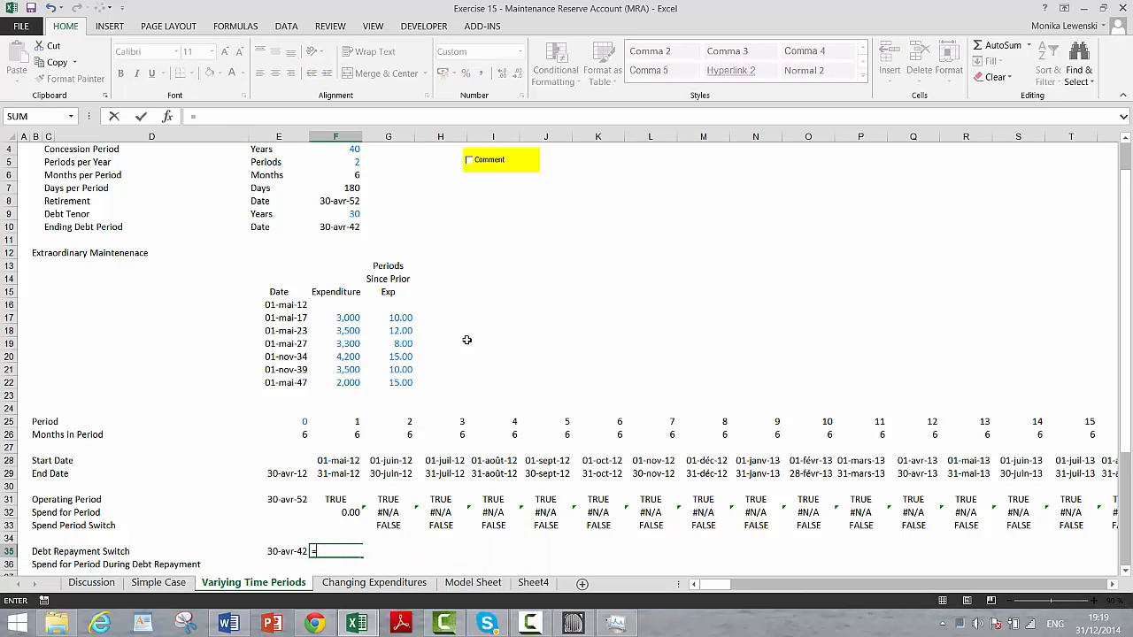
pyautogui.press('Up')
pyautogui.press('Up')
pyautogui.press('Up')
pyautogui.press('Up')
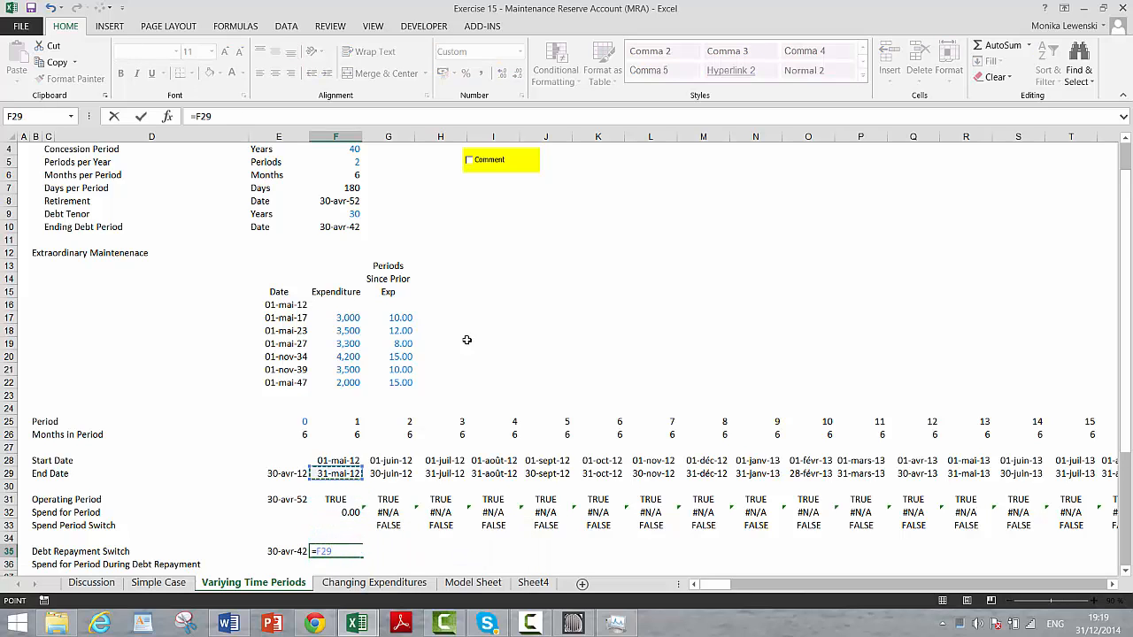
pyautogui.write('<=')
pyautogui.press('Left')
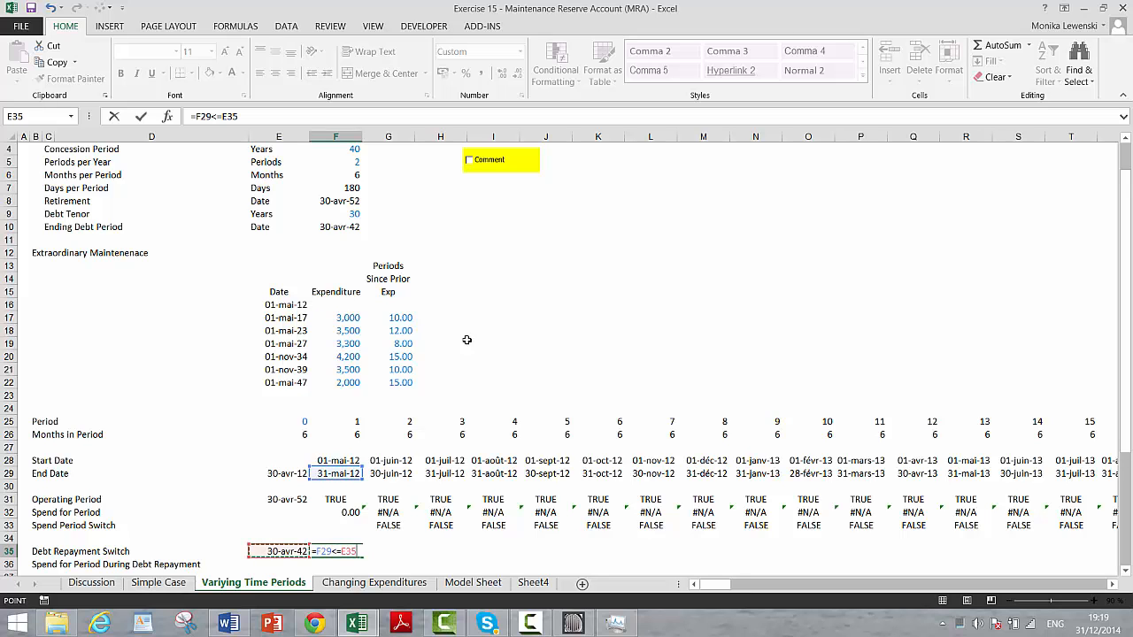
pyautogui.press('F4')
pyautogui.hotkey('ctrl', 'Return')
# Copy the Debt Repayment Switch formula across all the periods of the timeline
pyautogui.hotkey('shift', 'Right')
pyautogui.hotkey('ctrl', 'r')
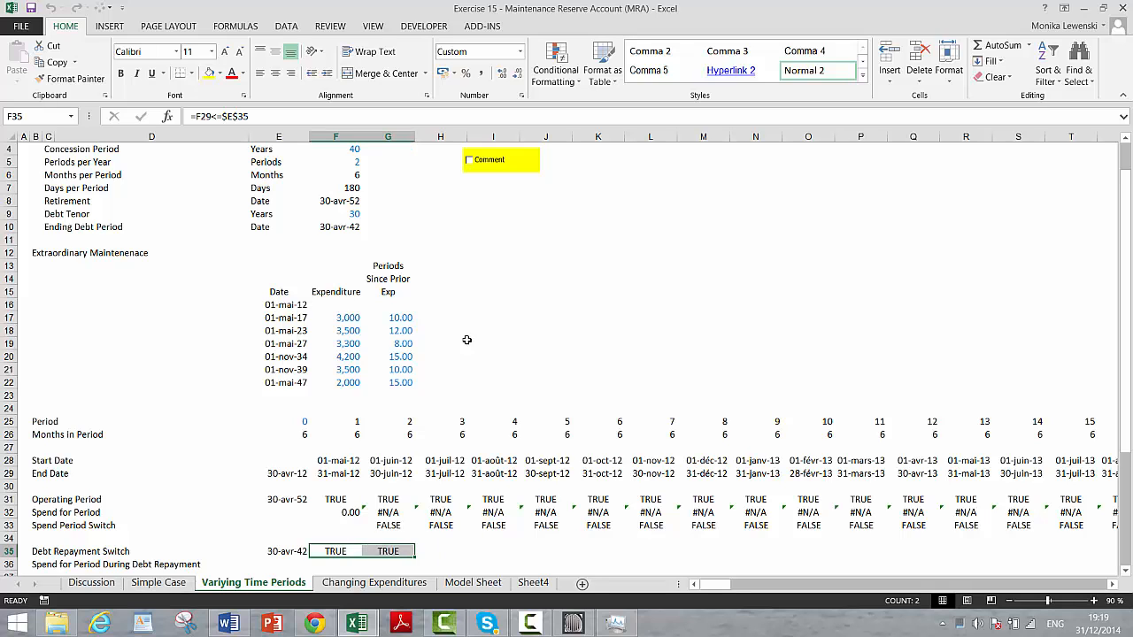
pyautogui.press('Right')
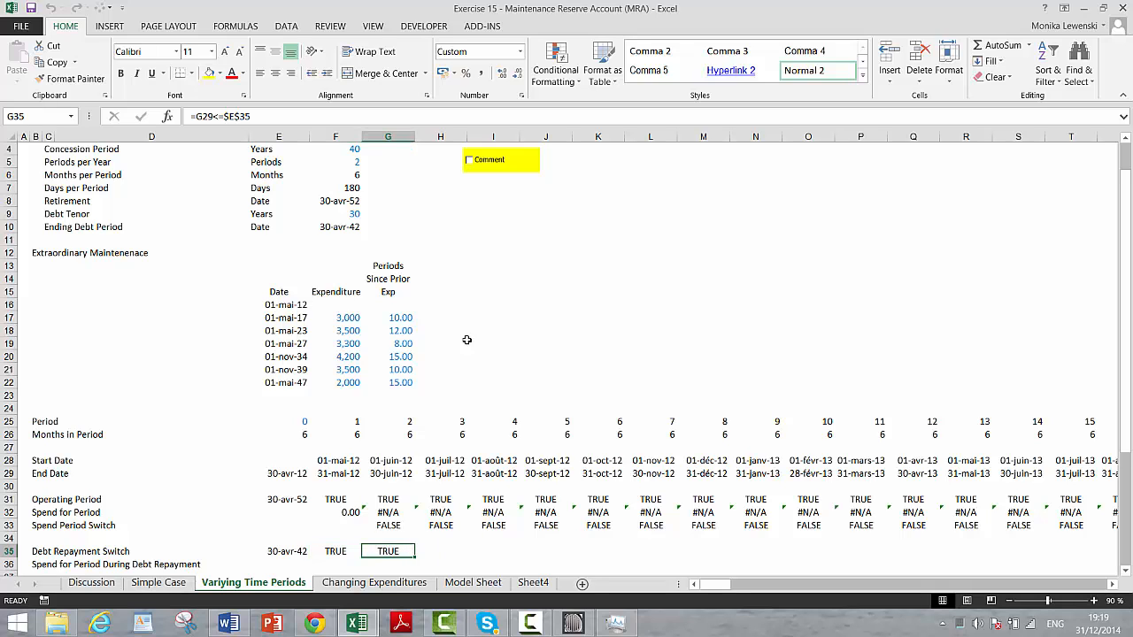
pyautogui.hotkey('ctrl', 'shift', 'r')
# Enter =IF(AND(F35;F33);F32;0) in F36, so Spend for Period During Debt Repayment counts only when both switches are true
pyautogui.press('Left')
pyautogui.press('Down')
pyautogui.press('Down')
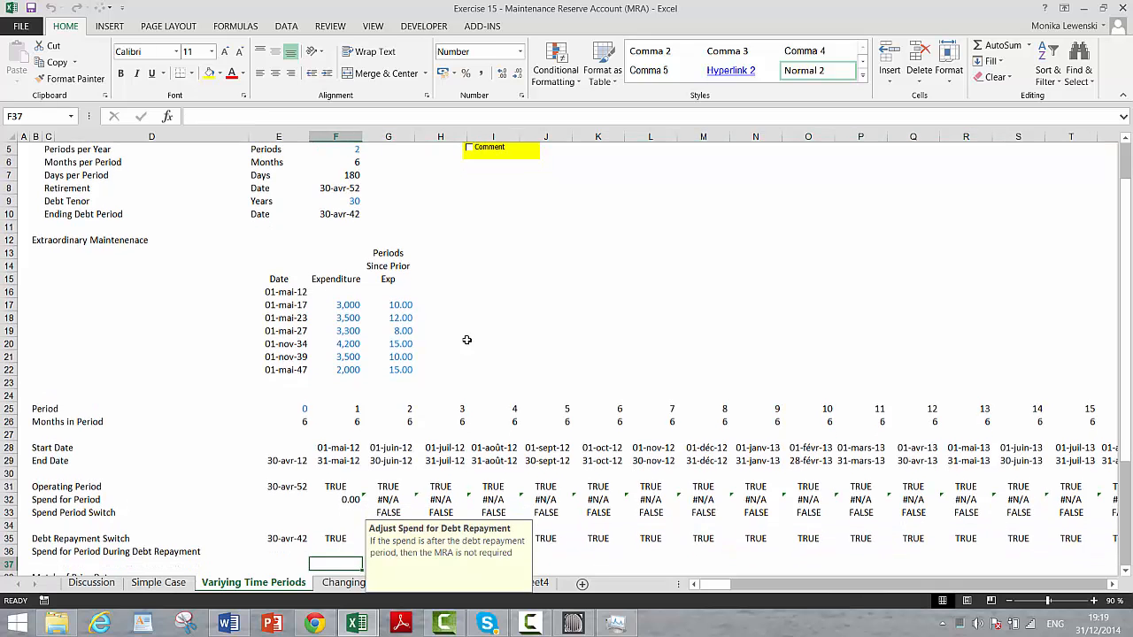
pyautogui.press('Left')
pyautogui.press('Up')
pyautogui.press('Up')
pyautogui.press('Down')
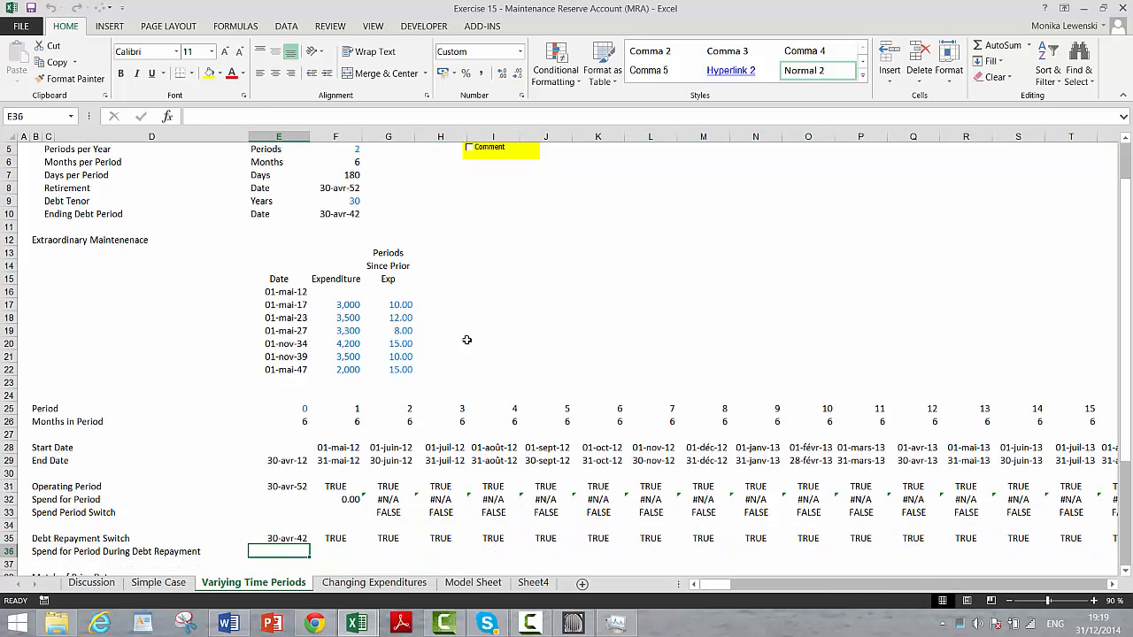
pyautogui.press('Right')
pyautogui.press('Right')
pyautogui.press('Right')
pyautogui.press('Left')
pyautogui.press('Left')
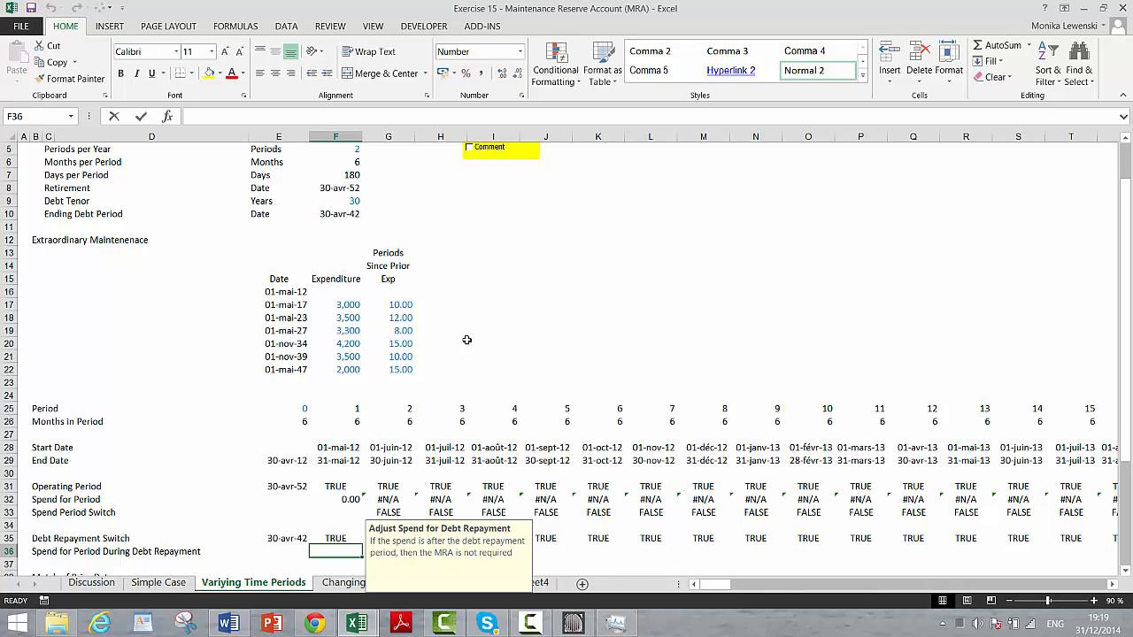
pyautogui.write('=if')
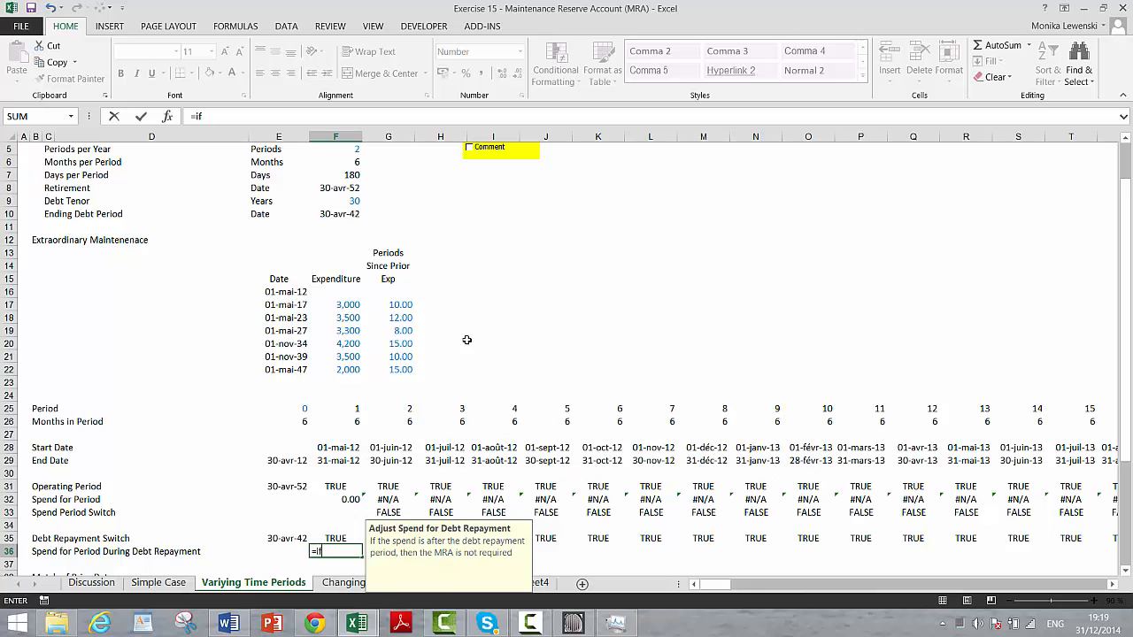
pyautogui.write('a')
pyautogui.press('BackSpace')
pyautogui.write('(')
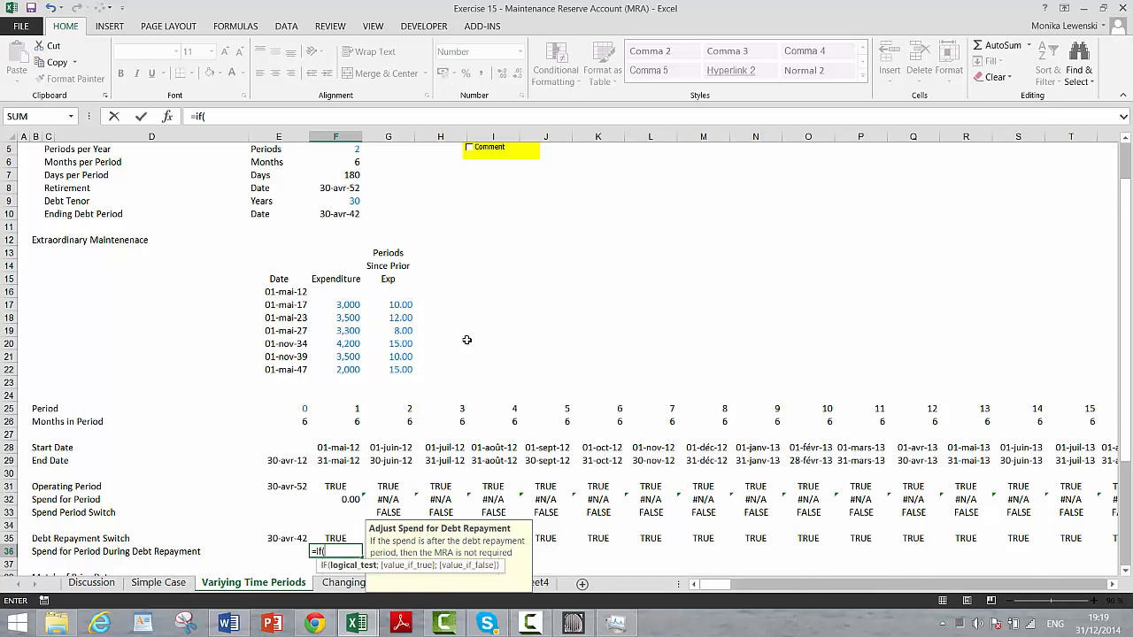
pyautogui.write('and(')
pyautogui.press('Up')
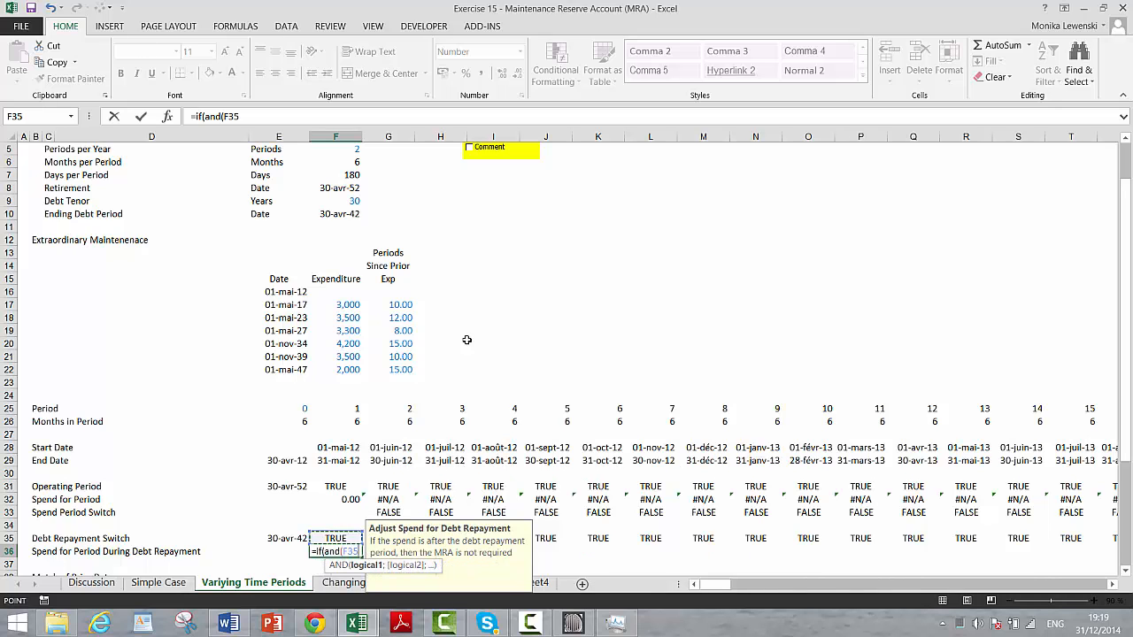
pyautogui.write(';')
pyautogui.press('Up')
pyautogui.press('Up')
pyautogui.press('Up')
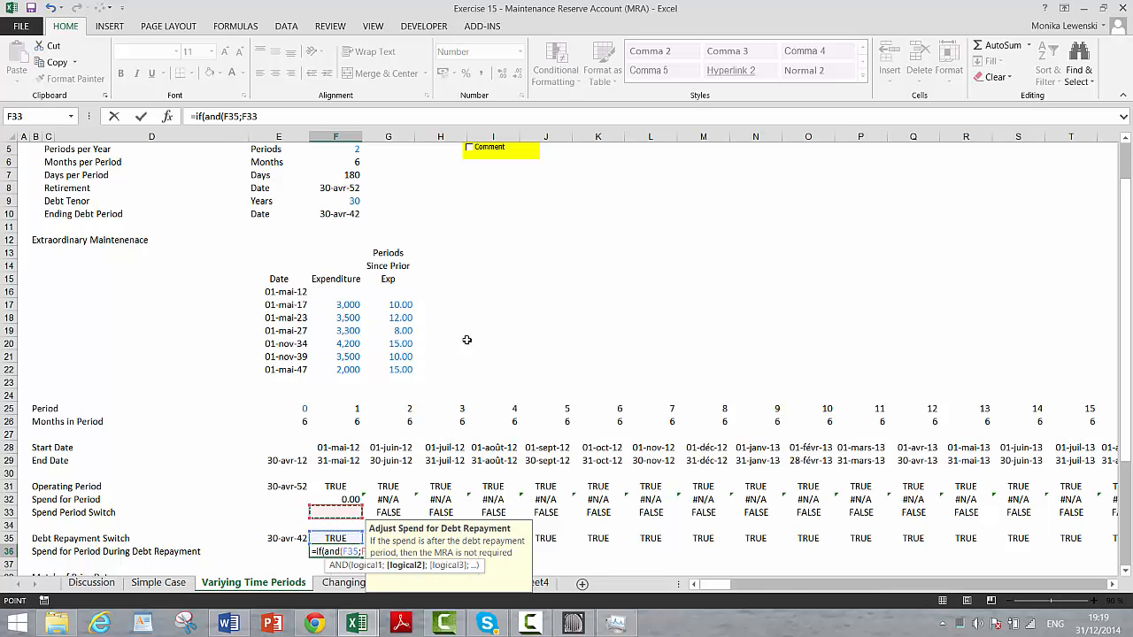
pyautogui.write(');')
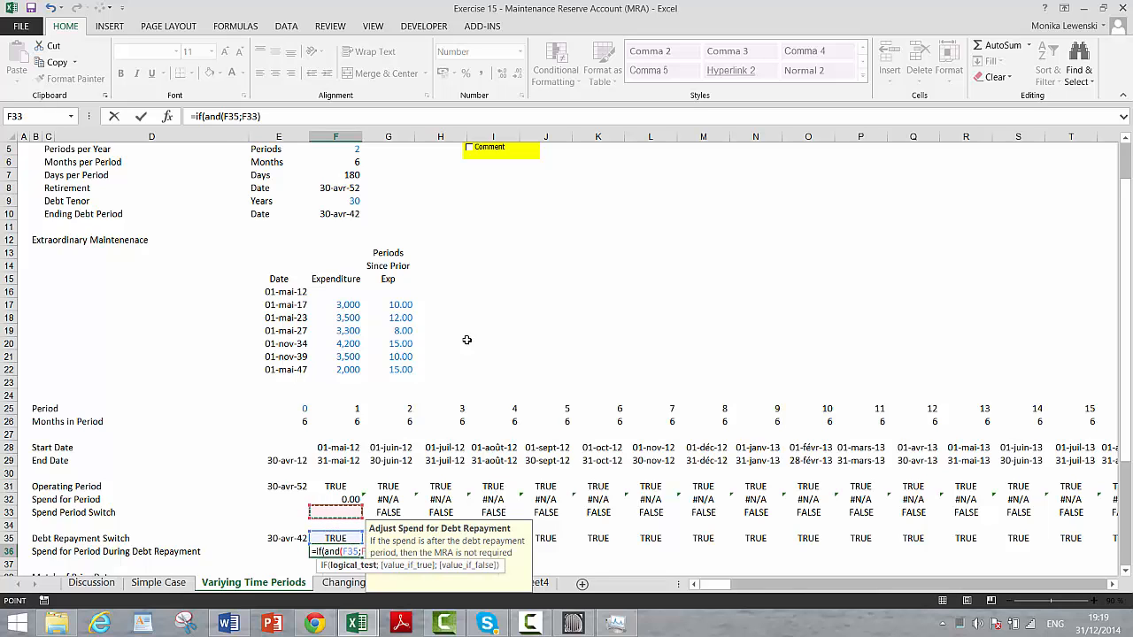
pyautogui.press('Up')
pyautogui.press('Up')
pyautogui.press('Up')
pyautogui.press('Up')
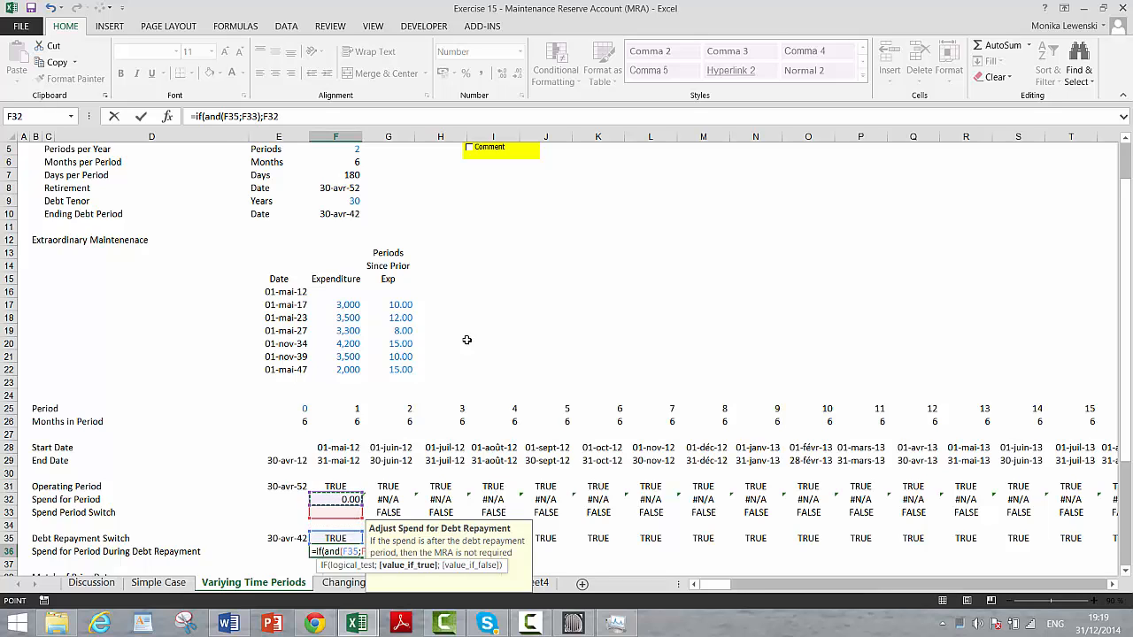
pyautogui.write(';0')
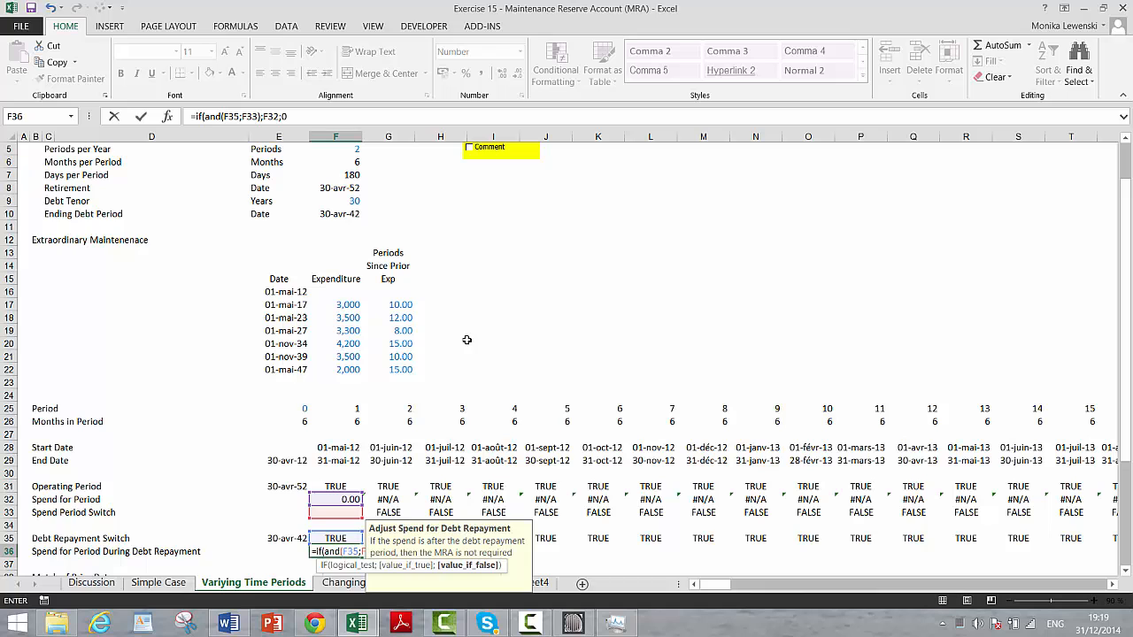
pyautogui.press('Return')
pyautogui.press('Return')
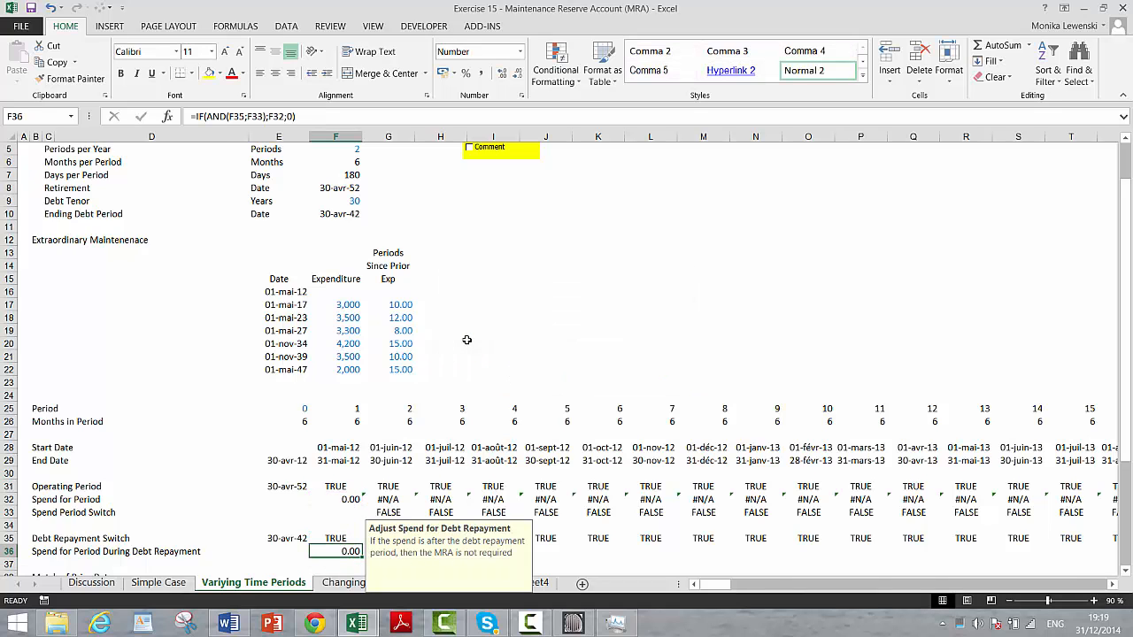
# Copy the Spend for Period During Debt Repayment formula across the whole timeline
pyautogui.hotkey('ctrl', 'shift', 'r')
pyautogui.press('Right')
pyautogui.press('Down')
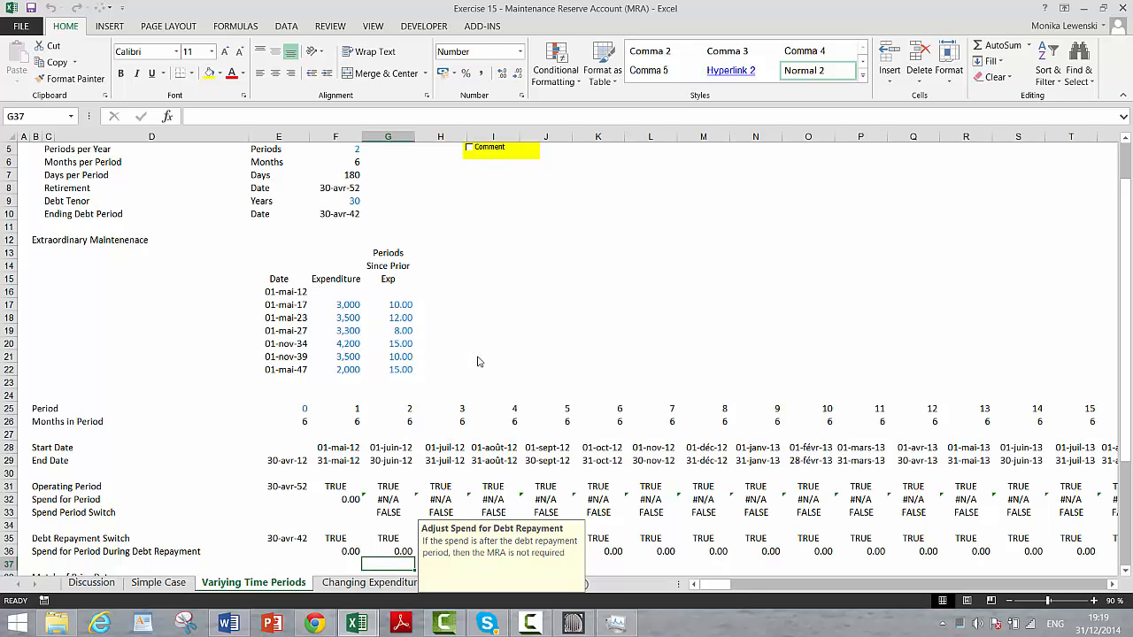
# Examine Spend for Period During Debt Repayment in row 36 across the timeline, through the spend period starting 01-mai-23
pyautogui.click(577, 285)
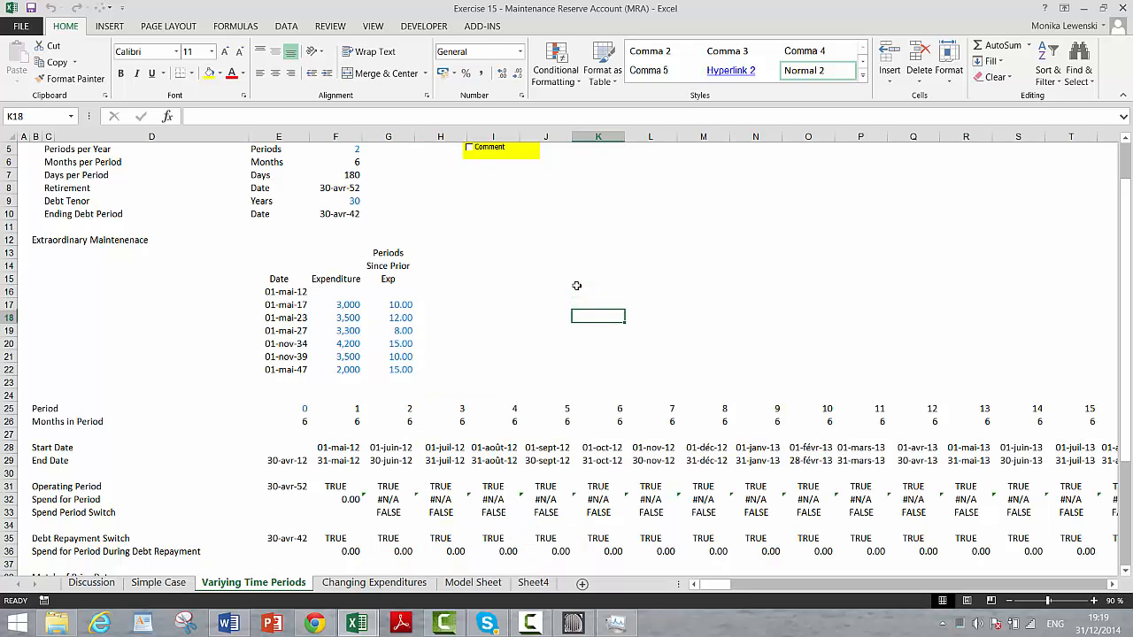
pyautogui.press('Down')
pyautogui.press('Down')
pyautogui.press('Down')
pyautogui.press('Down')
pyautogui.press('Down')
pyautogui.press('Down')
pyautogui.press('Down')
pyautogui.press('Down')
pyautogui.press('Down')
pyautogui.press('Down')
pyautogui.press('Down')
pyautogui.press('Down')
pyautogui.press('Down')
pyautogui.press('Down')
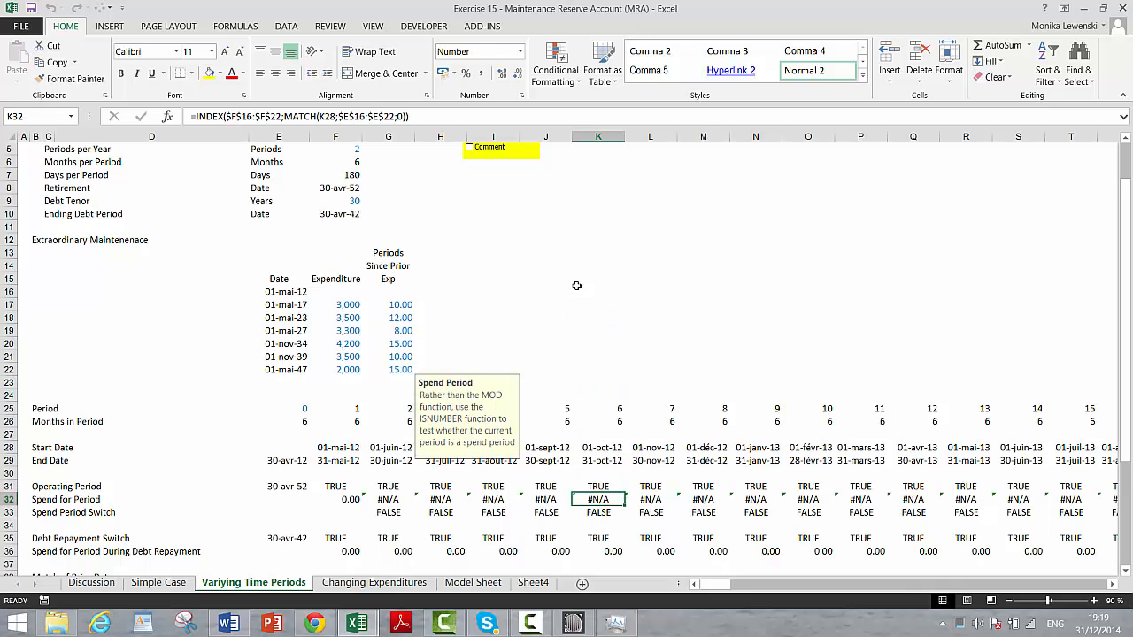
pyautogui.press('Down')
pyautogui.press('Down')
pyautogui.press('Down')
pyautogui.press('Down')
pyautogui.press('Right')
pyautogui.press('Right')
pyautogui.press('Right')
pyautogui.press('Right')
pyautogui.press('Right')
pyautogui.press('Right')
pyautogui.press('Right')
pyautogui.press('Right')
pyautogui.press('Right')
pyautogui.press('Right')
pyautogui.press('Right')
pyautogui.press('Right')
pyautogui.press('Right')
pyautogui.press('Right')
pyautogui.press('Right')
pyautogui.press('Right')
pyautogui.press('Right')
pyautogui.press('Right')
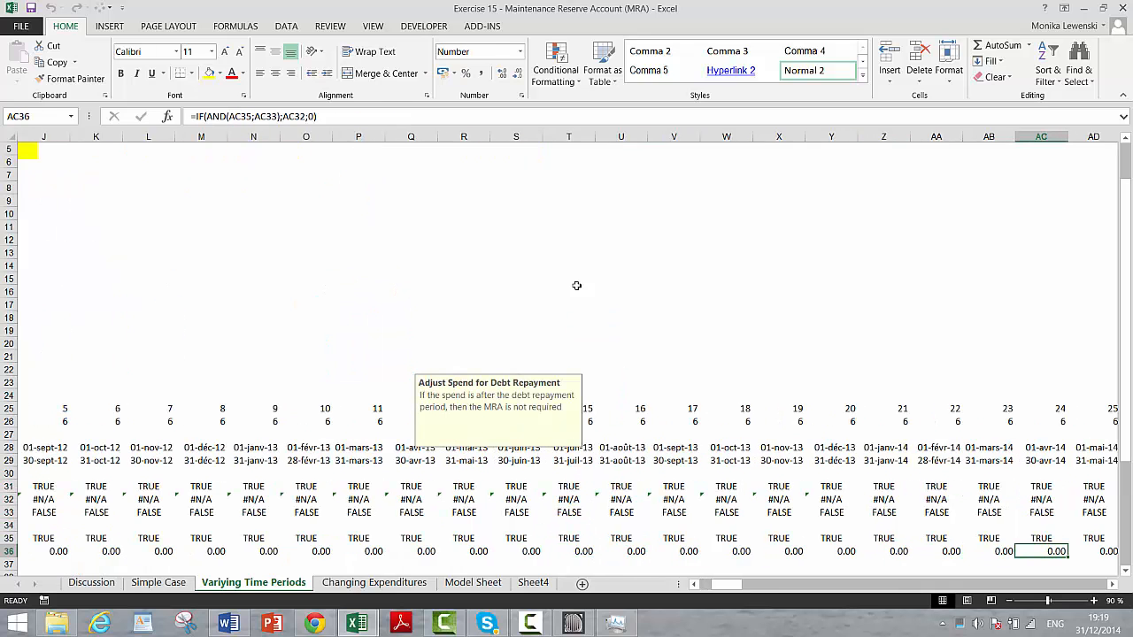
pyautogui.press('Right')
pyautogui.press('Right')
pyautogui.press('Right')
pyautogui.press('Right')
pyautogui.press('Right')
pyautogui.press('Right')
pyautogui.press('Right')
pyautogui.press('Right')
pyautogui.press('Right')
pyautogui.press('Right')
pyautogui.press('Right')
pyautogui.press('Right')
pyautogui.press('Right')
pyautogui.press('Right')
pyautogui.press('Right')
pyautogui.press('Right')
pyautogui.press('Right')
pyautogui.press('Right')
pyautogui.press('Right')
pyautogui.press('Right')
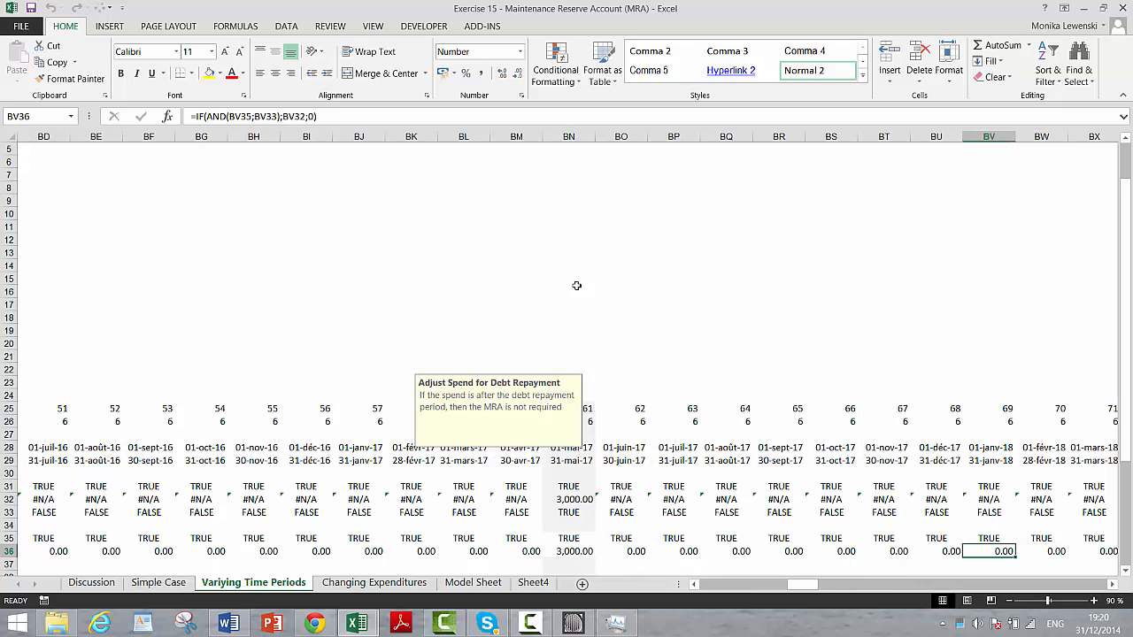
pyautogui.press('Right')
pyautogui.press('Right')
pyautogui.press('Right')
pyautogui.press('Right')
pyautogui.press('Right')
pyautogui.press('Right')
pyautogui.press('Right')
pyautogui.press('Right')
pyautogui.press('Right')
pyautogui.press('Right')
pyautogui.press('Right')
pyautogui.press('Right')
pyautogui.press('Right')
pyautogui.press('Right')
pyautogui.press('Right')
pyautogui.press('Right')
pyautogui.press('Right')
pyautogui.press('Right')
pyautogui.press('Right')
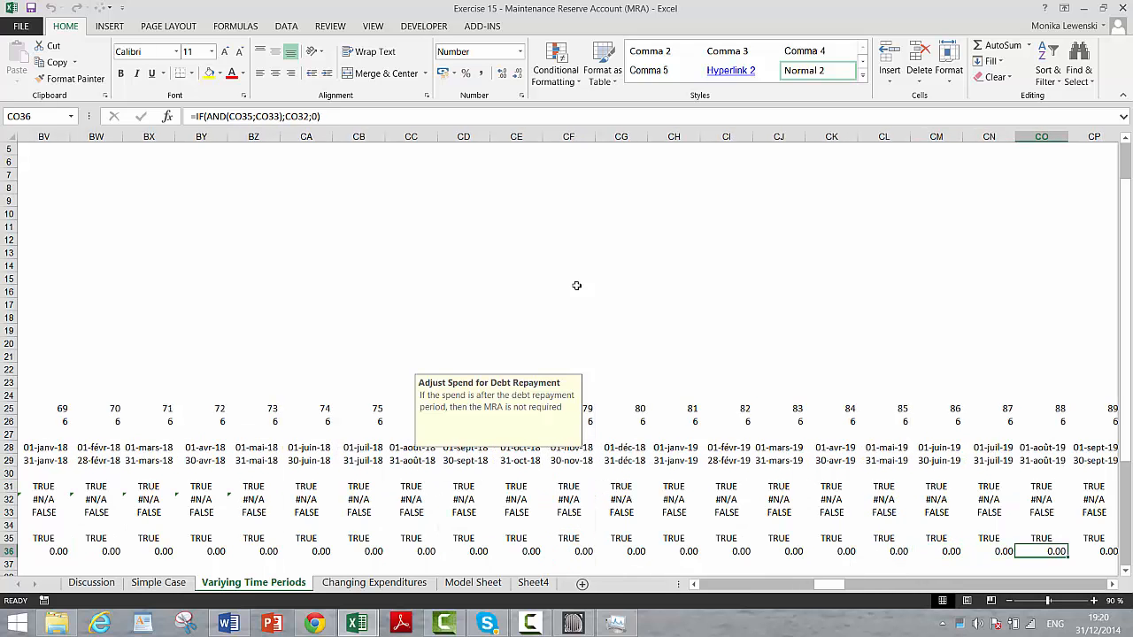
pyautogui.press('Right')
pyautogui.press('Right')
pyautogui.press('Right')
pyautogui.press('Right')
pyautogui.press('Right')
pyautogui.press('Right')
pyautogui.press('Right')
pyautogui.press('Right')
pyautogui.press('Right')
pyautogui.press('Right')
pyautogui.press('Right')
pyautogui.press('Right')
pyautogui.press('Right')
pyautogui.press('Right')
pyautogui.press('Right')
pyautogui.press('Right')
pyautogui.press('Right')
pyautogui.press('Right')
pyautogui.press('Right')
pyautogui.press('Right')
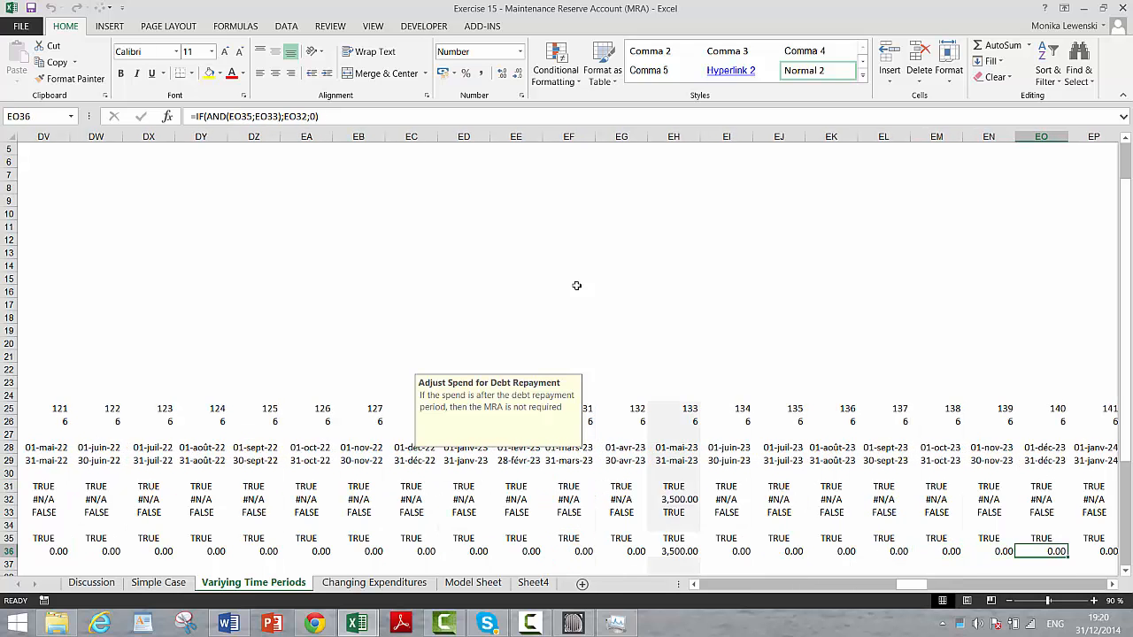
pyautogui.press('Right')
pyautogui.press('Right')
pyautogui.press('Right')
pyautogui.press('Right')
pyautogui.press('Left')
pyautogui.press('Left')
pyautogui.press('Left')
pyautogui.press('Left')
pyautogui.press('Left')
pyautogui.press('Left')
pyautogui.press('Left')
pyautogui.press('Left')
pyautogui.press('Left')
pyautogui.press('Left')
pyautogui.press('Left')
pyautogui.press('Left')
pyautogui.press('Left')
pyautogui.press('Right')
pyautogui.press('Right')
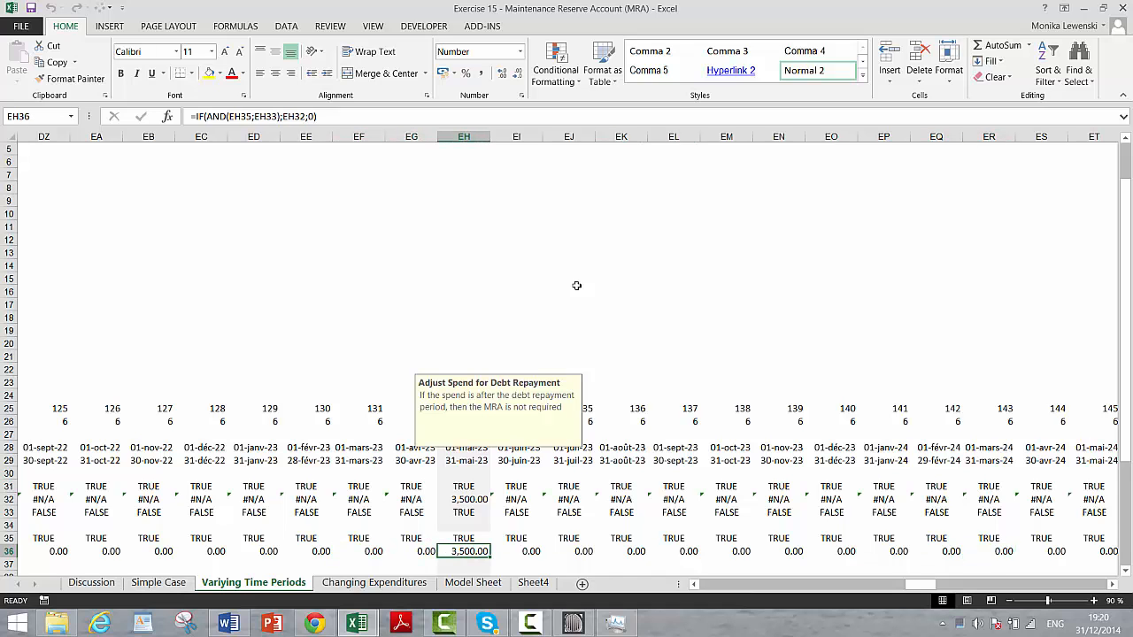
# Examine Spend for Period During Debt Repayment in row 36 from May 2023 through the end of the timeline
pyautogui.press('Right')
pyautogui.press('Right')
pyautogui.press('Right')
pyautogui.press('Right')
pyautogui.press('Right')
pyautogui.press('Right')
pyautogui.press('Right')
pyautogui.press('Right')
pyautogui.press('Right')
pyautogui.press('Right')
pyautogui.press('Right')
pyautogui.press('Right')
pyautogui.press('Right')
pyautogui.press('Right')
pyautogui.press('Right')
pyautogui.press('Right')
pyautogui.press('Right')
pyautogui.press('Right')
pyautogui.press('Right')
pyautogui.press('Right')
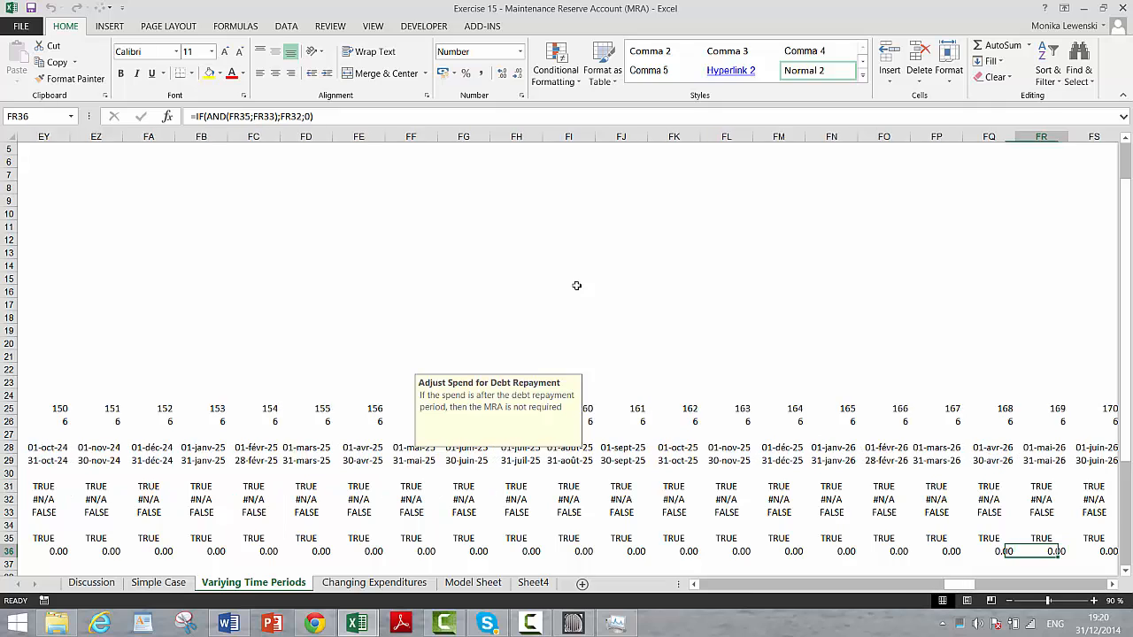
pyautogui.press('Right')
pyautogui.press('Right')
pyautogui.press('Right')
pyautogui.press('Right')
pyautogui.press('Right')
pyautogui.press('Right')
pyautogui.press('Right')
pyautogui.press('Right')
pyautogui.press('Right')
pyautogui.press('Right')
pyautogui.press('Right')
pyautogui.press('Right')
pyautogui.press('Right')
pyautogui.press('Right')
pyautogui.press('Right')
pyautogui.press('Right')
pyautogui.press('Right')
pyautogui.press('Right')
pyautogui.press('Right')
pyautogui.press('Right')
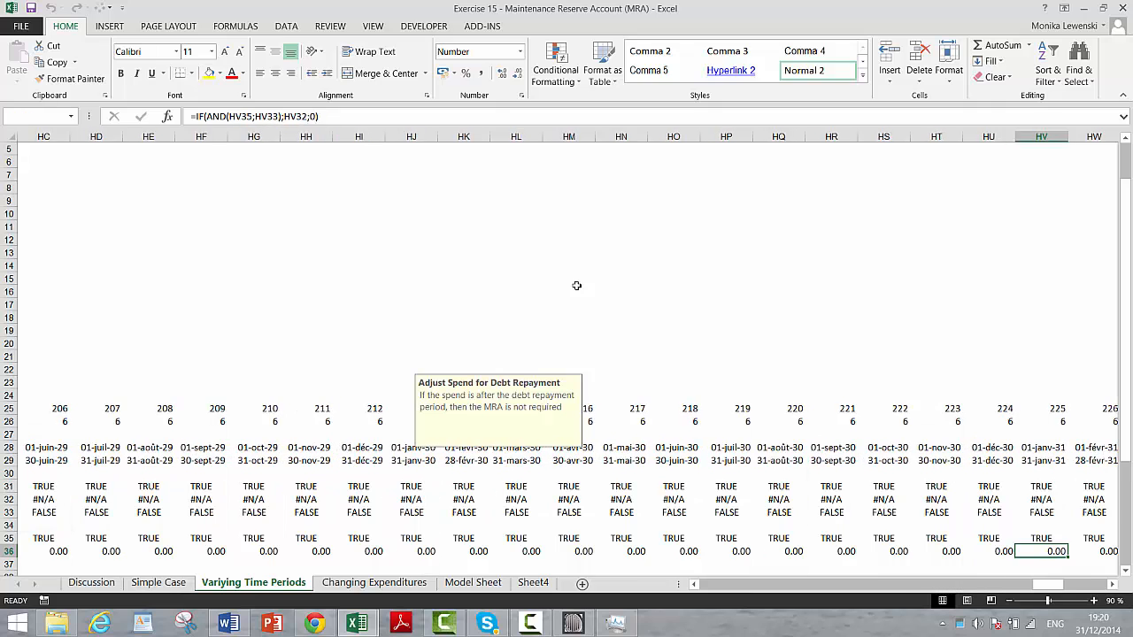
pyautogui.press('Right')
pyautogui.press('Right')
pyautogui.press('Right')
pyautogui.press('Right')
pyautogui.press('Right')
pyautogui.press('Right')
pyautogui.press('Right')
pyautogui.press('Right')
pyautogui.press('Right')
pyautogui.press('Right')
pyautogui.press('Right')
pyautogui.press('Right')
pyautogui.press('Right')
pyautogui.press('Right')
pyautogui.press('Right')
pyautogui.press('Right')
pyautogui.press('Right')
pyautogui.press('Right')
pyautogui.press('Right')
pyautogui.press('Right')
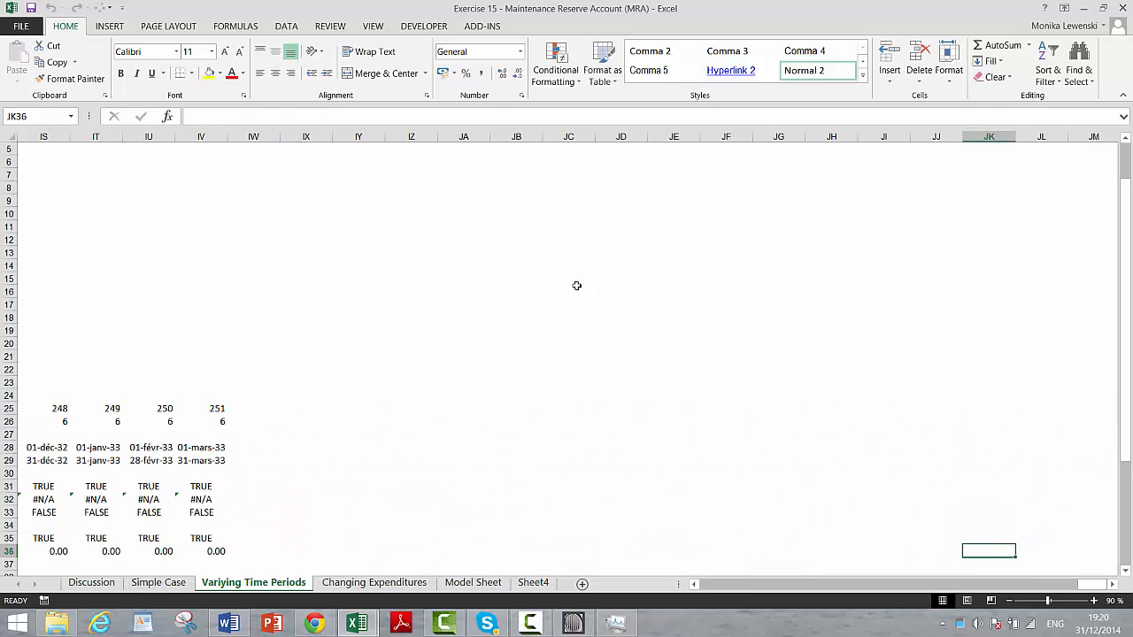
# Check the period dates and the Debt Repayment Switch in row 35 for the final periods of the timeline
pyautogui.press('Left')
pyautogui.press('Left')
pyautogui.press('Left')
pyautogui.press('Left')
pyautogui.press('Left')
pyautogui.press('Left')
pyautogui.press('Left')
pyautogui.press('Left')
pyautogui.press('Left')
pyautogui.press('Left')
pyautogui.press('Left')
pyautogui.press('Left')
pyautogui.press('Left')
pyautogui.press('Left')
pyautogui.press('Left')
pyautogui.press('Left')
pyautogui.press('Left')
pyautogui.press('Left')
pyautogui.press('Left')
pyautogui.press('Left')
pyautogui.press('Up')
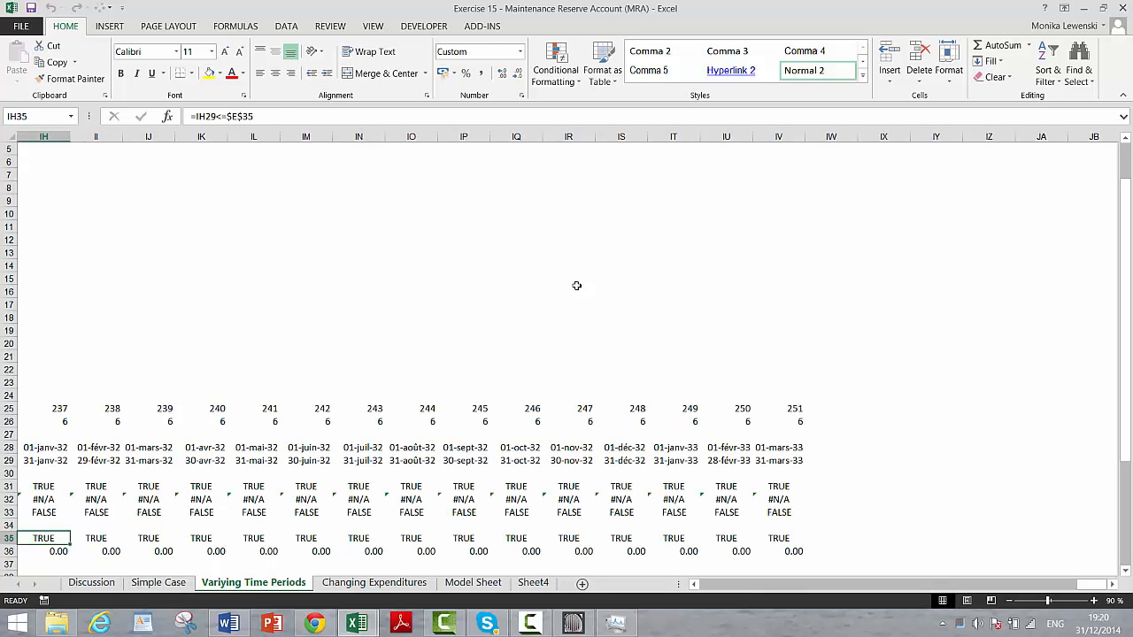
pyautogui.press('Home')
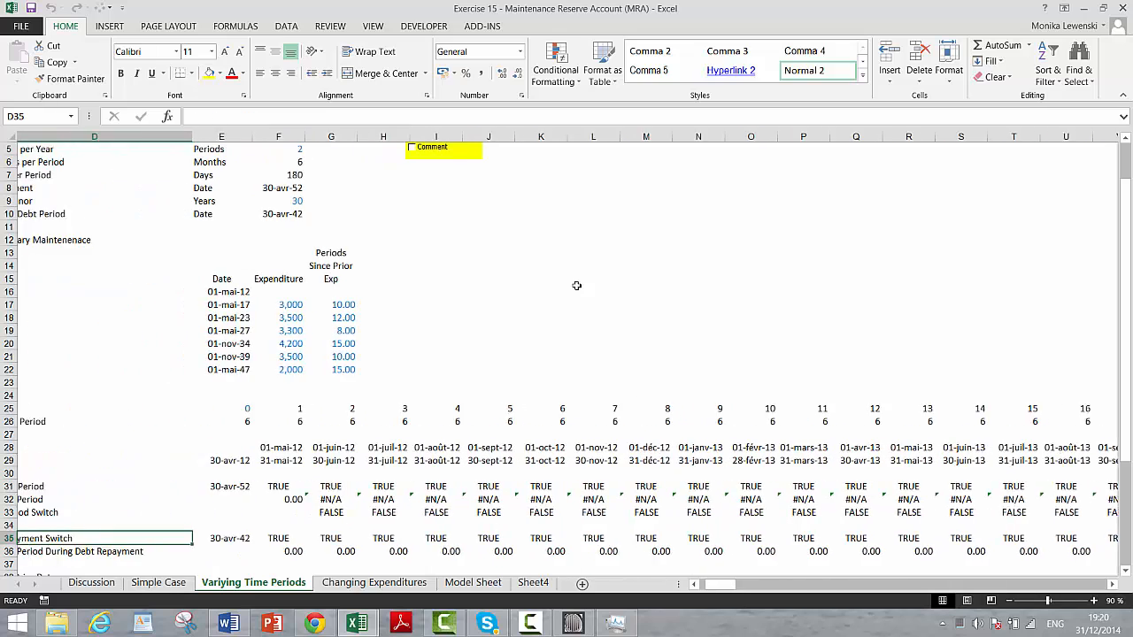
# Review the Extraordinary Maintenance expenditure dates and the Retirement and Ending Debt Period dates against the timeline
pyautogui.press('Up')
pyautogui.press('Up')
pyautogui.press('Up')
pyautogui.press('Up')
pyautogui.press('Up')
pyautogui.press('Up')
pyautogui.press('Up')
pyautogui.press('Up')
pyautogui.press('Up')
pyautogui.press('Up')
pyautogui.press('Up')
pyautogui.press('Up')
pyautogui.press('Up')
pyautogui.press('Up')
pyautogui.press('Up')
pyautogui.press('Up')
pyautogui.press('Up')
pyautogui.press('Up')
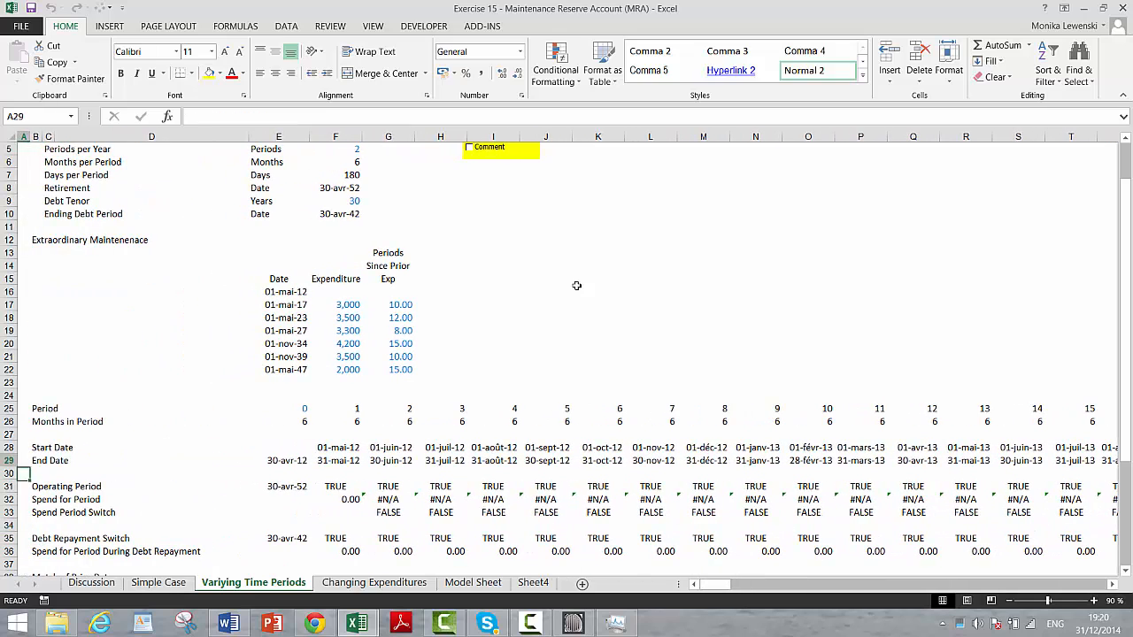
pyautogui.press('Down')
pyautogui.press('Down')
pyautogui.press('Down')
pyautogui.press('Down')
pyautogui.press('Down')
pyautogui.press('Down')
pyautogui.press('Down')
pyautogui.press('Down')
pyautogui.press('Down')
pyautogui.press('Down')
pyautogui.press('Down')
pyautogui.press('Down')
pyautogui.press('Down')
pyautogui.press('Down')
pyautogui.press('Down')
pyautogui.press('Down')
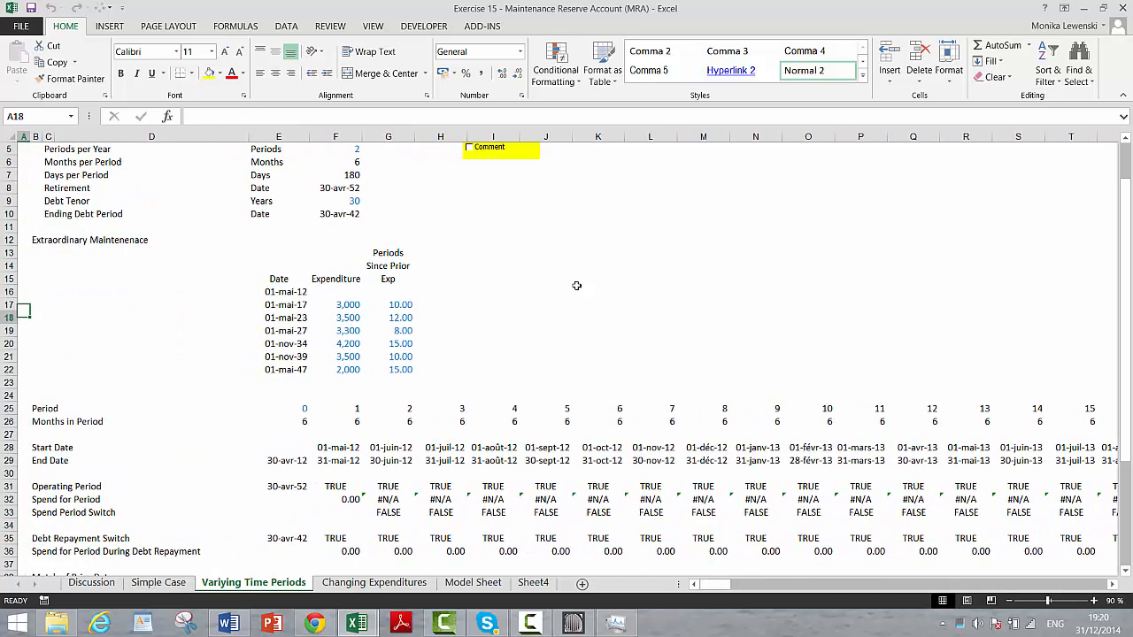
# Examine the Spend Period Switch in row 33 across the timeline's early periods
pyautogui.press('Right')
pyautogui.press('Right')
pyautogui.press('Right')
pyautogui.press('Right')
pyautogui.press('Right')
pyautogui.press('Right')
pyautogui.press('Right')
pyautogui.press('Right')
pyautogui.press('Right')
pyautogui.press('Right')
pyautogui.press('Right')
pyautogui.press('Right')
pyautogui.press('Right')
pyautogui.press('Right')
pyautogui.press('Right')
pyautogui.press('Right')
pyautogui.press('Right')
pyautogui.press('Right')
pyautogui.press('Right')
pyautogui.press('Right')
pyautogui.press('Right')
pyautogui.press('Right')
pyautogui.press('Right')
pyautogui.press('Right')
pyautogui.press('Right')
pyautogui.press('Right')
pyautogui.press('Right')
pyautogui.press('Right')
pyautogui.press('Right')
pyautogui.press('Right')
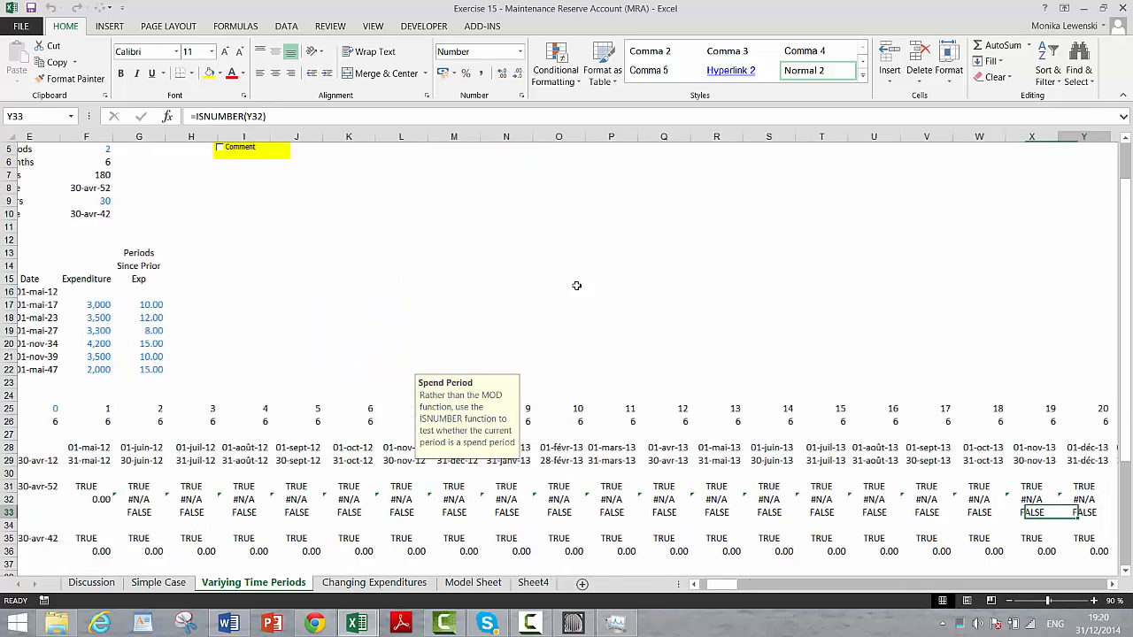
# Extend the timeline by filling the last period's column IV across through column OI, and return to the sheet's first columns
pyautogui.hotkey('ctrl', 'Right')
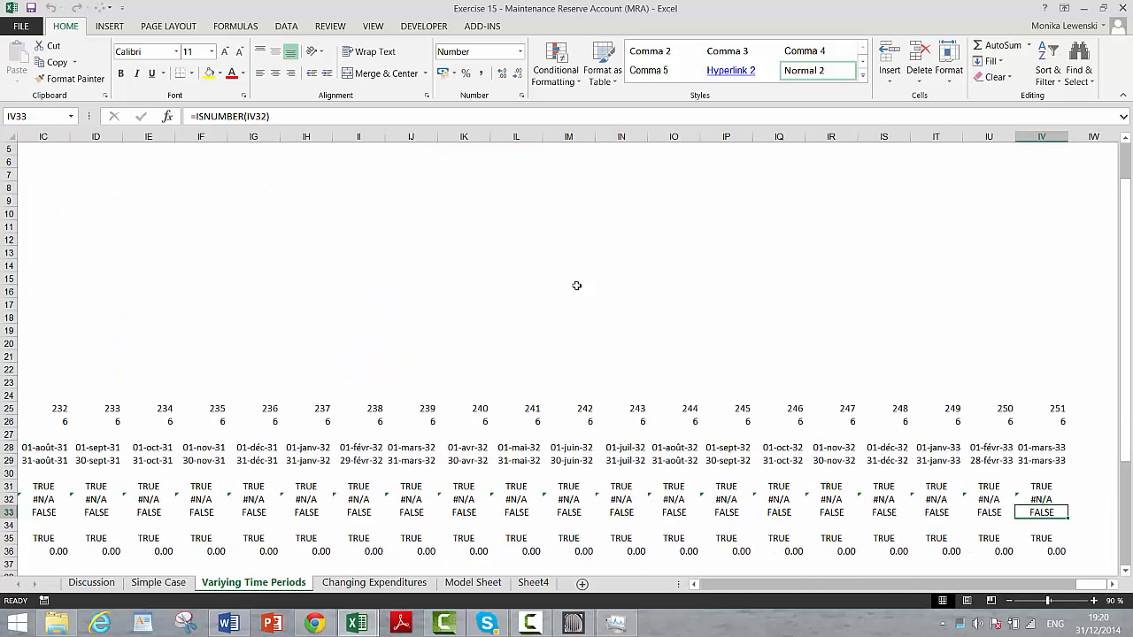
pyautogui.press('Right')
pyautogui.press('Left')
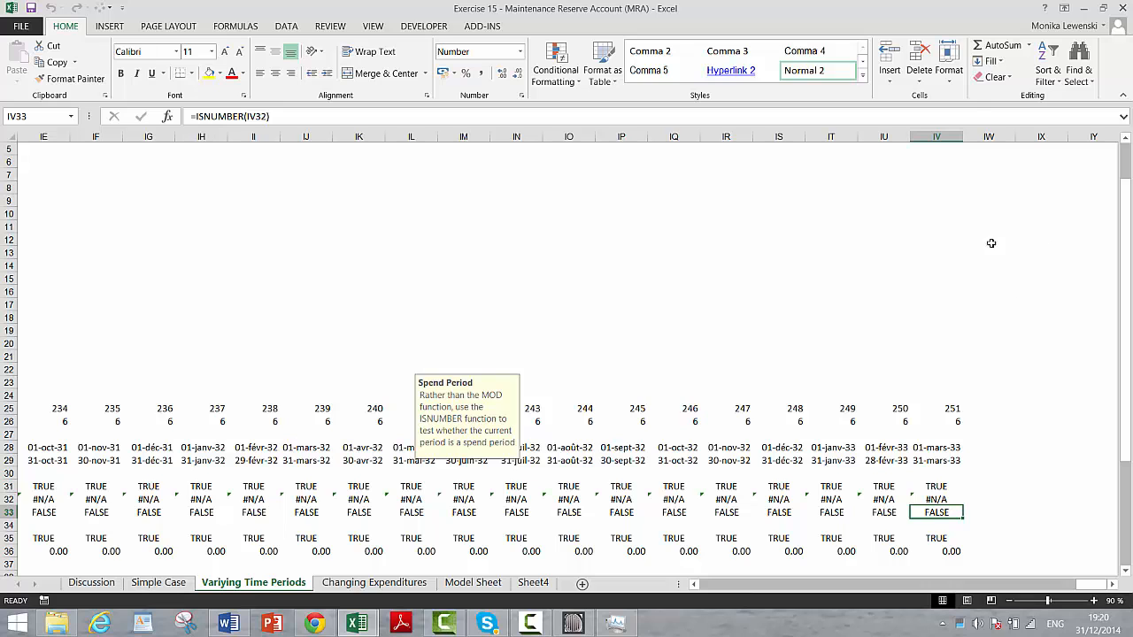
pyautogui.moveTo(939, 135)
pyautogui.mouseDown()
pyautogui.moveTo(1024, 131)
pyautogui.moveTo(939, 137)
pyautogui.mouseUp()
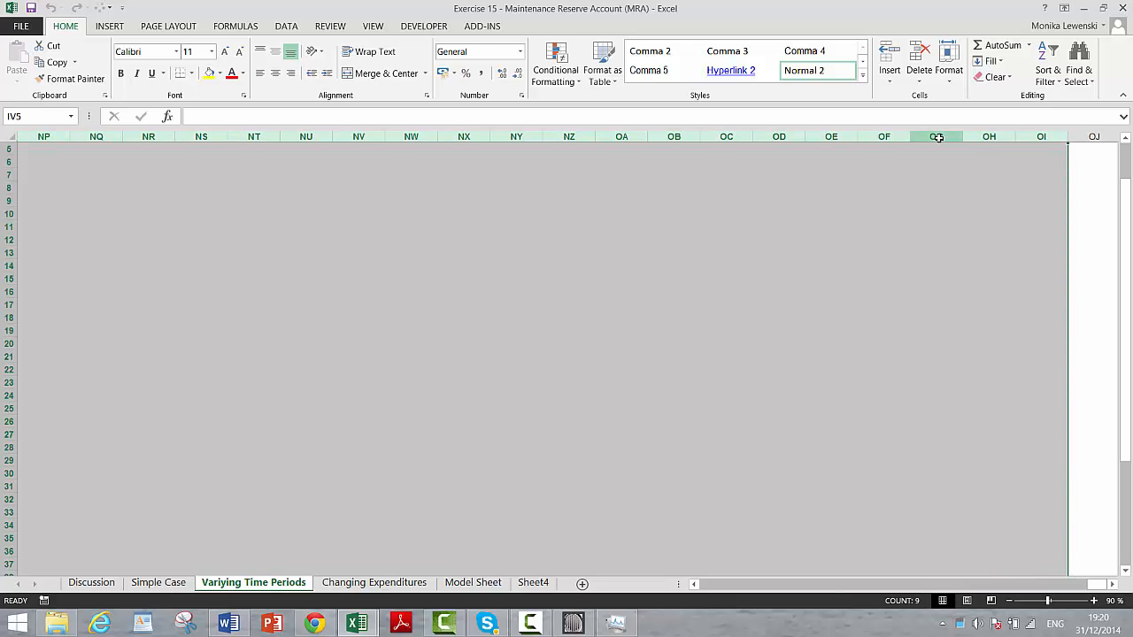
pyautogui.press('Left')
pyautogui.press('Left')
pyautogui.press('Left')
pyautogui.press('Left')
pyautogui.press('Left')
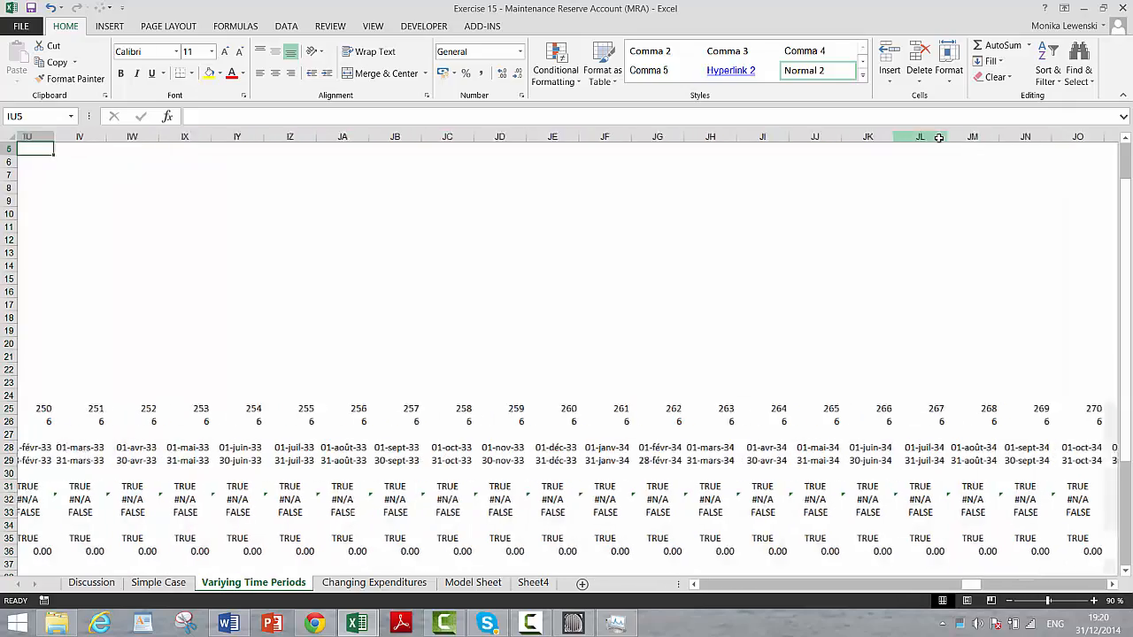
pyautogui.press('Home')
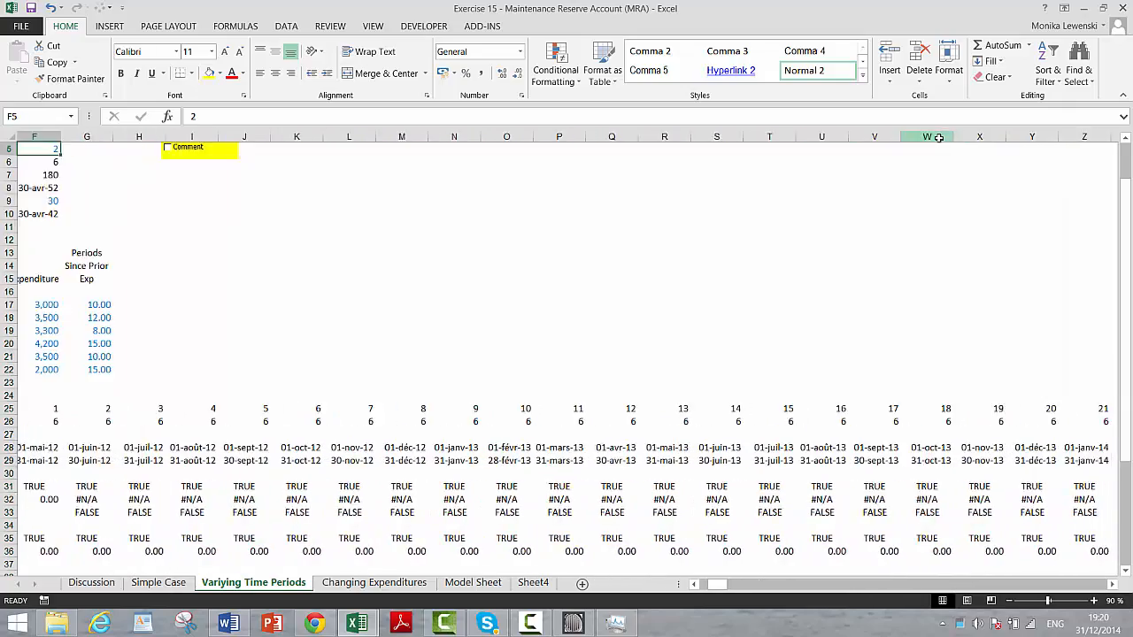
# Start a MATCH formula in F38, the Match of Prior Date row, using the period 1 start date F28 as the lookup value
pyautogui.press('Down')
pyautogui.press('Down')
pyautogui.press('Down')
pyautogui.press('Down')
pyautogui.press('Down')
pyautogui.press('Down')
pyautogui.press('Down')
pyautogui.press('Down')
pyautogui.press('Down')
pyautogui.press('Down')
pyautogui.press('Down')
pyautogui.press('Down')
pyautogui.press('Down')
pyautogui.press('Down')
pyautogui.press('Down')
pyautogui.press('Down')
pyautogui.press('Down')
pyautogui.press('Down')
pyautogui.press('Down')
pyautogui.press('Down')
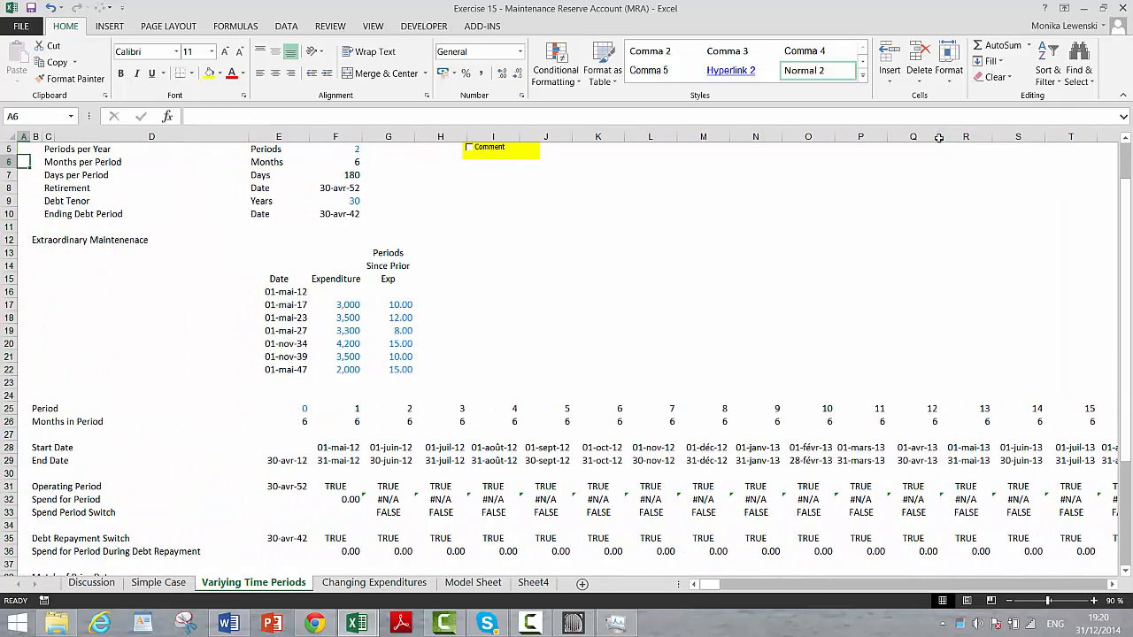
pyautogui.press('Up')
pyautogui.press('Up')
pyautogui.press('Up')
pyautogui.press('Up')
pyautogui.press('Up')
pyautogui.press('Up')
pyautogui.press('Up')
pyautogui.press('Up')
pyautogui.press('Up')
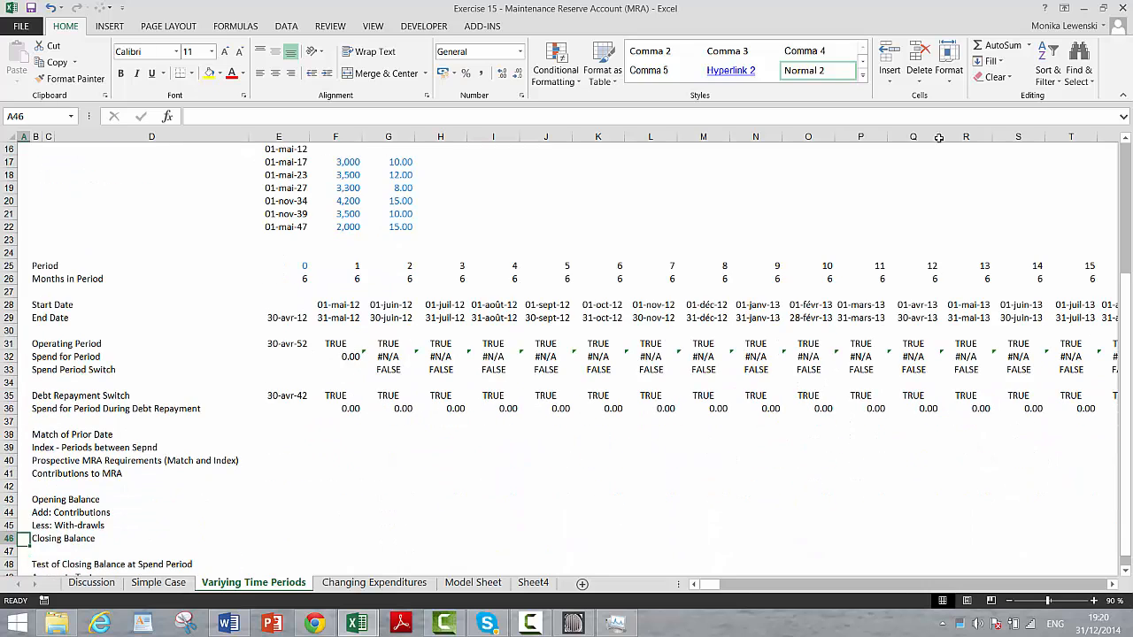
pyautogui.press('Up')
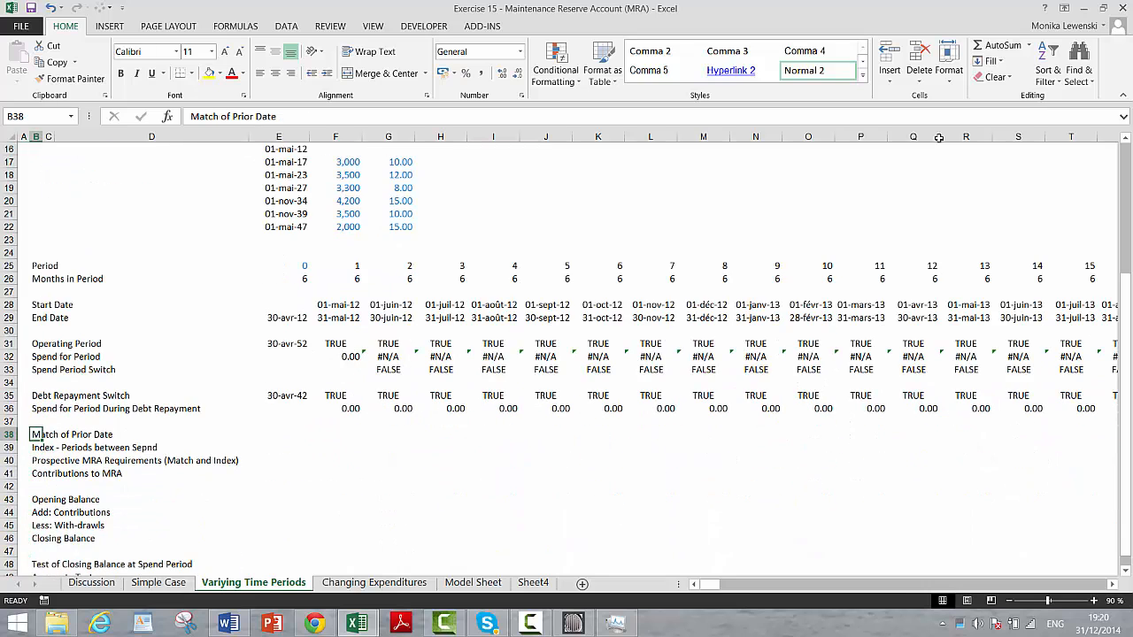
pyautogui.press('Right')
pyautogui.press('Right')
pyautogui.press('Right')
pyautogui.press('Right')
pyautogui.press('Right')
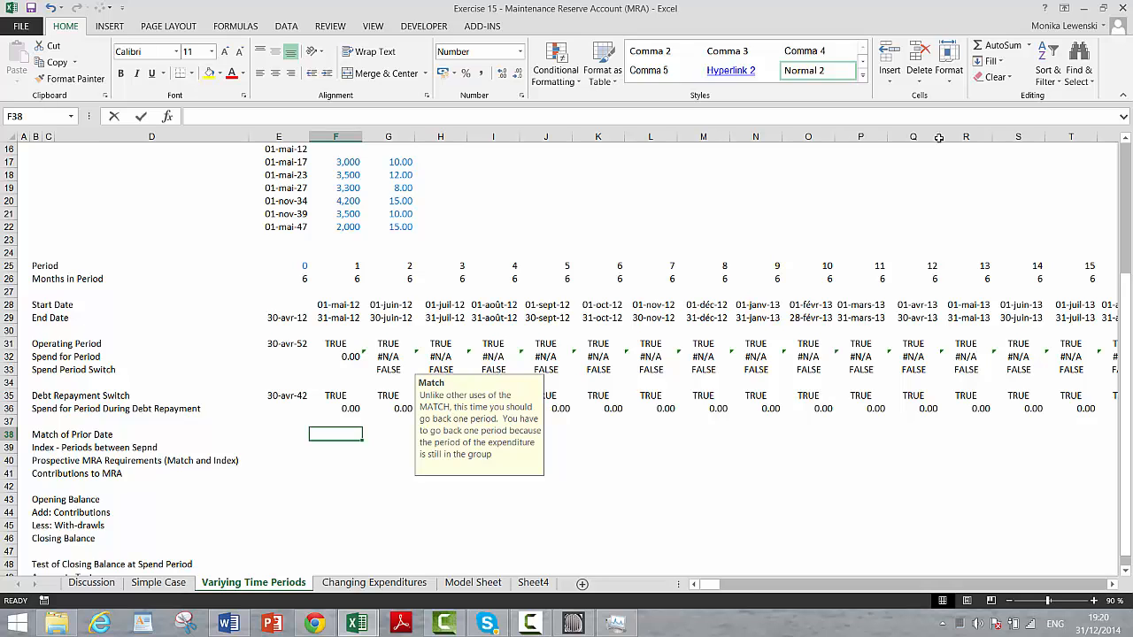
pyautogui.write('=mat')
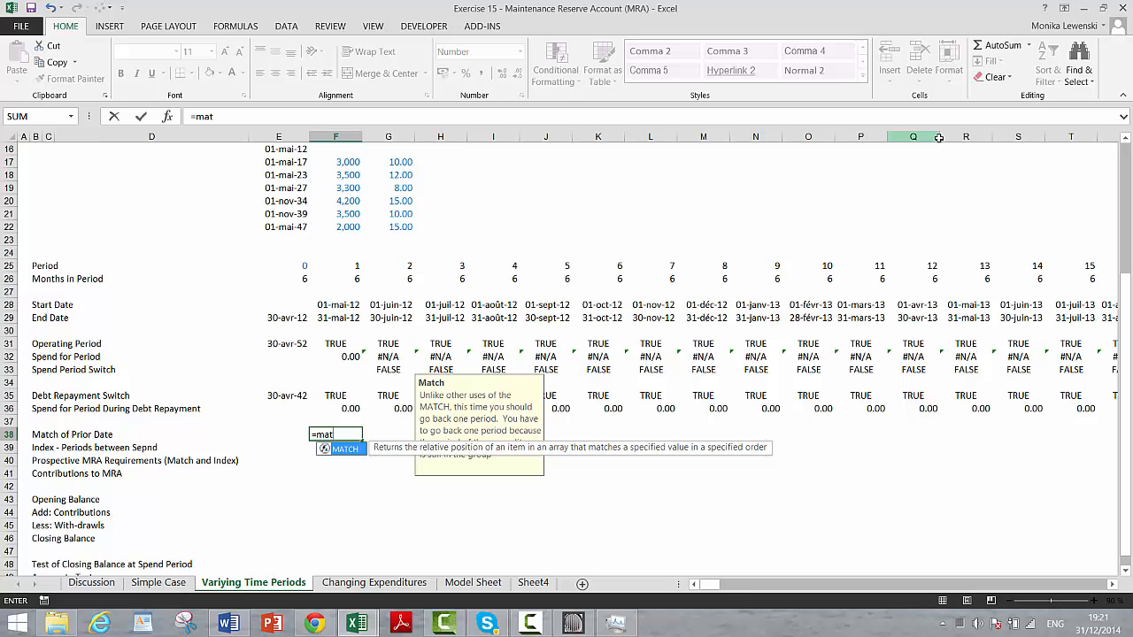
pyautogui.press('Tab')
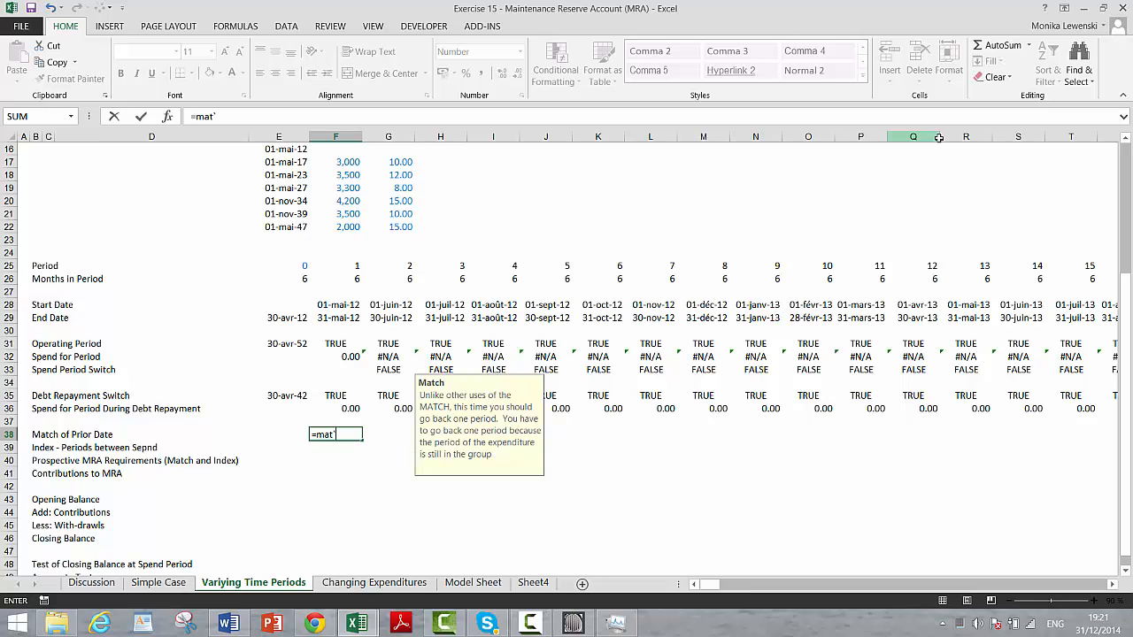
pyautogui.press('Escape')
pyautogui.write('=MAT')
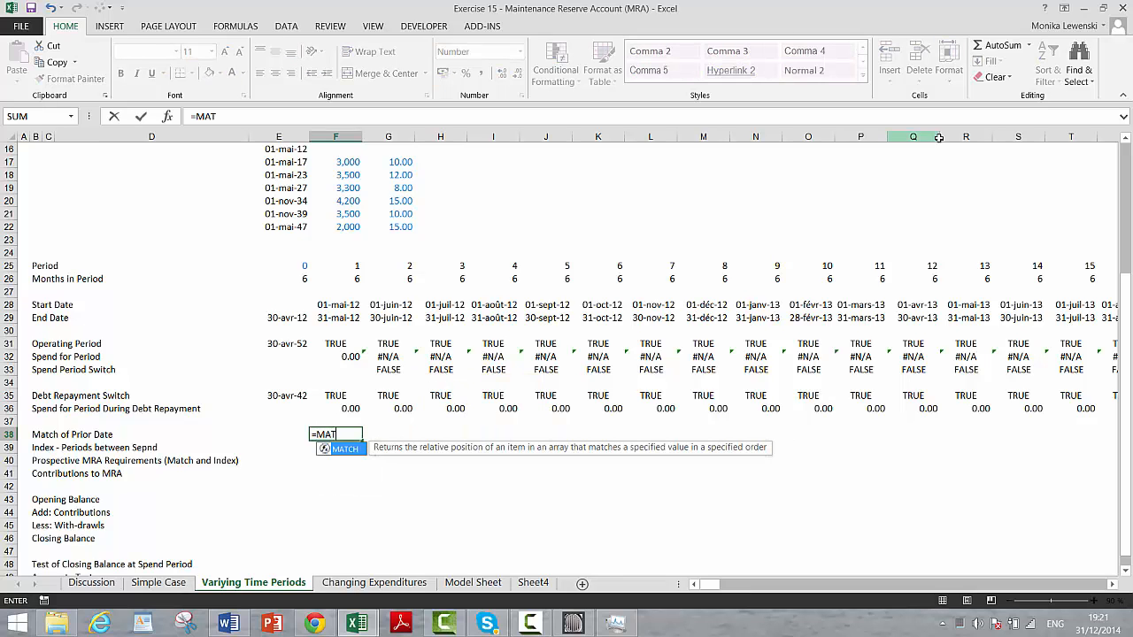
pyautogui.press('Escape')
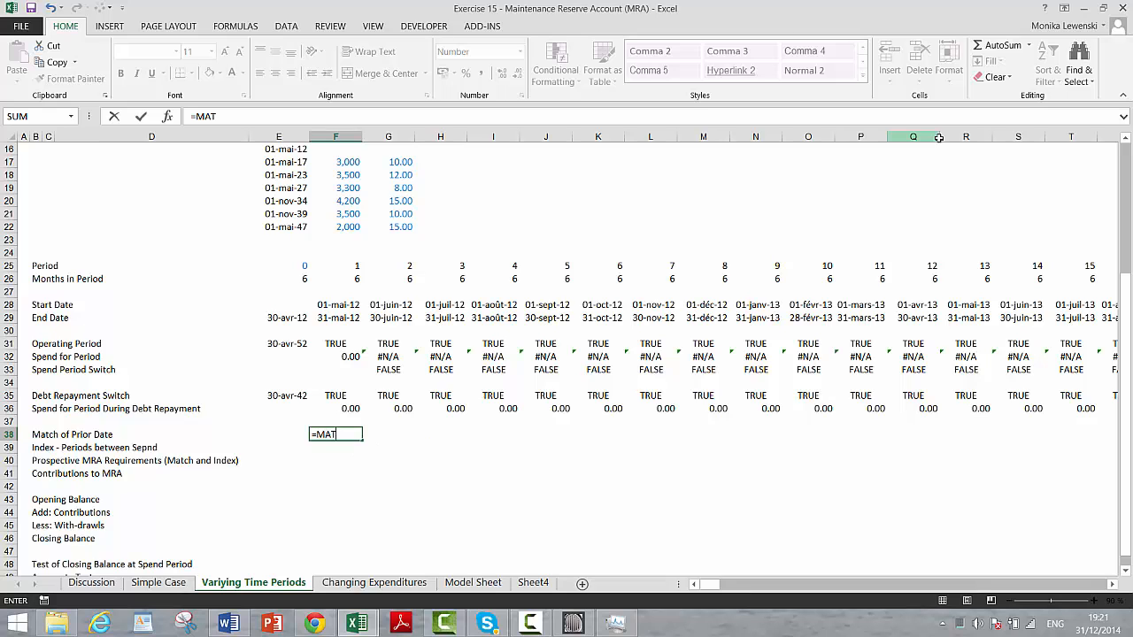
pyautogui.write('c')
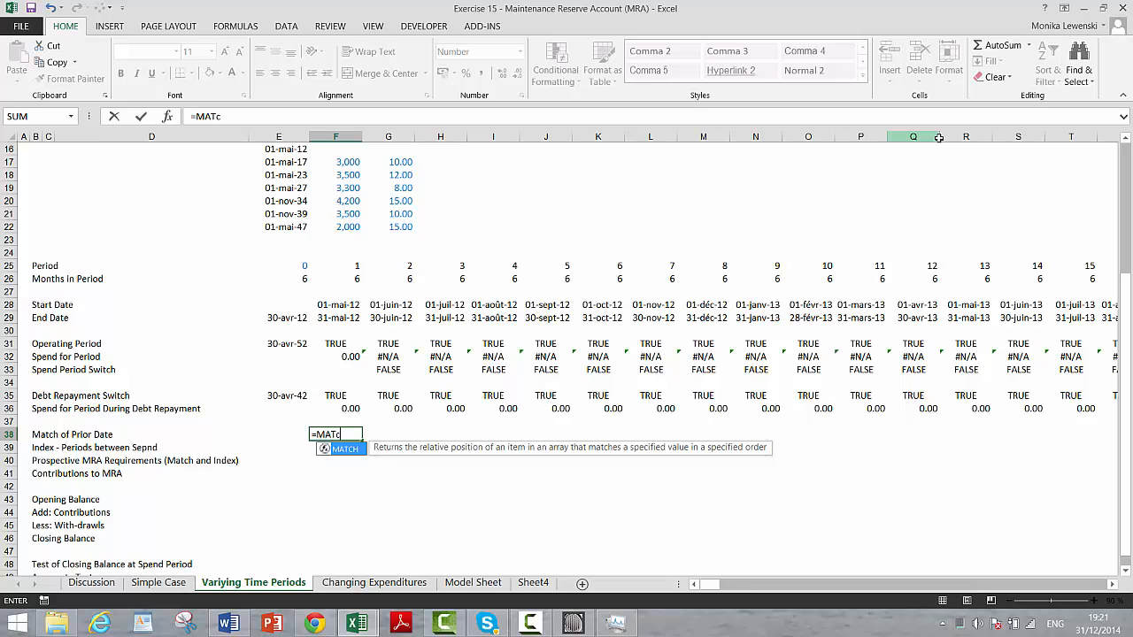
pyautogui.press('Tab')
pyautogui.press('Up')
pyautogui.press('Up')
pyautogui.press('Up')
pyautogui.press('Up')
pyautogui.press('Up')
pyautogui.press('Up')
pyautogui.press('Up')
pyautogui.press('Up')
pyautogui.press('Up')
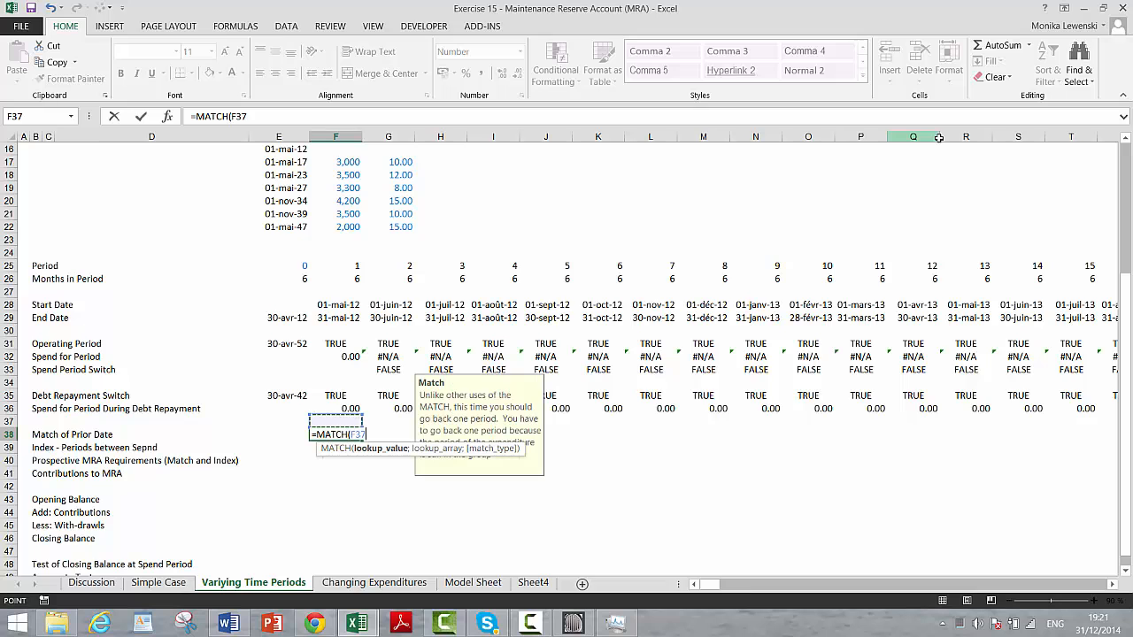
pyautogui.press('Up')
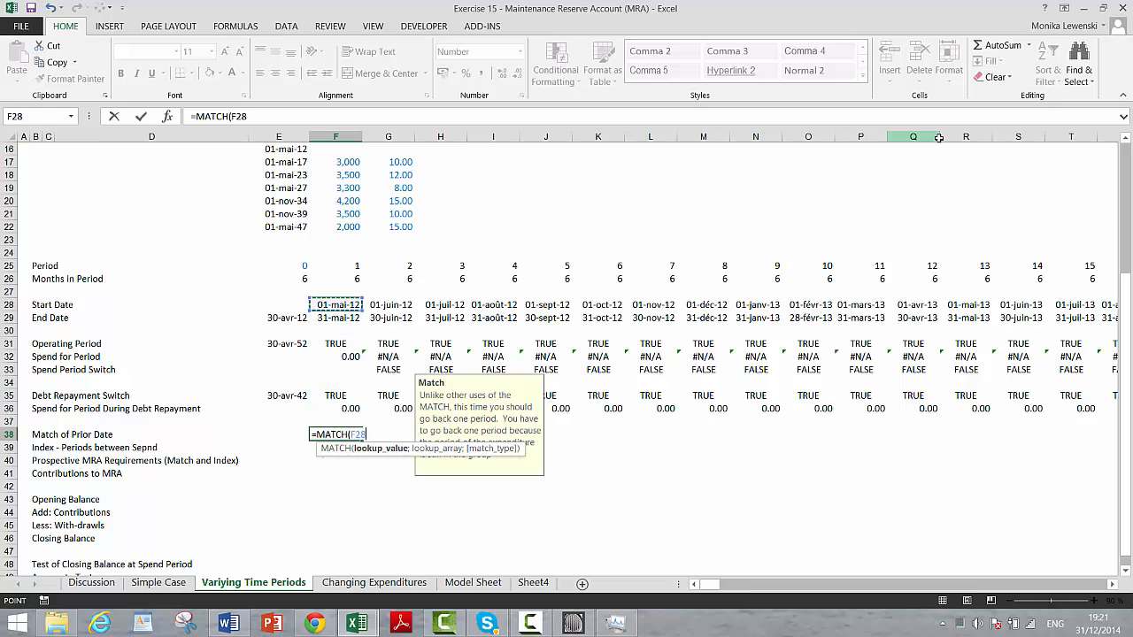
# Complete F38 as =MATCH(F28;$E$17:$E$22), looking up the expenditure dates, and fill it across the whole timeline
pyautogui.write(';')
pyautogui.press('Up')
pyautogui.press('Up')
pyautogui.press('Up')
pyautogui.press('Up')
pyautogui.press('Up')
pyautogui.press('Up')
pyautogui.press('Up')
pyautogui.press('Up')
pyautogui.press('Up')
pyautogui.press('Up')
pyautogui.press('Up')
pyautogui.press('Up')
pyautogui.press('Up')
pyautogui.press('Up')
pyautogui.press('Up')
pyautogui.press('Up')
pyautogui.press('Up')
pyautogui.press('Up')
pyautogui.press('Up')
pyautogui.press('Up')
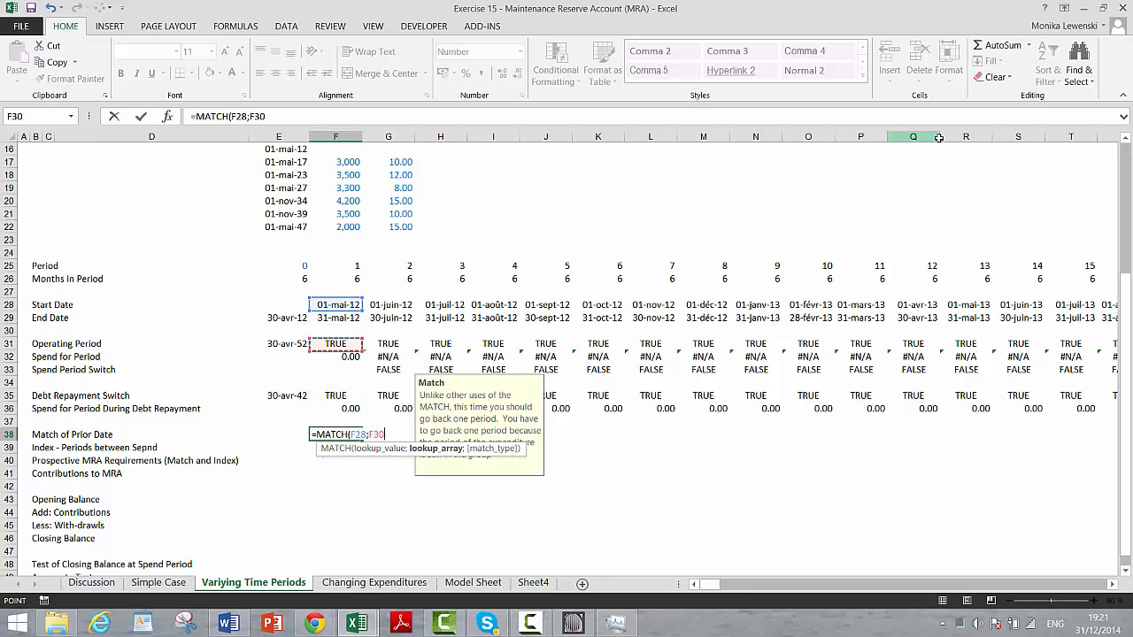
pyautogui.press('Up')
pyautogui.press('Up')
pyautogui.press('Up')
pyautogui.press('Down')
pyautogui.press('Down')
pyautogui.press('Down')
pyautogui.press('Down')
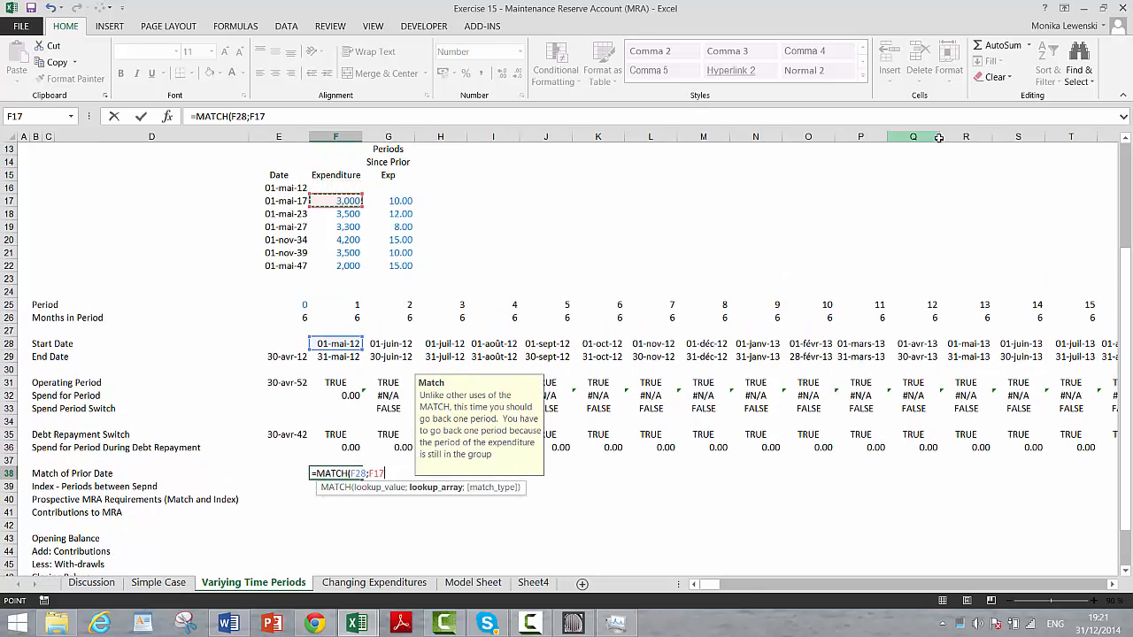
pyautogui.press('Left')
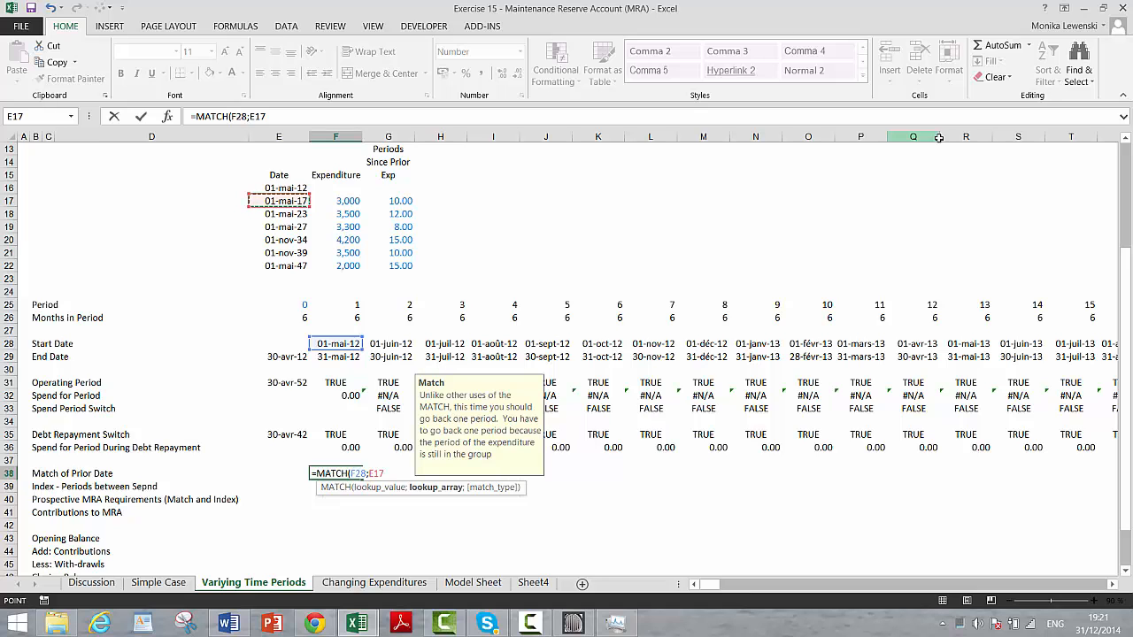
pyautogui.hotkey('shift', 'Down')
pyautogui.hotkey('shift', 'Down')
pyautogui.hotkey('shift', 'Down')
pyautogui.hotkey('shift', 'Down')
pyautogui.hotkey('shift', 'Down')
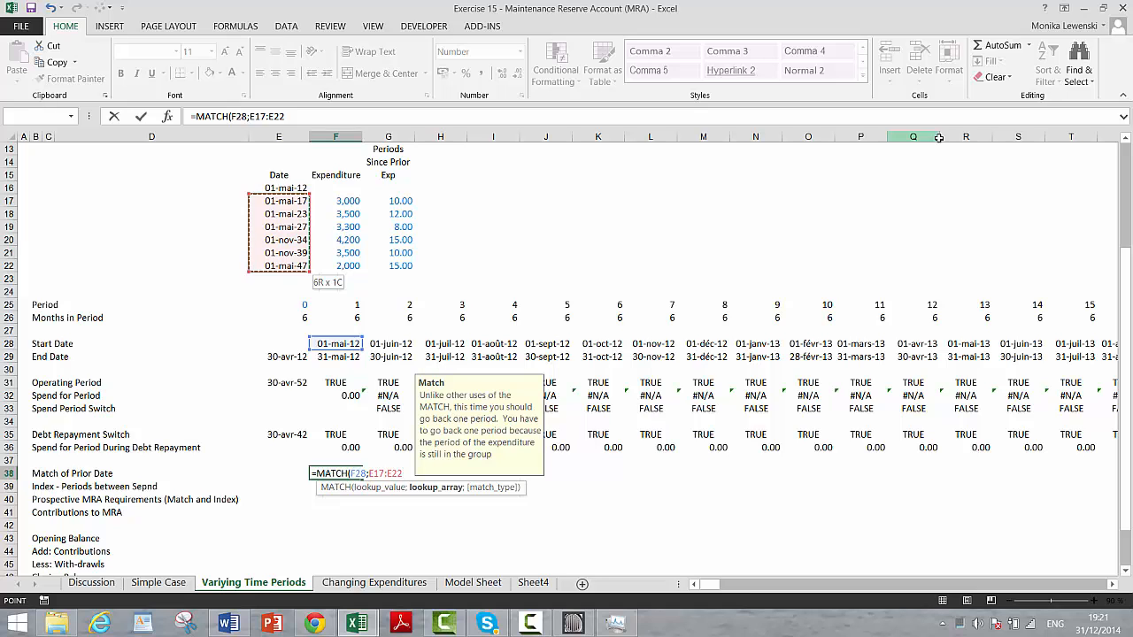
pyautogui.press('F4')
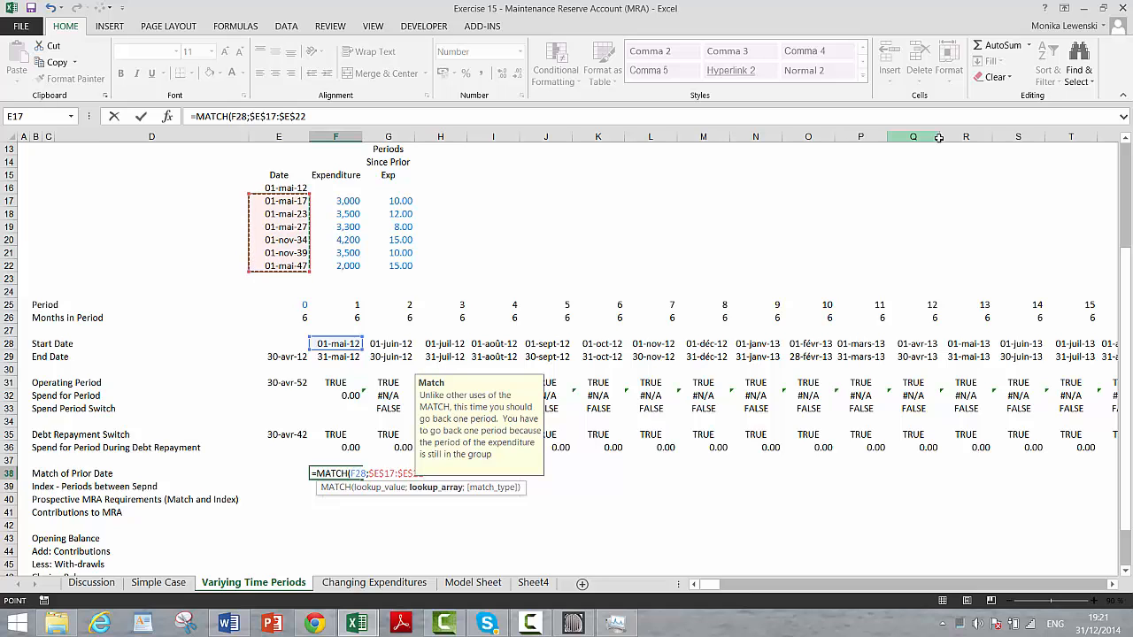
pyautogui.press('Return')
pyautogui.press('Up')
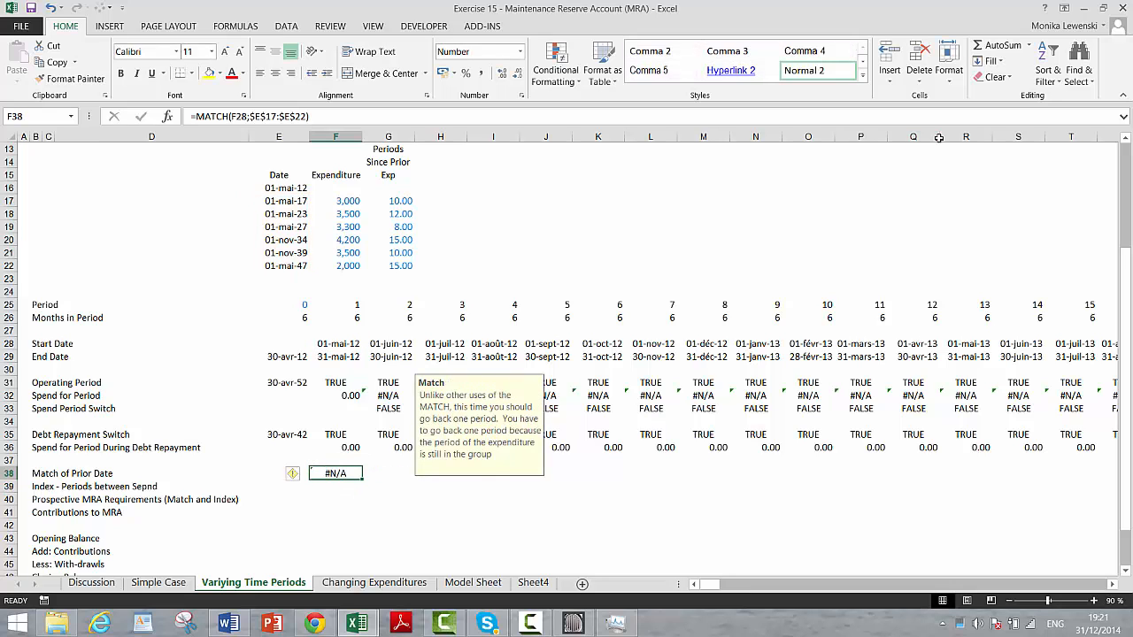
pyautogui.hotkey('ctrl', 'shift', 'r')
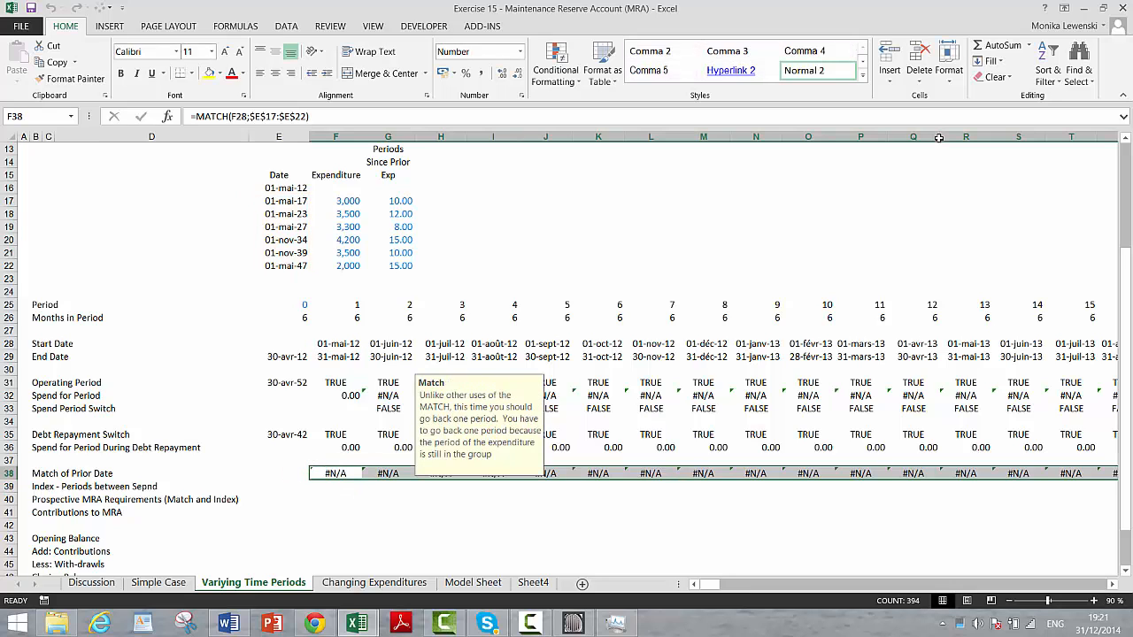
# Examine the Match of Prior Date row across the timeline around the first expenditure date, 01-mai-17
pyautogui.press('Right')
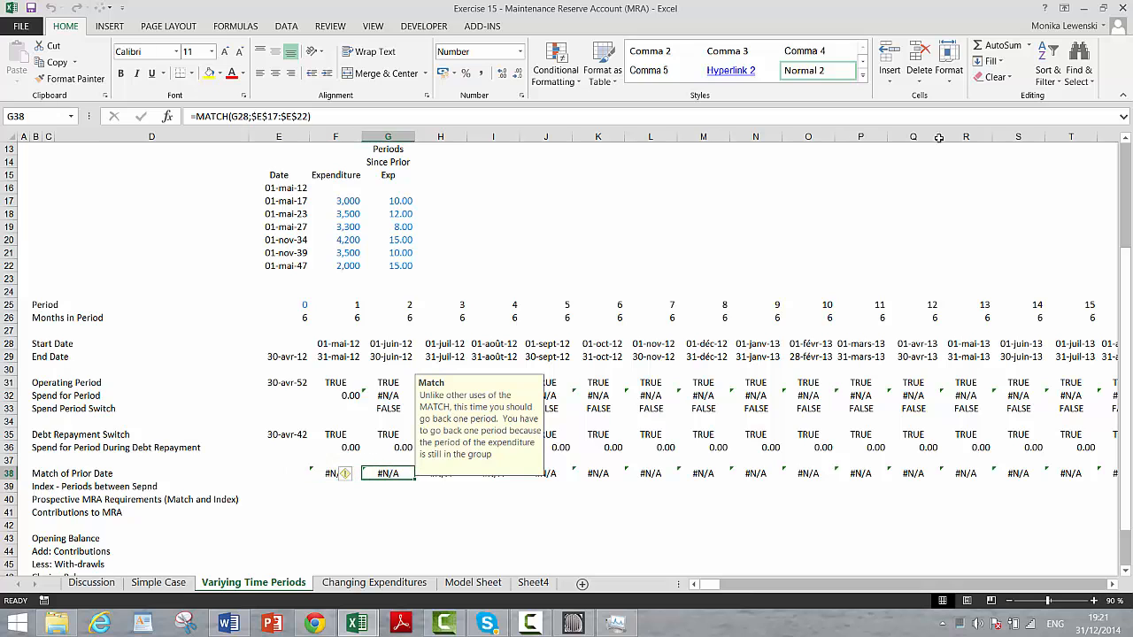
pyautogui.press('Right')
pyautogui.press('Right')
pyautogui.press('Right')
pyautogui.press('Right')
pyautogui.press('Right')
pyautogui.press('Right')
pyautogui.press('Right')
pyautogui.press('Right')
pyautogui.press('Right')
pyautogui.press('Right')
pyautogui.press('Right')
pyautogui.press('Right')
pyautogui.press('Right')
pyautogui.press('Right')
pyautogui.press('Right')
pyautogui.press('Right')
pyautogui.press('Right')
pyautogui.press('Right')
pyautogui.press('Right')
pyautogui.press('Right')
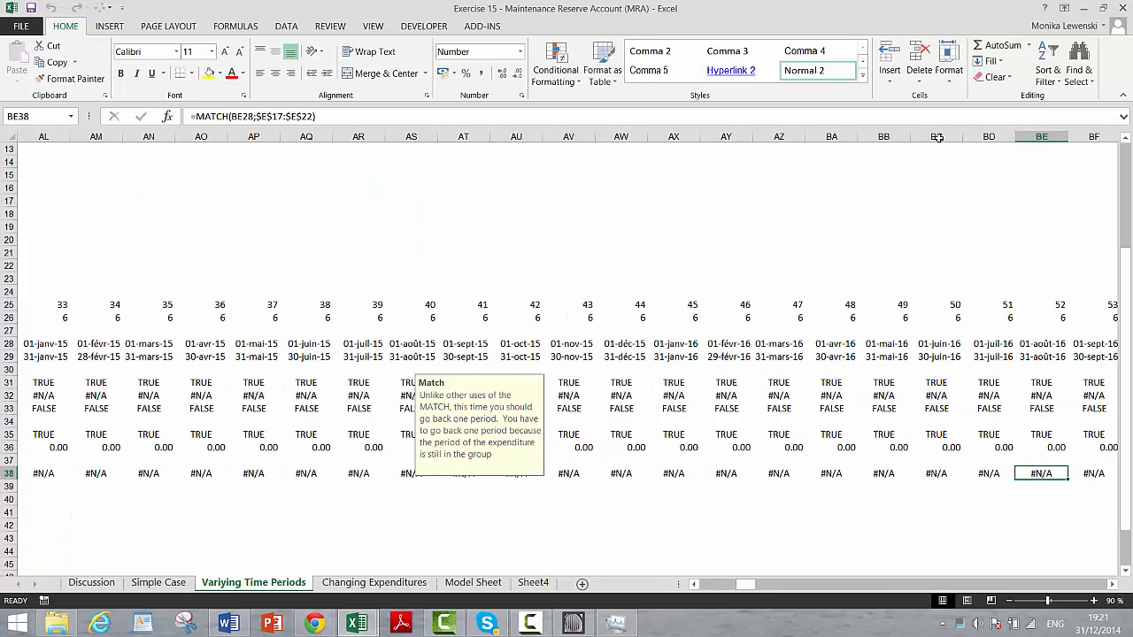
pyautogui.press('Right')
pyautogui.press('Right')
pyautogui.press('Right')
pyautogui.press('Right')
pyautogui.press('Right')
pyautogui.press('Right')
pyautogui.press('Right')
pyautogui.press('Right')
pyautogui.press('Right')
pyautogui.press('Right')
pyautogui.press('Right')
pyautogui.press('Right')
pyautogui.press('Right')
pyautogui.press('Right')
pyautogui.press('Right')
pyautogui.press('Right')
pyautogui.press('Right')
pyautogui.press('Right')
pyautogui.press('Right')
pyautogui.press('Right')
pyautogui.press('Left')
pyautogui.press('Left')
pyautogui.press('Left')
pyautogui.press('Left')
pyautogui.press('Left')
pyautogui.press('Left')
pyautogui.press('Left')
pyautogui.press('Left')
pyautogui.press('Left')
pyautogui.press('Left')
pyautogui.press('Left')
pyautogui.press('Left')
pyautogui.press('Left')
pyautogui.press('Left')
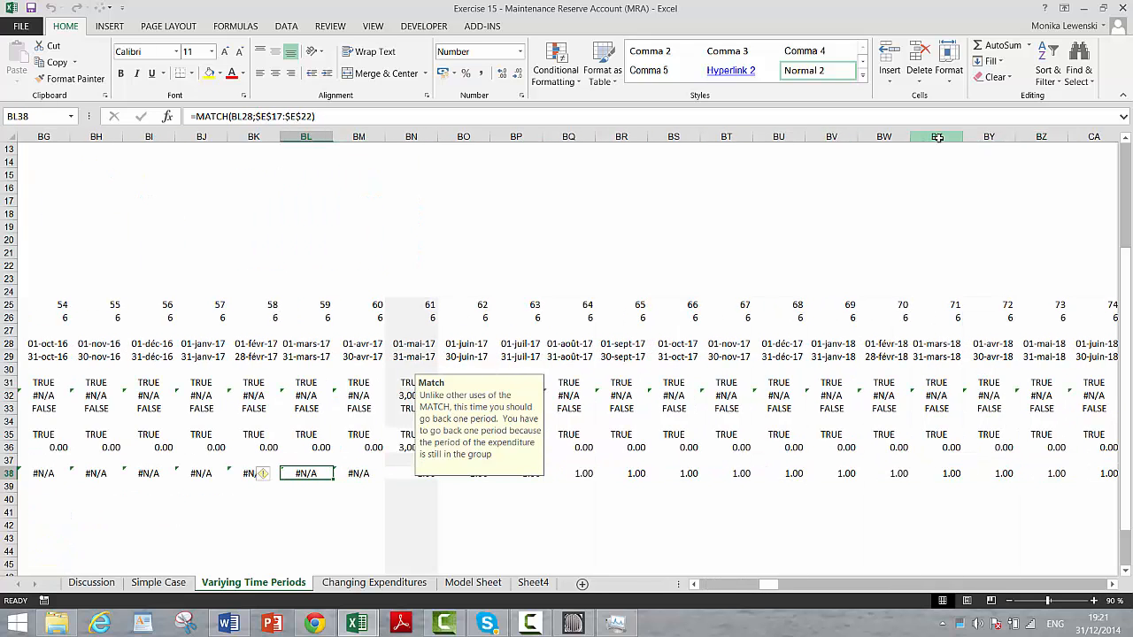
pyautogui.press('Right')
pyautogui.press('Right')
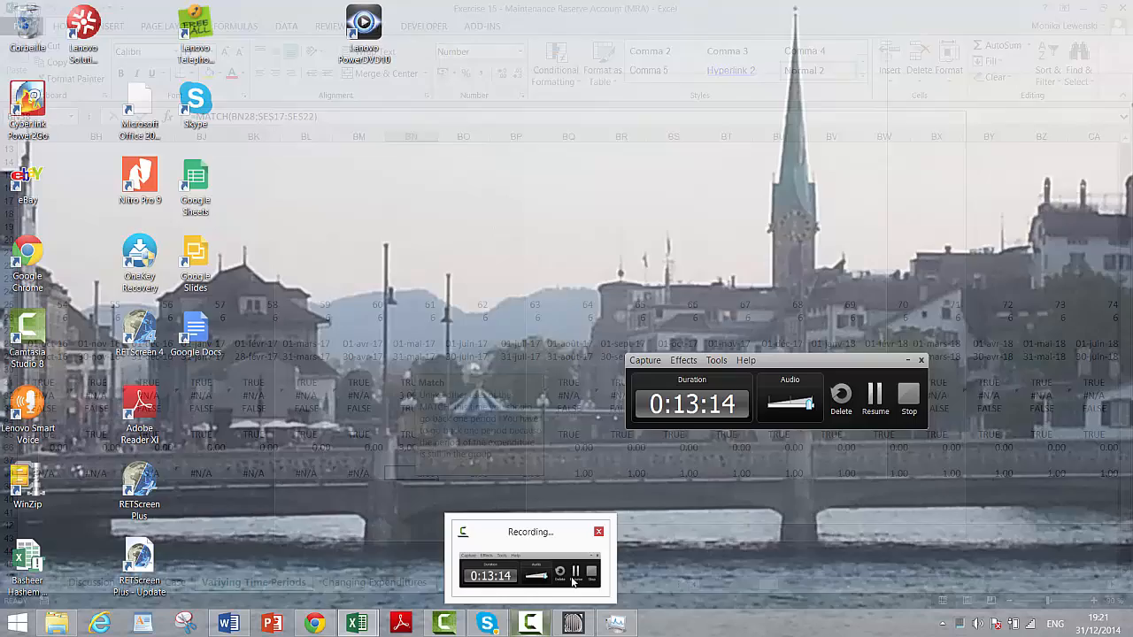
pyautogui.click(571, 567)
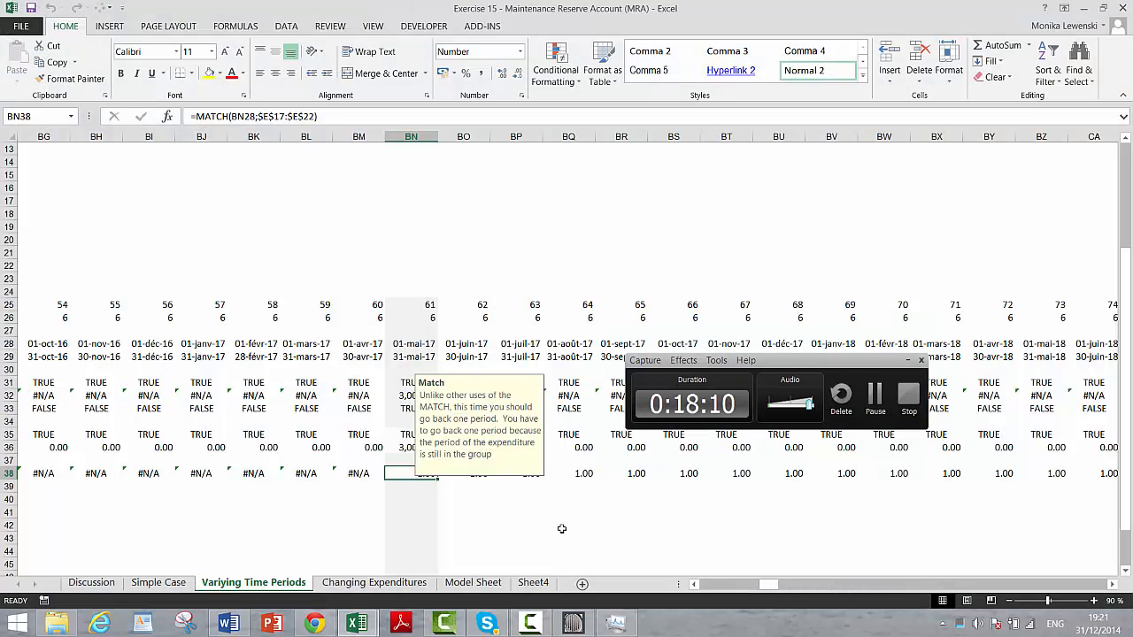
pyautogui.click(867, 412)
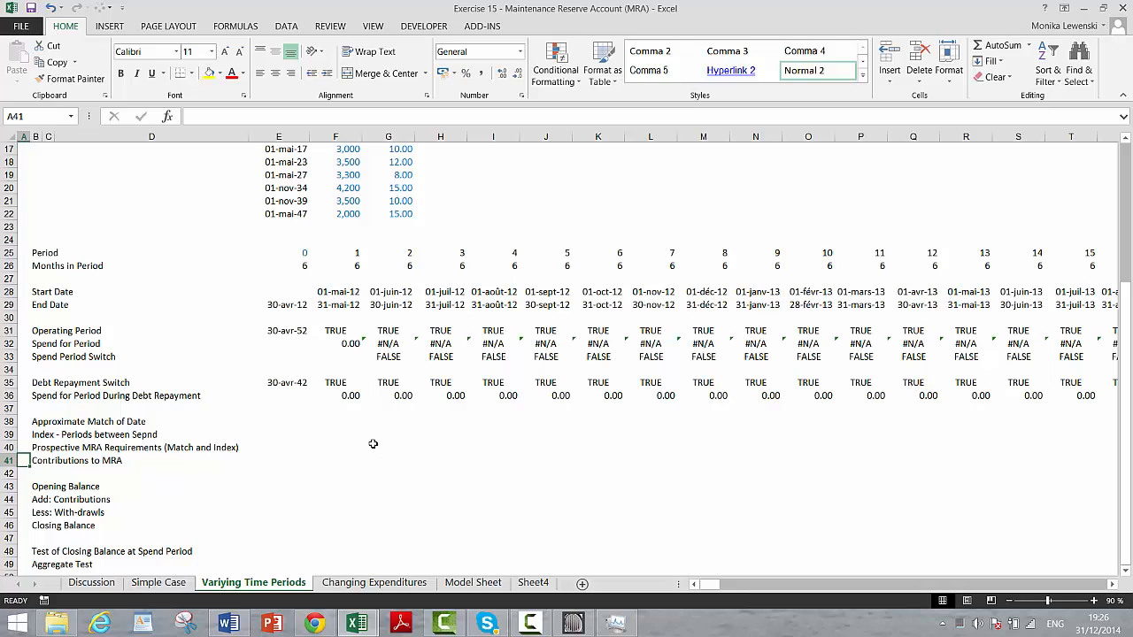
# Review the note on F38 and the Approximate Match of Date label in row 38
pyautogui.press('Up')
pyautogui.press('Up')
pyautogui.press('Up')
pyautogui.press('Right')
pyautogui.press('Right')
pyautogui.press('Right')
pyautogui.press('Right')
pyautogui.press('Right')
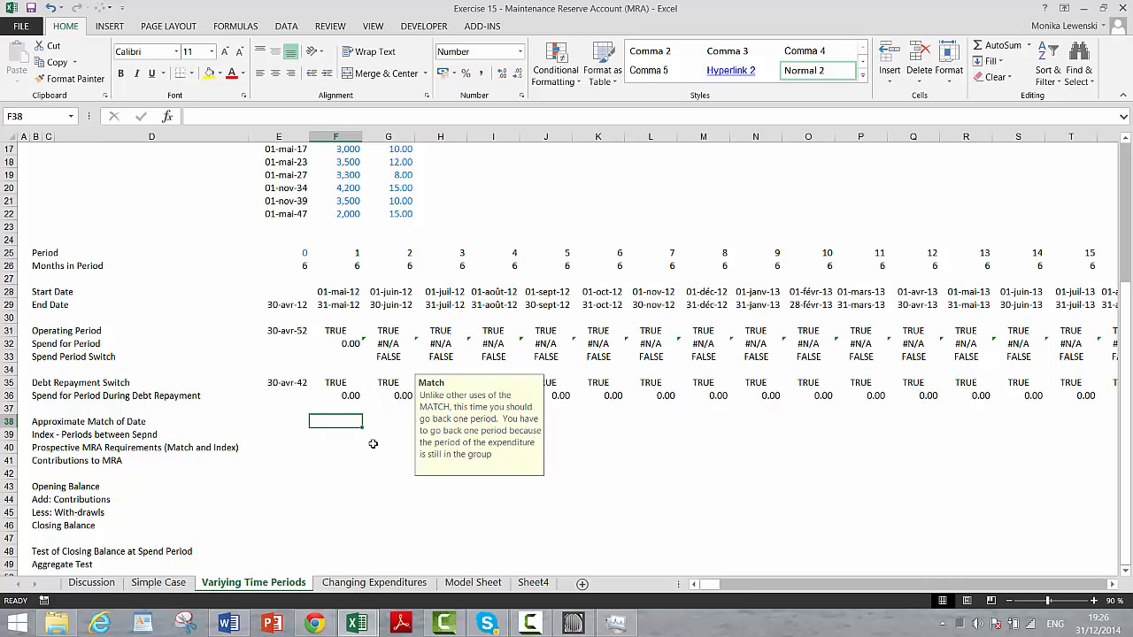
pyautogui.press('Left')
pyautogui.press('Left')
pyautogui.press('Left')
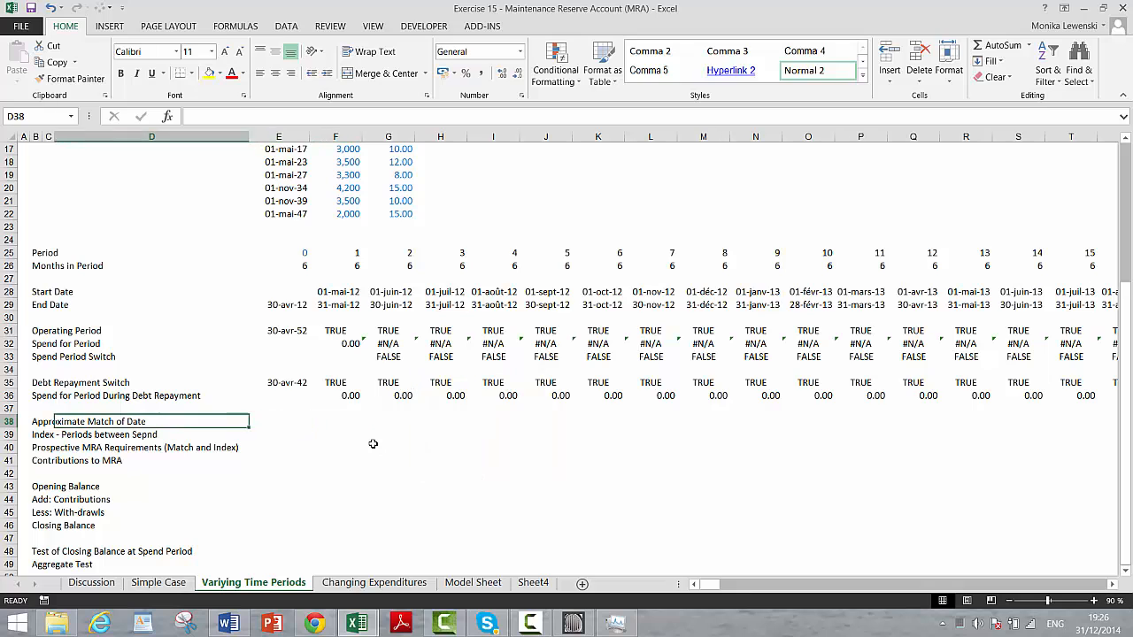
# Start a MATCH formula in F38, the Approximate Match of Date row, with the period 1 start date F28 as the lookup value
pyautogui.press('Right')
pyautogui.press('Right')
pyautogui.press('Right')
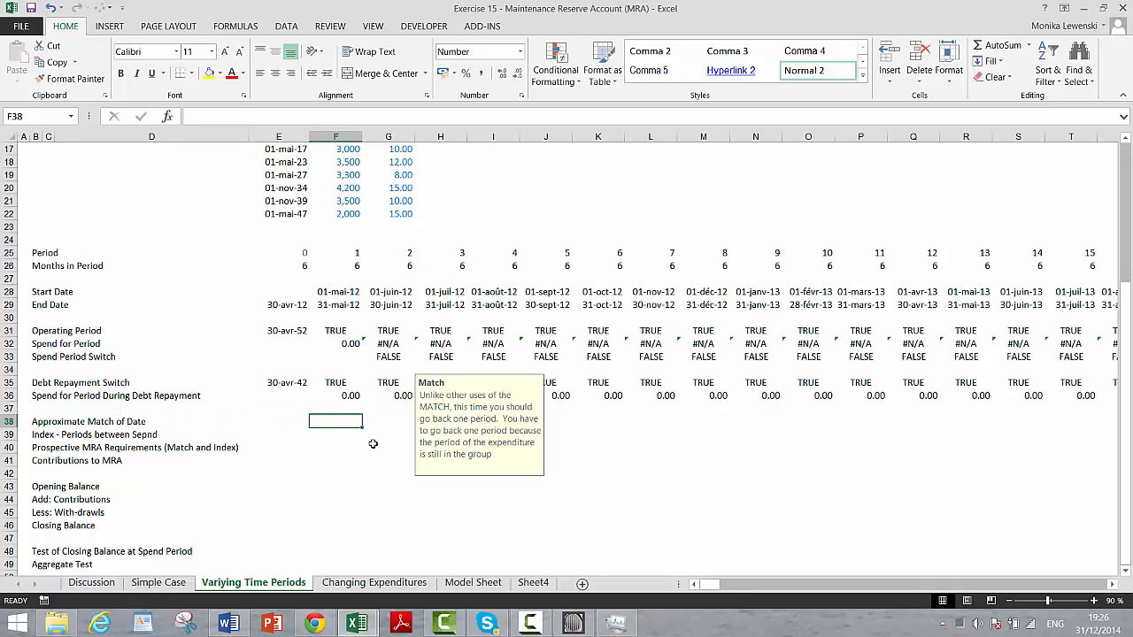
pyautogui.press('Left')
pyautogui.press('Left')
pyautogui.press('Left')
pyautogui.press('Right')
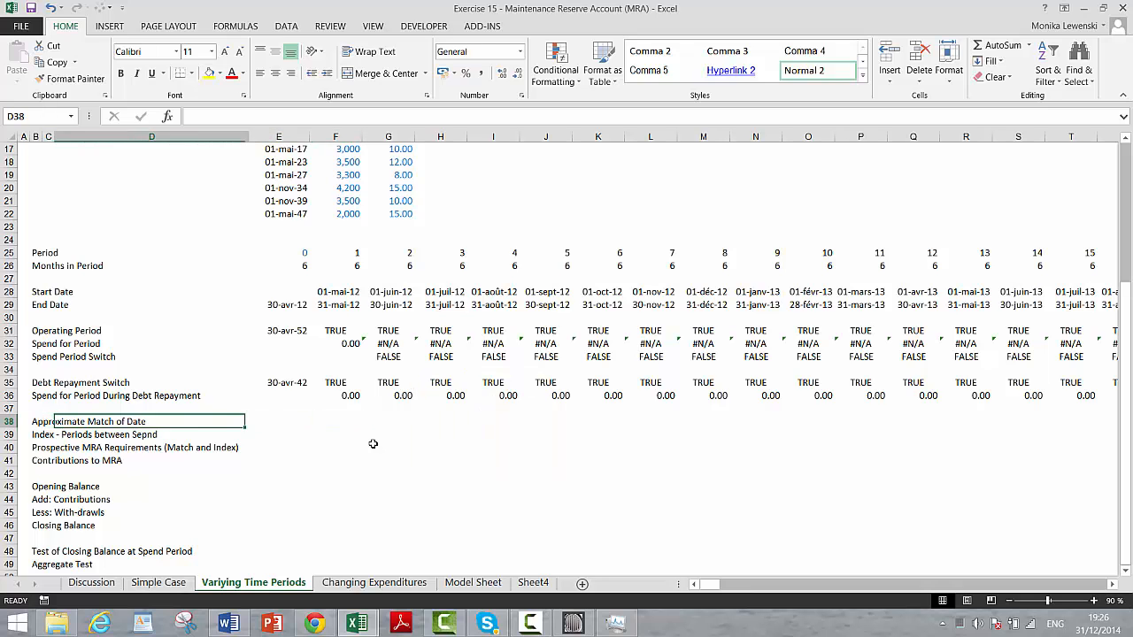
pyautogui.press('Right')
pyautogui.press('Right')
pyautogui.write('=ma')
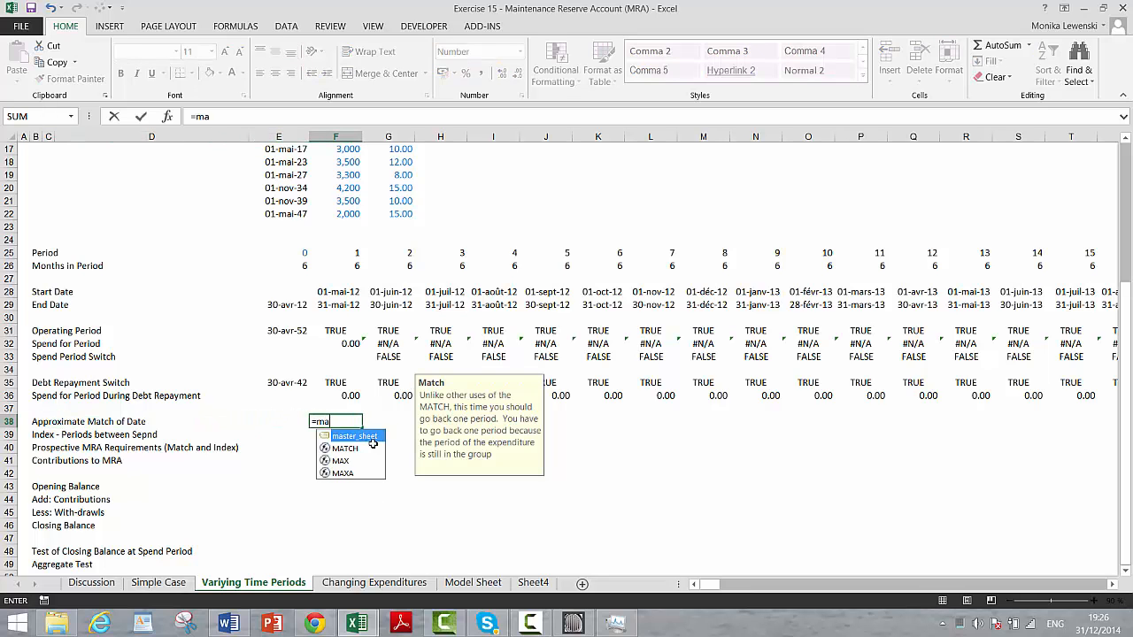
pyautogui.write('tc')
pyautogui.press('Tab')
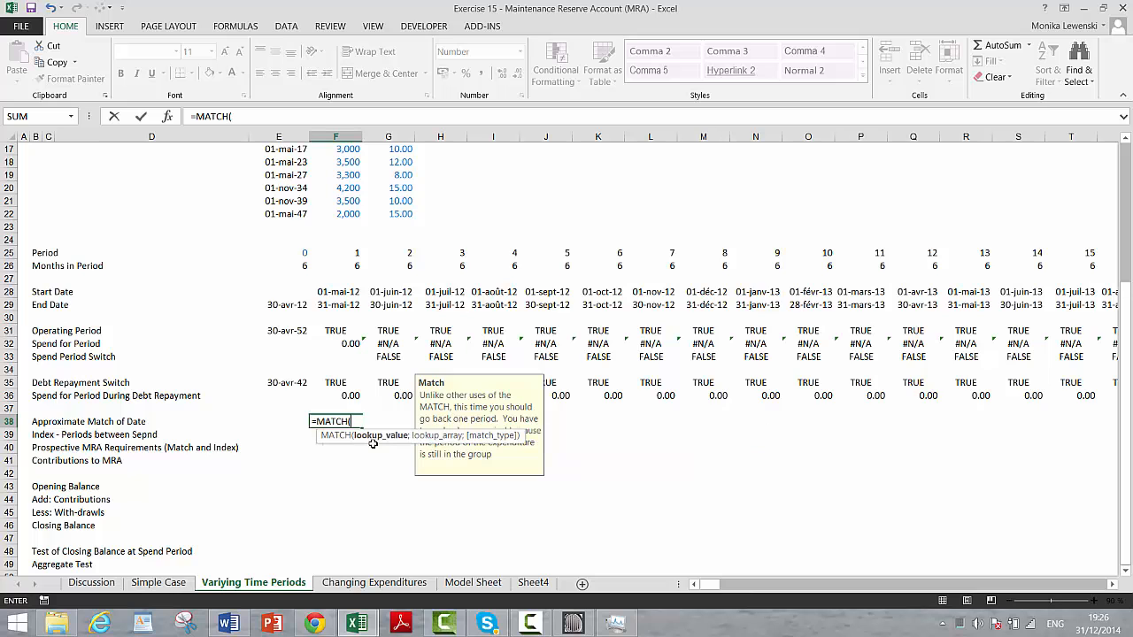
pyautogui.press('Up')
pyautogui.press('Up')
pyautogui.press('Up')
pyautogui.press('Up')
pyautogui.press('Up')
pyautogui.press('Up')
pyautogui.press('Up')
pyautogui.press('Up')
pyautogui.press('Up')
pyautogui.press('Up')
pyautogui.write(';')
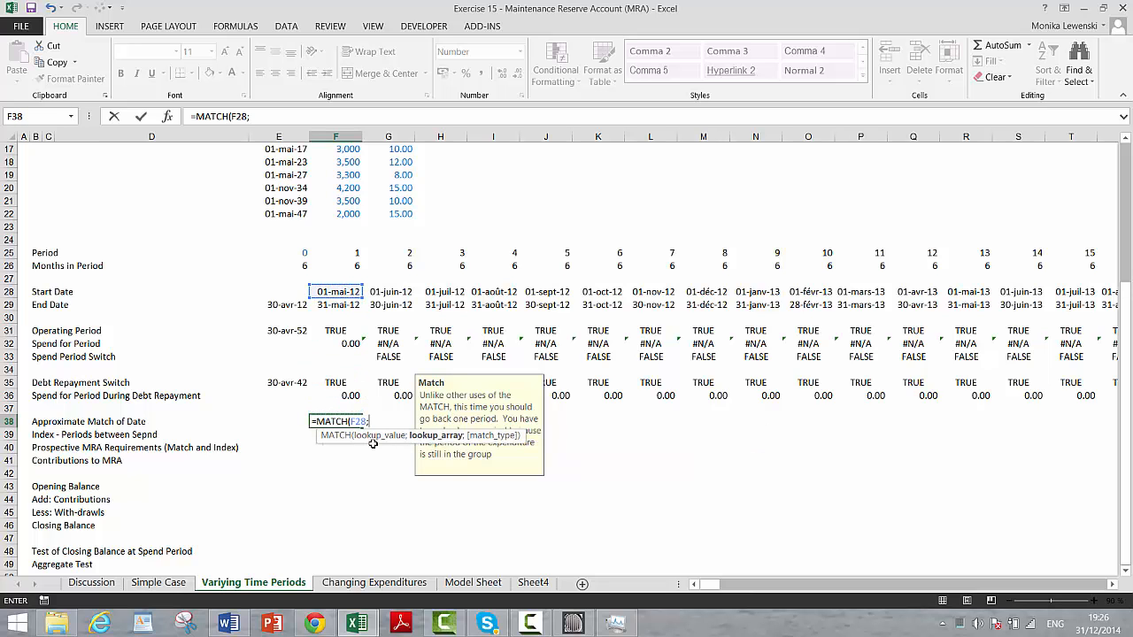
# Complete F38 as =MATCH(F28;$E$16:$E$22), including the 01-mai-12 date in the lookup range, and fill it across the timeline
pyautogui.press('Up')
pyautogui.press('Up')
pyautogui.press('Up')
pyautogui.press('Up')
pyautogui.press('Up')
pyautogui.press('Up')
pyautogui.press('Up')
pyautogui.press('Up')
pyautogui.press('Up')
pyautogui.press('Up')
pyautogui.press('Up')
pyautogui.press('Up')
pyautogui.press('Up')
pyautogui.press('Up')
pyautogui.press('Up')
pyautogui.press('Up')
pyautogui.press('Up')
pyautogui.press('Up')
pyautogui.press('Up')
pyautogui.press('Up')
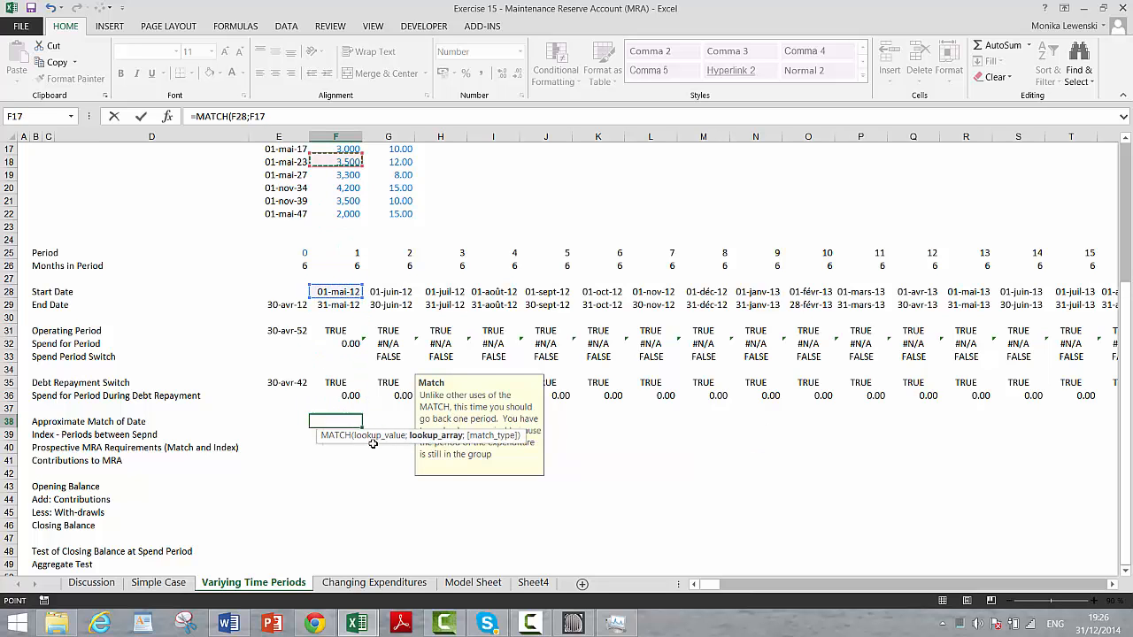
pyautogui.press('Down')
pyautogui.press('Down')
pyautogui.press('Down')
pyautogui.press('Left')
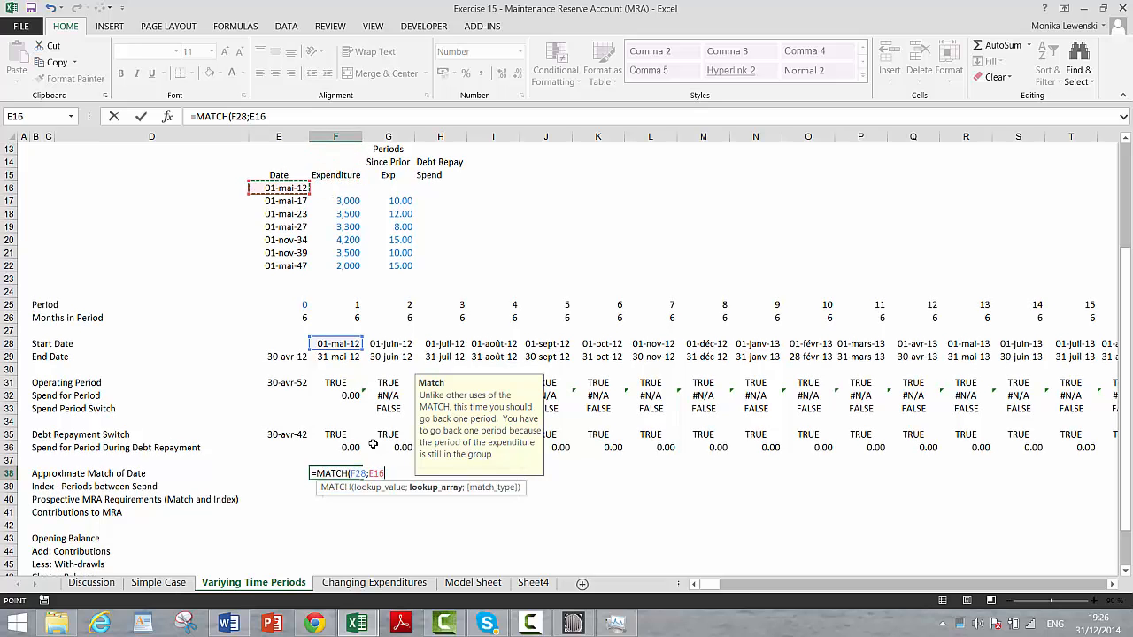
pyautogui.hotkey('shift', 'Down')
pyautogui.hotkey('shift', 'Down')
pyautogui.hotkey('shift', 'Down')
pyautogui.hotkey('shift', 'Down')
pyautogui.hotkey('shift', 'Down')
pyautogui.hotkey('shift', 'Down')
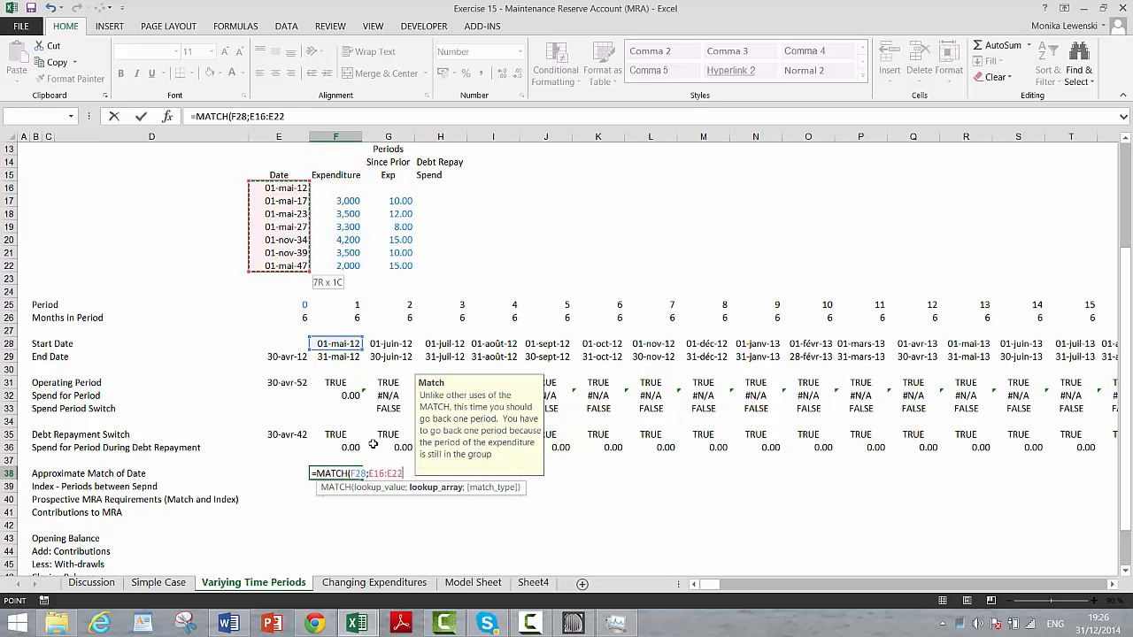
pyautogui.press('F4')
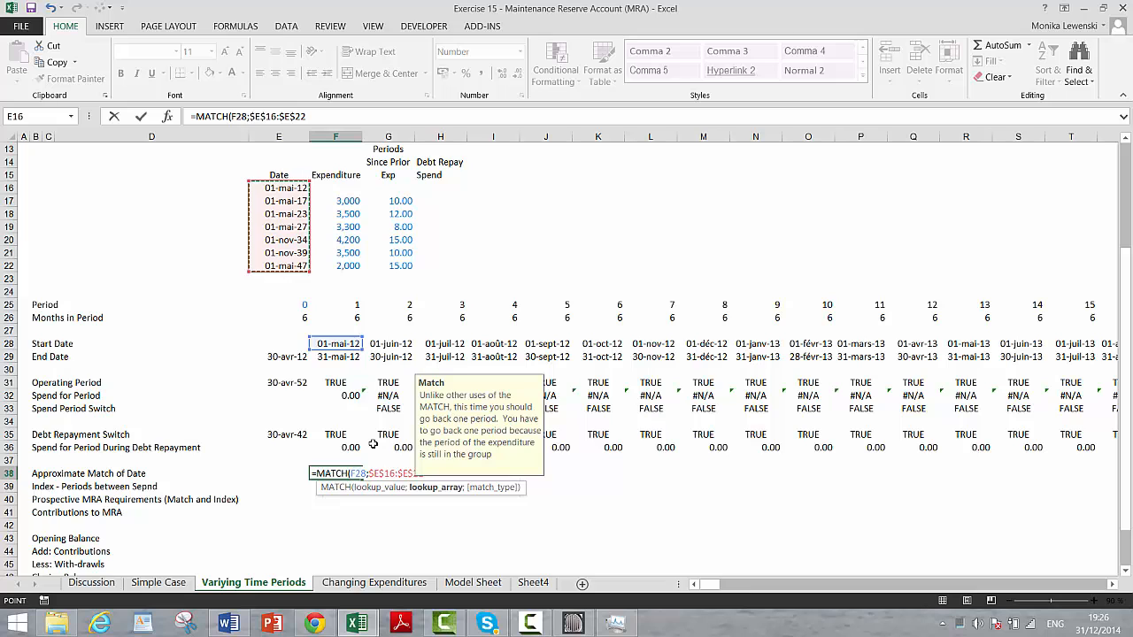
pyautogui.press('Return')
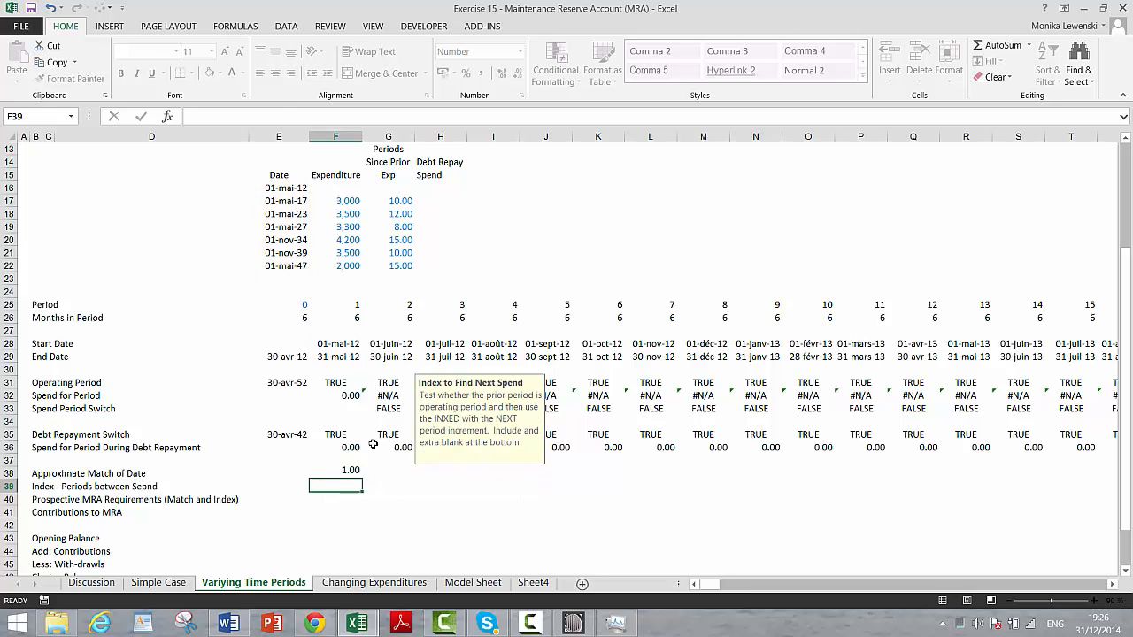
pyautogui.press('Up')
pyautogui.hotkey('ctrl', 'shift', 'r')
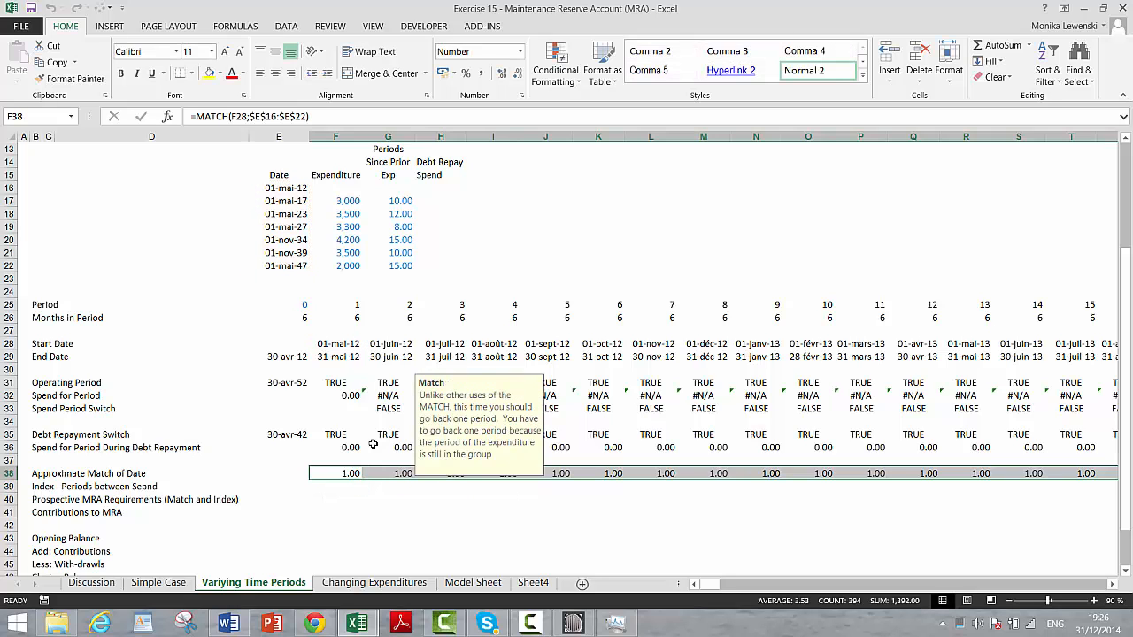
# Start an INDEX formula in F39, the periods between spend row, with the Periods Since Prior Exp range G17:G22 as the array
pyautogui.press('Down')
pyautogui.press('Left')
pyautogui.press('Left')
pyautogui.press('Right')
pyautogui.press('Right')
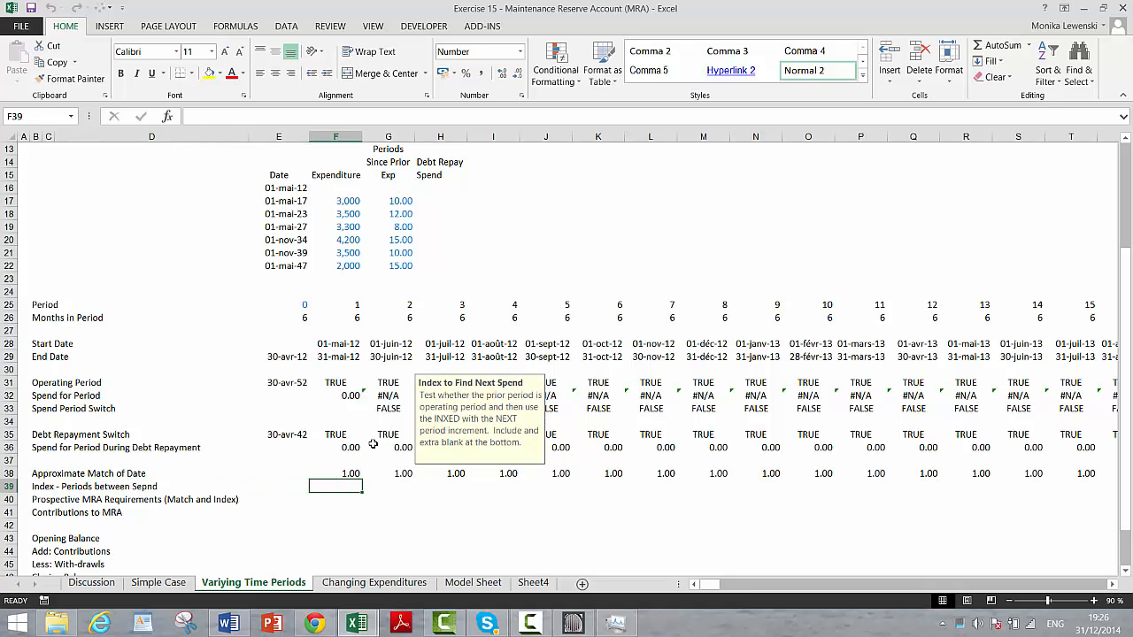
pyautogui.write('=index(')
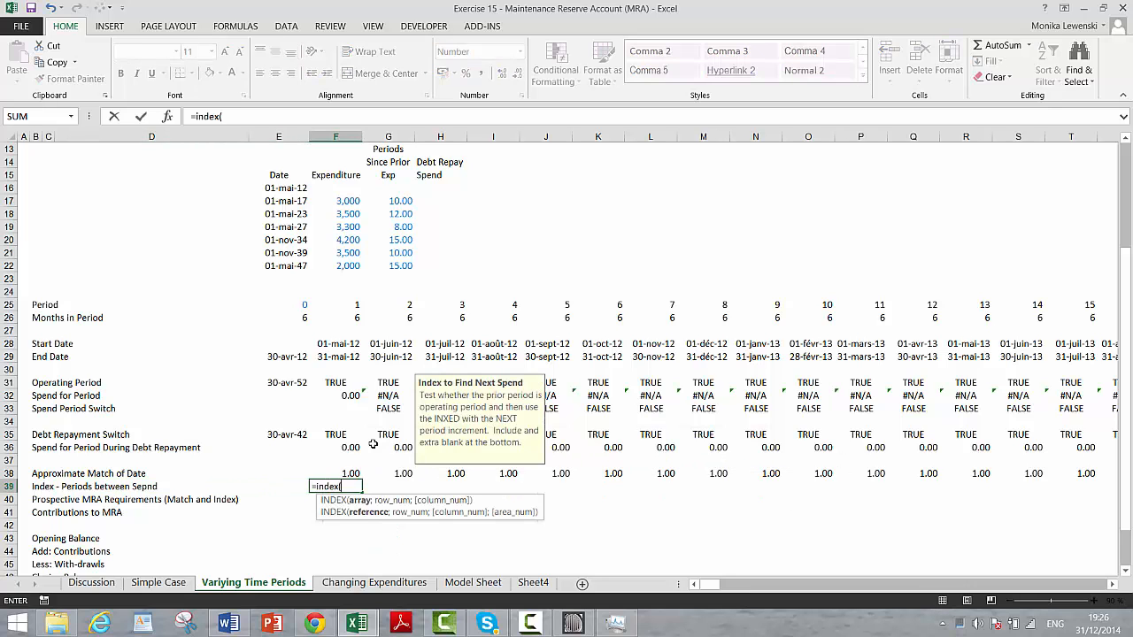
pyautogui.press('Up')
pyautogui.press('Up')
pyautogui.press('Up')
pyautogui.press('Up')
pyautogui.press('Up')
pyautogui.press('Up')
pyautogui.press('Up')
pyautogui.press('Up')
pyautogui.press('Up')
pyautogui.press('Up')
pyautogui.press('Up')
pyautogui.press('Up')
pyautogui.press('Up')
pyautogui.press('Up')
pyautogui.press('Up')
pyautogui.press('Up')
pyautogui.press('Up')
pyautogui.press('Up')
pyautogui.press('Up')
pyautogui.press('Up')
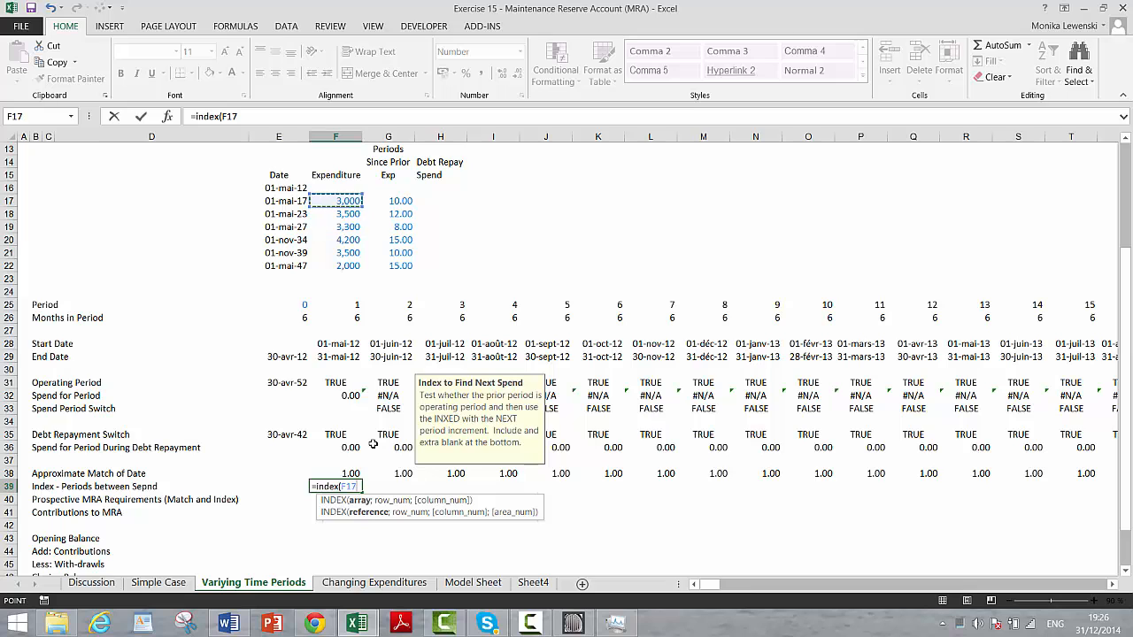
pyautogui.press('Right')
pyautogui.hotkey('shift', 'Down')
pyautogui.hotkey('shift', 'Down')
pyautogui.hotkey('shift', 'Down')
pyautogui.hotkey('shift', 'Down')
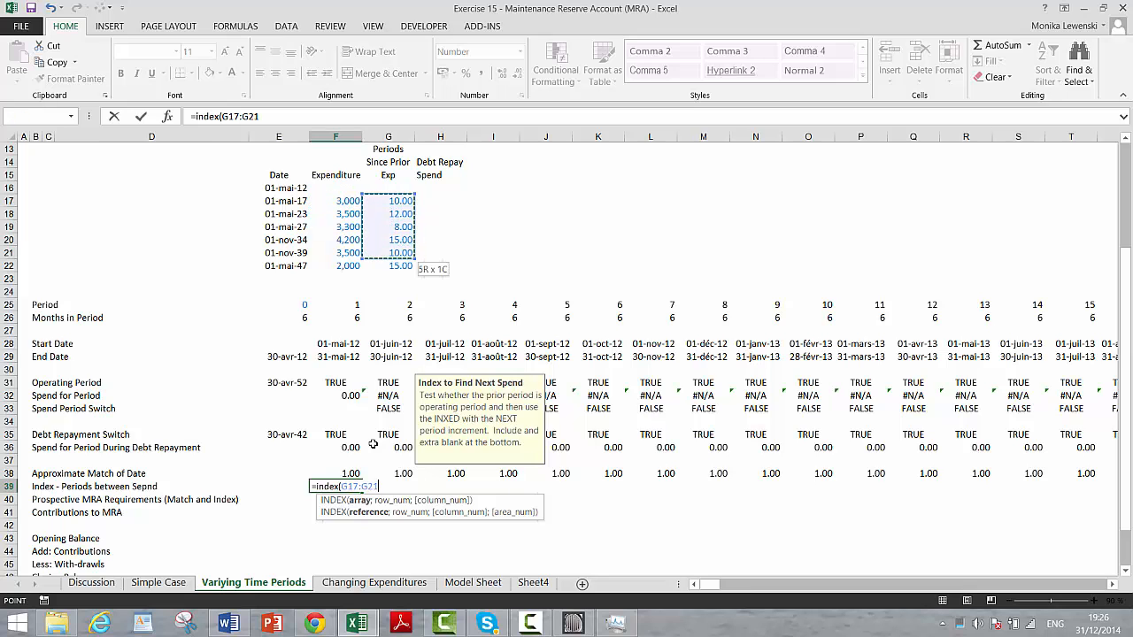
pyautogui.hotkey('shift', 'Down')
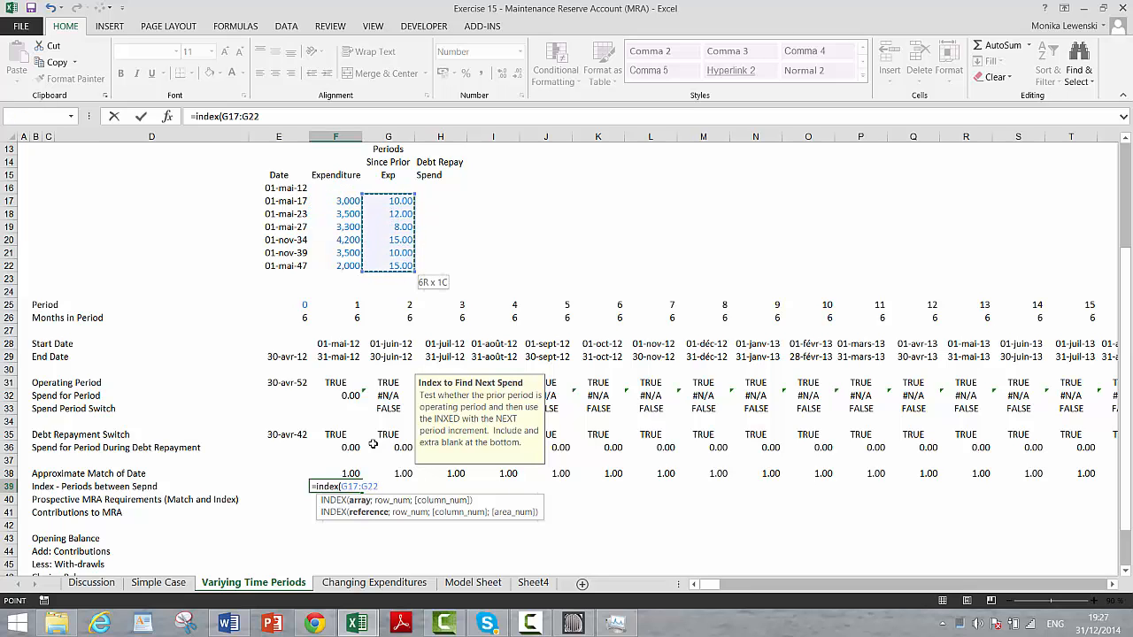
pyautogui.press('Up')
pyautogui.press('Up')
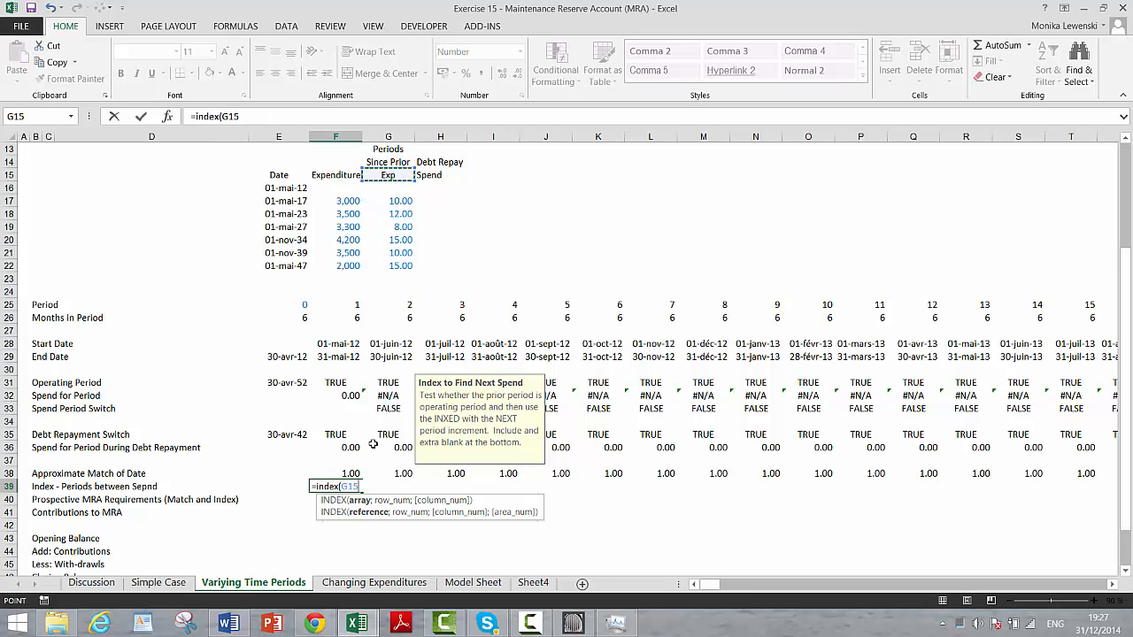
pyautogui.press('Down')
pyautogui.hotkey('shift', 'Down')
pyautogui.hotkey('shift', 'Down')
pyautogui.hotkey('shift', 'Down')
pyautogui.hotkey('shift', 'Down')
pyautogui.hotkey('shift', 'Down')
pyautogui.hotkey('shift', 'Down')
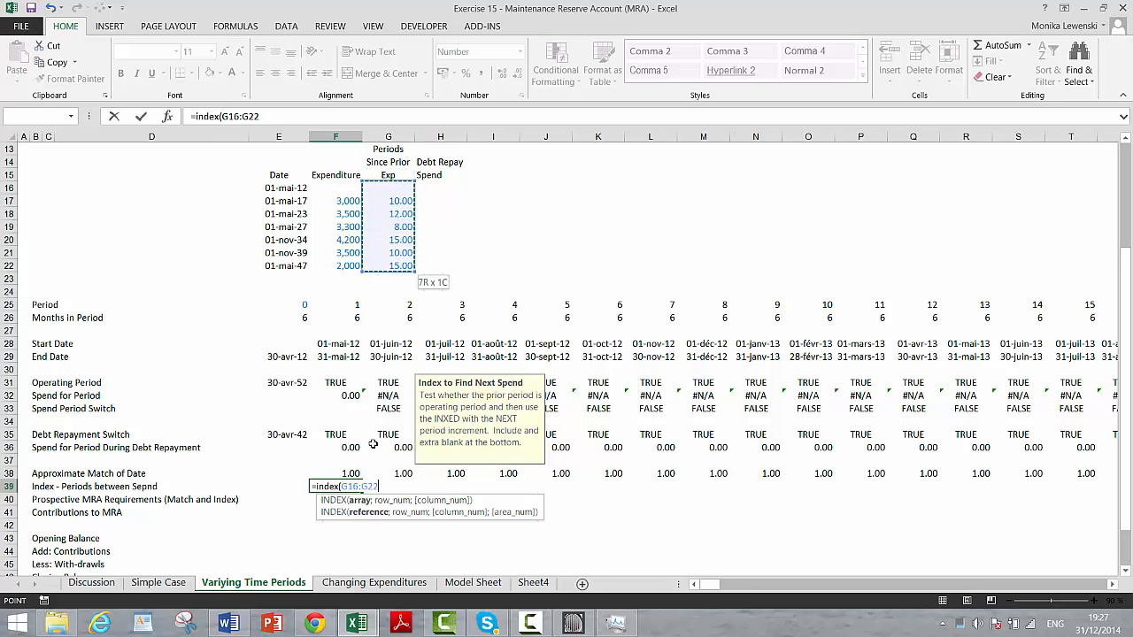
pyautogui.press('Up')
pyautogui.press('Down')
pyautogui.press('Down')
pyautogui.hotkey('shift', 'Down')
pyautogui.hotkey('shift', 'Down')
pyautogui.hotkey('shift', 'Down')
pyautogui.hotkey('shift', 'Down')
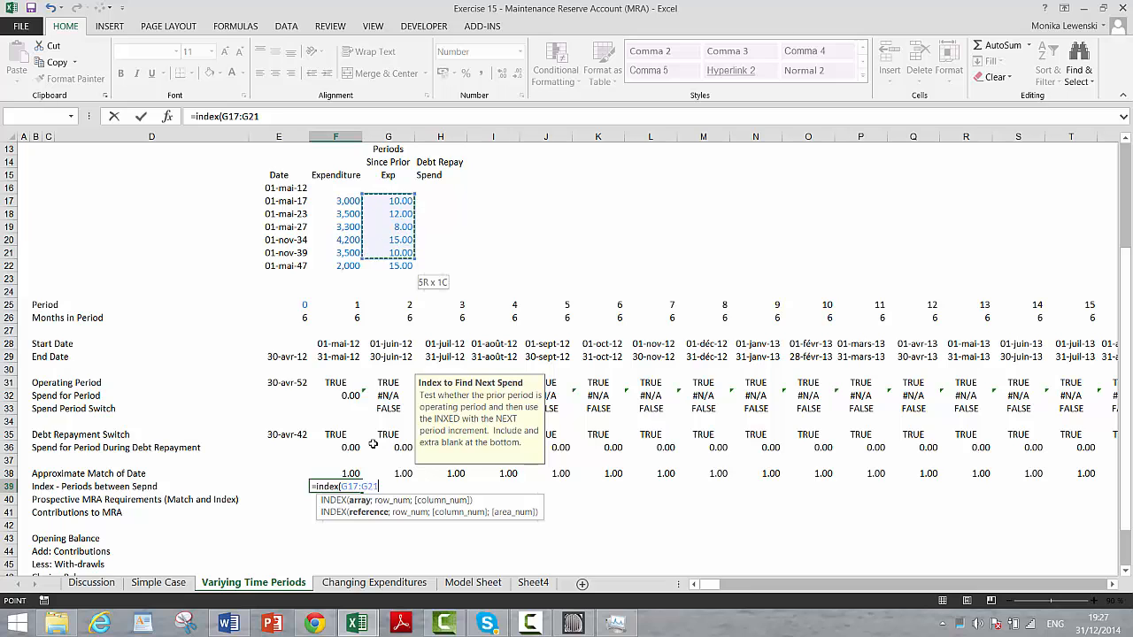
pyautogui.hotkey('shift', 'Down')
# Complete F39 as =INDEX($G$17:$G$22;F38), using the approximate match as the row number, and fill it across the timeline
pyautogui.press('F4')
pyautogui.write(';')
pyautogui.press('Up')
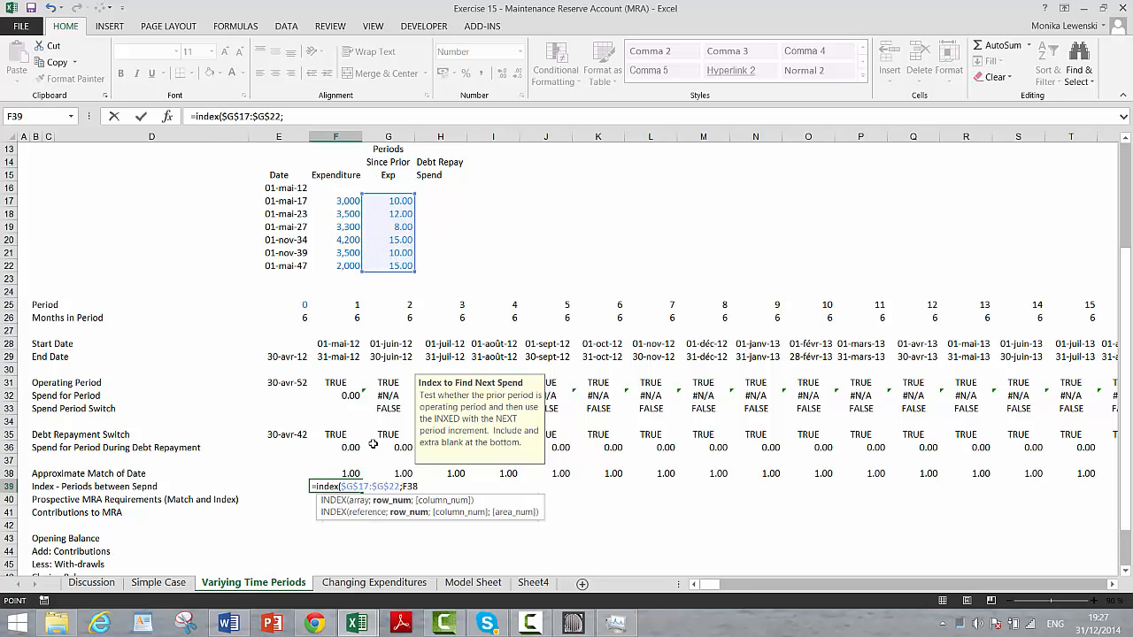
pyautogui.write(')')
pyautogui.press('Return')
pyautogui.press('Up')
pyautogui.press('Up')
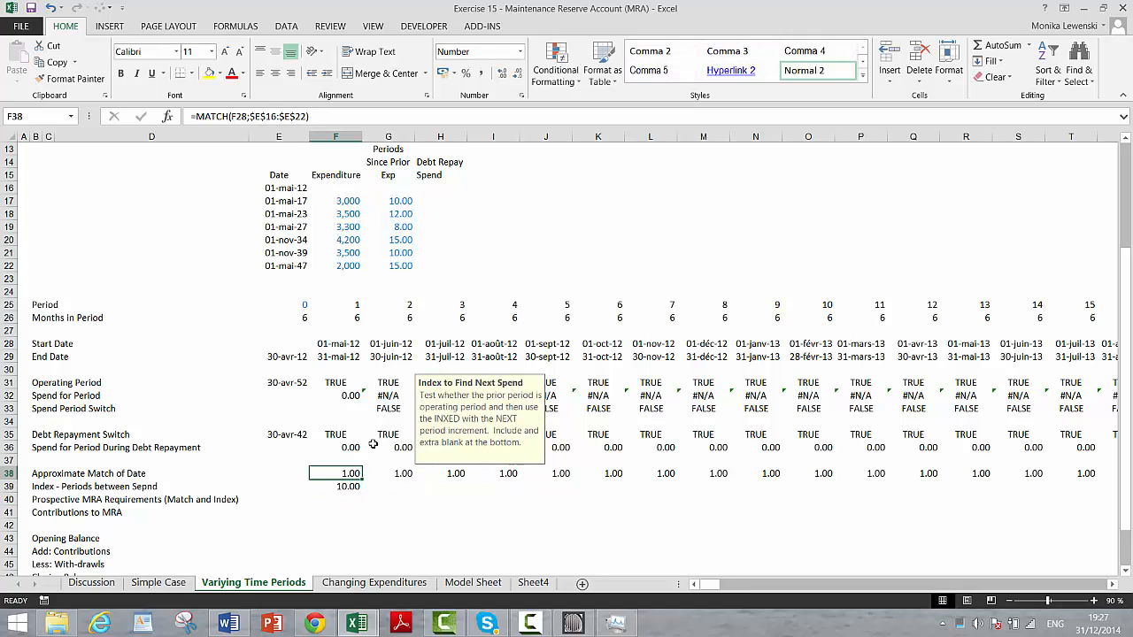
pyautogui.press('Down')
pyautogui.hotkey('ctrl', 'shift', 'Right')
pyautogui.hotkey('ctrl', 'r')
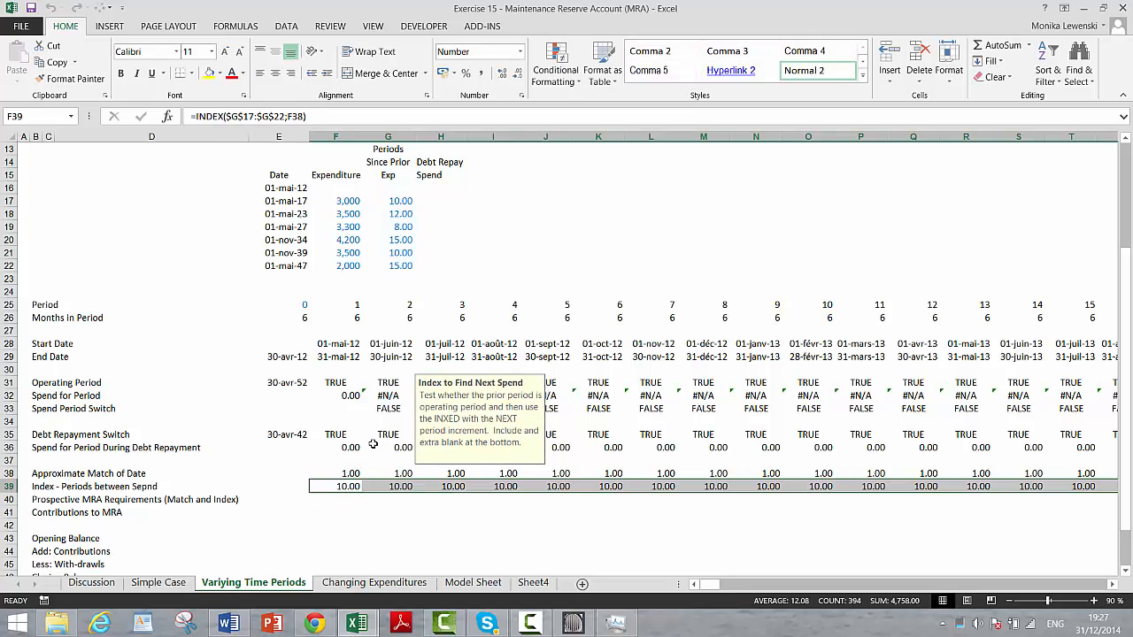
# Start a formula in H17, the first Debt Repay Spend cell, that refers to the 01-mai-17 expenditure in F17
pyautogui.press('Down')
pyautogui.press('Left')
pyautogui.press('Left')
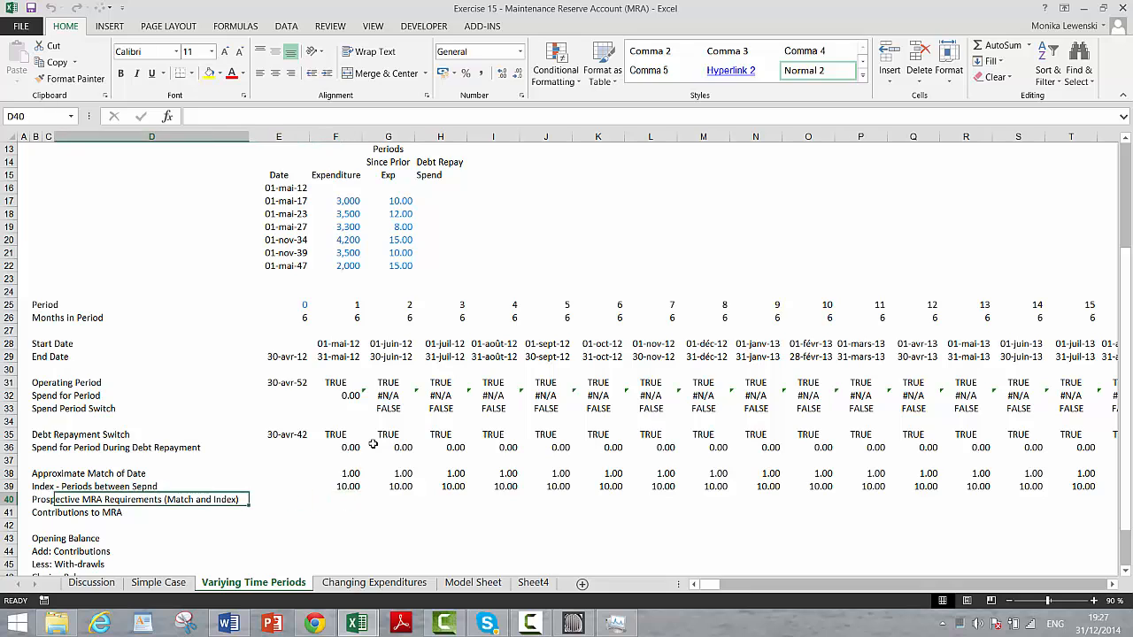
pyautogui.press('Right')
pyautogui.press('Right')
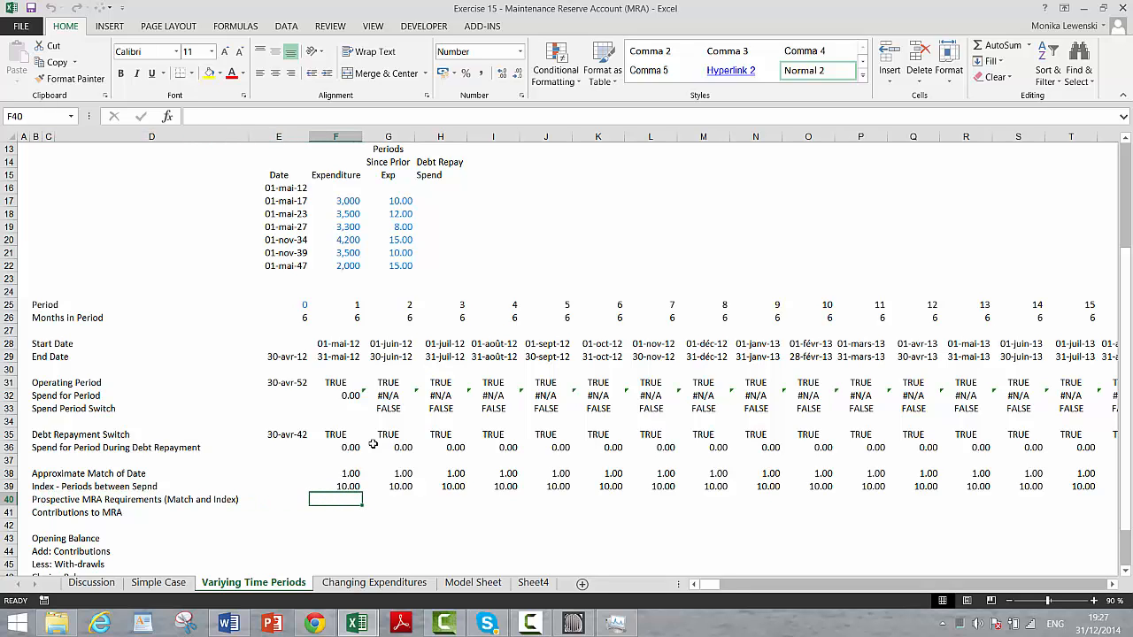
pyautogui.press('Up')
pyautogui.press('Up')
pyautogui.press('Up')
pyautogui.press('Up')
pyautogui.press('Up')
pyautogui.press('Up')
pyautogui.press('Up')
pyautogui.press('Up')
pyautogui.press('Up')
pyautogui.press('Up')
pyautogui.press('Up')
pyautogui.press('Up')
pyautogui.press('Up')
pyautogui.press('Up')
pyautogui.press('Up')
pyautogui.press('Up')
pyautogui.press('Up')
pyautogui.press('Up')
pyautogui.press('Up')
pyautogui.press('Up')
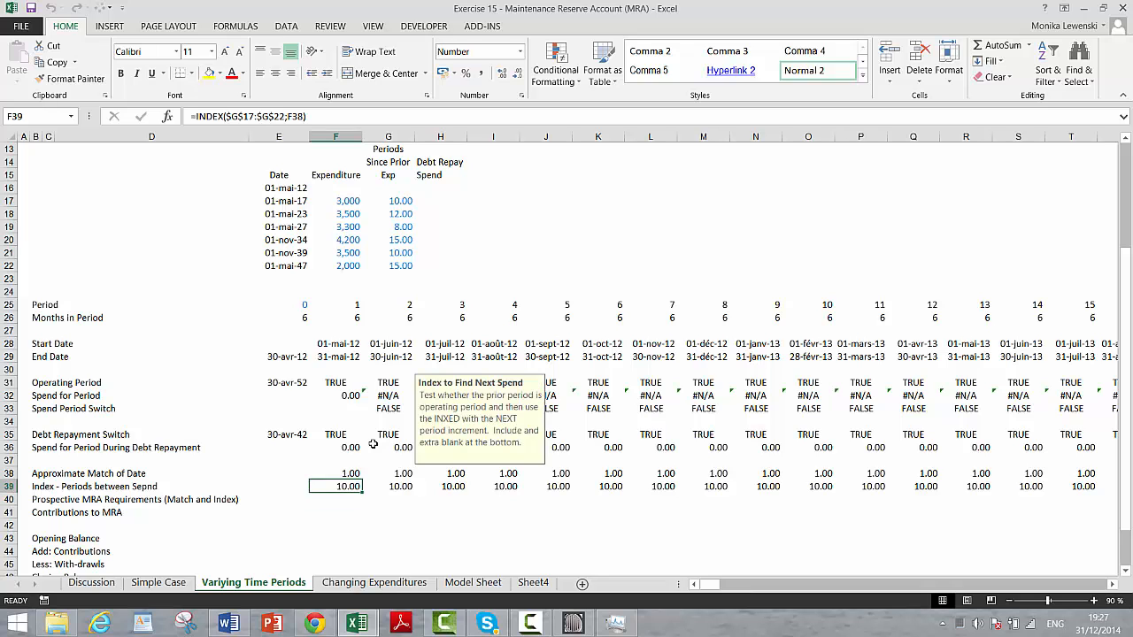
pyautogui.press('Right')
pyautogui.press('Right')
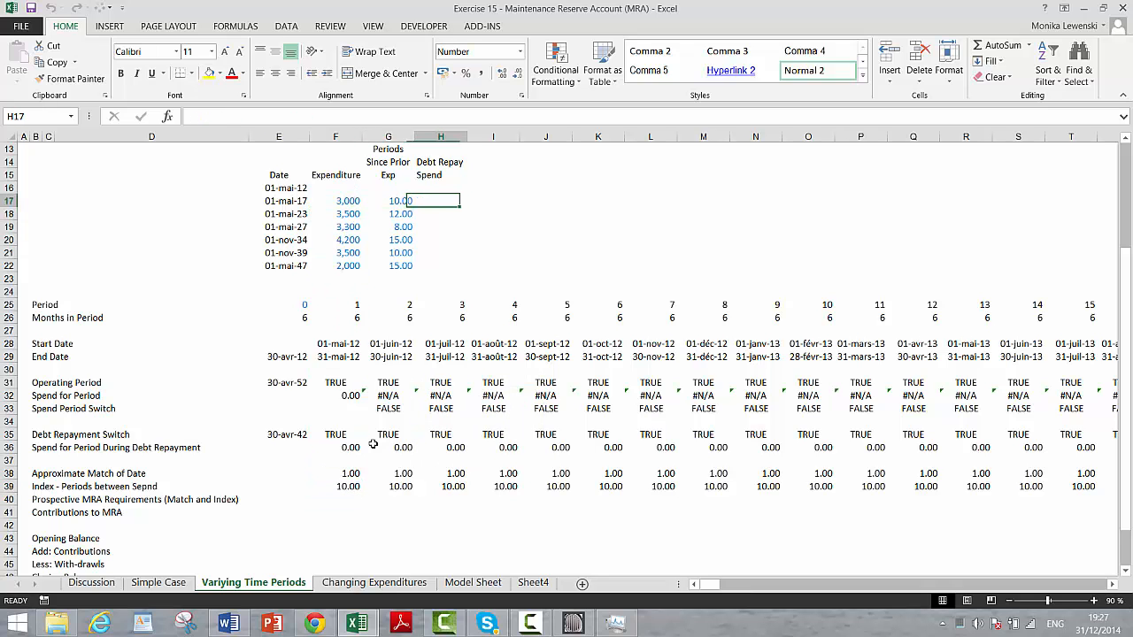
pyautogui.write('=')
pyautogui.press('Left')
pyautogui.press('Left')
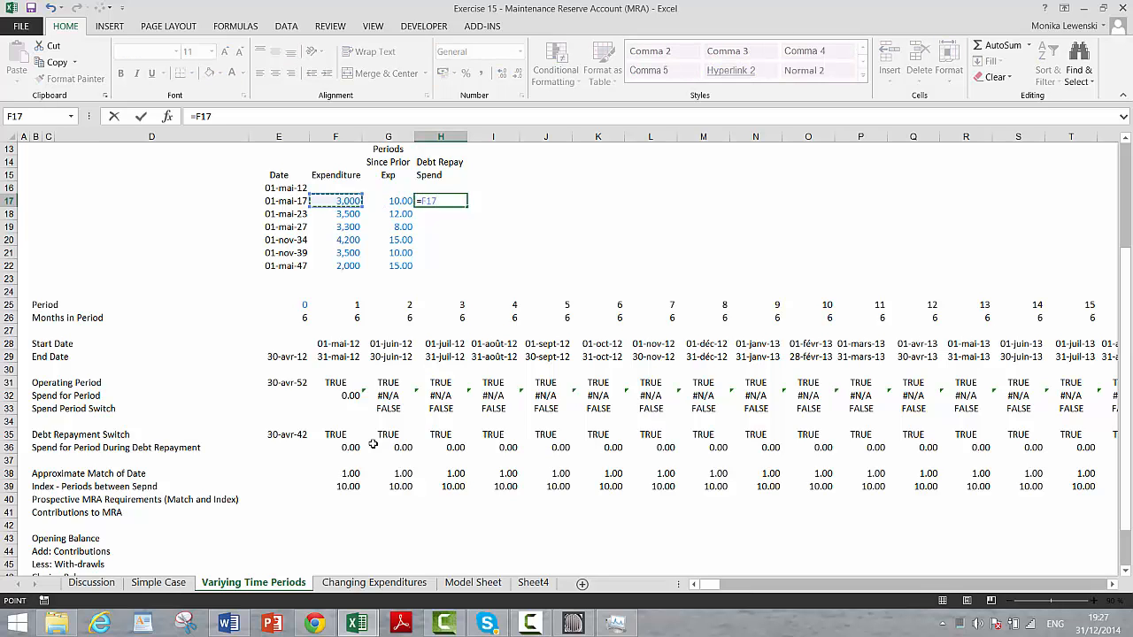
# Complete H17 as =F17*(E17>=$F$10), testing the expenditure date against the Ending Debt Period date, and accept the bracket correction
pyautogui.write('*(')
pyautogui.press('Left')
pyautogui.press('Left')
pyautogui.press('Left')
pyautogui.write('>')
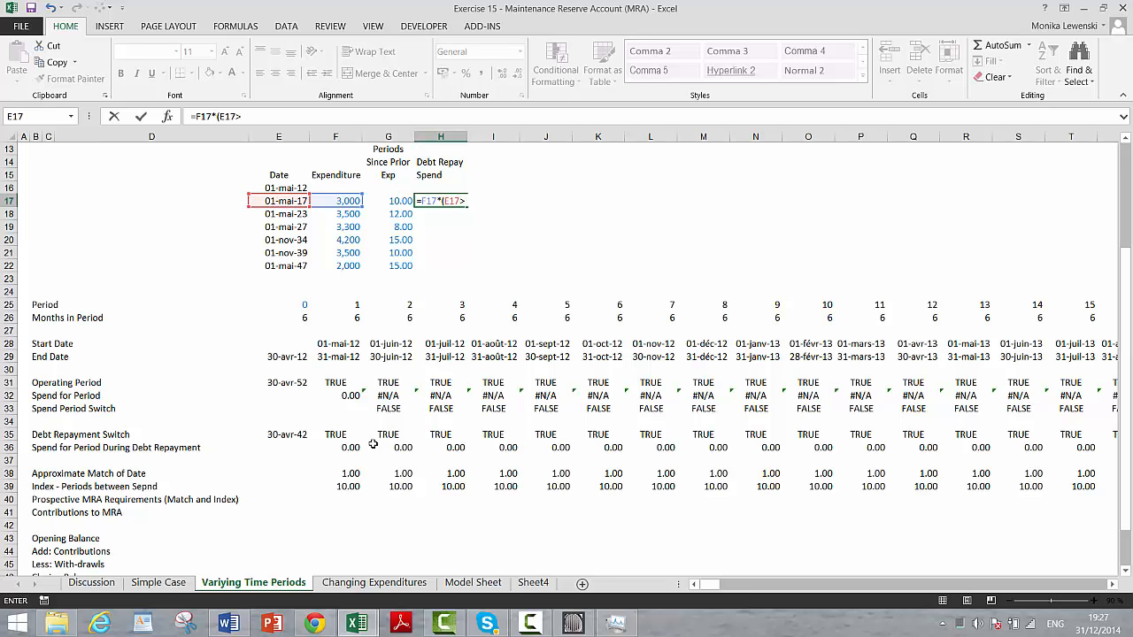
pyautogui.write('=')
pyautogui.press('Up')
pyautogui.press('Up')
pyautogui.press('Up')
pyautogui.press('Up')
pyautogui.press('Up')
pyautogui.press('Up')
pyautogui.press('Up')
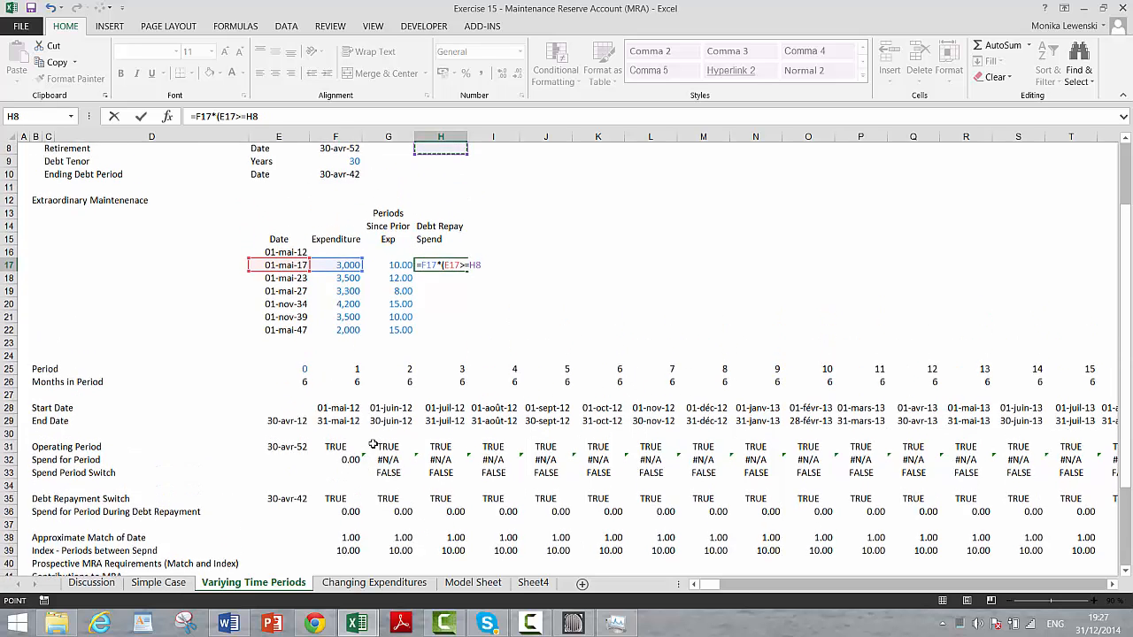
pyautogui.press('Left')
pyautogui.press('Left')
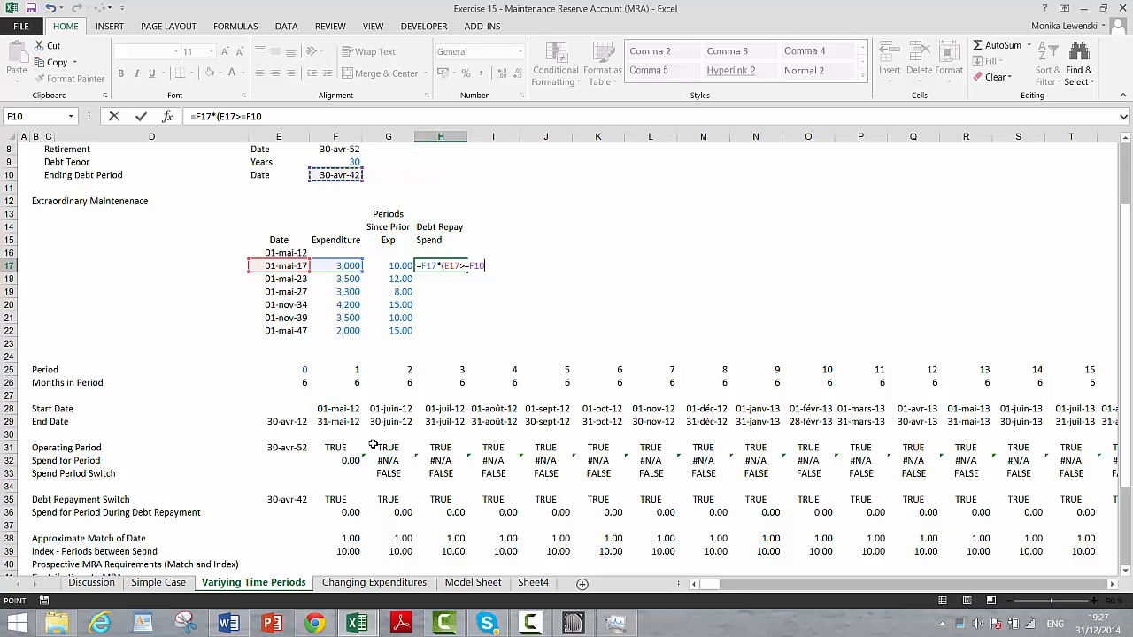
pyautogui.press('Return')
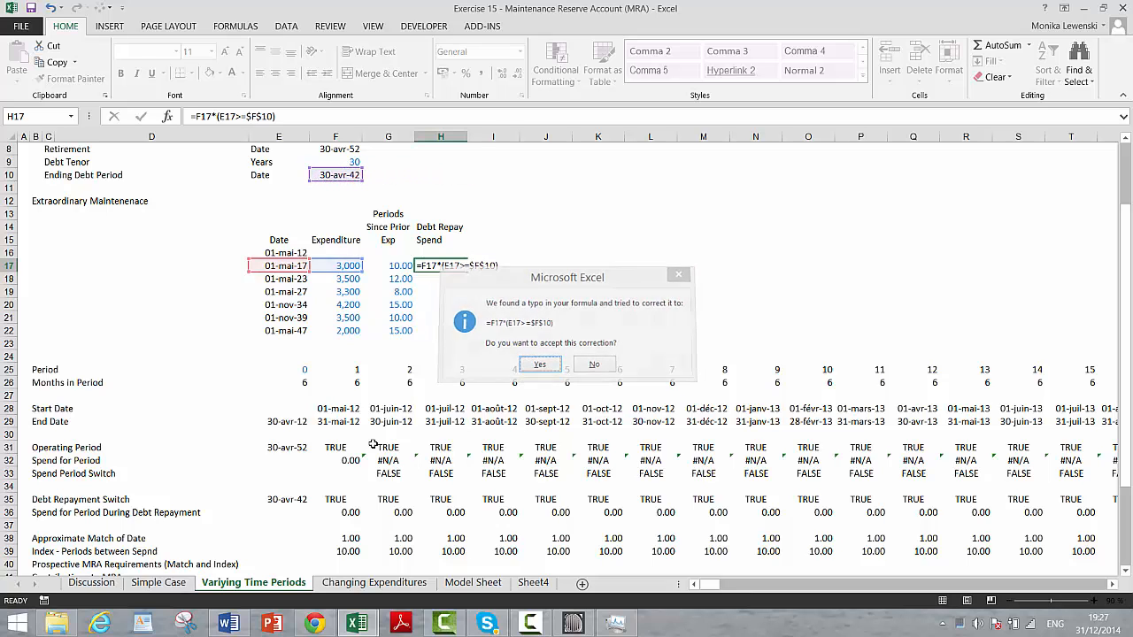
pyautogui.press('Return')
pyautogui.press('Up')
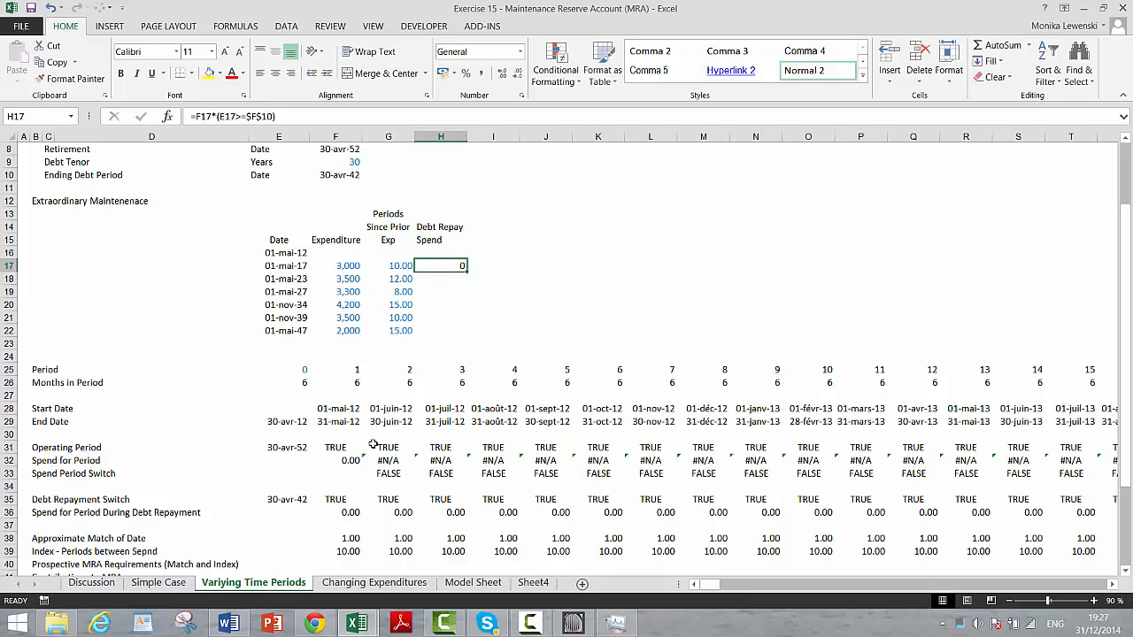
# Reverse the comparison in H17 so the formula reads =F17*(E17<=$F$10)
pyautogui.press('F2')
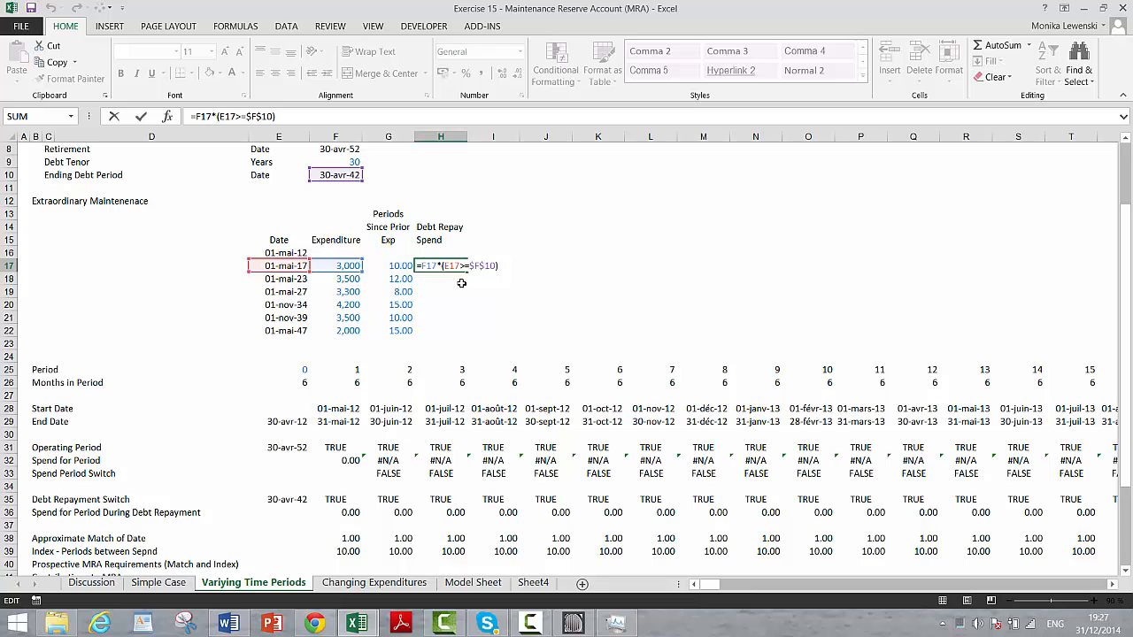
pyautogui.press('Delete')
pyautogui.write('<')
pyautogui.press('Return')
pyautogui.press('Up')
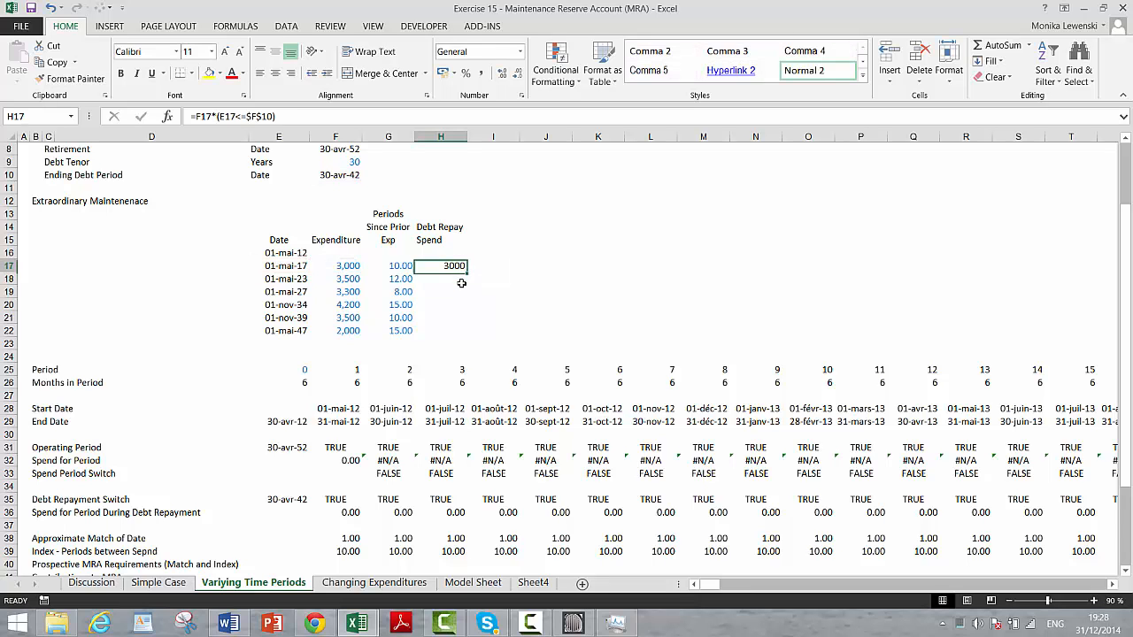
# Fill the H17 Debt Repay Spend formula down through H22
pyautogui.hotkey('shift', 'Down')
pyautogui.hotkey('shift', 'Down')
pyautogui.hotkey('shift', 'Down')
pyautogui.hotkey('shift', 'Down')
pyautogui.hotkey('shift', 'Down')
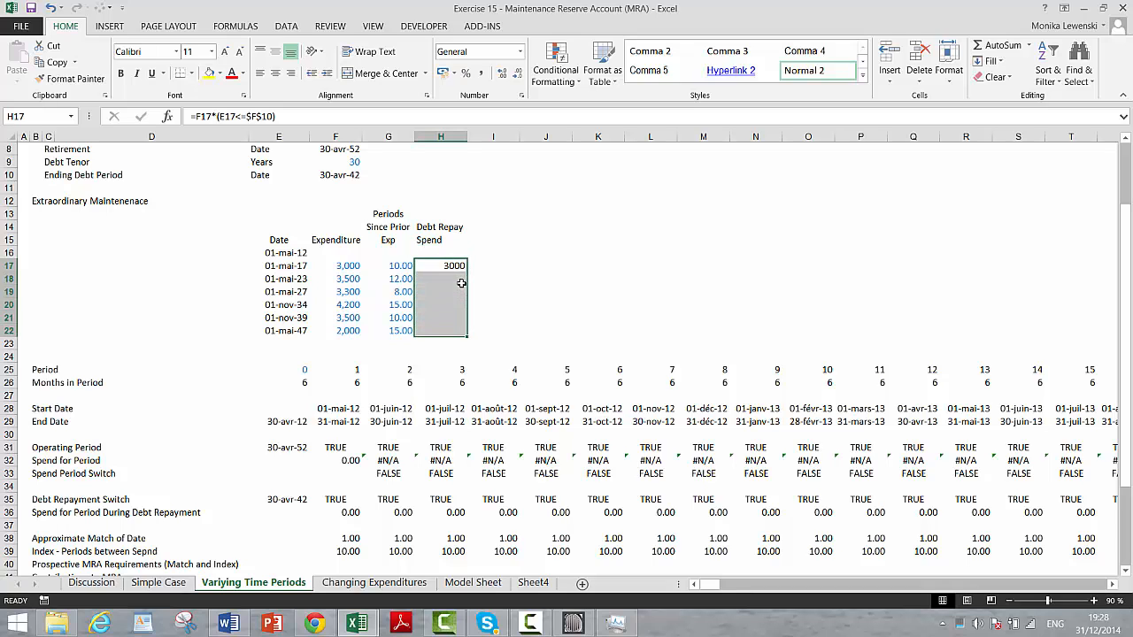
pyautogui.hotkey('ctrl', 'd')
# Check the filled Debt Repay Spend cells in H17:H22 against the expenditure dates and amounts
pyautogui.press('Down')
pyautogui.press('Down')
pyautogui.press('Down')
pyautogui.press('Down')
pyautogui.press('Down')
pyautogui.press('Down')
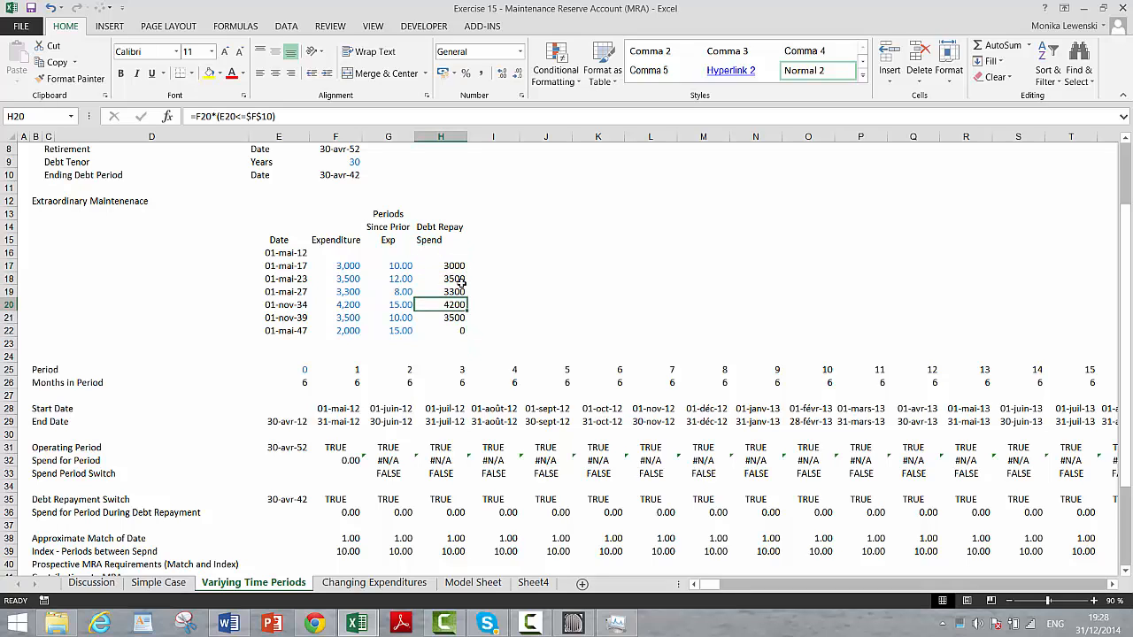
pyautogui.press('Up')
pyautogui.press('Up')
pyautogui.press('Down')
pyautogui.press('Down')
pyautogui.press('Down')
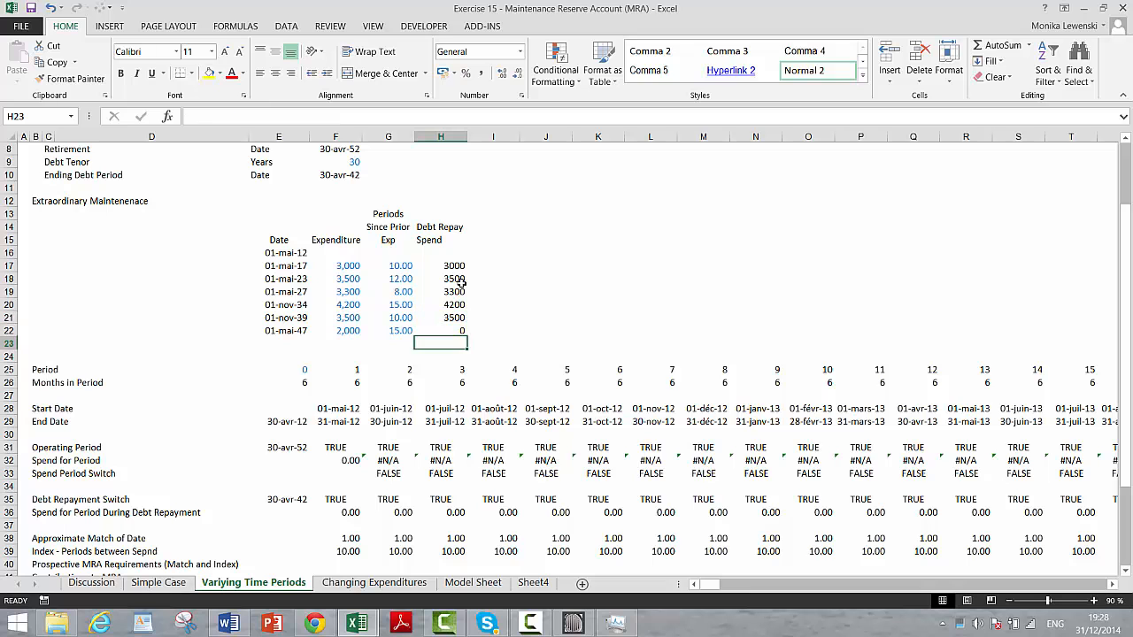
# Start an INDEX formula in F40, the Prospective MRA Requirements row, with the Debt Repay Spend range $H$17:$H$22 as the array
pyautogui.press('Down')
pyautogui.press('Down')
pyautogui.press('Down')
pyautogui.press('Down')
pyautogui.press('Down')
pyautogui.press('Down')
pyautogui.press('Down')
pyautogui.press('Down')
pyautogui.press('Down')
pyautogui.press('Down')
pyautogui.press('Down')
pyautogui.press('Down')
pyautogui.press('Down')
pyautogui.press('Down')
pyautogui.press('Down')
pyautogui.press('Down')
pyautogui.press('Down')
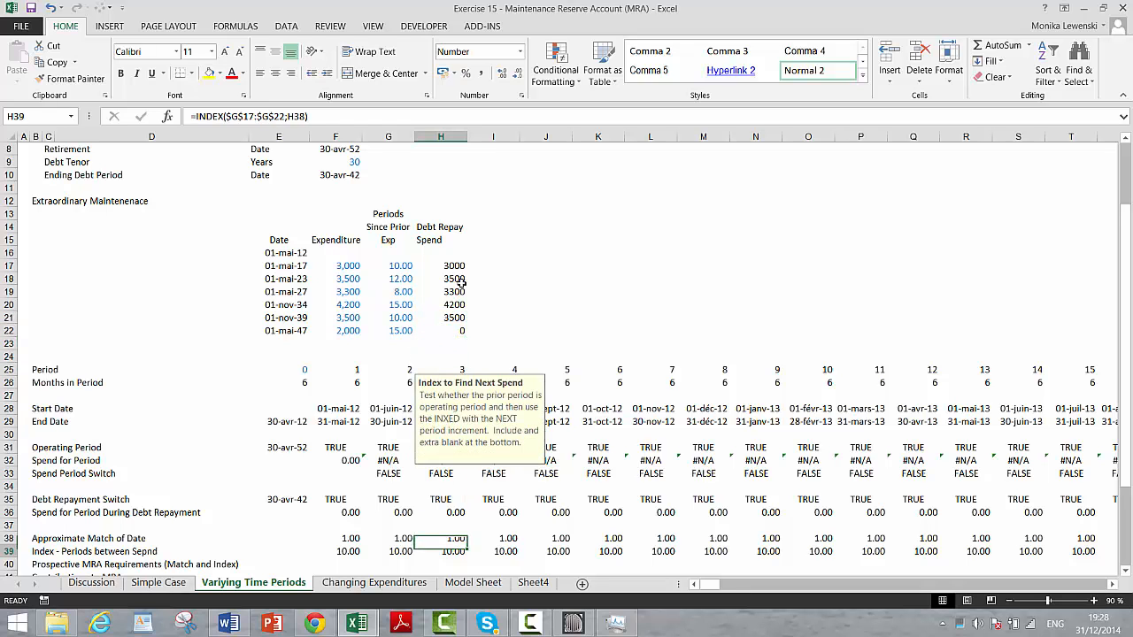
pyautogui.press('Down')
pyautogui.press('Up')
pyautogui.press('Up')
pyautogui.press('Left')
pyautogui.press('Left')
pyautogui.press('Left')
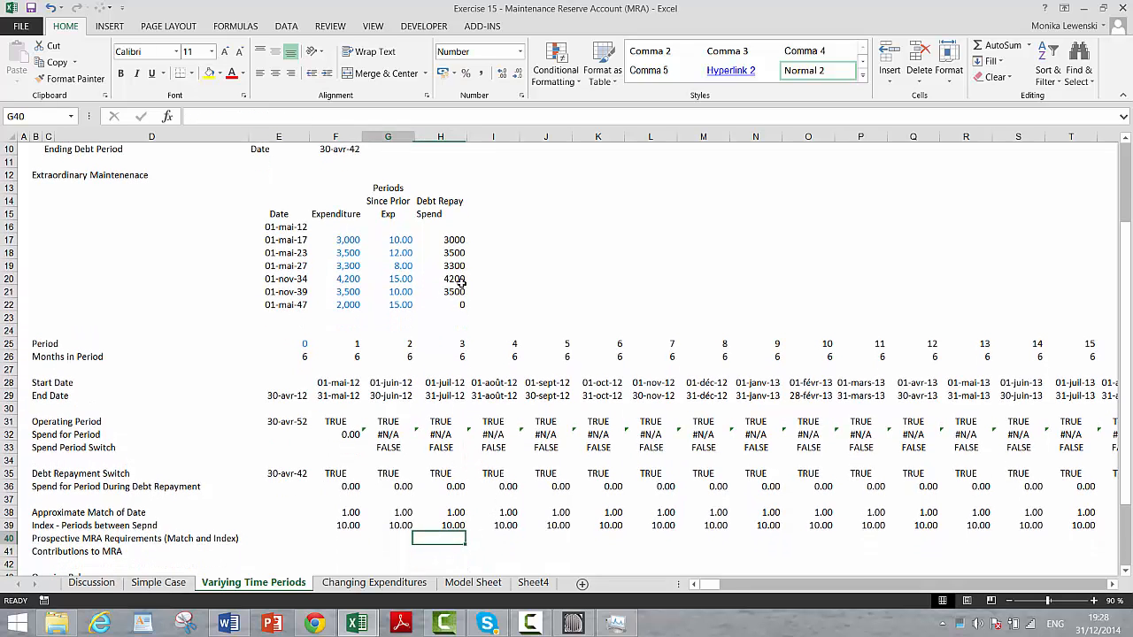
pyautogui.press('Right')
pyautogui.press('Right')
pyautogui.press('Left')
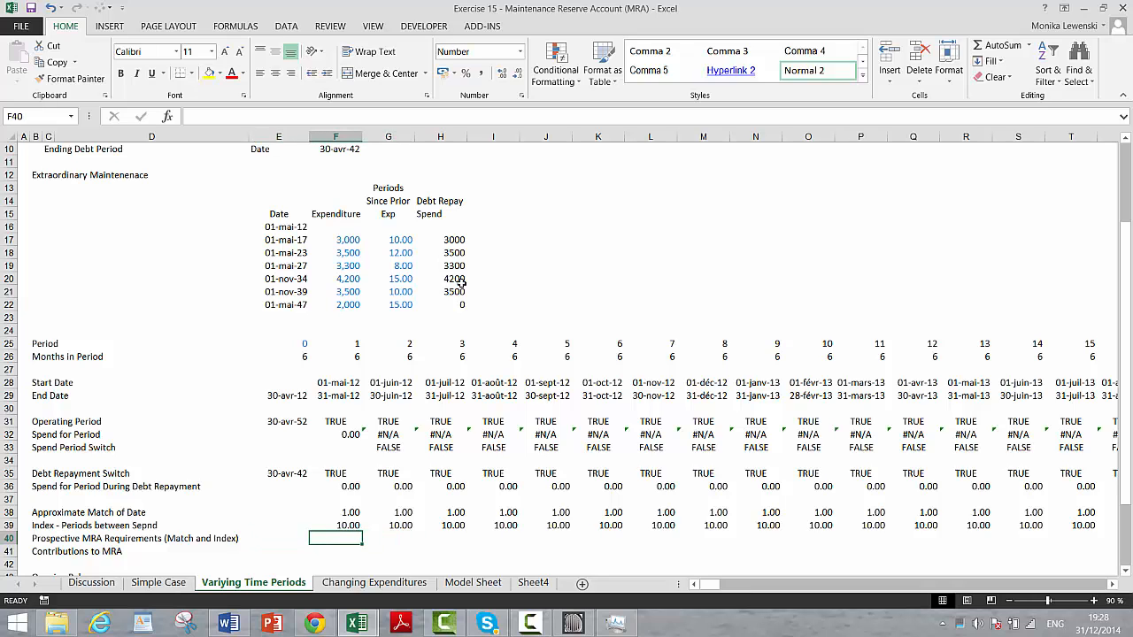
pyautogui.write('=ind')
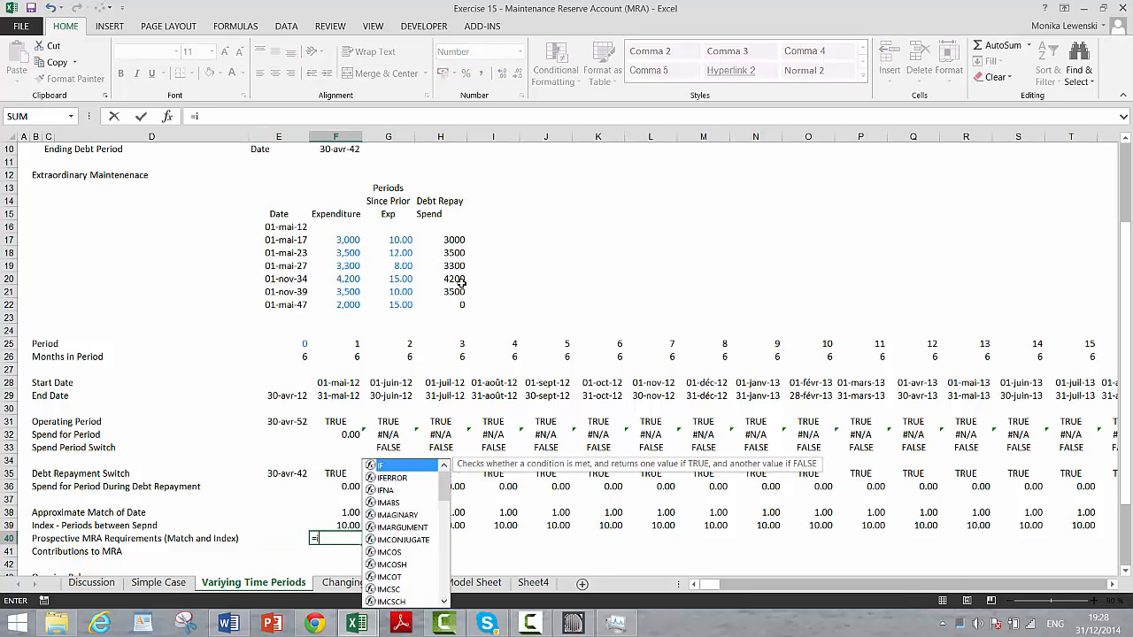
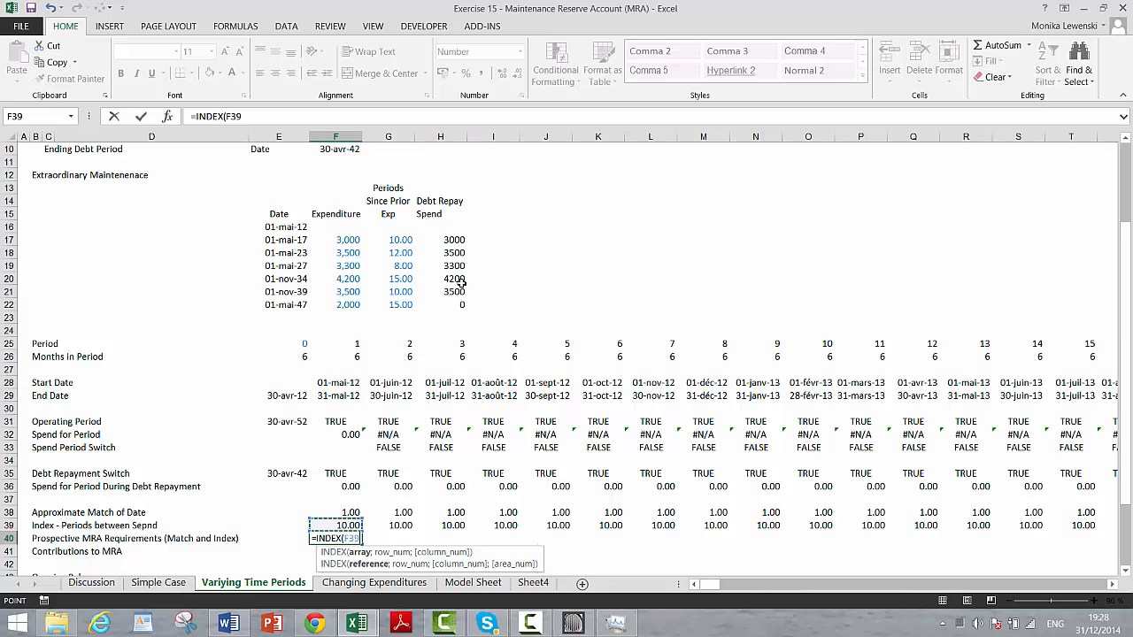
pyautogui.press('Up')
pyautogui.press('Up')
pyautogui.press('Up')
pyautogui.press('Up')
pyautogui.press('Up')
pyautogui.press('Up')
pyautogui.press('Up')
pyautogui.press('Up')
pyautogui.press('Up')
pyautogui.press('Up')
pyautogui.press('Up')
pyautogui.press('Up')
pyautogui.press('Up')
pyautogui.press('Up')
pyautogui.press('Up')
pyautogui.press('Up')
pyautogui.press('Up')
pyautogui.press('Up')
pyautogui.press('Up')
pyautogui.press('Up')
pyautogui.press('Down')
pyautogui.press('Right')
pyautogui.press('Right')
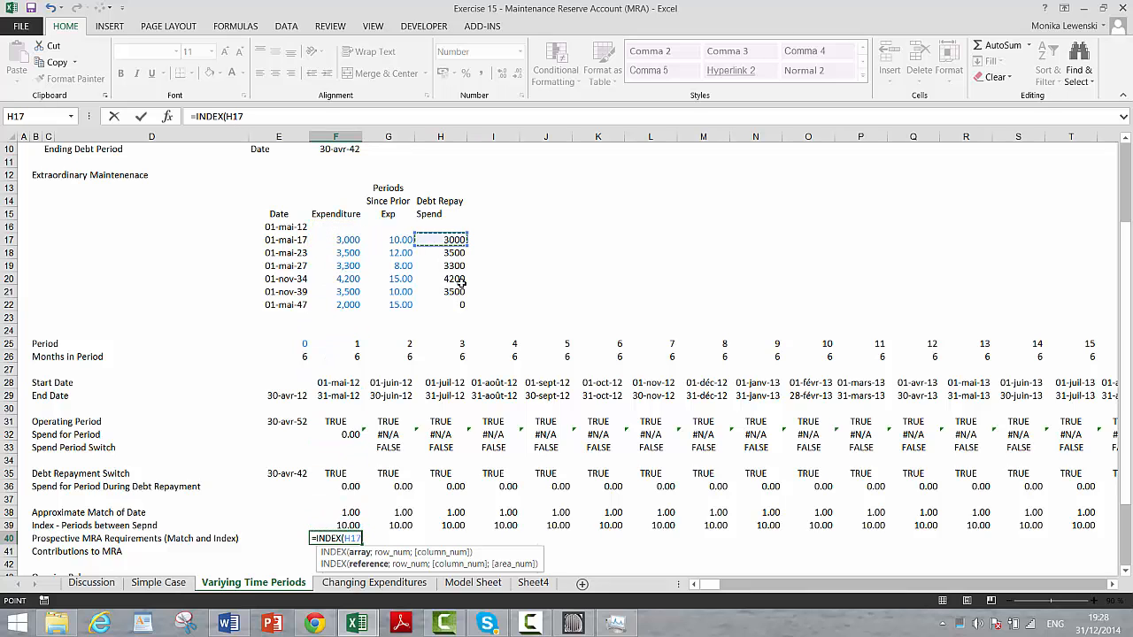
pyautogui.hotkey('shift', 'Down')
pyautogui.hotkey('shift', 'Down')
pyautogui.hotkey('shift', 'Down')
pyautogui.hotkey('shift', 'Down')
pyautogui.hotkey('shift', 'Down')
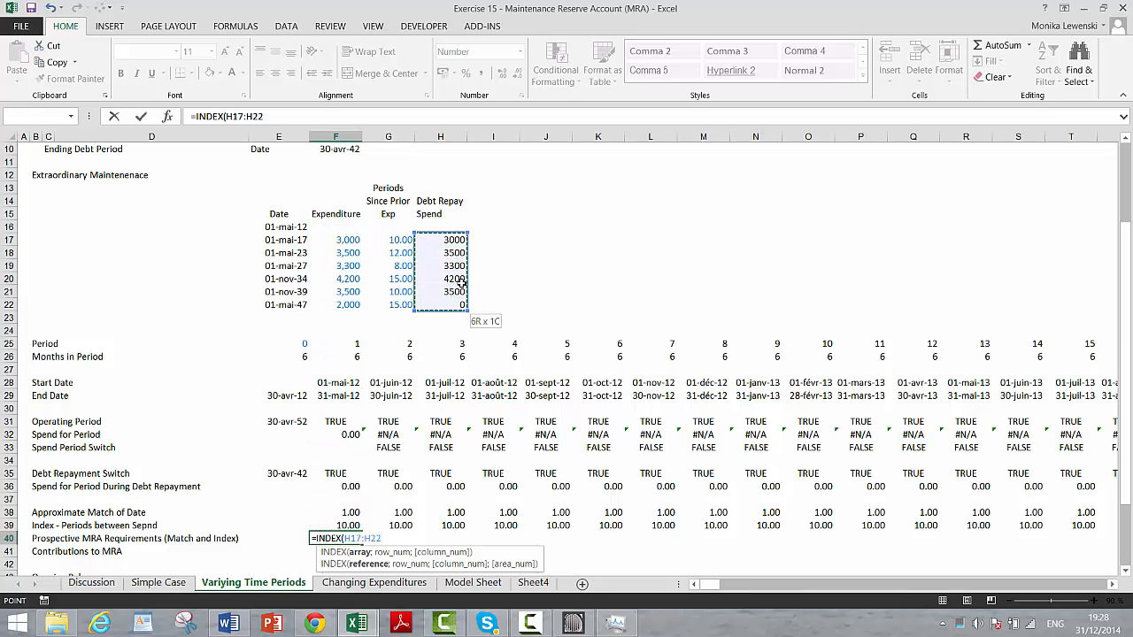
pyautogui.press('F4')
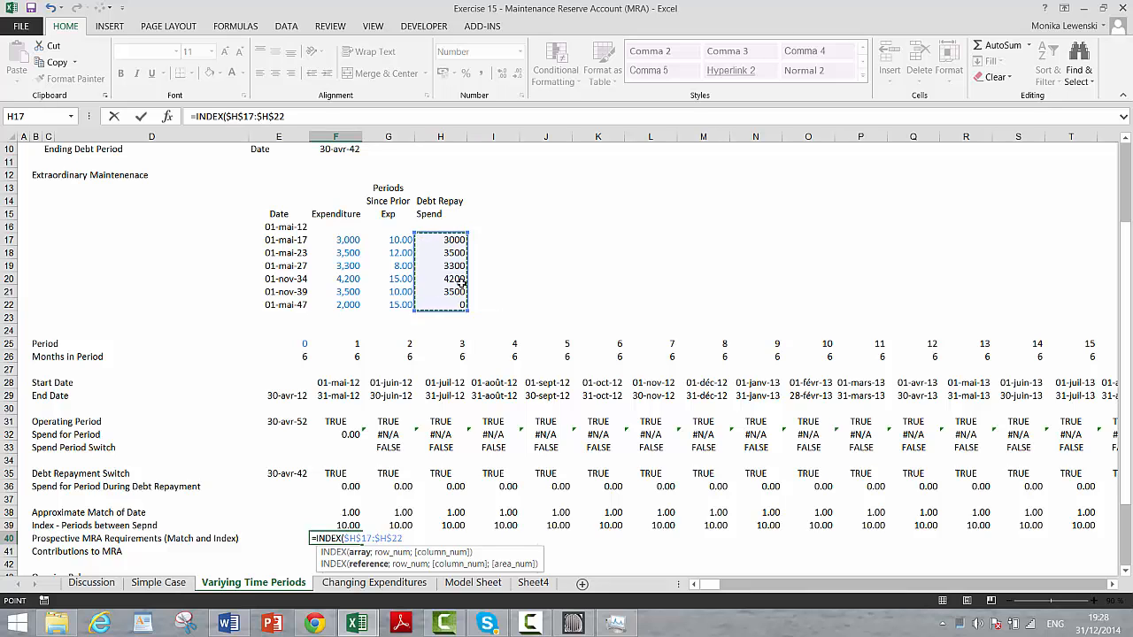
# Complete F40 as =INDEX($H$17:$H$22;F38), using the approximate match as the row number
pyautogui.write(';')
pyautogui.press('Up')
pyautogui.press('Up')
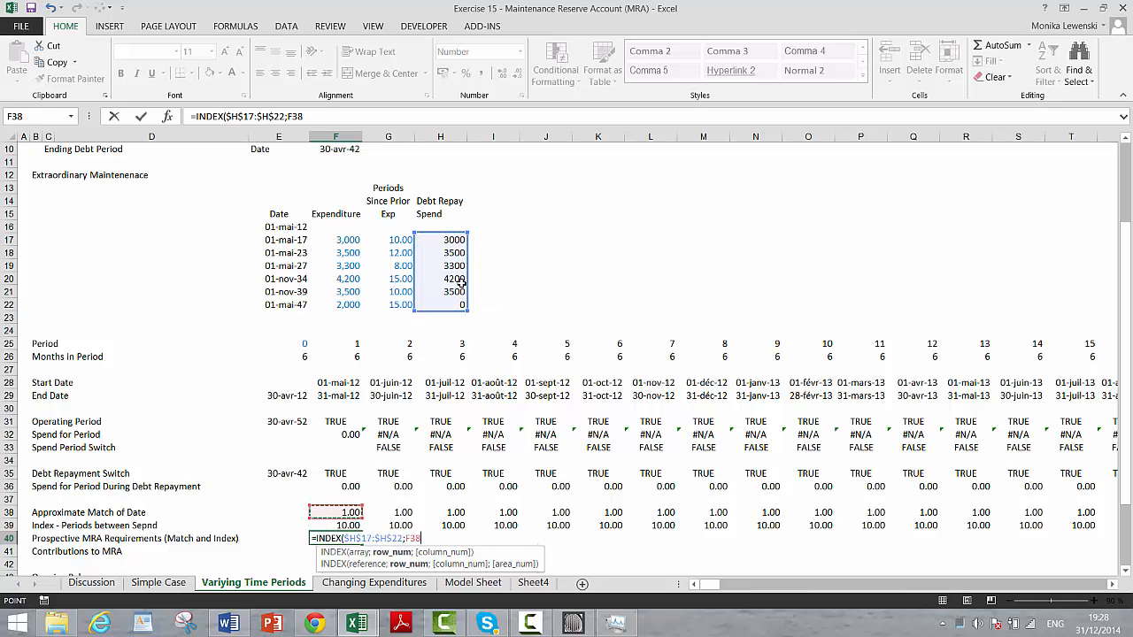
pyautogui.press('Return')
pyautogui.press('Up')
pyautogui.click(460, 281)
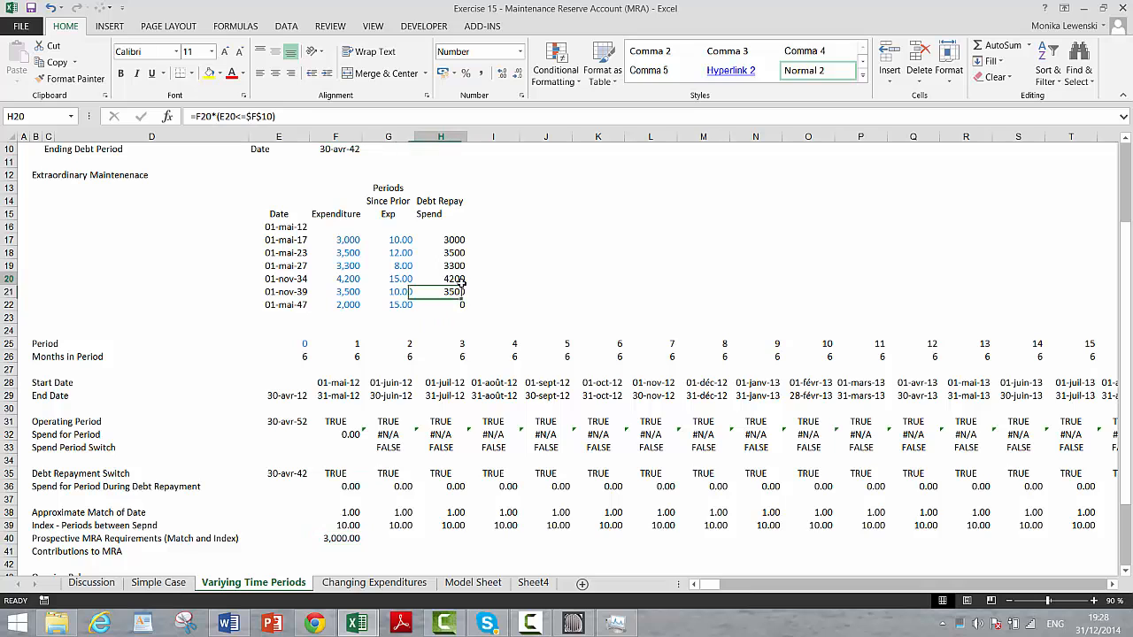
pyautogui.hotkey('ctrl', 'shift', 'Right')
pyautogui.hotkey('ctrl', 'r')
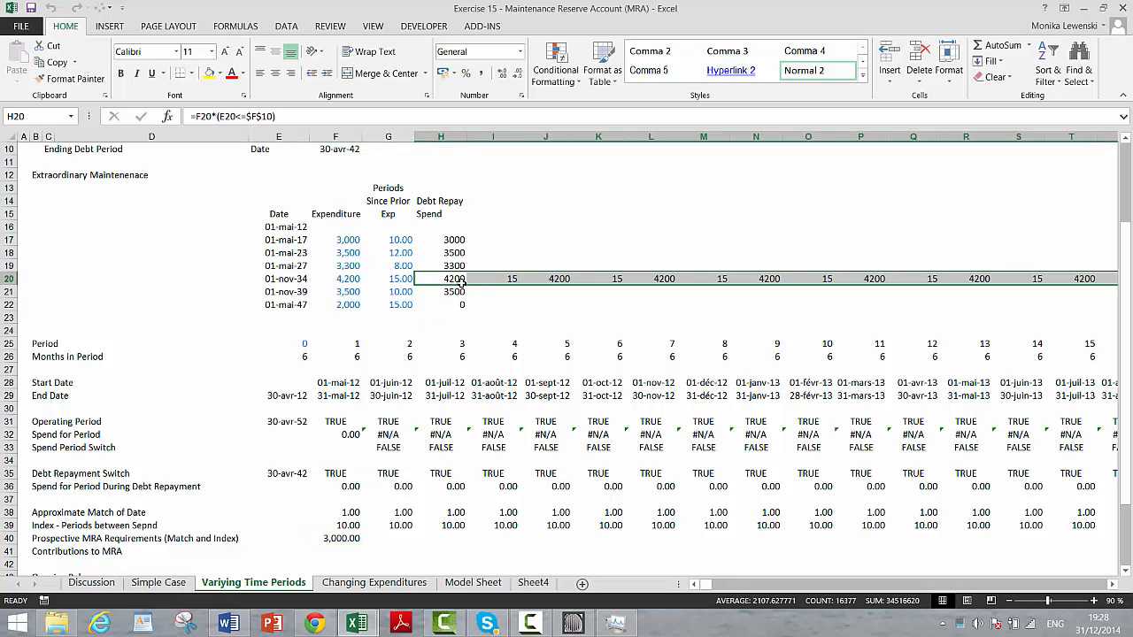
pyautogui.press('Right')
pyautogui.hotkey('ctrl', 'shift', 'Right')
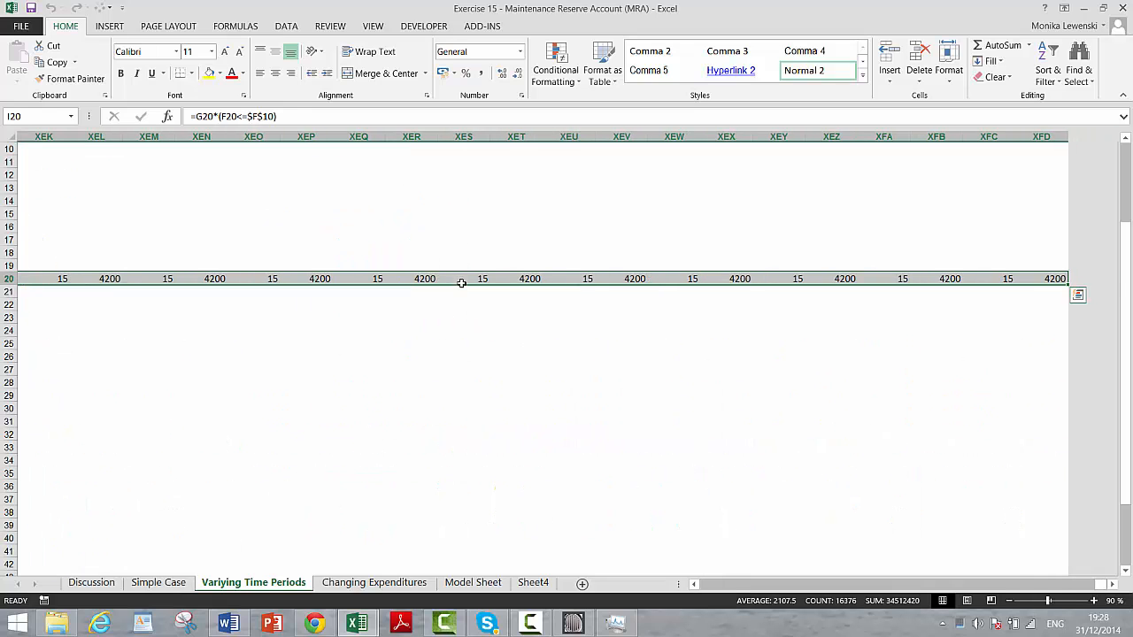
pyautogui.hotkey('ctrl', 'BackSpace')
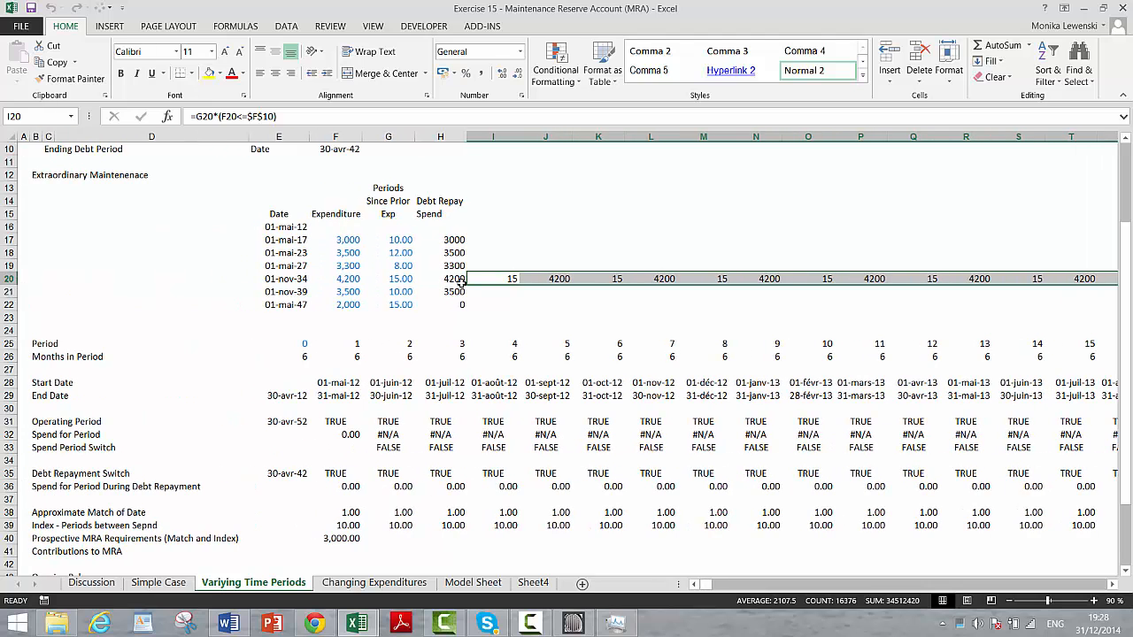
pyautogui.press('Delete')
# Fill the F40 Prospective MRA Requirements formula across the timeline
pyautogui.press('Left')
pyautogui.press('Down')
pyautogui.press('Down')
pyautogui.press('Down')
pyautogui.press('Down')
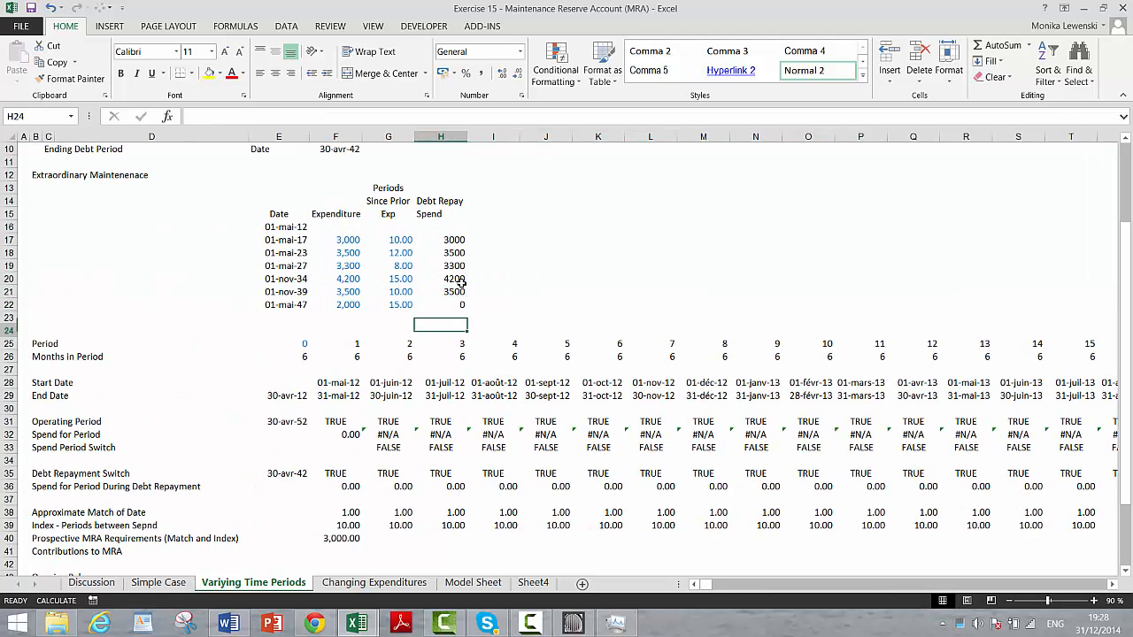
pyautogui.press('Down')
pyautogui.press('Down')
pyautogui.press('Down')
pyautogui.press('Down')
pyautogui.press('Down')
pyautogui.press('Down')
pyautogui.press('Down')
pyautogui.press('Down')
pyautogui.press('Down')
pyautogui.press('Down')
pyautogui.press('Down')
pyautogui.press('Down')
pyautogui.press('Down')
pyautogui.press('Down')
pyautogui.press('Down')
pyautogui.press('Down')
pyautogui.press('Left')
pyautogui.press('Left')
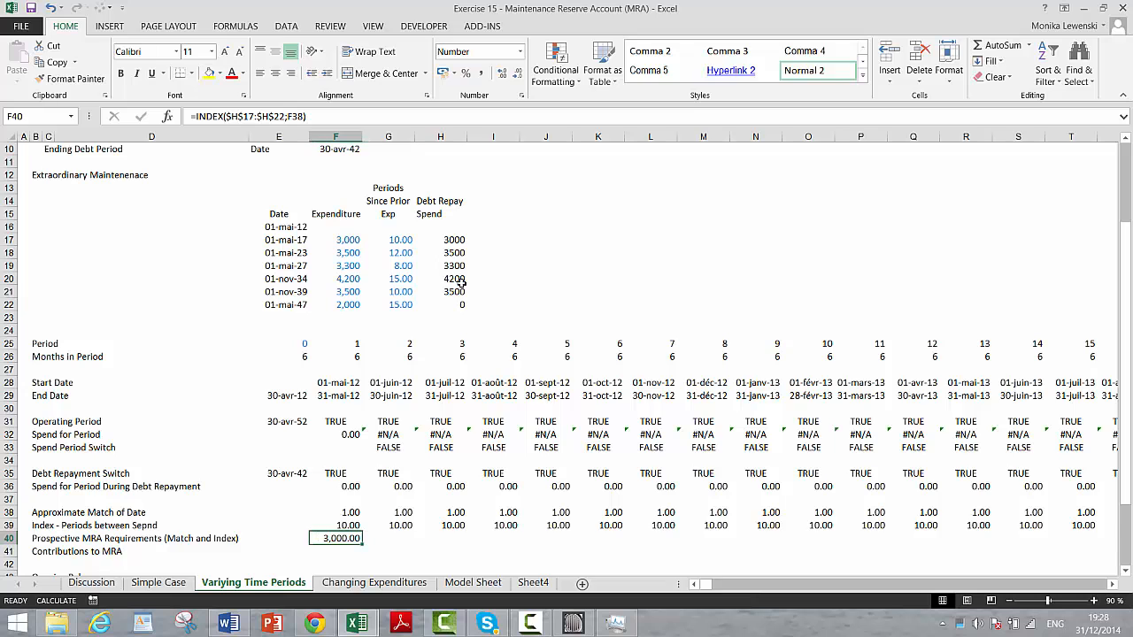
pyautogui.click(459, 281)
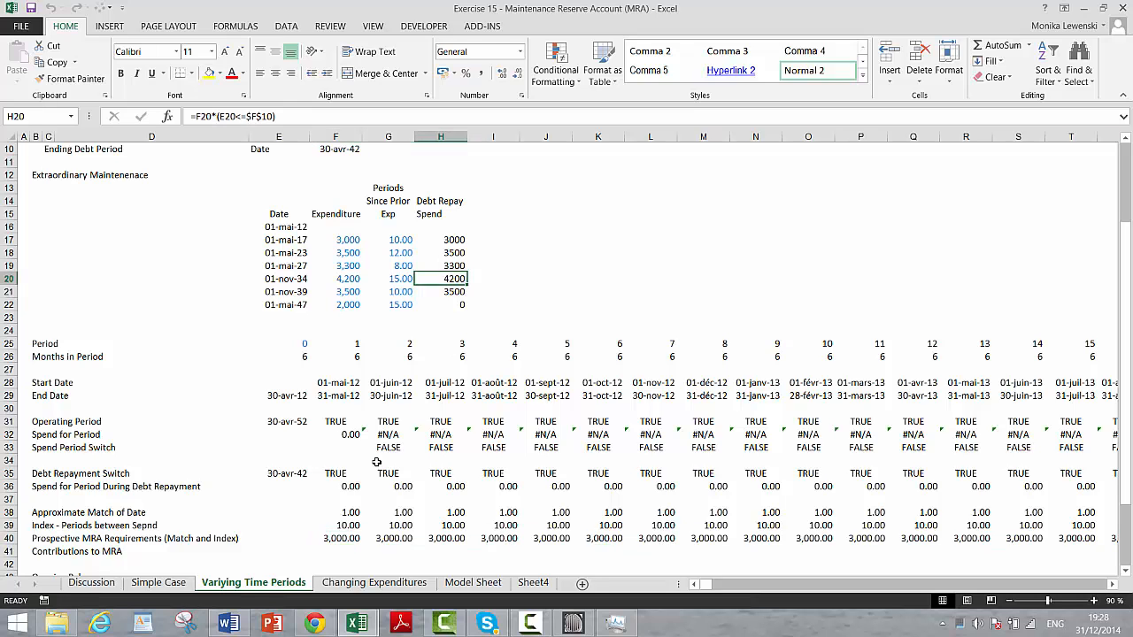
# Check the Prospective MRA Requirements in row 40 along the timeline, past the first expenditure period of 01-mai-17
pyautogui.click(327, 563)
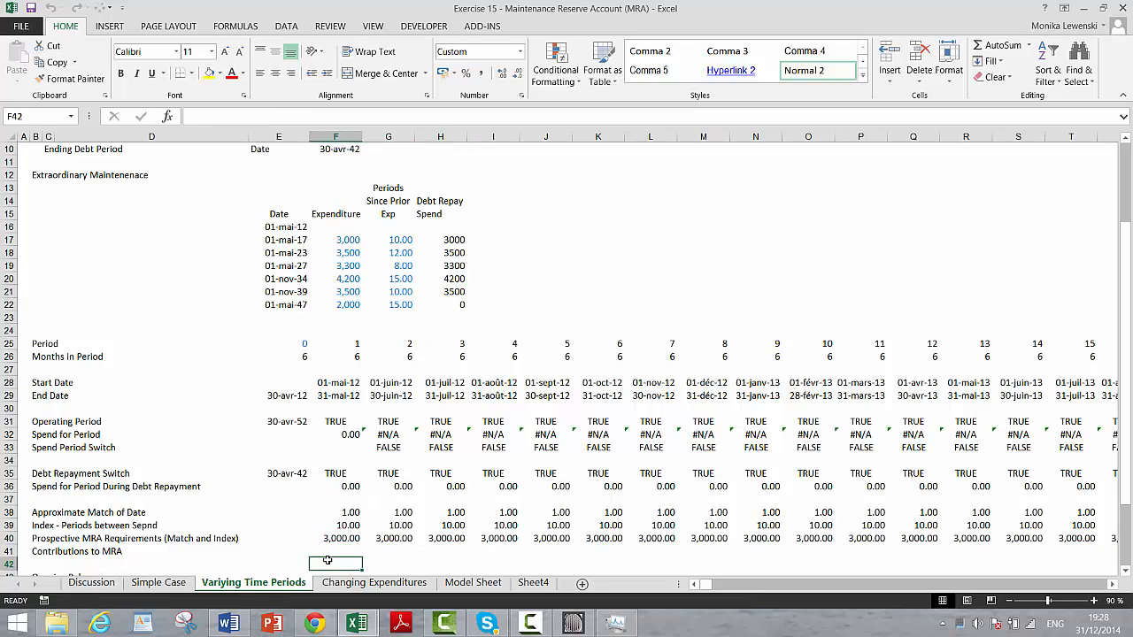
pyautogui.press('Down')
pyautogui.press('Up')
pyautogui.press('Up')
pyautogui.press('Up')
pyautogui.press('Right')
pyautogui.press('Right')
pyautogui.press('Right')
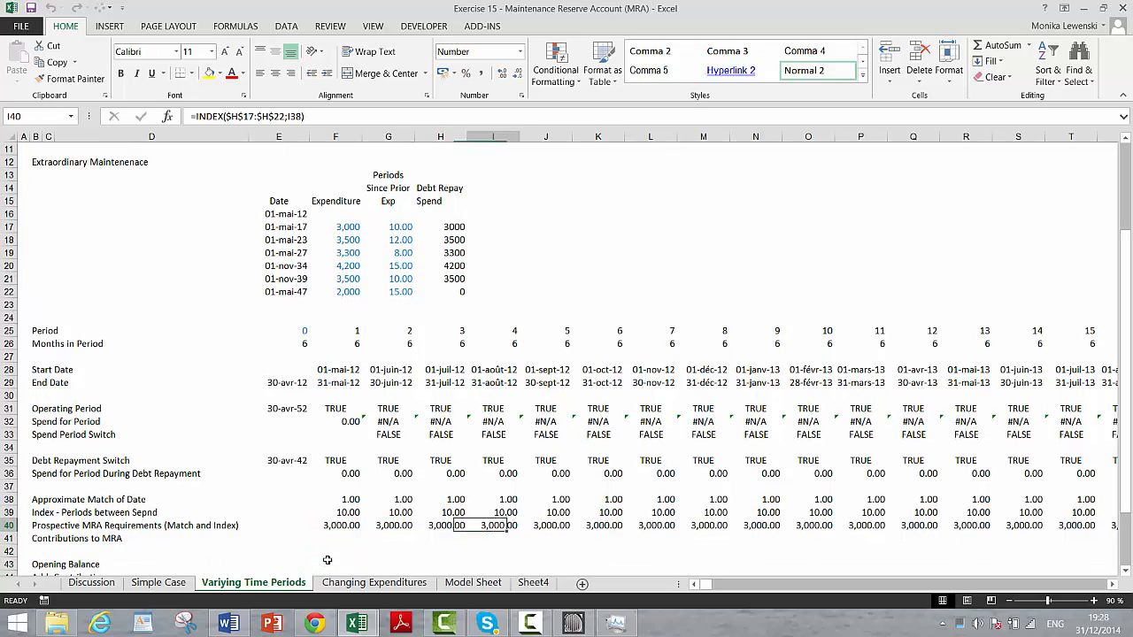
pyautogui.press('Right')
pyautogui.press('Right')
pyautogui.press('Right')
pyautogui.press('Right')
pyautogui.press('Right')
pyautogui.press('Right')
pyautogui.press('Right')
pyautogui.press('Right')
pyautogui.press('Right')
pyautogui.press('Right')
pyautogui.press('Right')
pyautogui.press('Right')
pyautogui.press('Right')
pyautogui.press('Right')
pyautogui.press('Right')
pyautogui.press('Right')
pyautogui.press('Right')
pyautogui.press('Right')
pyautogui.press('Right')
pyautogui.press('Right')
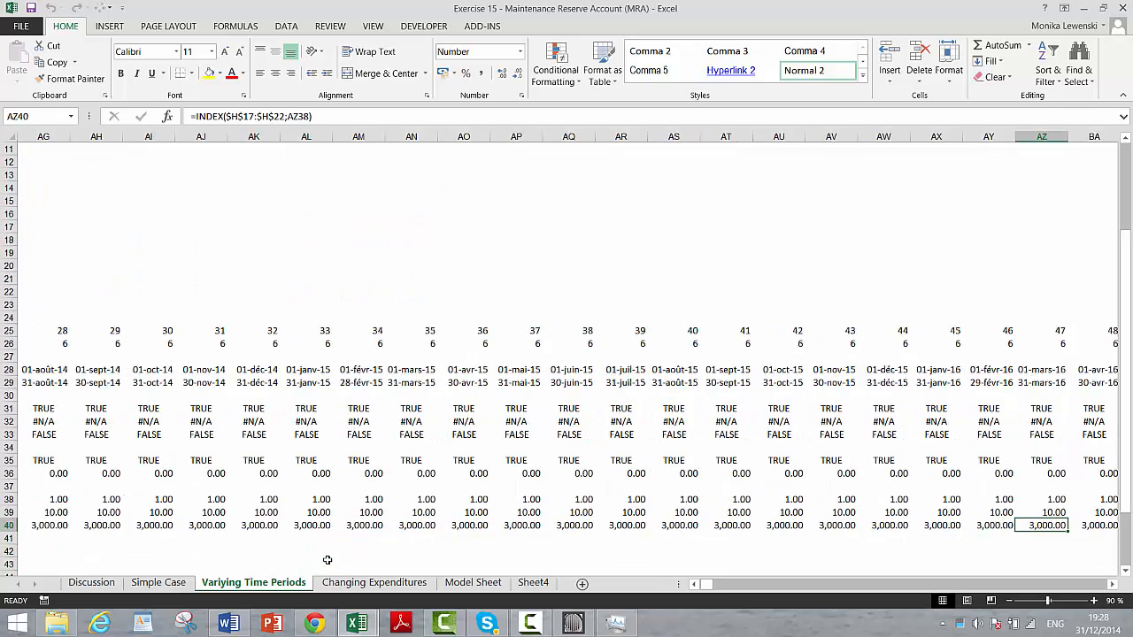
pyautogui.press('Right')
pyautogui.press('Right')
pyautogui.press('Right')
pyautogui.press('Right')
pyautogui.press('Right')
pyautogui.press('Right')
pyautogui.press('Right')
pyautogui.press('Right')
pyautogui.press('Right')
pyautogui.press('Right')
pyautogui.press('Right')
pyautogui.press('Right')
pyautogui.press('Right')
pyautogui.press('Right')
pyautogui.press('Right')
pyautogui.press('Right')
pyautogui.press('Right')
pyautogui.press('Right')
pyautogui.press('Right')
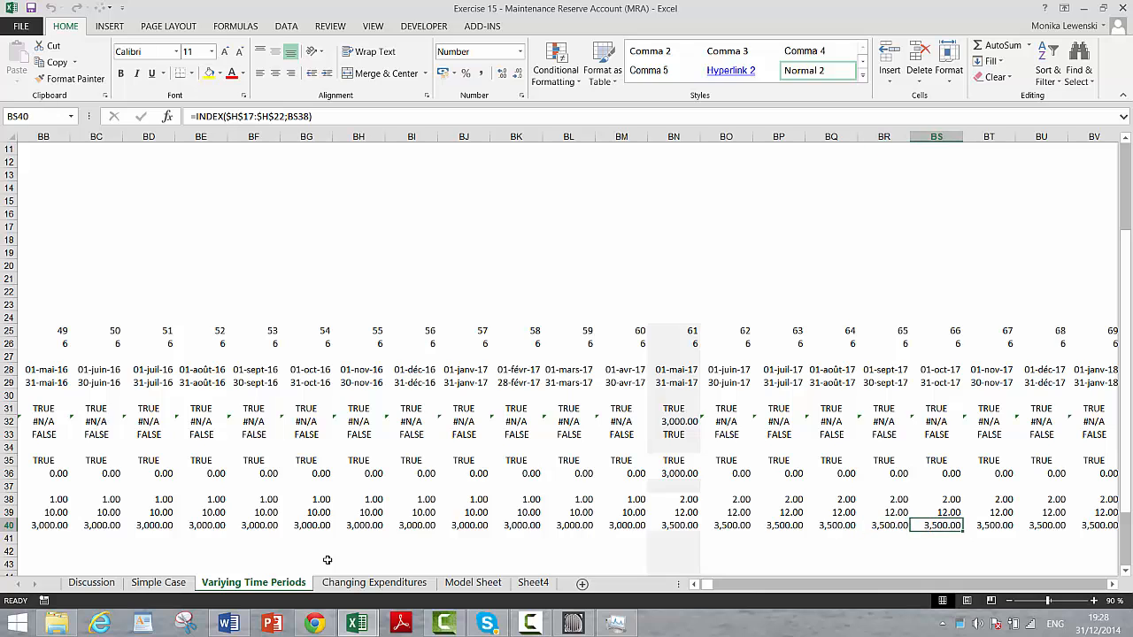
pyautogui.press('Right')
pyautogui.press('Left')
pyautogui.press('Left')
pyautogui.press('Left')
pyautogui.press('Left')
pyautogui.press('Left')
pyautogui.press('Left')
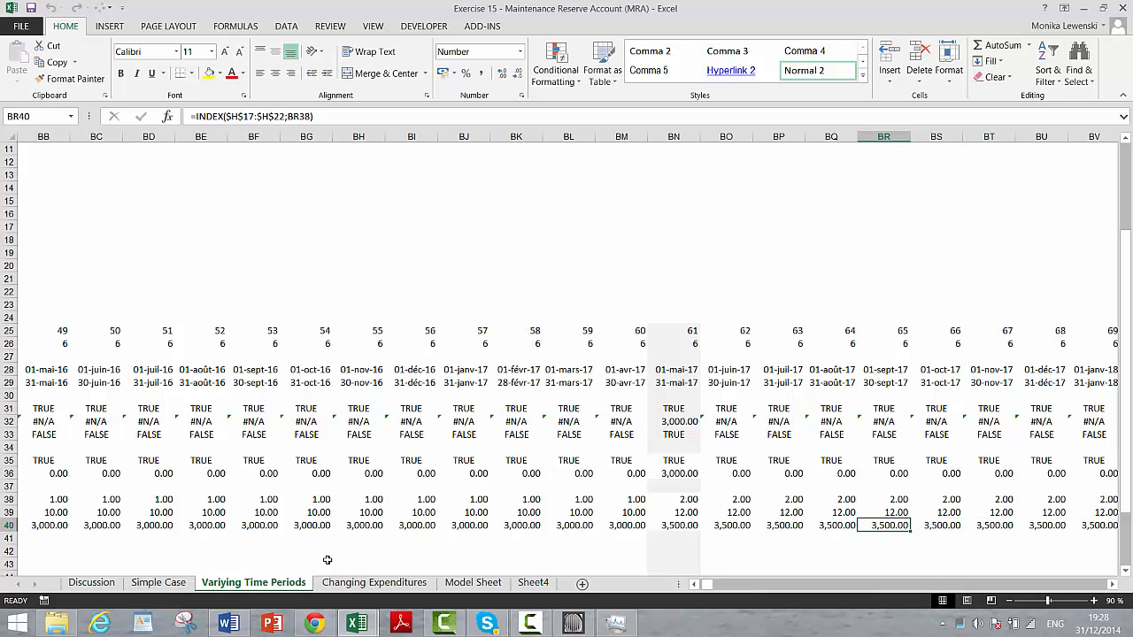
# Enter =F40/F39 in F41, Contributions to MRA, dividing the prospective requirement by the periods between spends
pyautogui.hotkey('ctrl', 'Left')
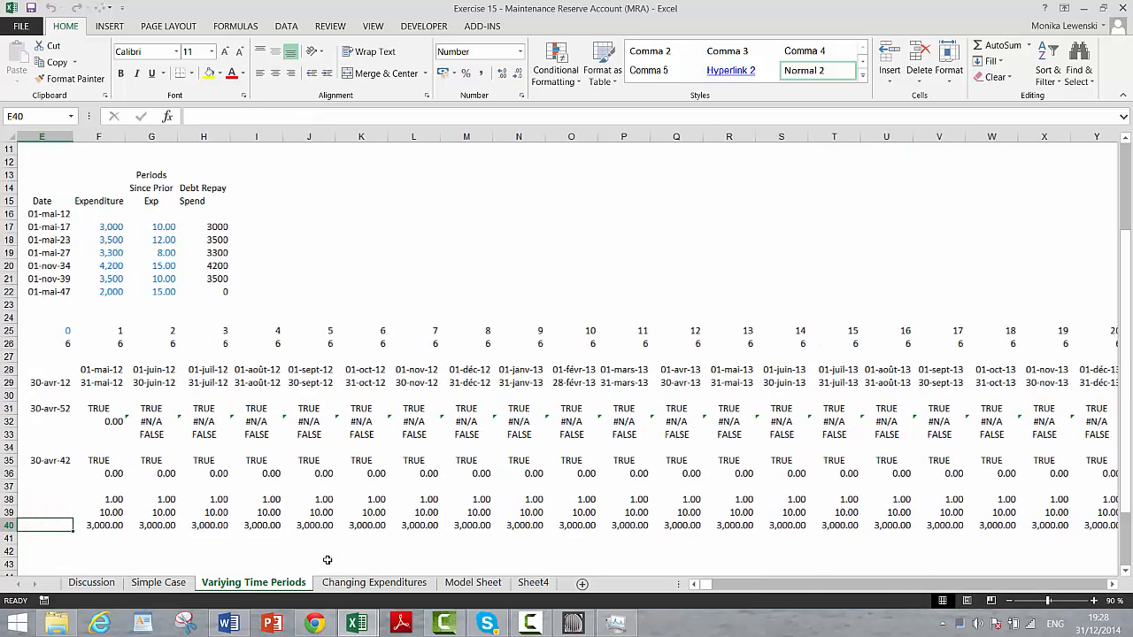
pyautogui.hotkey('ctrl', 'Left')
pyautogui.press('Down')
pyautogui.press('Right')
pyautogui.press('Right')
pyautogui.press('Right')
pyautogui.press('Right')
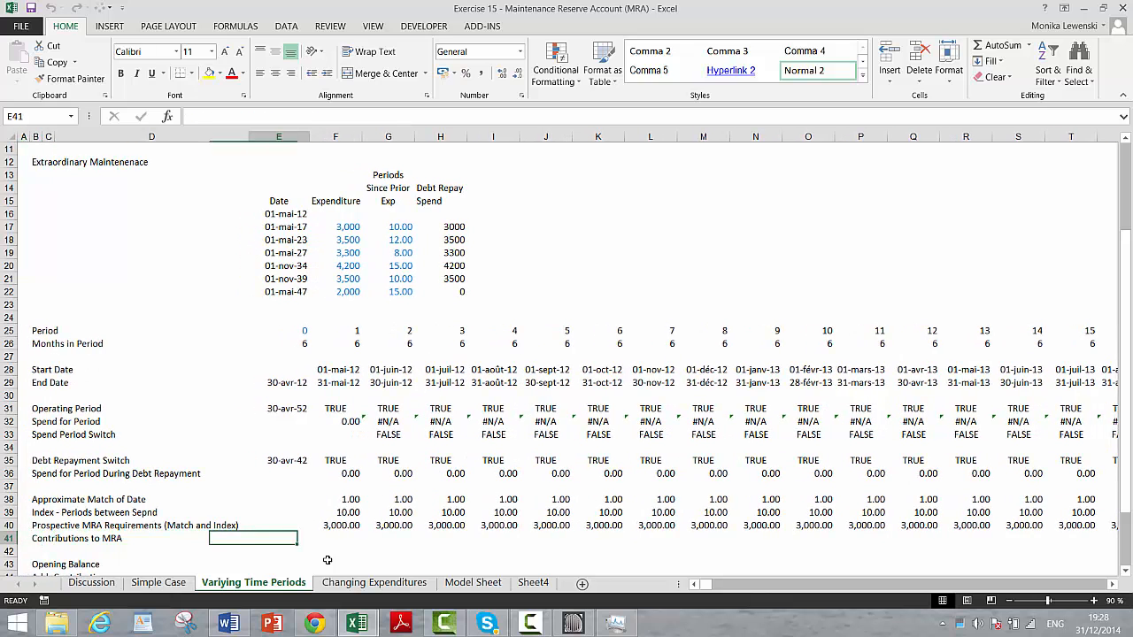
pyautogui.write('=')
pyautogui.press('Up')
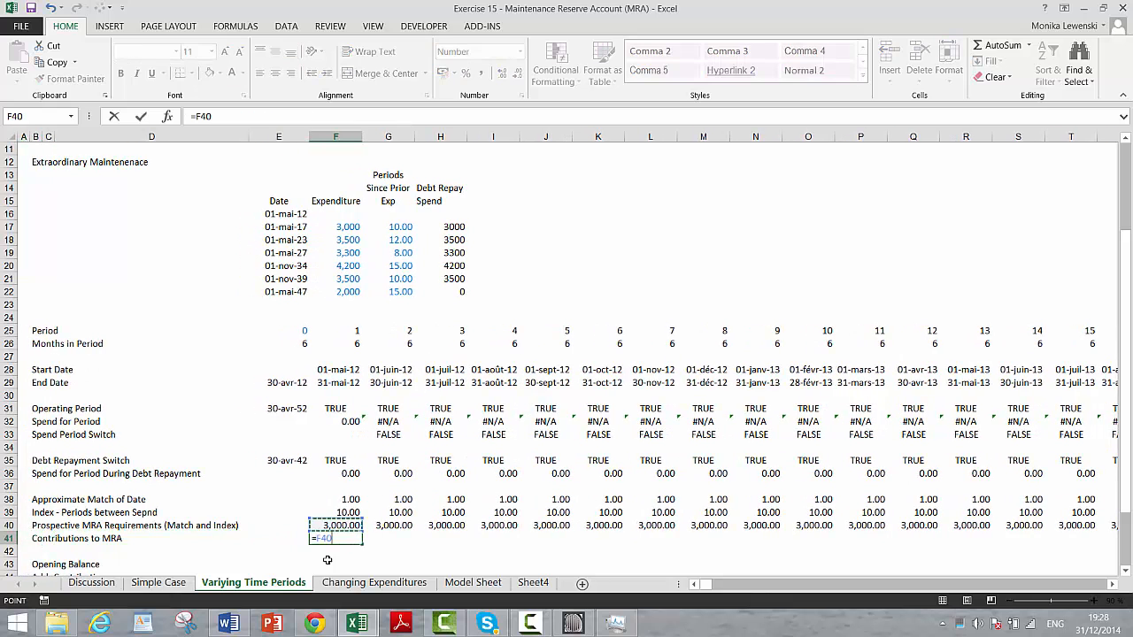
pyautogui.write('/')
pyautogui.press('Up')
pyautogui.press('Up')
pyautogui.hotkey('ctrl', 'Return')
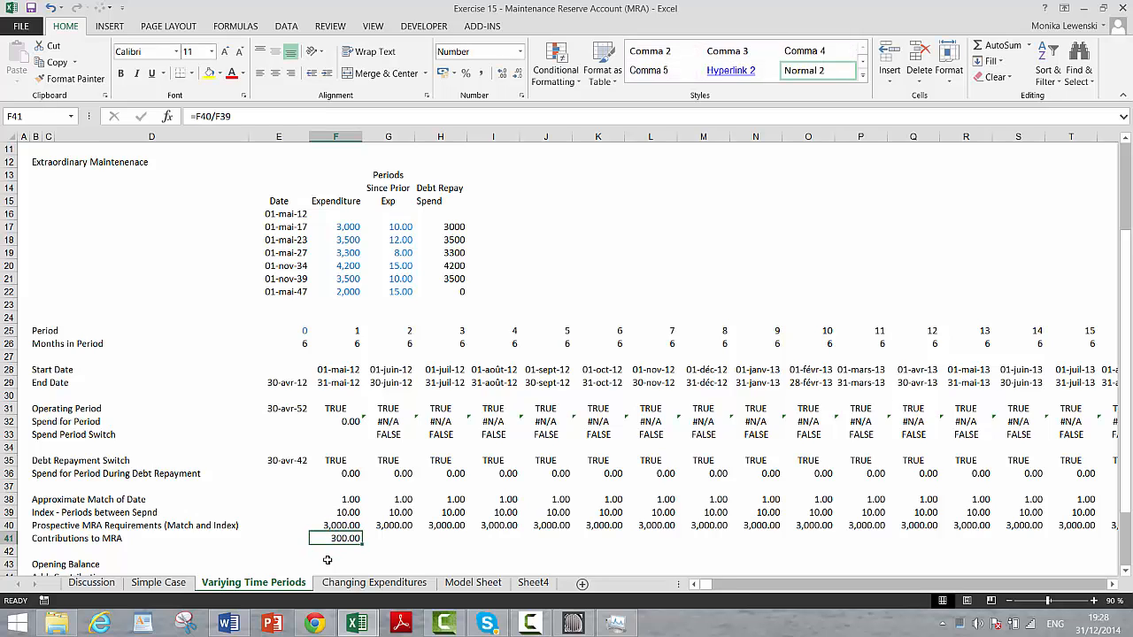
# Wrap the F41 Contributions to MRA formula as =IF(F39;F40/F39) and fill it across the timeline
pyautogui.press('F2')
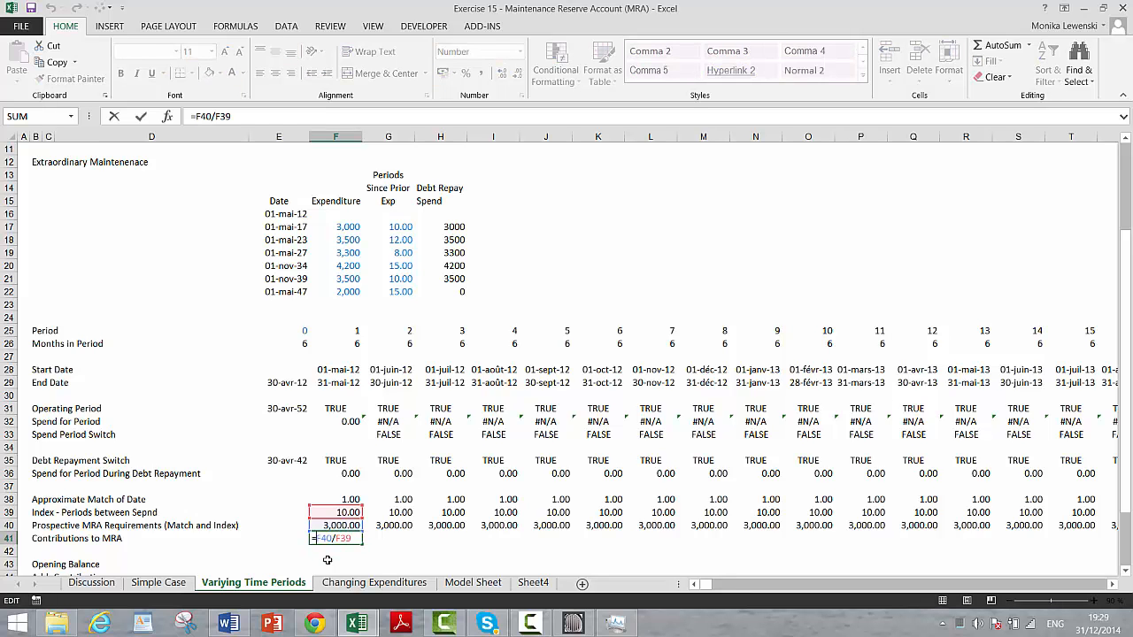
pyautogui.write('if(')
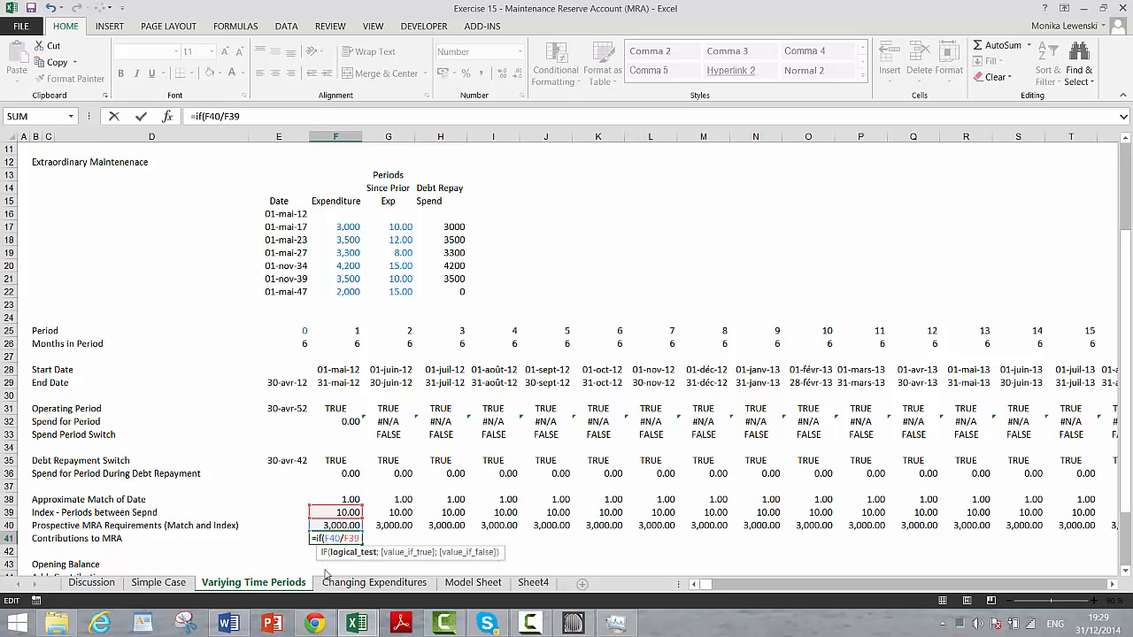
pyautogui.click(336, 513)
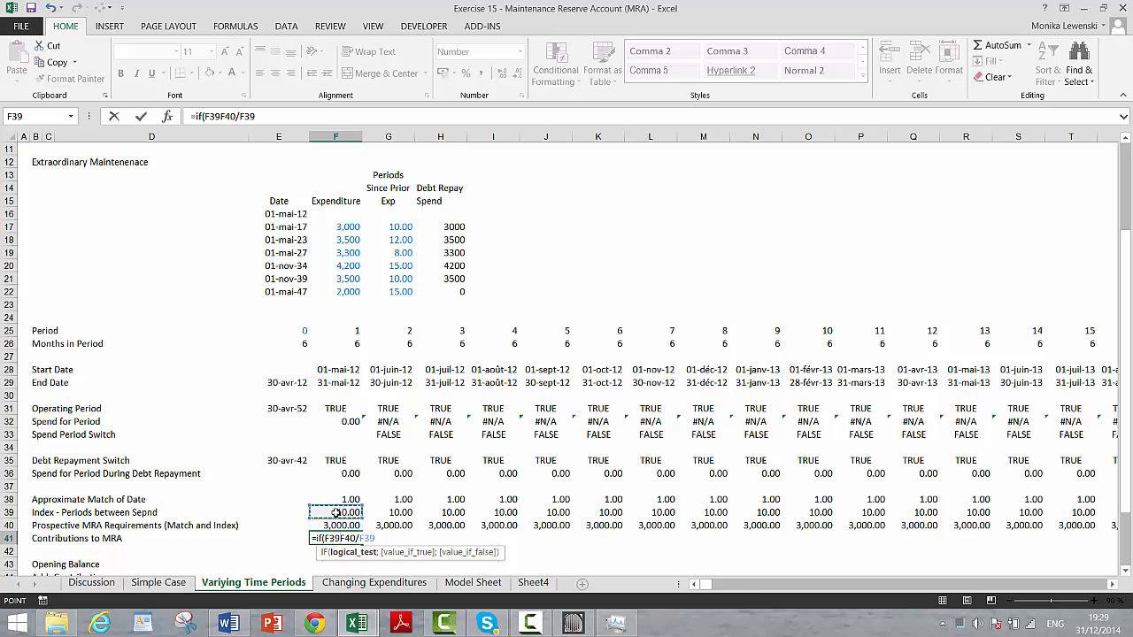
pyautogui.write(';')
pyautogui.press('Return')
pyautogui.press('Up')
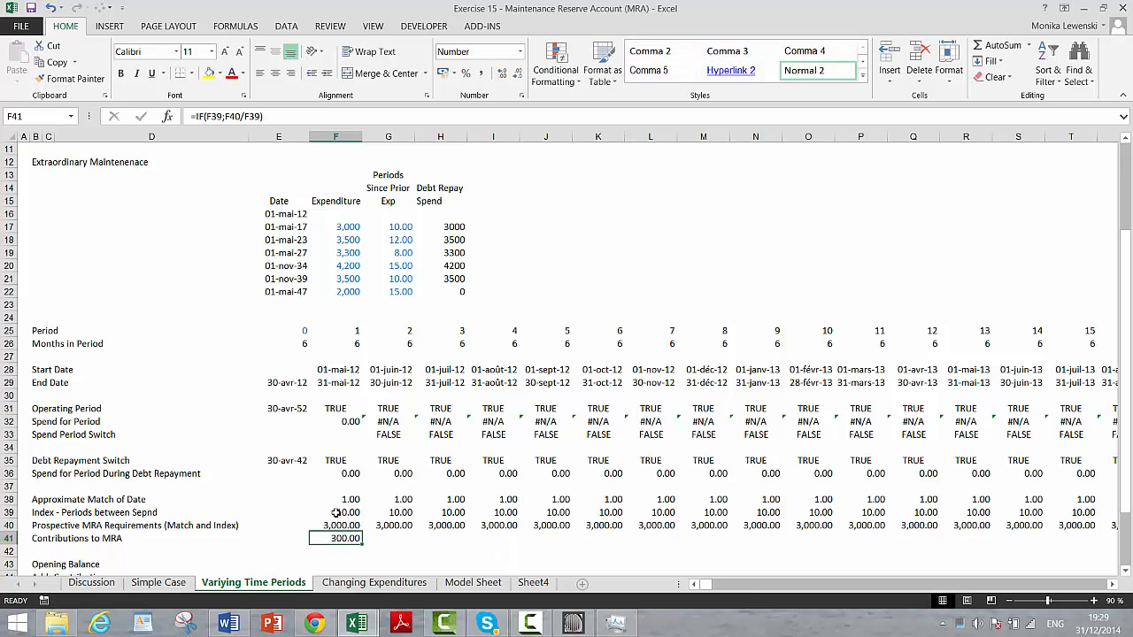
pyautogui.hotkey('ctrl', 'shift', 'r')
# Link the Opening Balance in F43 to the prior period's Closing Balance with =E46
pyautogui.click(336, 513)
pyautogui.press('Down')
pyautogui.press('Down')
pyautogui.press('Down')
pyautogui.press('Down')
pyautogui.press('Down')
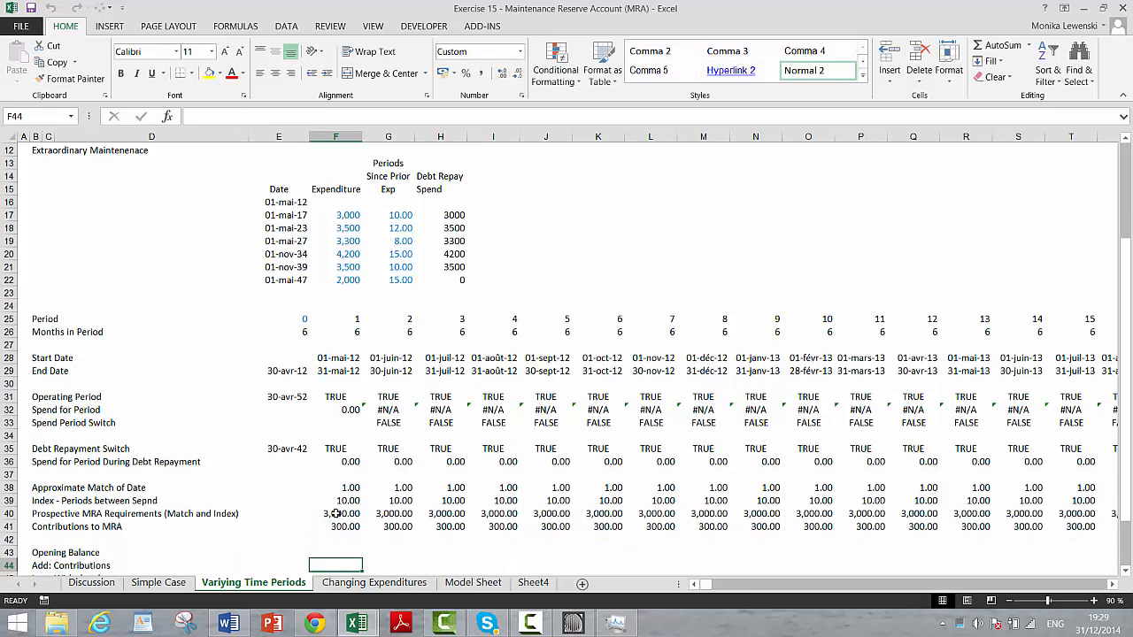
pyautogui.scroll(-1, 337, 513)
pyautogui.click(337, 514)
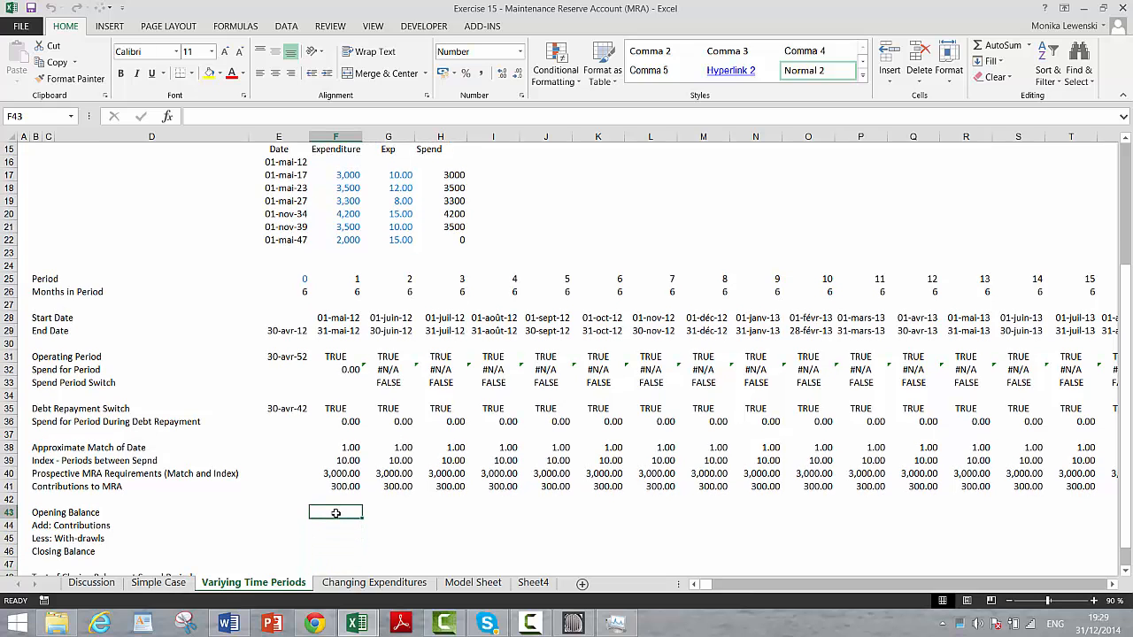
pyautogui.write('=')
pyautogui.press('Down')
pyautogui.press('Down')
pyautogui.press('Down')
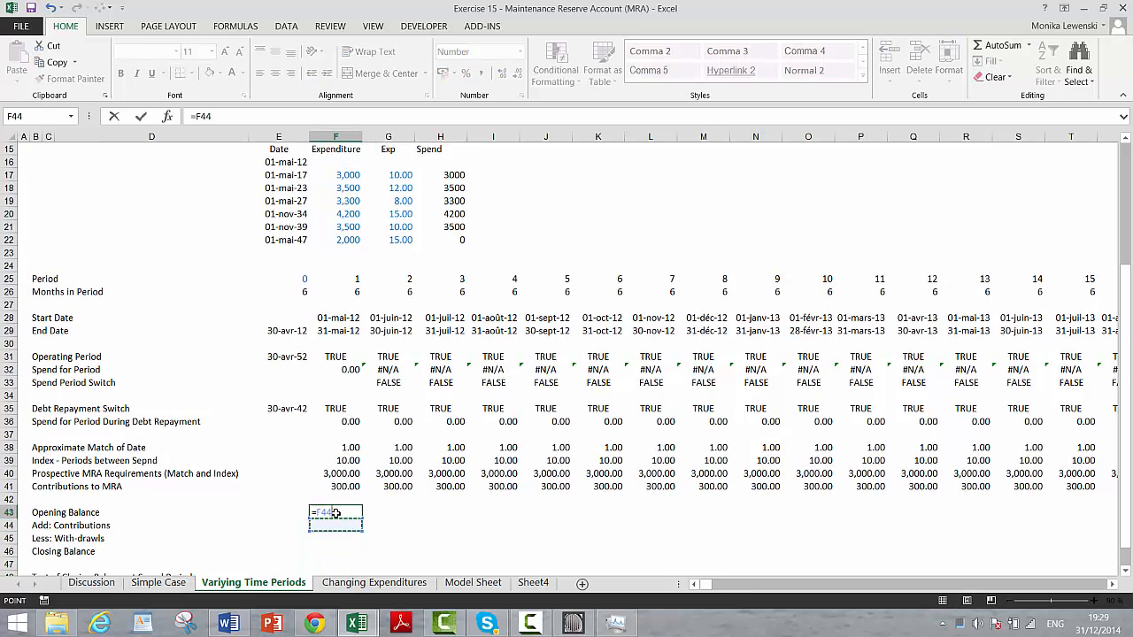
pyautogui.press('Left')
pyautogui.press('Return')
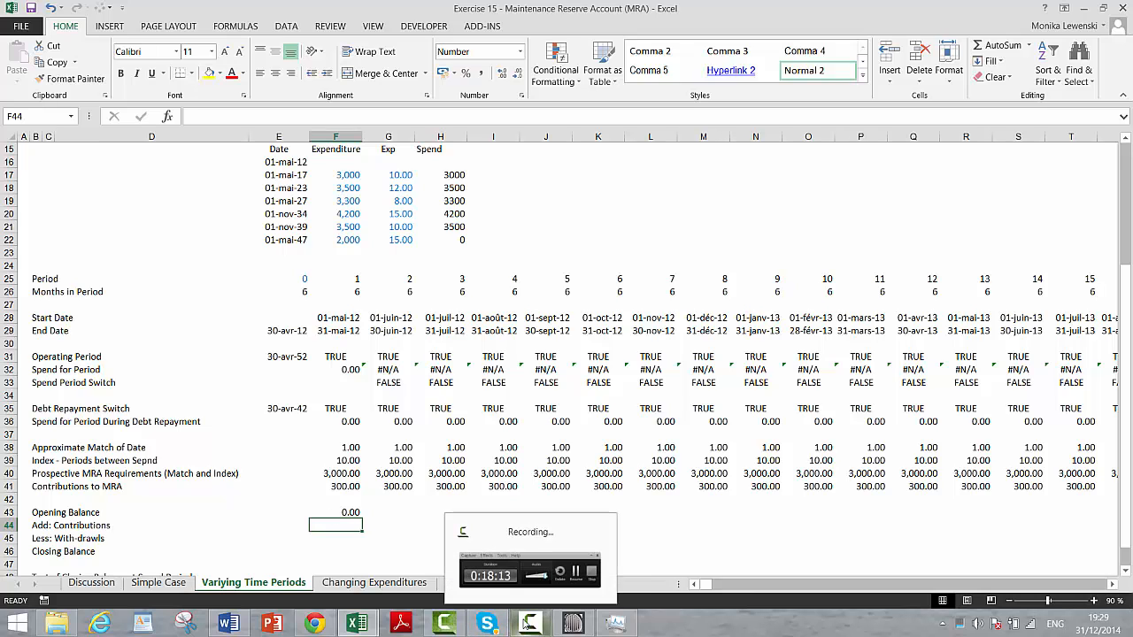
pyautogui.click(527, 624)
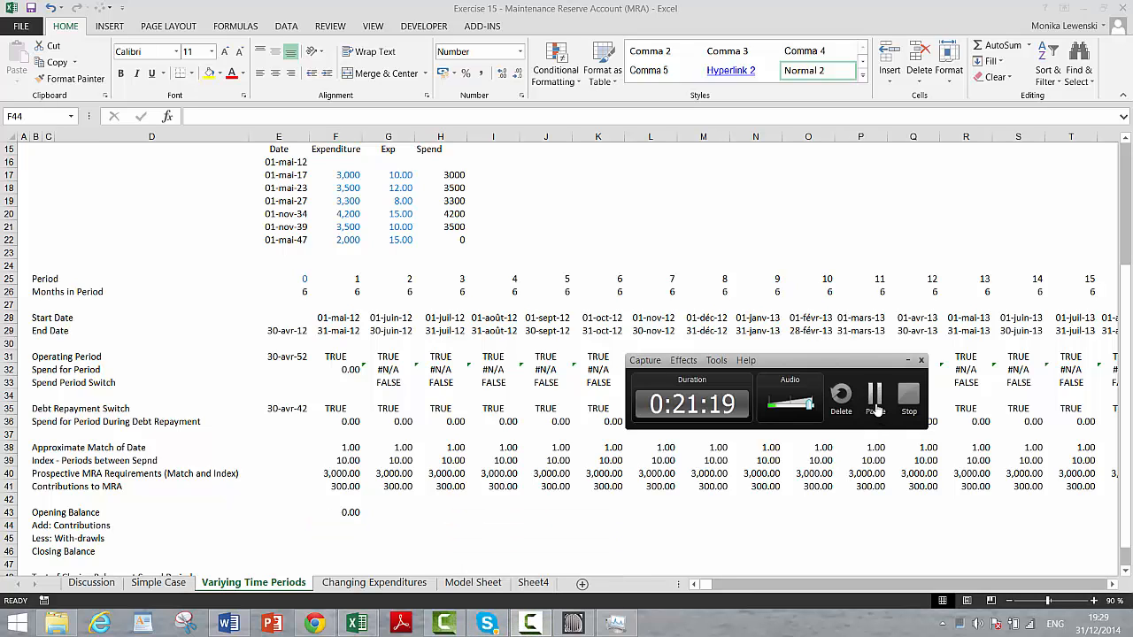
pyautogui.click(876, 409)
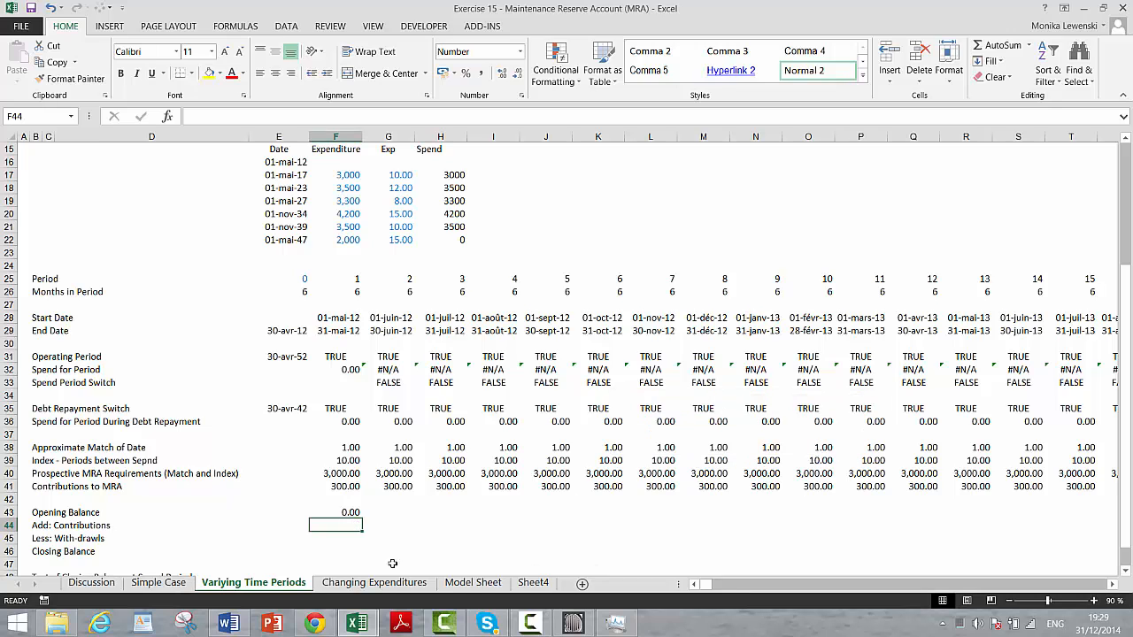
pyautogui.click(574, 623)
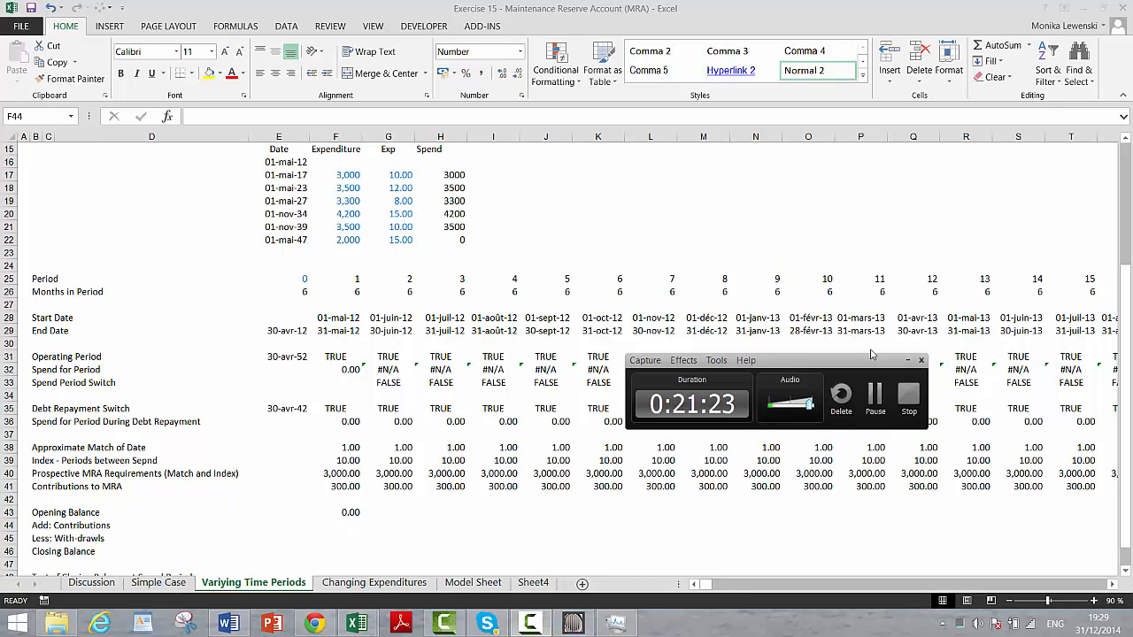
pyautogui.click(876, 396)
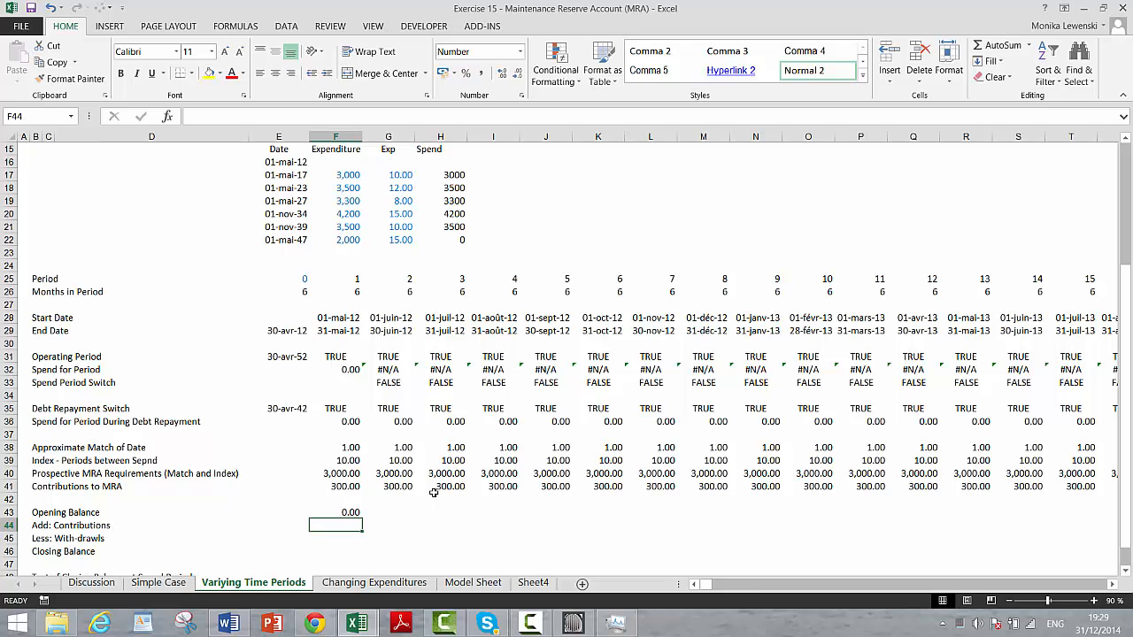
# Link Add: Contributions in F44 to the Contributions to MRA row with =F41
pyautogui.write('=')
pyautogui.press('Up')
pyautogui.press('Up')
pyautogui.press('Up')
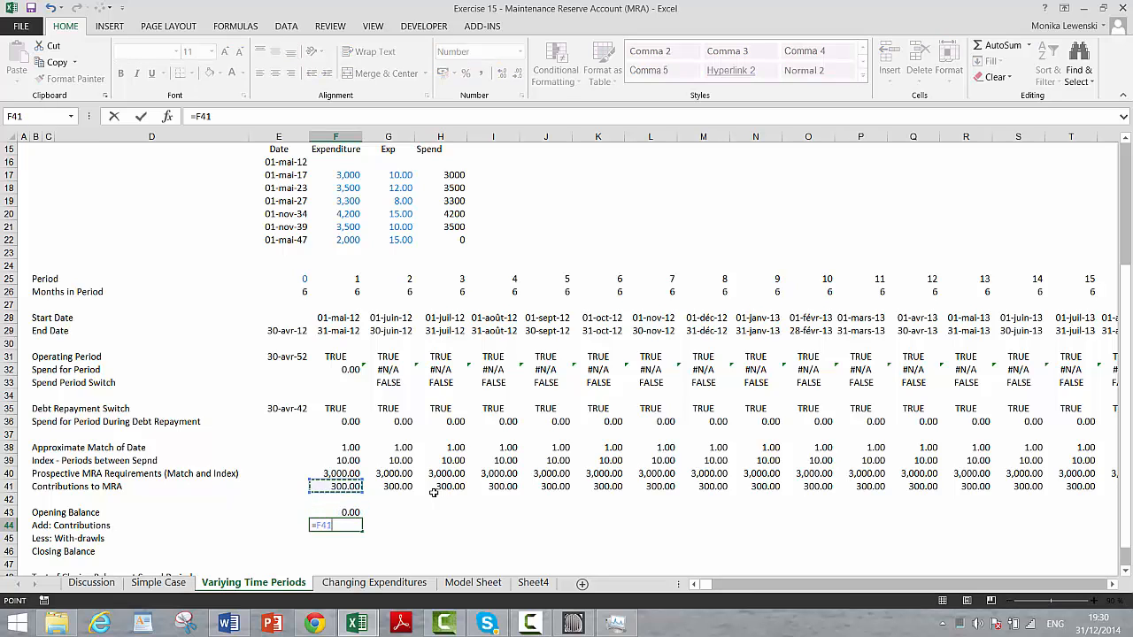
pyautogui.press('Return')
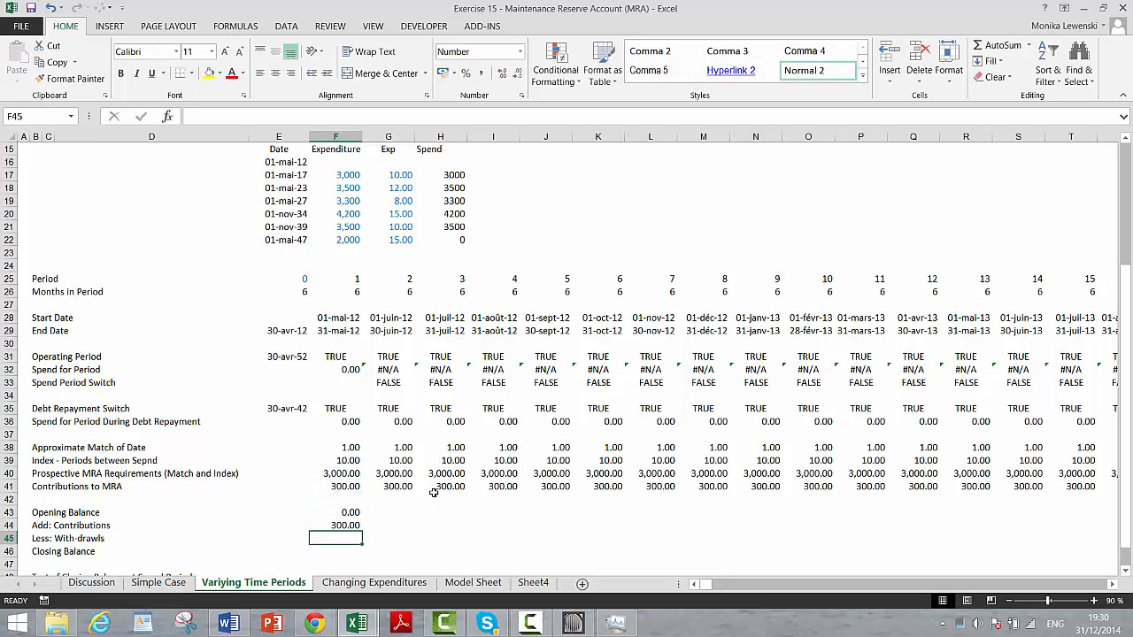
pyautogui.write('=')
pyautogui.press('Up')
pyautogui.press('Up')
pyautogui.press('Up')
pyautogui.press('Up')
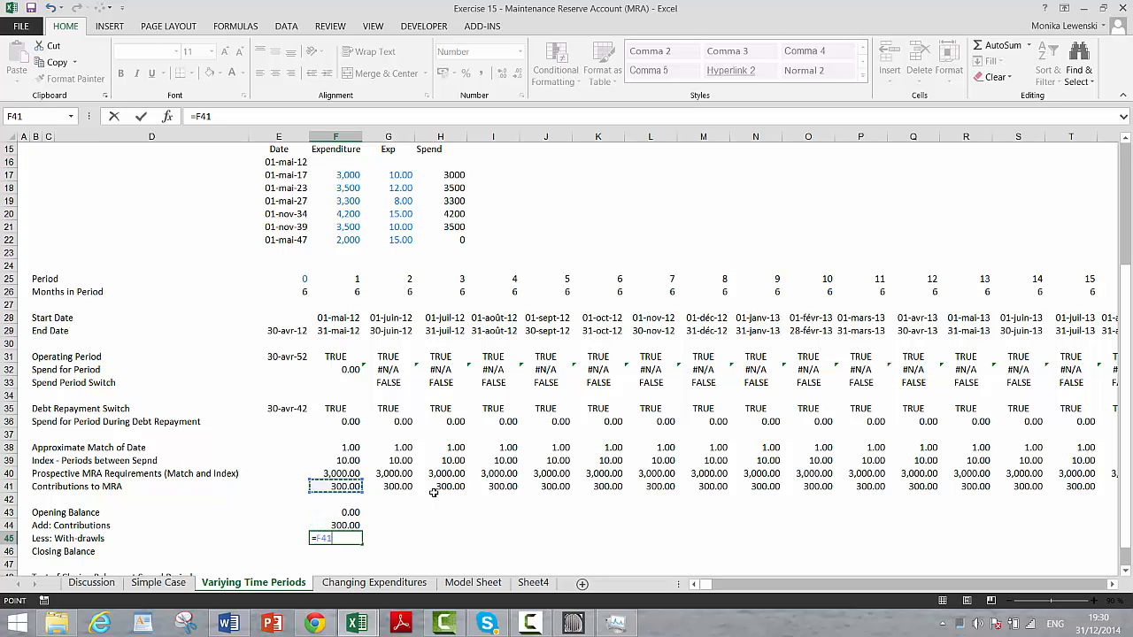
pyautogui.press('Up')
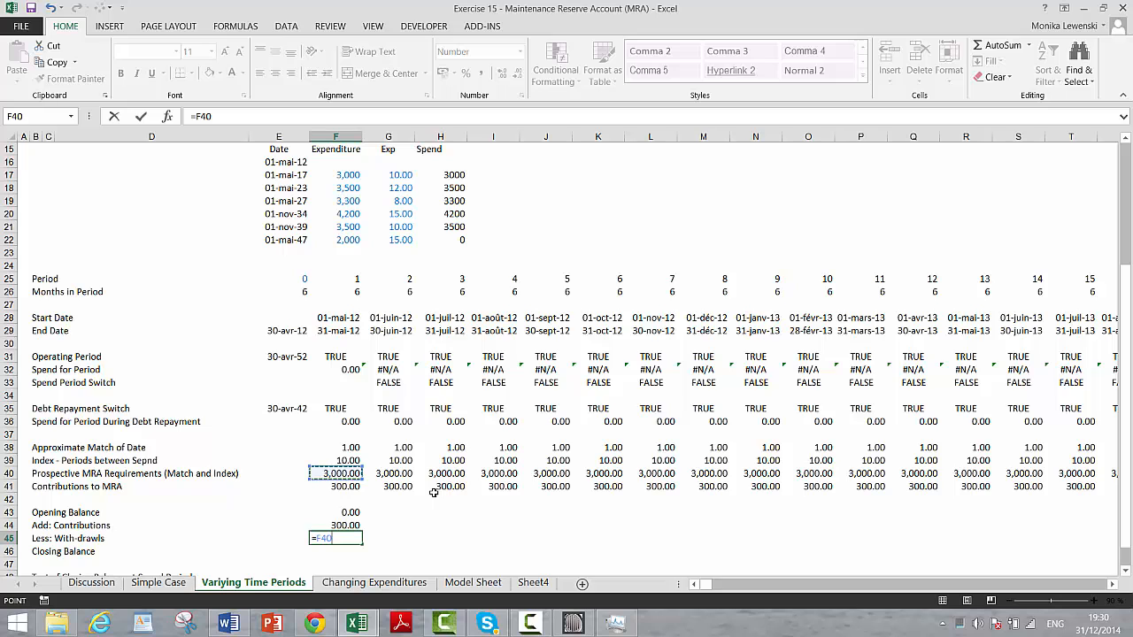
pyautogui.press('Up')
pyautogui.press('Up')
pyautogui.press('Up')
pyautogui.press('Down')
pyautogui.press('Down')
pyautogui.press('Down')
pyautogui.press('Down')
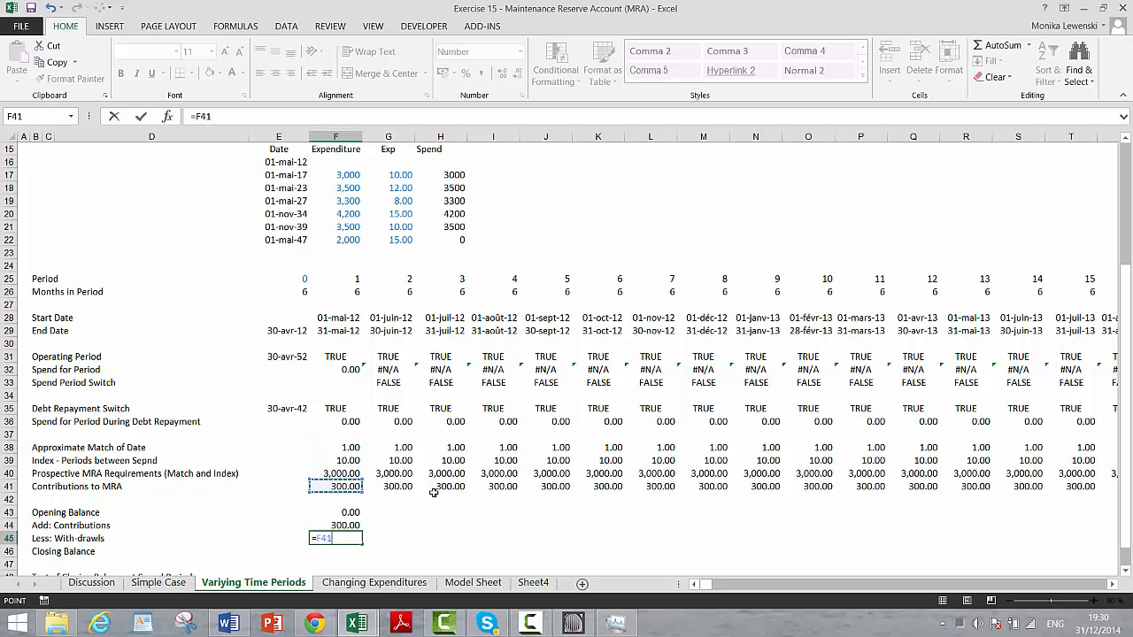
pyautogui.press('Up')
pyautogui.press('Up')
pyautogui.press('Up')
pyautogui.press('Up')
pyautogui.press('Up')
pyautogui.press('Up')
pyautogui.press('Up')
pyautogui.press('Up')
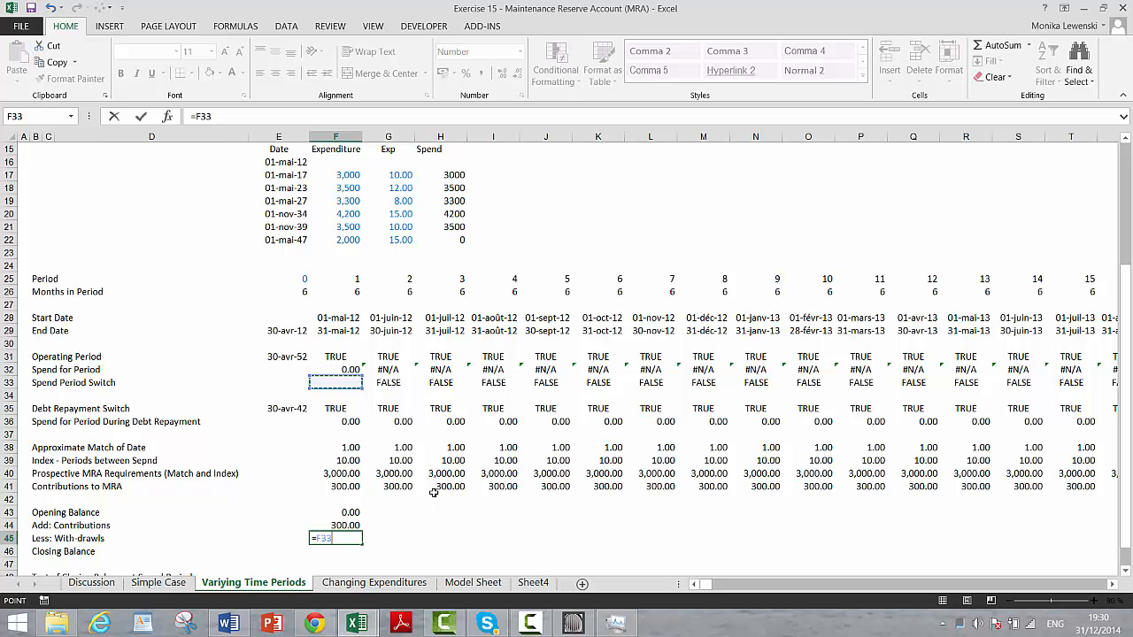
pyautogui.press('Up')
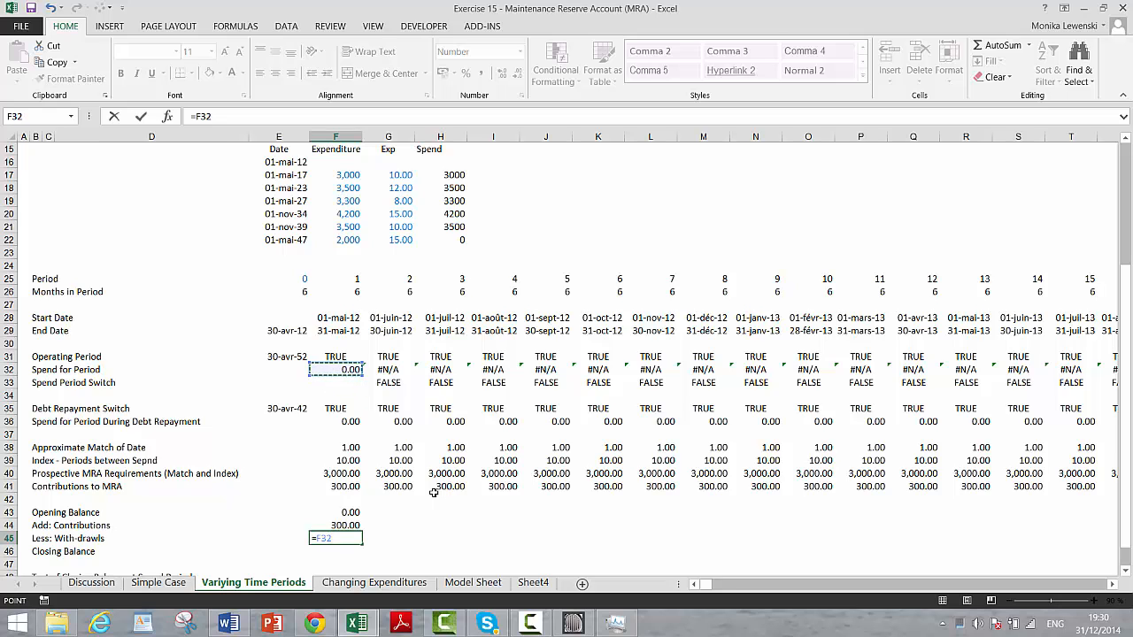
pyautogui.write('*')
pyautogui.press('Up')
pyautogui.press('Up')
pyautogui.press('Up')
pyautogui.press('Up')
pyautogui.press('Up')
pyautogui.press('Up')
pyautogui.press('Up')
pyautogui.press('Up')
pyautogui.press('Up')
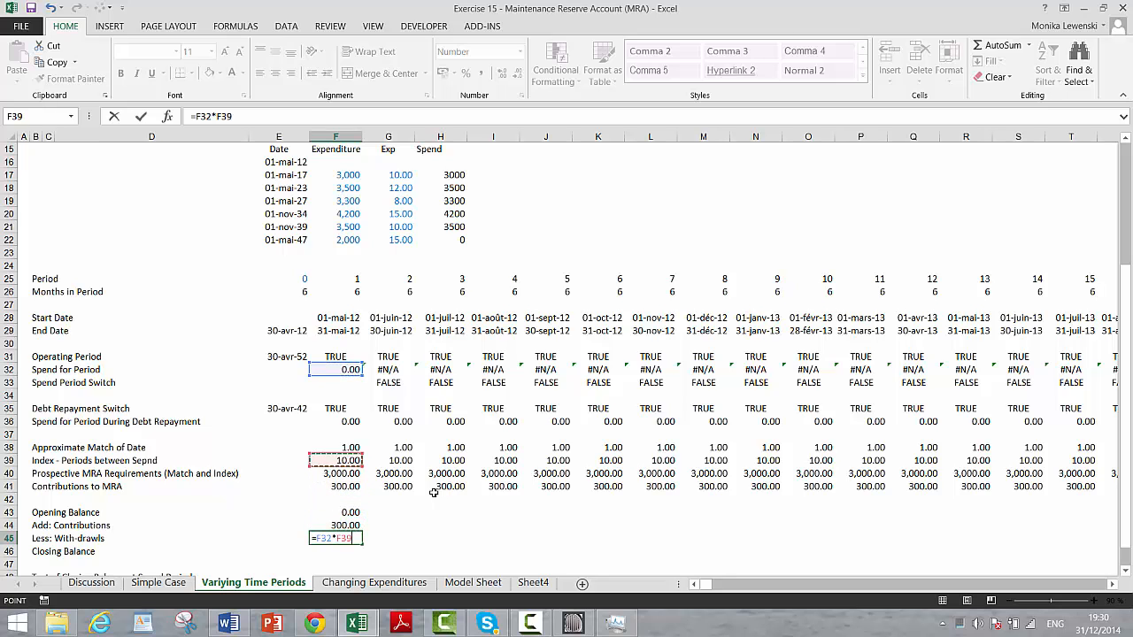
pyautogui.press('Up')
pyautogui.press('Escape')
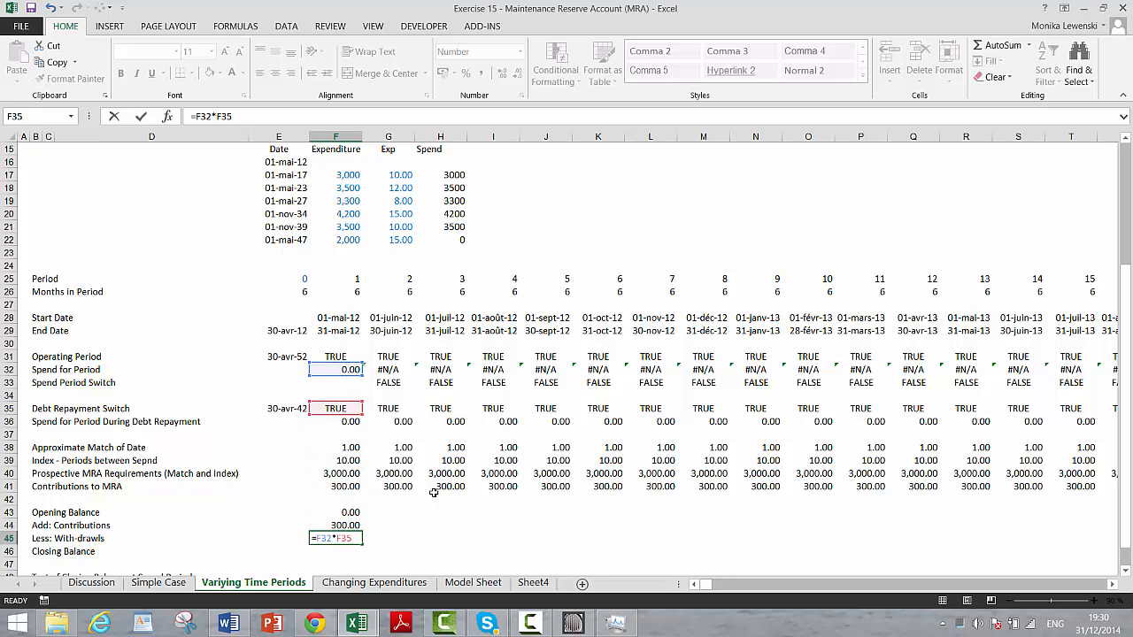
pyautogui.write('=if(')
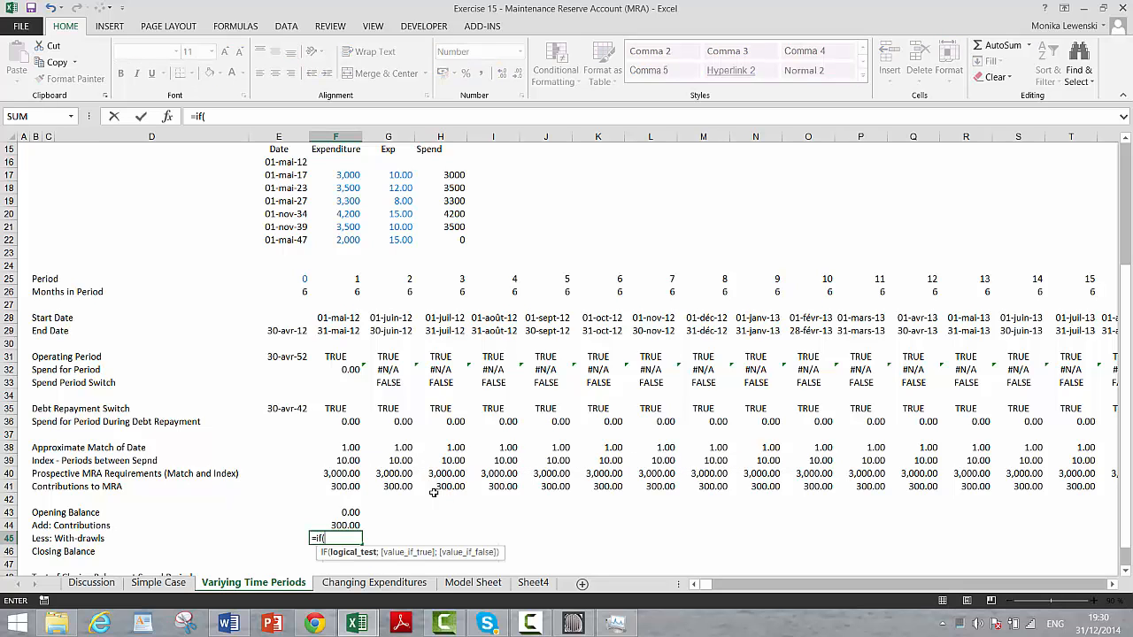
pyautogui.press('Up')
pyautogui.press('Up')
pyautogui.press('Escape')
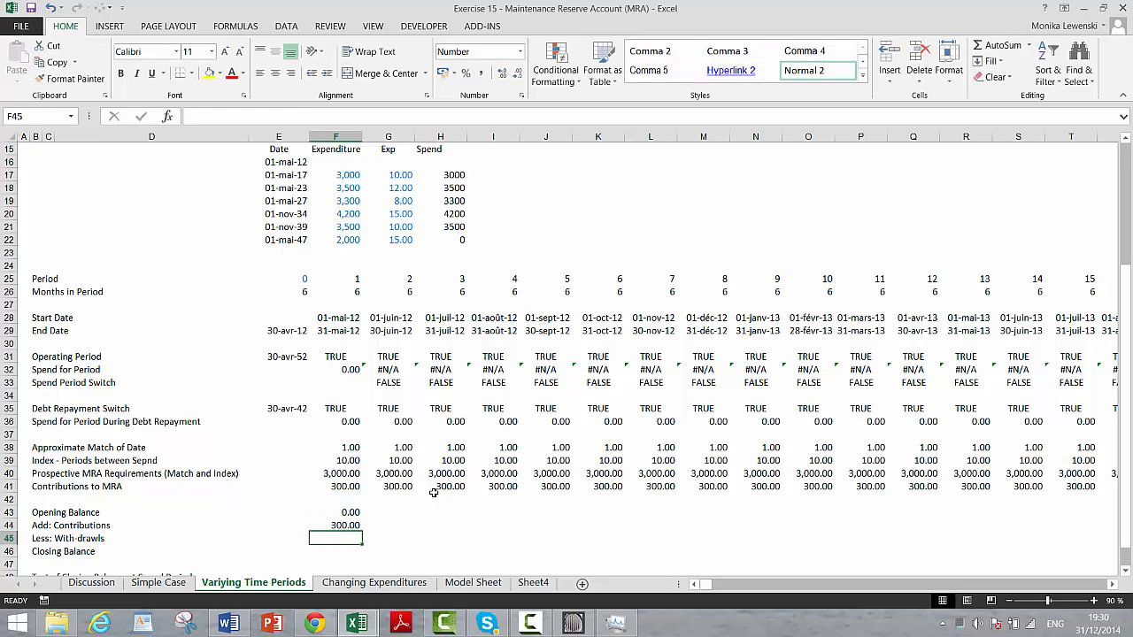
pyautogui.write('=and(')
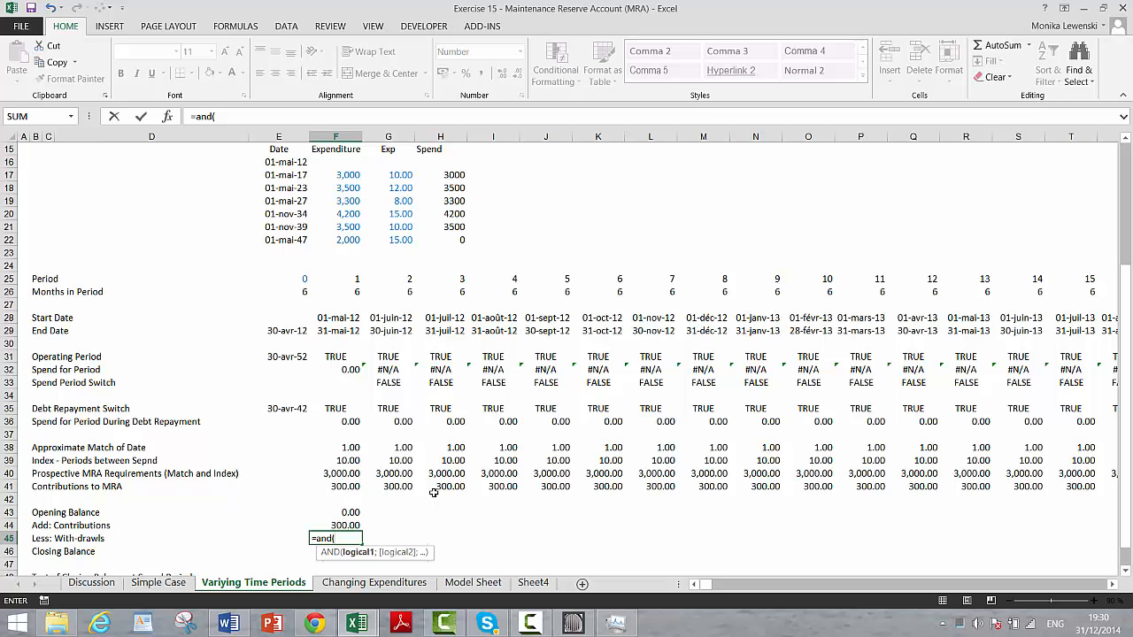
pyautogui.press('BackSpace')
pyautogui.press('BackSpace')
pyautogui.press('BackSpace')
pyautogui.press('BackSpace')
# Enter =IF(AND(F35;F33);F32;0) in F45, Less: With-drawls, to draw the spend only when both the debt repayment and spend period switches are true
pyautogui.write('if')
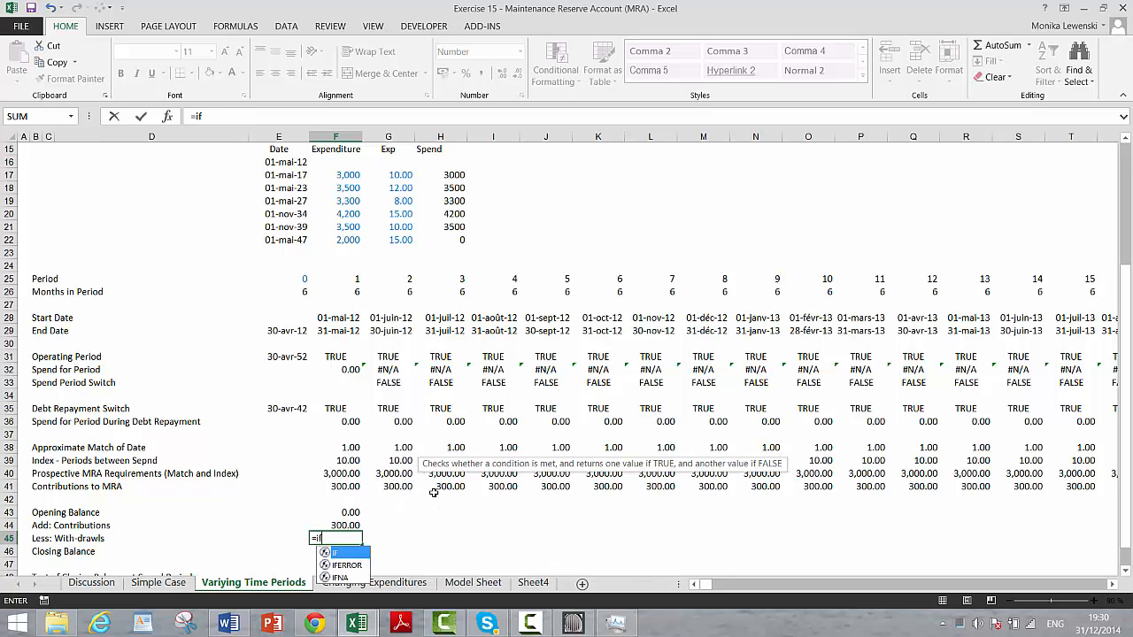
pyautogui.write('(and(')
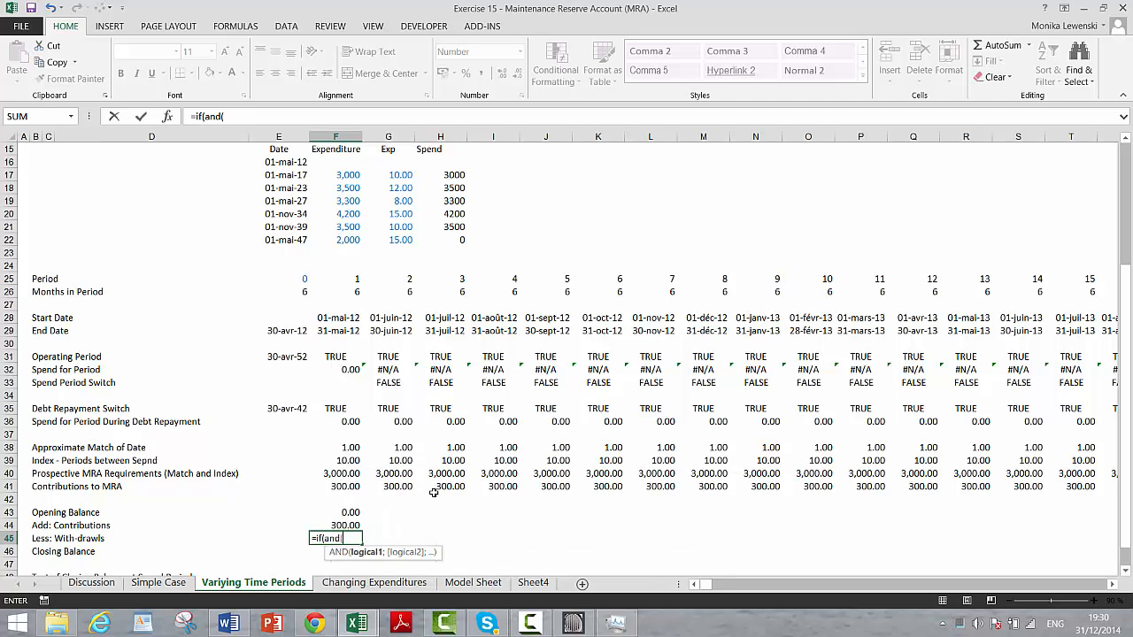
pyautogui.press('Up')
pyautogui.press('Up')
pyautogui.press('Up')
pyautogui.press('Up')
pyautogui.press('Up')
pyautogui.press('Up')
pyautogui.press('Up')
pyautogui.press('Up')
pyautogui.press('Up')
pyautogui.press('Up')
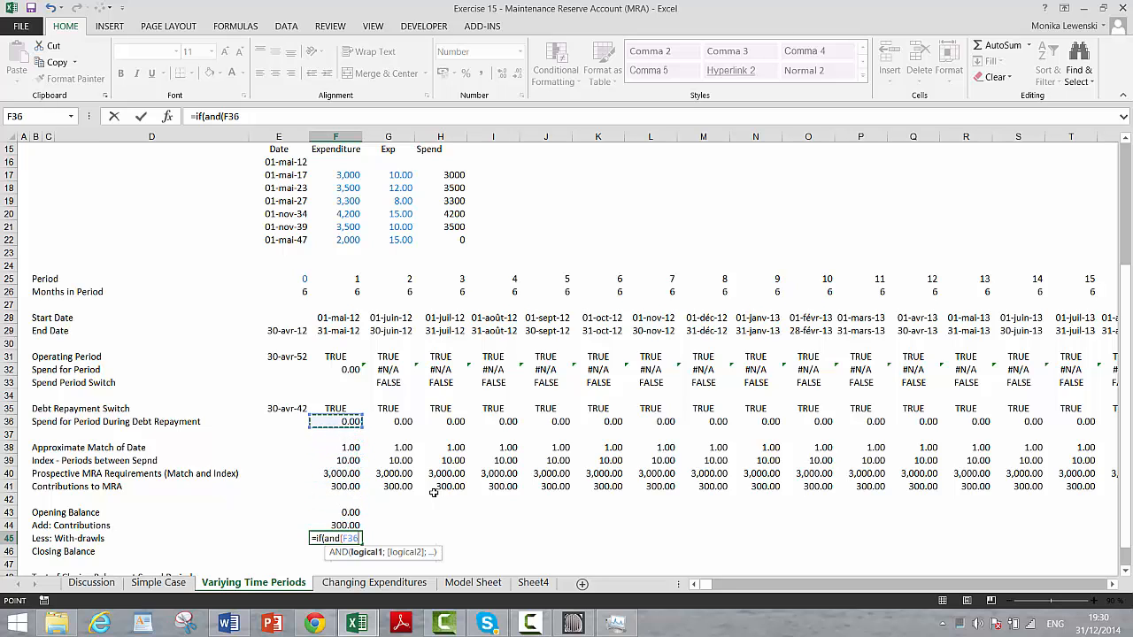
pyautogui.write(';')
pyautogui.press('Up')
pyautogui.press('Up')
pyautogui.press('Up')
pyautogui.press('Up')
pyautogui.press('Up')
pyautogui.press('Up')
pyautogui.press('Up')
pyautogui.press('Up')
pyautogui.press('Up')
pyautogui.press('Up')
pyautogui.press('Up')
pyautogui.press('Up')
pyautogui.press('Up')
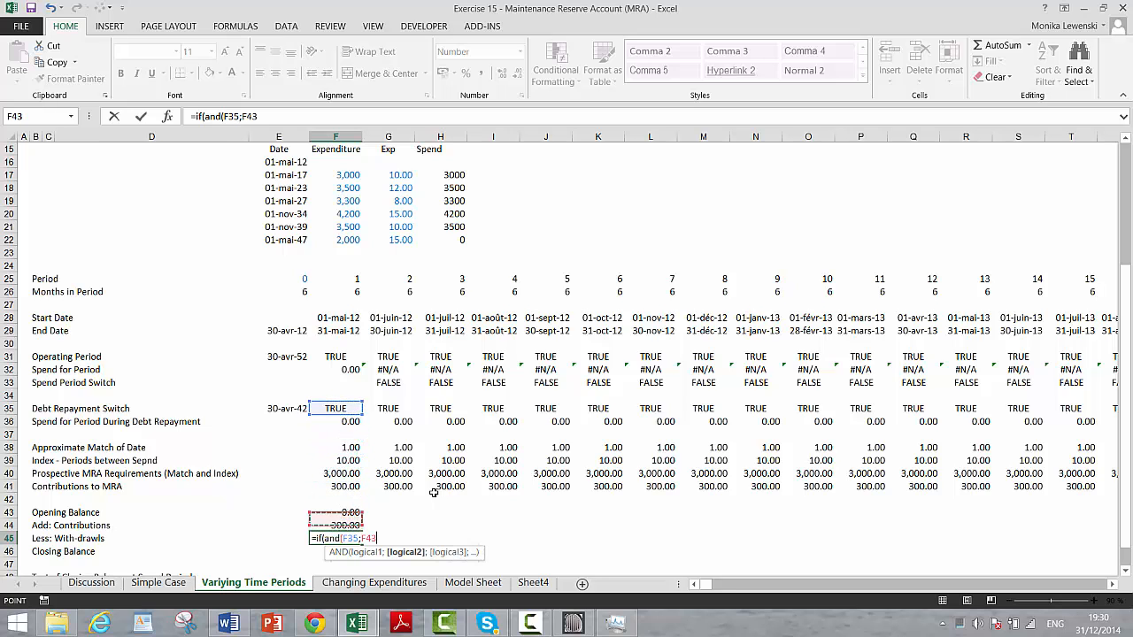
pyautogui.press('Down')
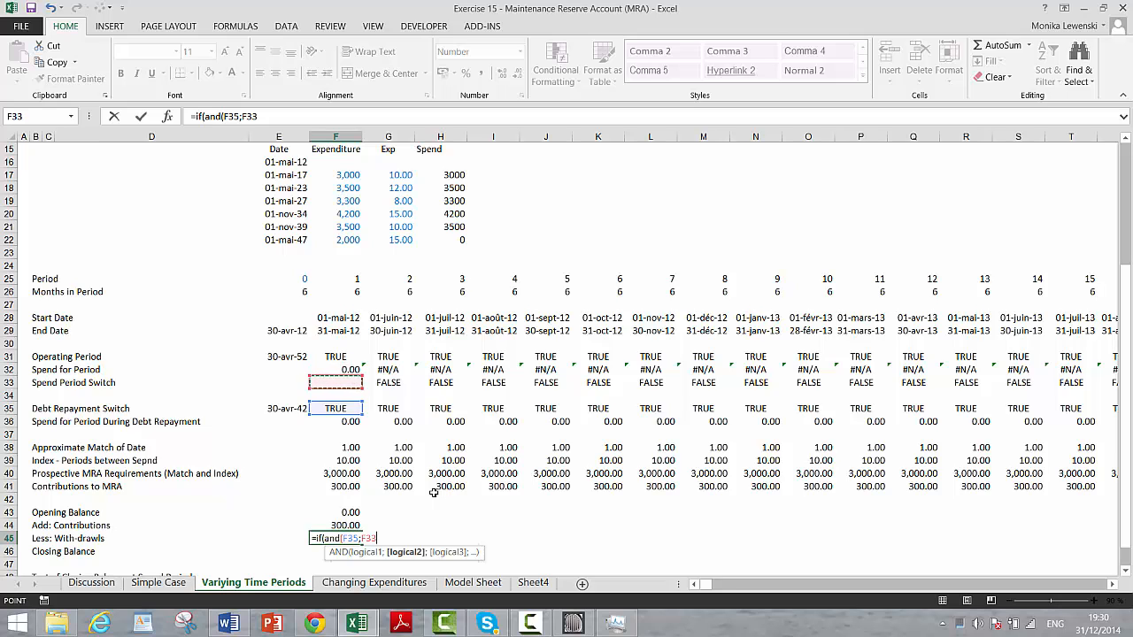
pyautogui.write(')')
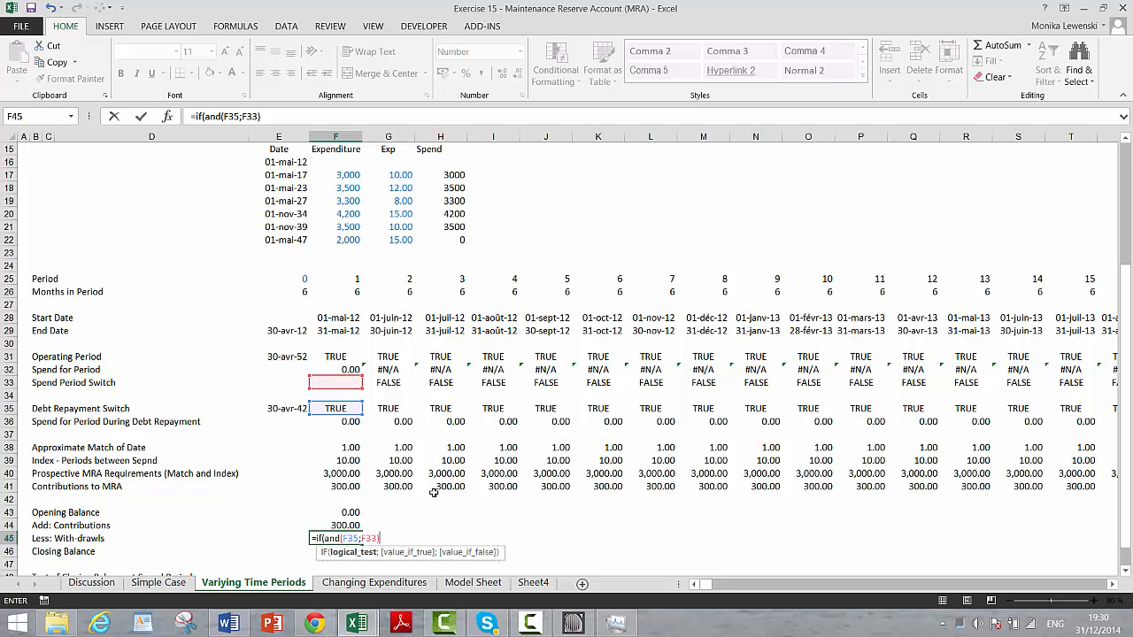
pyautogui.write(';')
pyautogui.press('Up')
pyautogui.press('Up')
pyautogui.press('Up')
pyautogui.press('Up')
pyautogui.press('Up')
pyautogui.press('Up')
pyautogui.press('Up')
pyautogui.press('Up')
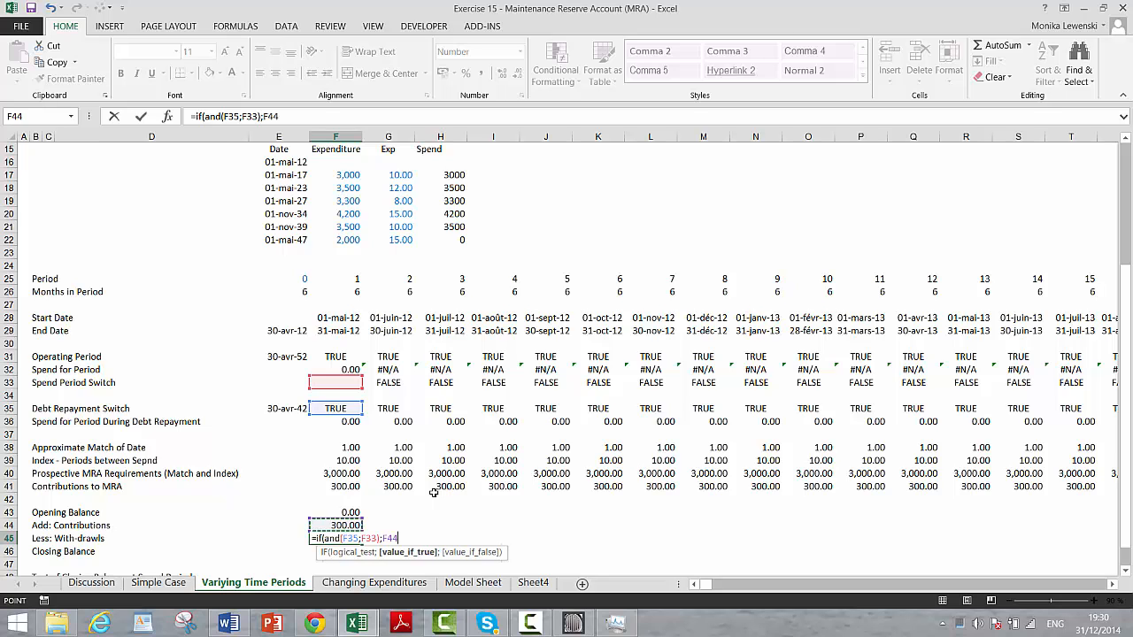
pyautogui.press('Down')
pyautogui.press('Down')
pyautogui.press('Up')
pyautogui.press('Up')
pyautogui.press('Up')
pyautogui.press('Up')
pyautogui.press('Up')
pyautogui.press('Up')
pyautogui.press('Up')
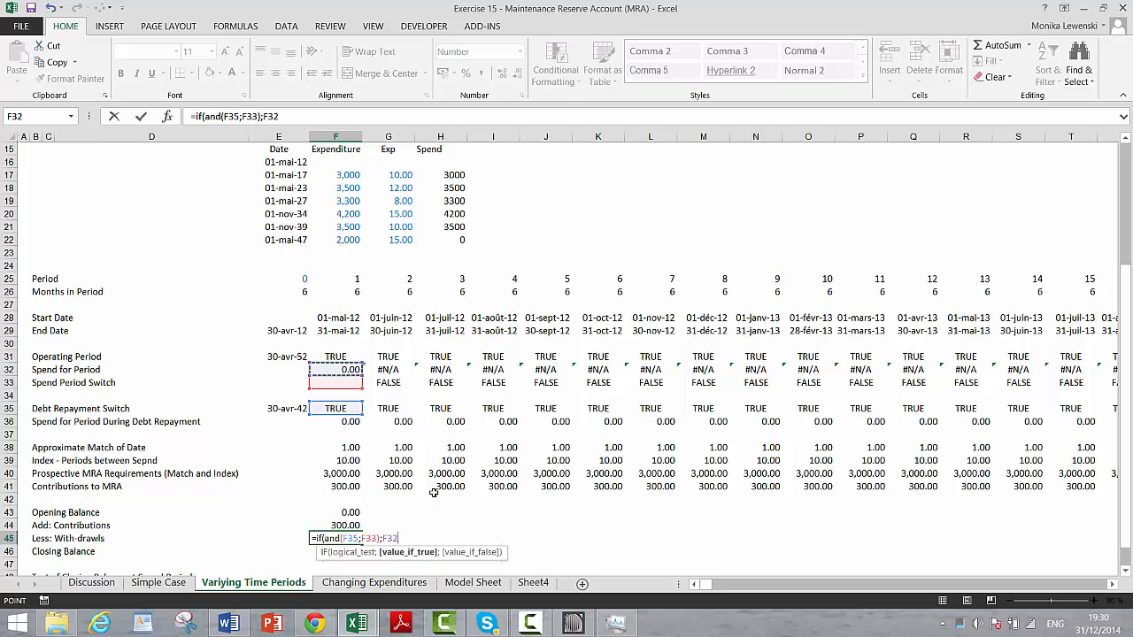
pyautogui.write(';')
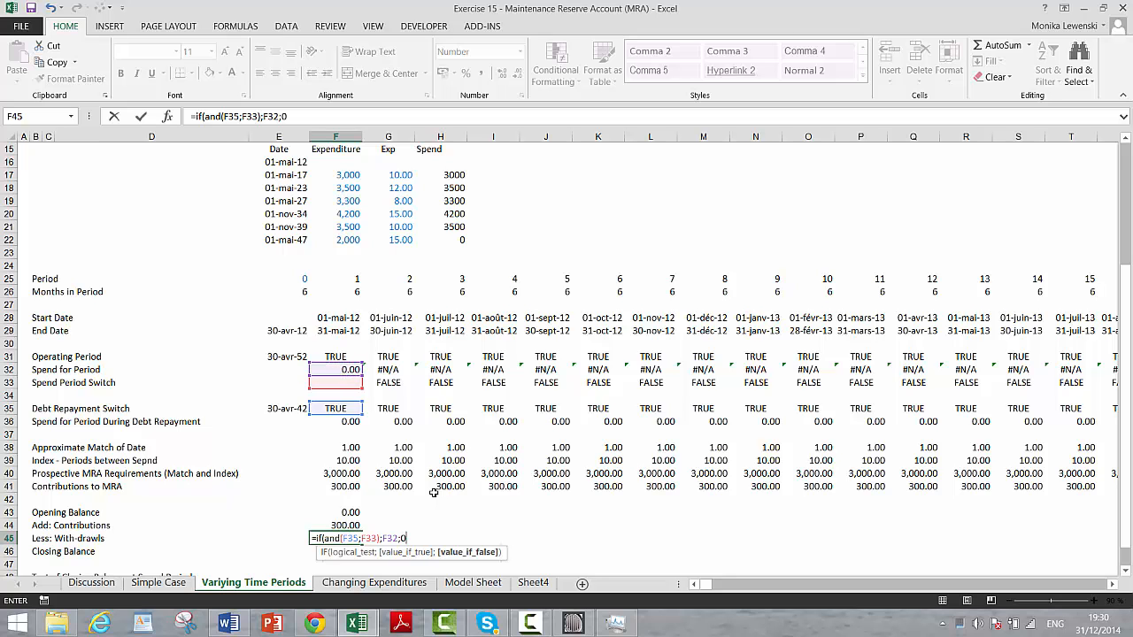
pyautogui.write('0')
pyautogui.press('Return')
pyautogui.press('Return')
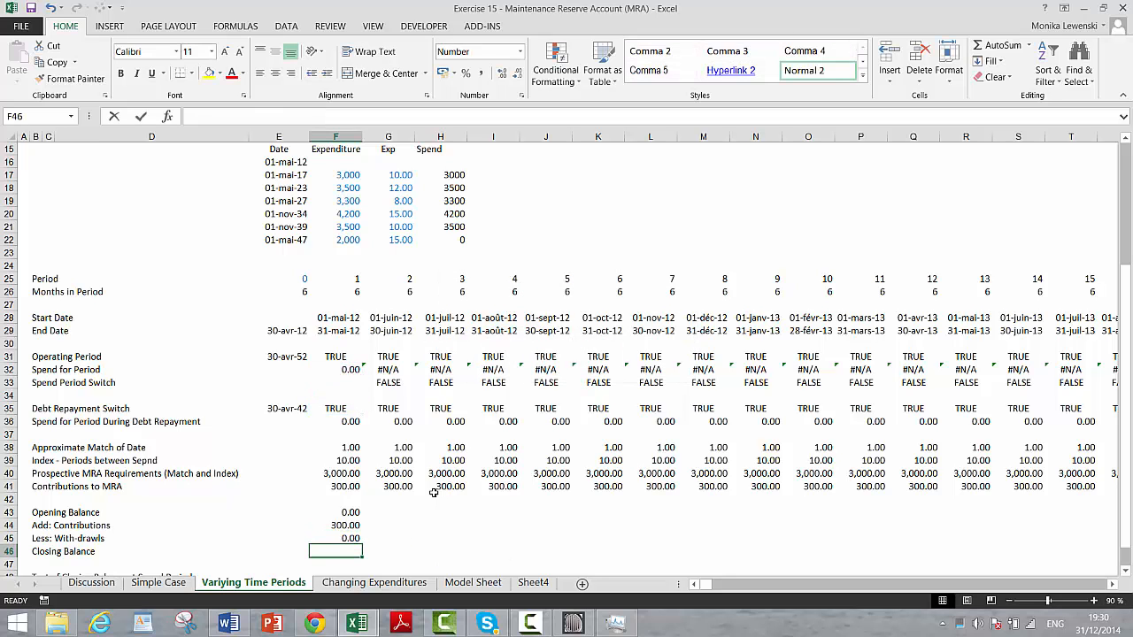
# Enter =F43+F44+F45 in F46, Closing Balance, combining the opening balance, contributions and withdrawals
pyautogui.write('=')
pyautogui.press('Up')
pyautogui.press('Up')
pyautogui.press('Up')
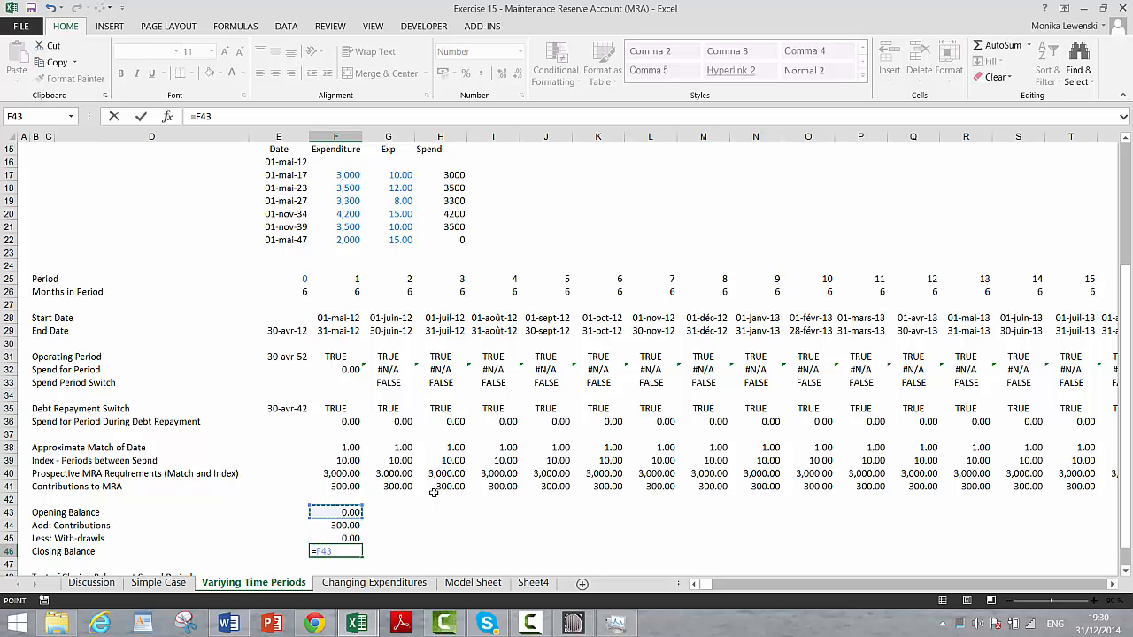
pyautogui.write('+')
pyautogui.press('Up')
pyautogui.press('Up')
pyautogui.write('+')
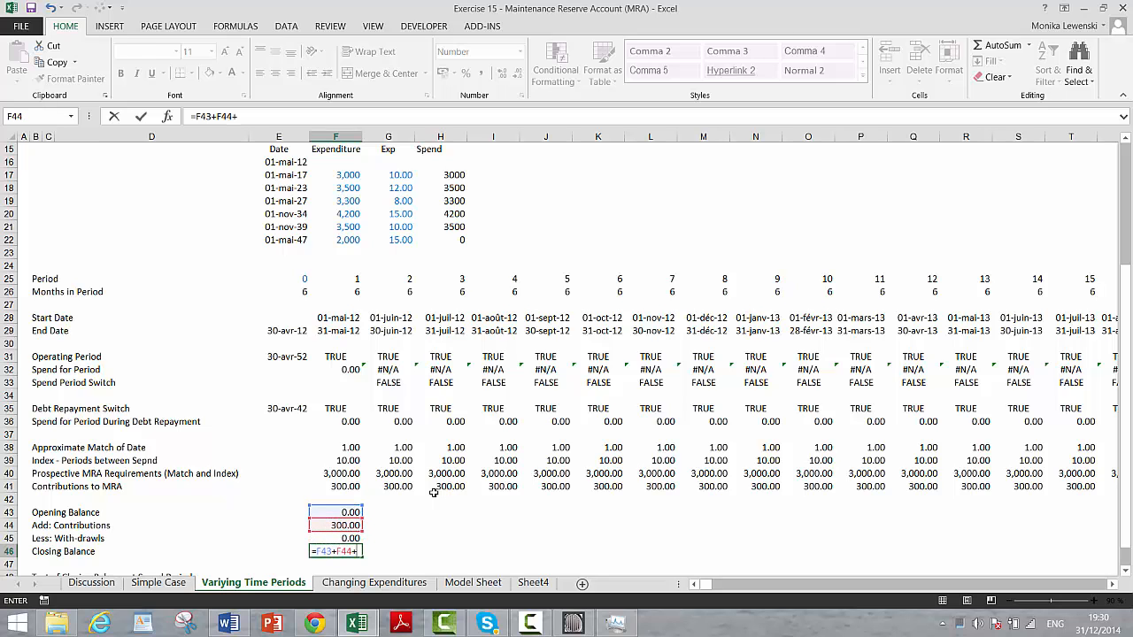
pyautogui.press('Up')
pyautogui.press('Return')
# Fill the Opening Balance, Contributions, With-drawls and Closing Balance formulas in F43:F46 across the timeline
pyautogui.press('Up')
pyautogui.press('Up')
pyautogui.press('Up')
pyautogui.press('Up')
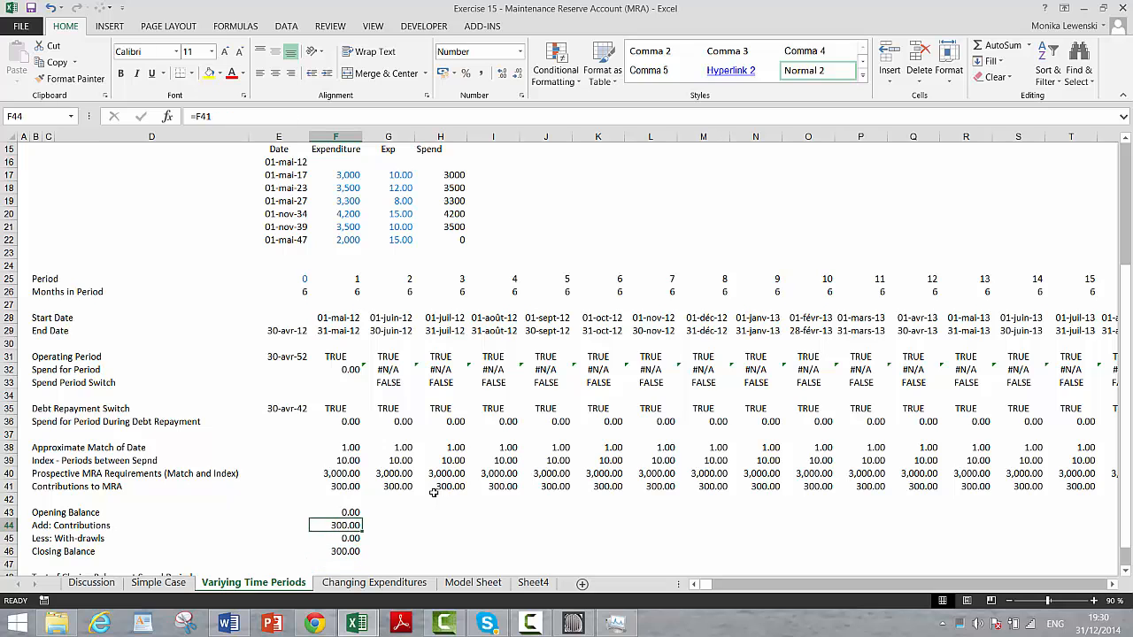
pyautogui.hotkey('shift', 'Down')
pyautogui.hotkey('shift', 'Down')
pyautogui.hotkey('shift', 'Down')
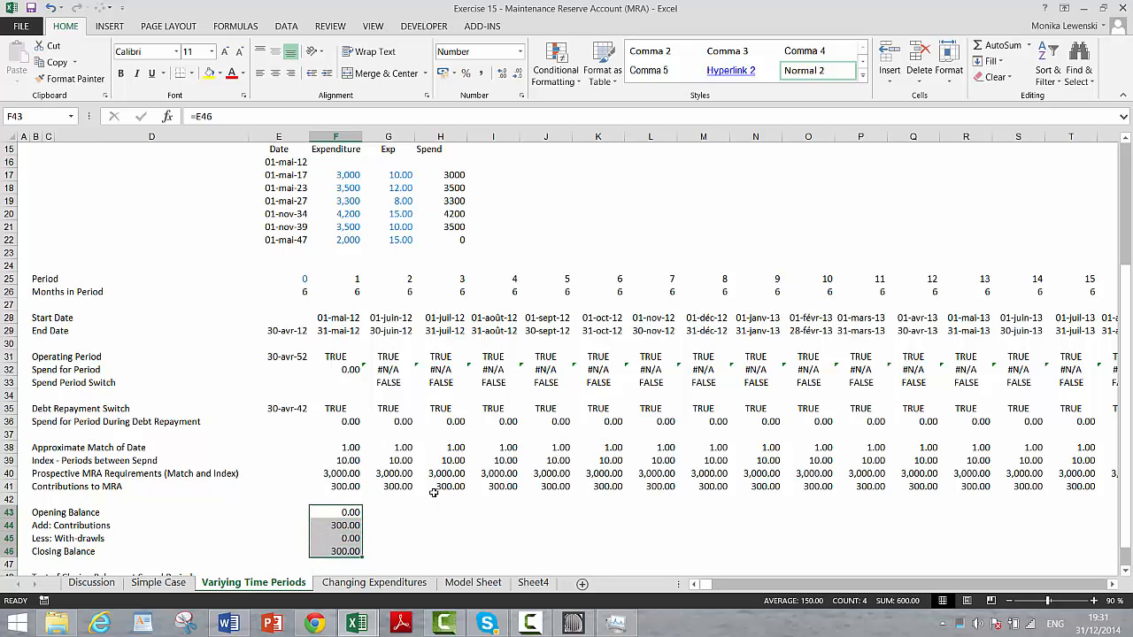
pyautogui.hotkey('ctrl', 'shift', 'r')
# Examine the rolled-forward account balances along the timeline up to the May 2017 spend period and check its withdrawal formula
pyautogui.press('Right')
pyautogui.press('Right')
pyautogui.press('Right')
pyautogui.press('Right')
pyautogui.press('Right')
pyautogui.press('Right')
pyautogui.press('Right')
pyautogui.press('Right')
pyautogui.press('Right')
pyautogui.press('Right')
pyautogui.press('Right')
pyautogui.press('Right')
pyautogui.press('Right')
pyautogui.press('Right')
pyautogui.press('Right')
pyautogui.press('Right')
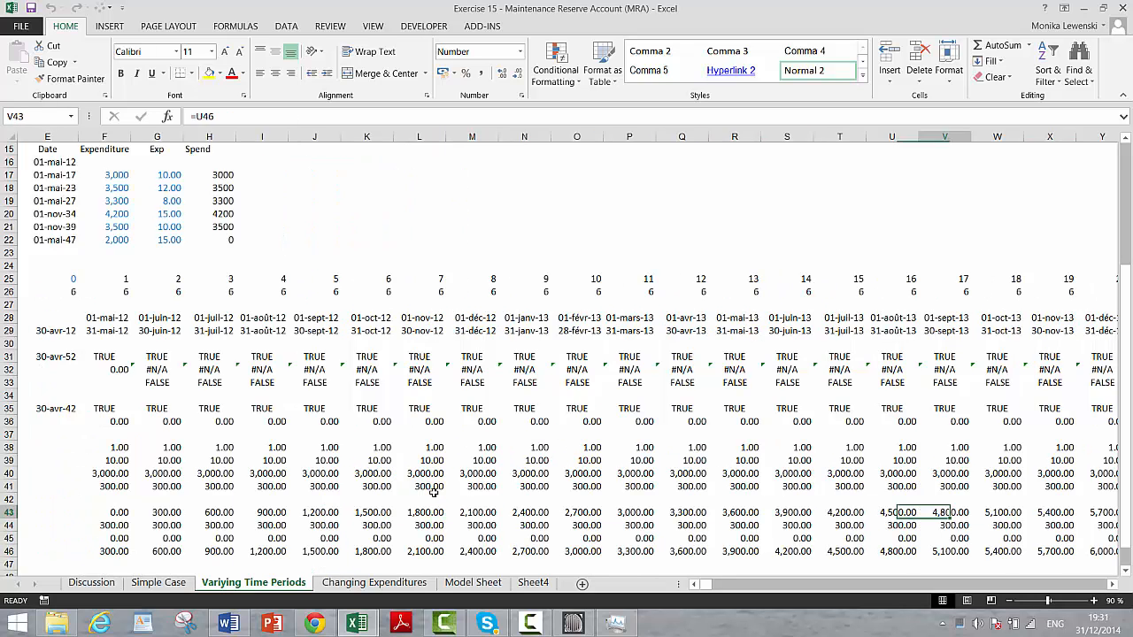
pyautogui.press('Right')
pyautogui.press('Right')
pyautogui.press('Right')
pyautogui.press('Right')
pyautogui.press('Right')
pyautogui.press('Right')
pyautogui.press('Right')
pyautogui.press('Right')
pyautogui.press('Right')
pyautogui.press('Right')
pyautogui.press('Right')
pyautogui.press('Right')
pyautogui.press('Right')
pyautogui.press('Right')
pyautogui.press('Right')
pyautogui.press('Right')
pyautogui.press('Right')
pyautogui.press('Right')
pyautogui.press('Right')
pyautogui.press('Right')
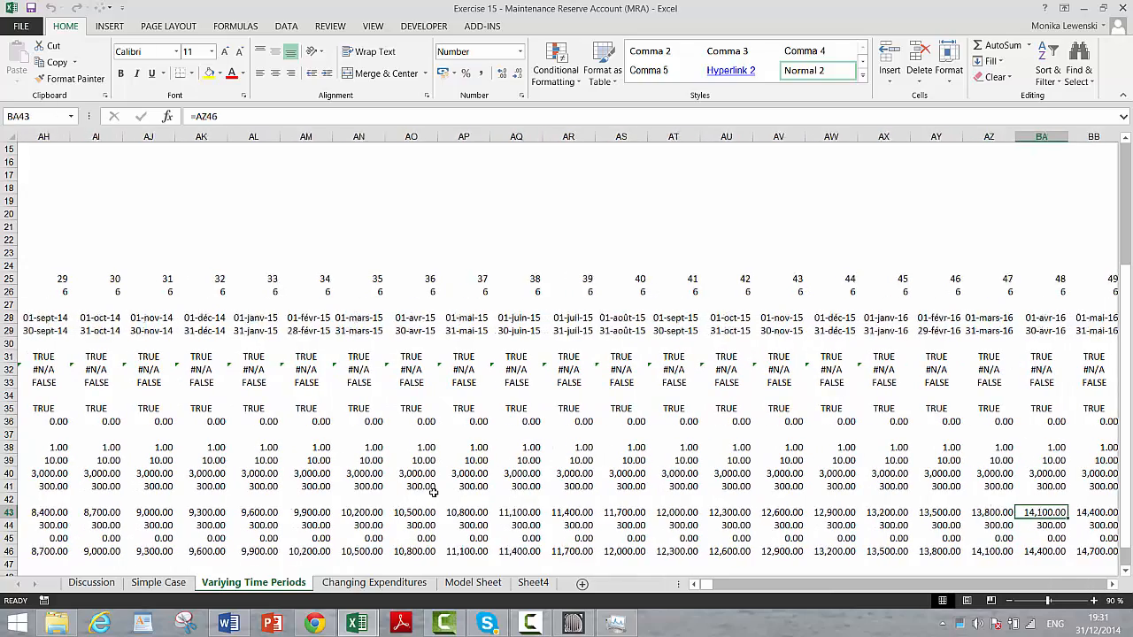
pyautogui.press('Right')
pyautogui.press('Right')
pyautogui.press('Right')
pyautogui.press('Right')
pyautogui.press('Right')
pyautogui.press('Right')
pyautogui.press('Right')
pyautogui.press('Right')
pyautogui.press('Right')
pyautogui.press('Right')
pyautogui.press('Right')
pyautogui.press('Right')
pyautogui.press('Right')
pyautogui.press('Right')
pyautogui.press('Right')
pyautogui.press('Right')
pyautogui.press('Right')
pyautogui.press('Right')
pyautogui.press('Left')
pyautogui.press('Left')
pyautogui.press('Left')
pyautogui.press('Left')
pyautogui.press('Left')
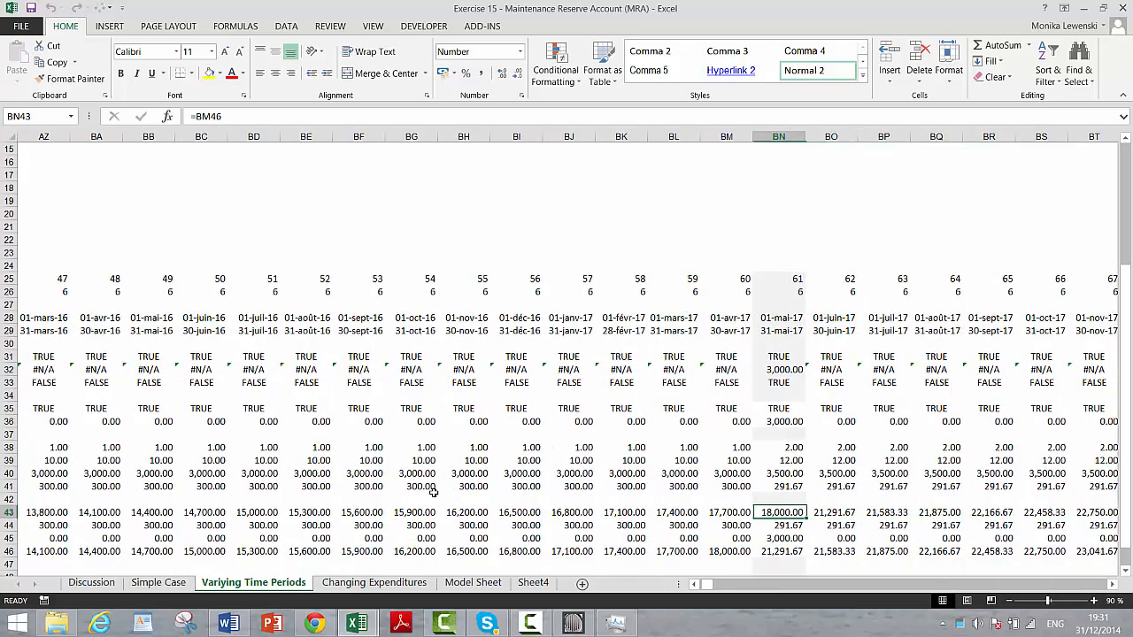
pyautogui.press('Down')
pyautogui.press('Down')
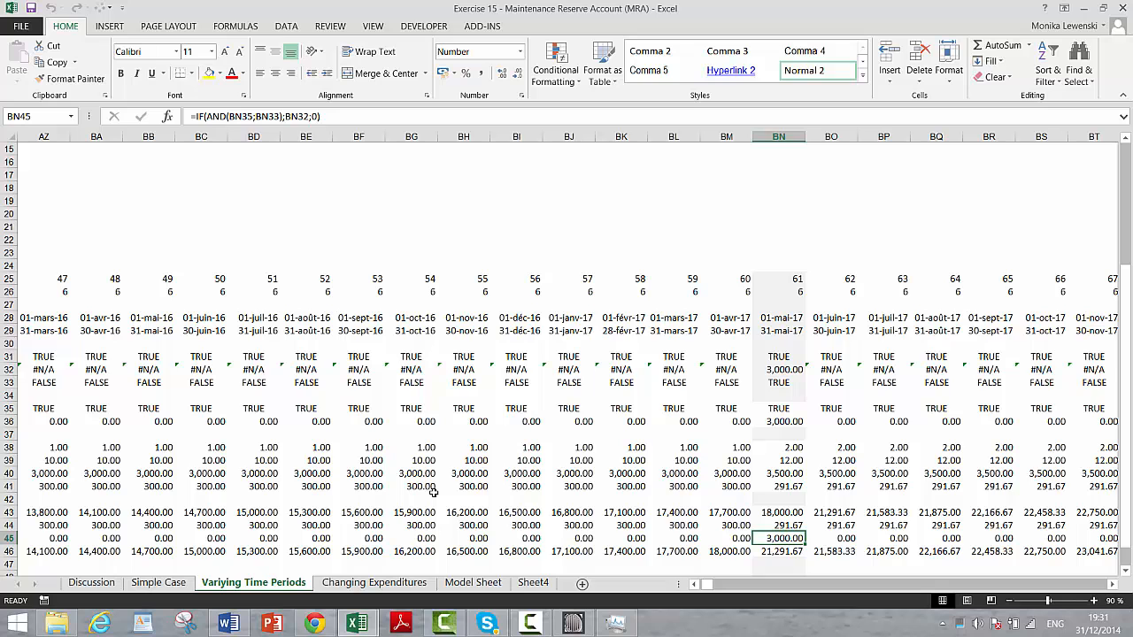
pyautogui.click(571, 624)
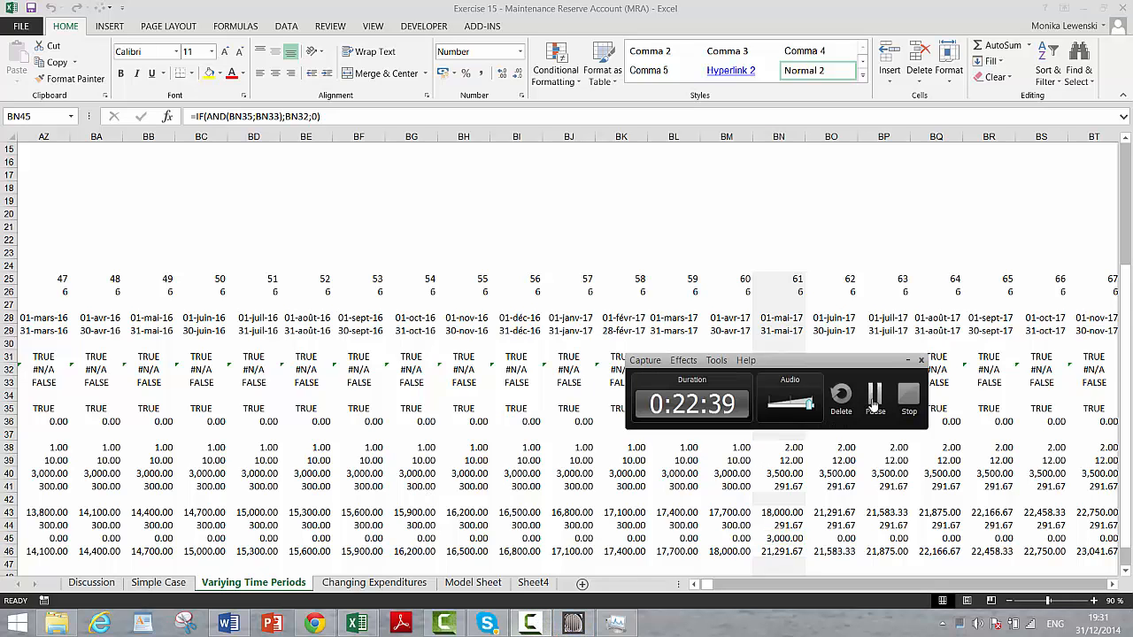
pyautogui.click(873, 400)
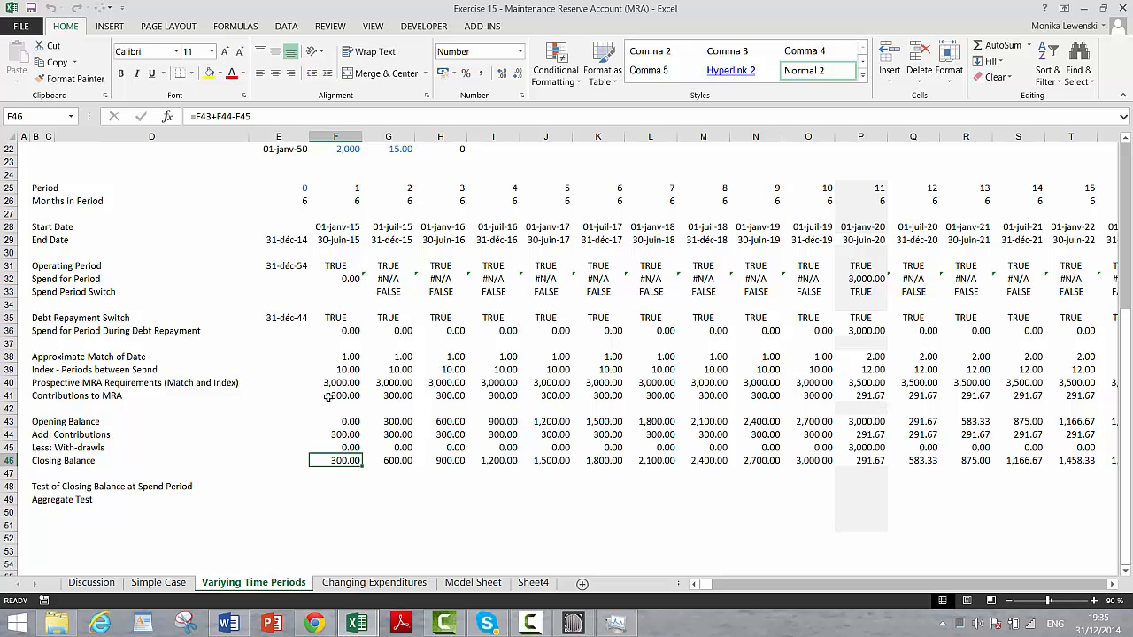
# Review the formulas in column F above the Closing Balance row
pyautogui.press('Up')
pyautogui.press('Up')
pyautogui.press('Up')
pyautogui.press('Up')
pyautogui.press('Up')
pyautogui.press('Up')
pyautogui.press('Up')
pyautogui.press('Up')
pyautogui.press('Up')
pyautogui.press('Up')
pyautogui.press('Up')
pyautogui.press('Up')
pyautogui.press('Up')
pyautogui.press('Up')
pyautogui.press('Up')
pyautogui.press('Up')
pyautogui.press('Up')
pyautogui.press('Up')
pyautogui.press('Up')
pyautogui.press('Up')
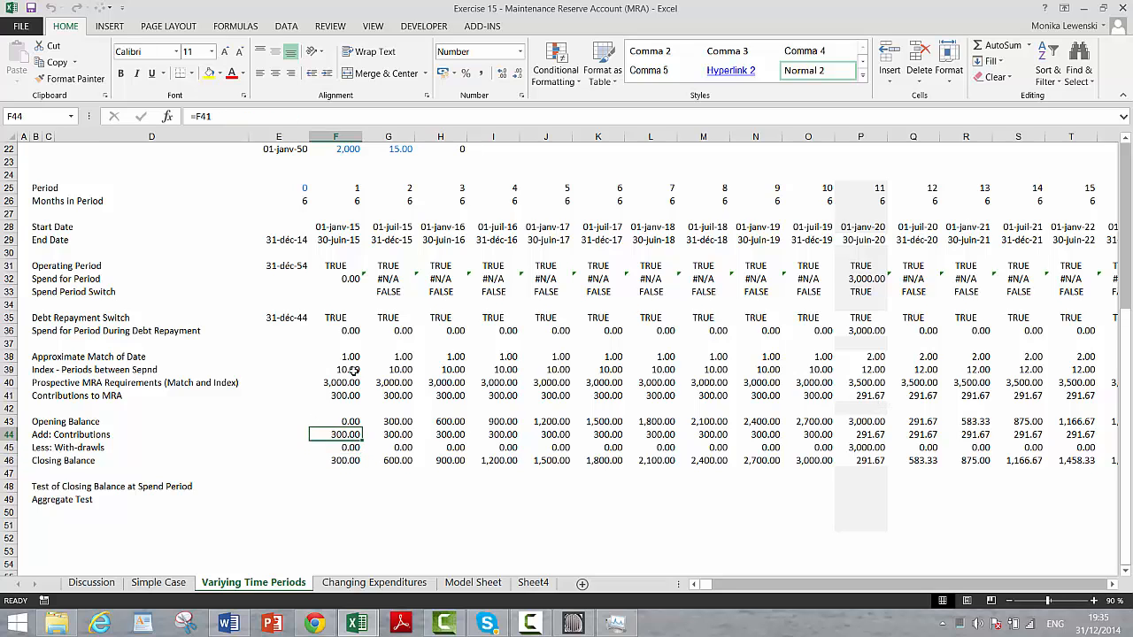
# Review the General assumptions and the Extraordinary Maintenance inputs above the timeline in column F
pyautogui.press('Up')
pyautogui.press('Up')
pyautogui.press('Up')
pyautogui.press('Up')
pyautogui.press('Up')
pyautogui.press('Up')
pyautogui.press('Up')
pyautogui.press('Up')
pyautogui.press('Up')
pyautogui.press('Up')
pyautogui.press('Up')
pyautogui.press('Up')
pyautogui.press('Up')
pyautogui.press('Up')
pyautogui.press('Up')
pyautogui.press('Up')
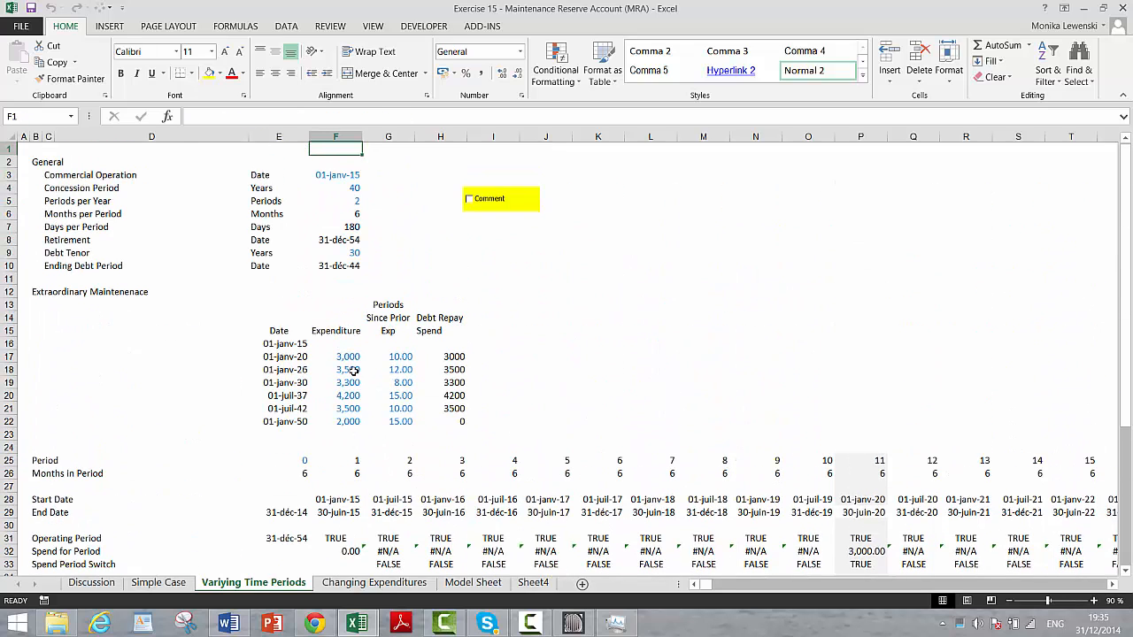
pyautogui.press('Down')
pyautogui.press('Down')
pyautogui.press('Down')
pyautogui.press('Down')
pyautogui.press('Down')
pyautogui.press('Down')
pyautogui.press('Down')
pyautogui.press('Down')
pyautogui.press('Down')
pyautogui.press('Down')
pyautogui.press('Down')
pyautogui.press('Down')
pyautogui.press('Down')
pyautogui.press('Down')
pyautogui.press('Down')
pyautogui.press('Down')
pyautogui.press('Down')
pyautogui.press('Down')
pyautogui.press('Down')
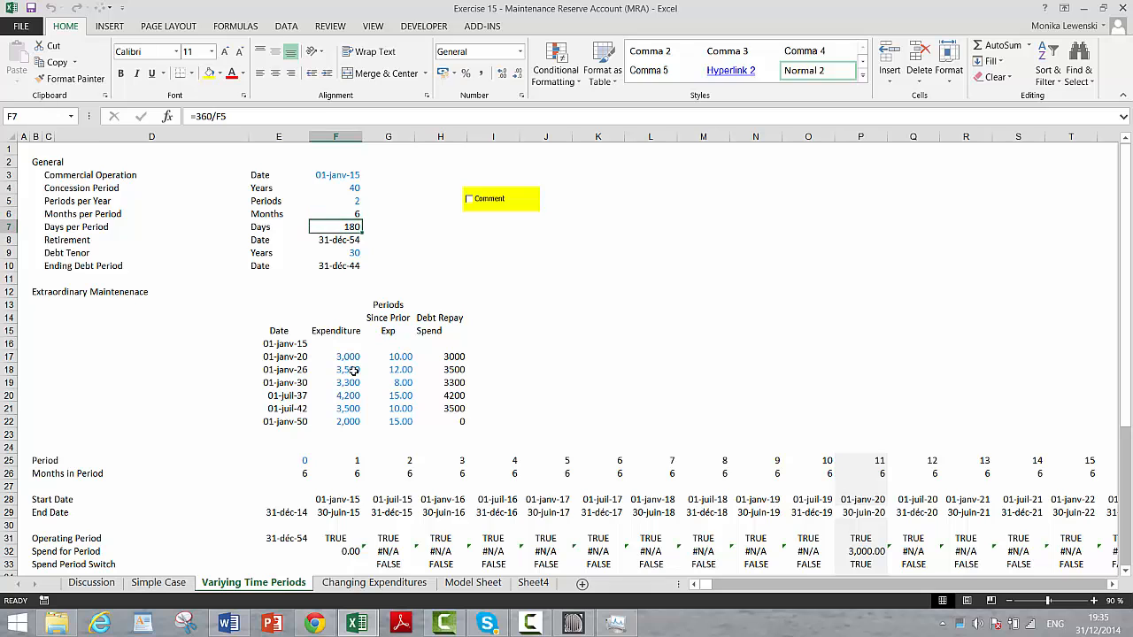
# Inspect the End Date formula in F29 and its cell references, leaving it unedited
pyautogui.press('Down')
pyautogui.press('Down')
pyautogui.press('Down')
pyautogui.press('Down')
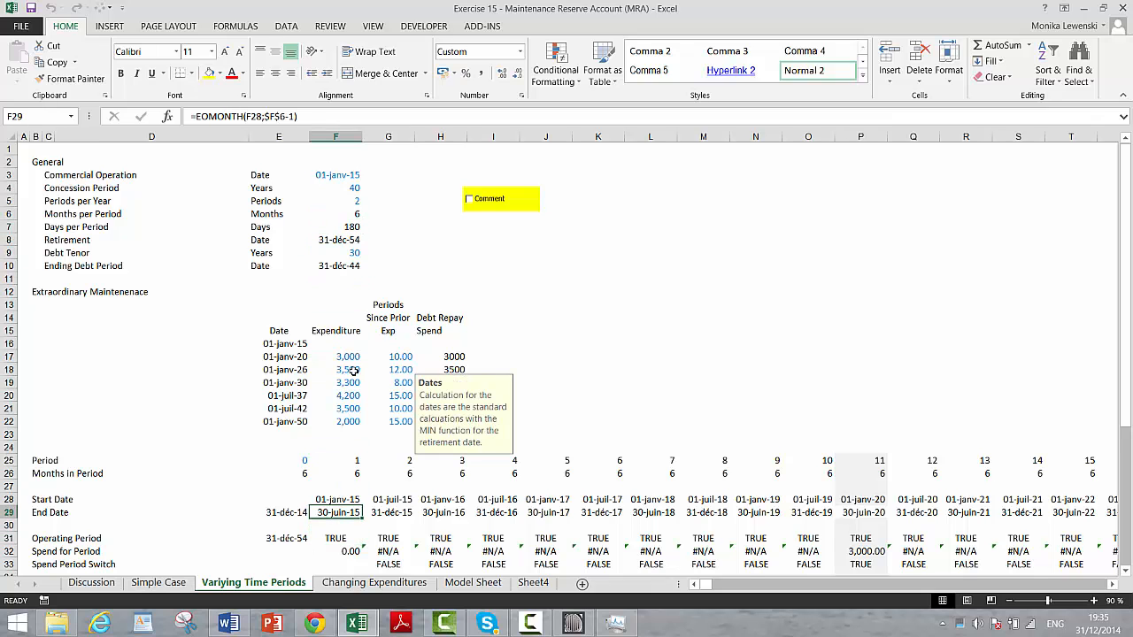
pyautogui.press('F2')
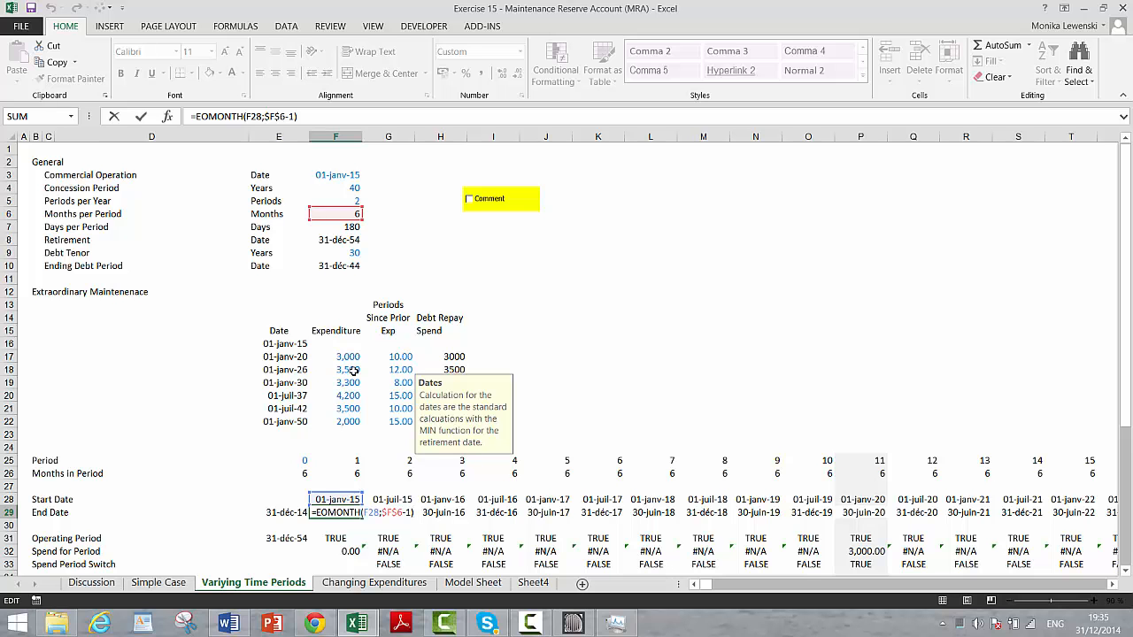
pyautogui.press('Escape')
# Look over the first-period calculations from the Operating Period down to the test rows, returning to Opening Balance in F43
pyautogui.press('Down')
pyautogui.press('Down')
pyautogui.press('Down')
pyautogui.press('Down')
pyautogui.press('Down')
pyautogui.press('Down')
pyautogui.press('Down')
pyautogui.press('Down')
pyautogui.press('Down')
pyautogui.press('Down')
pyautogui.press('Down')
pyautogui.press('Down')
pyautogui.press('Down')
pyautogui.press('Down')
pyautogui.press('Down')
pyautogui.press('Down')
pyautogui.press('Down')
pyautogui.press('Down')
pyautogui.press('Down')
pyautogui.press('Down')
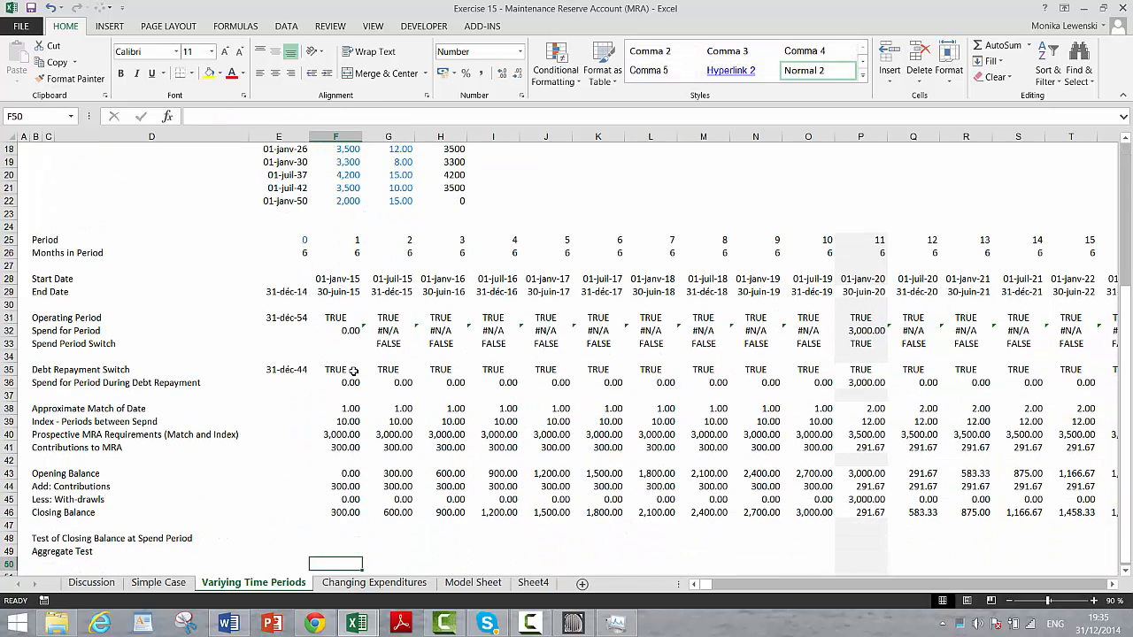
pyautogui.press('Up')
pyautogui.press('Up')
pyautogui.press('Up')
pyautogui.press('Up')
pyautogui.press('Up')
pyautogui.press('Up')
pyautogui.press('Up')
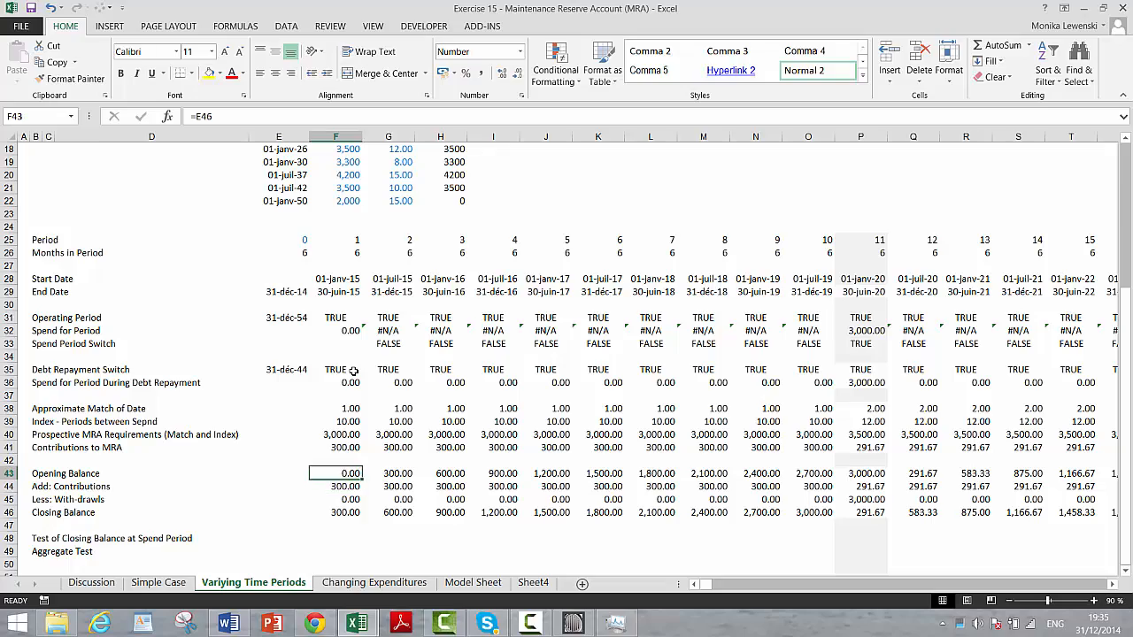
# Examine the Opening Balance row across the timeline past the end of debt repayment and return to the start of row 43
pyautogui.press('Right')
pyautogui.press('Right')
pyautogui.press('Right')
pyautogui.press('Right')
pyautogui.press('Right')
pyautogui.press('Right')
pyautogui.press('Right')
pyautogui.press('Right')
pyautogui.press('Right')
pyautogui.press('Right')
pyautogui.press('Right')
pyautogui.press('Right')
pyautogui.press('Right')
pyautogui.press('Right')
pyautogui.press('Right')
pyautogui.press('Right')
pyautogui.press('Right')
pyautogui.press('Right')
pyautogui.press('Right')
pyautogui.press('Right')
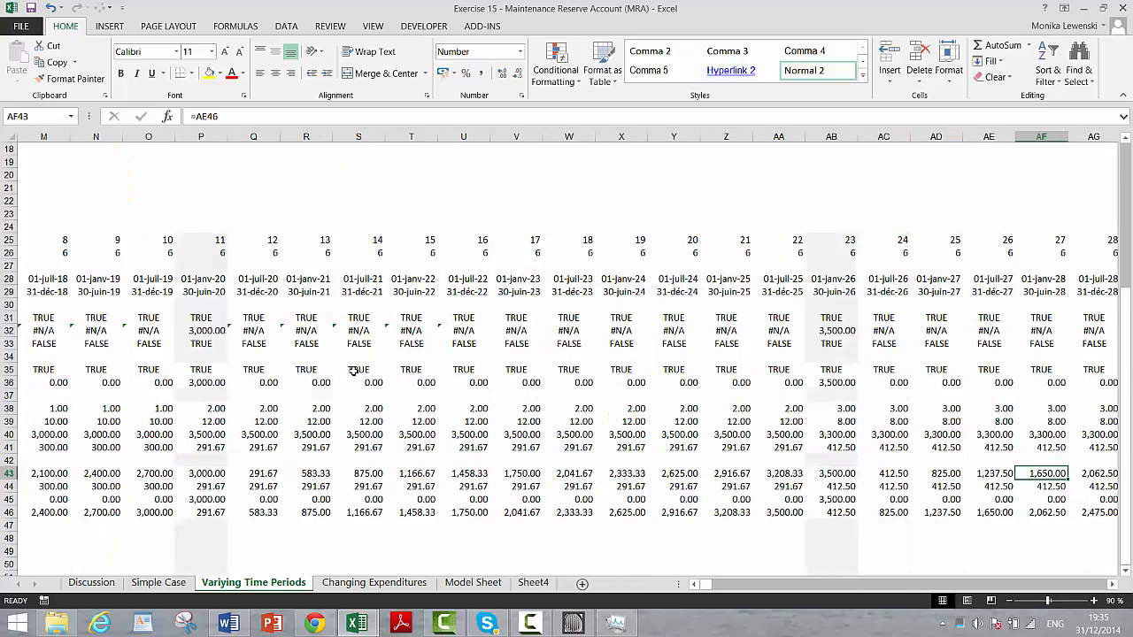
pyautogui.press('Right')
pyautogui.press('Right')
pyautogui.press('Right')
pyautogui.press('Right')
pyautogui.press('Right')
pyautogui.press('Right')
pyautogui.press('Right')
pyautogui.press('Right')
pyautogui.press('Right')
pyautogui.press('Right')
pyautogui.press('Right')
pyautogui.press('Right')
pyautogui.press('Right')
pyautogui.press('Right')
pyautogui.press('Right')
pyautogui.press('Right')
pyautogui.press('Right')
pyautogui.press('Right')
pyautogui.press('Right')
pyautogui.press('Right')
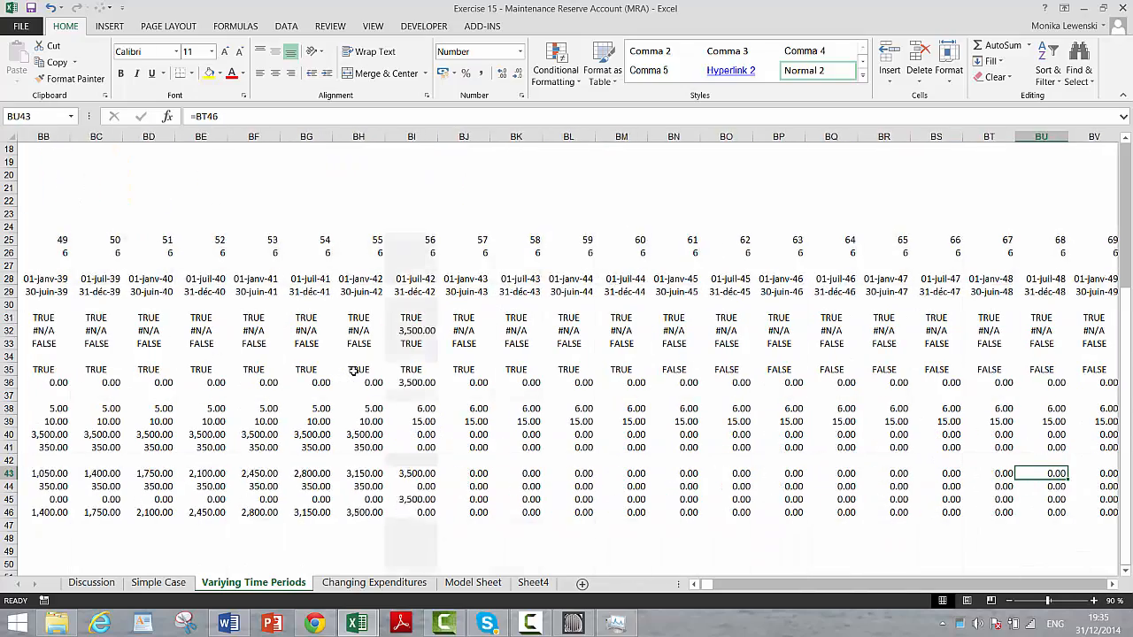
pyautogui.press('Right')
pyautogui.press('Right')
pyautogui.press('Right')
pyautogui.press('Right')
pyautogui.press('Right')
pyautogui.press('Right')
pyautogui.press('Right')
pyautogui.press('Right')
pyautogui.press('Left')
pyautogui.press('Left')
pyautogui.press('Left')
pyautogui.press('Left')
pyautogui.press('Left')
pyautogui.press('Left')
pyautogui.press('Left')
pyautogui.press('Left')
pyautogui.press('Left')
pyautogui.press('Left')
pyautogui.press('Left')
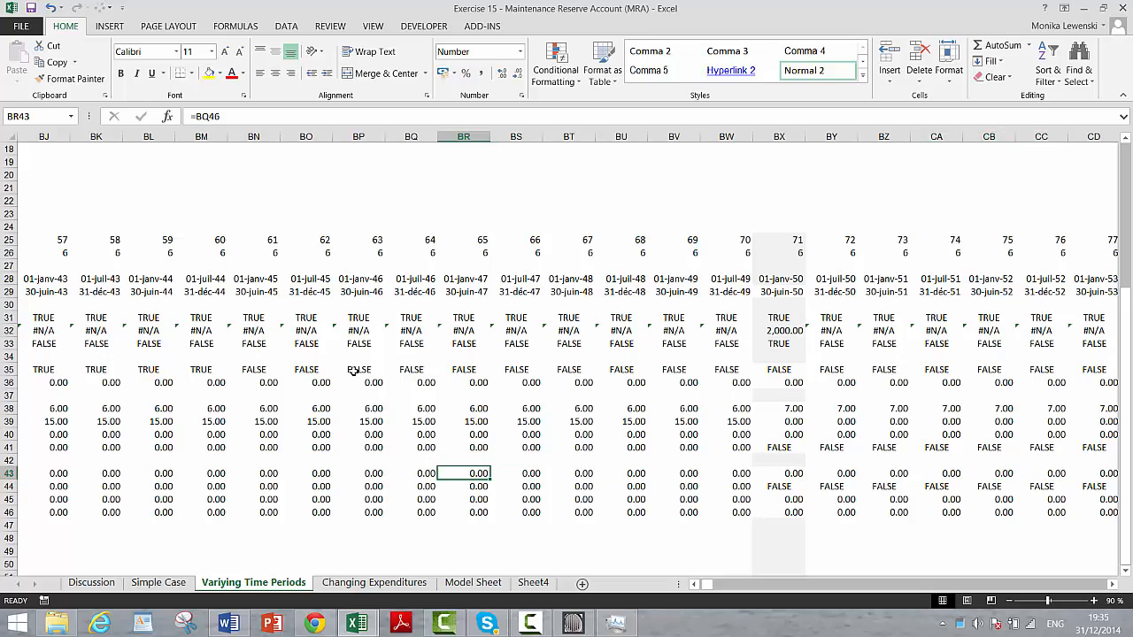
pyautogui.press('Home')
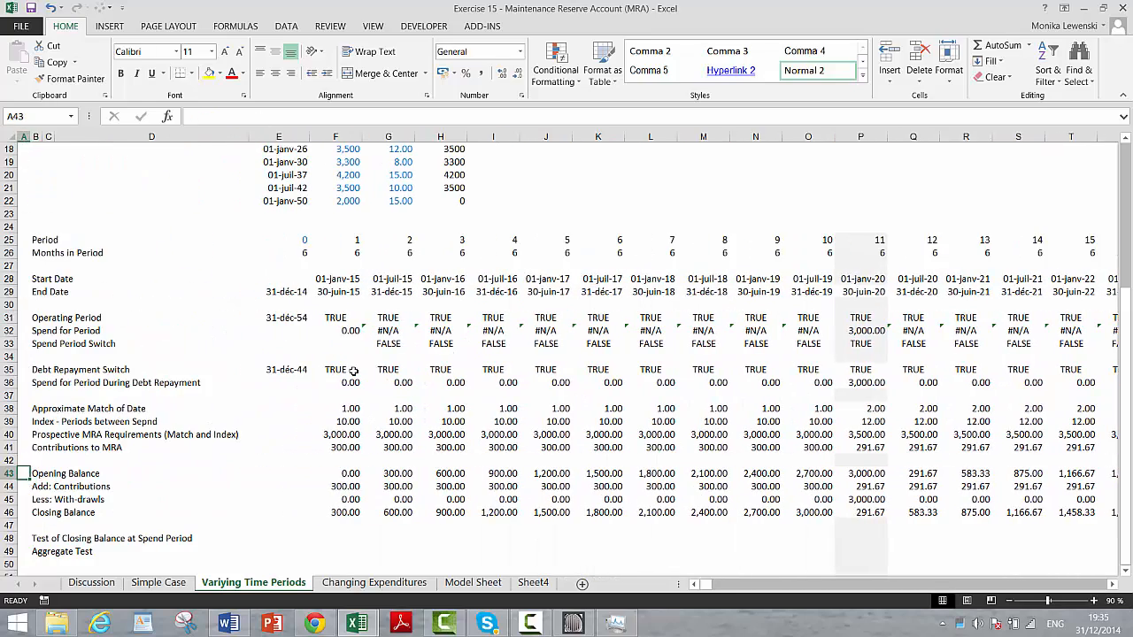
# Review the Contributions to MRA formula in J41 and the first-period Months in Period formula in F26
pyautogui.press('Right')
pyautogui.press('Right')
pyautogui.press('Right')
pyautogui.press('Right')
pyautogui.press('Right')
pyautogui.press('Right')
pyautogui.press('Right')
pyautogui.press('Right')
pyautogui.press('Up')
pyautogui.press('Up')
pyautogui.press('Up')
pyautogui.press('Up')
pyautogui.press('Up')
pyautogui.press('Up')
pyautogui.press('Up')
pyautogui.press('Up')
pyautogui.press('Up')
pyautogui.press('Up')
pyautogui.press('Up')
pyautogui.press('Up')
pyautogui.press('Up')
pyautogui.press('Up')
pyautogui.press('Up')
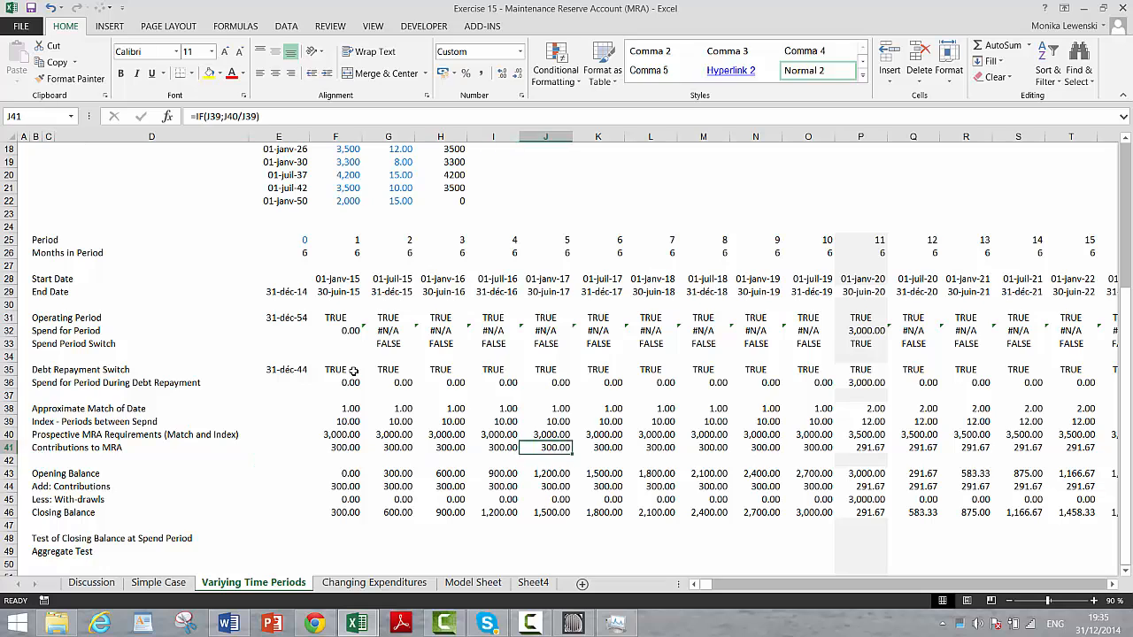
pyautogui.press('Left')
pyautogui.press('Left')
pyautogui.press('Left')
pyautogui.press('Left')
pyautogui.press('Up')
pyautogui.press('Up')
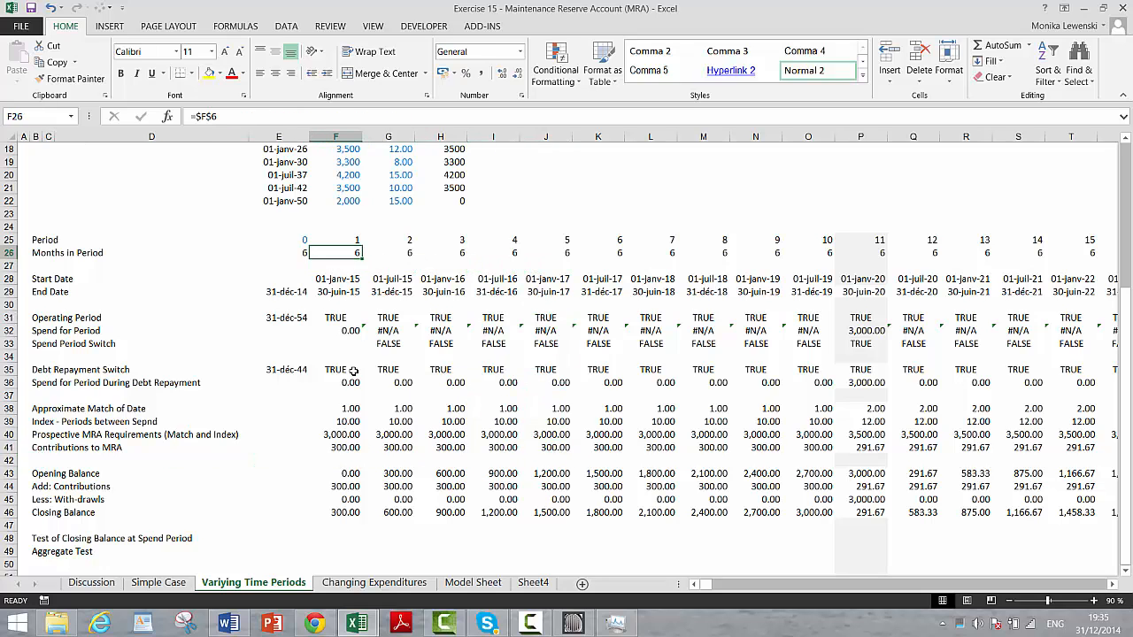
# Look over the calculation block from F25 down to row 57 and across to the sheet's last columns, returning to E25
pyautogui.hotkey('shift', 'Down')
pyautogui.hotkey('shift', 'Down')
pyautogui.hotkey('shift', 'Down')
pyautogui.hotkey('shift', 'Down')
pyautogui.hotkey('shift', 'Down')
pyautogui.hotkey('shift', 'Down')
pyautogui.hotkey('shift', 'Down')
pyautogui.hotkey('shift', 'Down')
pyautogui.hotkey('shift', 'Down')
pyautogui.hotkey('shift', 'Down')
pyautogui.hotkey('shift', 'Down')
pyautogui.hotkey('shift', 'Down')
pyautogui.hotkey('shift', 'Down')
pyautogui.hotkey('shift', 'Down')
pyautogui.hotkey('shift', 'Down')
pyautogui.hotkey('shift', 'Down')
pyautogui.hotkey('shift', 'Down')
pyautogui.hotkey('shift', 'Down')
pyautogui.hotkey('shift', 'Down')
pyautogui.hotkey('shift', 'Down')
pyautogui.hotkey('shift', 'Down')
pyautogui.hotkey('shift', 'Down')
pyautogui.hotkey('shift', 'Down')
pyautogui.hotkey('shift', 'Down')
pyautogui.hotkey('shift', 'Down')
pyautogui.hotkey('shift', 'Down')
pyautogui.hotkey('shift', 'Down')
pyautogui.hotkey('shift', 'Down')
pyautogui.hotkey('shift', 'Down')
pyautogui.hotkey('shift', 'Down')
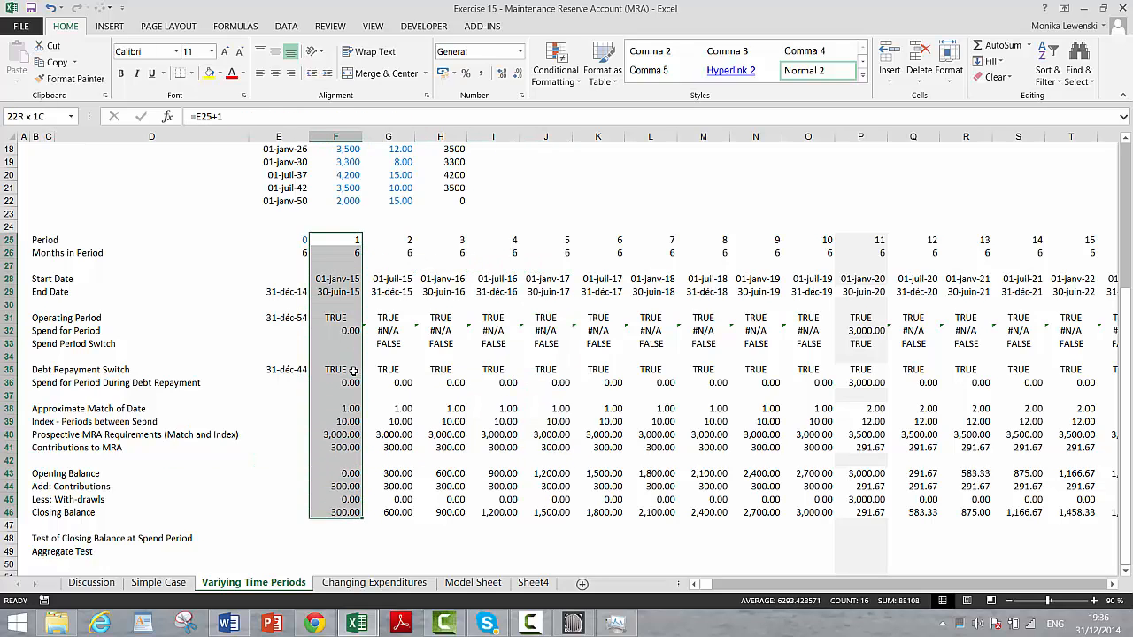
pyautogui.hotkey('shift', 'Down')
pyautogui.hotkey('shift', 'Down')
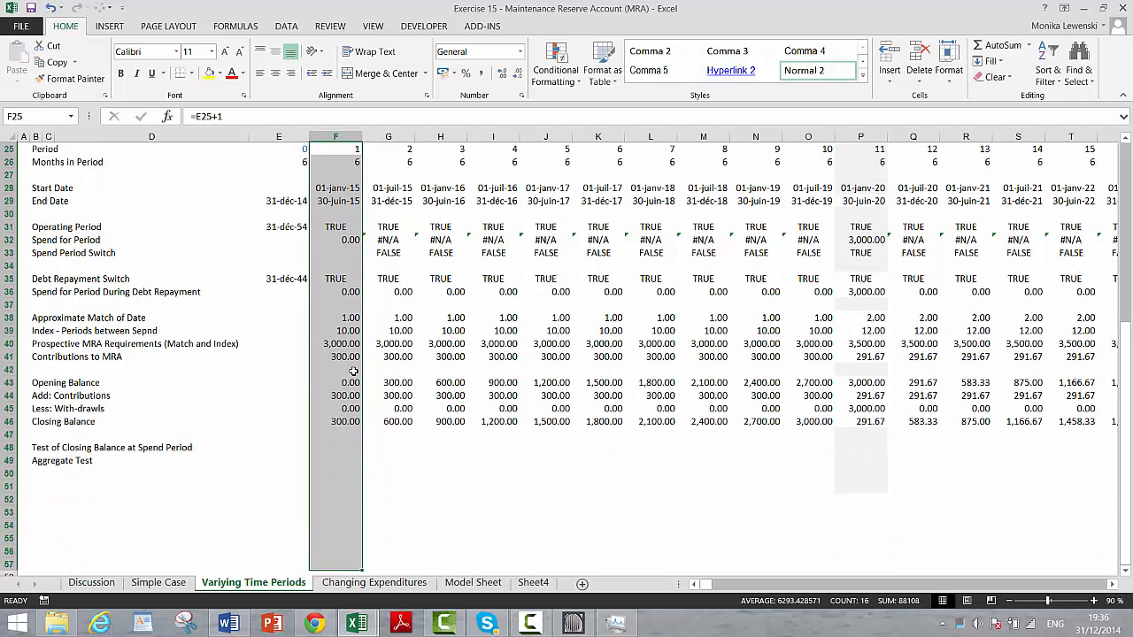
pyautogui.hotkey('ctrl', 'shift', 'Right')
pyautogui.hotkey('ctrl', 'shift', 'Right')
pyautogui.hotkey('shift', 'Left')
pyautogui.hotkey('shift', 'Left')
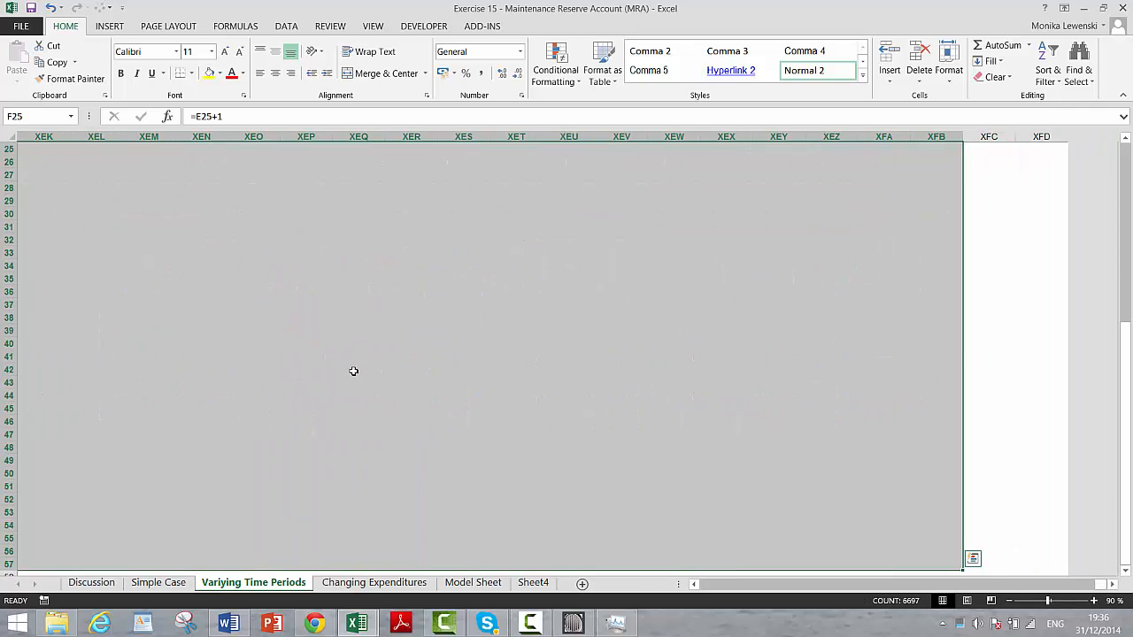
pyautogui.press('Left')
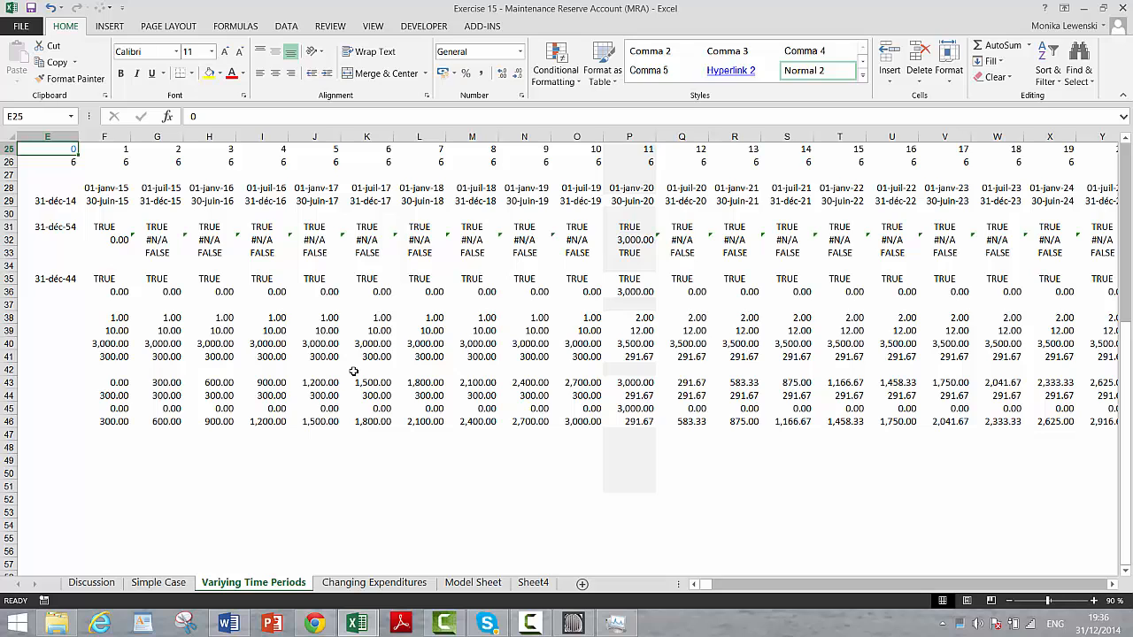
pyautogui.click(531, 624)
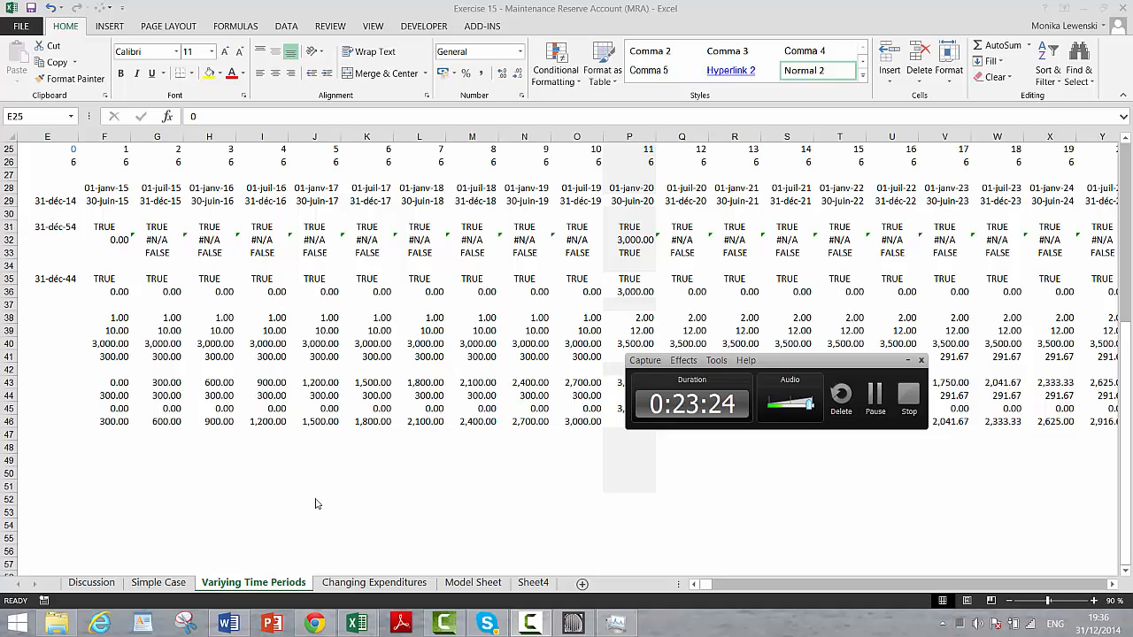
pyautogui.click(535, 587)
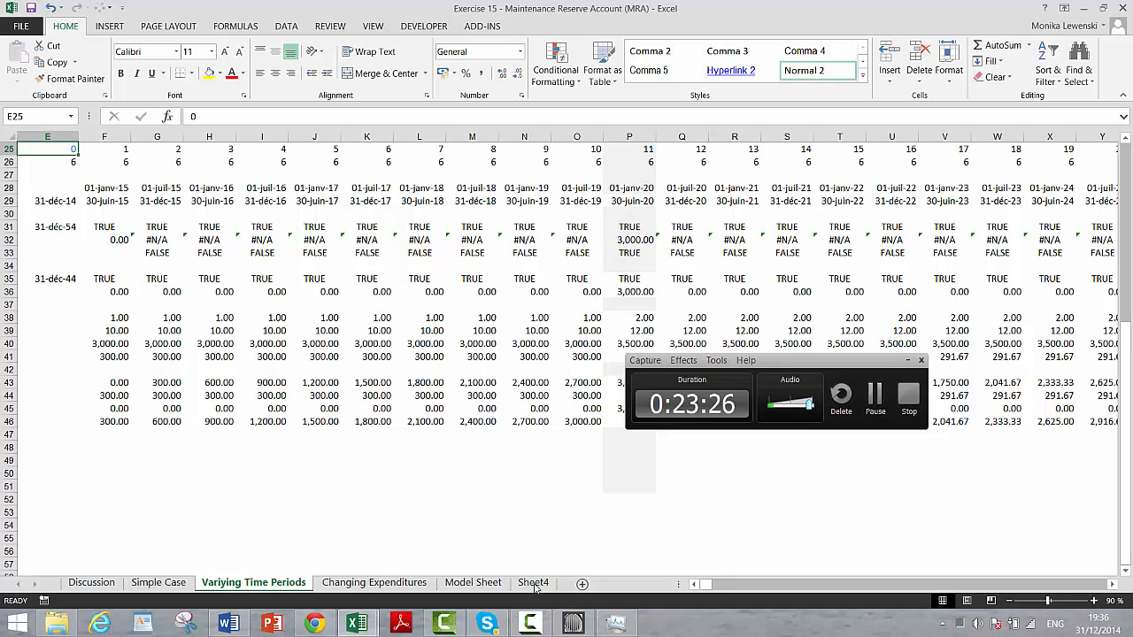
pyautogui.click(534, 583)
pyautogui.click(243, 226)
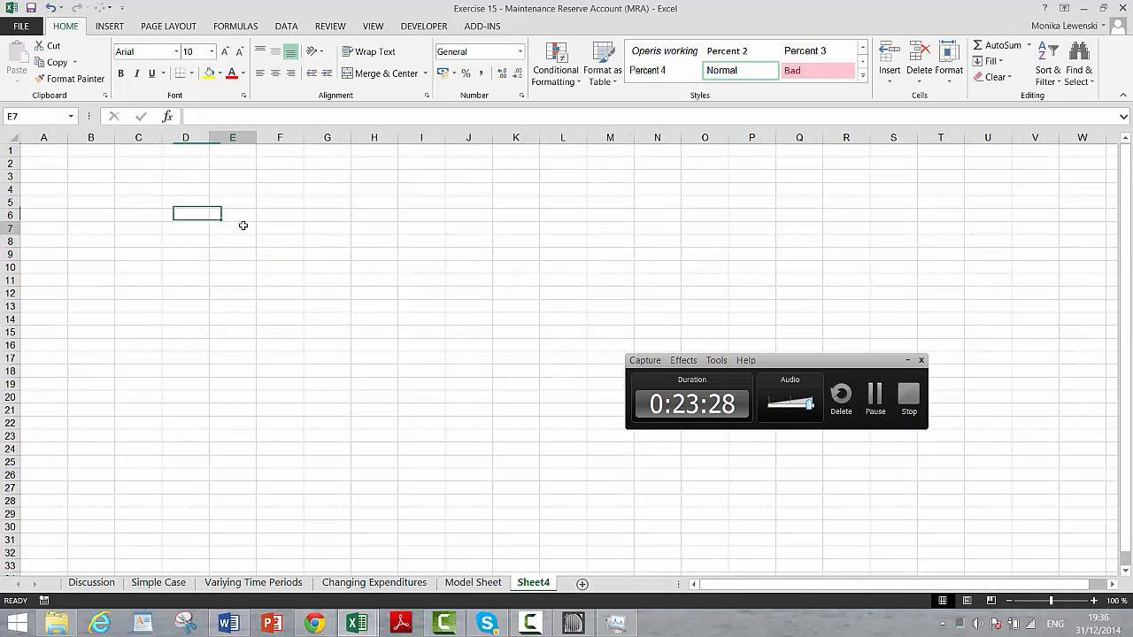
pyautogui.write('www.fin')
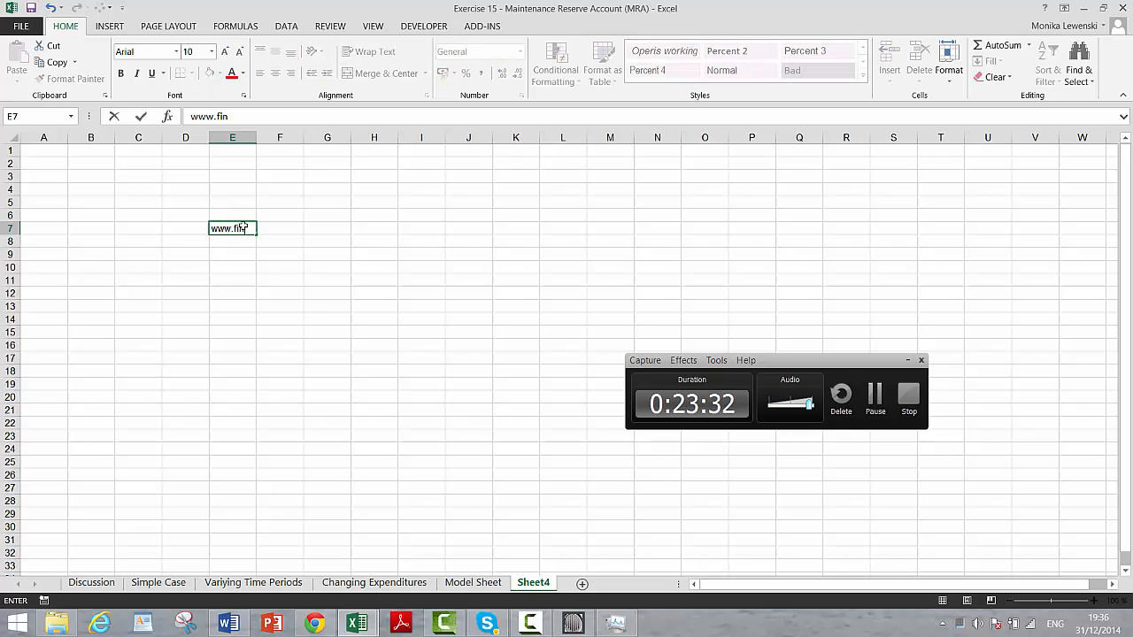
pyautogui.write('anceener')
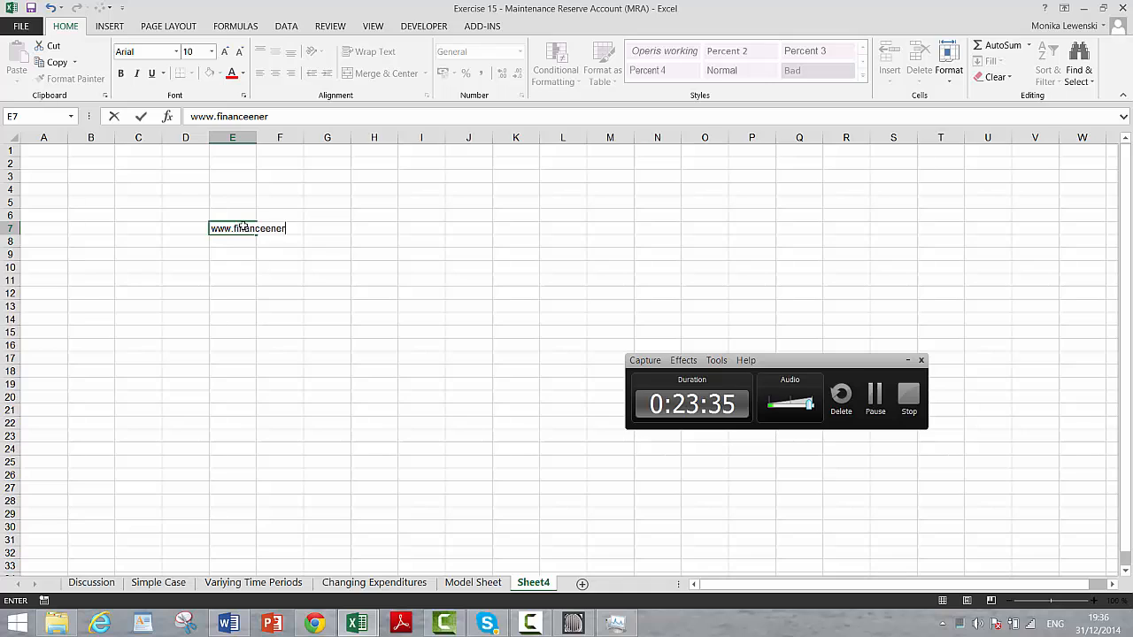
pyautogui.write('gyinstutite')
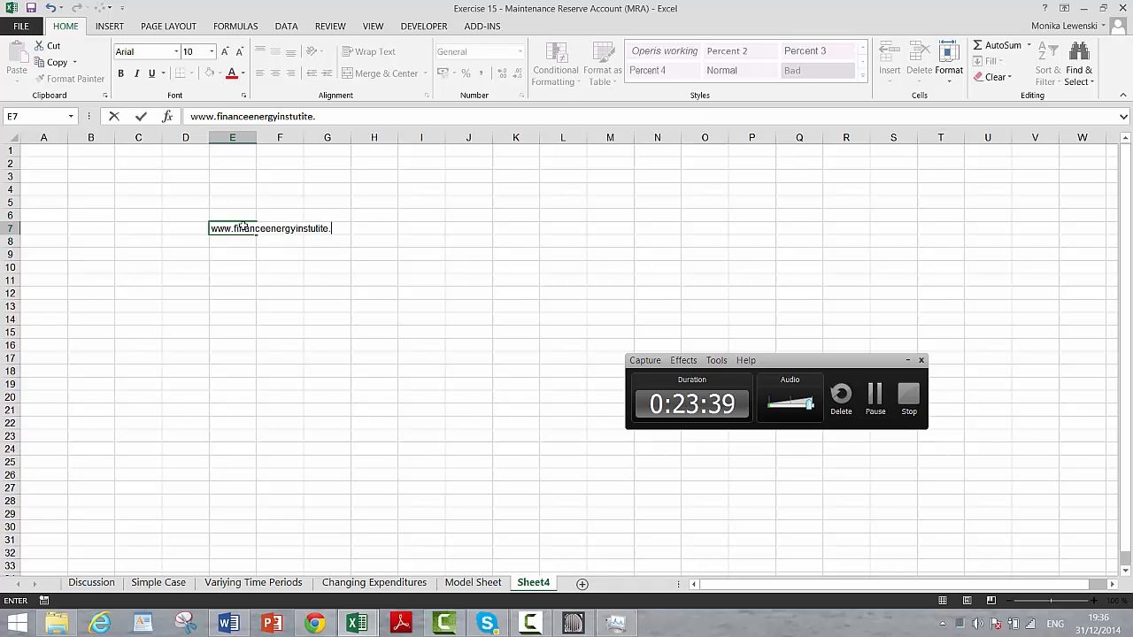
pyautogui.write('.com')
pyautogui.click(199, 294)
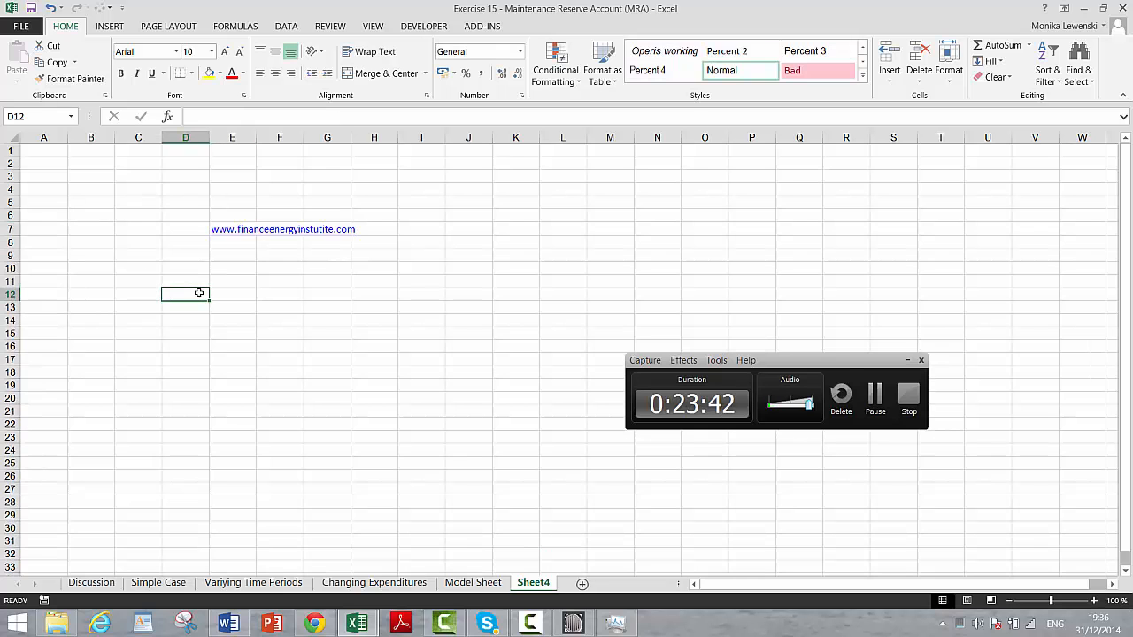